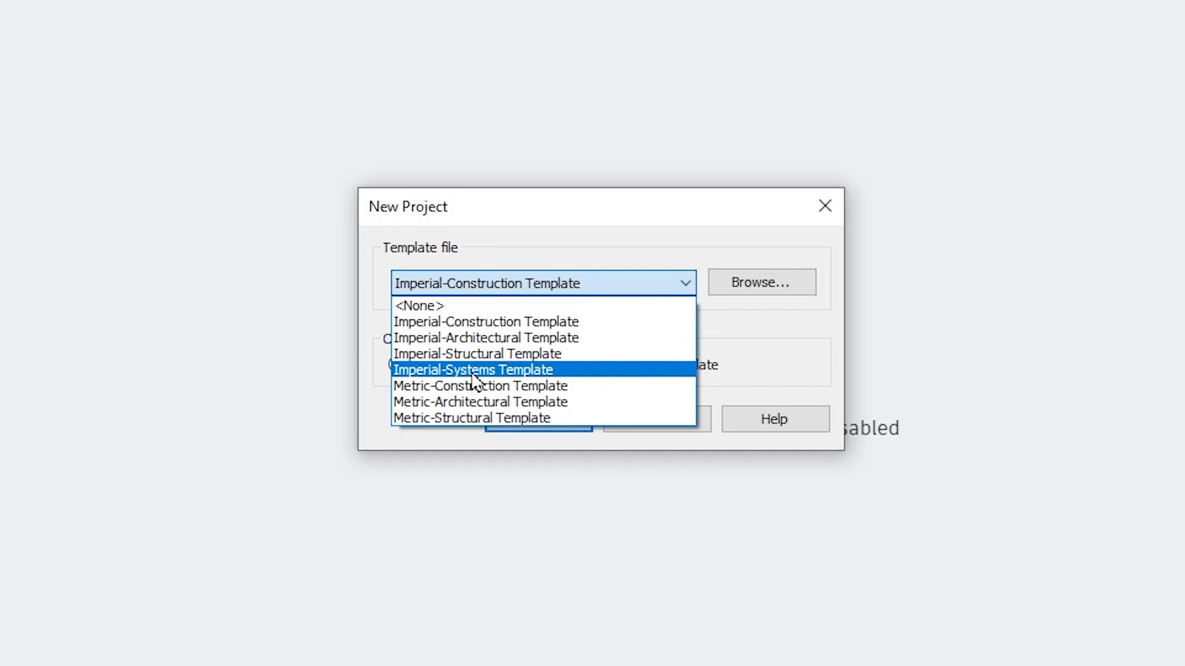
- Create a new project template based on the Imperial-Systems Template
left_click(474, 372)
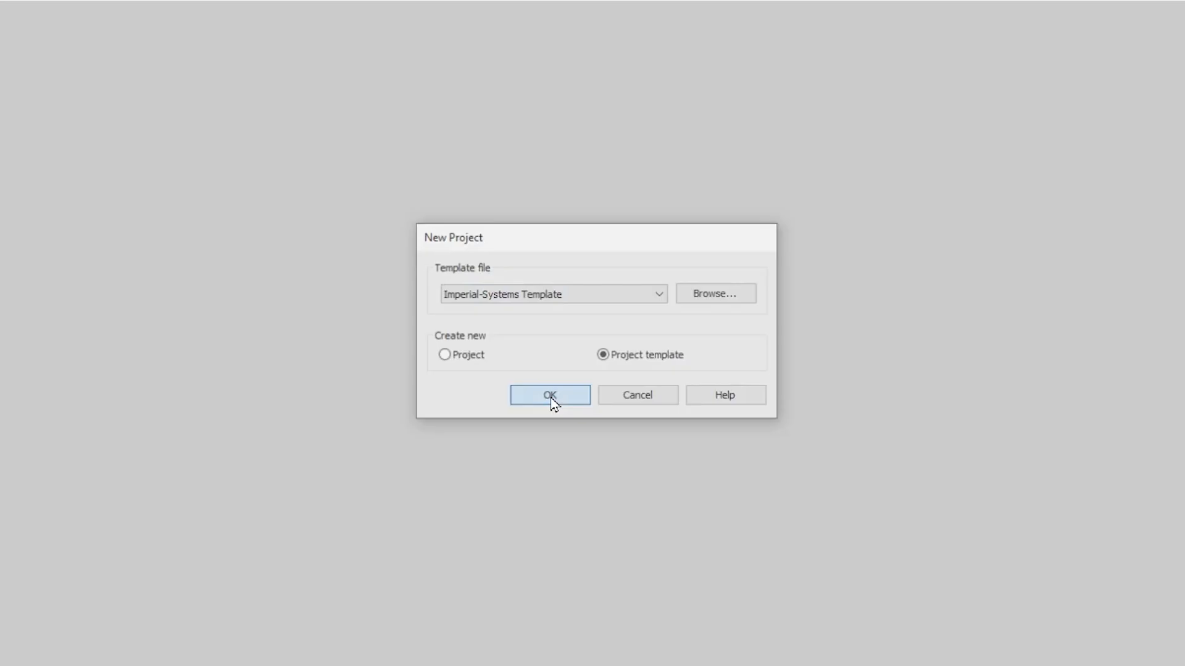
left_click(550, 398)
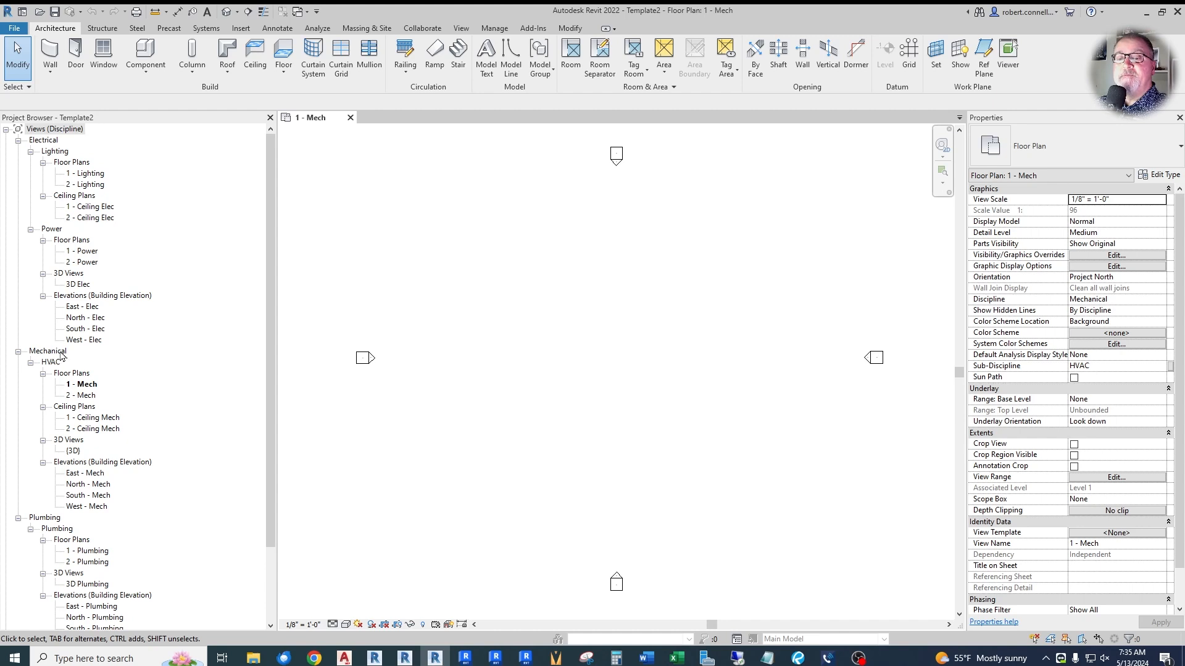
- Delete the East, North, South and West building elevations under the Mechanical HVAC views
scroll(53, 506, "down", 3)
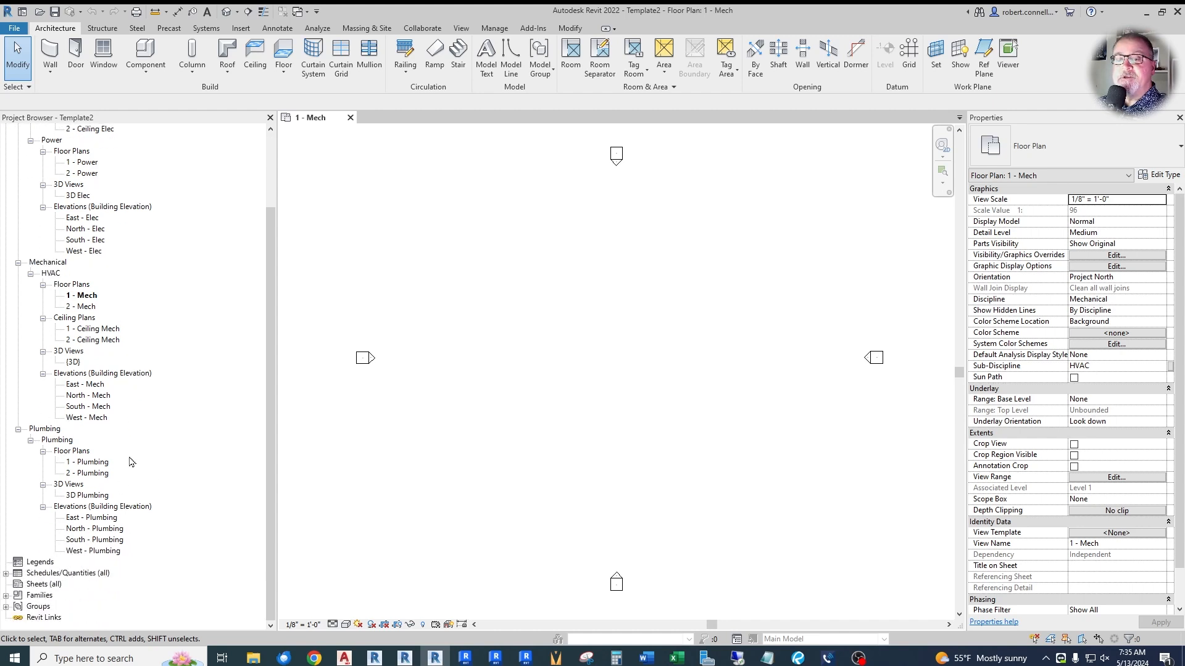
scroll(143, 459, "up", 2)
scroll(143, 459, "up", 2)
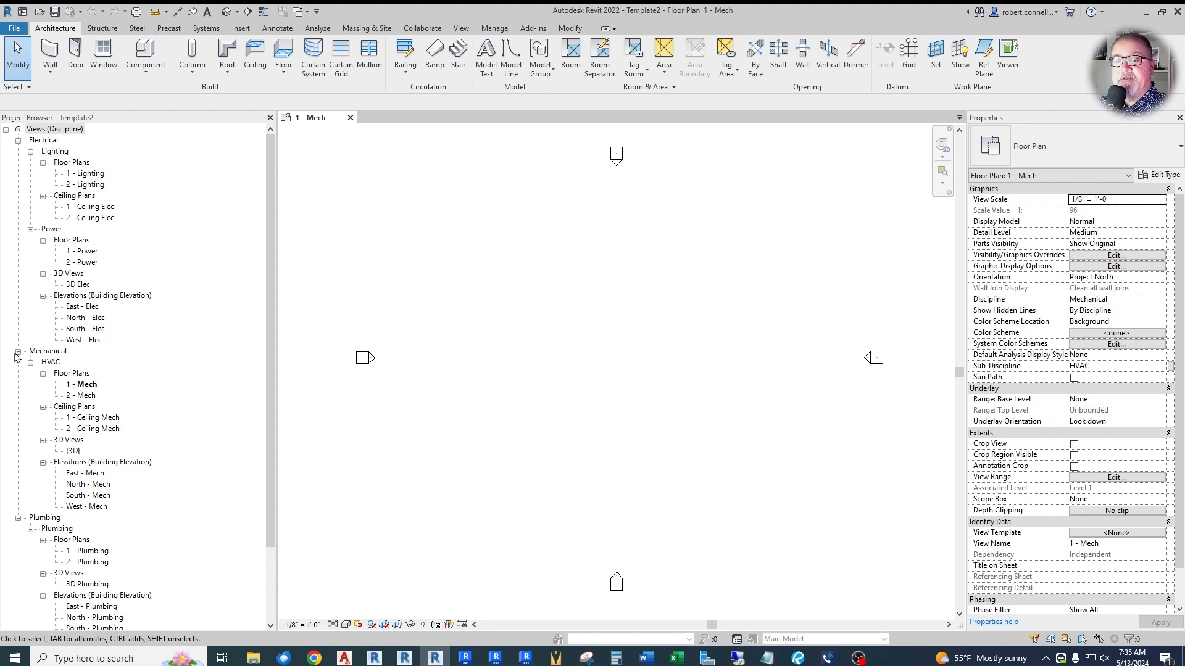
right_click(45, 353)
left_click(113, 351)
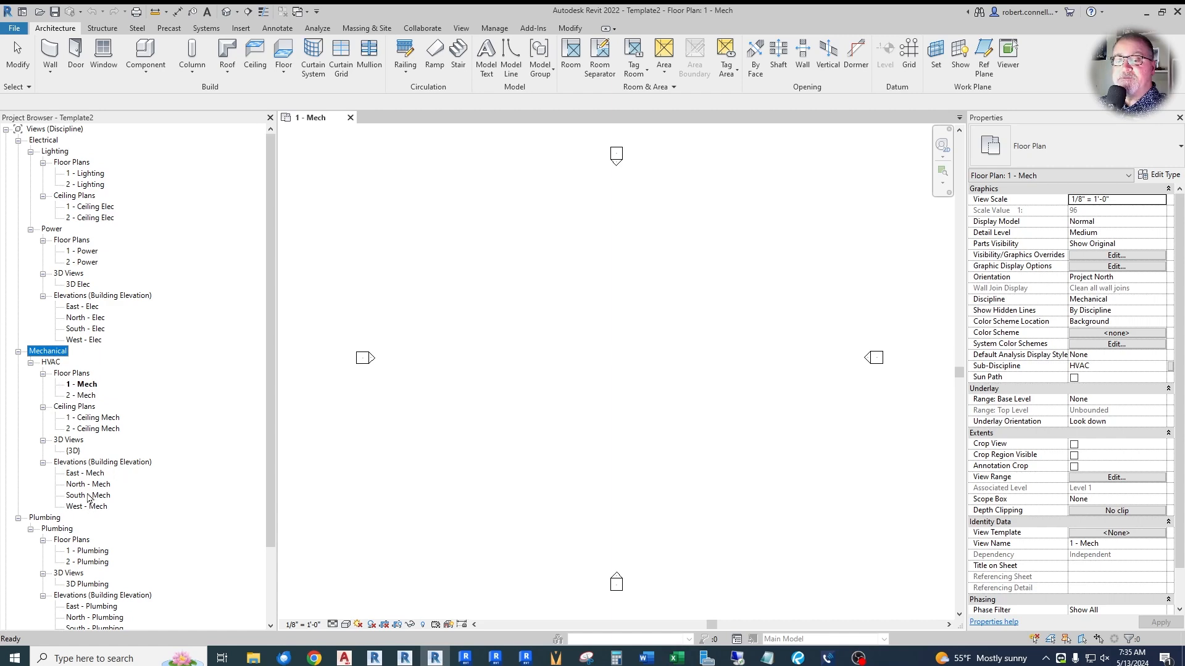
left_click(97, 507)
key("Delete")
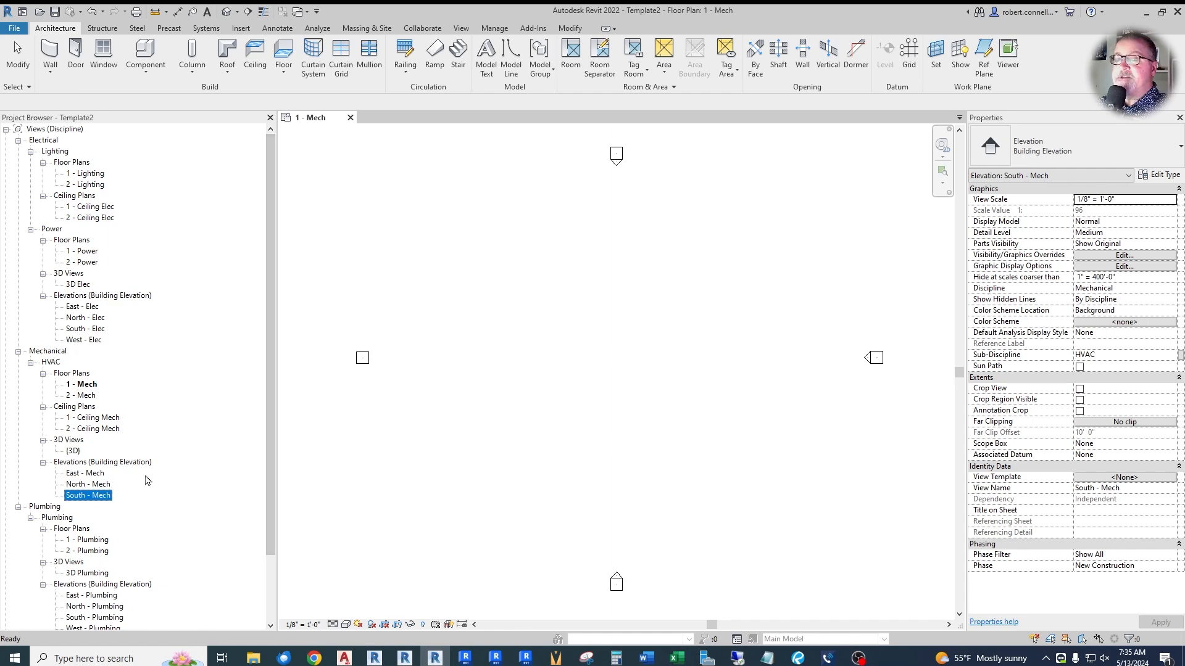
key("Delete")
- Delete the HVAC 3D view, both Mechanical ceiling plans and the 2 - Mech floor plan
key("Delete")
key("Delete")
key("Delete")
key("Delete")
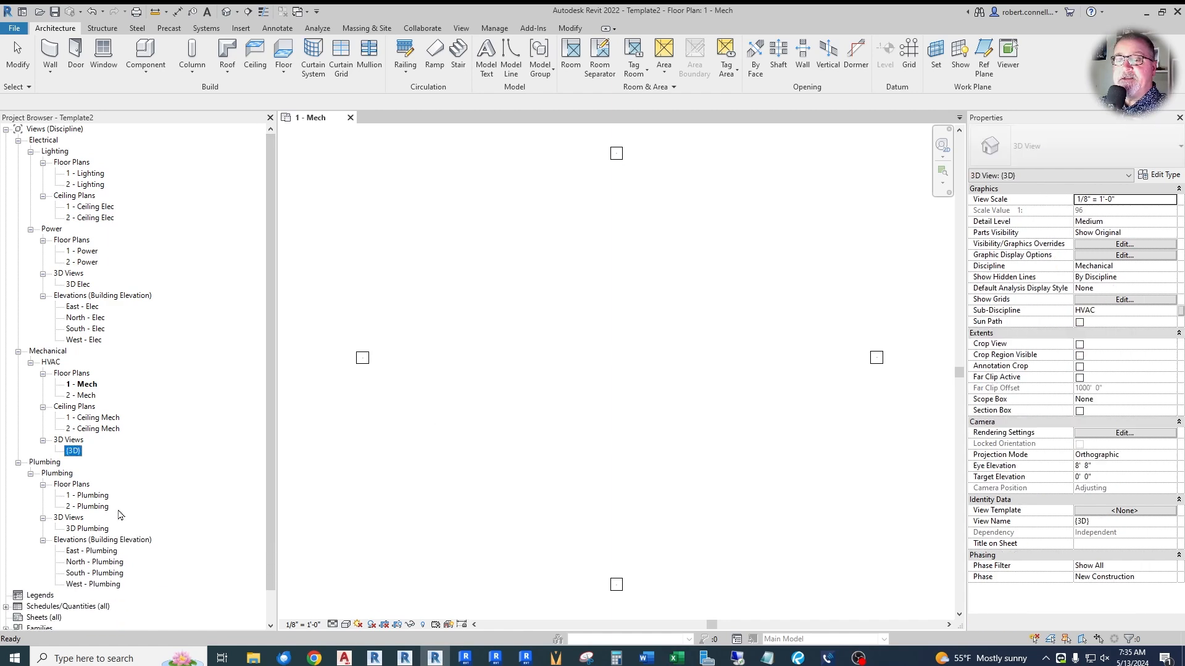
key("Delete")
key("Delete")
key("Delete")
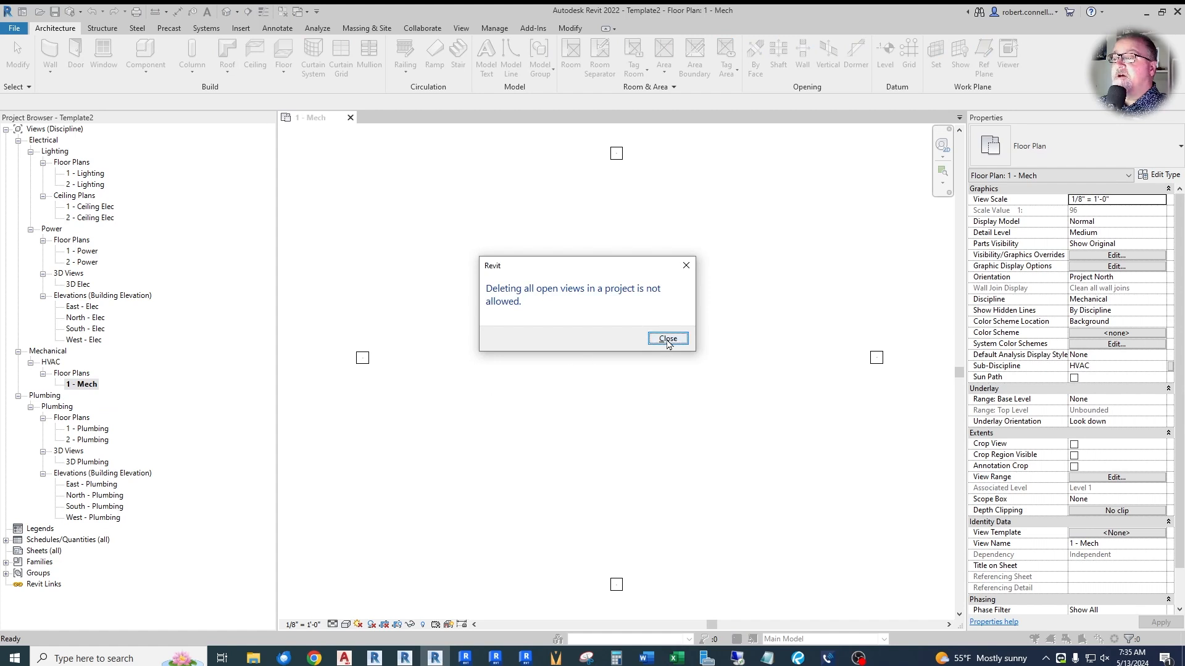
left_click(668, 339)
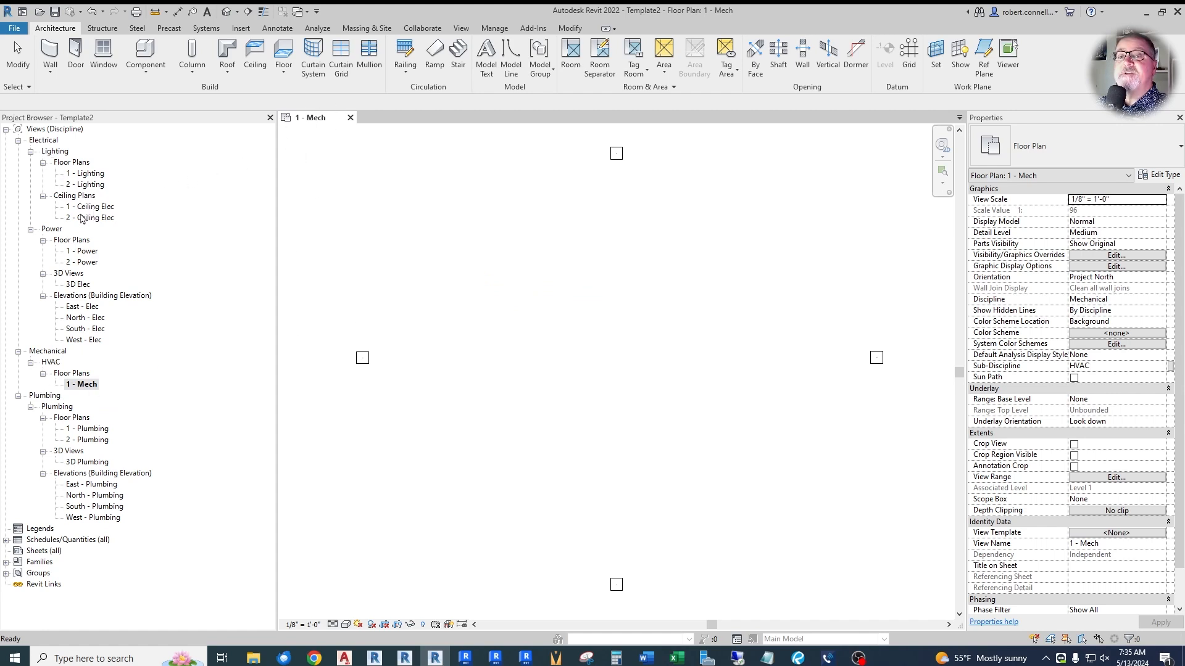
- Open the 1 - Power floor plan and delete the 1 - Mech floor plan
double_click(86, 252)
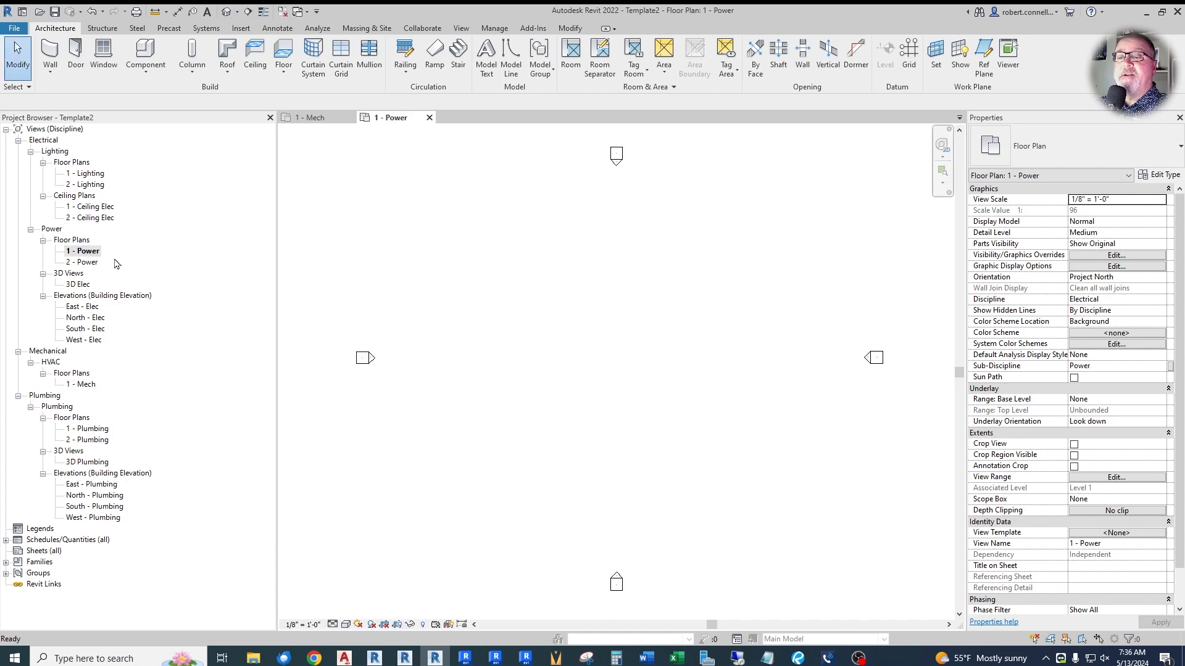
left_click(81, 385)
key("Delete")
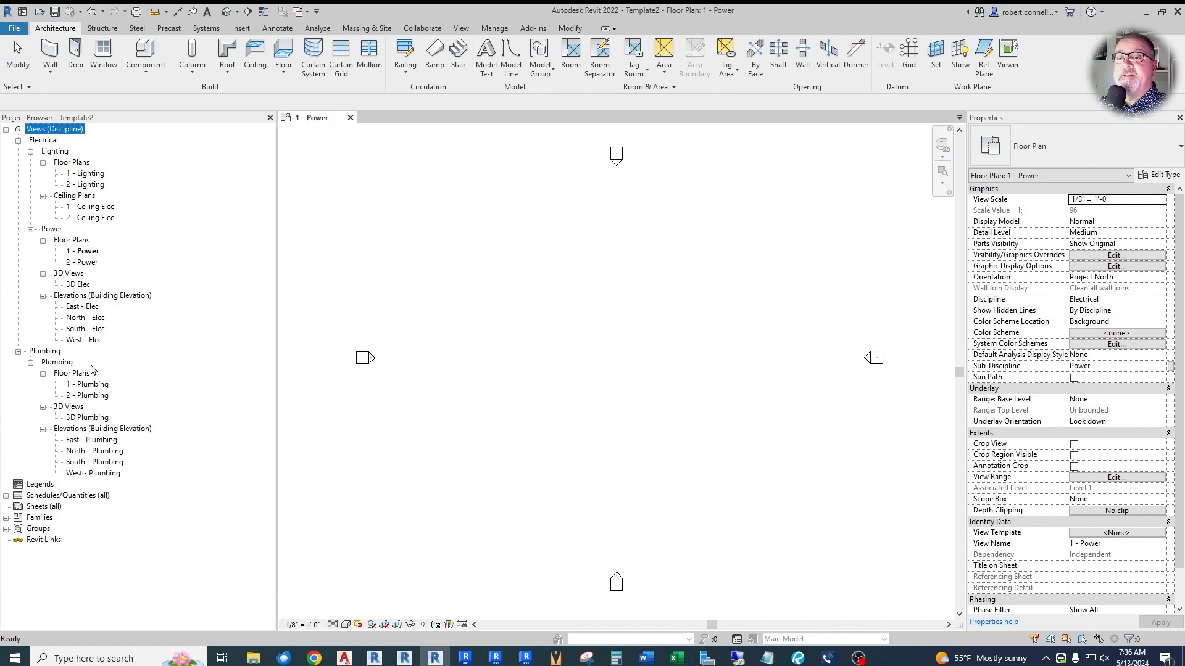
- Delete all Plumbing views: the four building elevations, the 3D view and both floor plans
left_click(97, 474)
key("Delete")
key("Delete")
key("Delete")
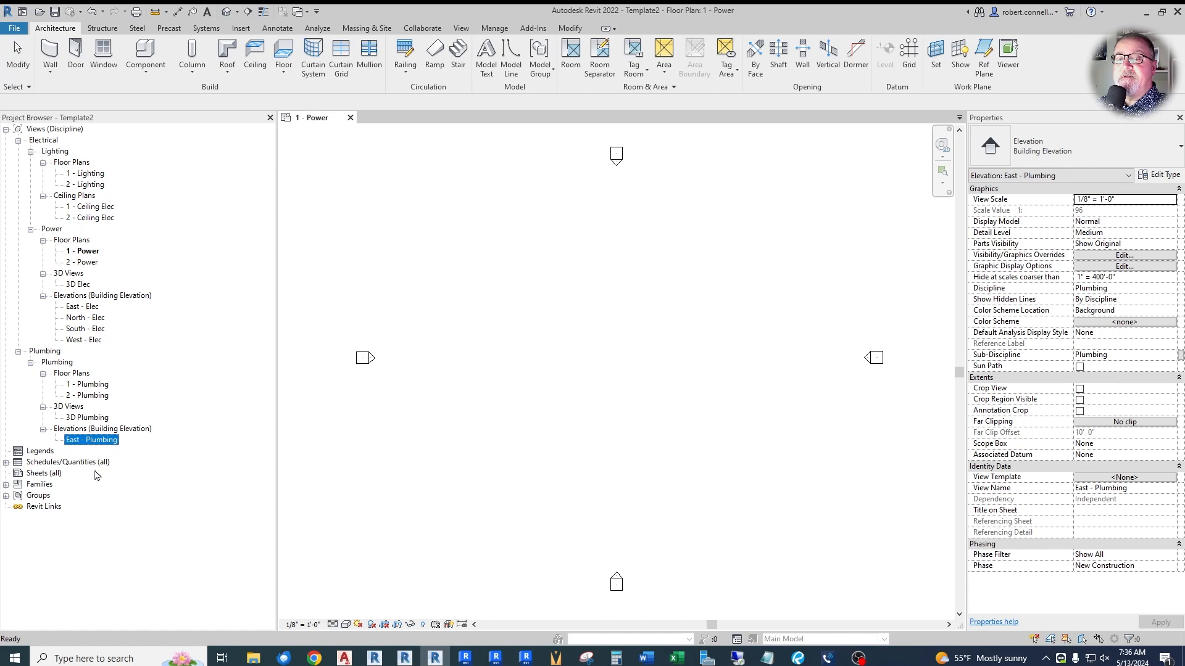
key("Delete")
key("Delete")
key("Delete")
key("Delete")
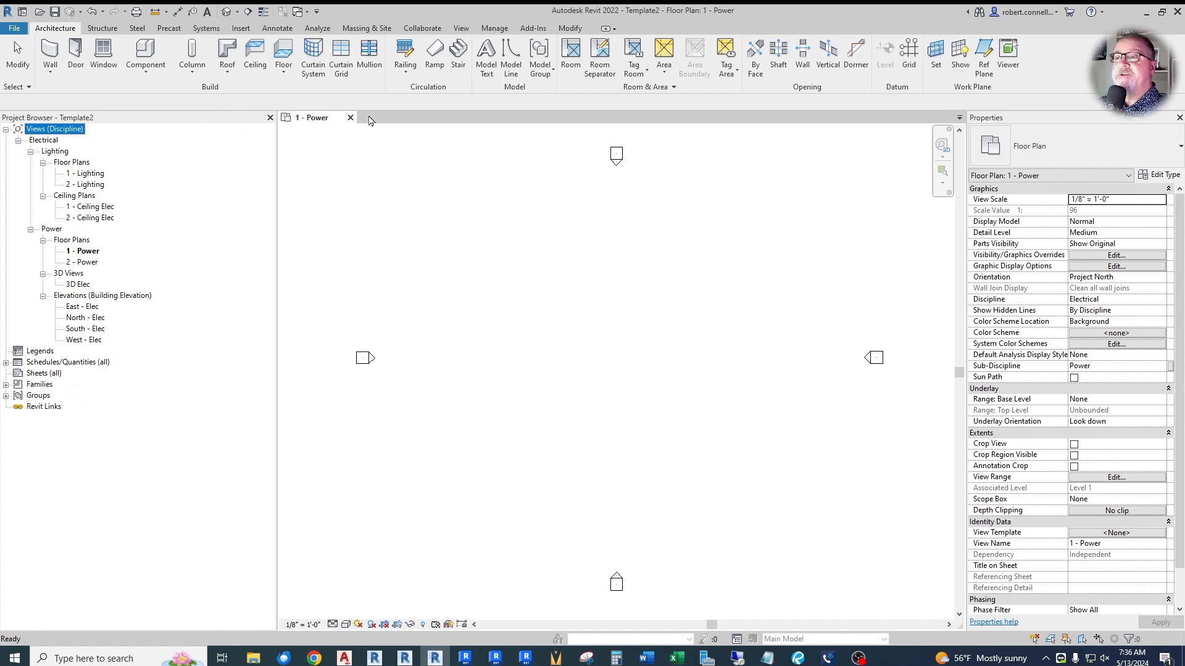
- Save the file as a template named "ER_Electrical Template R22" in the ER folder, keeping the default save options
left_click(14, 29)
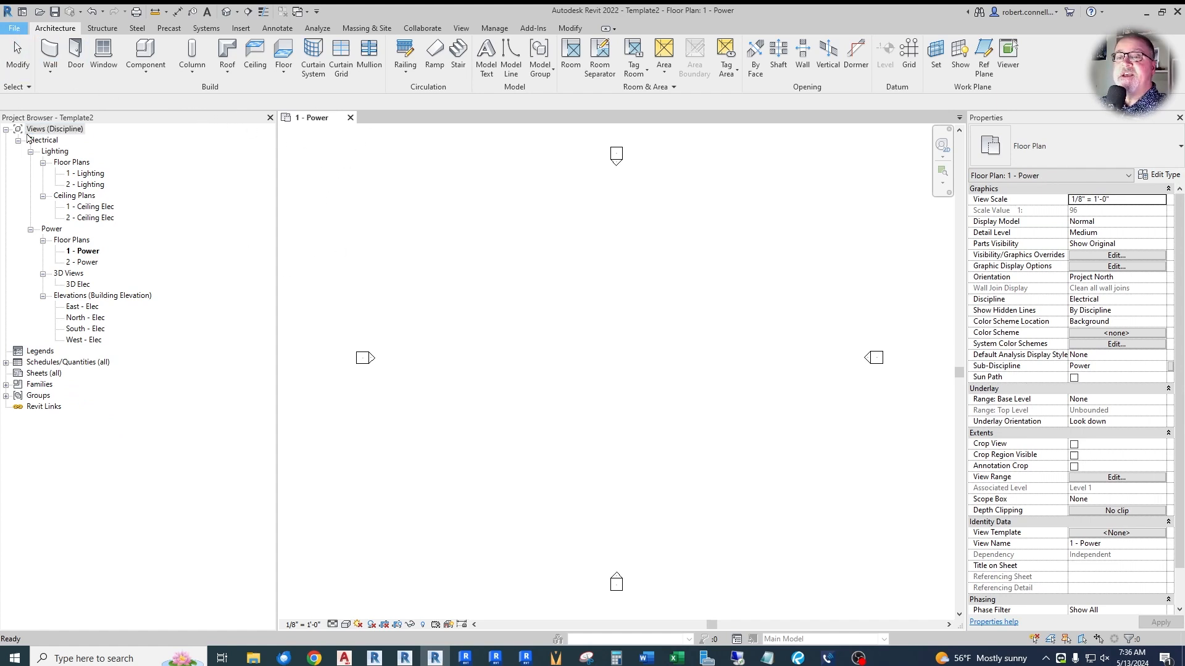
mouse_move(49, 166)
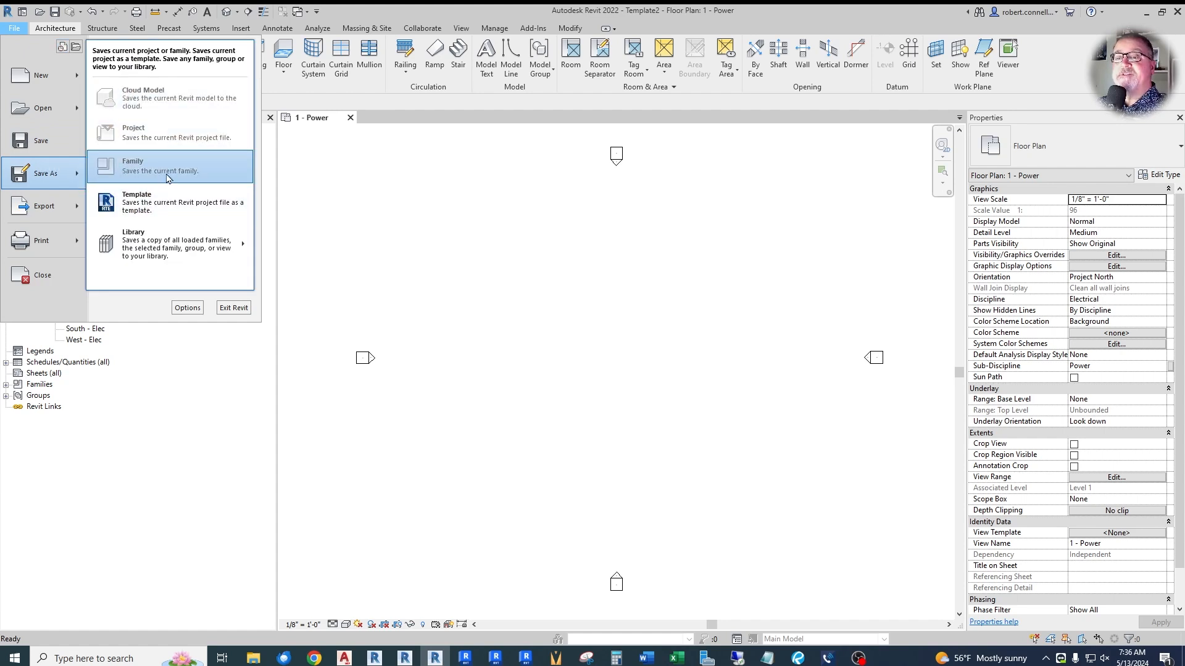
left_click(152, 204)
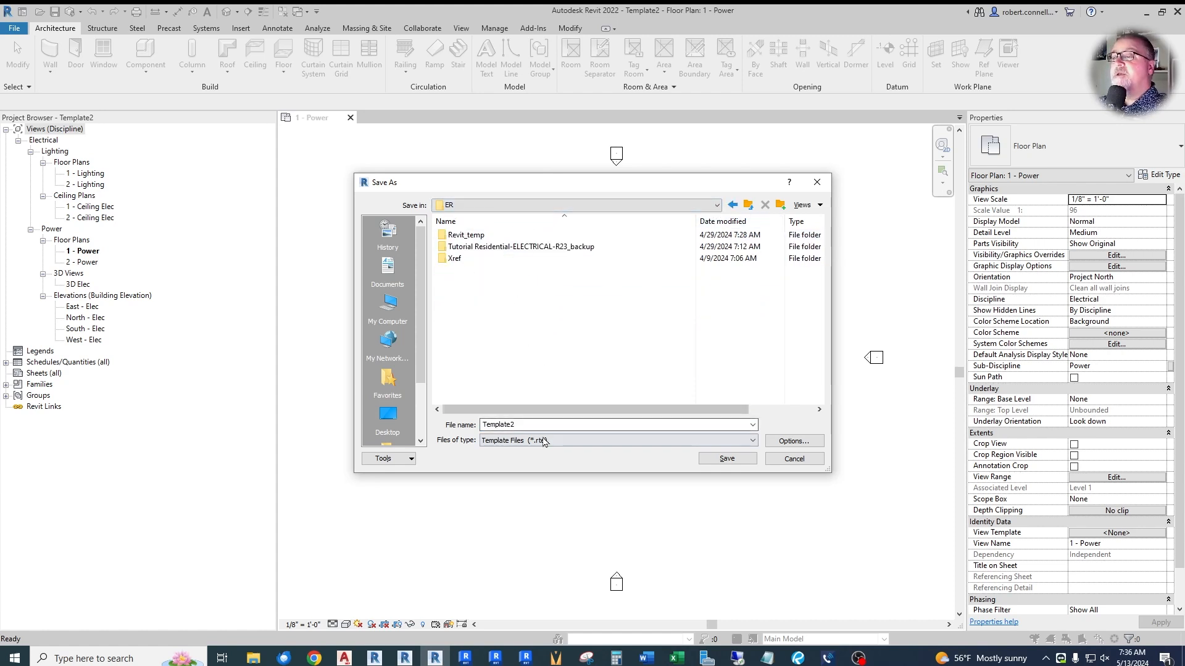
double_click(538, 424)
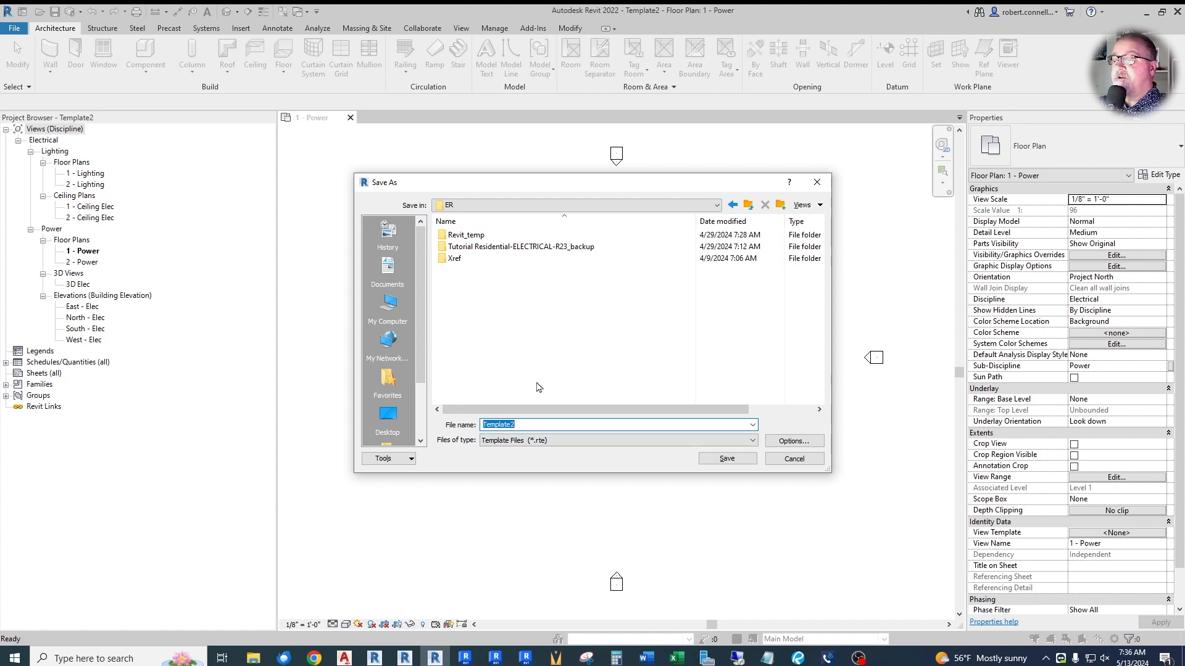
type("ER")
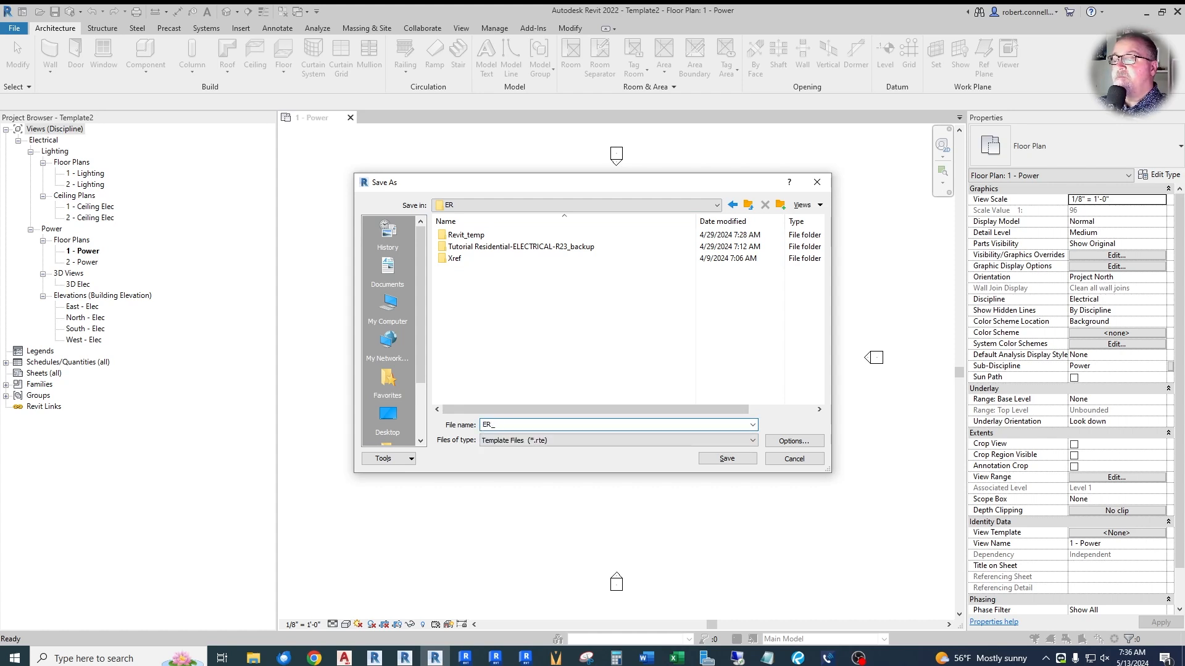
type("_Electrical Template")
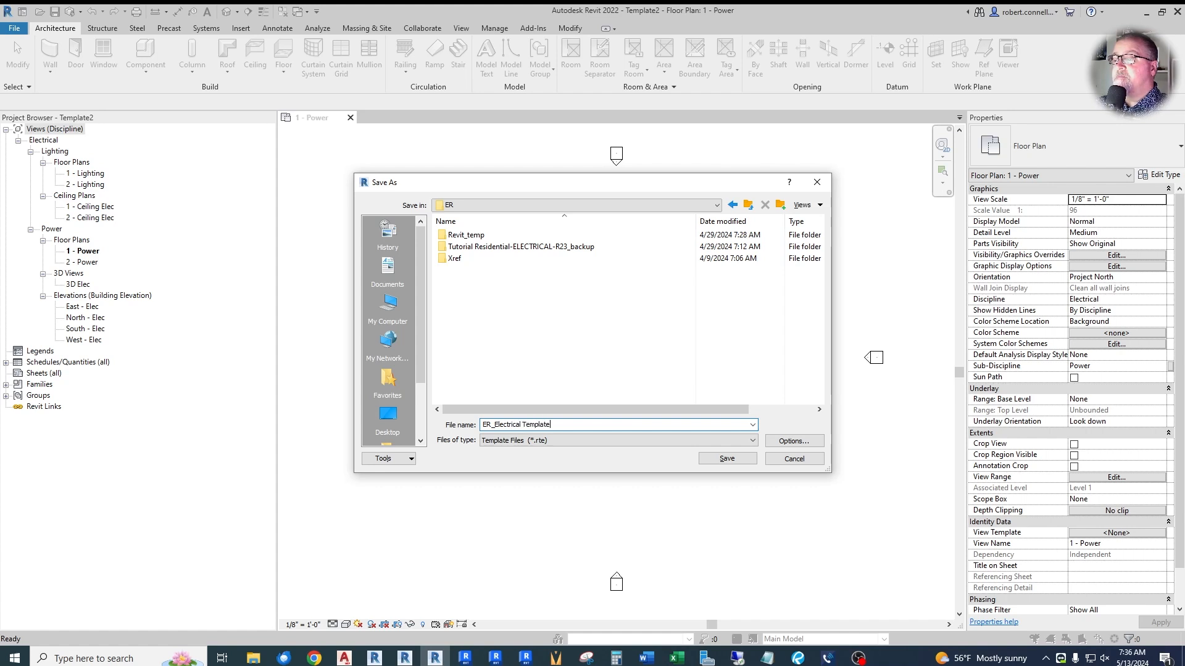
type(" R22")
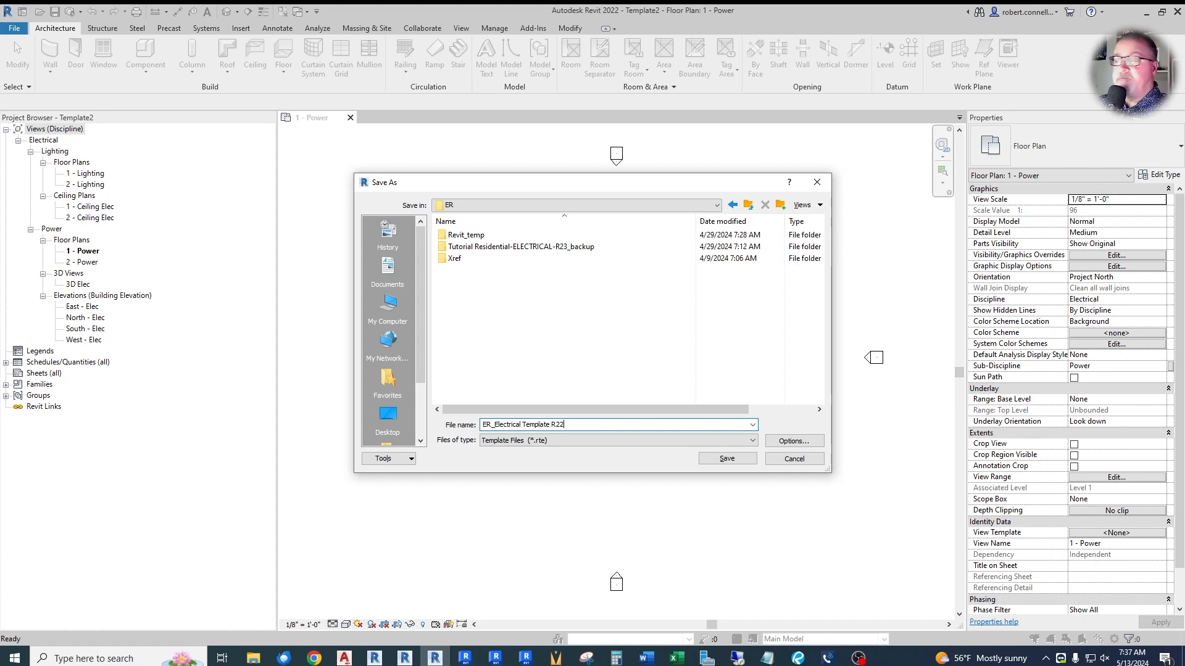
left_click(792, 441)
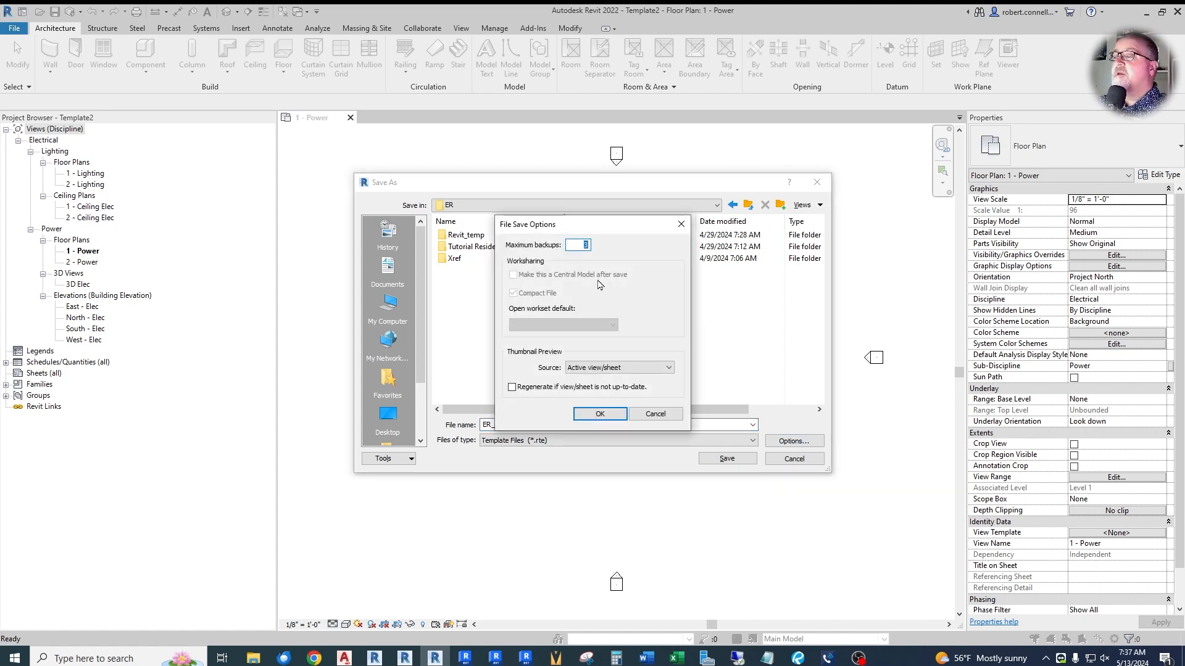
left_click(599, 413)
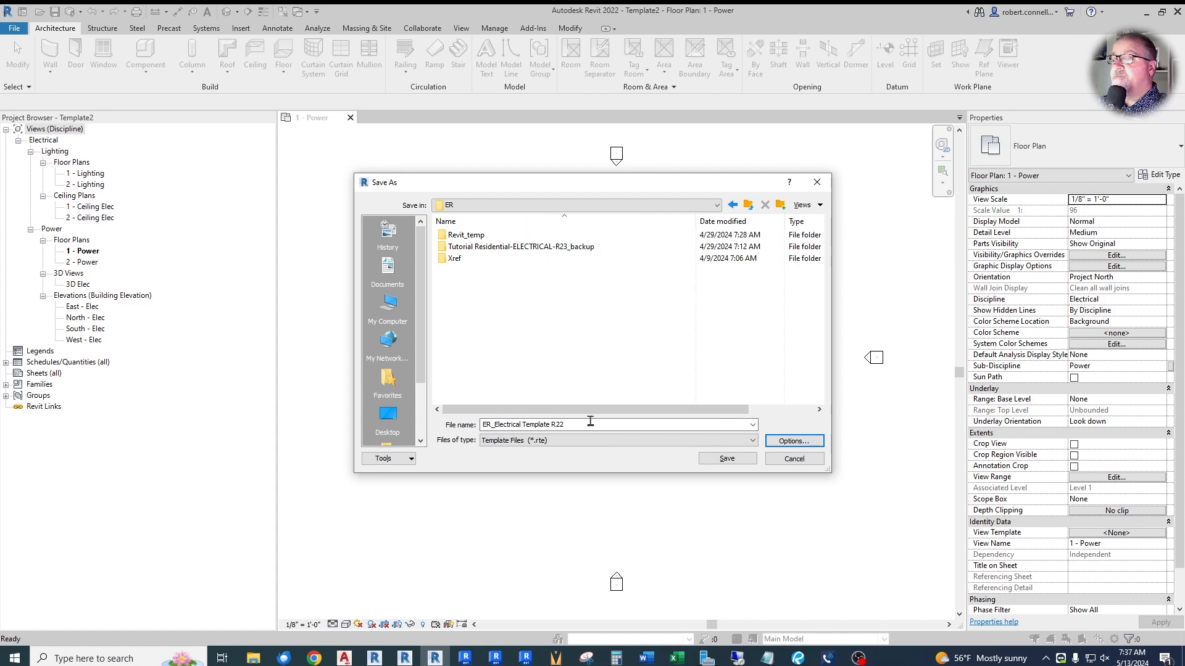
left_click(726, 458)
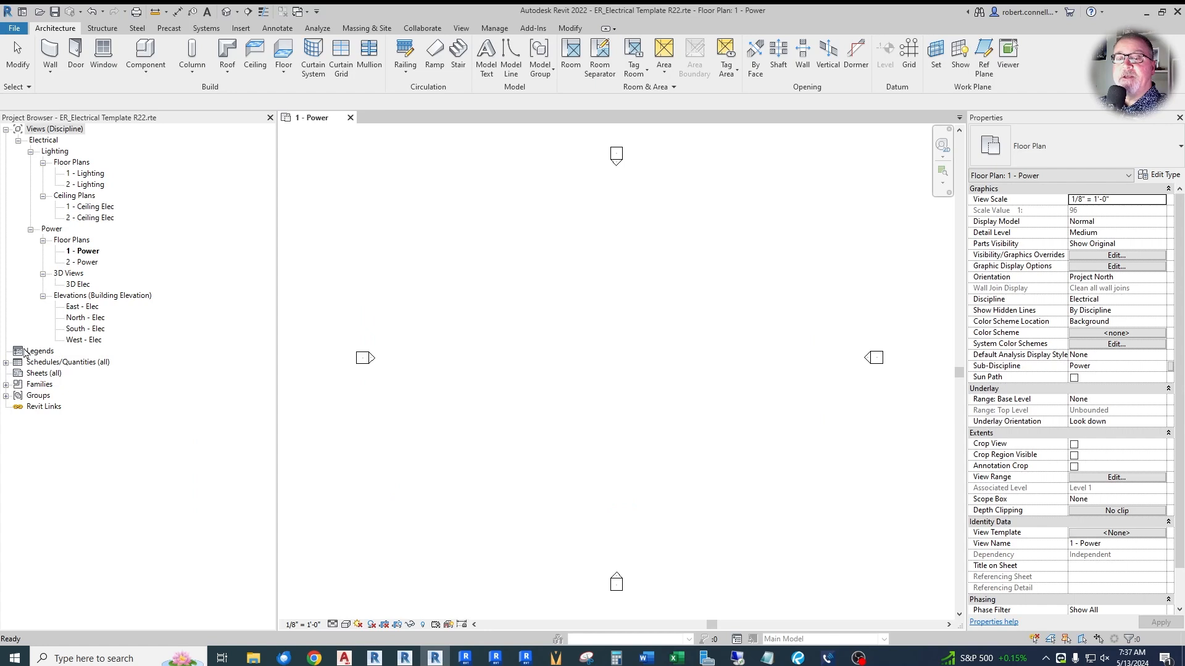
- Delete the Space Outdoor Air Schedule from the project's schedules
left_click(5, 363)
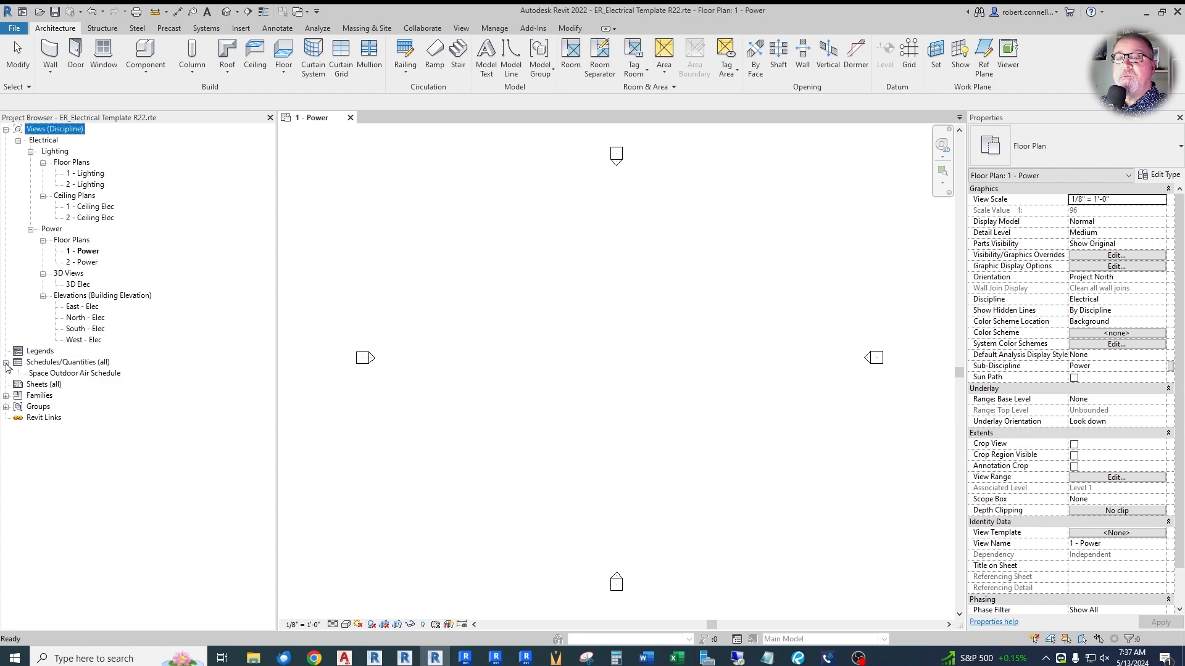
left_click(71, 374)
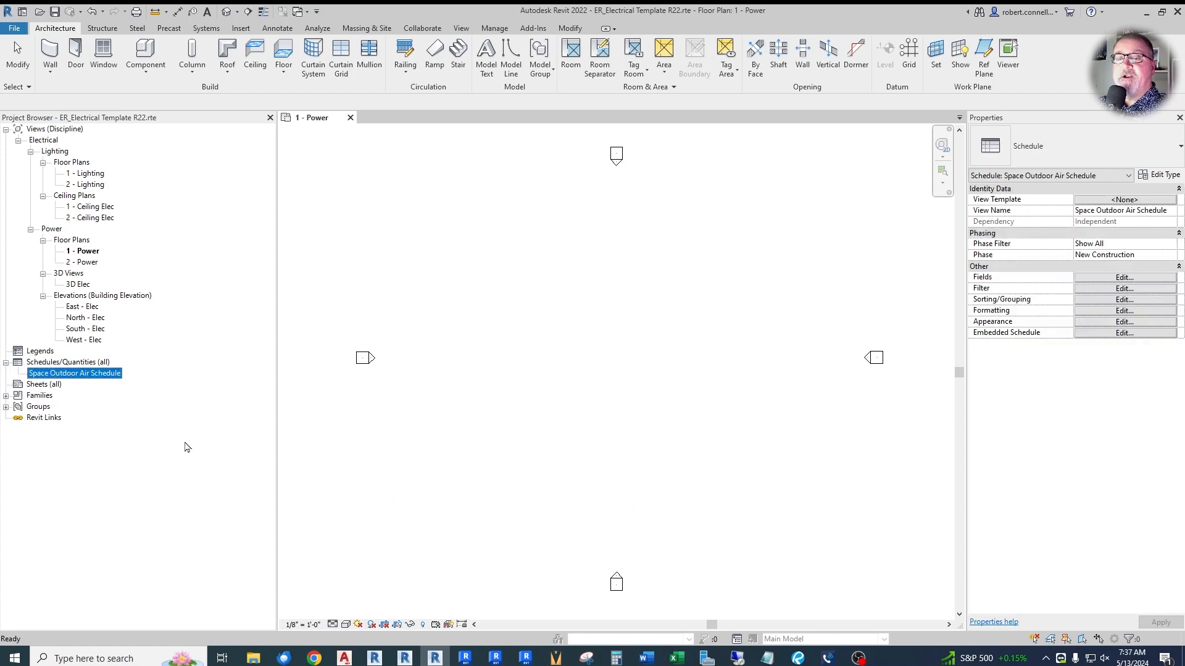
key("Left")
key("Left")
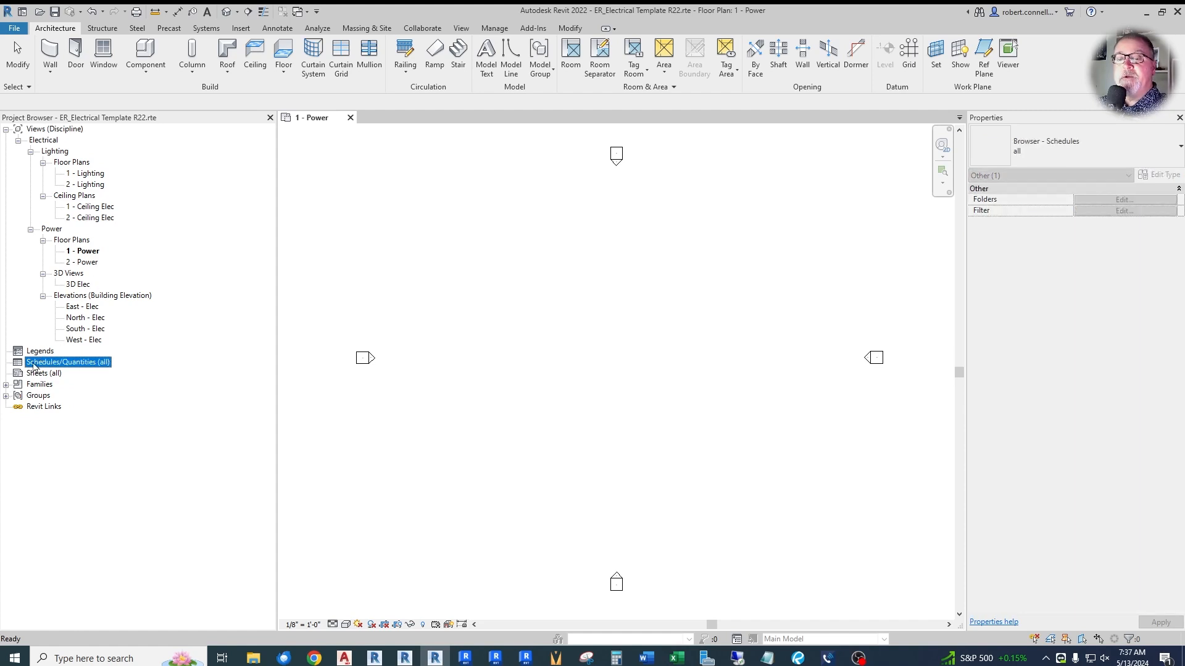
- Examine the loaded families under Mechanical Equipment, Electrical Equipment, Electrical Fixtures, Lighting Devices and Lighting Fixtures
left_click(5, 384)
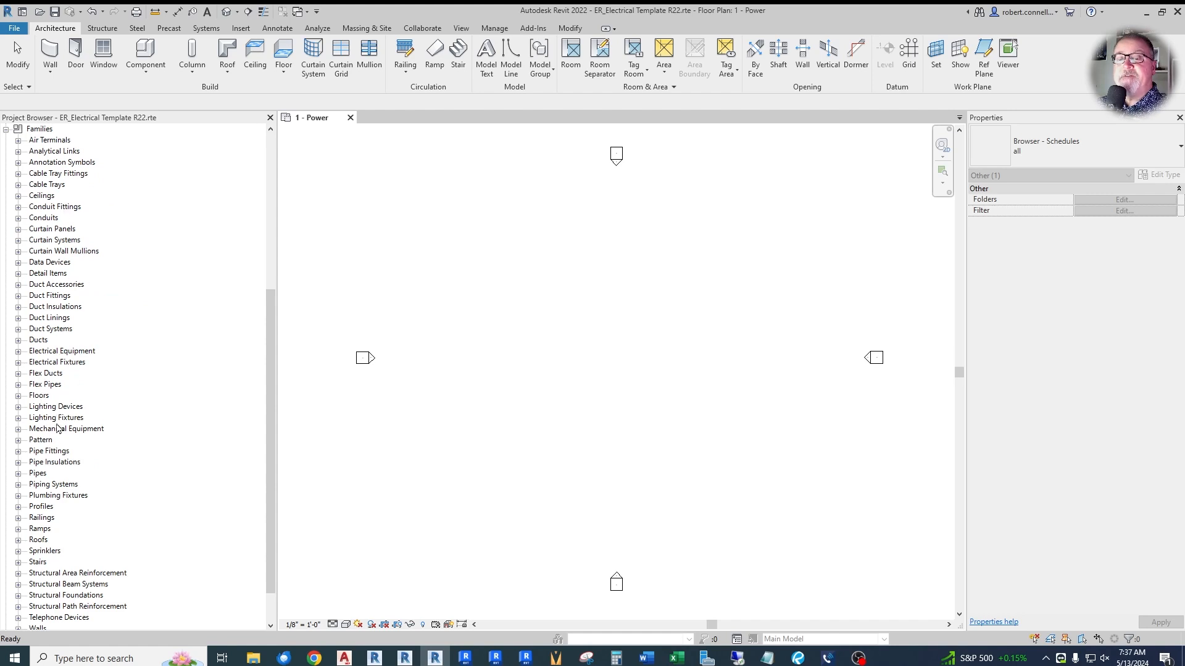
left_click(18, 429)
left_click(18, 428)
left_click(18, 353)
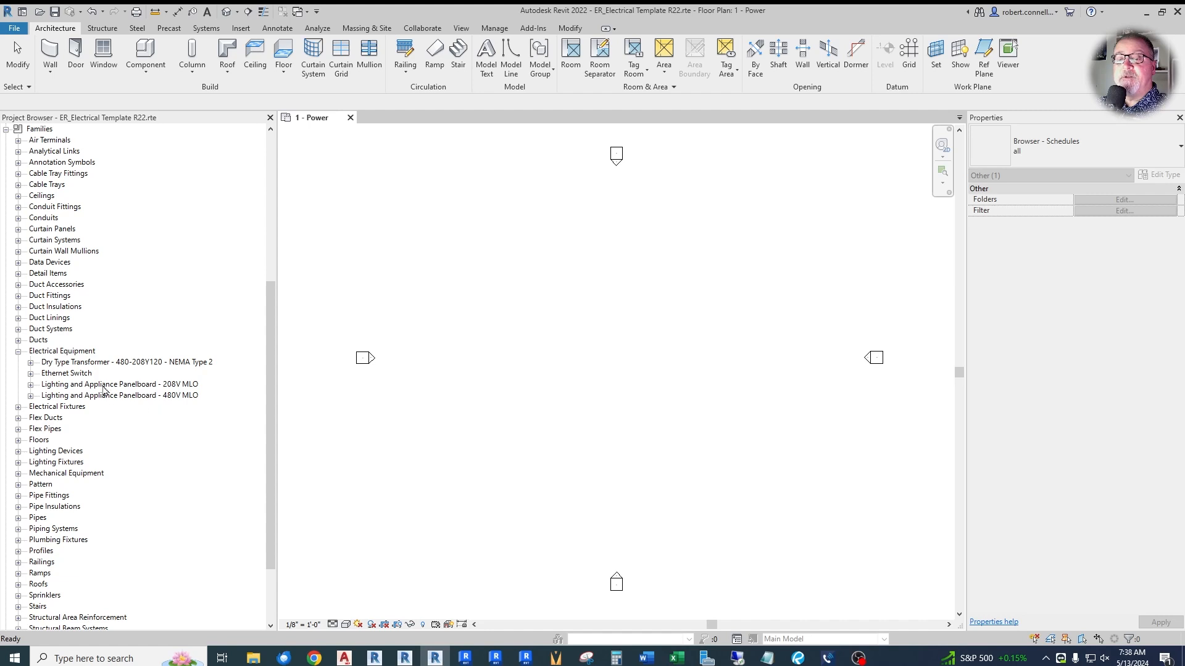
left_click(18, 406)
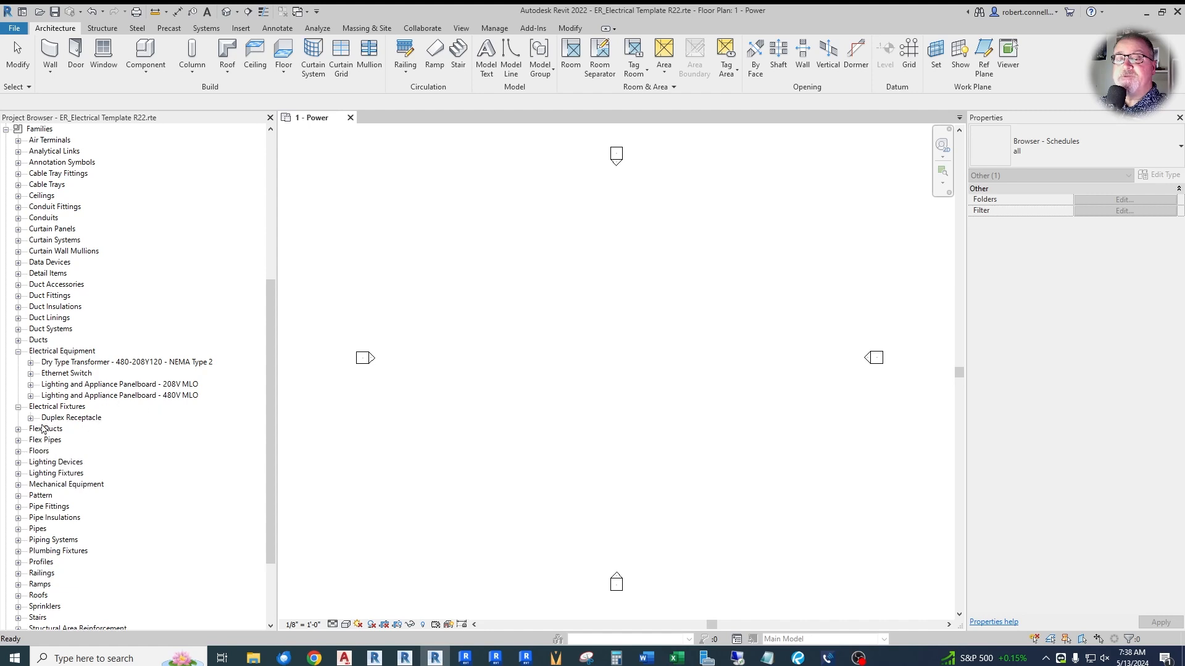
left_click(18, 462)
left_click(18, 485)
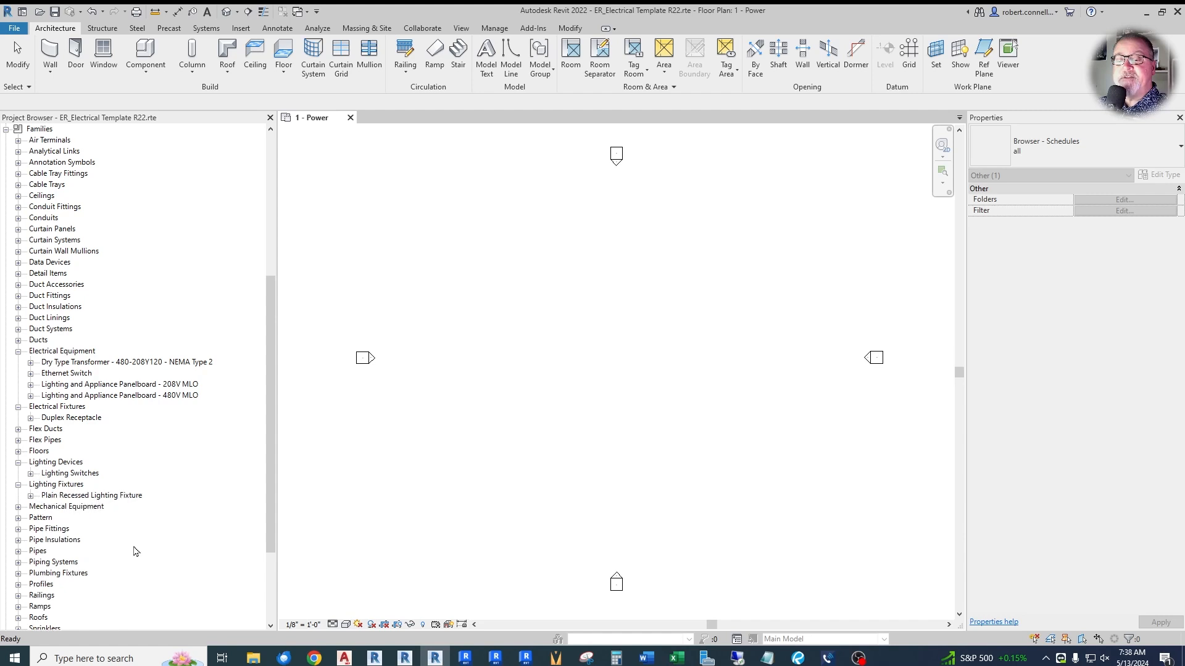
scroll(136, 551, "down", 4)
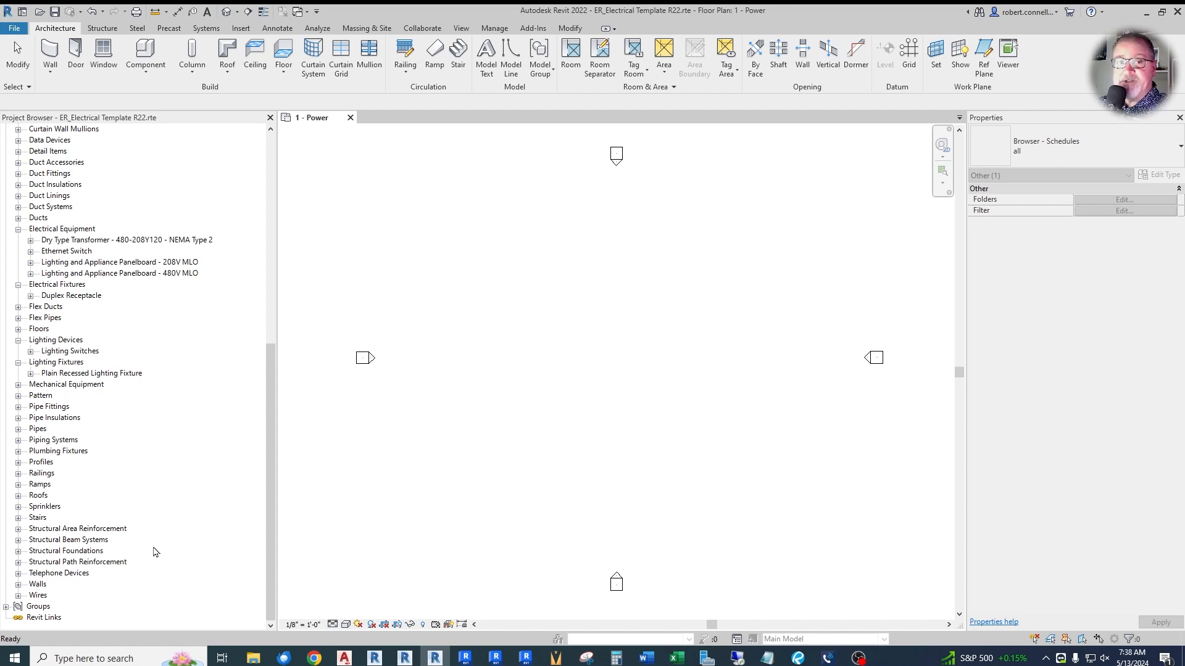
scroll(160, 556, "up", 10)
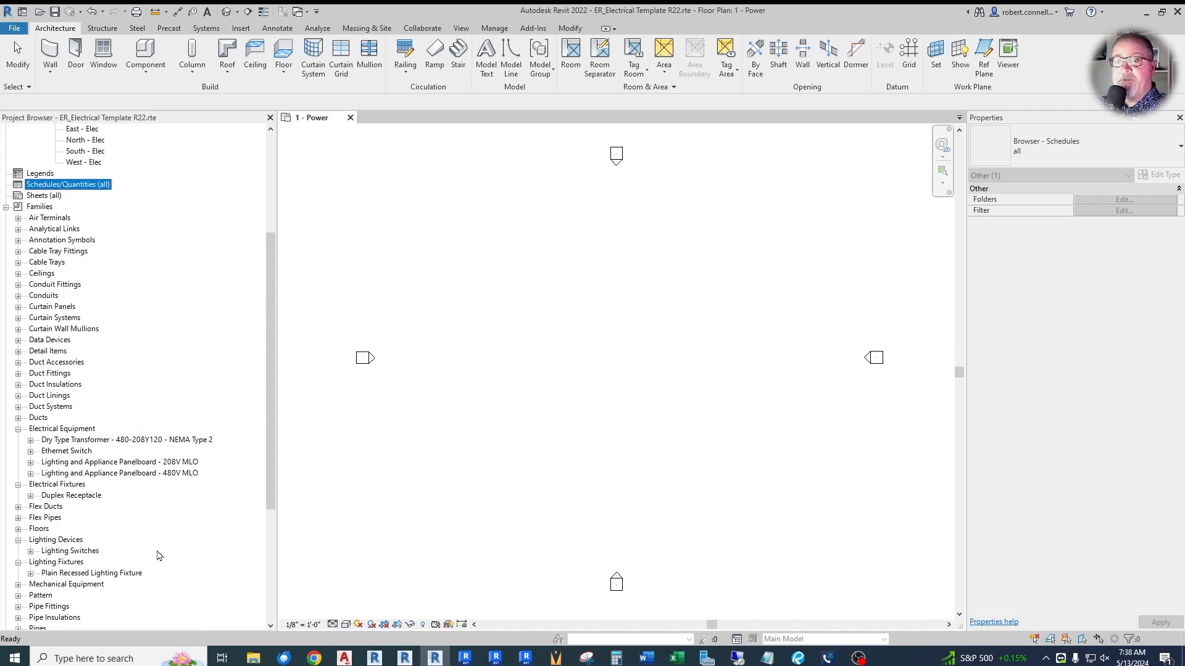
scroll(159, 555, "up", 2)
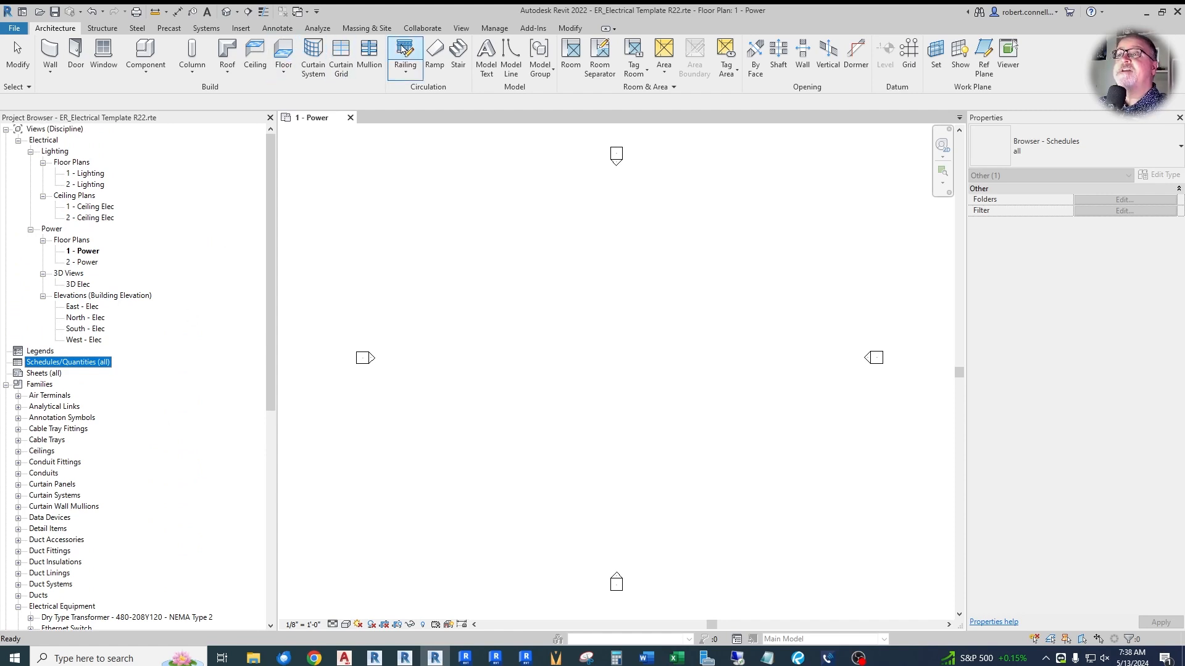
- Review the unit formats for the Common discipline in Project Units and close the dialog without changes
left_click(57, 27)
left_click(500, 29)
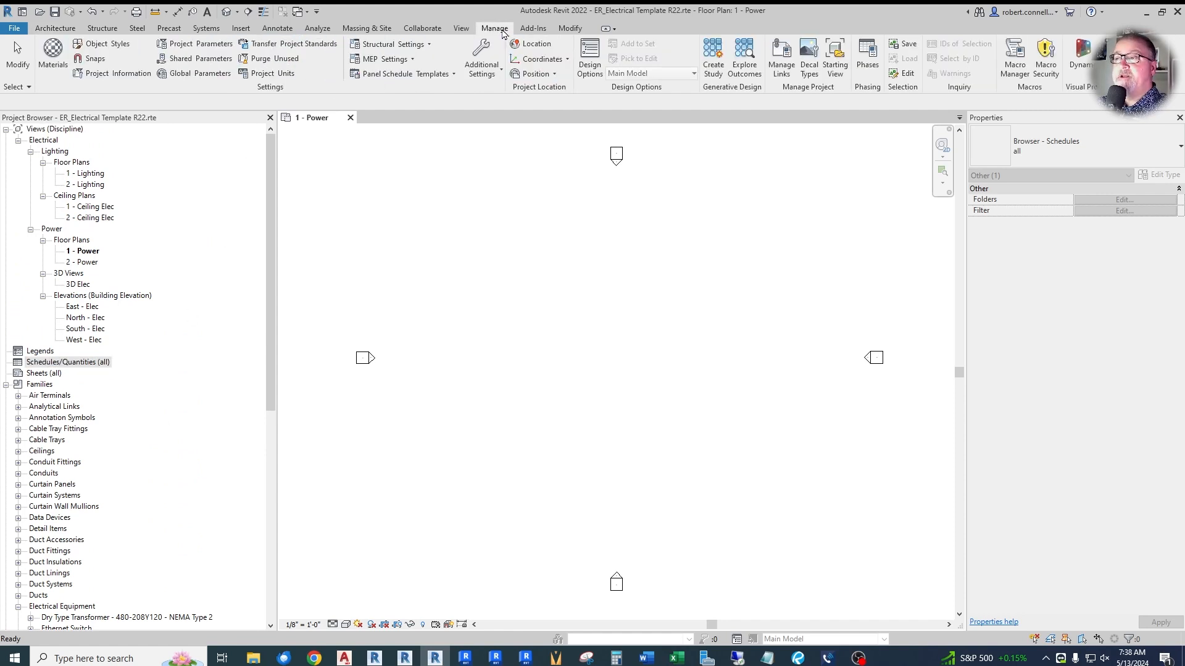
left_click(272, 73)
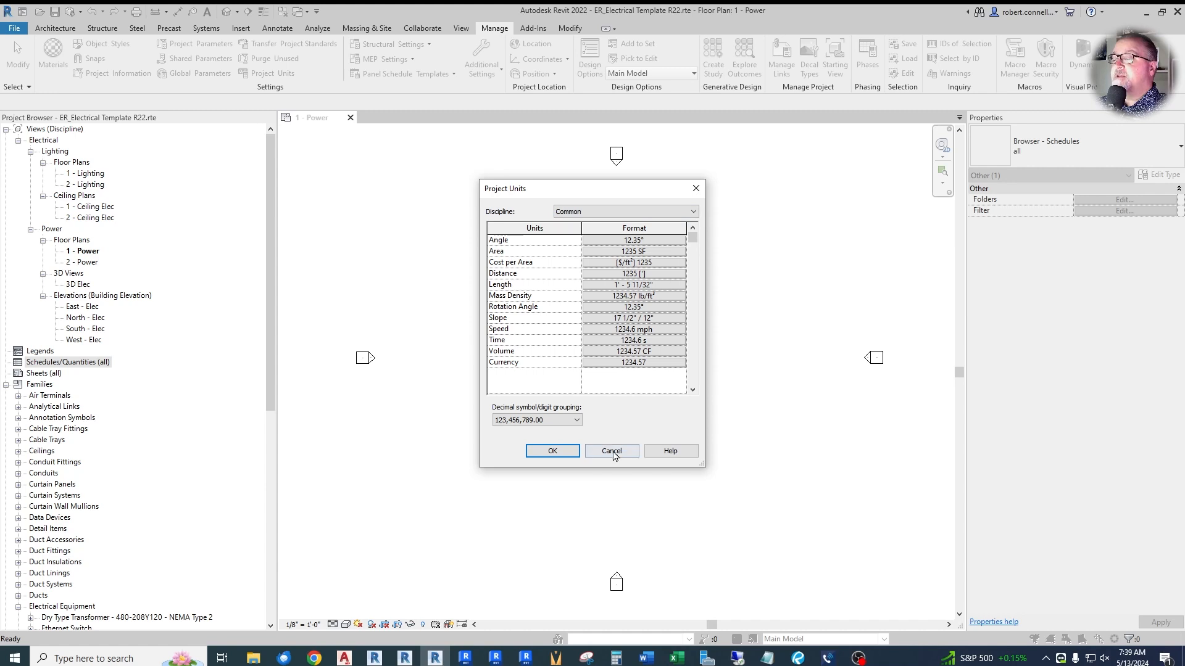
left_click(611, 452)
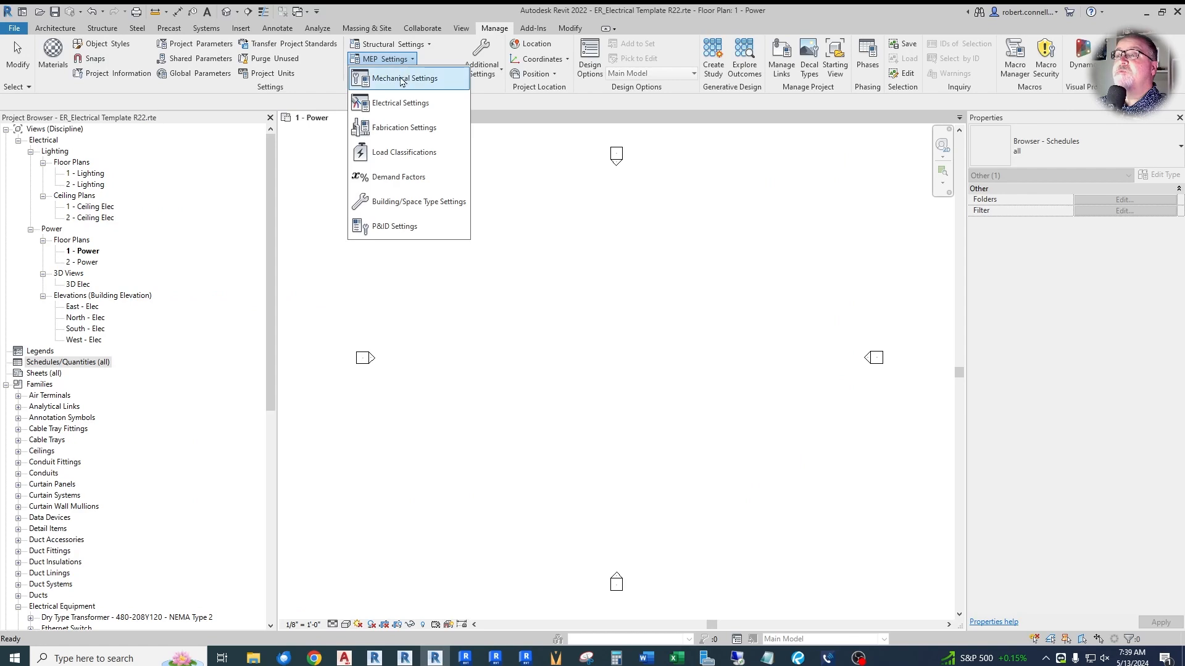
- Review the General, Wiring, Wire Sizes and Distribution Systems pages of the Electrical Settings without changing anything
left_click(401, 102)
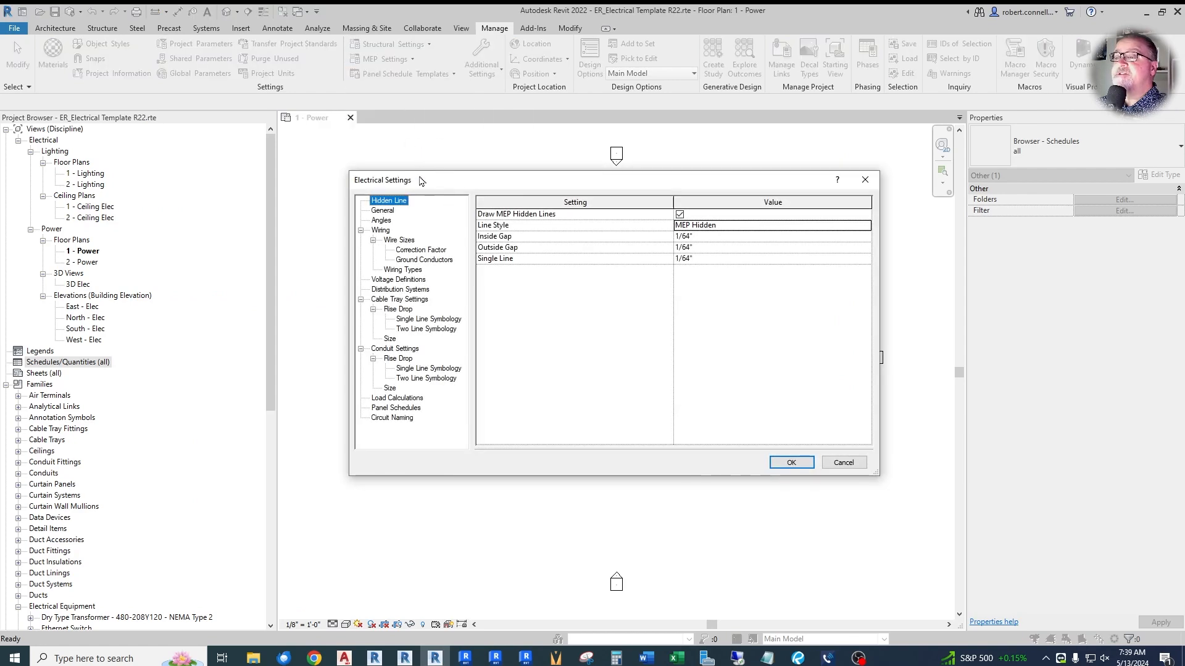
left_click(385, 212)
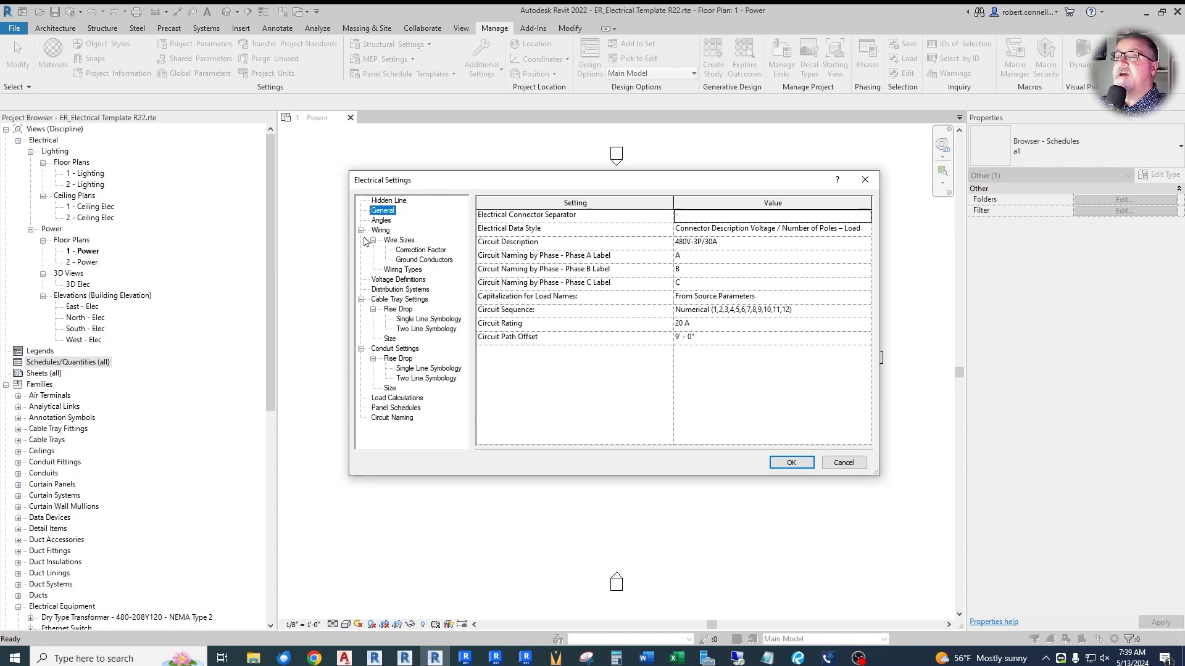
left_click(380, 231)
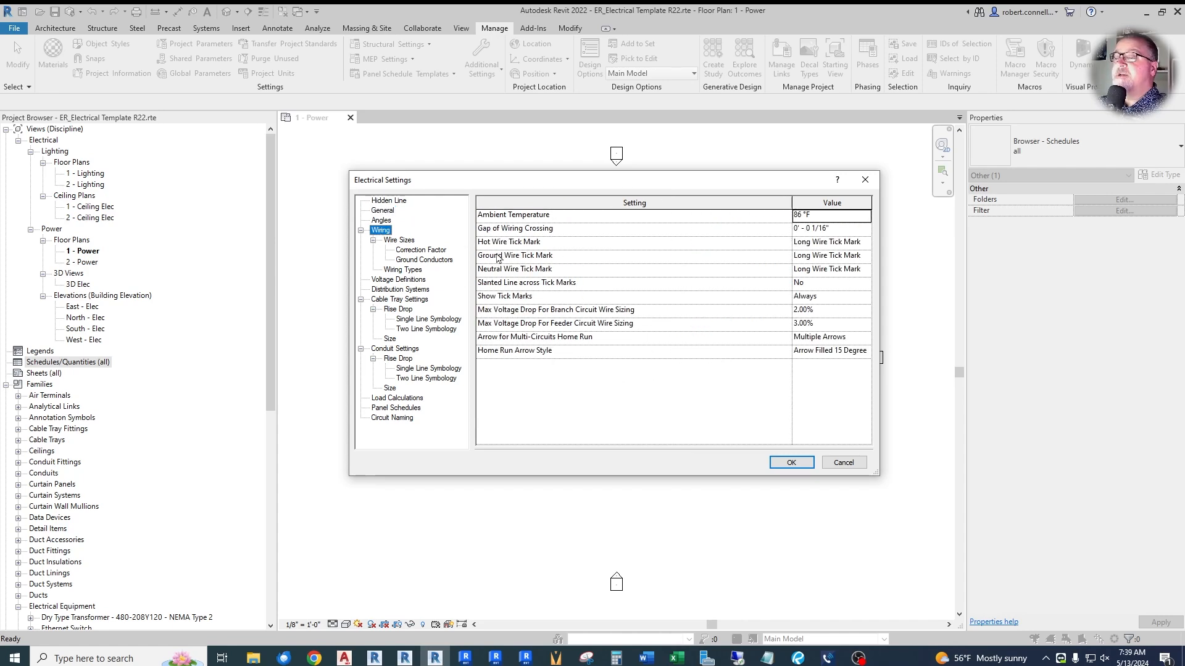
left_click(398, 240)
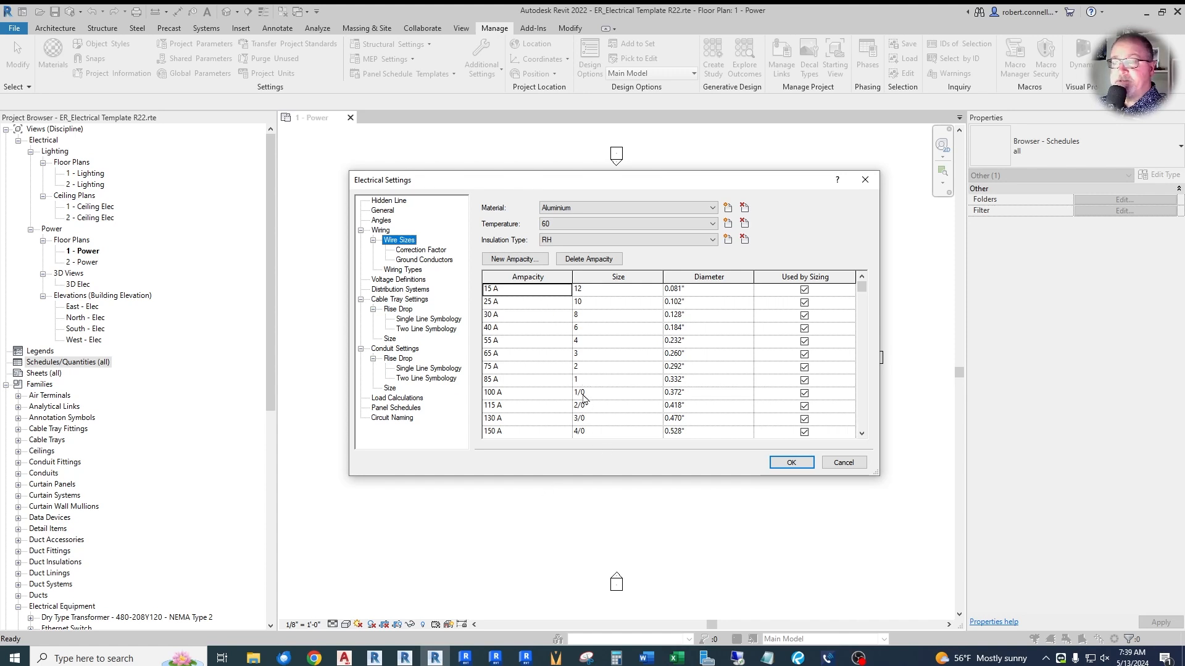
left_click(408, 290)
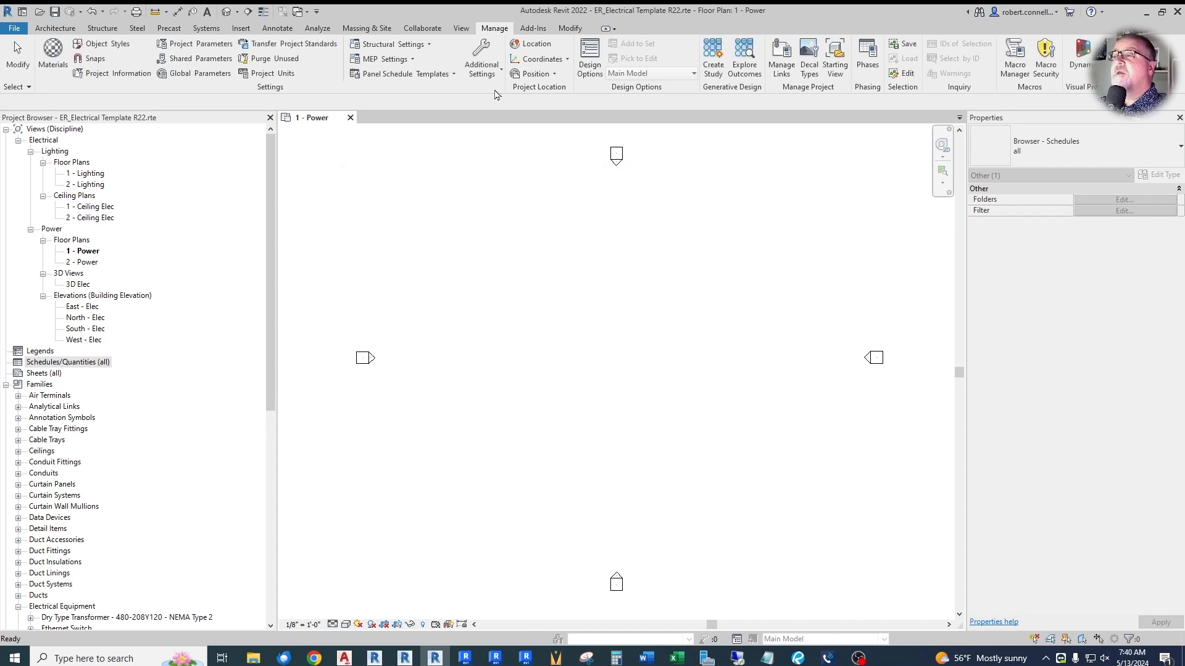
- Review the subcategories of the Lines category in Line Styles and close the dialog without changes
left_click(488, 61)
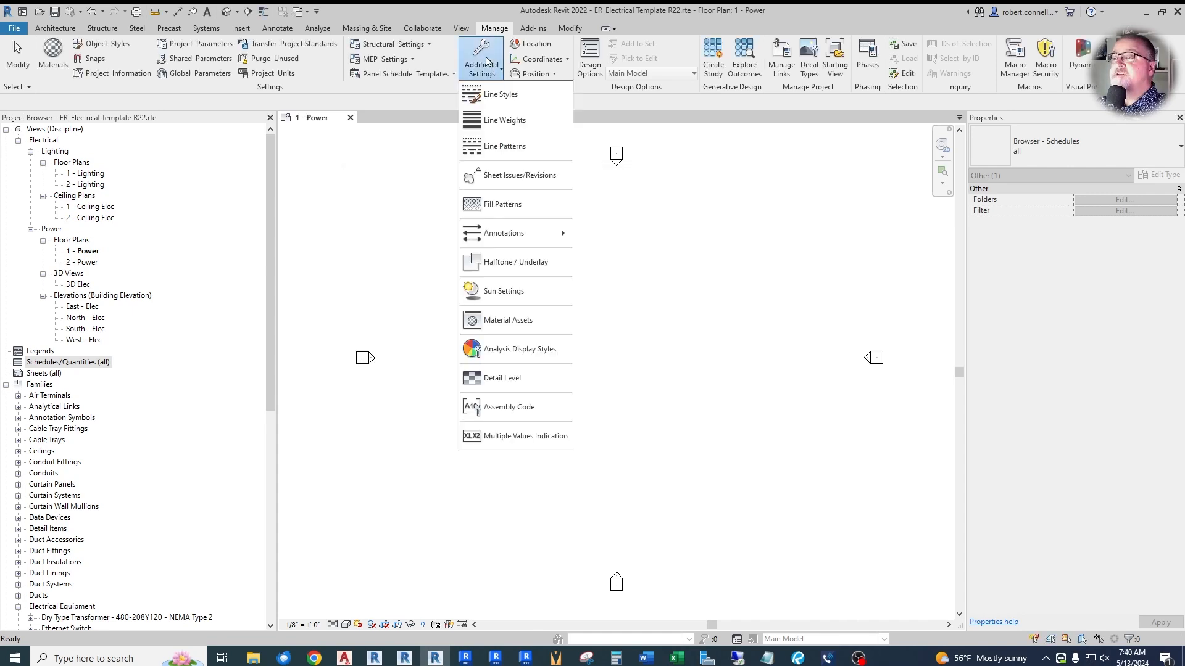
left_click(512, 92)
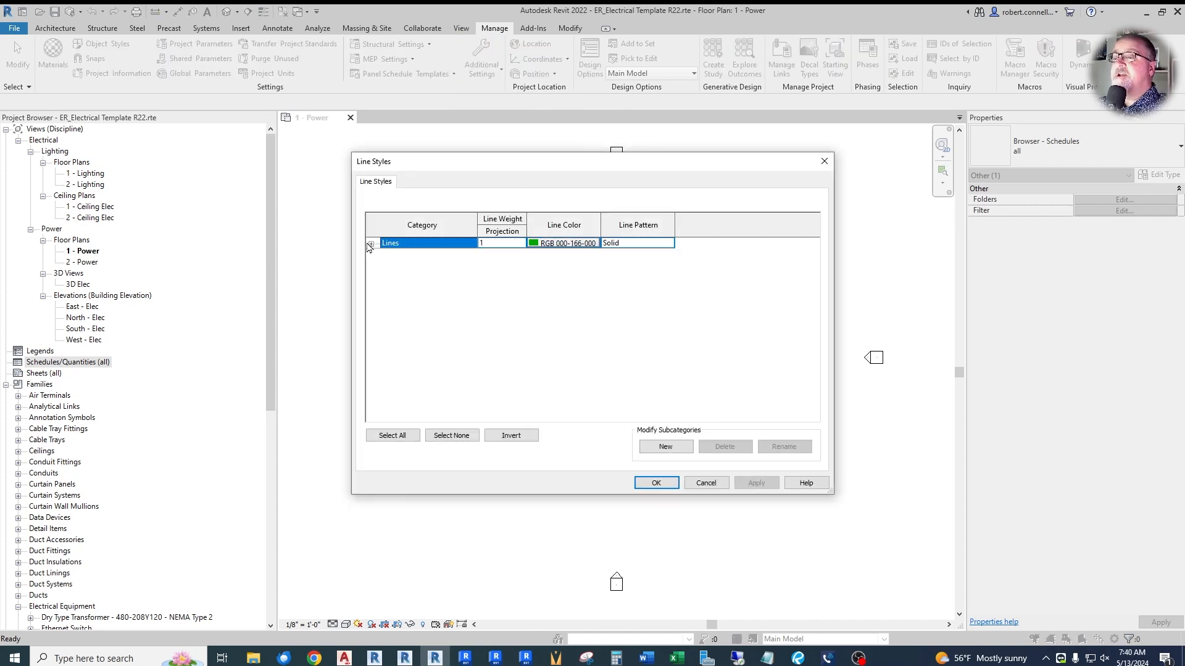
left_click(371, 243)
scroll(443, 331, "down", 2)
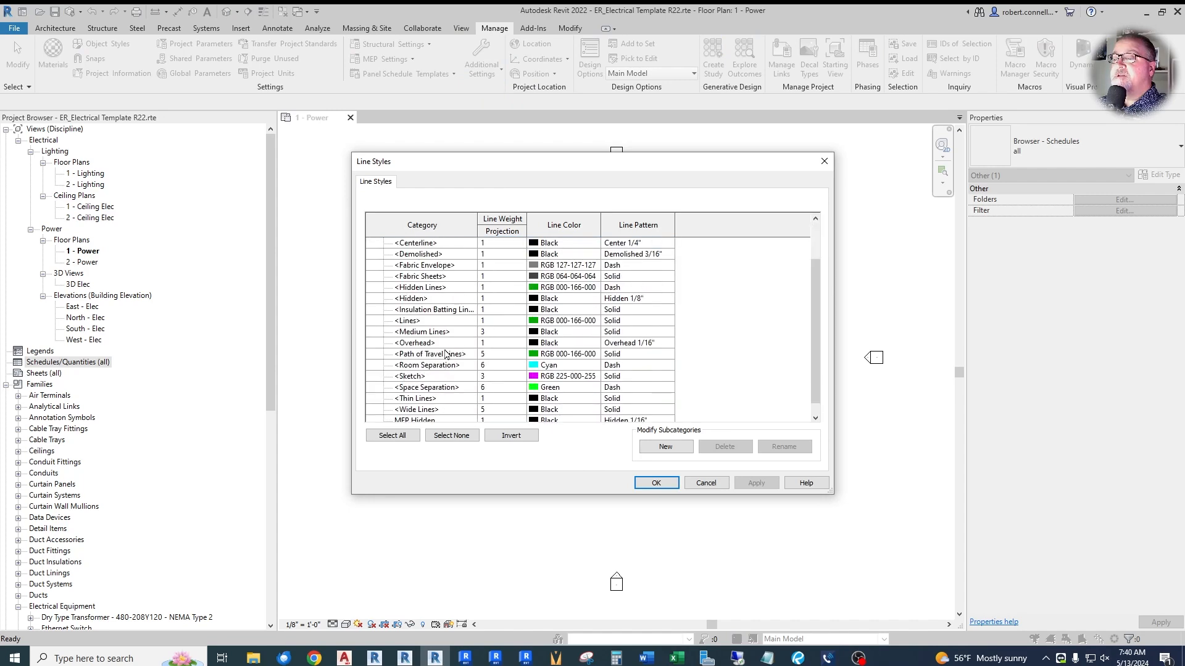
scroll(437, 343, "up", 2)
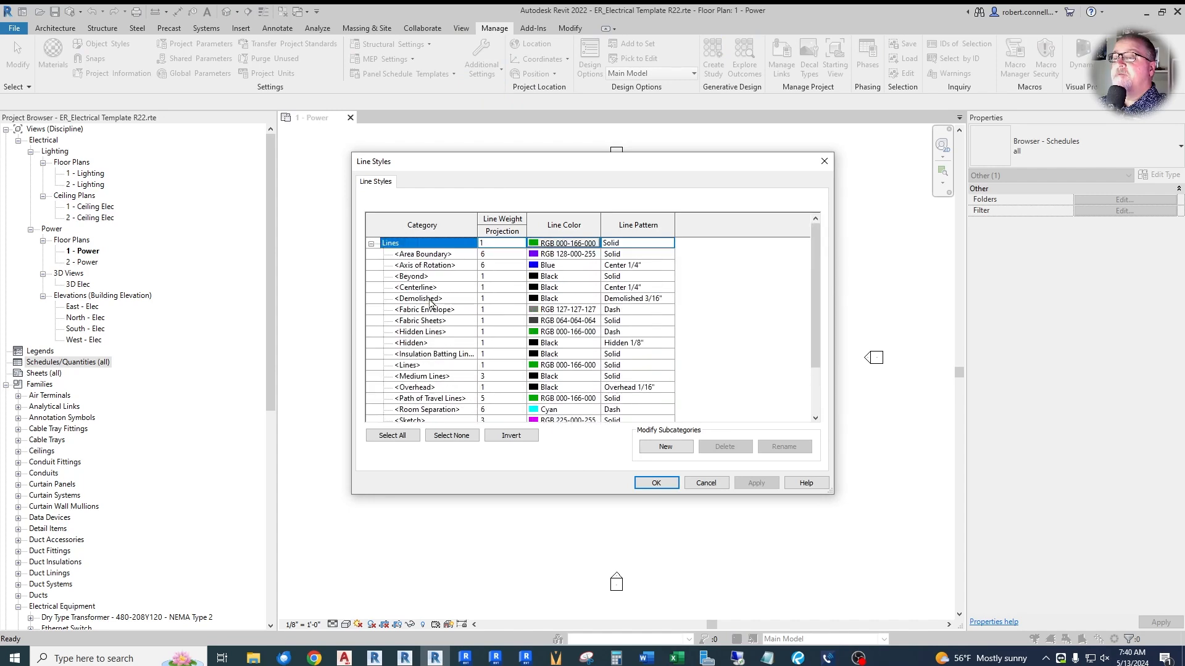
left_click(706, 483)
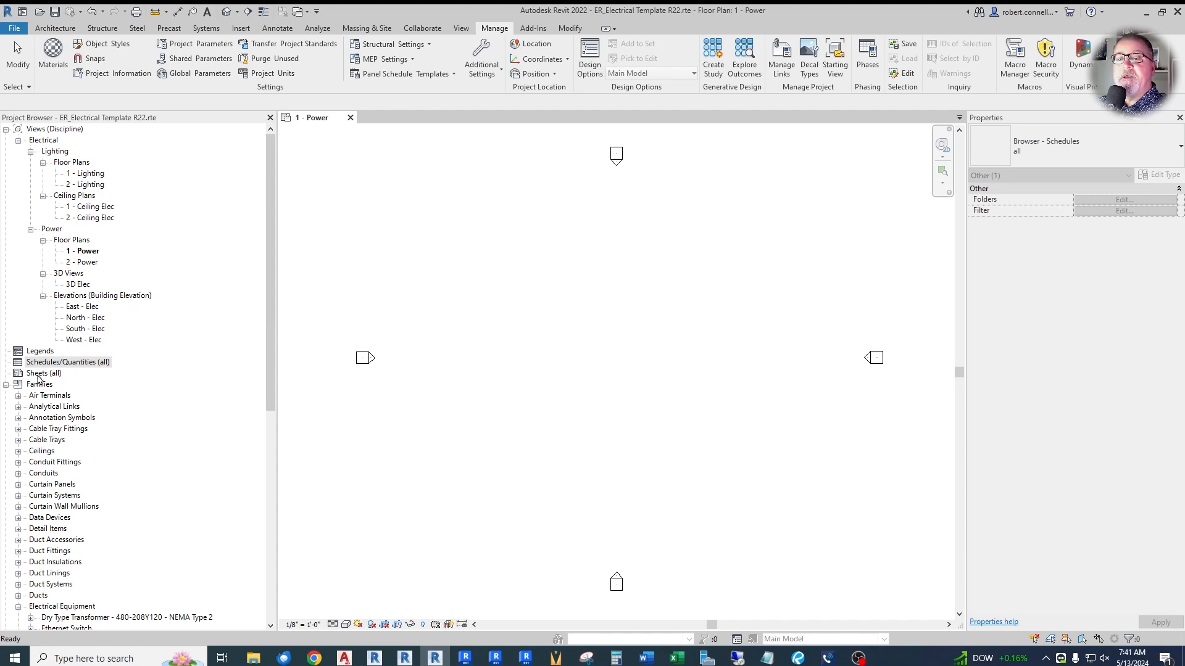
- Create a new sheet with the titleblock set to None
left_click(38, 374)
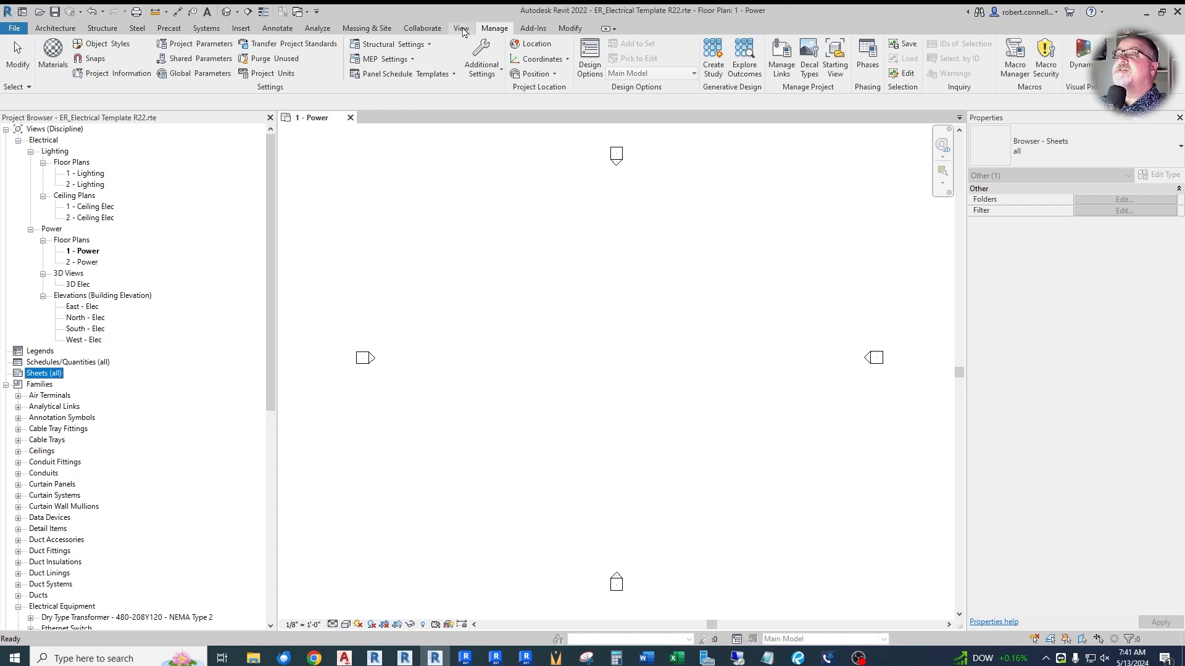
left_click(461, 29)
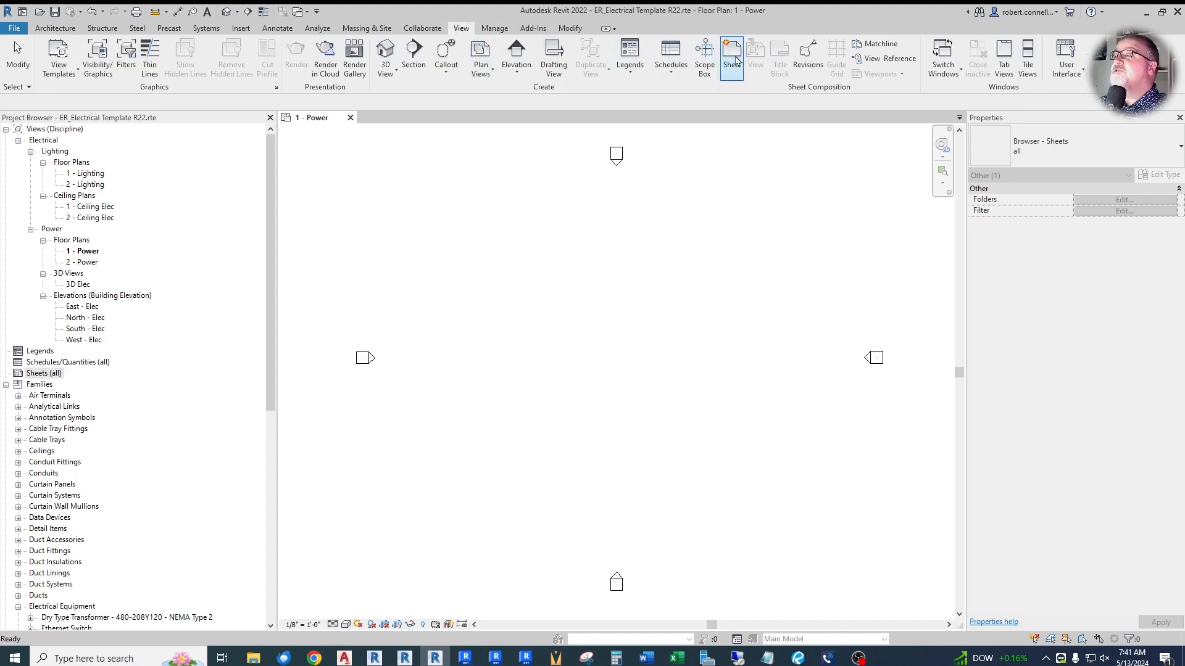
left_click(733, 62)
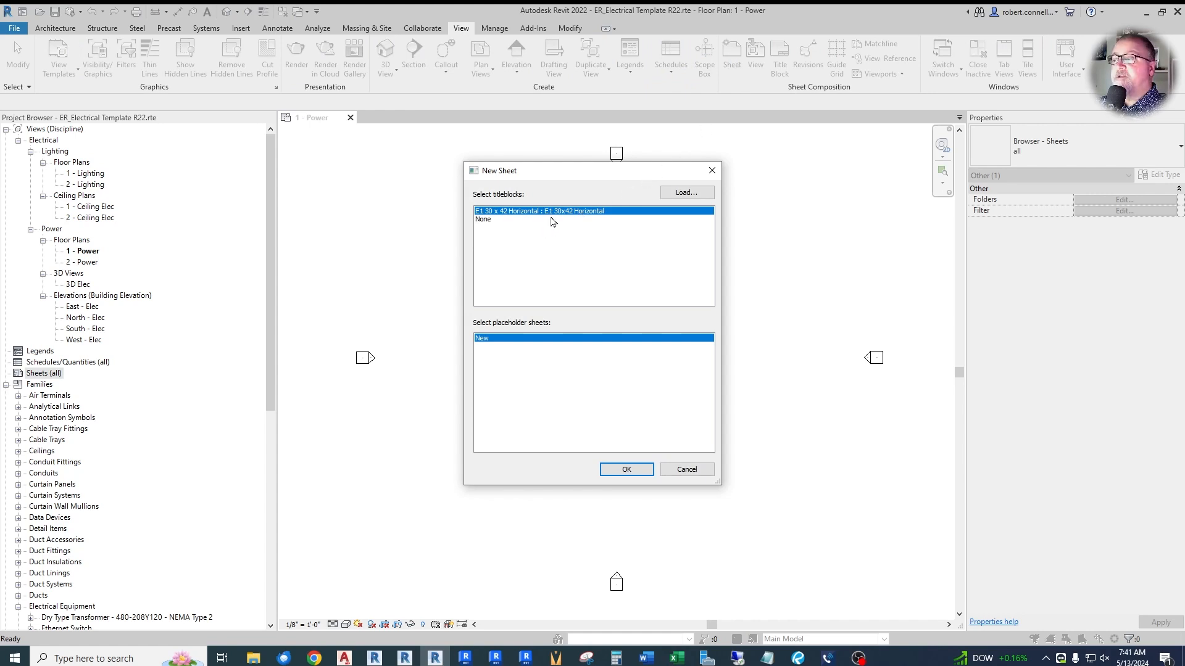
left_click(487, 226)
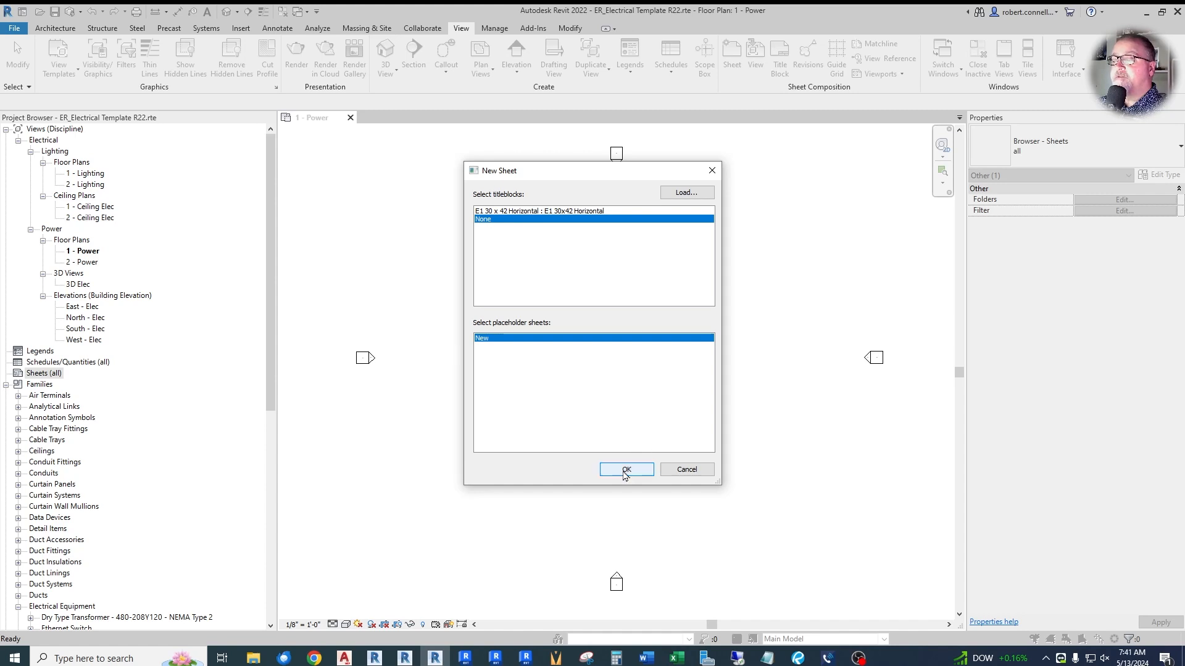
left_click(624, 471)
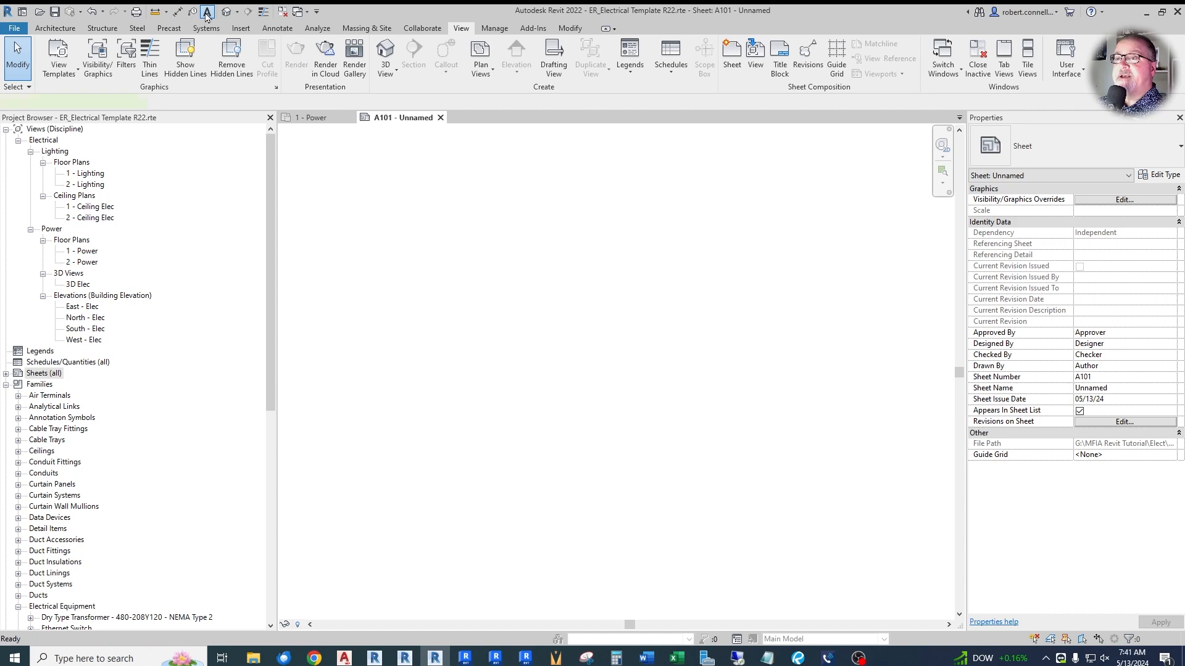
- Place a text note reading "Project Starting View" on the blank sheet
left_click(208, 12)
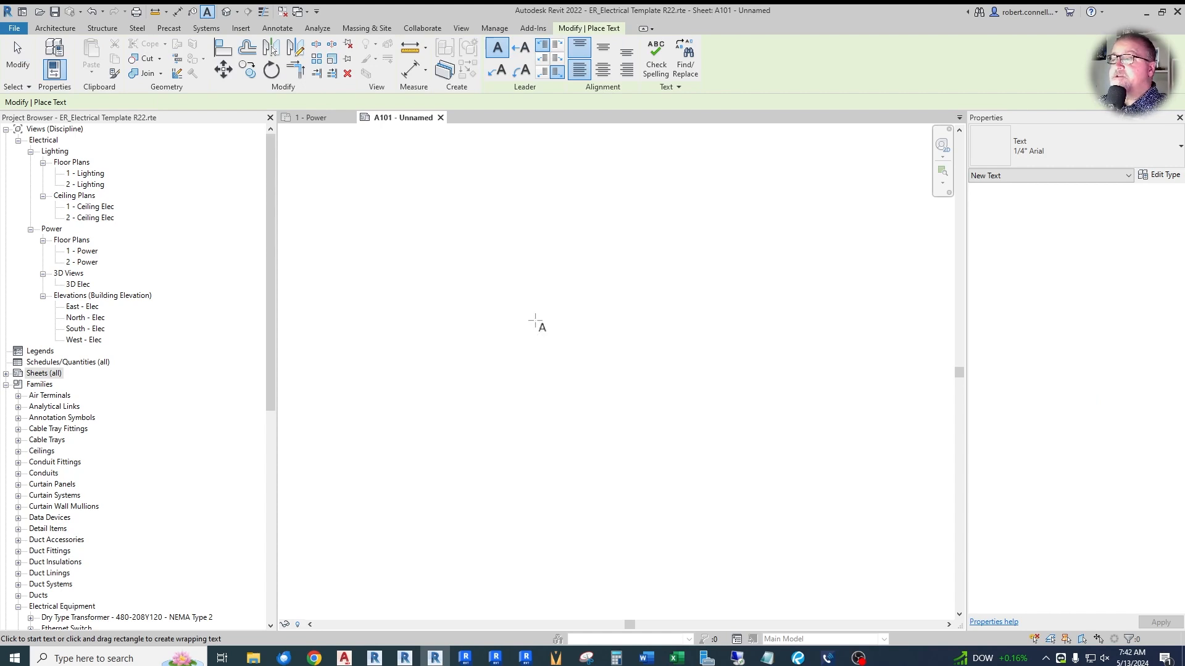
left_click(519, 258)
scroll(493, 183, "up", 5)
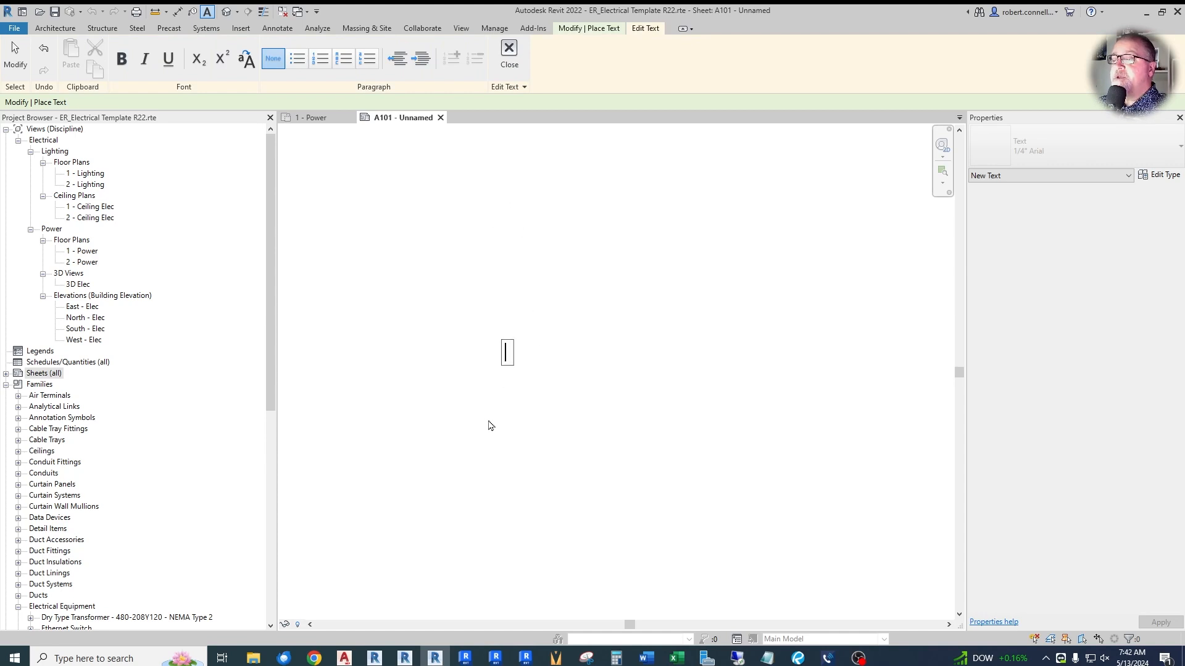
type("Project Starting View")
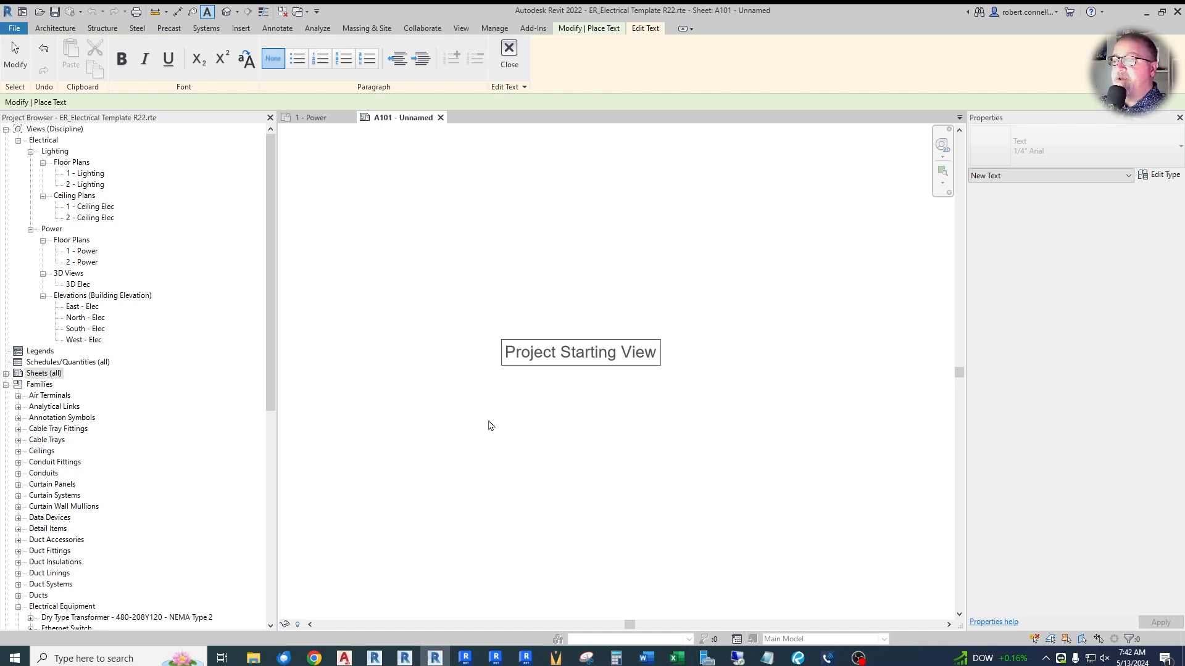
left_click(521, 266)
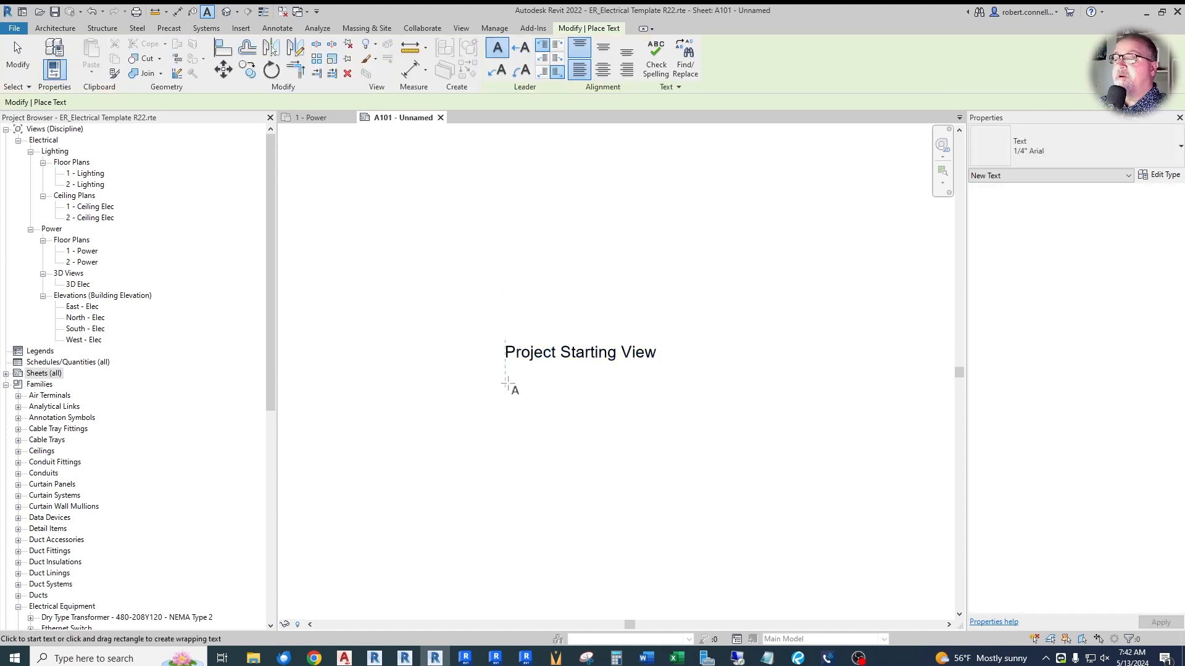
- Place a text note reading "1. Don't open local file" beneath the Project Starting View title, aligned with its left edge
left_click(505, 383)
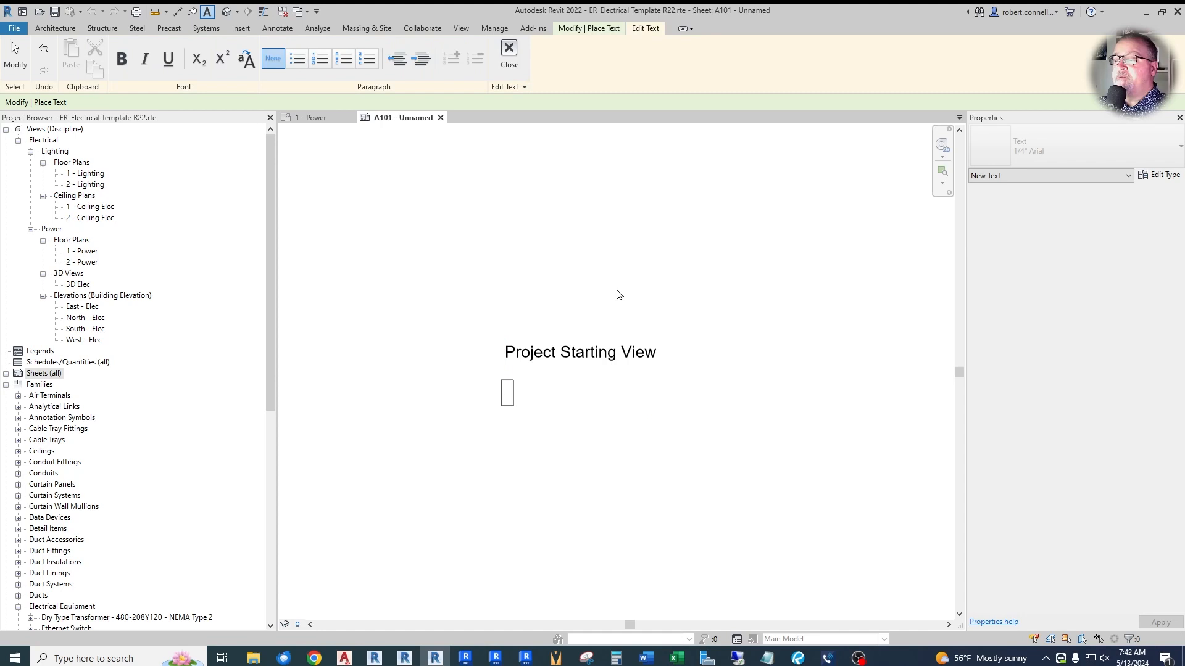
type("1. Don't")
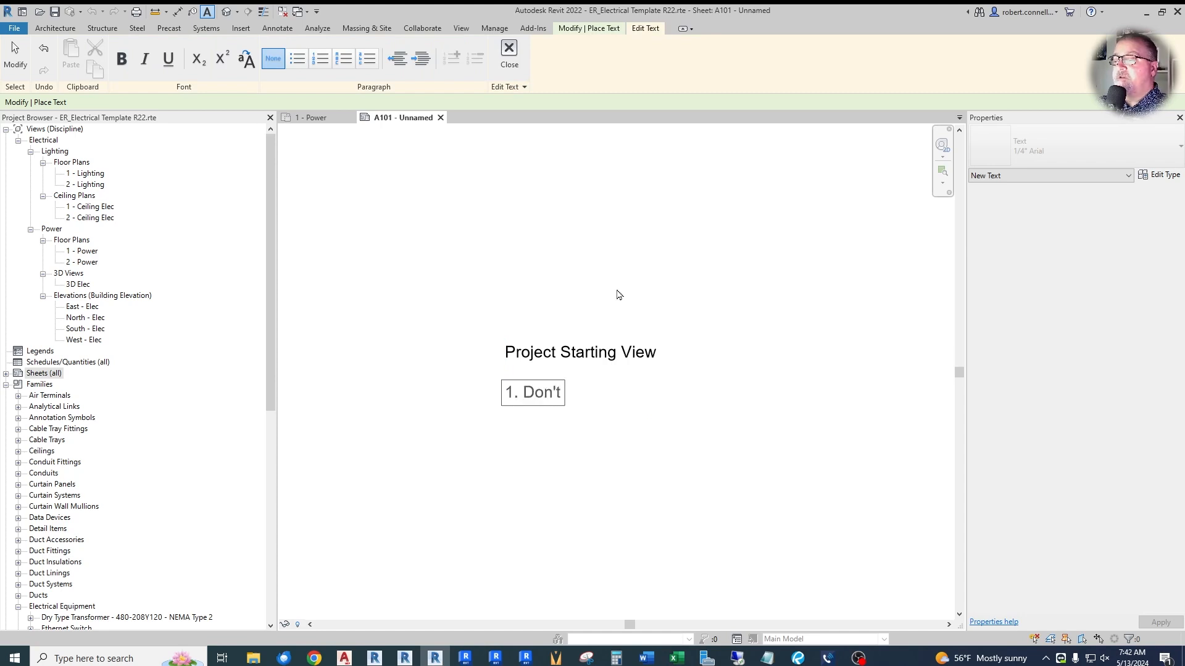
type(" open local file")
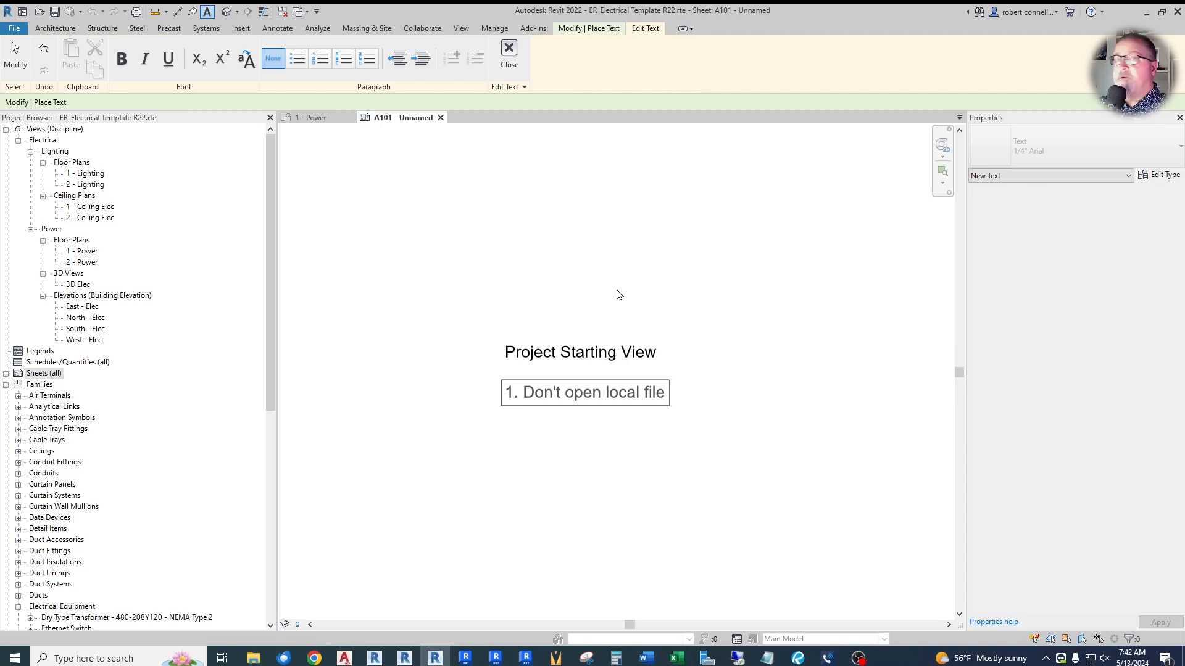
left_click(619, 294)
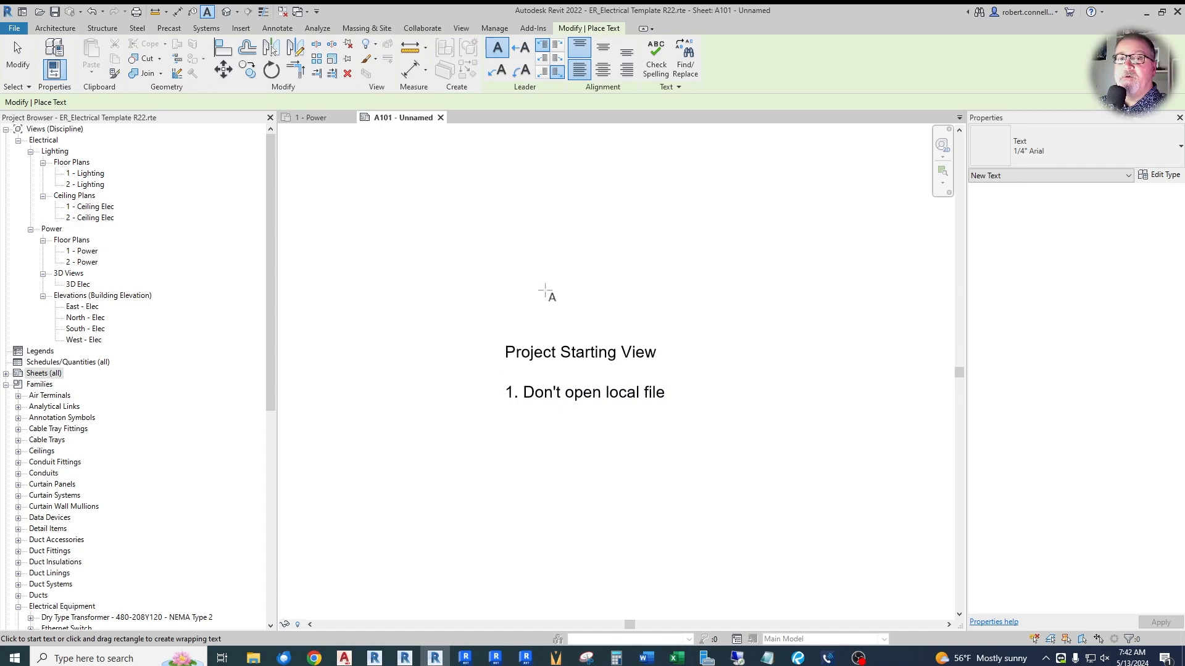
key("Escape")
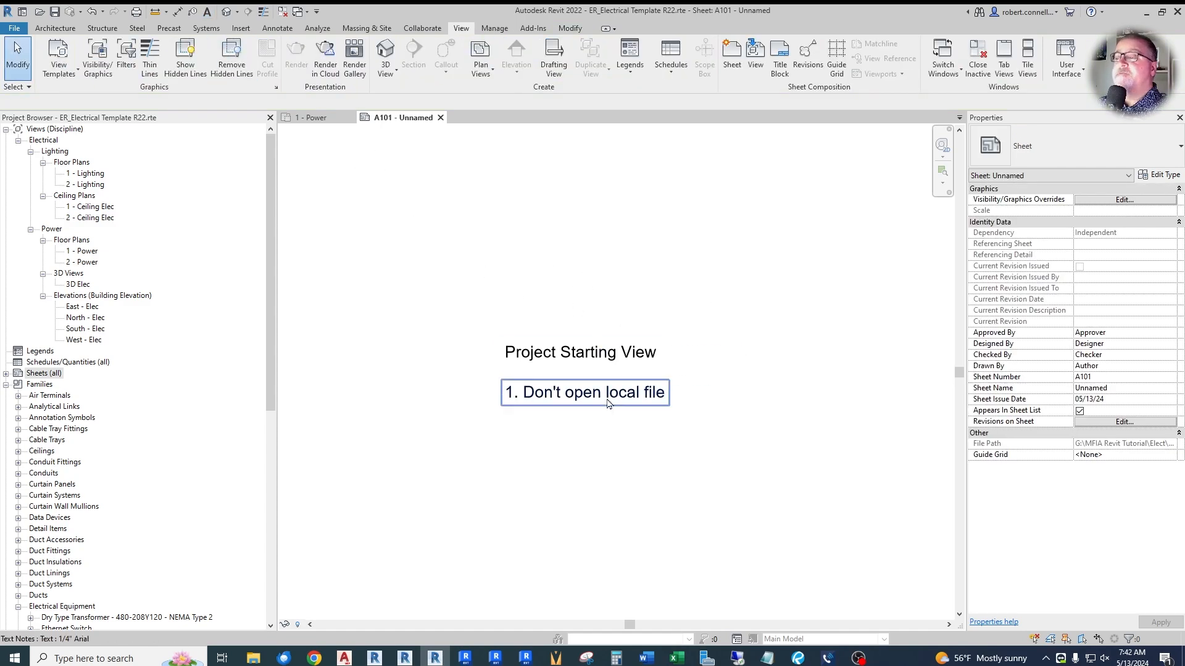
- Add a second line reading "2. Create local copy daily" to the note about local files
double_click(667, 396)
key("Return")
type("2. Create loc")
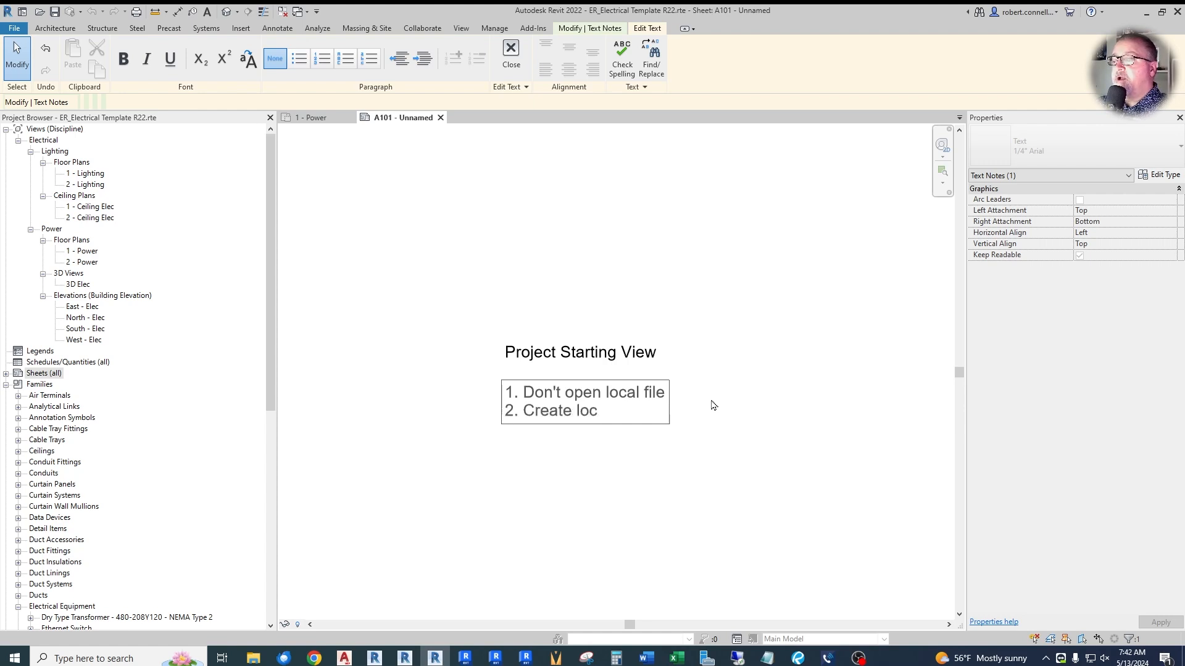
type("al copy dail")
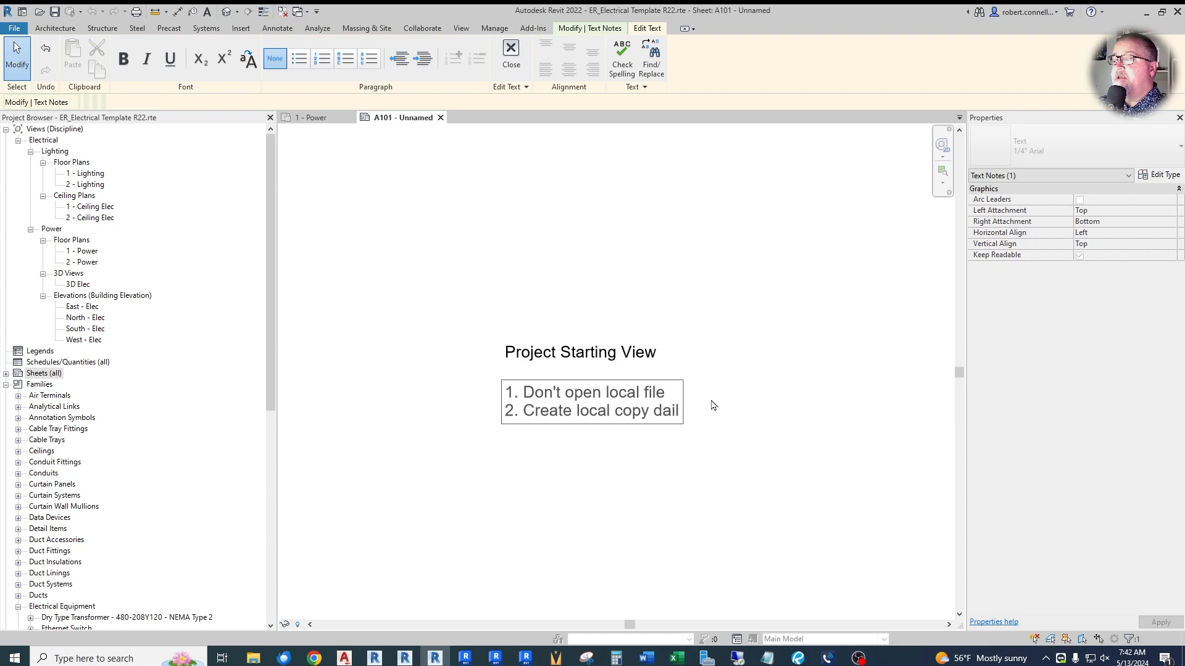
type("y")
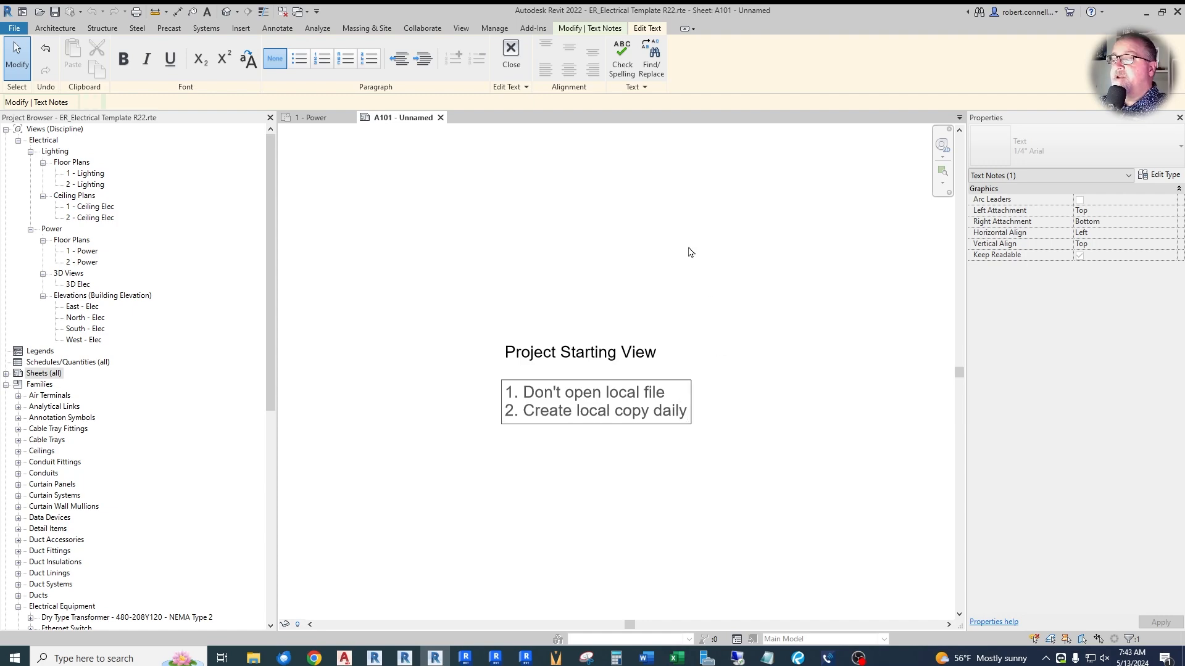
left_click(687, 252)
left_click(738, 246)
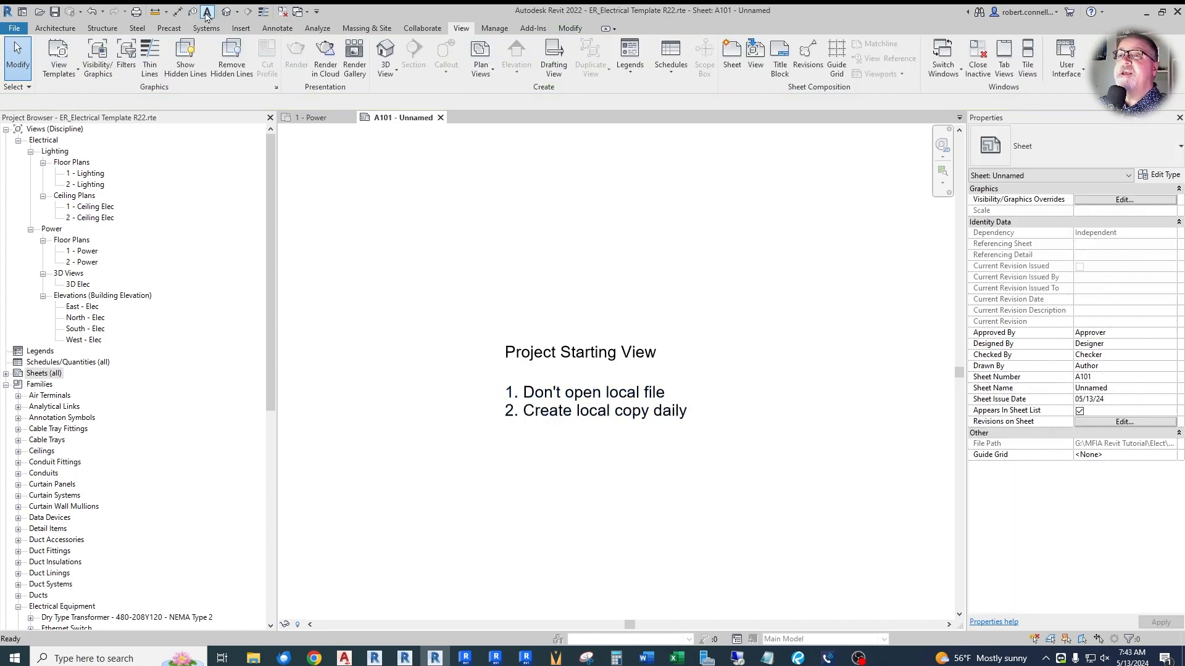
- Place a text note reading "Project Lead:" below the two numbered instructions, aligned with their left edge
left_click(207, 11)
left_click(504, 467)
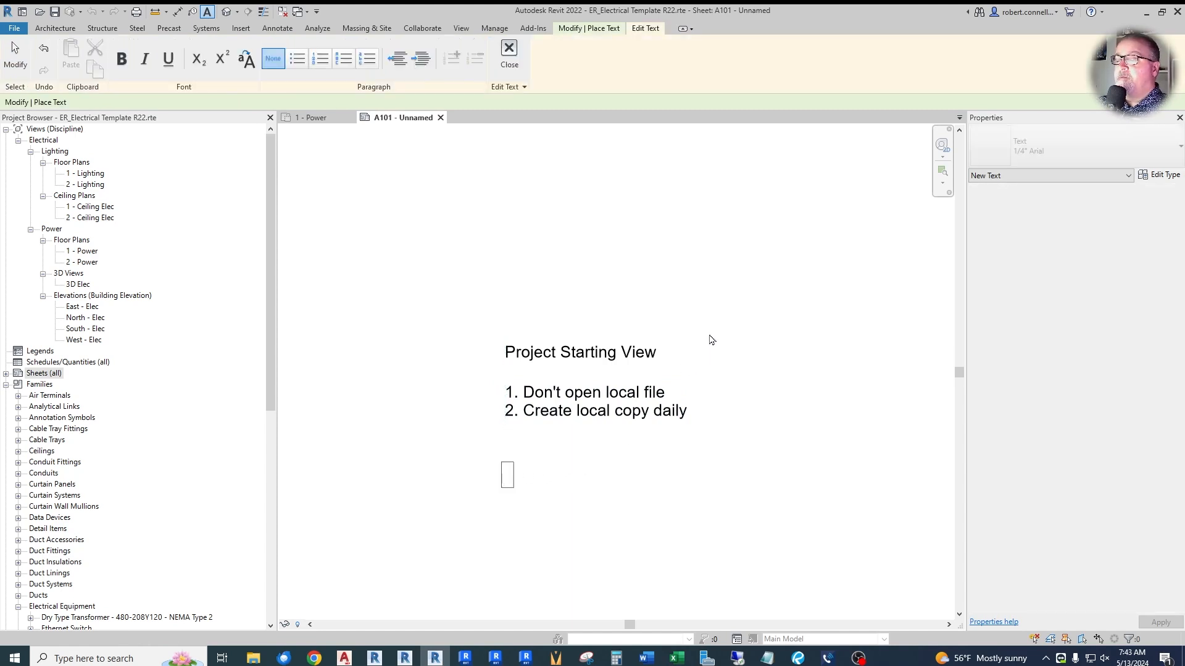
type("Proje")
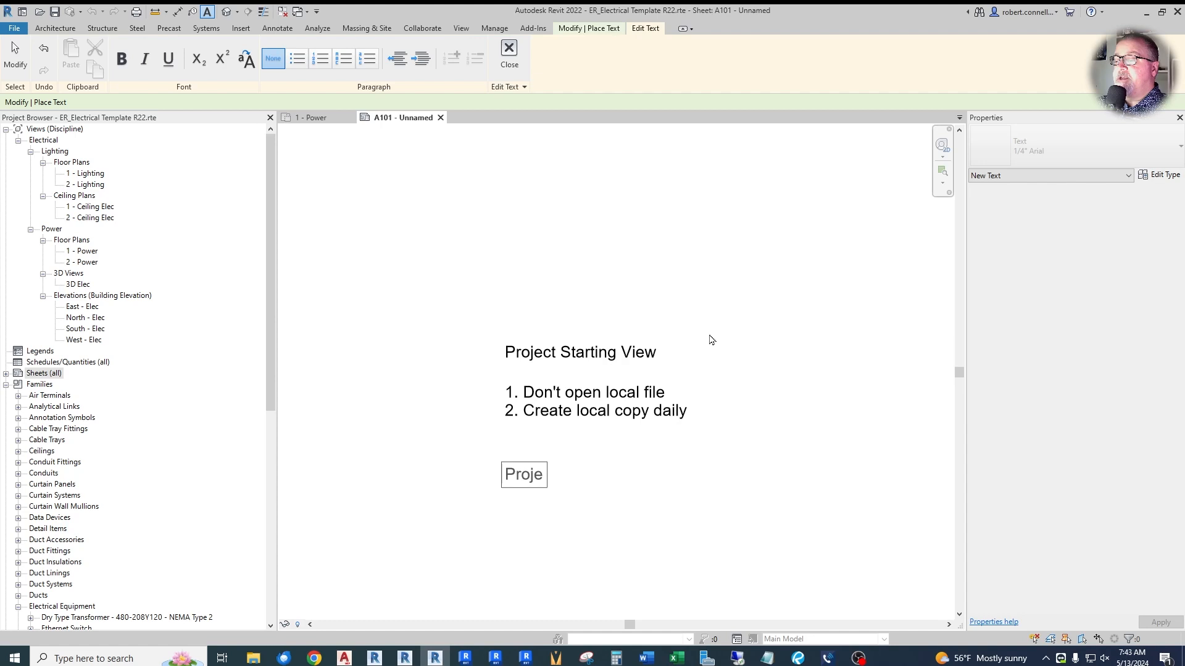
type("ct Lewis")
key("BackSpace")
key("BackSpace")
key("BackSpace")
type("ad:")
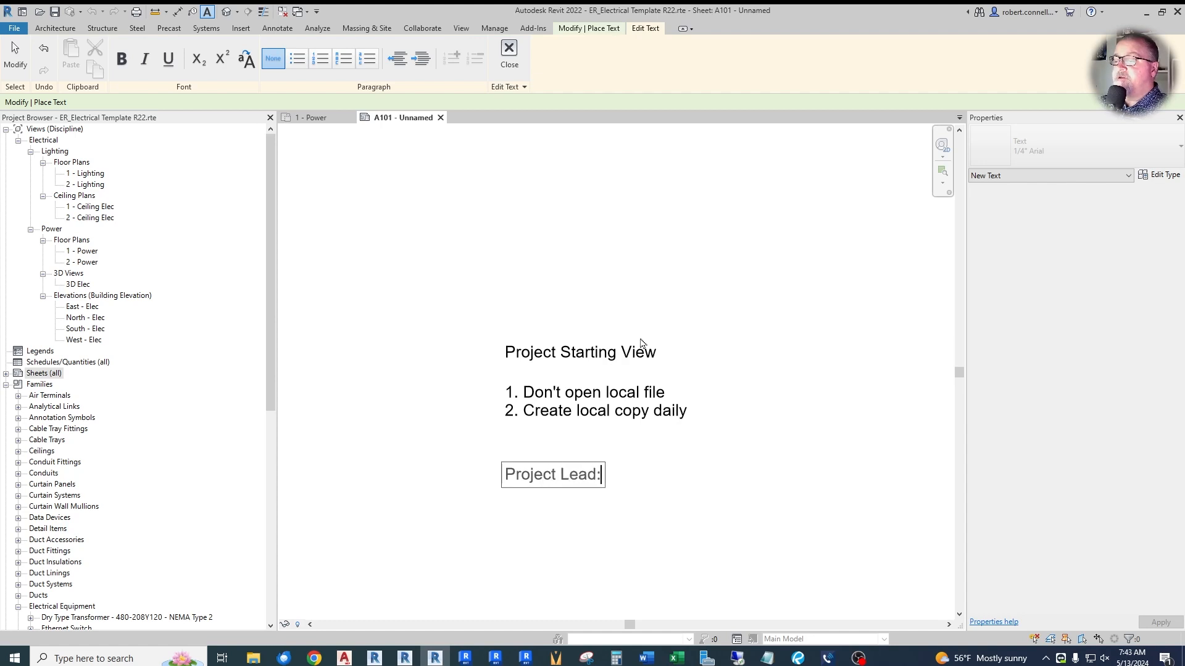
left_click(654, 483)
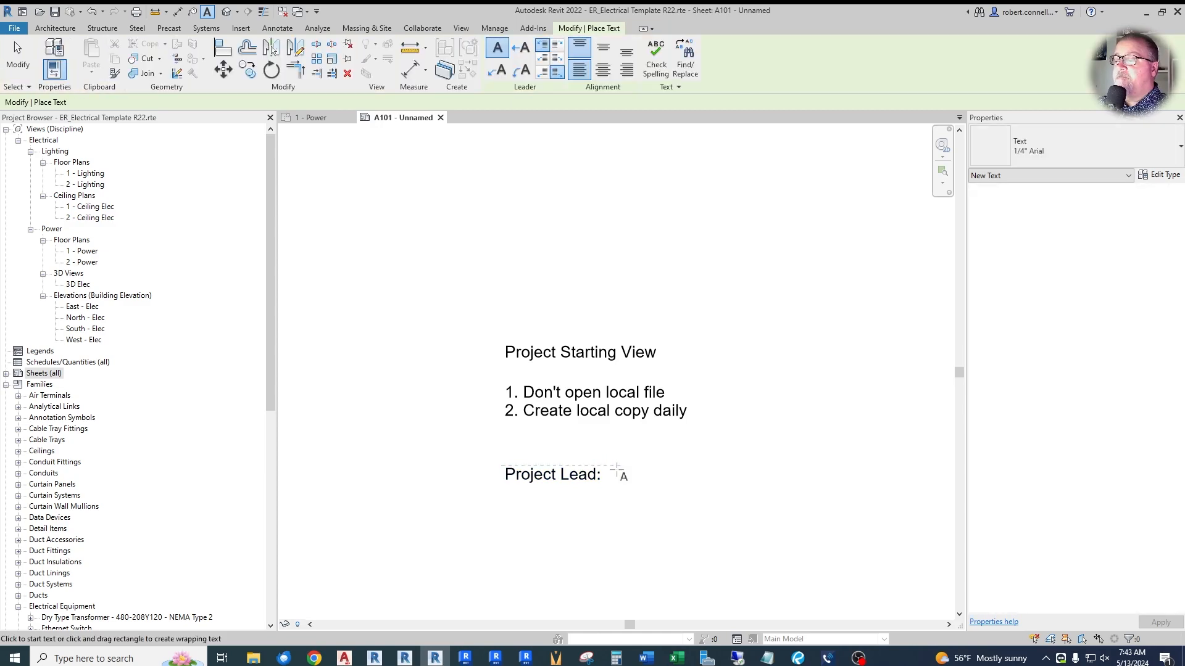
- Place a text note reading "Team members:" directly below the Project Lead note
left_click(502, 498)
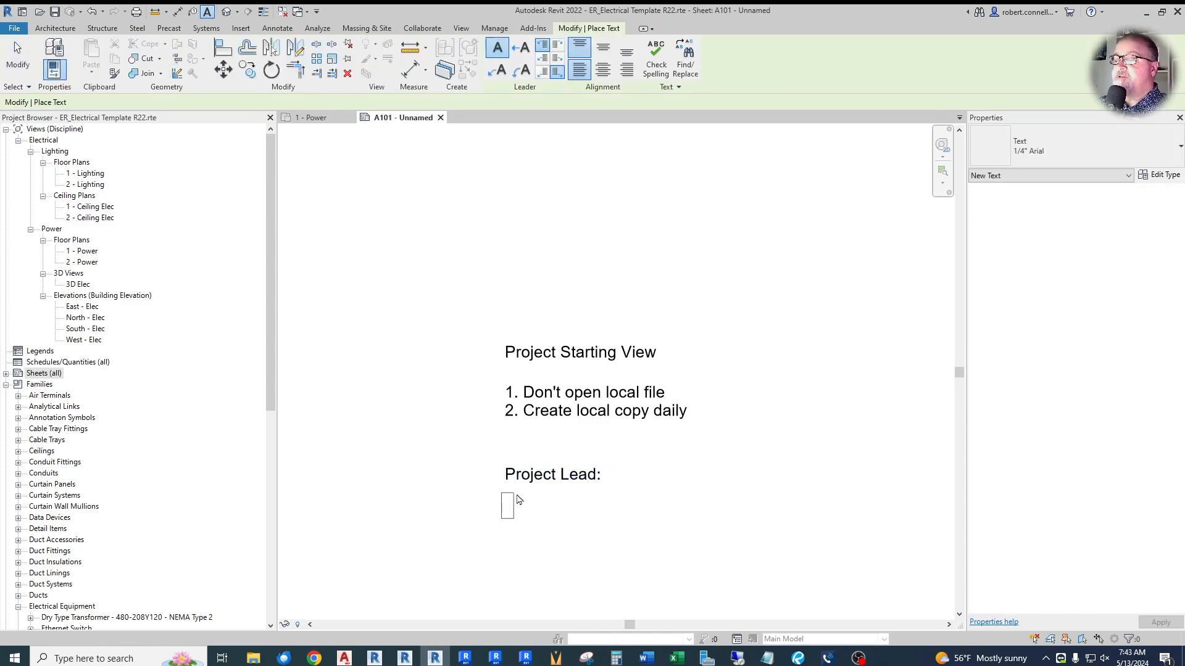
type("Team members:")
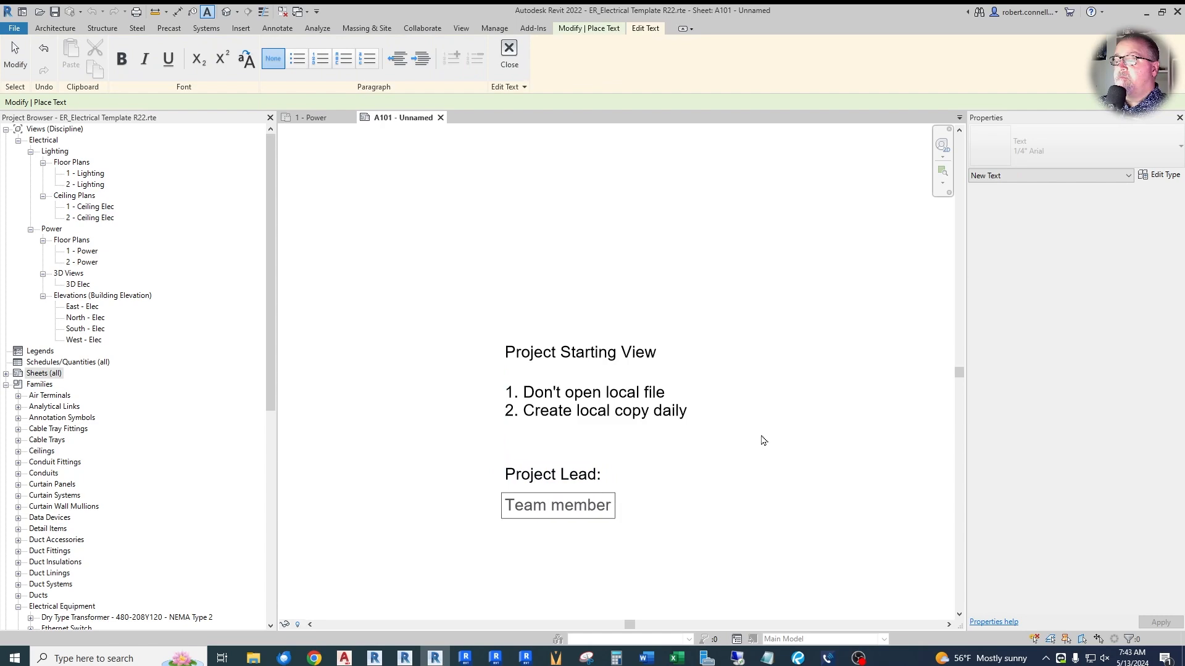
left_click(829, 395)
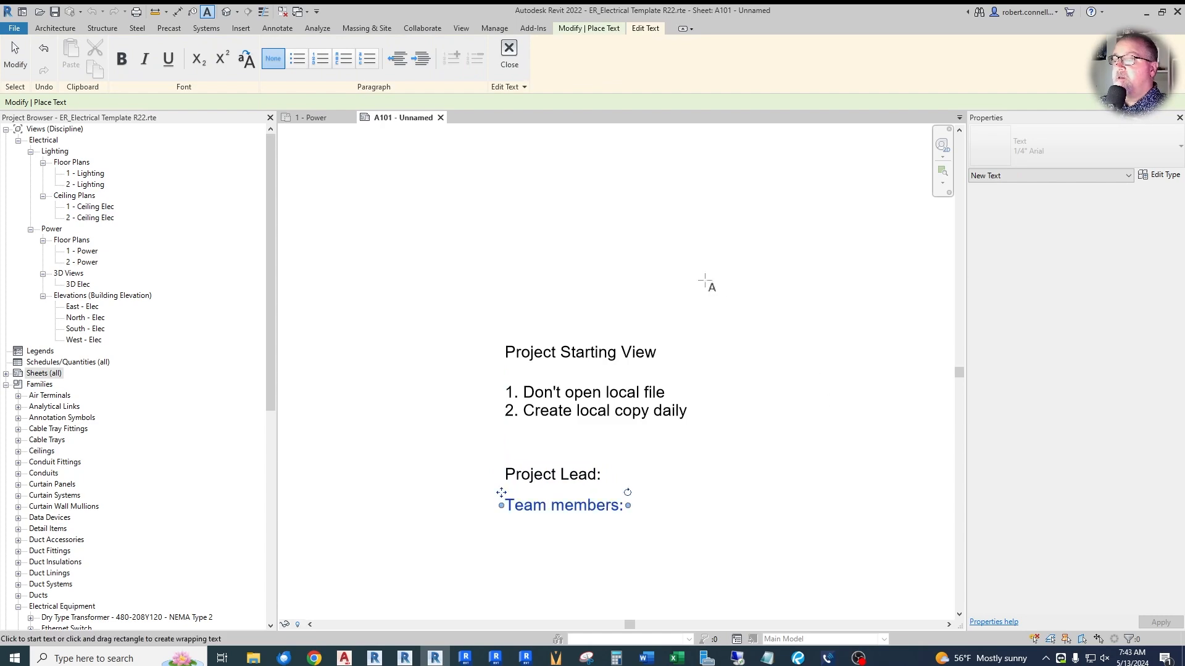
- Place a text note reading "Files:" below the Team members note, aligned with its left edge
scroll(559, 292, "down", 4)
scroll(608, 467, "up", 5)
key("Escape")
left_click(429, 400)
type("Fie")
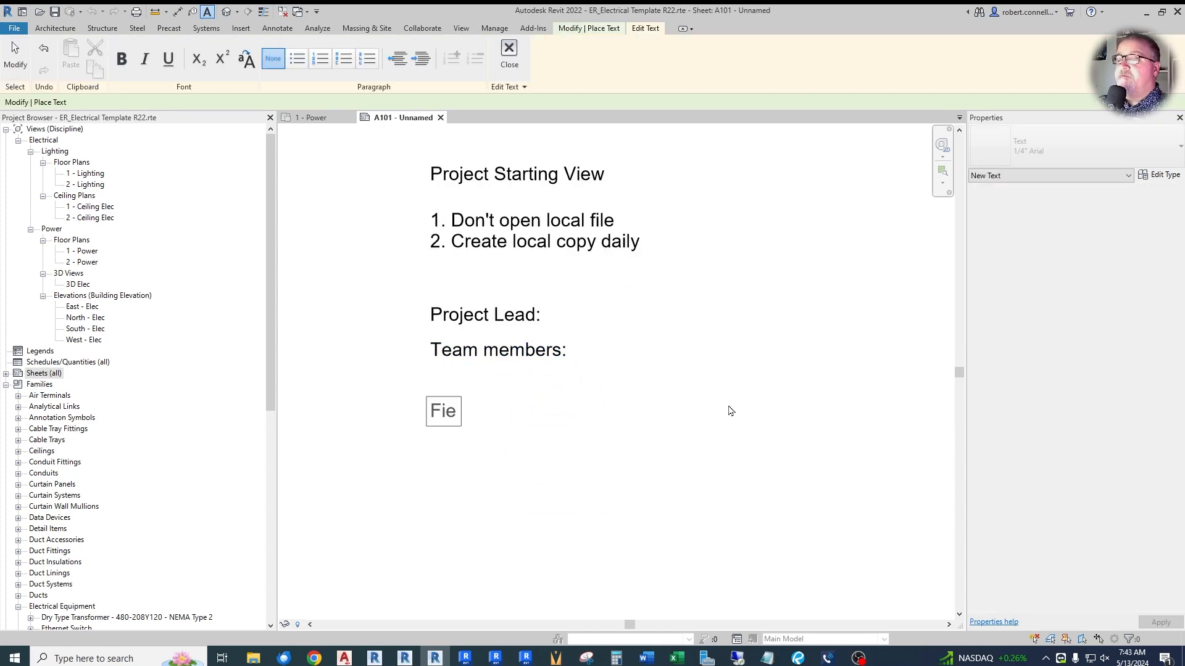
key("BackSpace")
type("les:")
key("Return")
- Add a second line reading "Arch files downloaded from Bim360" to the Files note and finish the note
type("Arc")
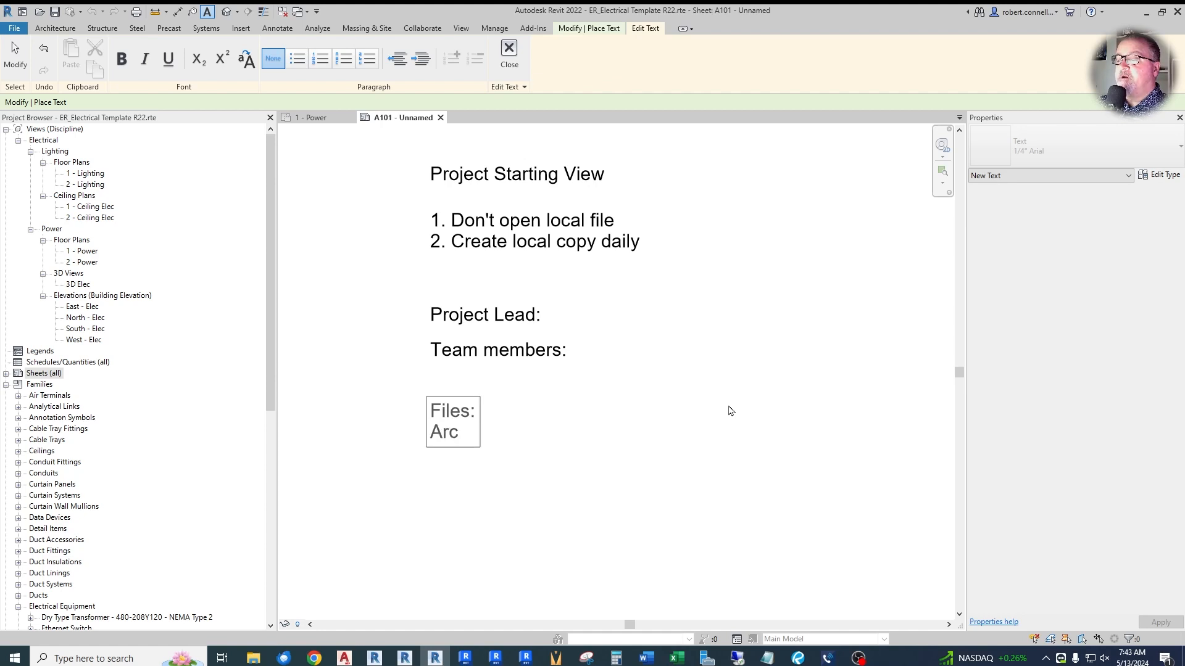
type("h files")
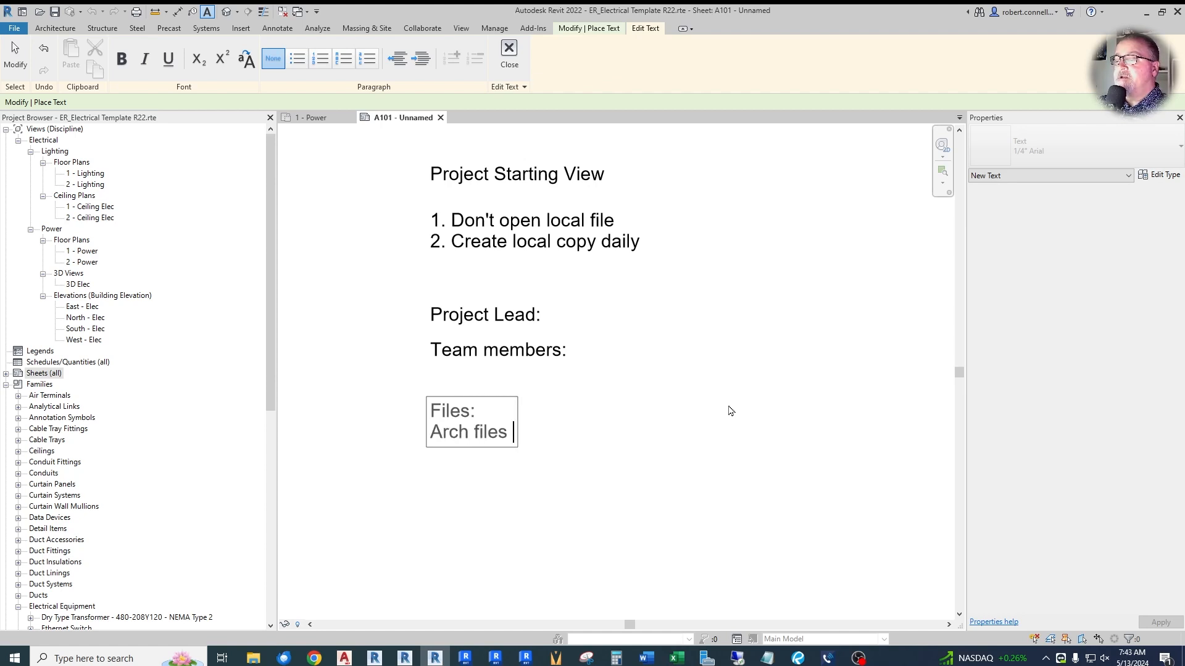
type(" downlowad")
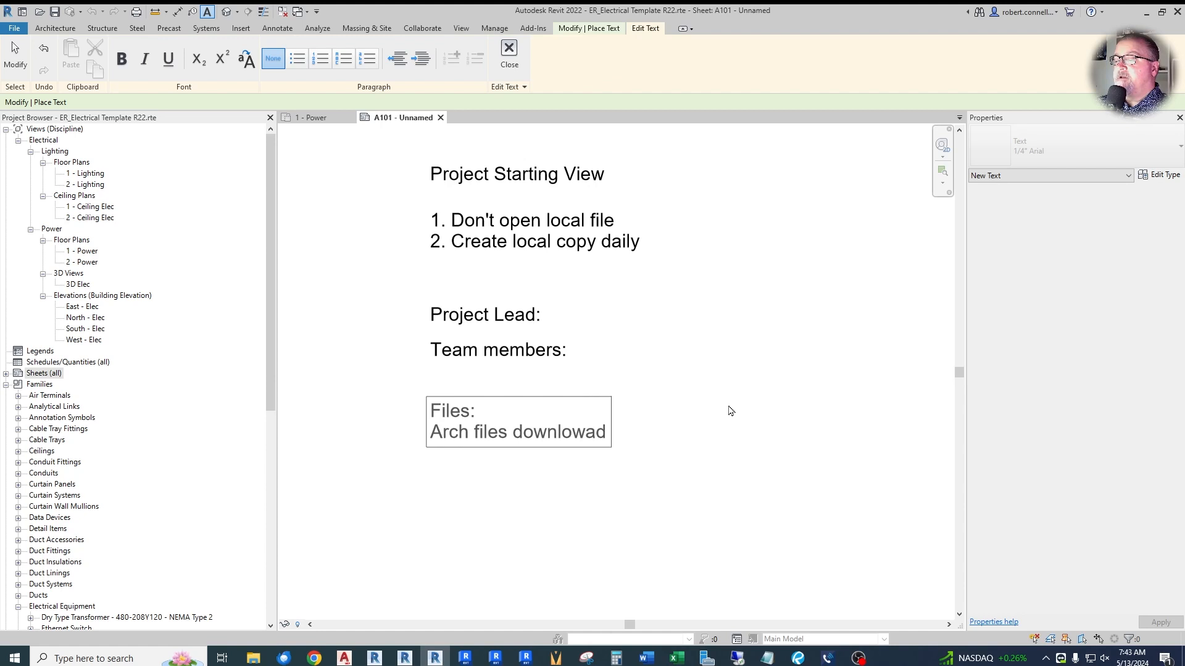
key("BackSpace")
key("BackSpace")
key("BackSpace")
type("ade")
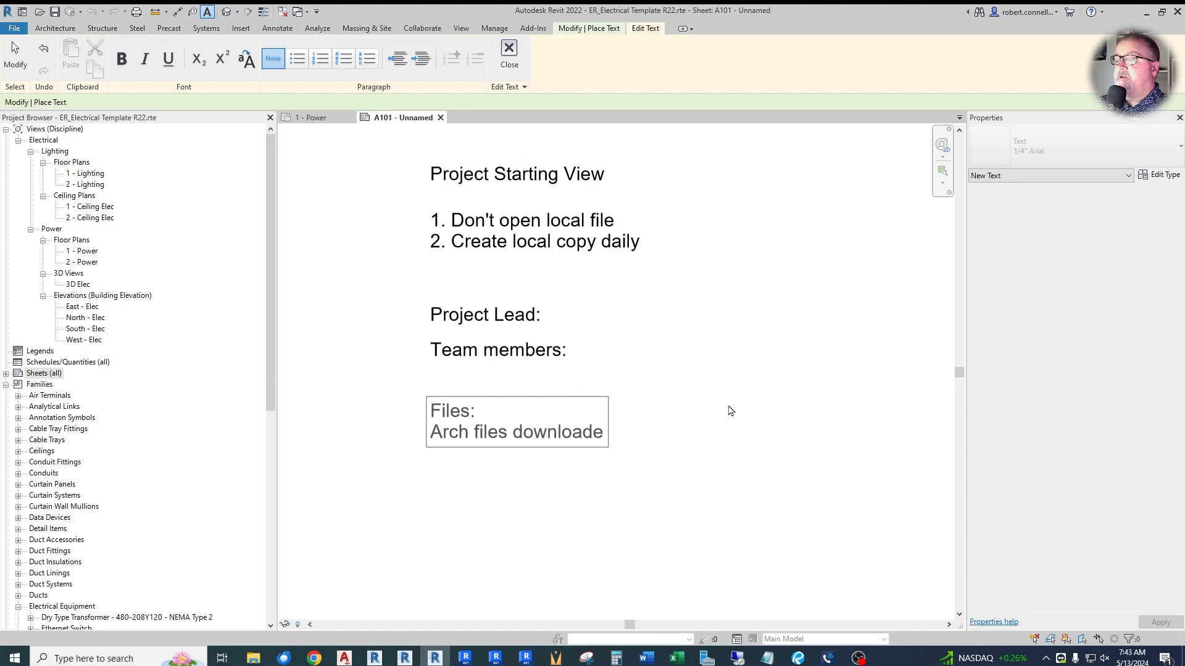
type("d fro")
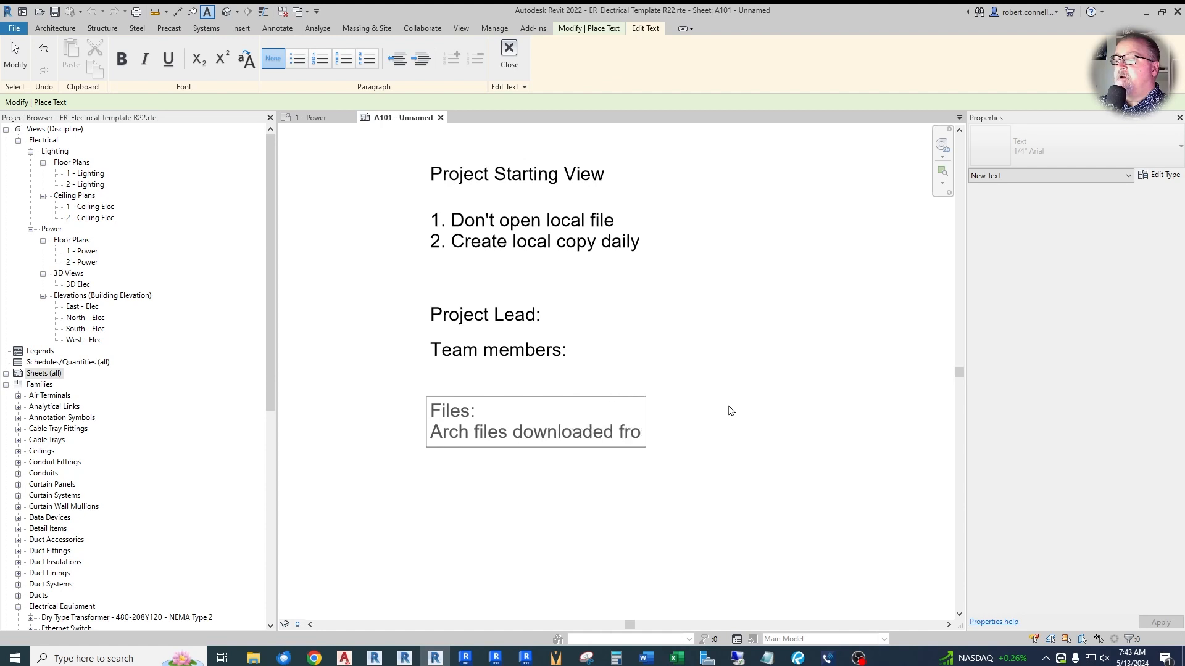
type("m Bi")
key("BackSpace")
key("BackSpace")
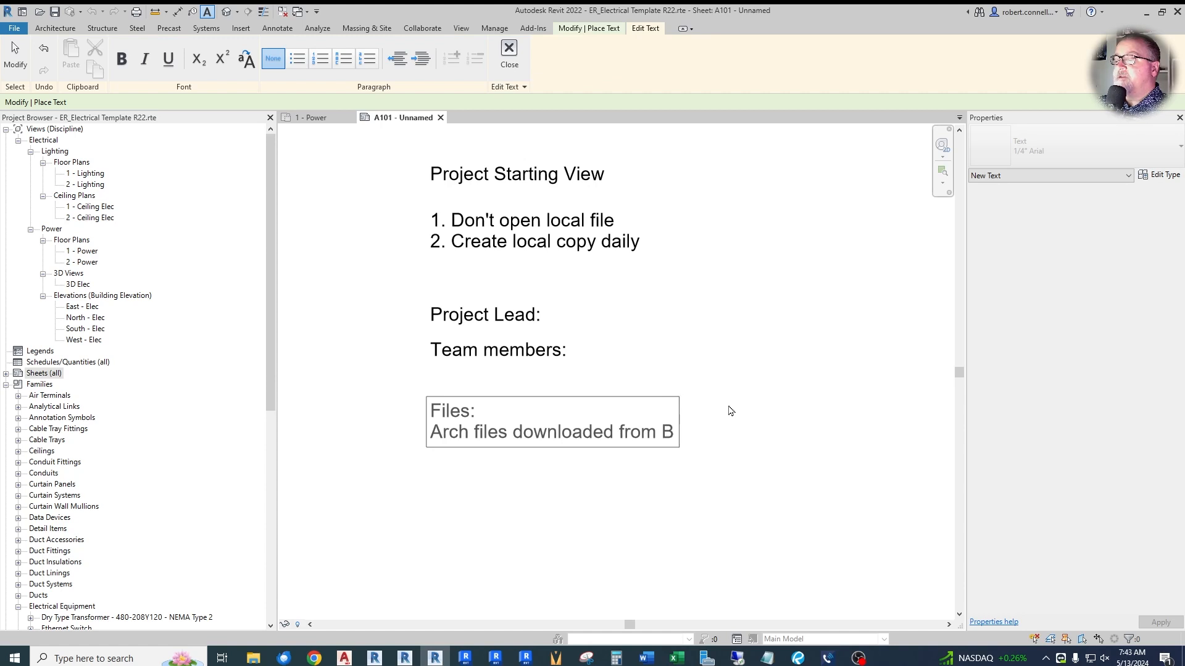
type("Bim3660")
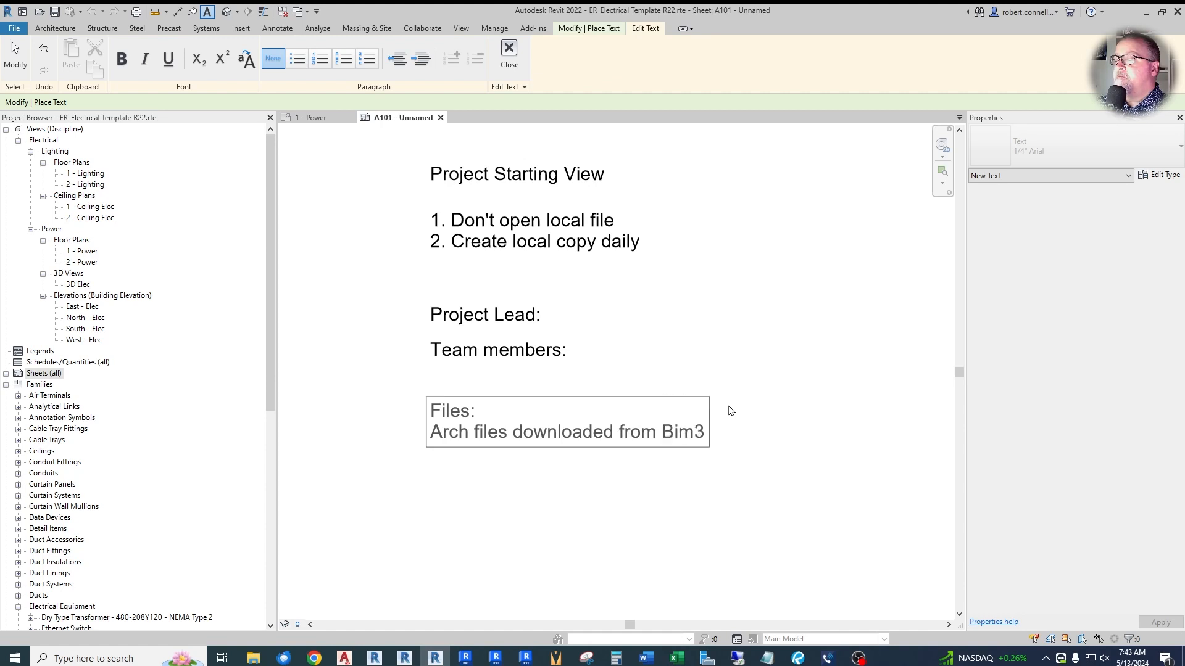
key("BackSpace")
key("BackSpace")
type("0")
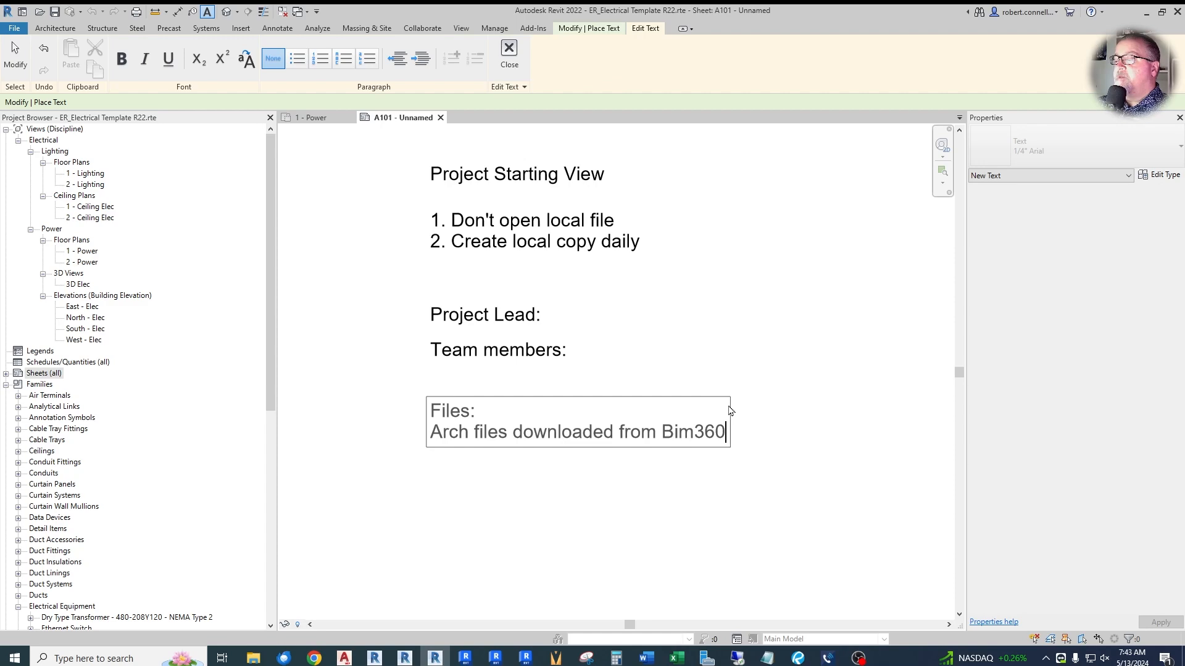
left_click(730, 412)
left_click(681, 484)
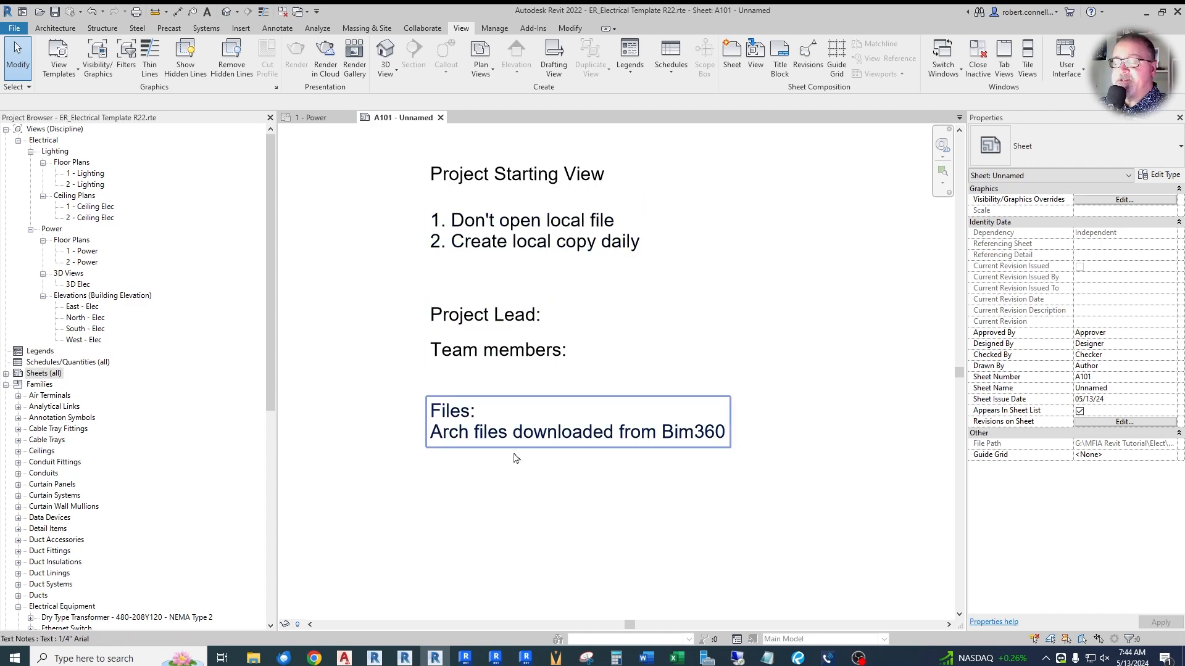
- Set the project's starting view to Sheet: A101 - Unnamed
middle_click_drag(480, 505, 521, 542)
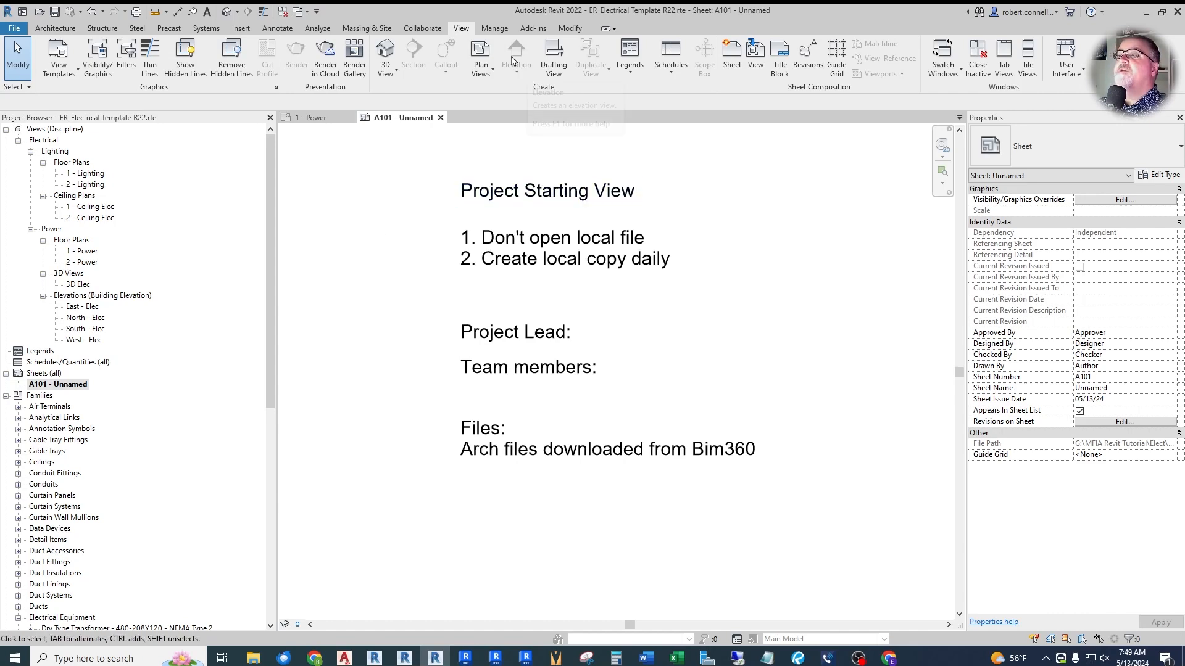
left_click(494, 28)
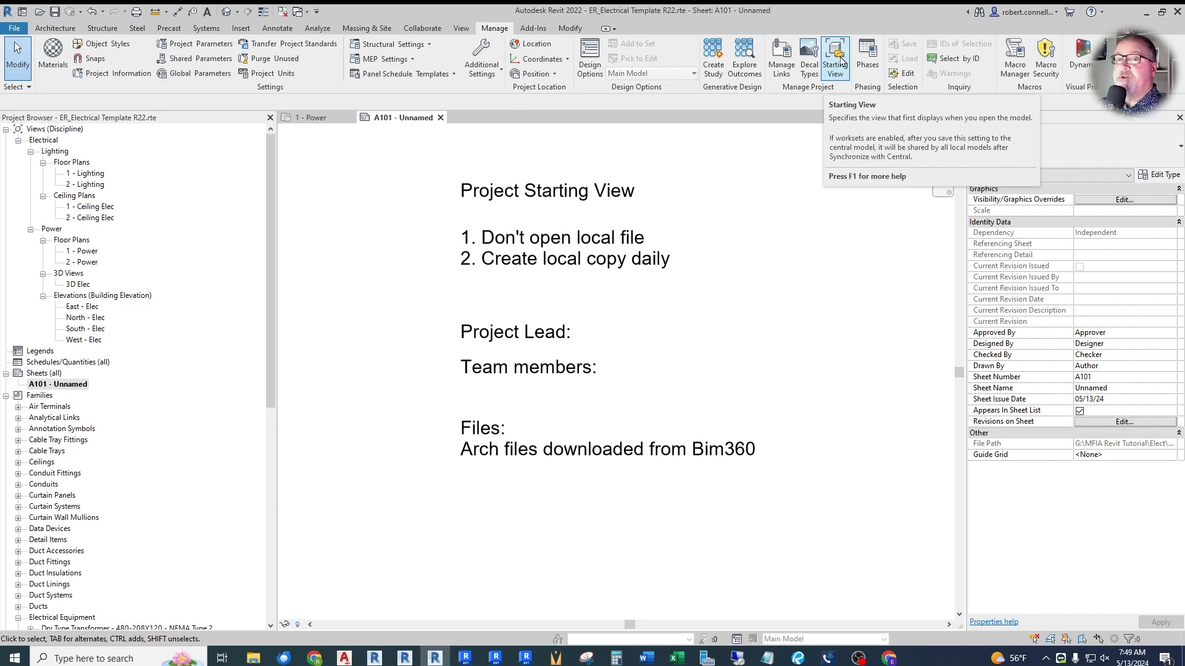
left_click(841, 60)
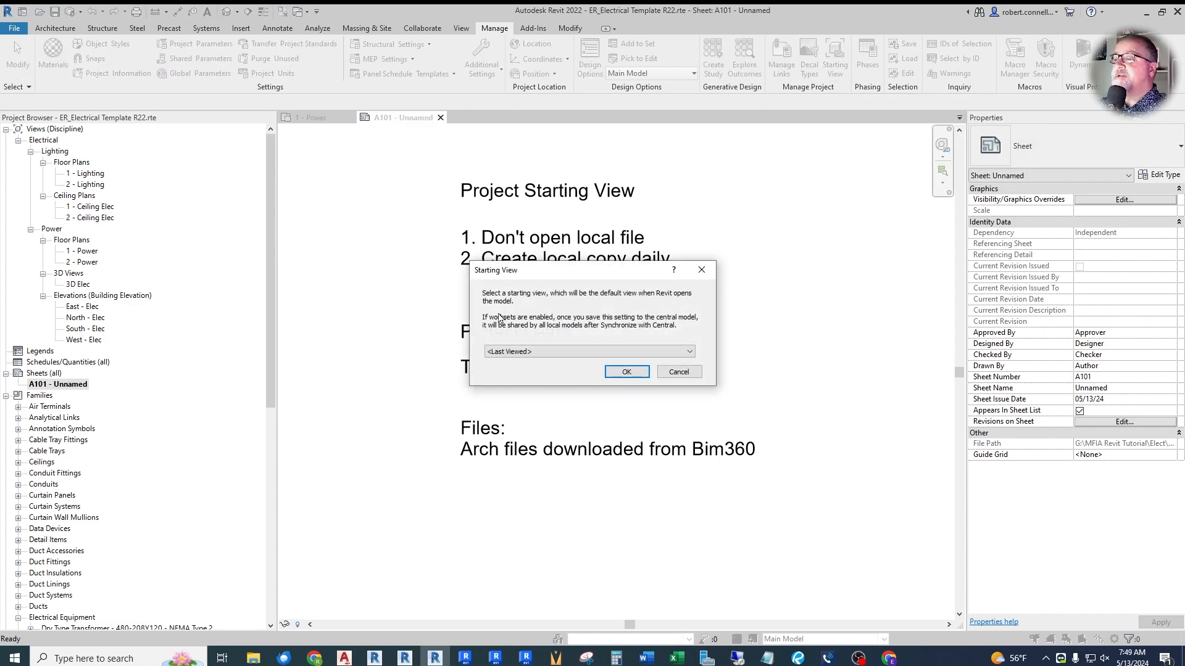
left_click(674, 353)
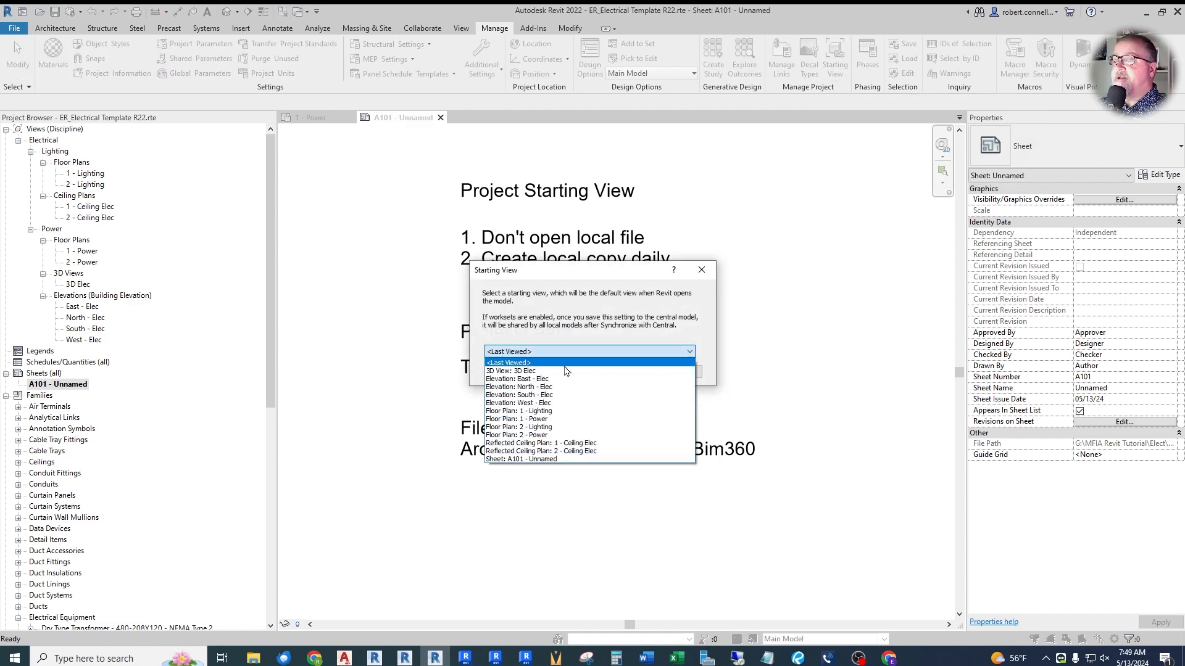
left_click(531, 459)
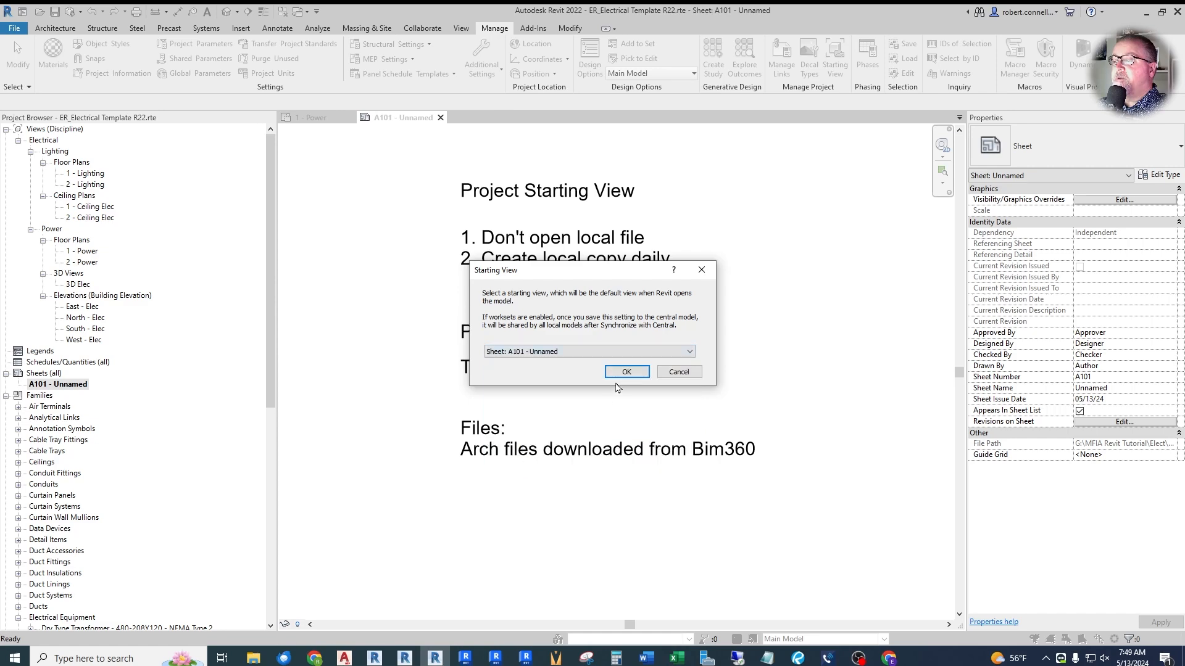
left_click(622, 371)
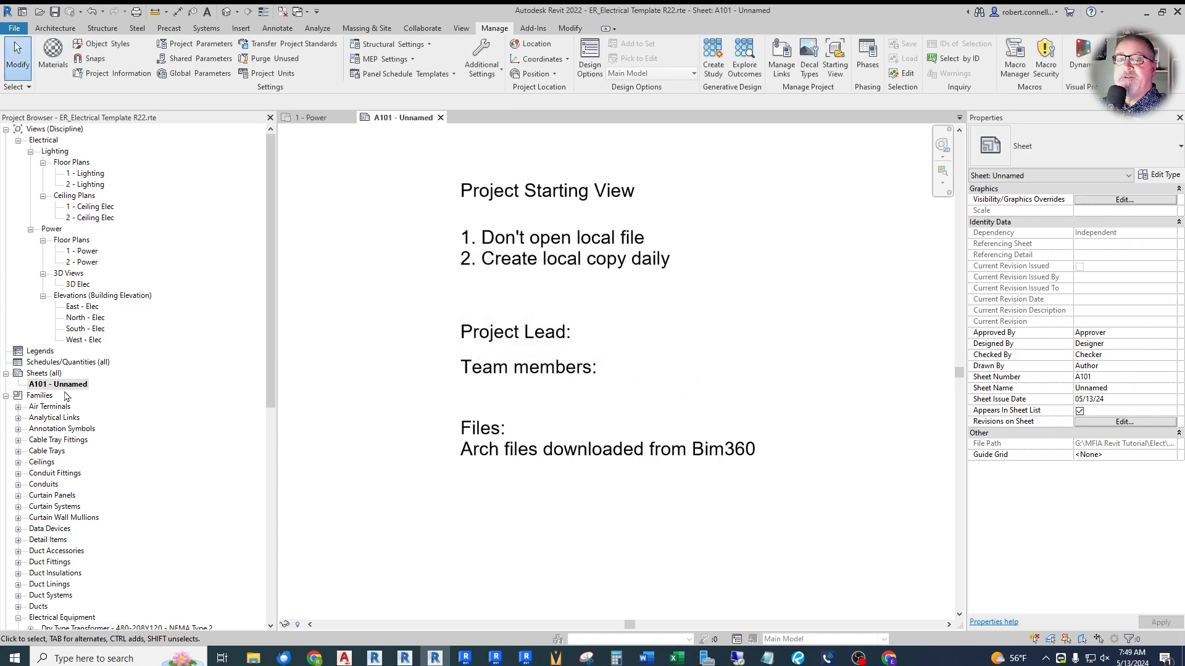
- Renumber sheet A101 as 000 and rename it "Starting View"
left_click(65, 386)
type("000")
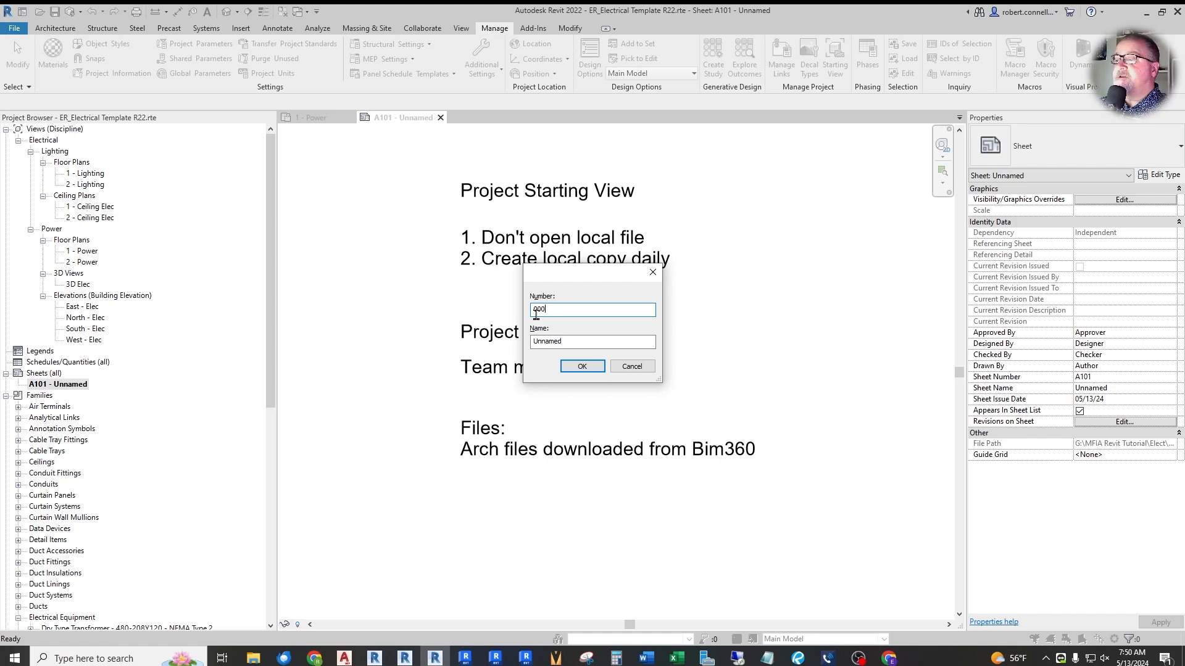
left_click_drag(582, 342, 519, 345)
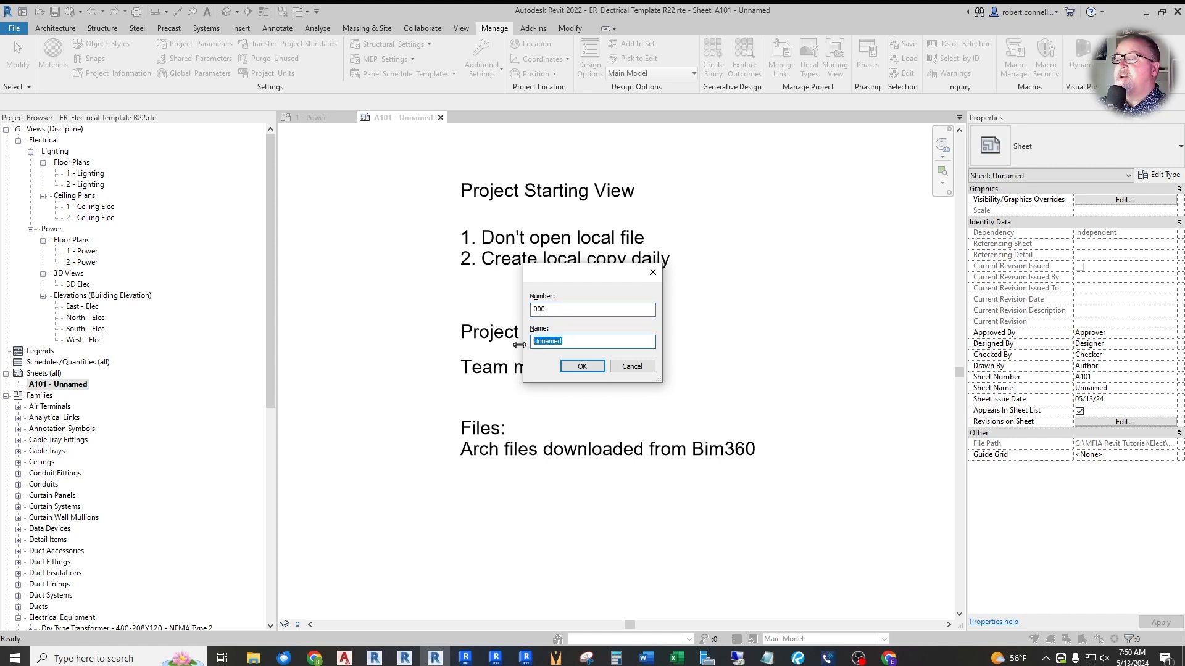
type("ST")
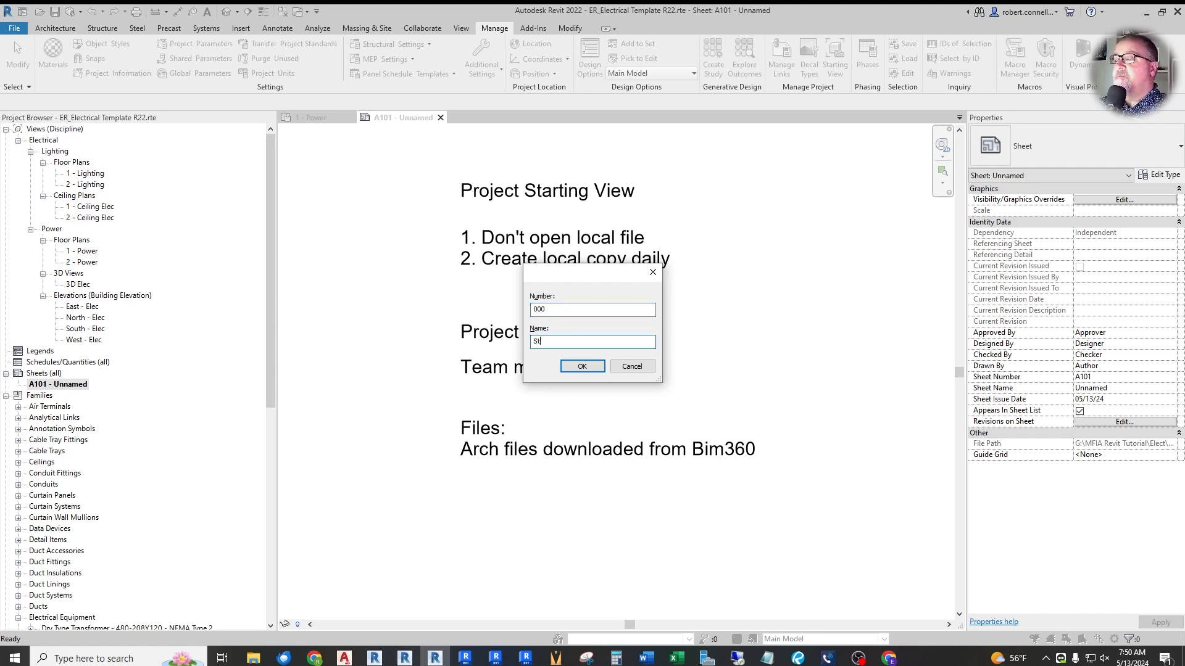
type("arting View")
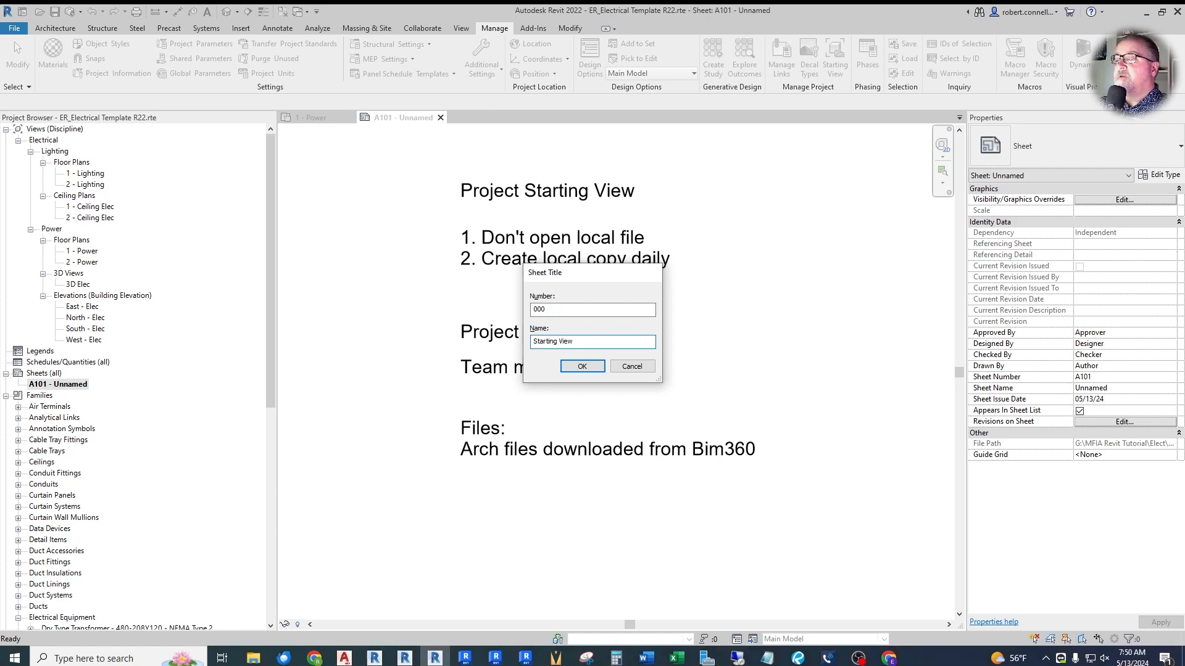
key("Return")
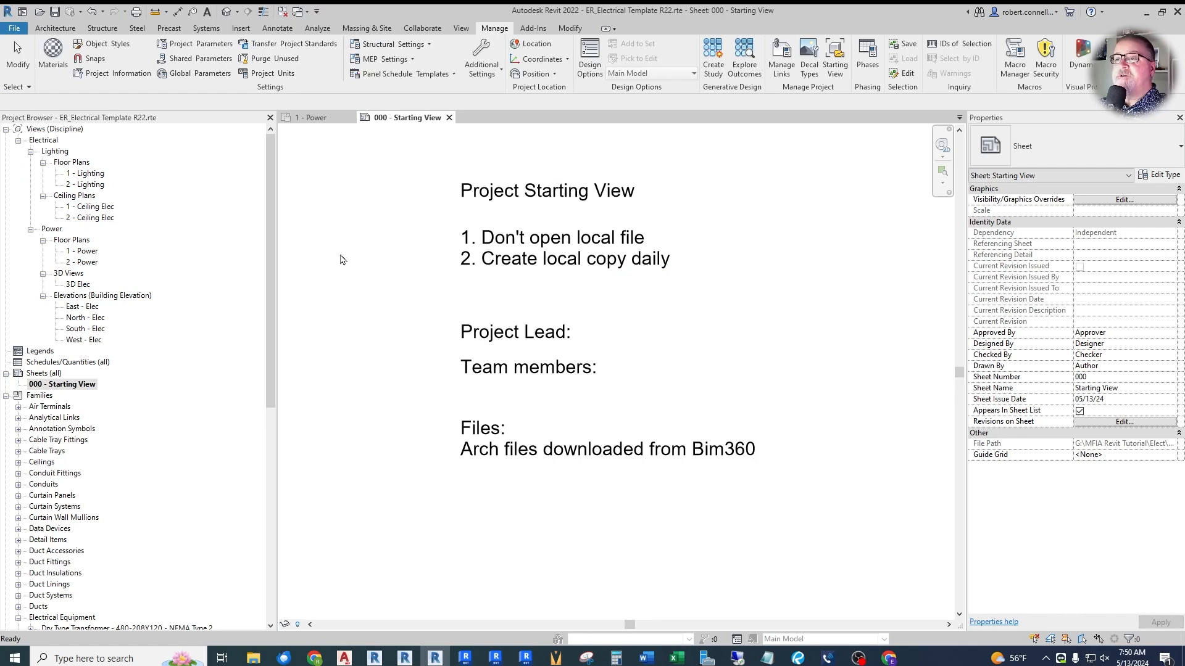
- In the general electrical settings, set the circuit sequence to Odd then Even (1,3,5,7,9,11 / 2,4,6,8,10,12)
left_click(398, 60)
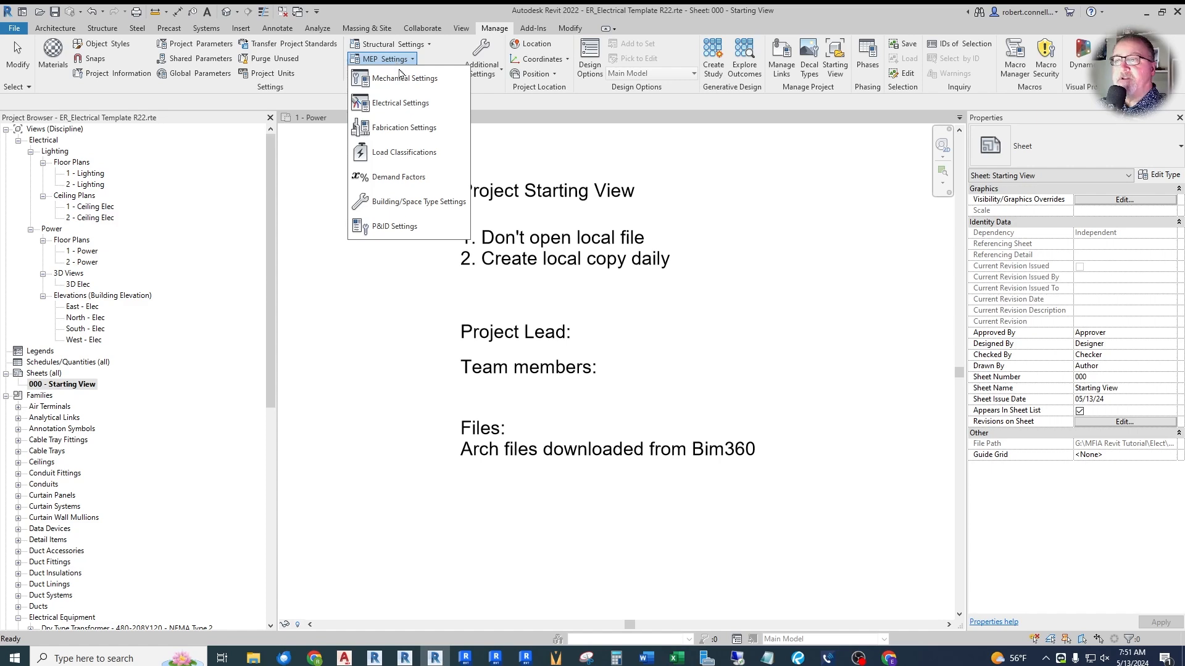
left_click(400, 103)
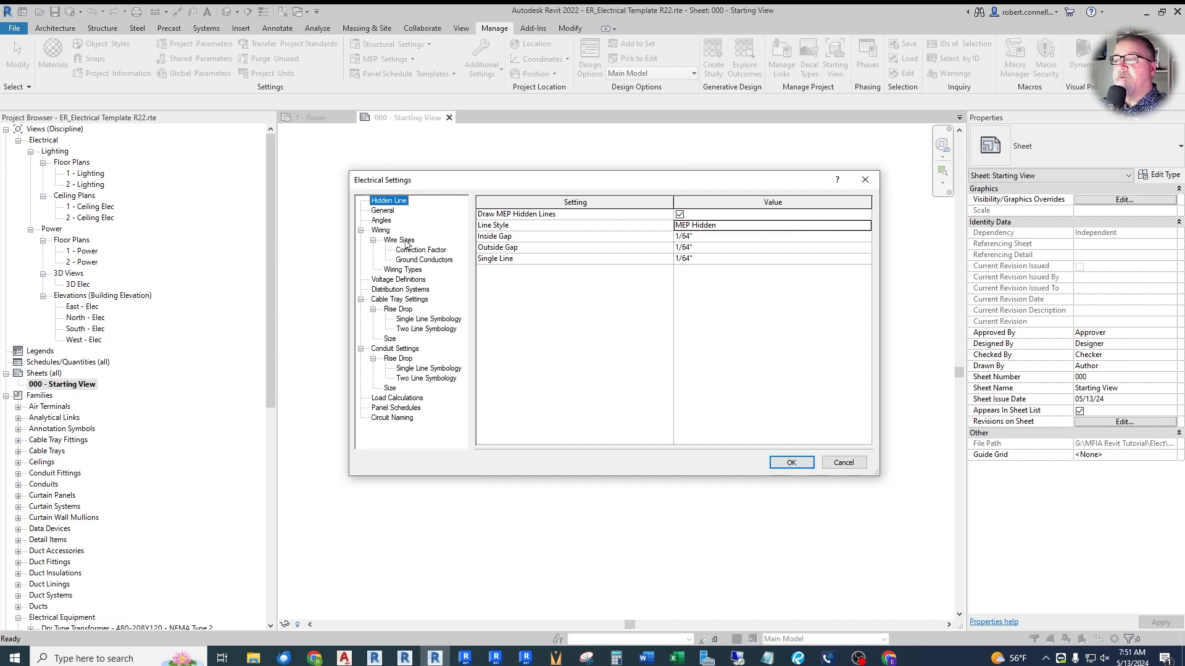
left_click(387, 211)
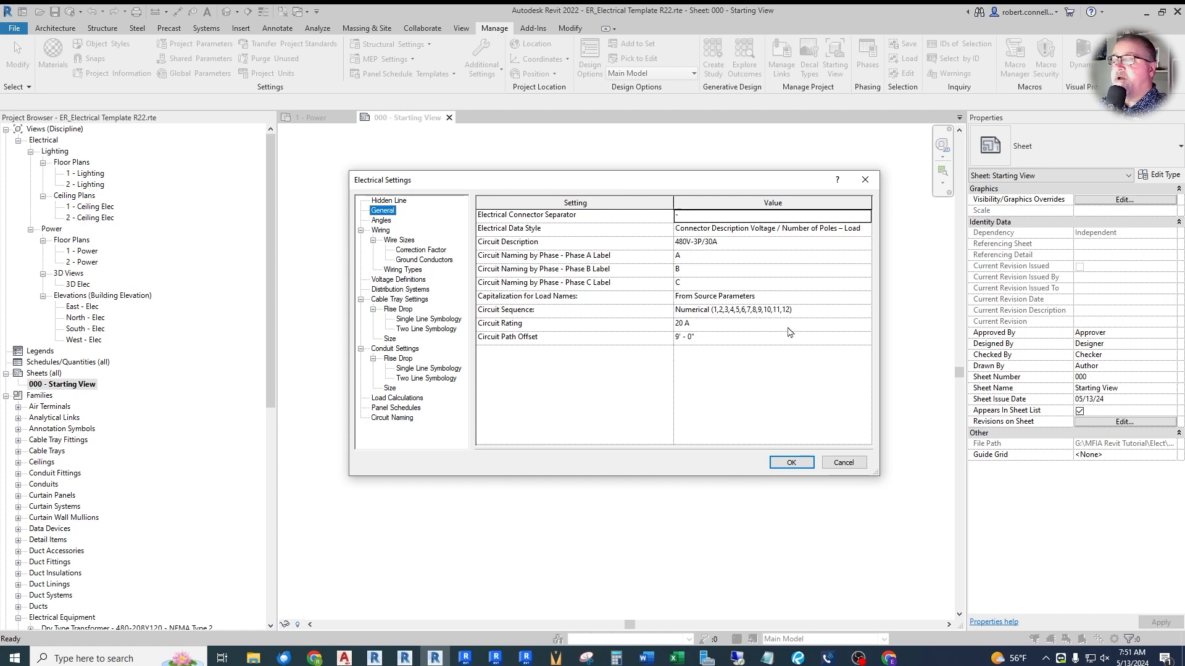
left_click(738, 311)
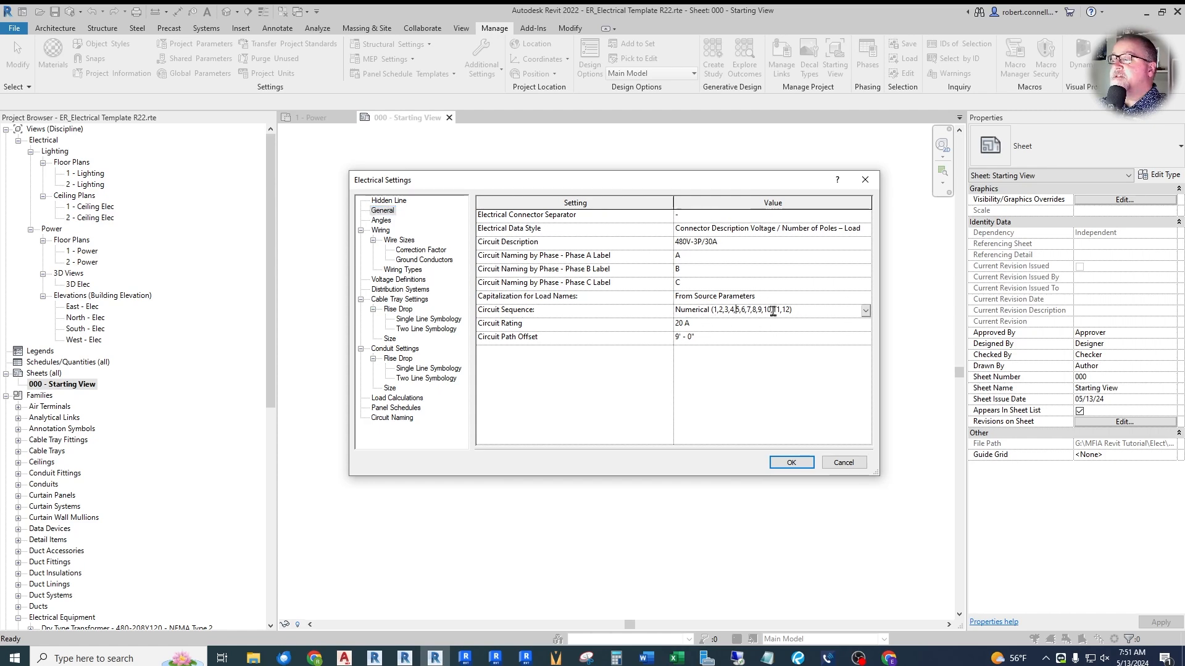
left_click(866, 310)
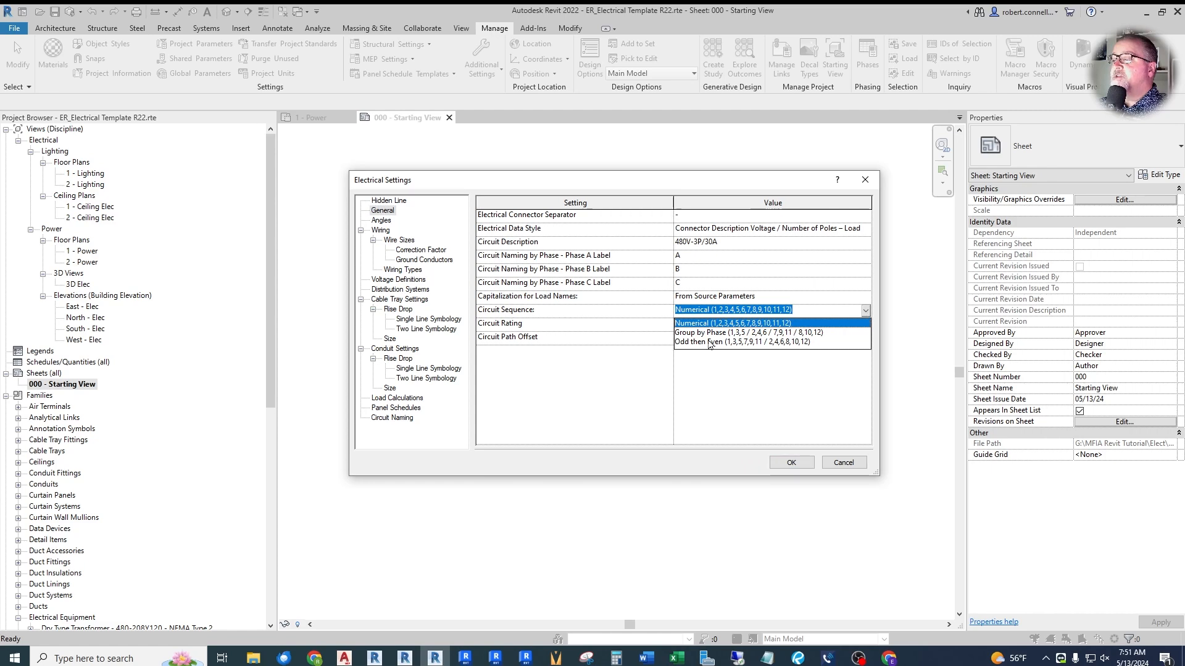
left_click(709, 342)
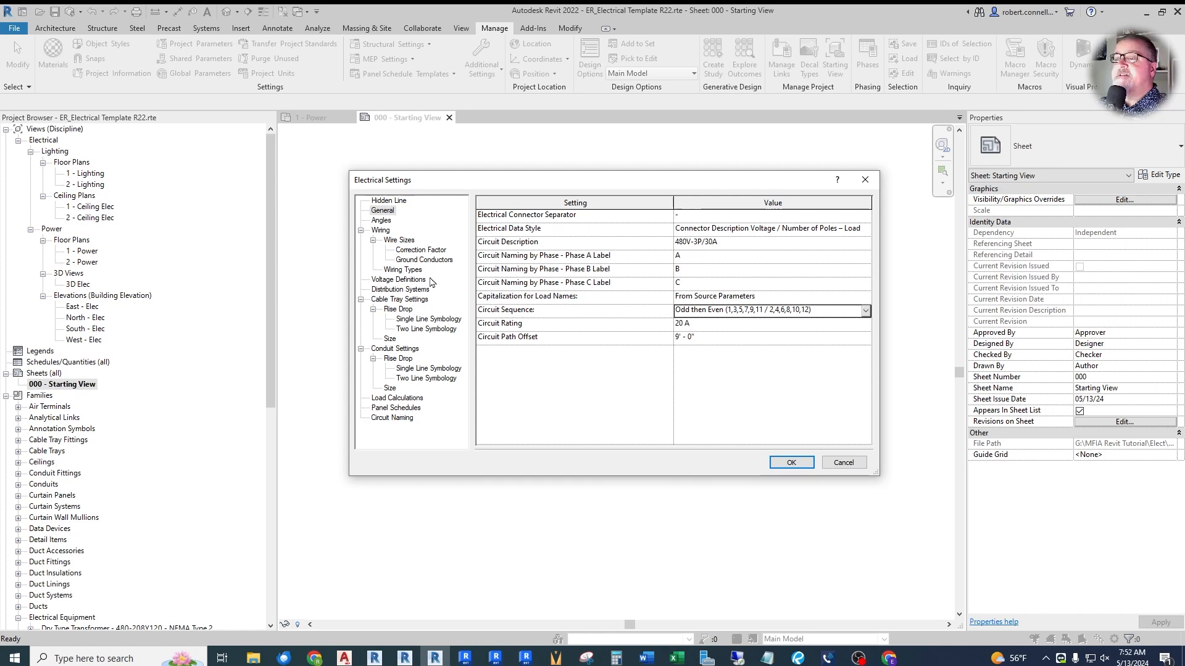
- In the wiring settings, set the hot wire tick mark to Short Wire Tick Mark
left_click(380, 232)
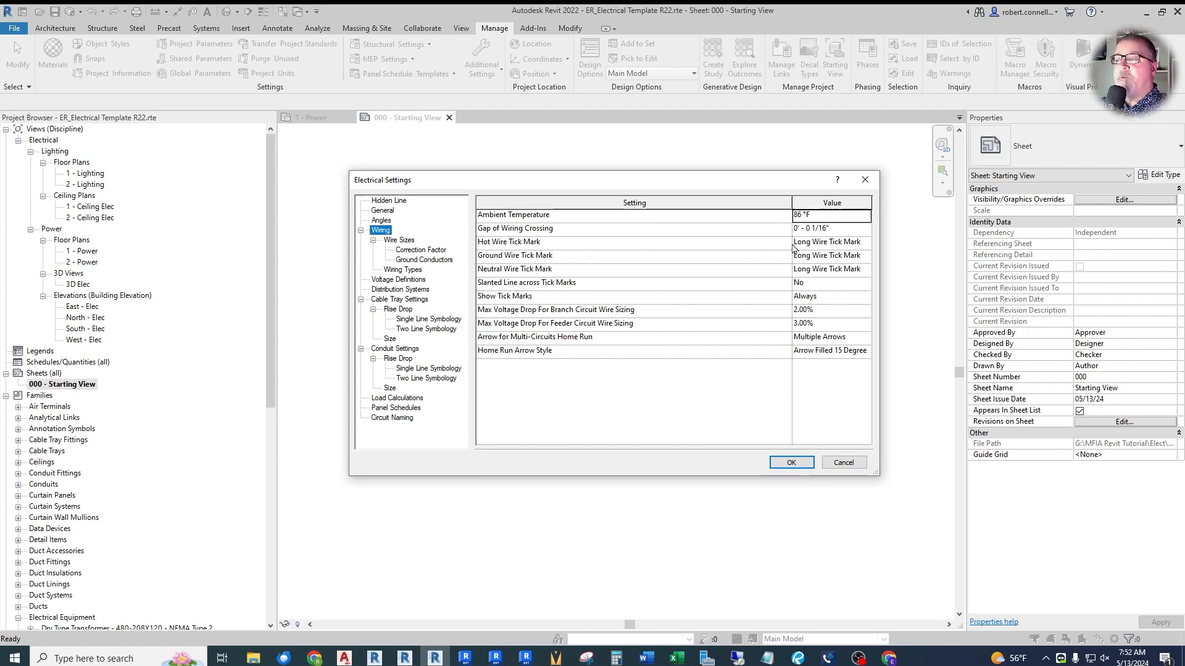
left_click(855, 243)
left_click(856, 242)
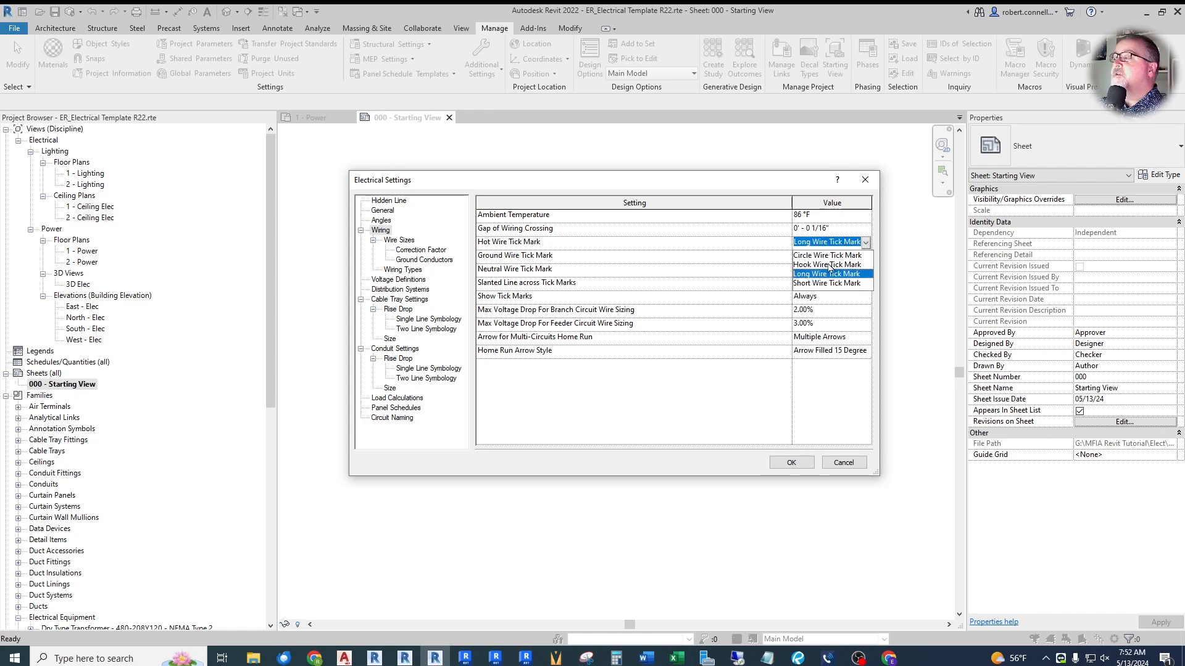
left_click(824, 284)
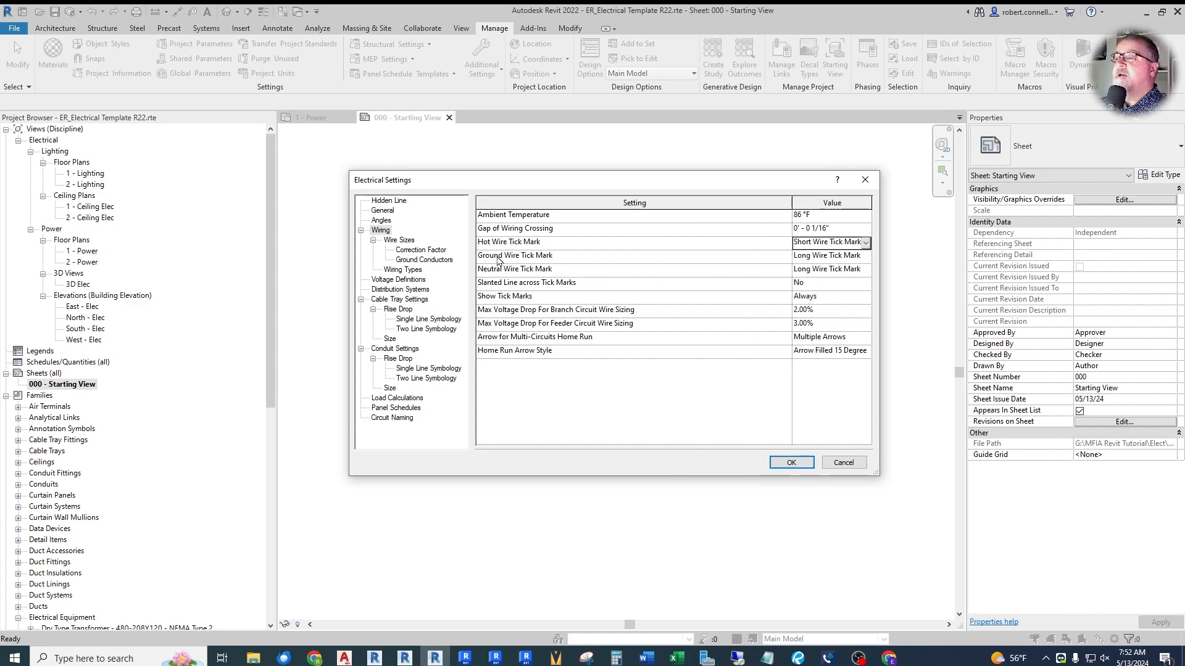
- Set the ground wire tick mark to Circle Wire Tick Mark and show tick marks on Home Runs
left_click(867, 257)
left_click(866, 256)
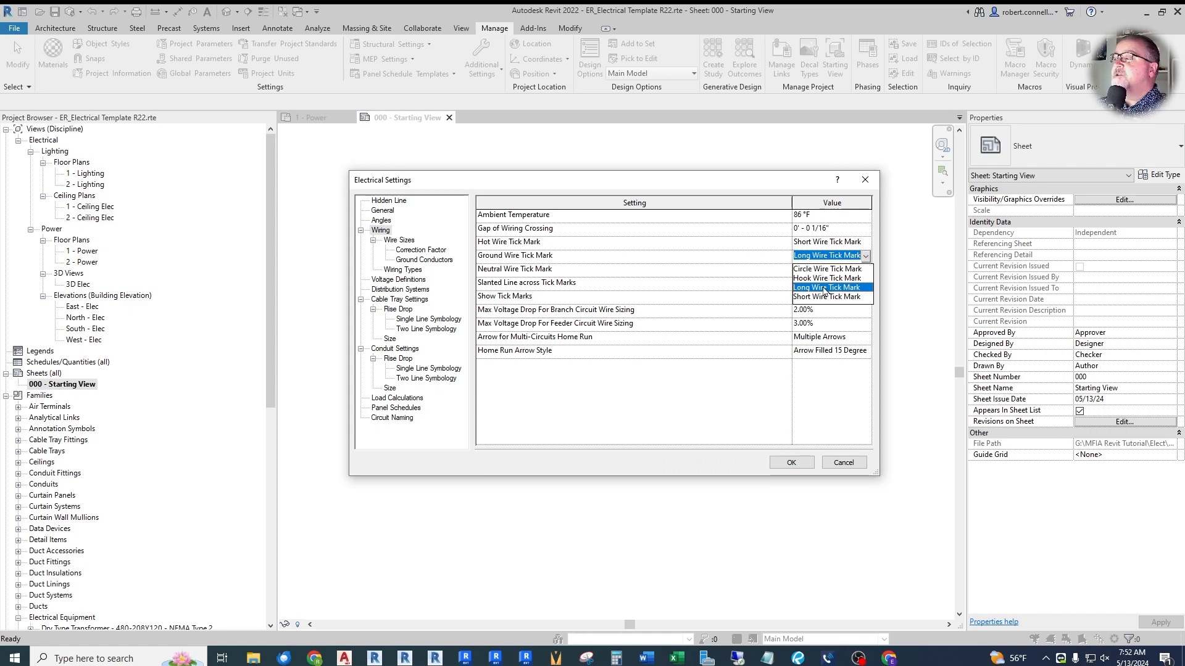
left_click(816, 270)
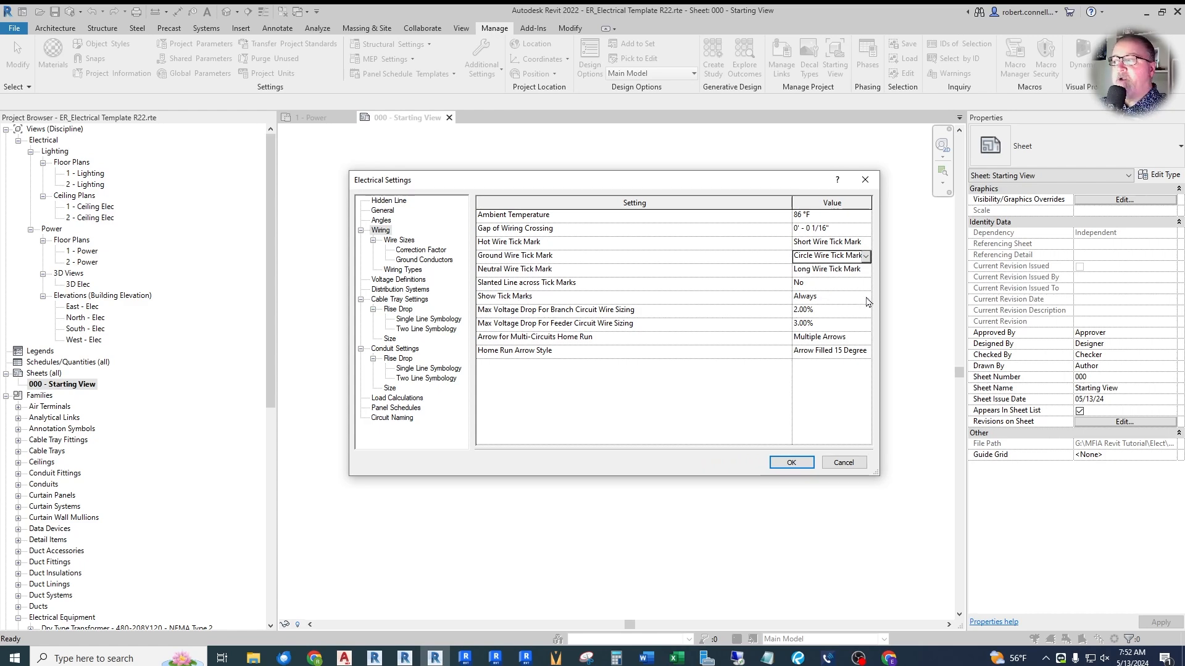
left_click(868, 301)
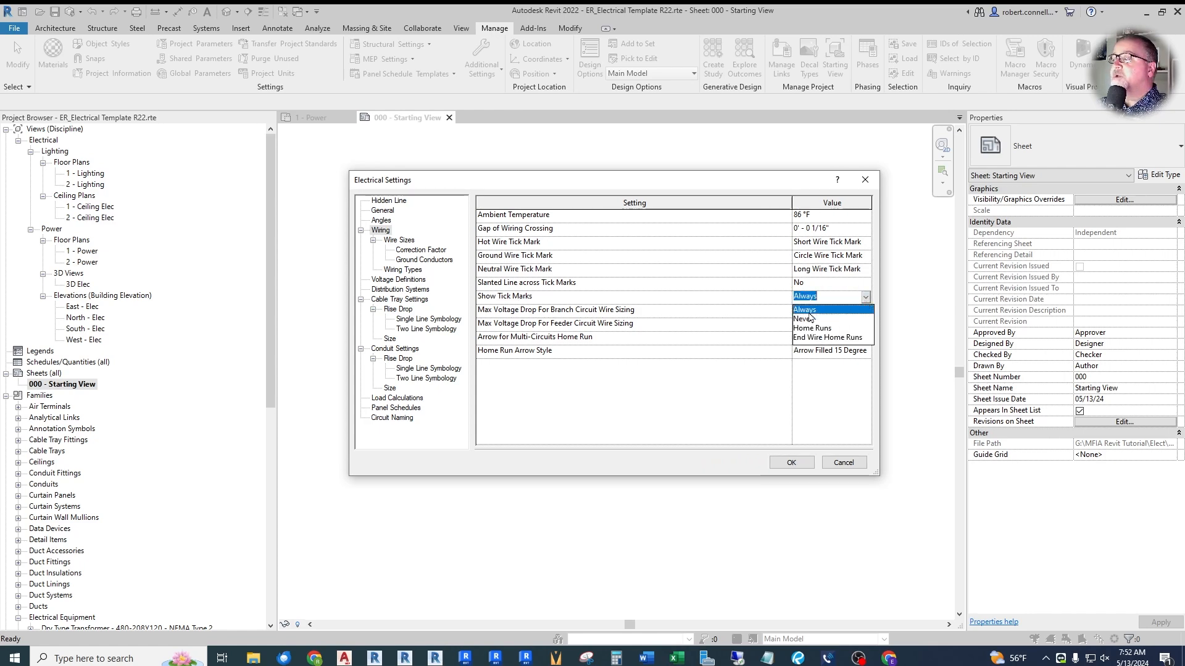
left_click(817, 330)
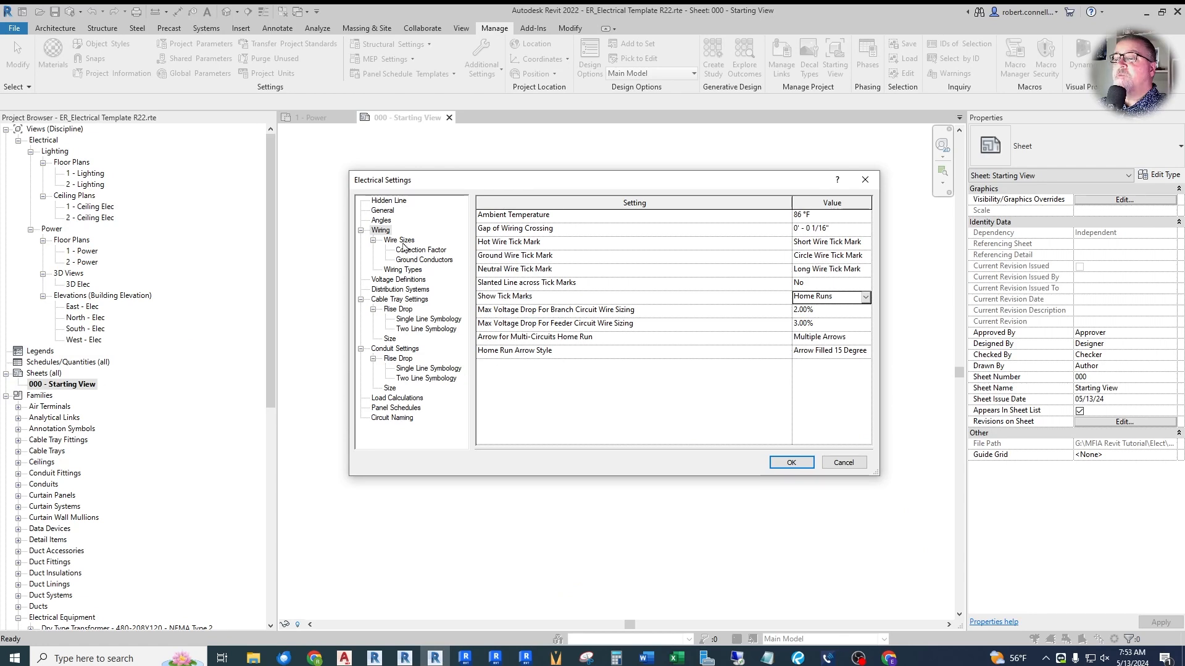
- In the wire sizes settings, set the material to Copper
left_click(402, 242)
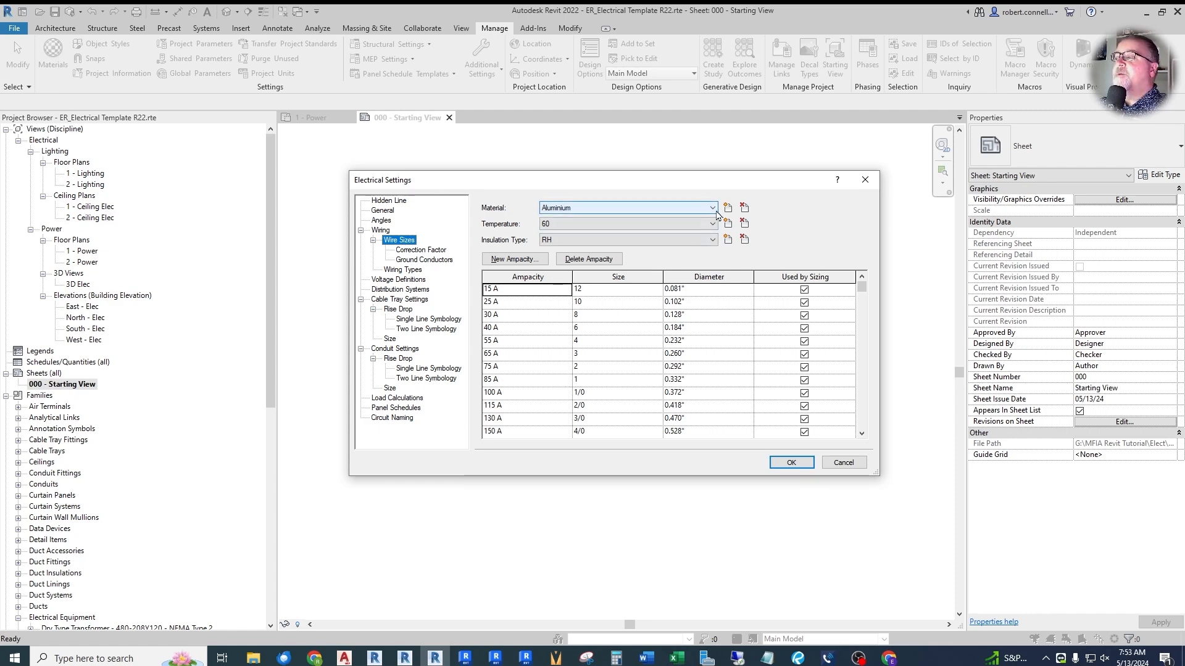
left_click(713, 211)
left_click(598, 228)
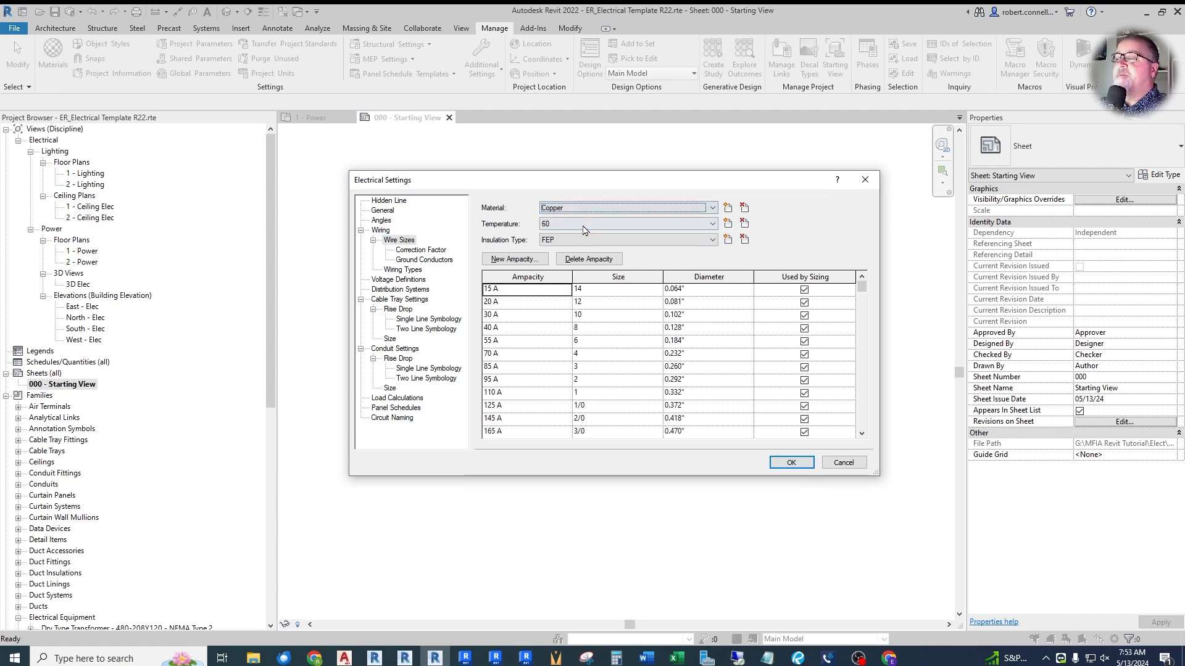
- Review the voltage definitions and add a distribution system named "120/208 Single"
left_click(404, 279)
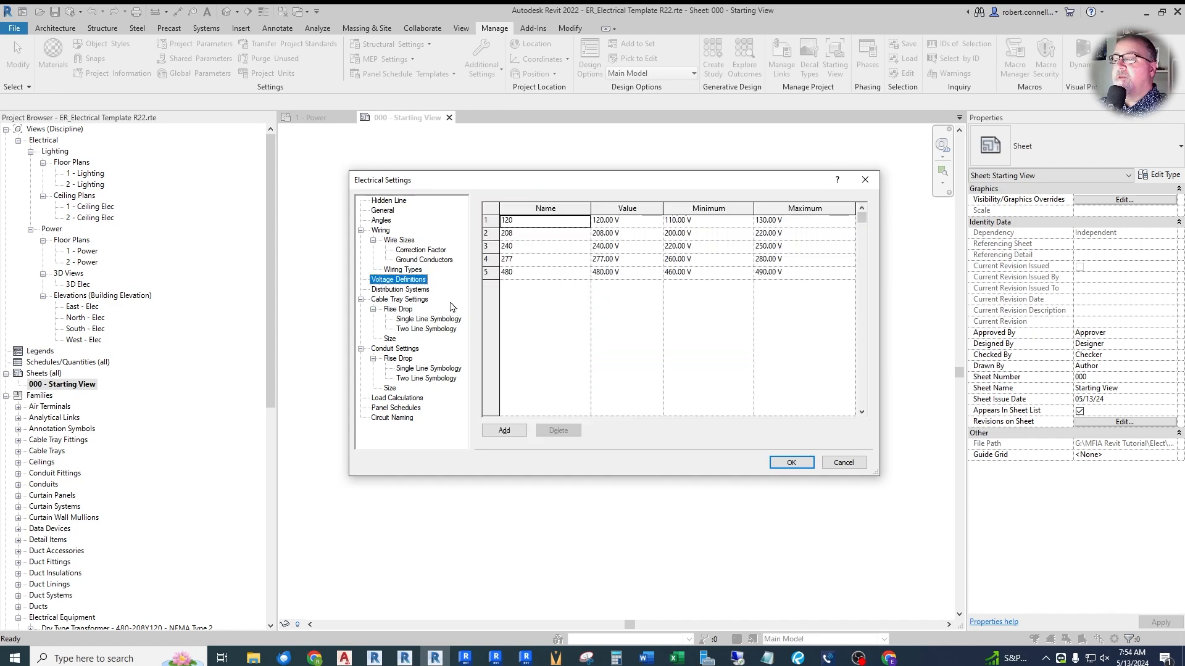
left_click(411, 291)
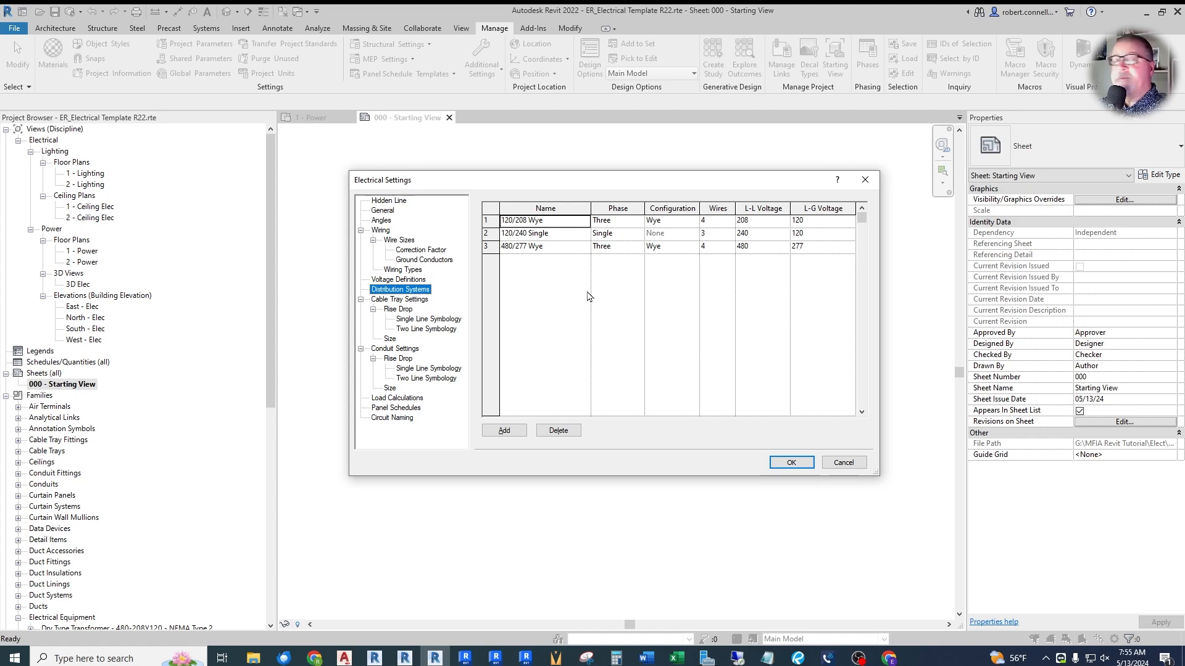
left_click(503, 433)
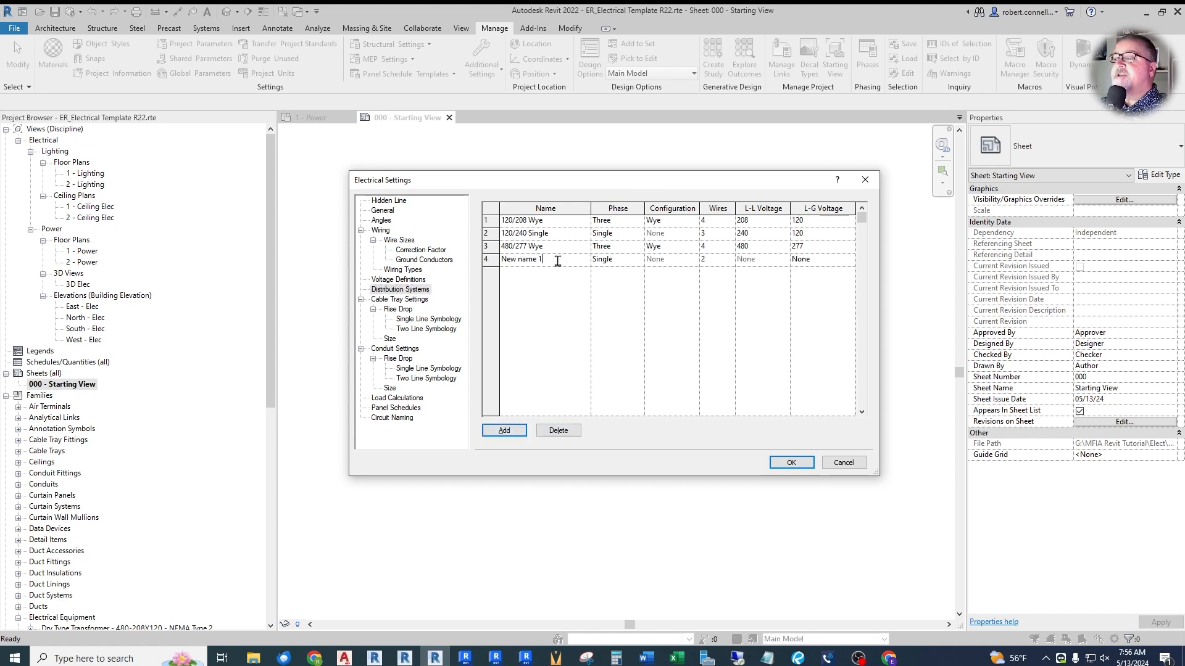
left_click_drag(540, 259, 490, 266)
type("120/208 Single")
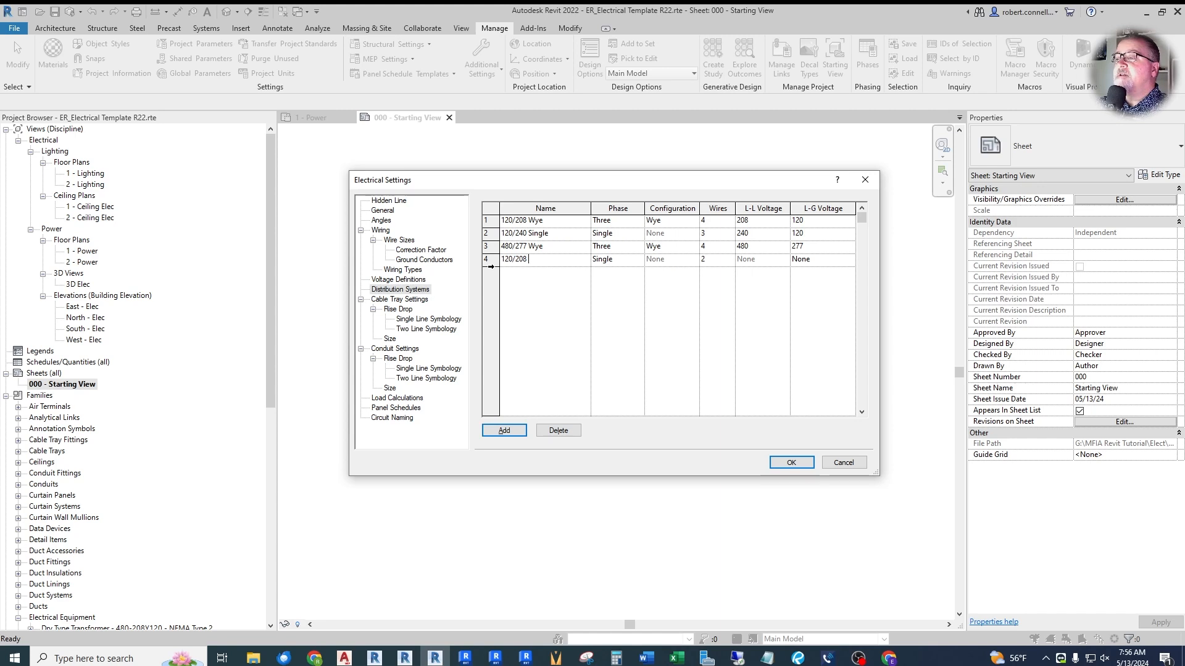
- Keep the 120/208 Single distribution system at single phase and set its number of wires to 3
left_click(627, 259)
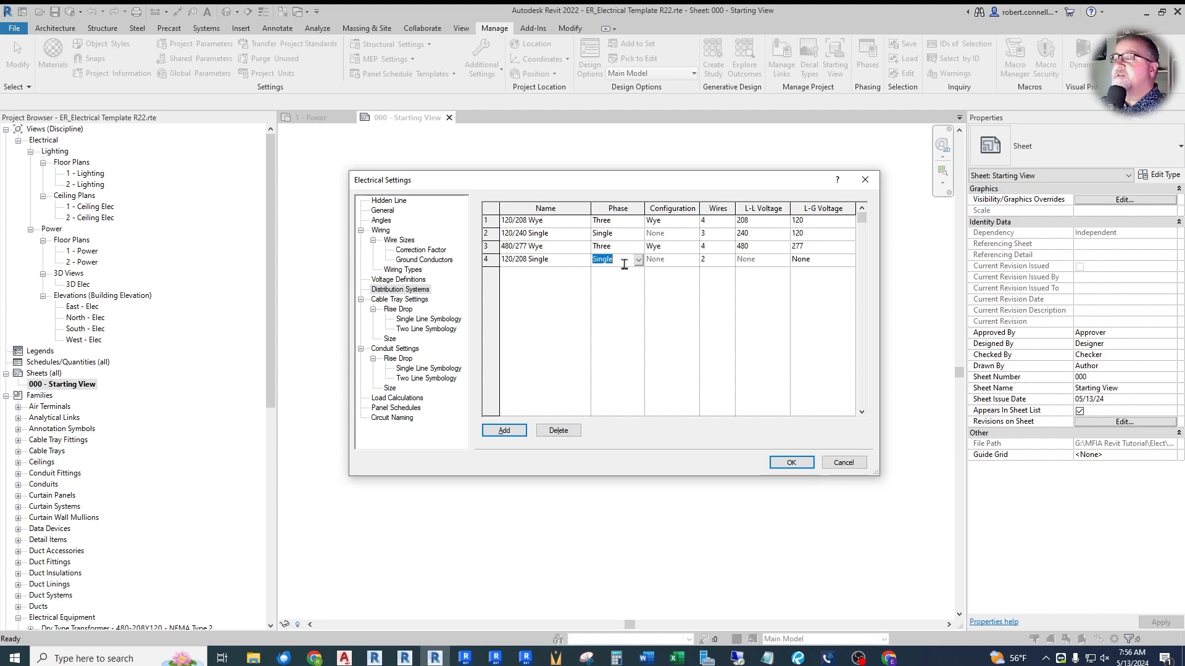
left_click(719, 259)
left_click(729, 260)
left_click(719, 281)
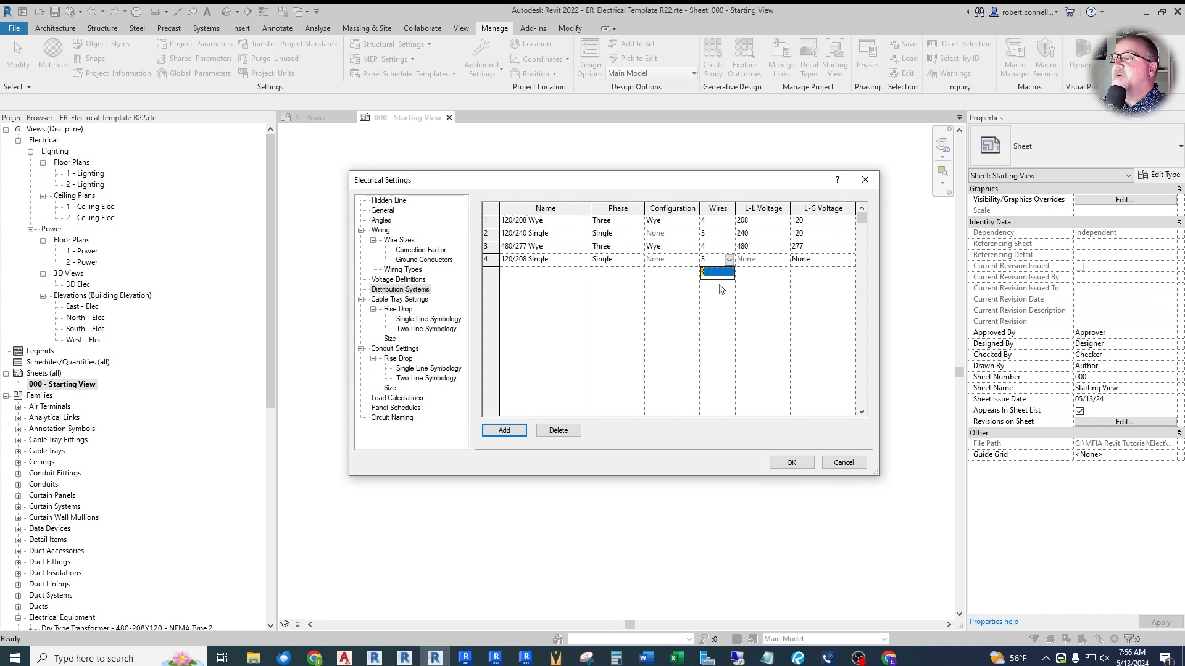
left_click(773, 263)
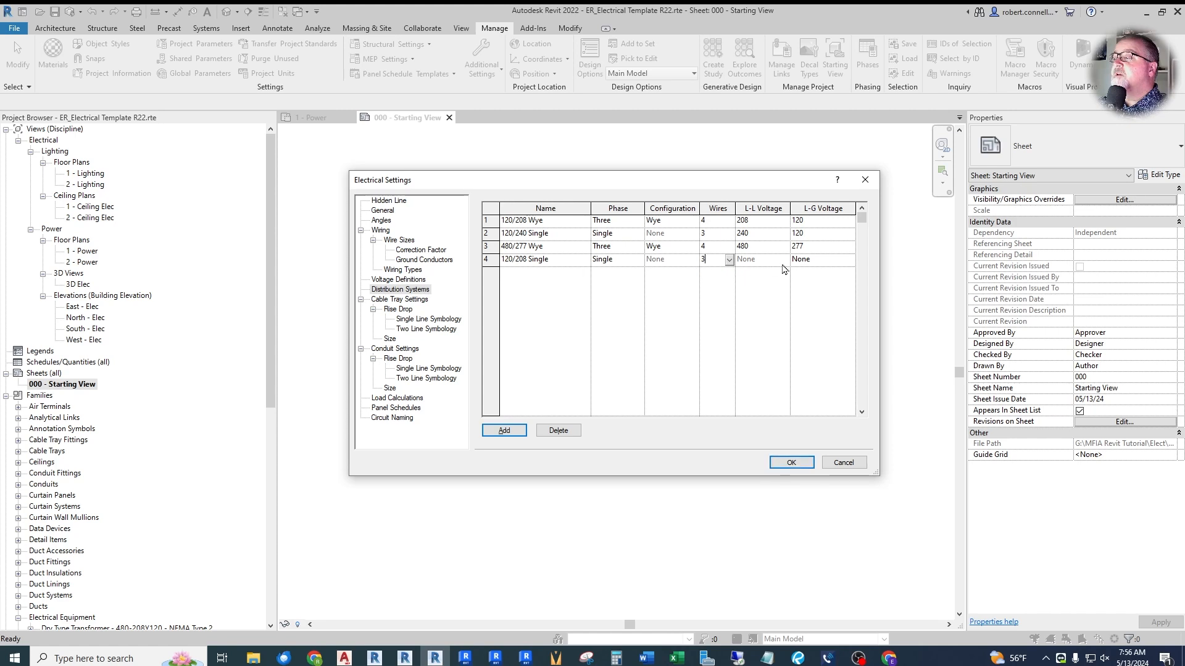
- Set the 120/208 Single distribution system's L-L voltage to 208 and its L-G voltage to 120
left_click(782, 261)
left_click(784, 261)
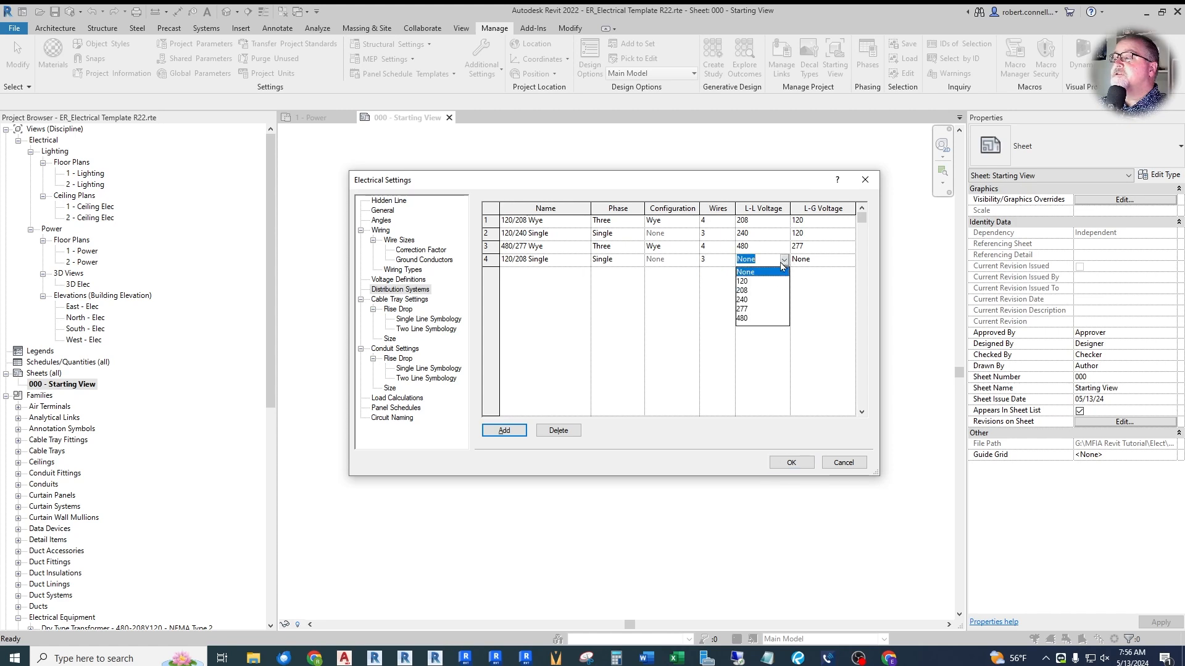
left_click(743, 291)
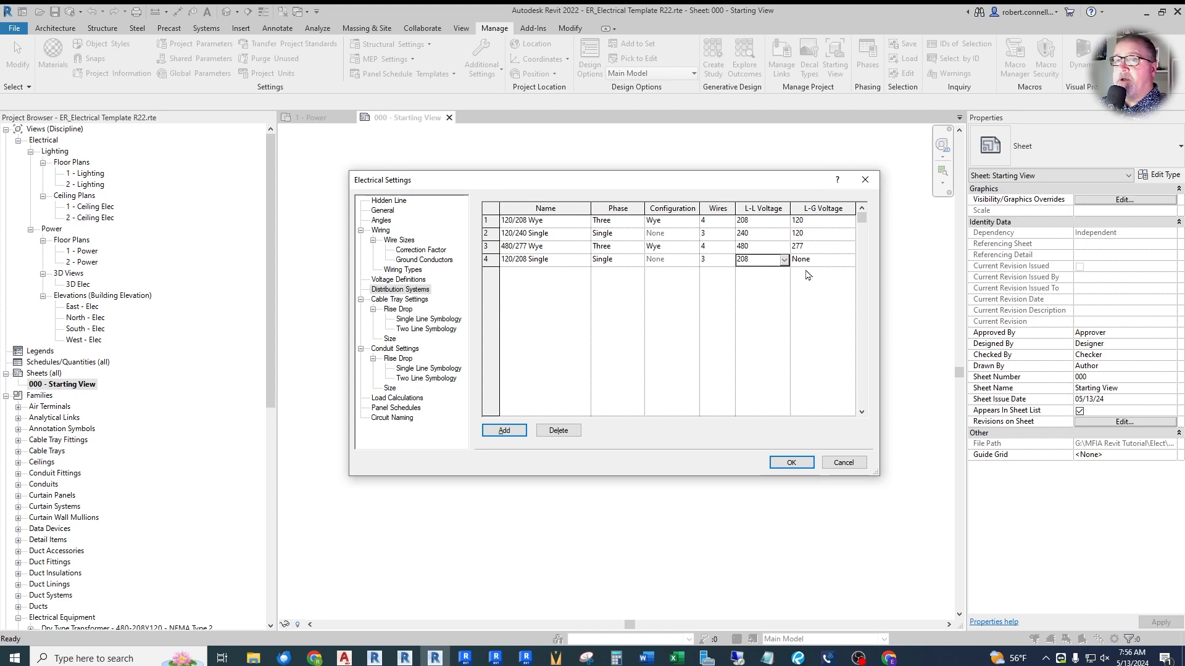
left_click(844, 261)
left_click(849, 260)
left_click(793, 284)
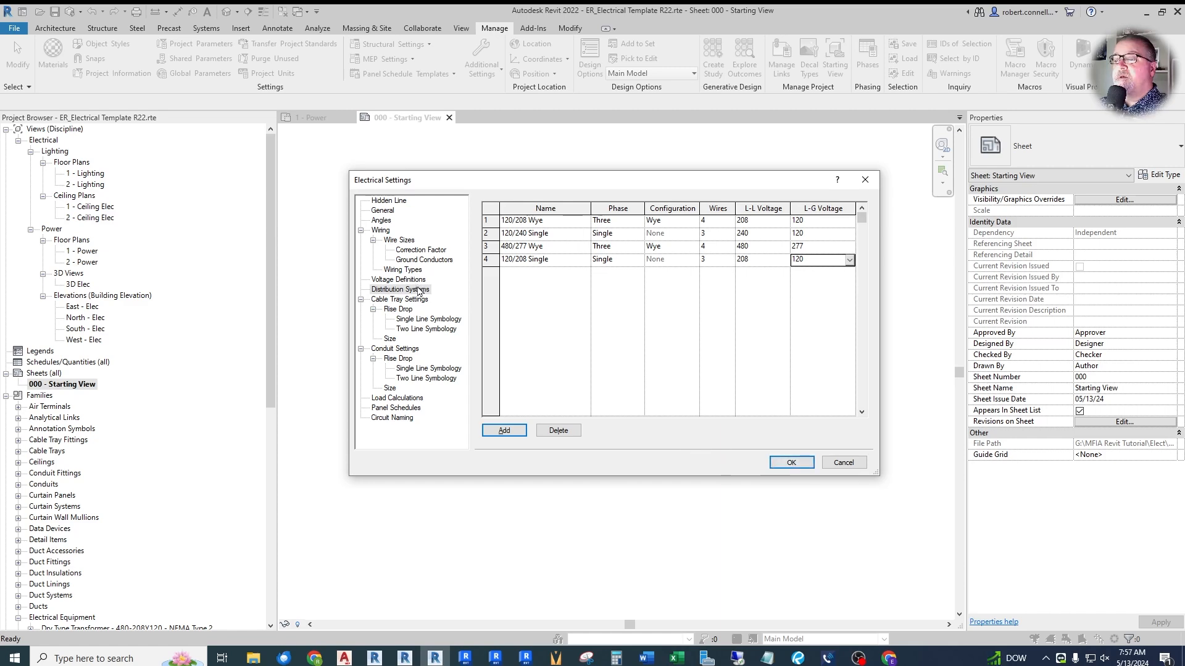
- In the conduit rise/drop settings, set the annotation size to 1/32"
left_click(398, 350)
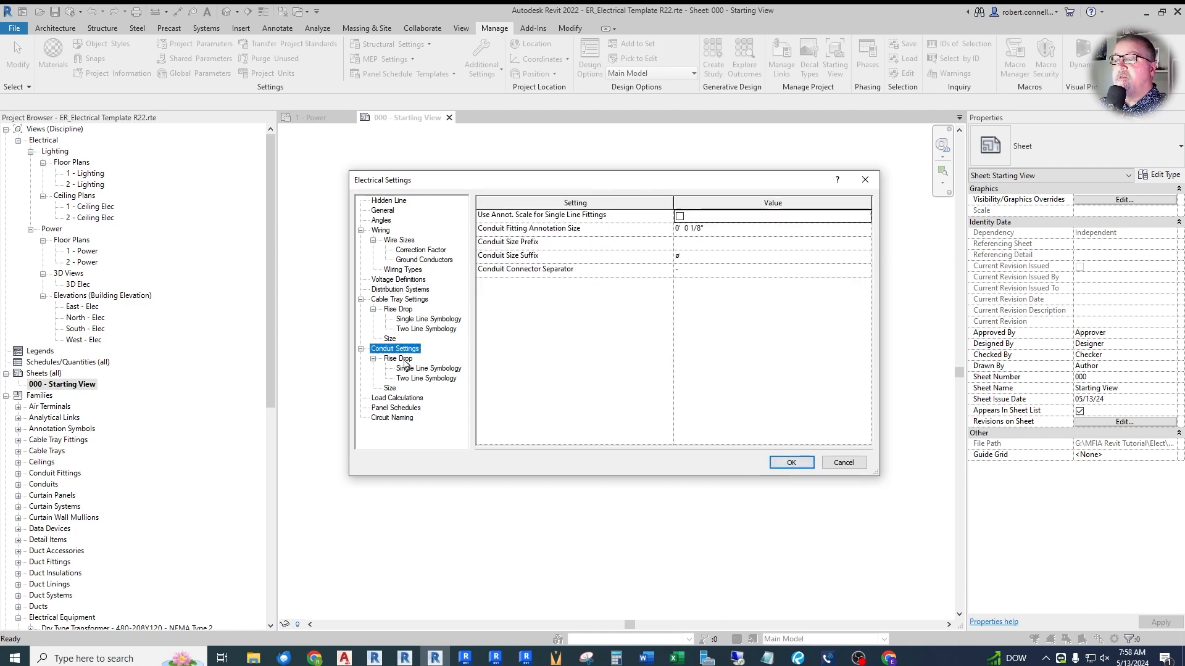
left_click(400, 360)
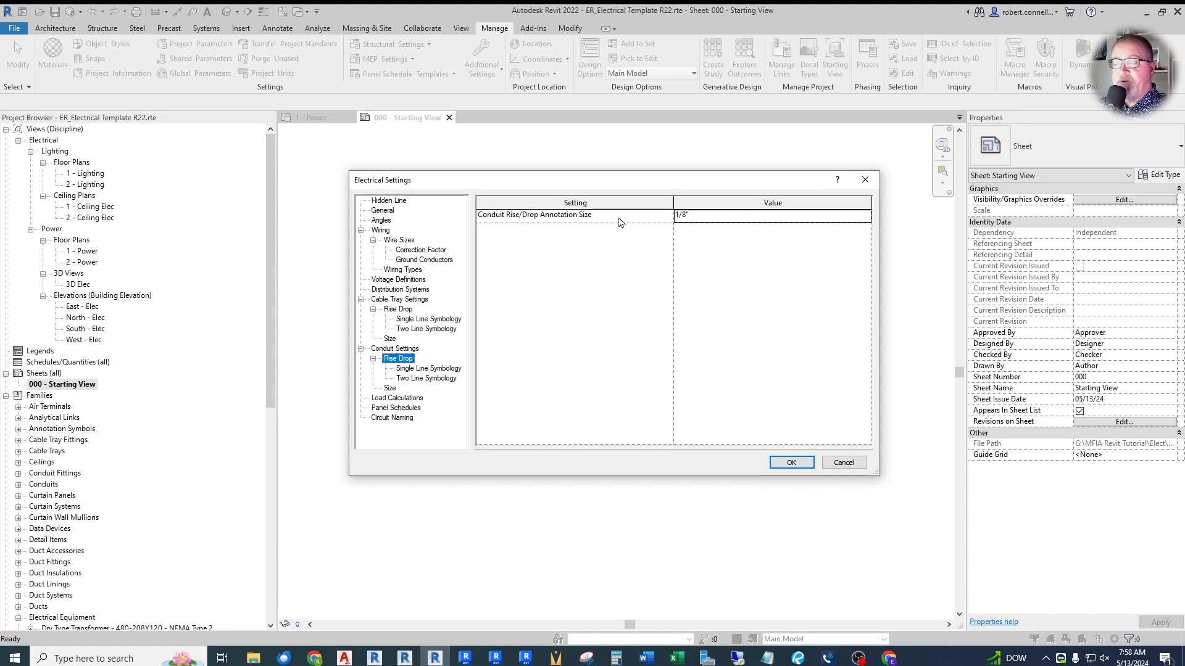
left_click(699, 216)
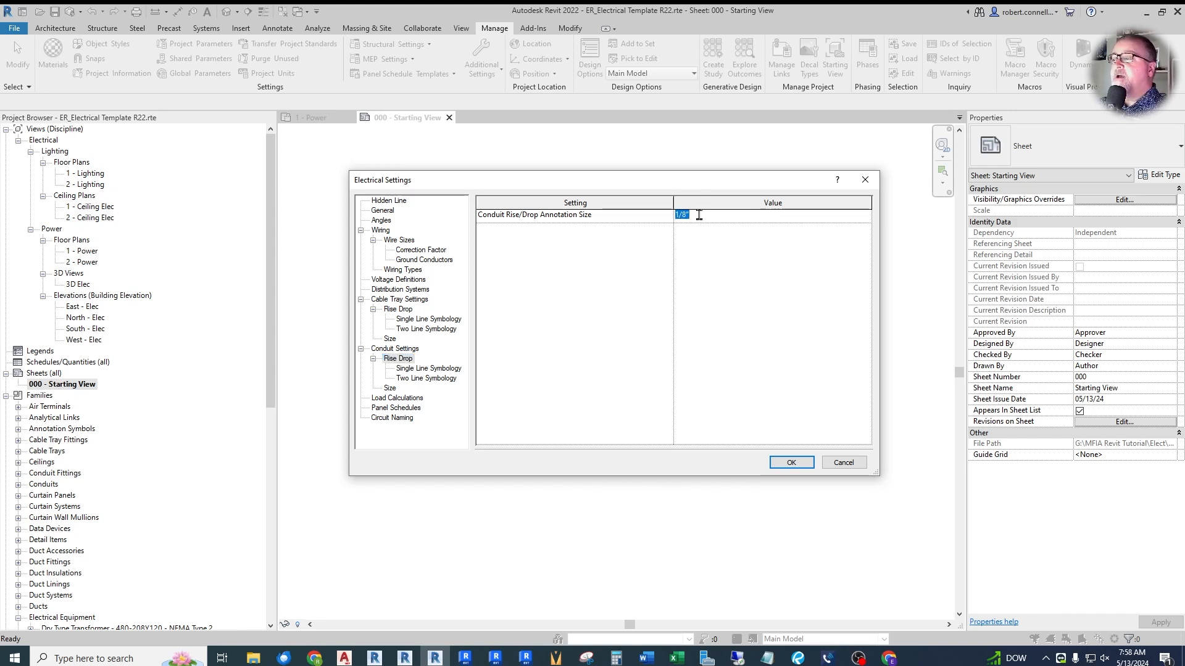
type("1/")
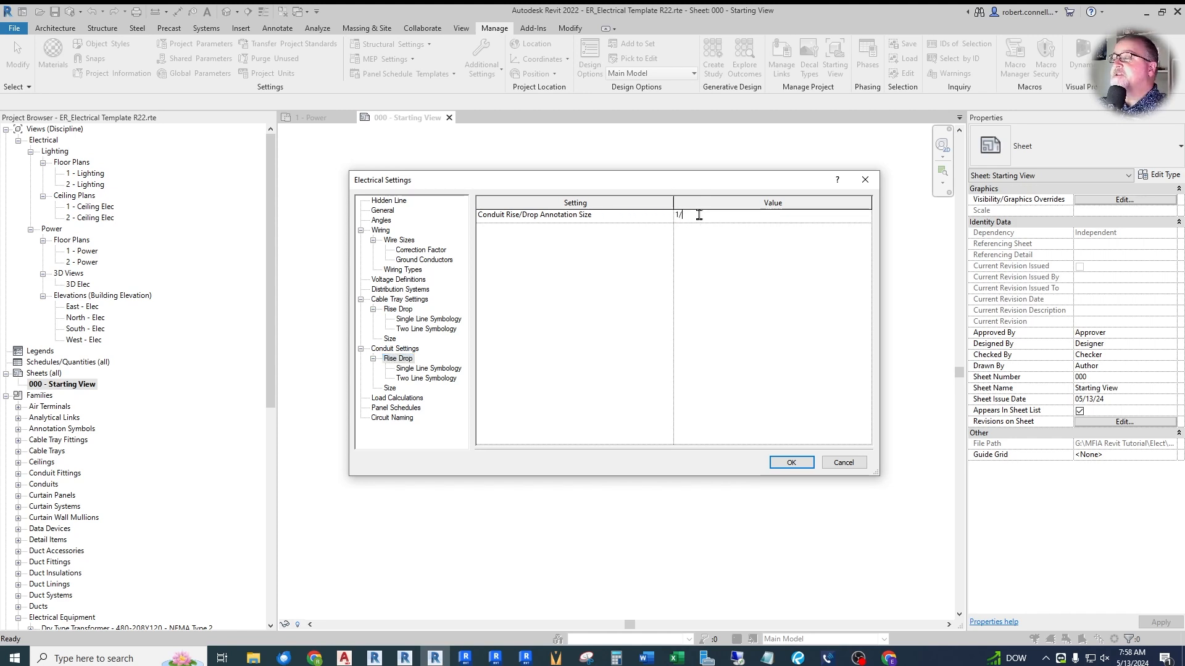
type("32\"")
key("Return")
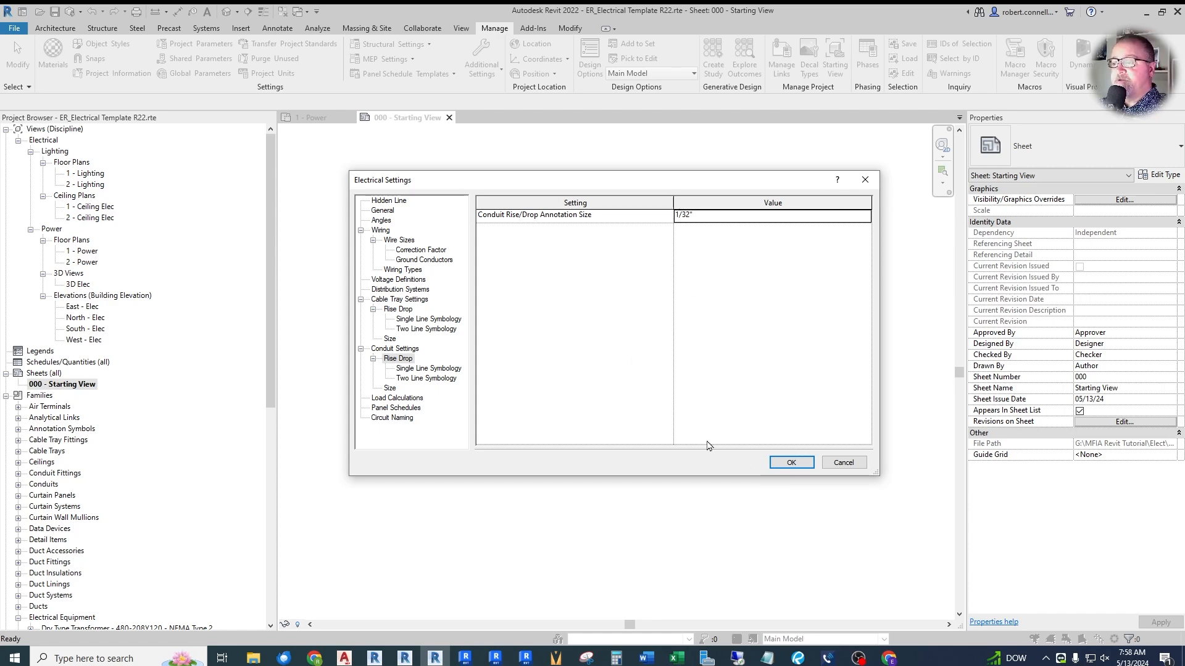
- Browse the existing load classifications for load calculations and add a new one named "EV Charging"
left_click(402, 399)
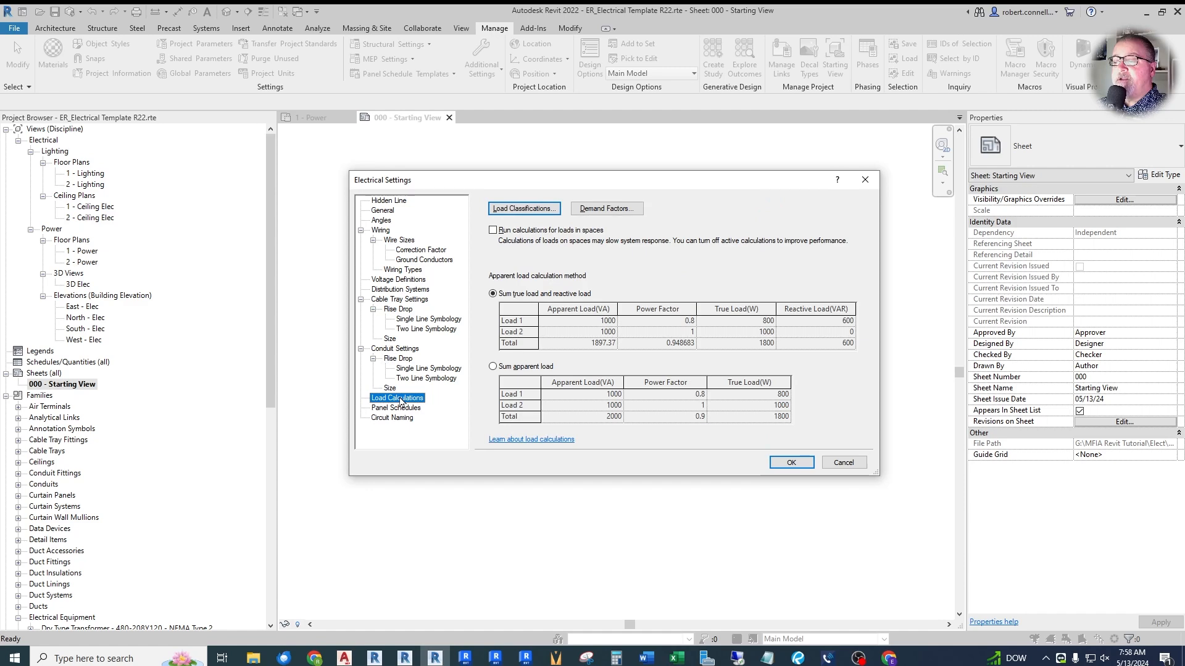
left_click(524, 209)
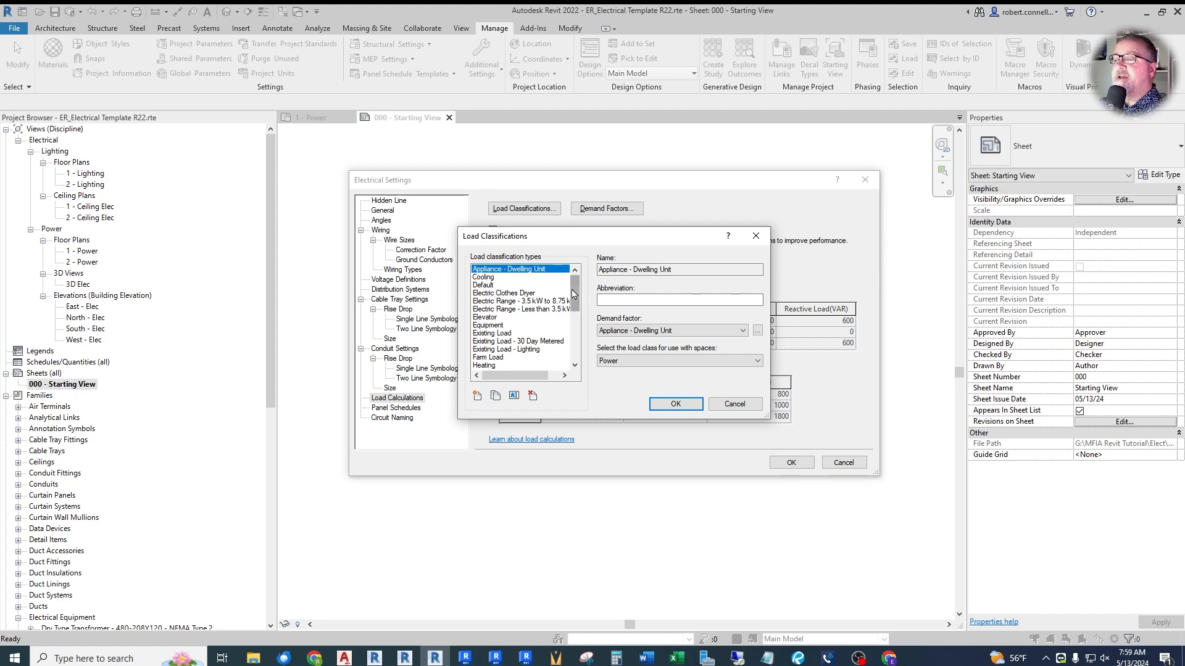
left_click_drag(578, 293, 572, 308)
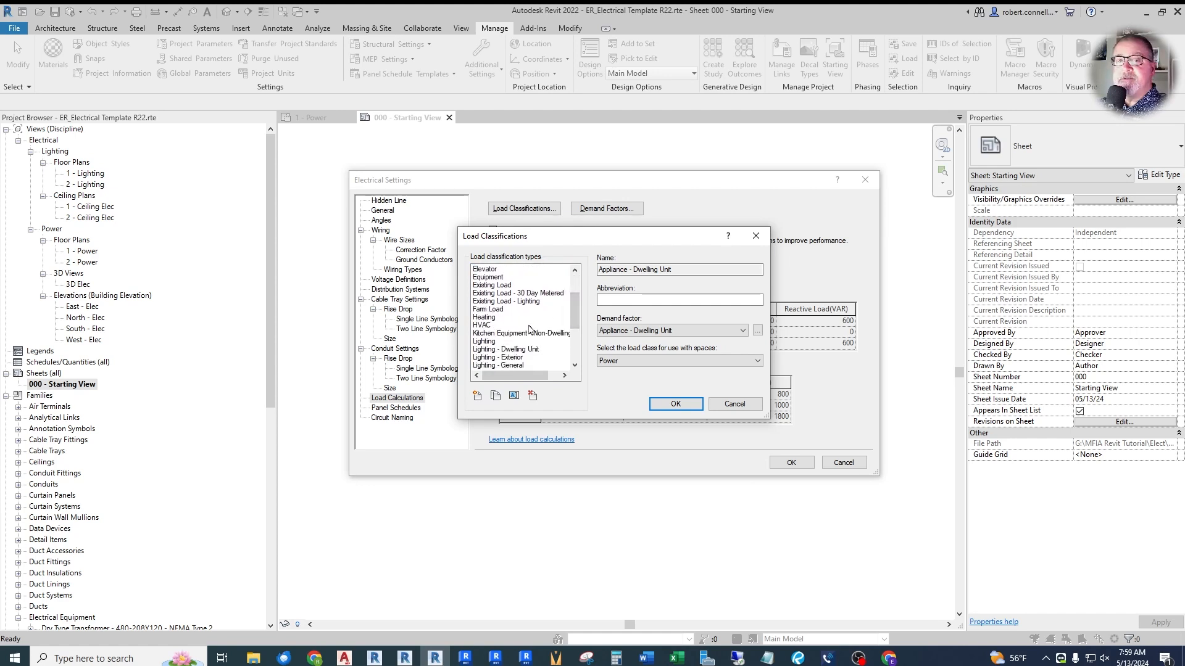
scroll(529, 330, "down", 4)
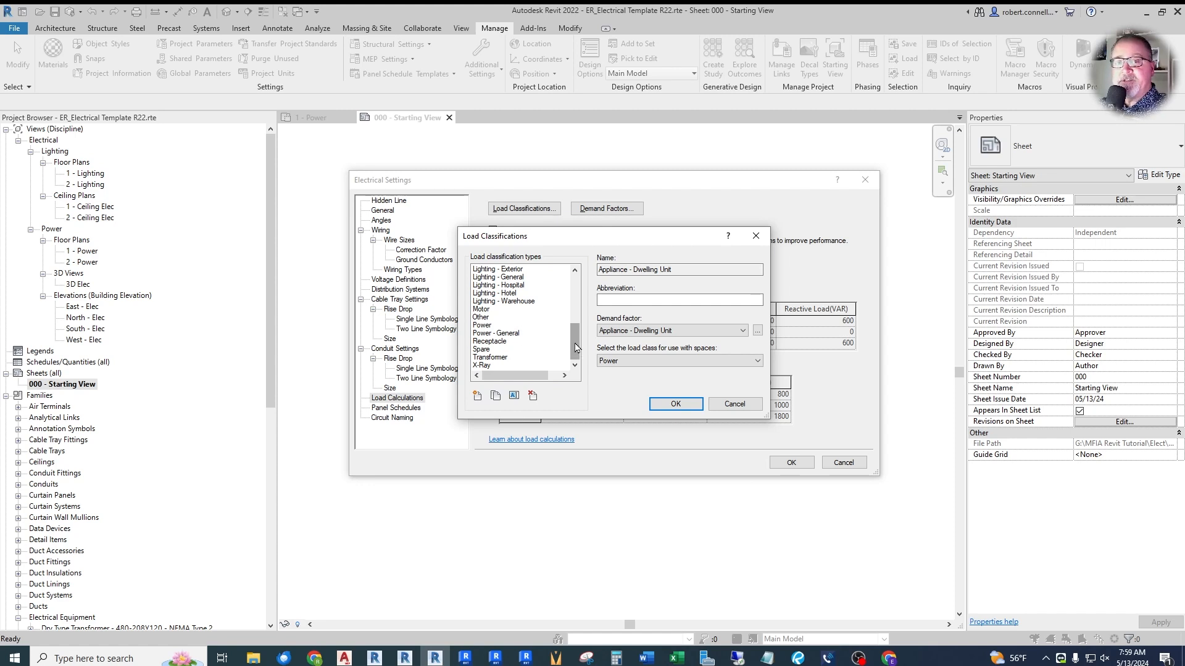
mouse_move(575, 347)
left_mouse_down()
mouse_move(572, 300)
mouse_move(576, 360)
left_mouse_up()
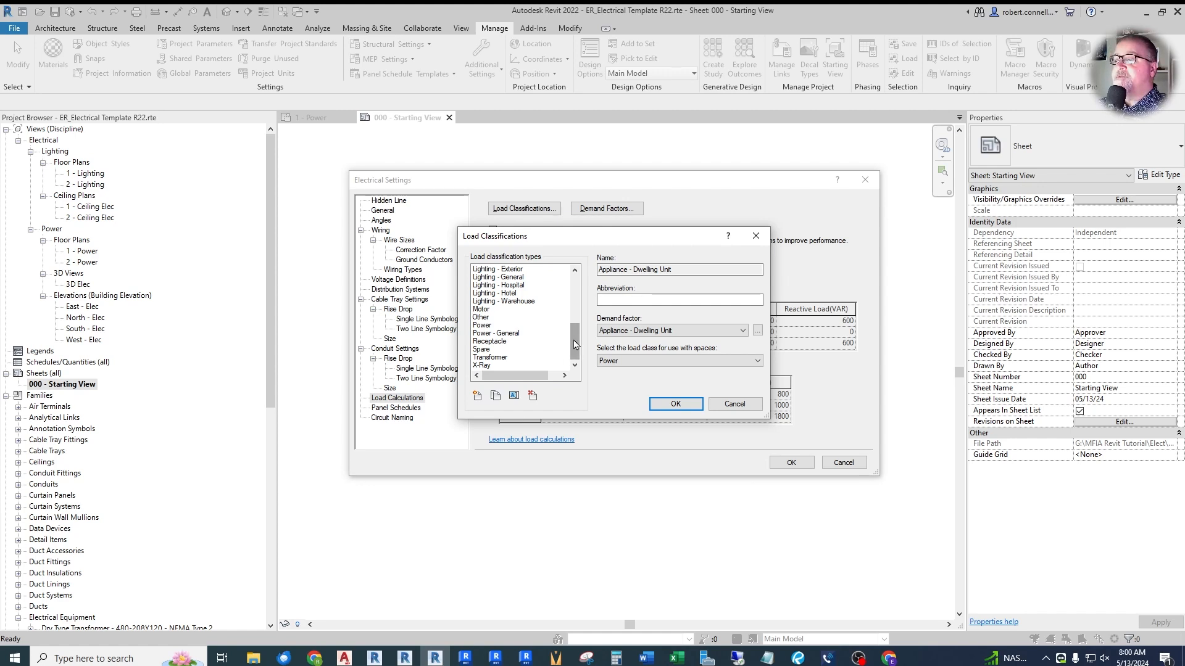
left_click(477, 398)
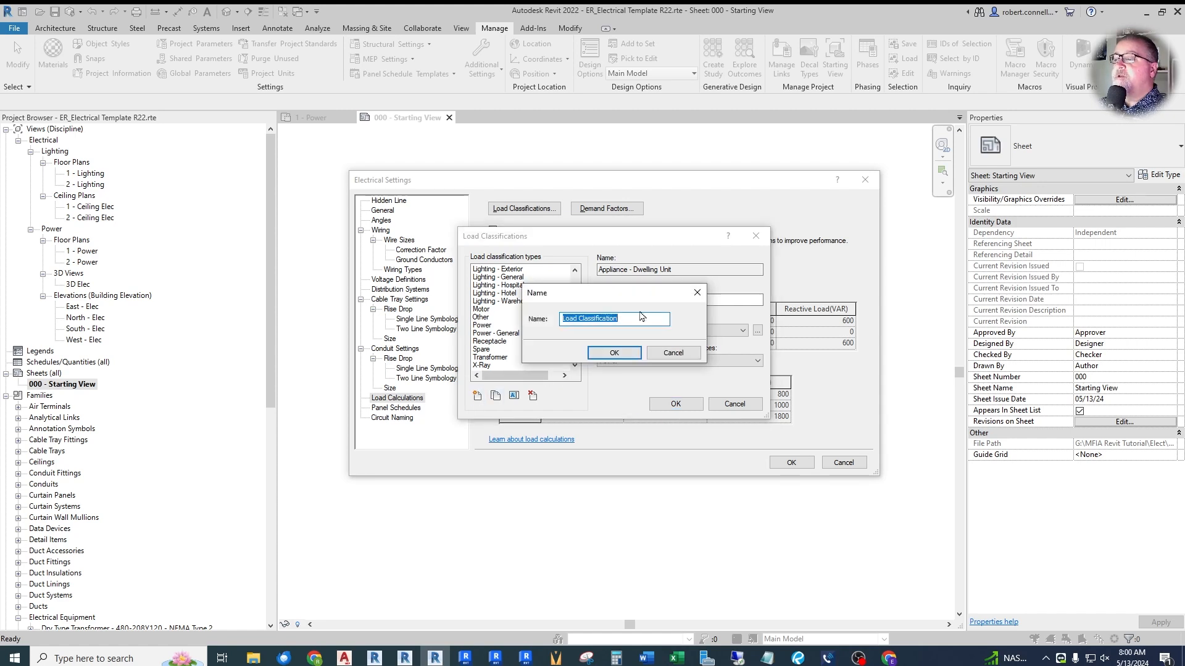
type("EV Cha")
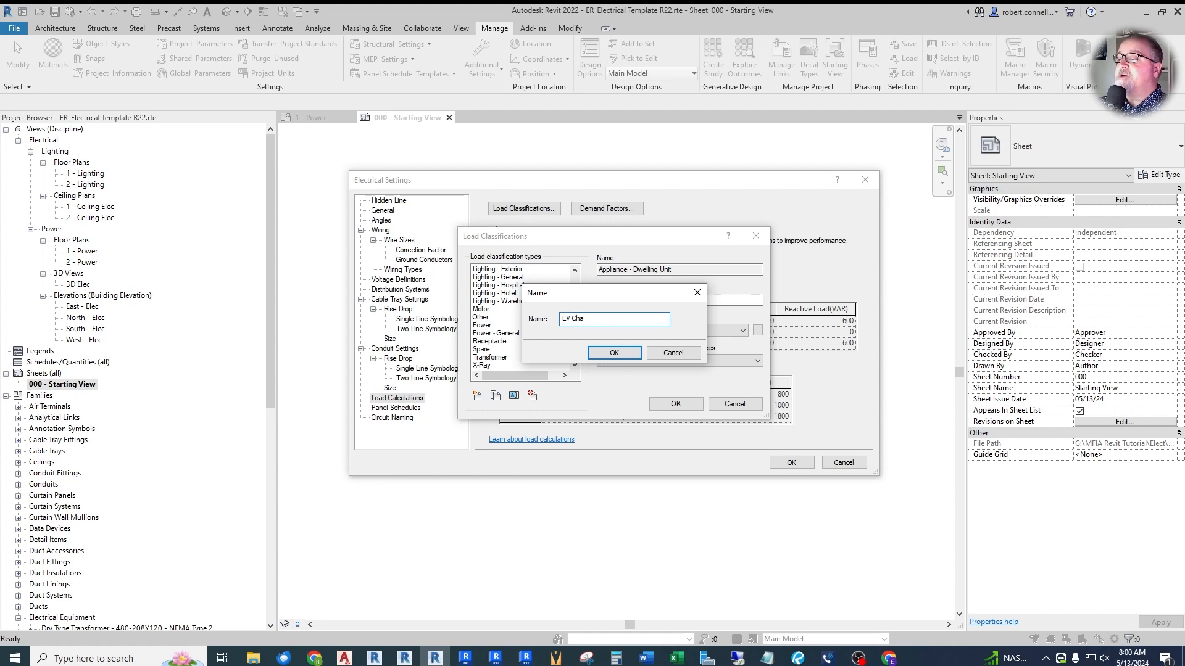
key("Return")
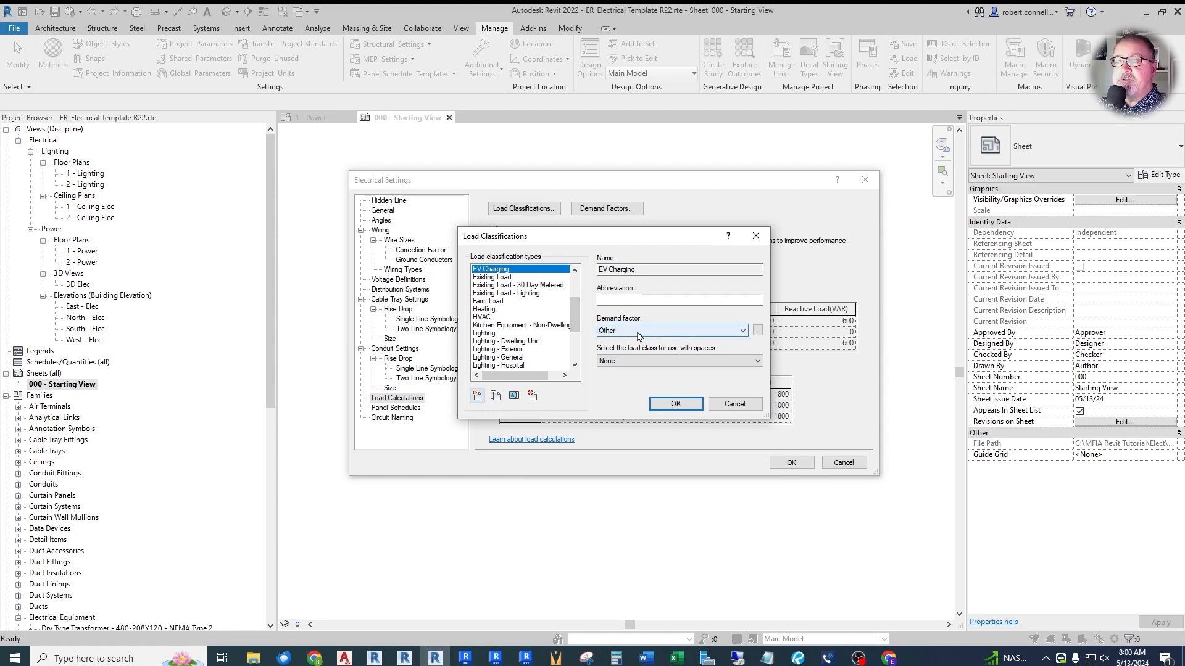
- Create a new demand factor type named "Continuous" for the EV Charging load classification
left_click(742, 332)
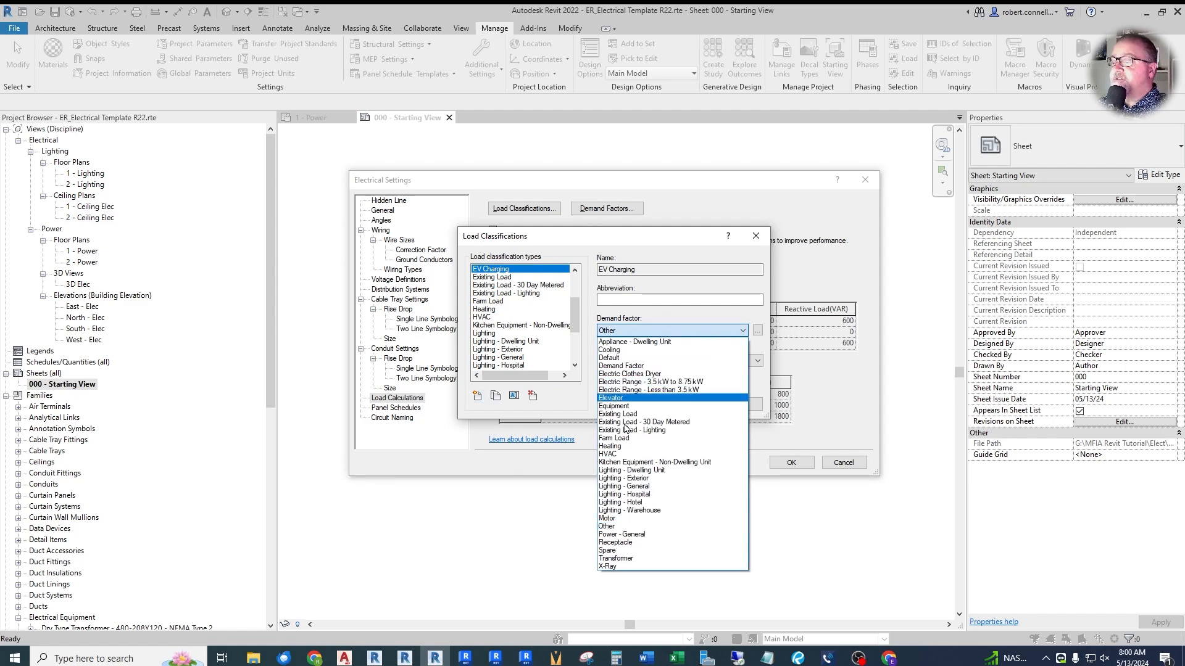
left_click(654, 332)
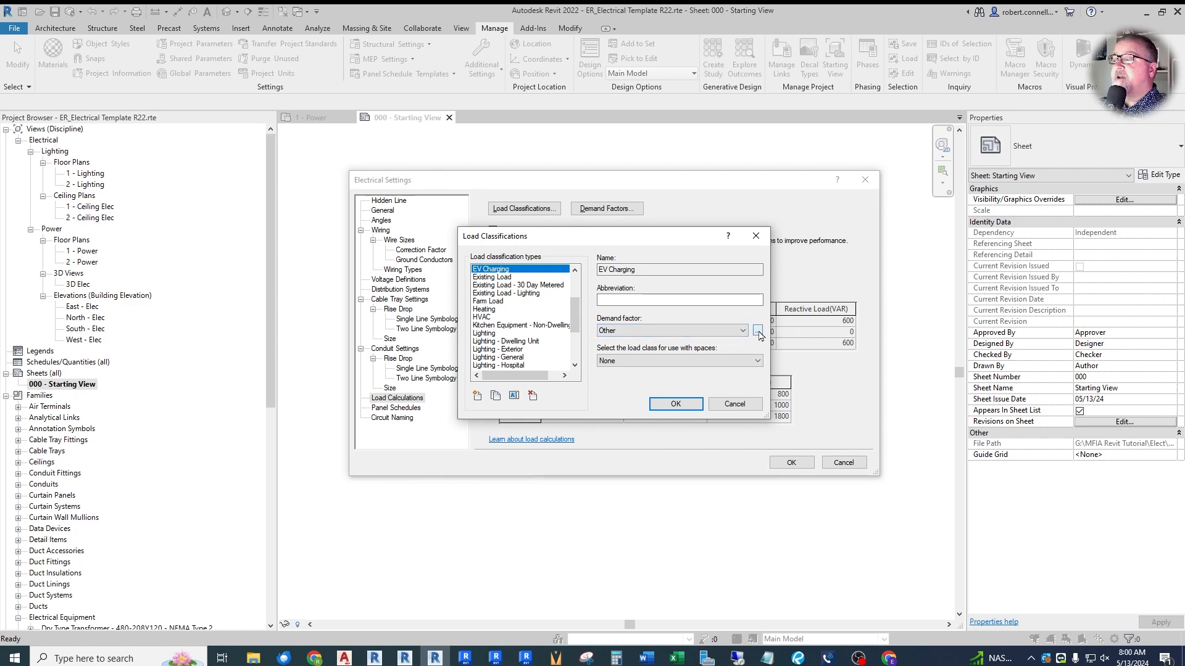
left_click(757, 330)
left_click(434, 431)
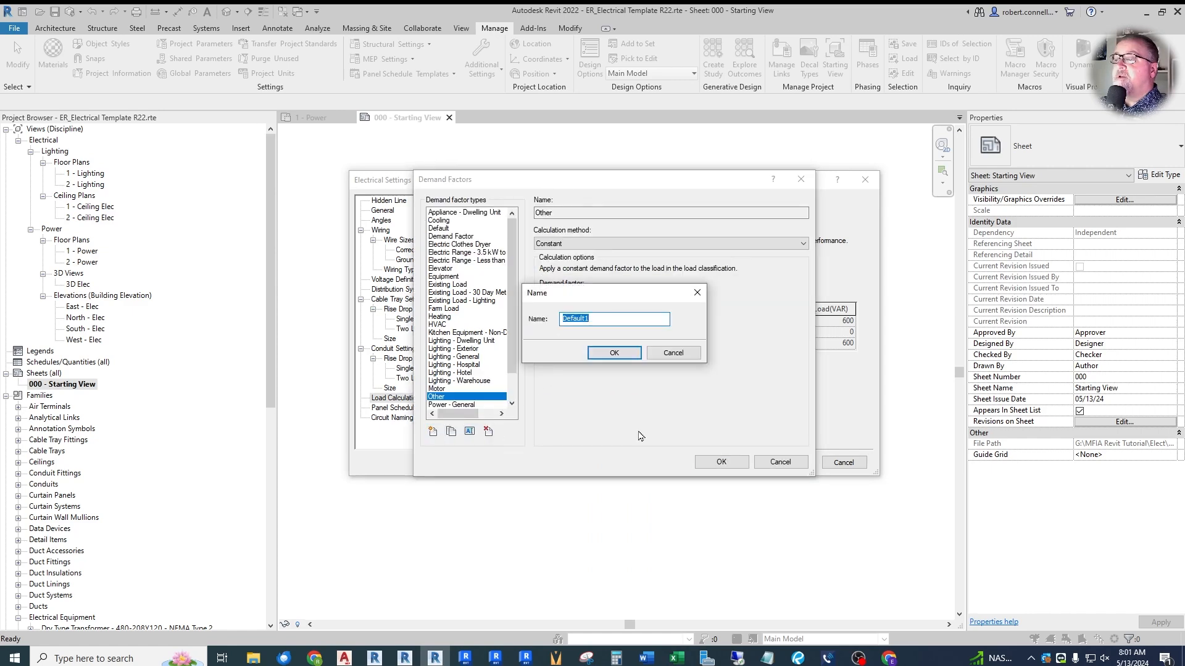
type("Continuous")
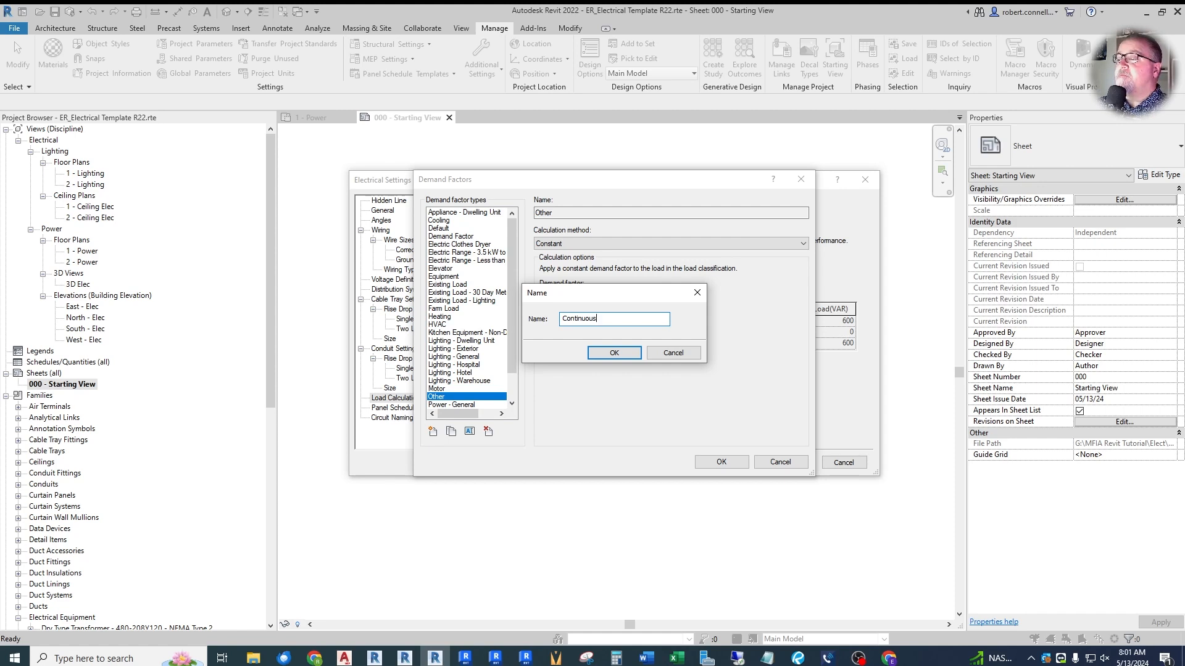
key("Return")
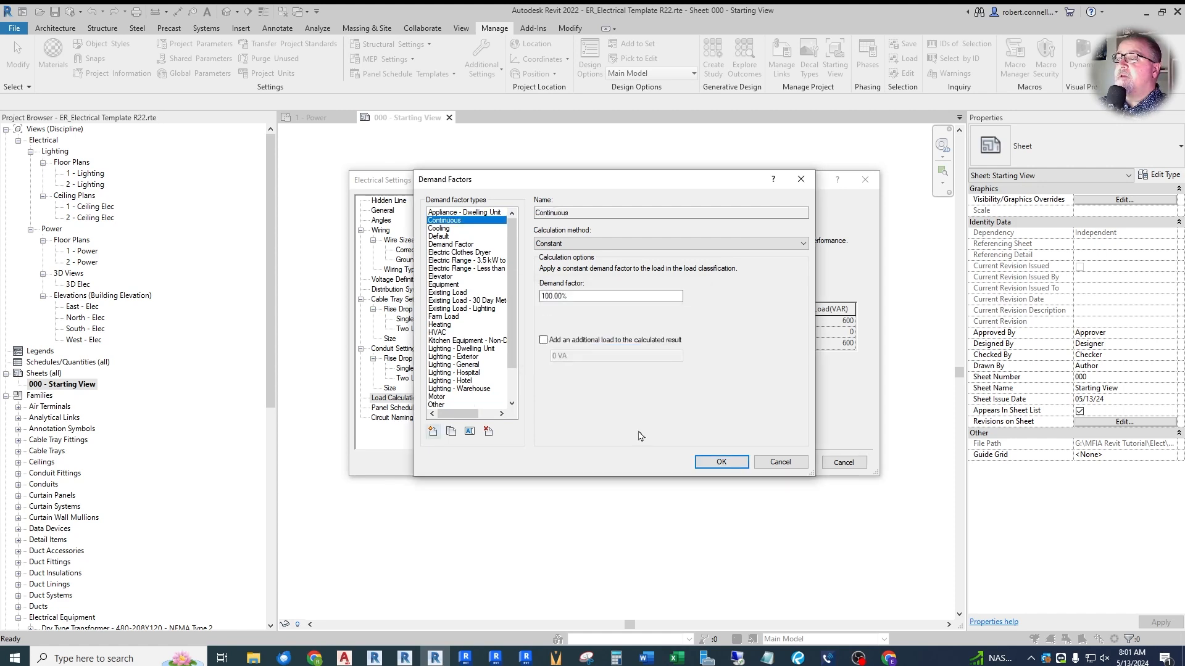
- Set the Continuous demand factor to 125% and apply it to the EV Charging load classification
left_click(576, 296)
type("1")
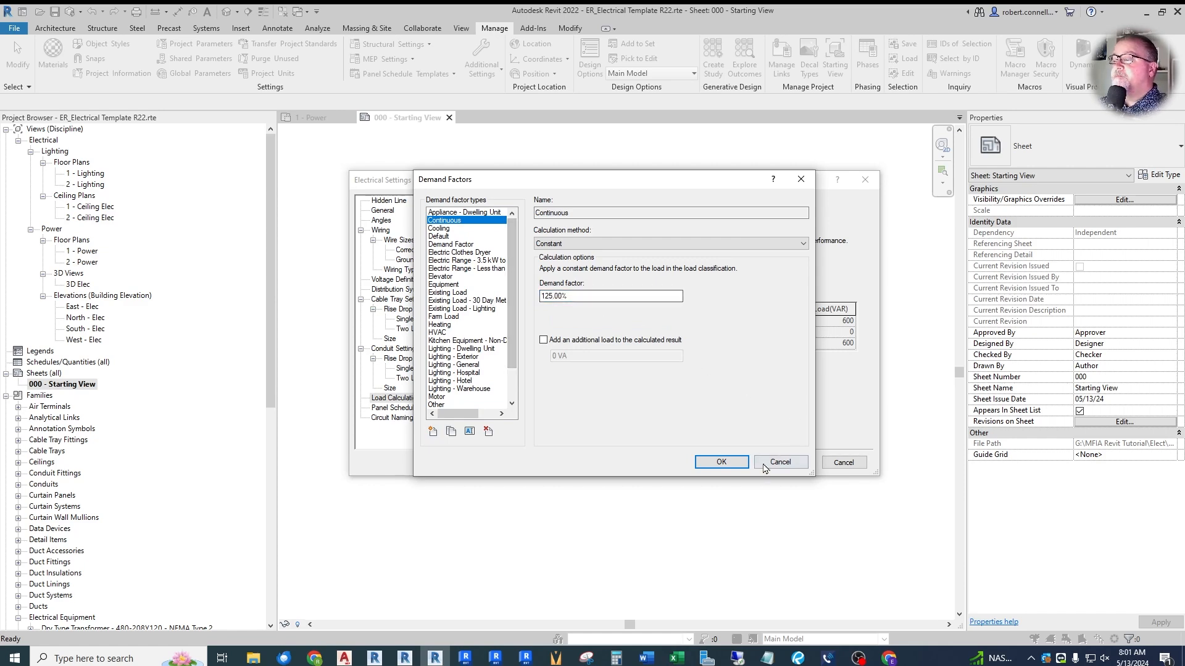
left_click(721, 462)
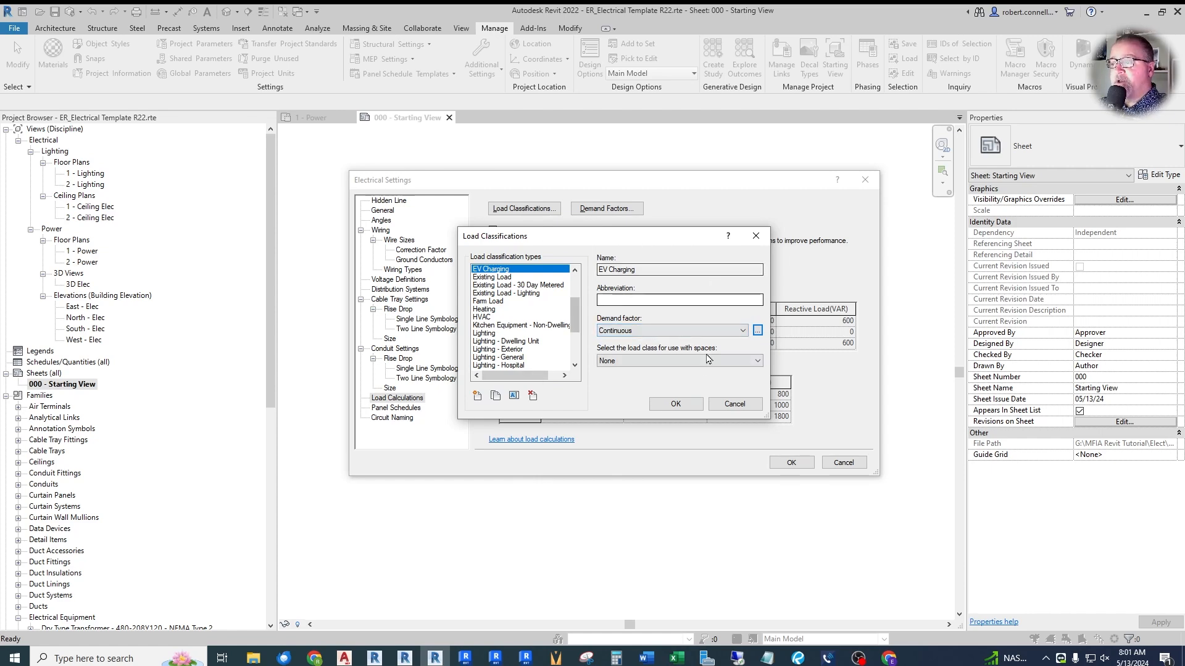
left_click(675, 404)
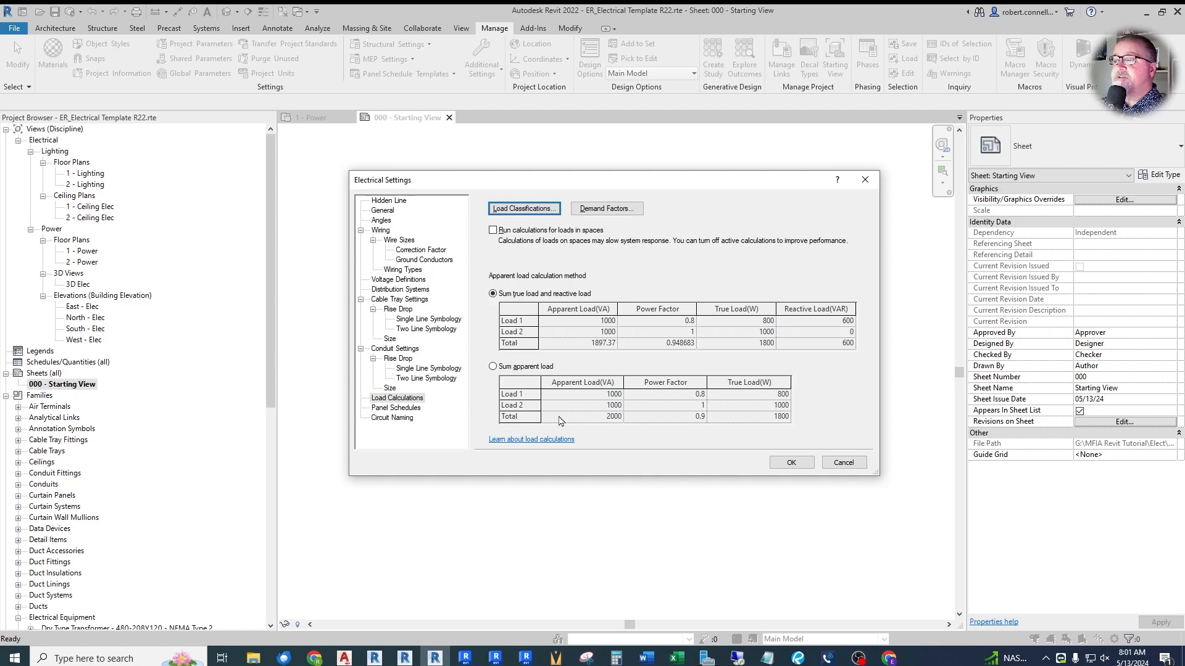
- In the panel schedule settings, set the space label to "Blank" and enable merging multi-poled circuits into a single cell
left_click(571, 276)
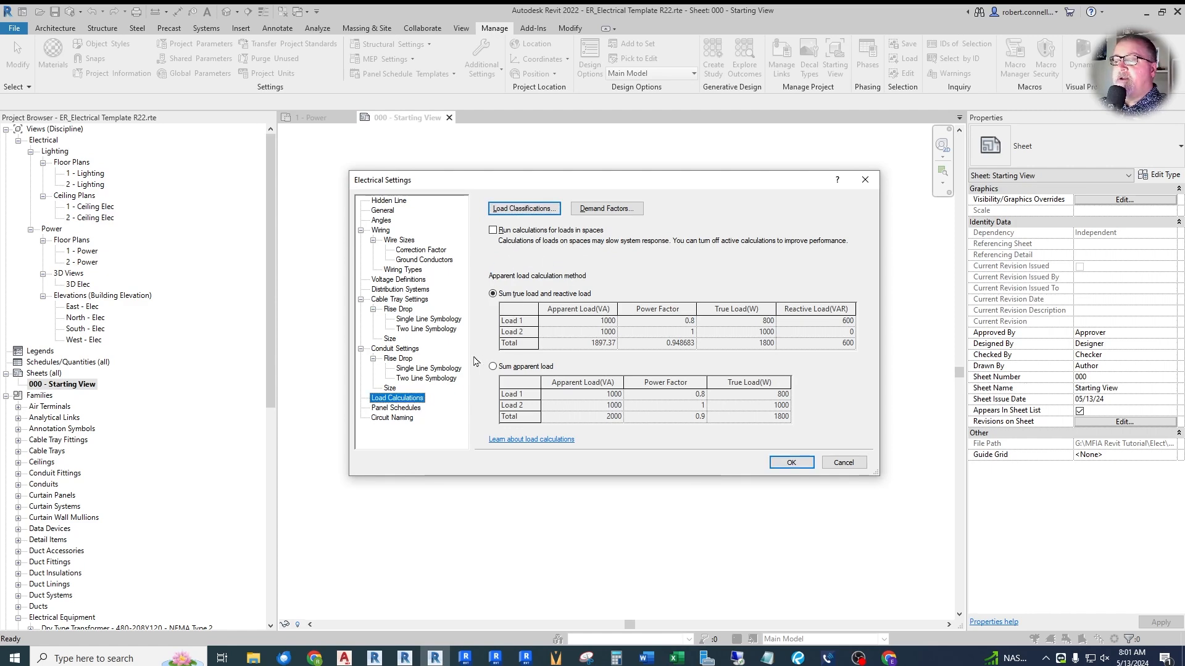
left_click(401, 407)
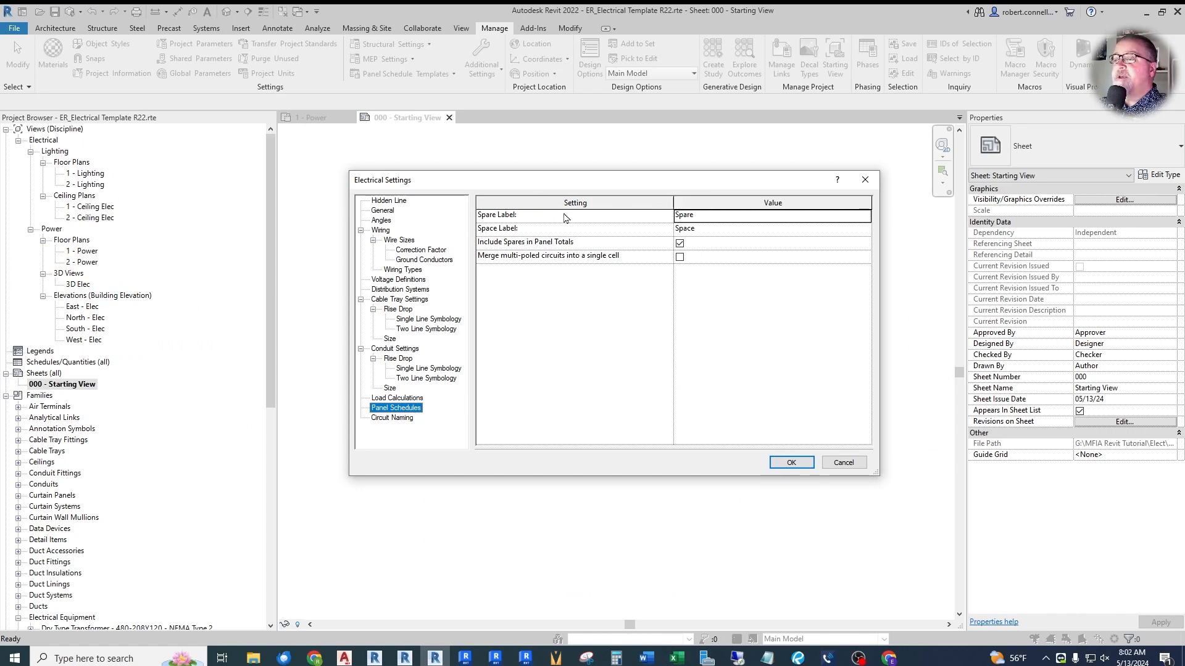
left_click(735, 232)
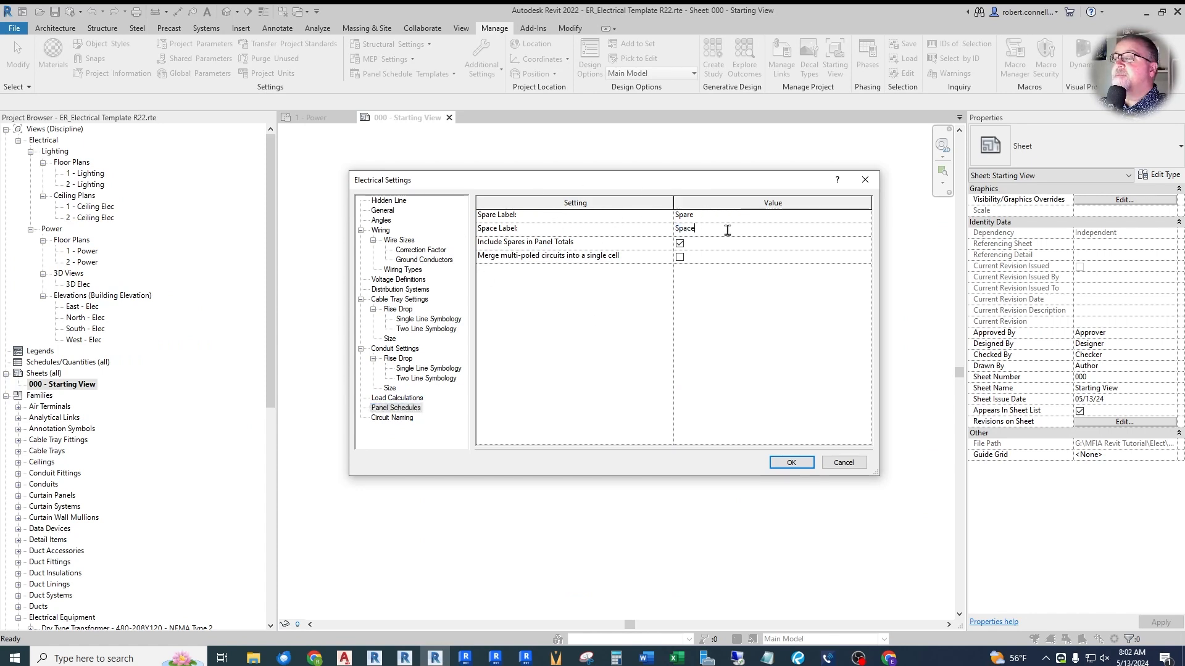
type("Blank")
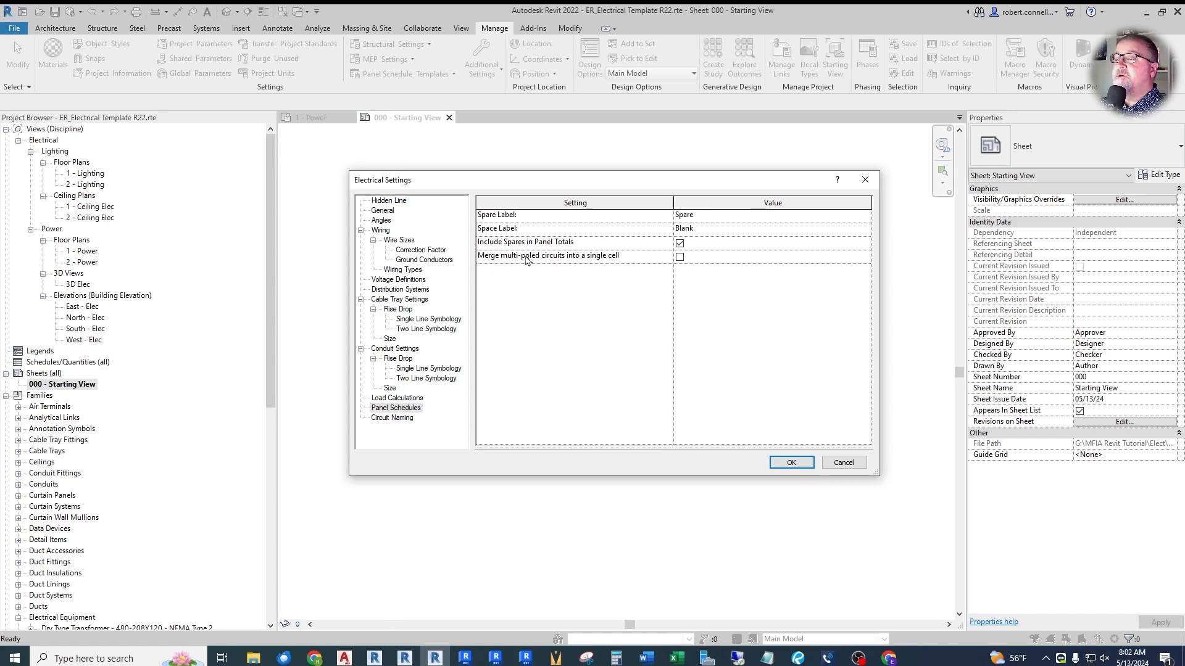
left_click(679, 256)
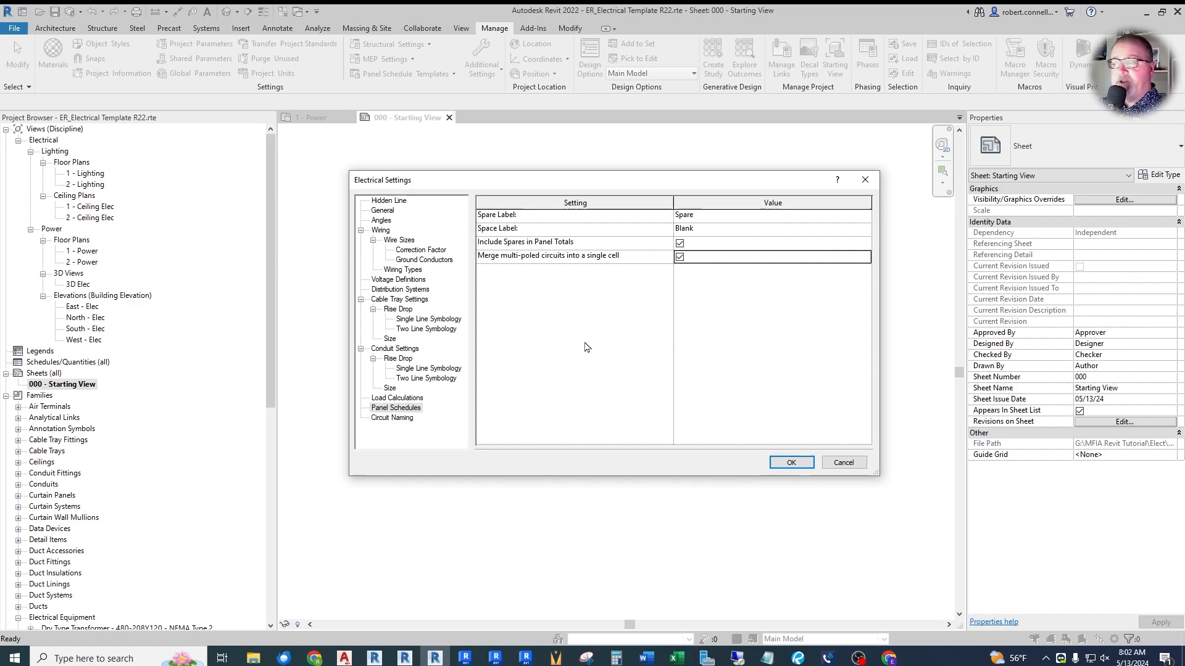
left_click(787, 465)
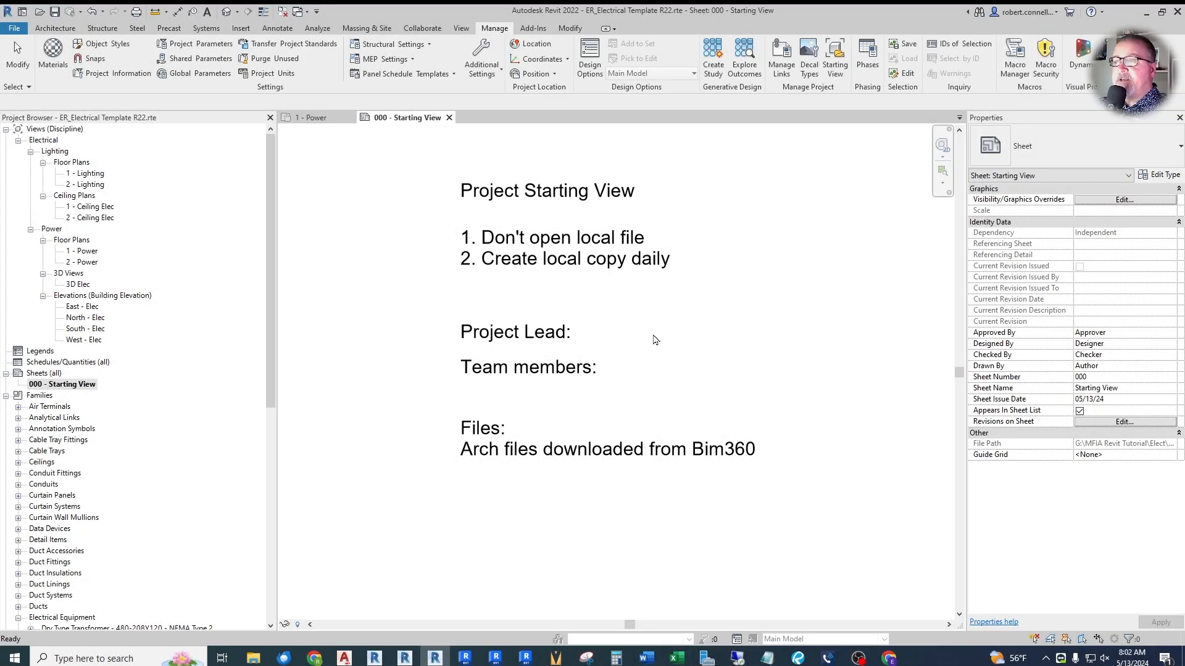
- Create a new line style named "ONE-LINE EXISTING" as a subcategory of Lines
left_click(487, 56)
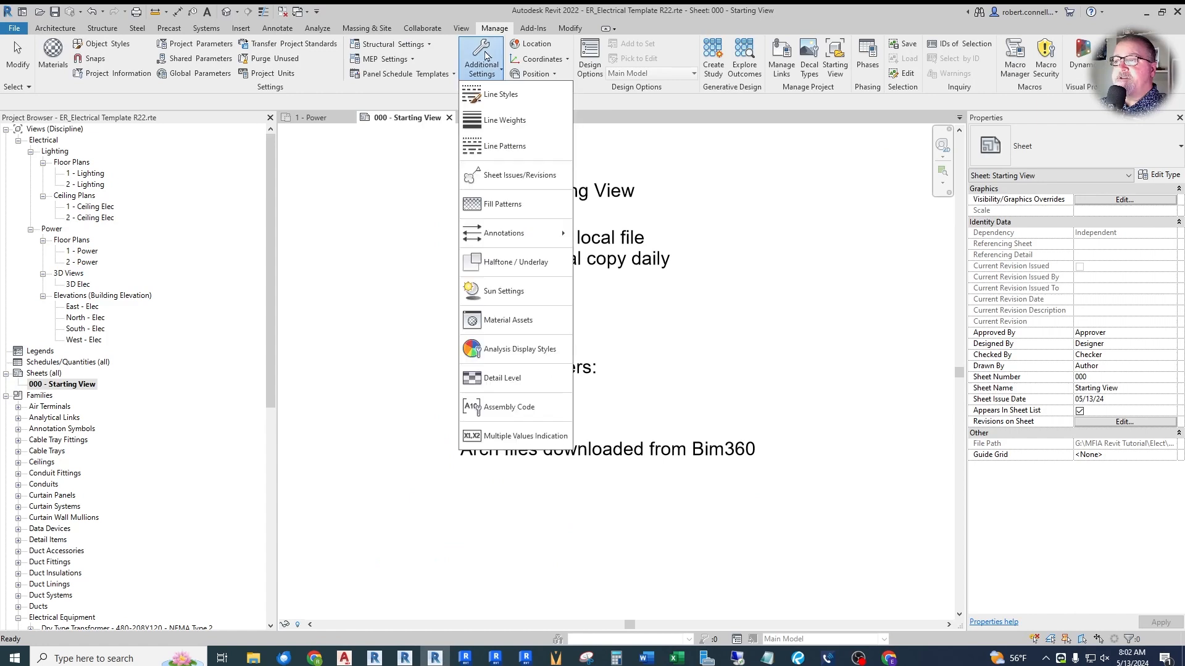
left_click(500, 98)
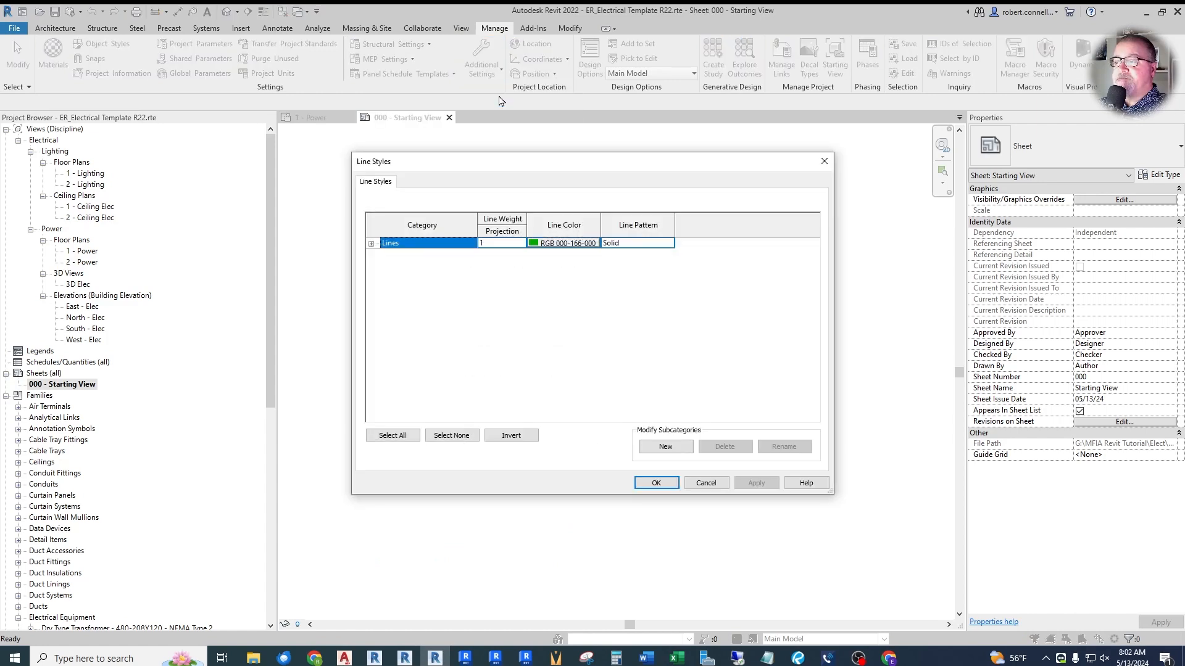
left_click(371, 244)
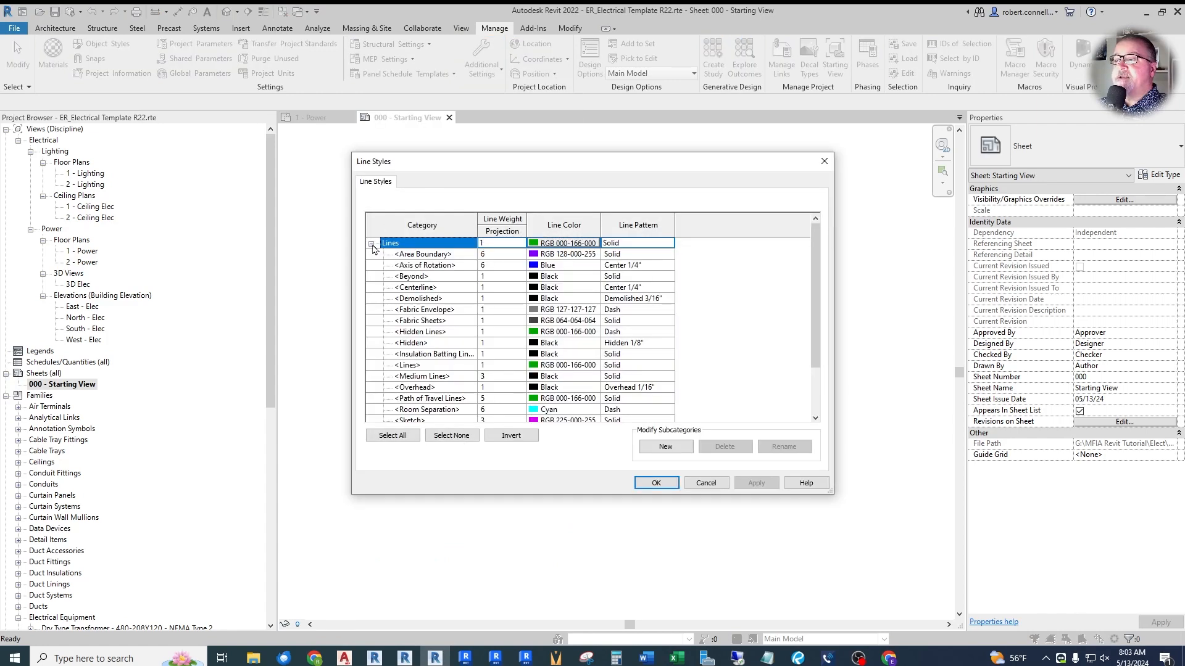
scroll(435, 259, "down", 1)
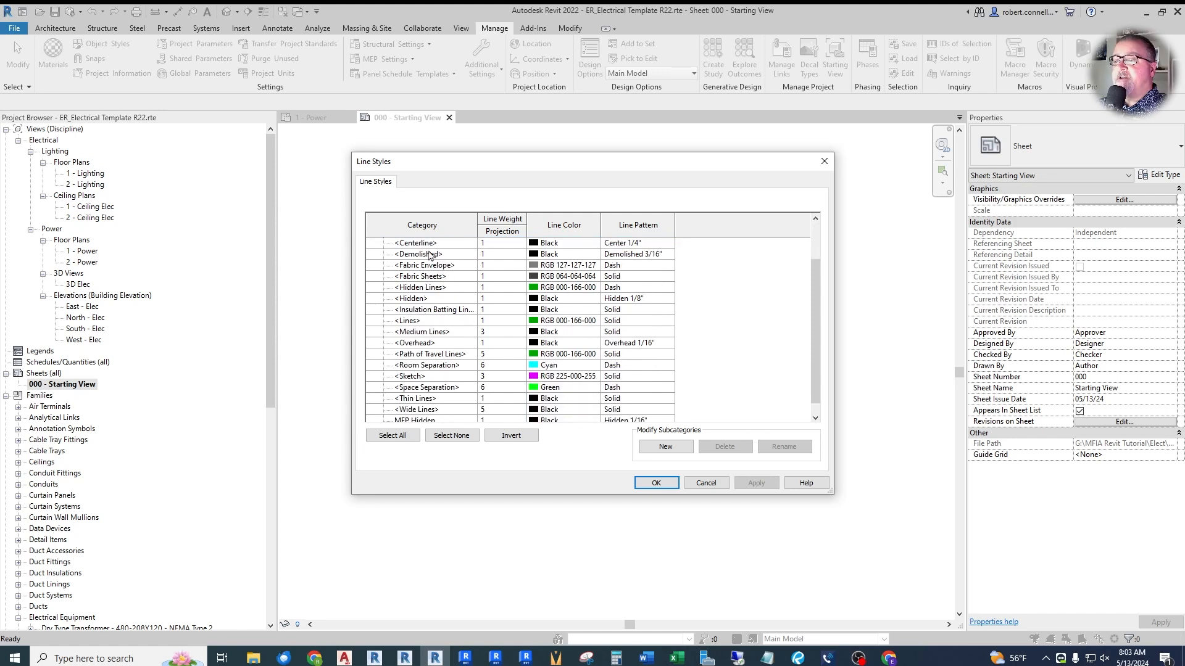
scroll(426, 305, "down", 1)
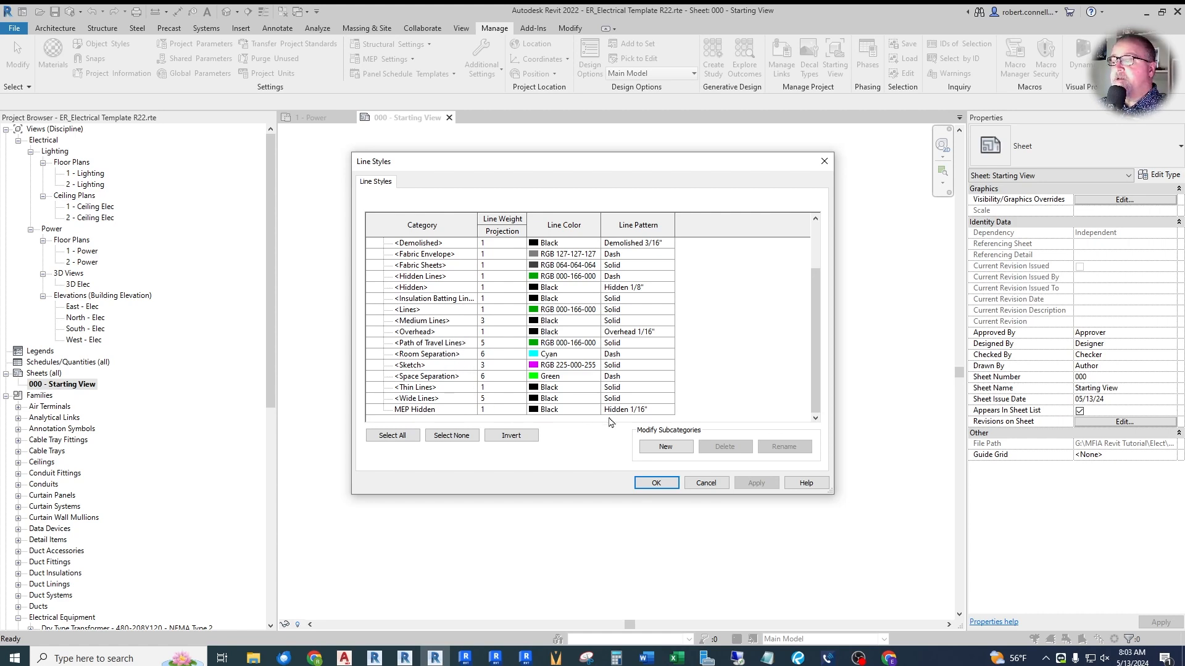
left_click(646, 452)
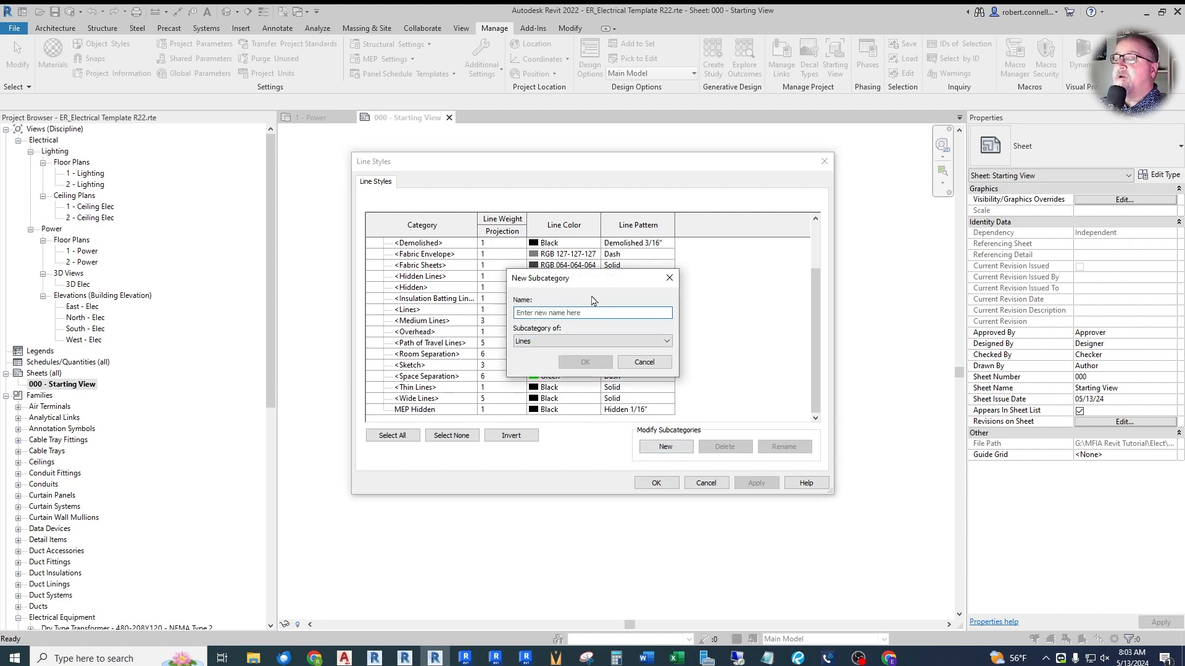
type("ONE-LINE EXISTING")
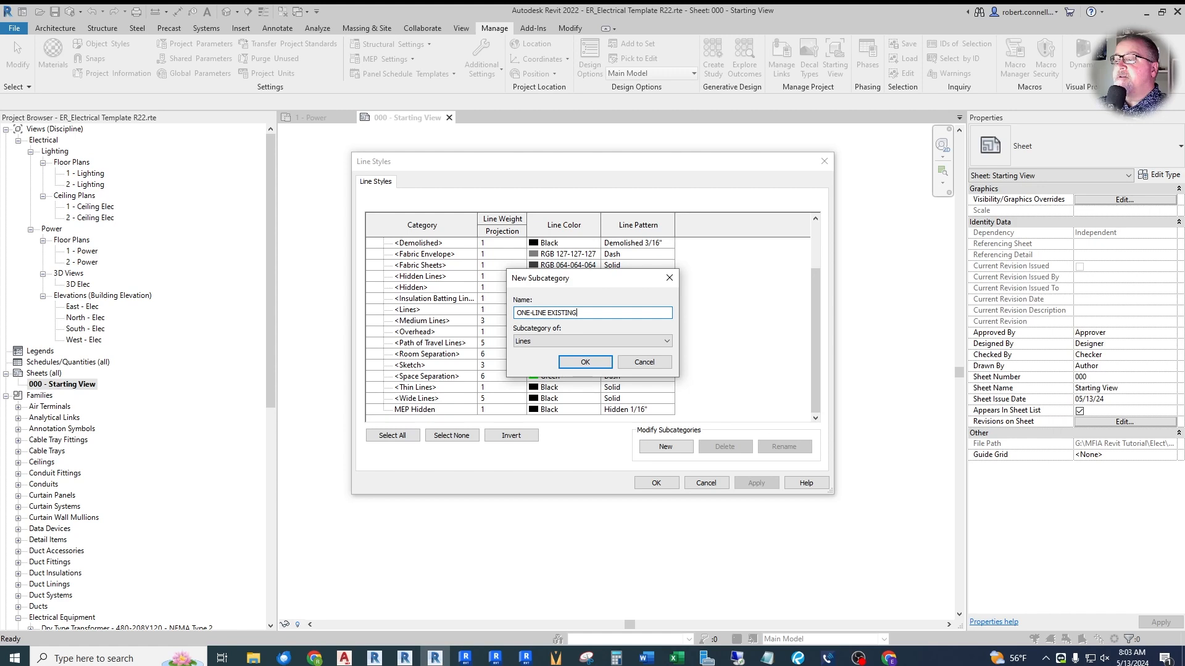
left_click(585, 362)
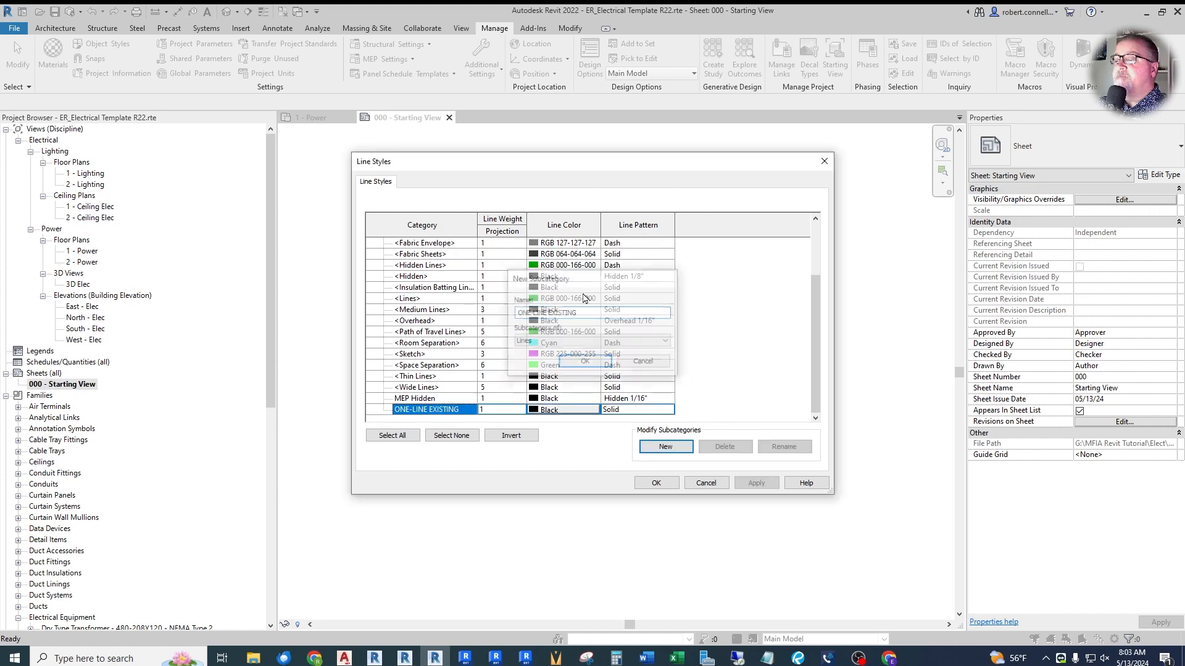
- Set the ONE-LINE EXISTING line style to line weight 4 with the Hidden 1/8" pattern and apply it
left_click(515, 410)
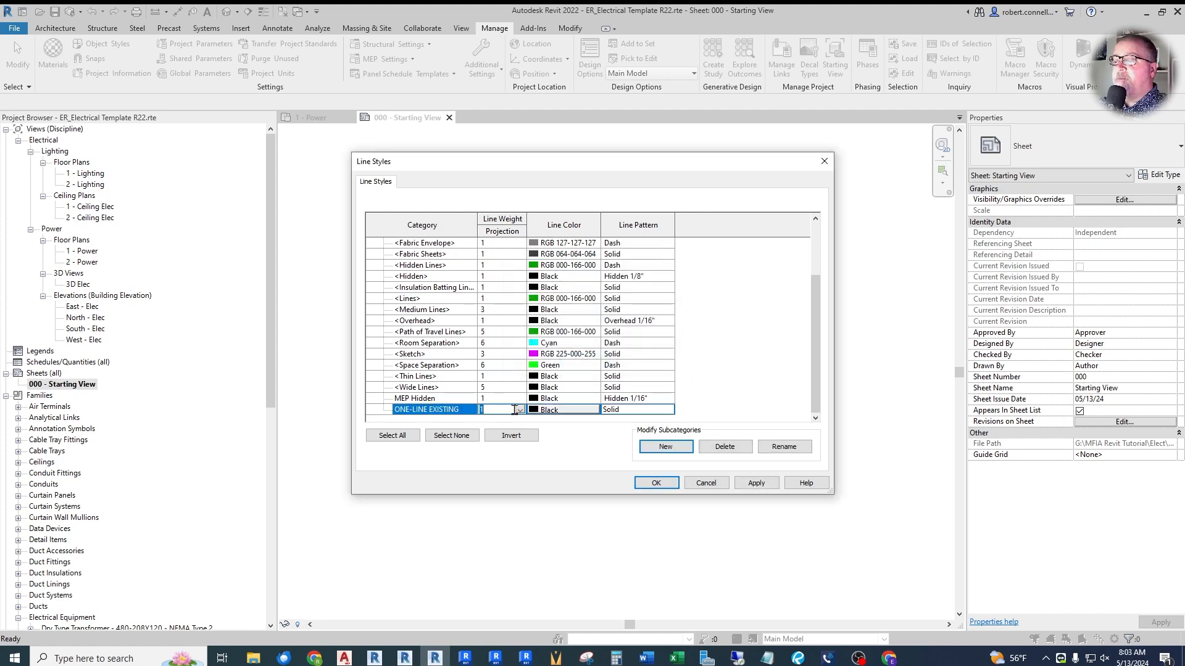
left_click(520, 411)
left_click(490, 448)
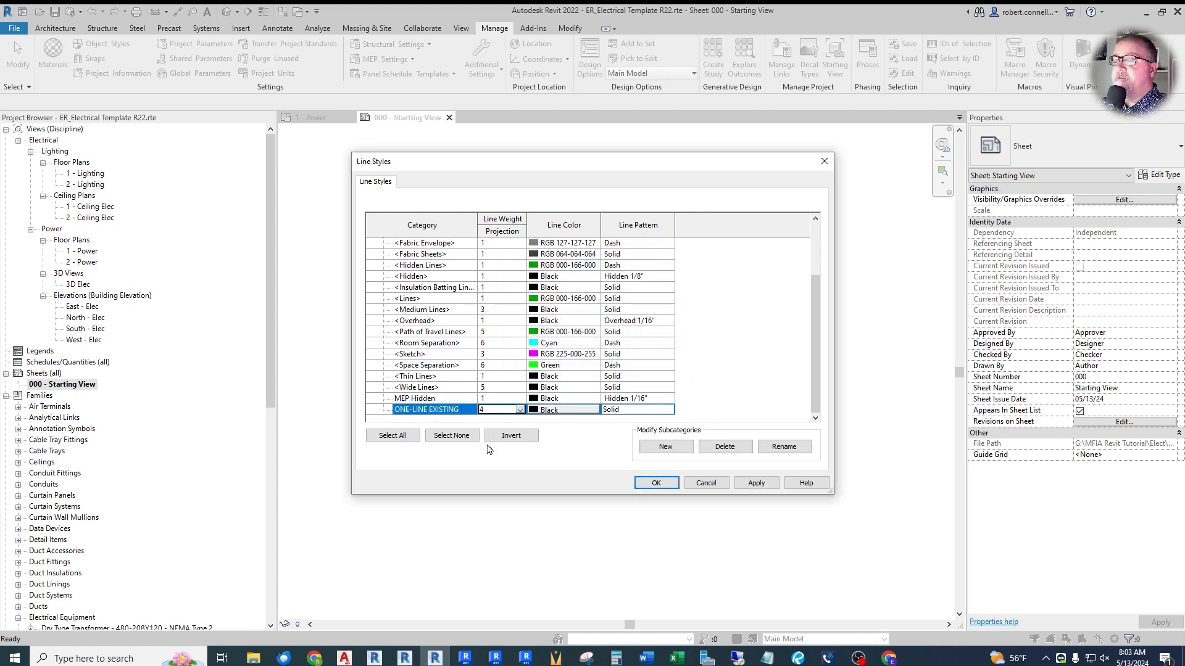
left_click(662, 410)
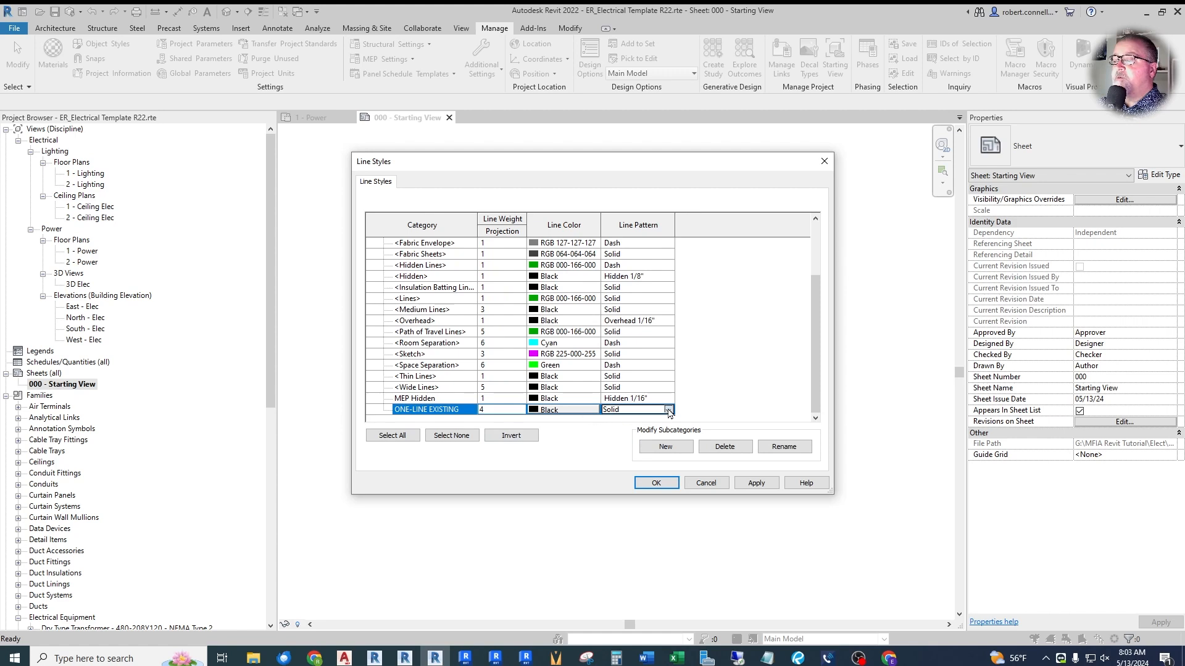
left_click(668, 410)
scroll(651, 450, "down", 3)
scroll(651, 450, "down", 4)
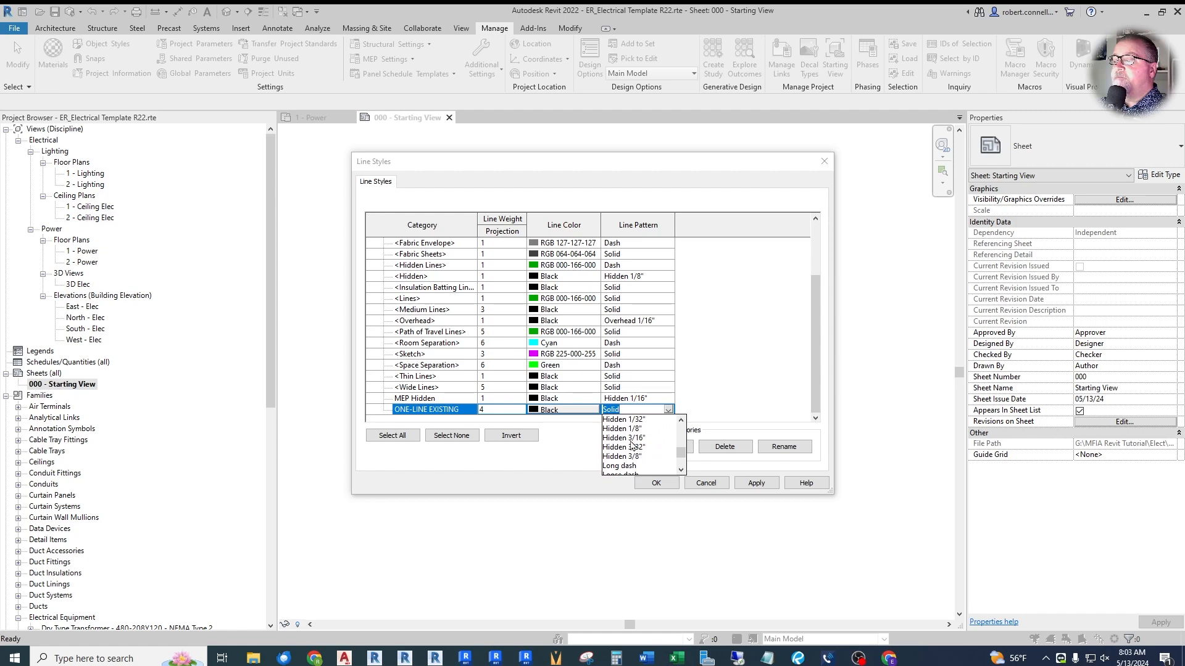
left_click(622, 429)
left_click(756, 483)
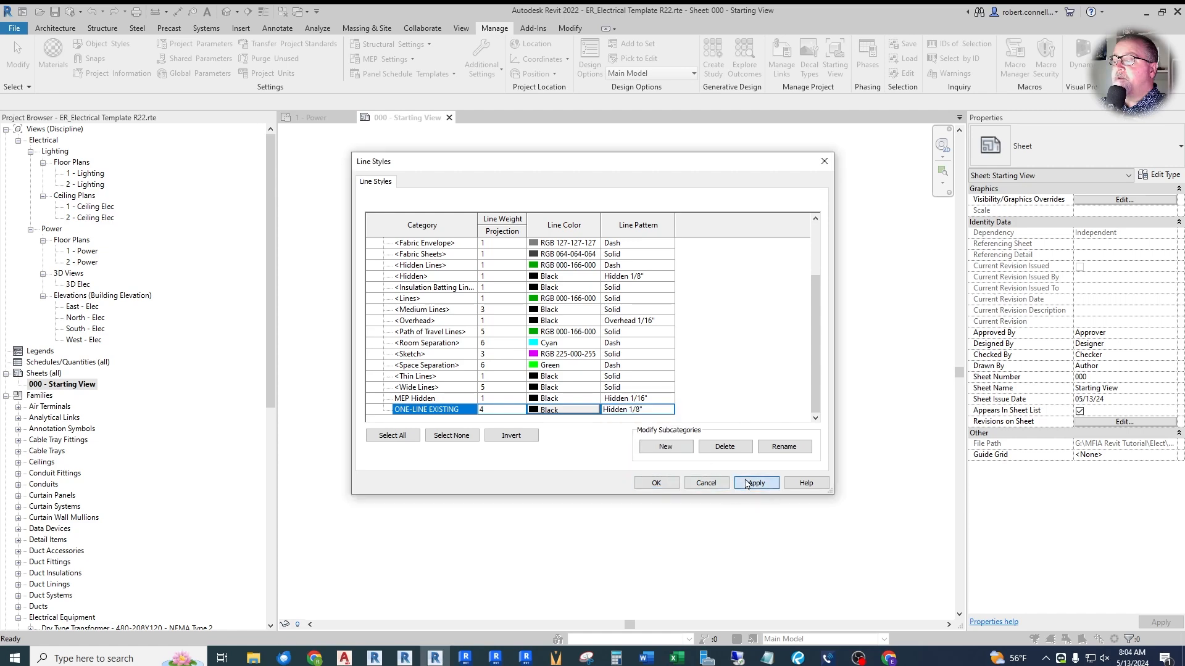
- Add another Lines subcategory named "ONE-LINE BUS"
scroll(487, 321, "down", 2)
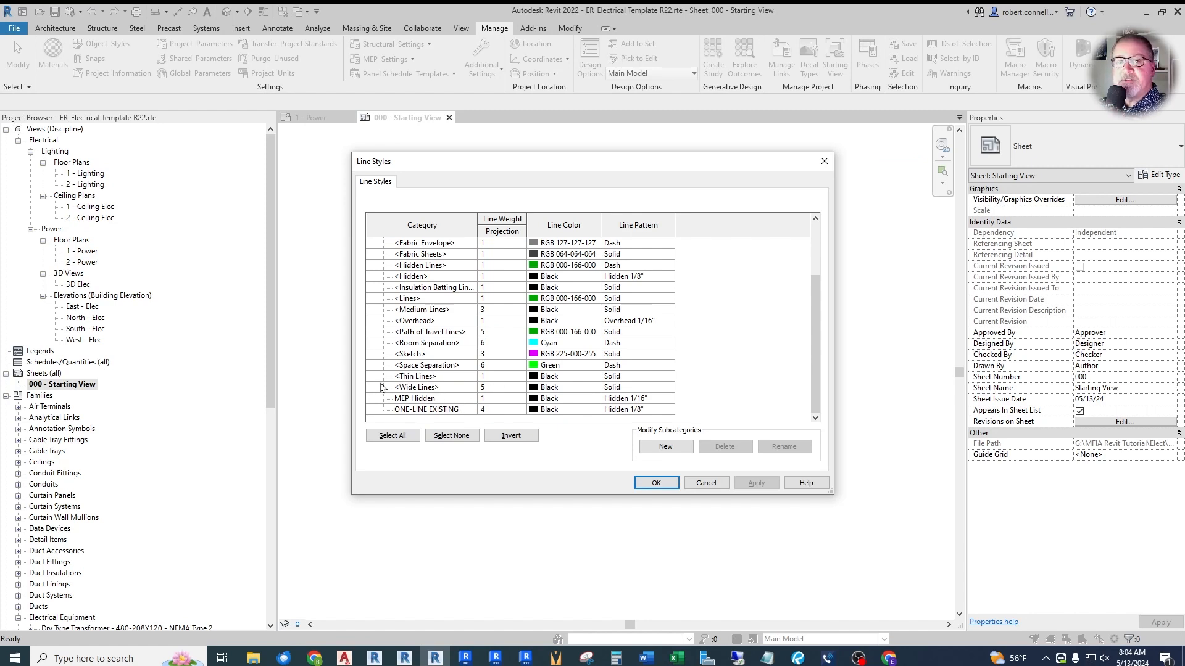
left_click(659, 447)
type("ONE")
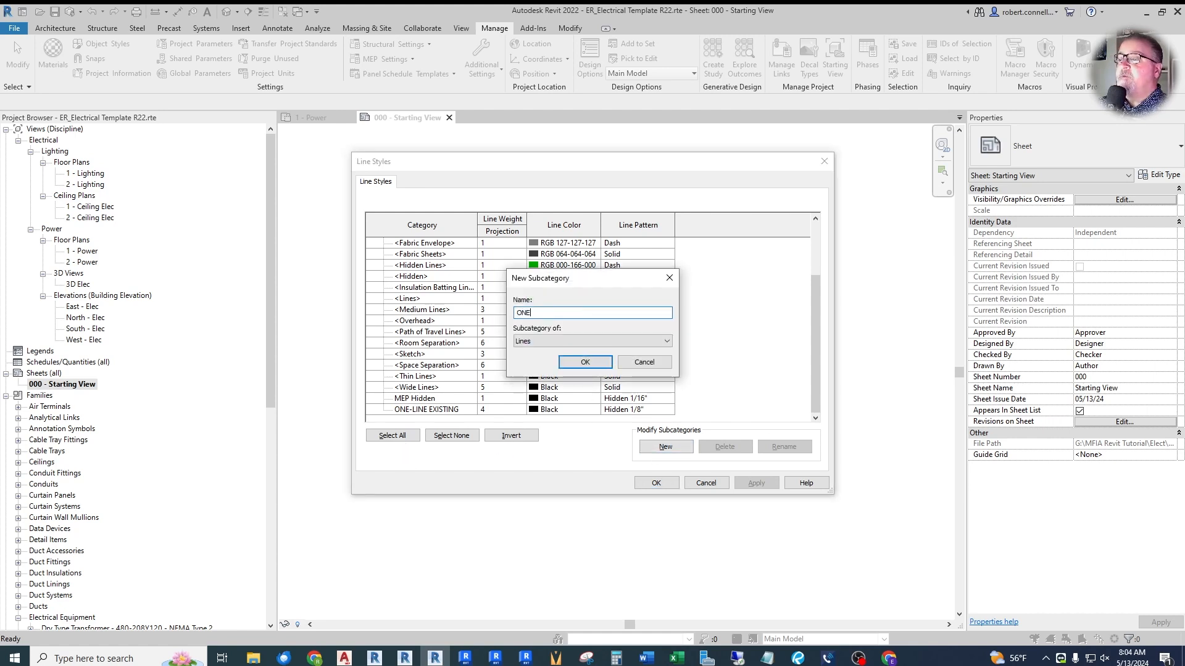
type("-LINE BUS")
left_click(602, 364)
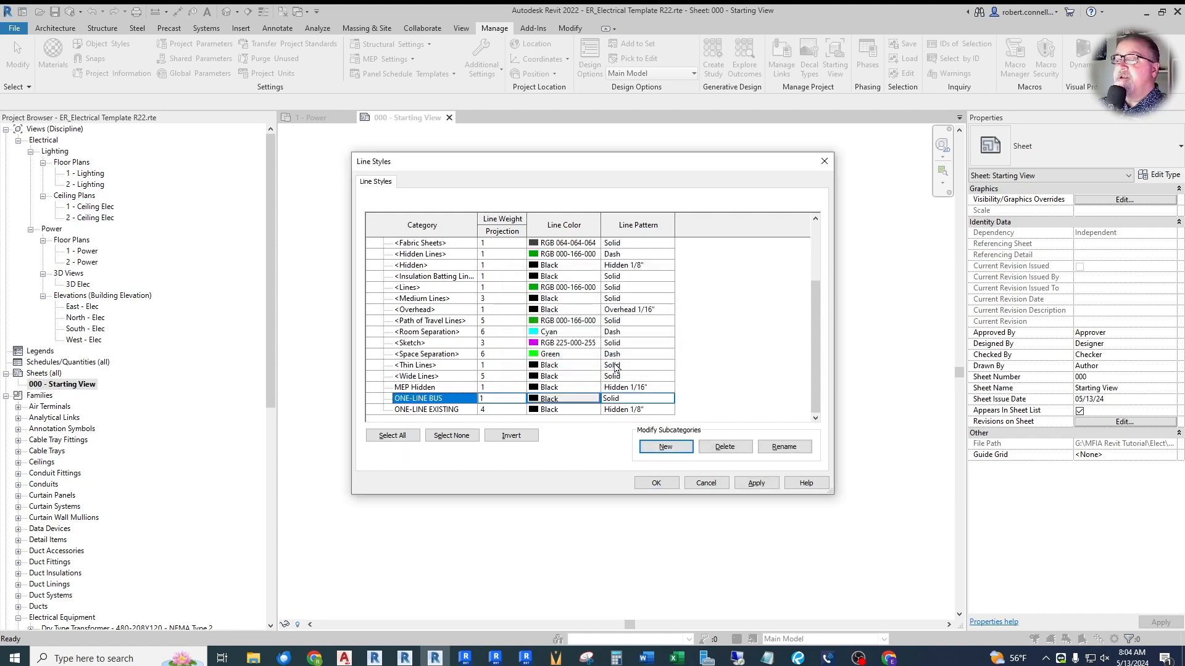
- Set the ONE-LINE BUS line weight to 10 and apply the change
left_click(518, 399)
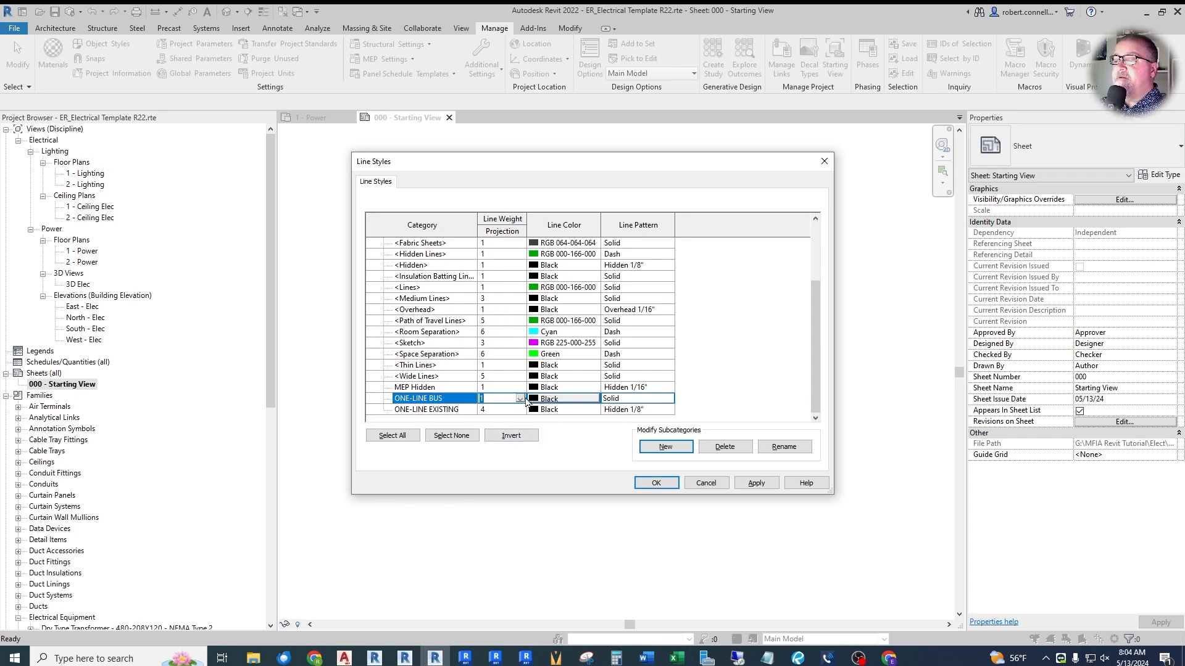
left_click(521, 398)
left_click(520, 459)
left_click(520, 459)
left_click(521, 459)
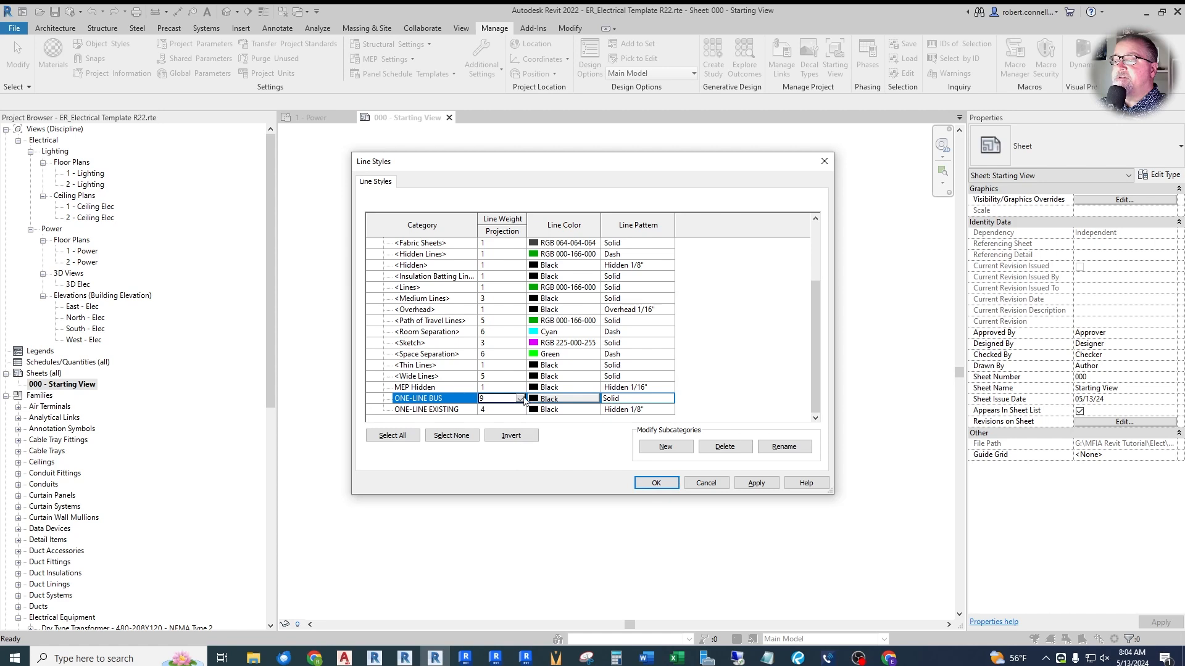
left_click(520, 459)
left_click(496, 460)
left_click(754, 484)
left_click(656, 483)
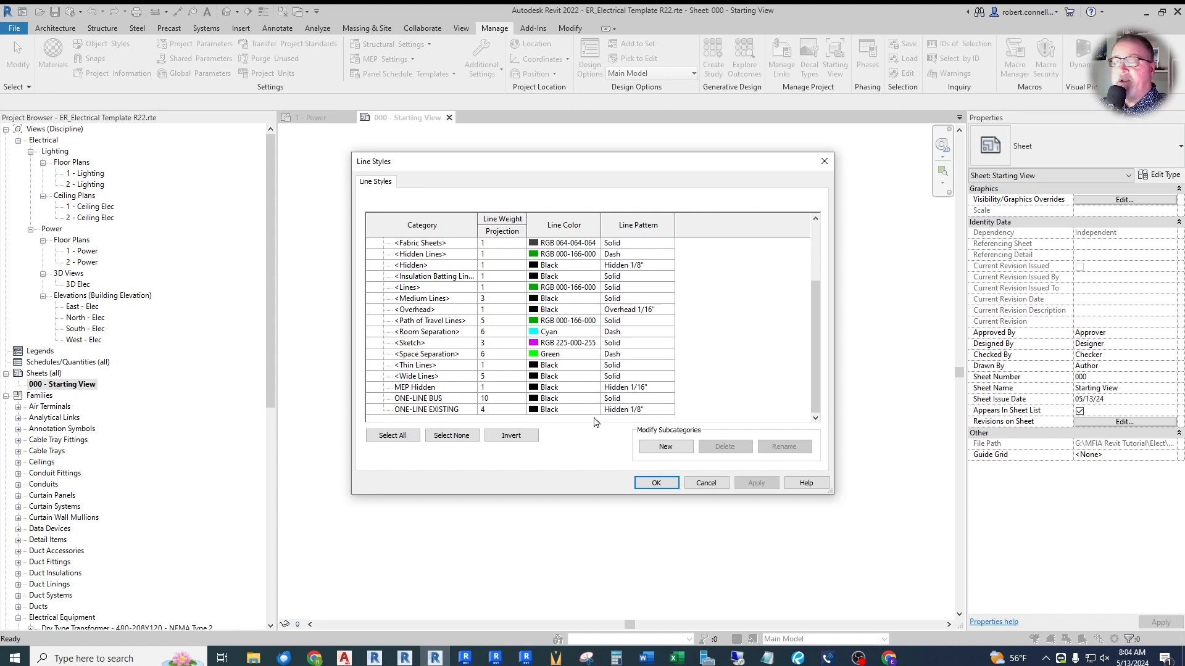
- Create a line style named "RED", give it the red line color, and accept the line style changes
left_click(665, 447)
type("RED")
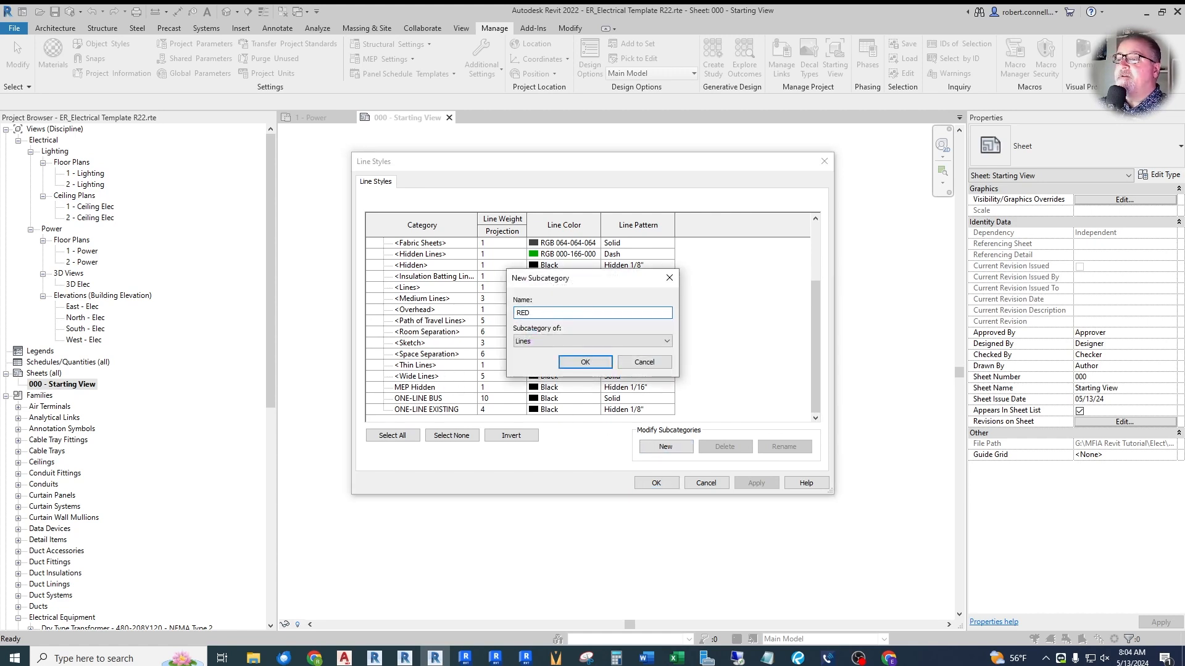
key("Return")
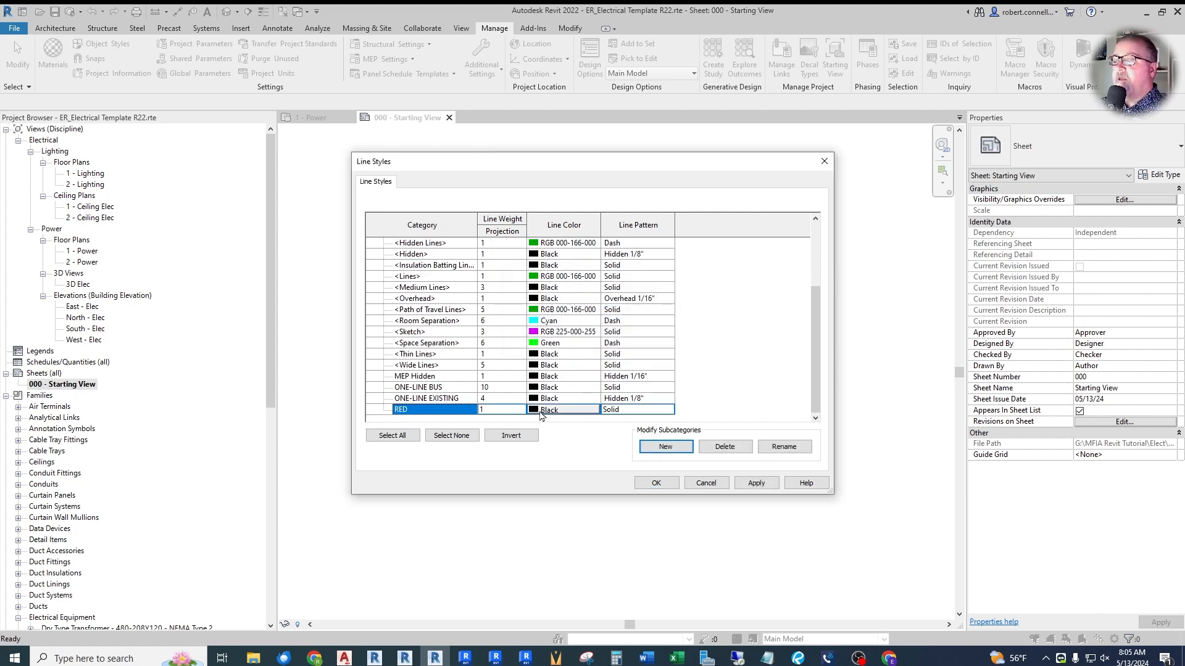
left_click(593, 414)
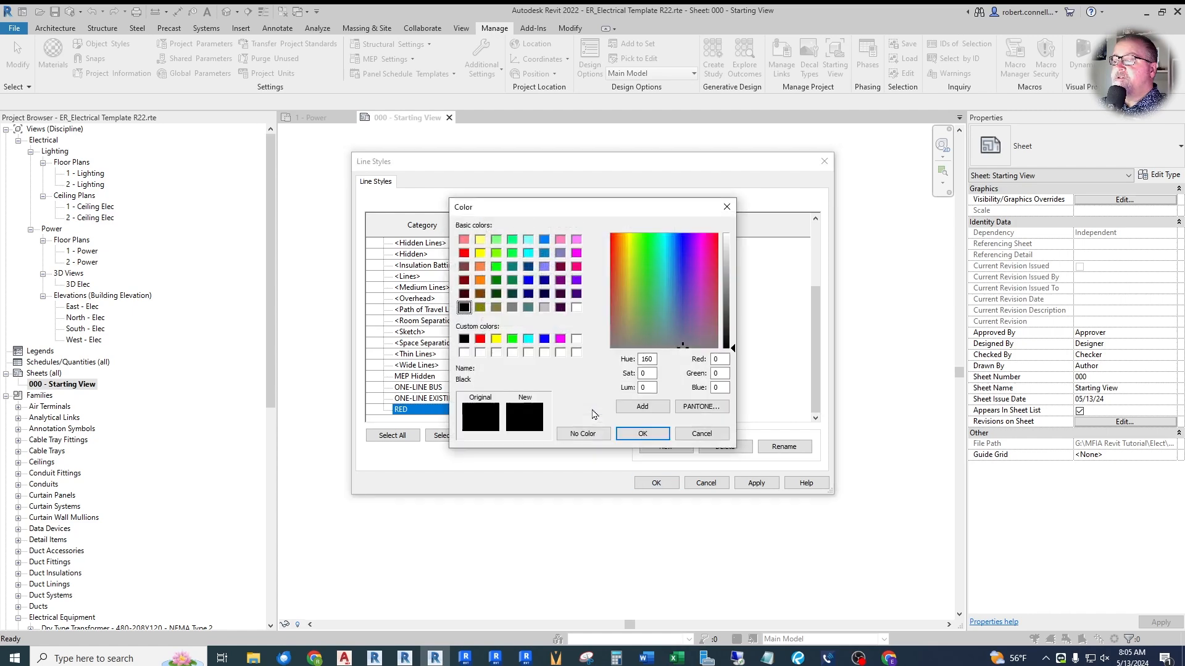
left_click(480, 338)
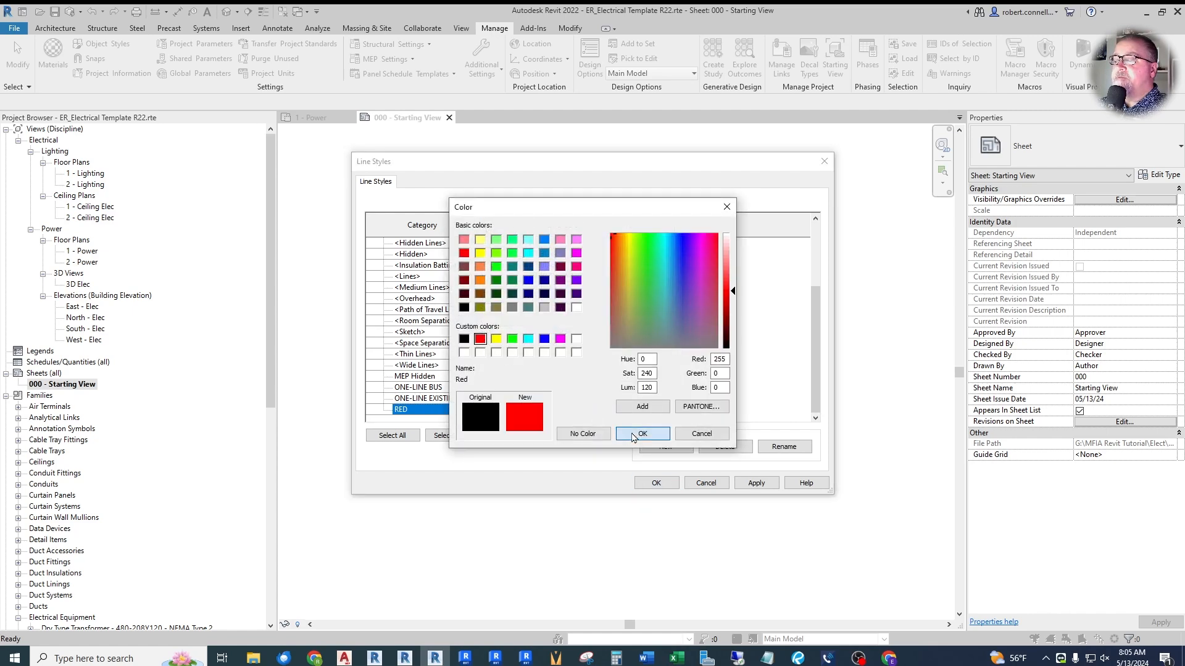
left_click(642, 433)
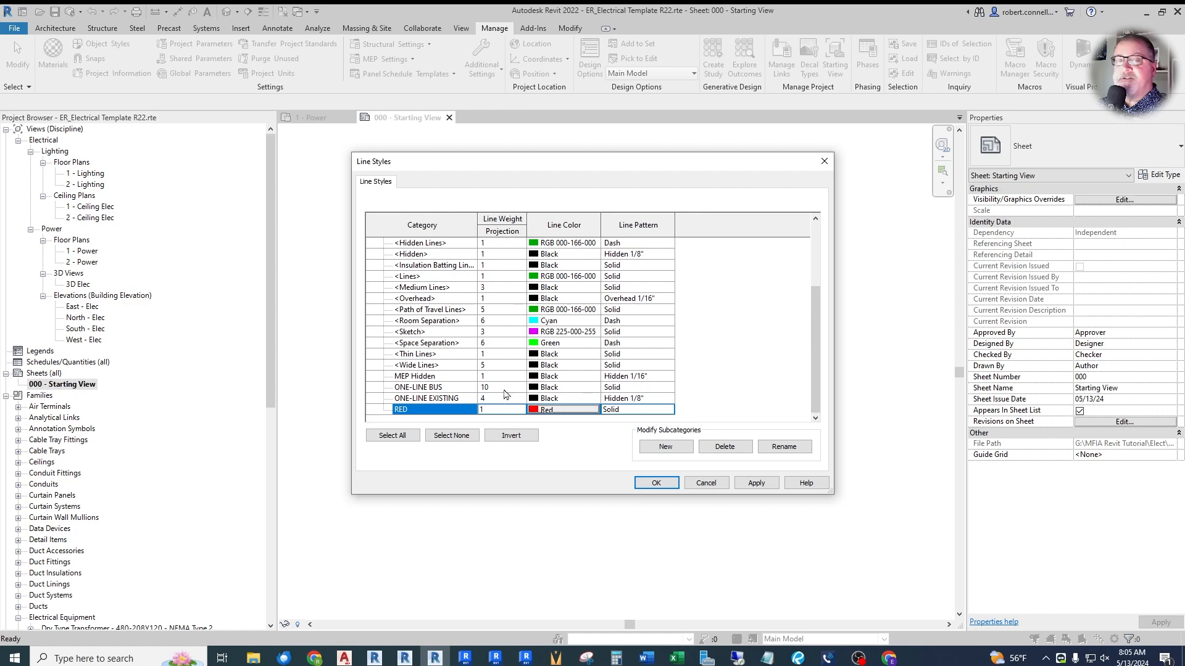
key("Return")
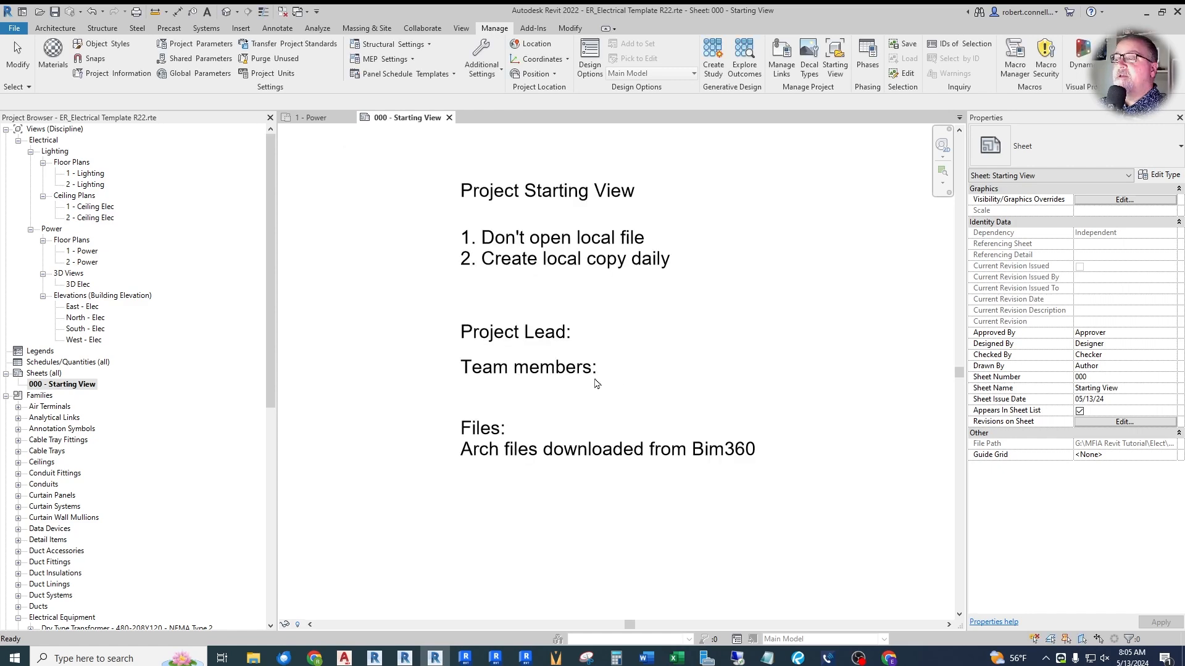
- Set the halftone brightness to 70 in the project's halftone and underlay settings
left_click(493, 74)
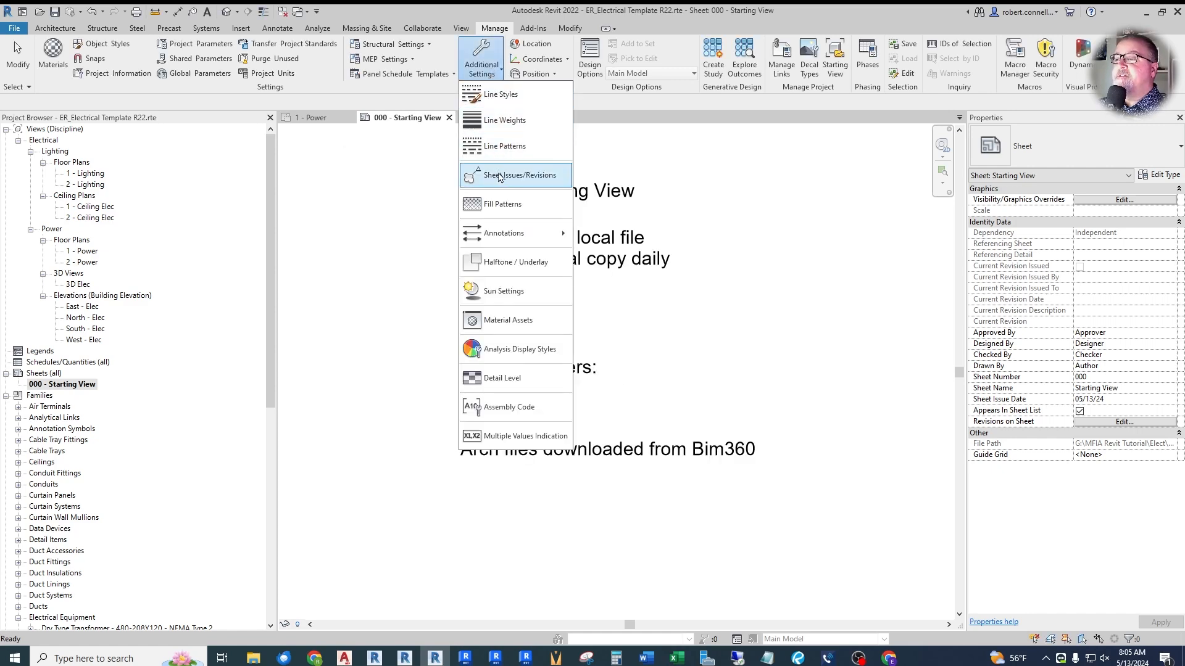
left_click(505, 267)
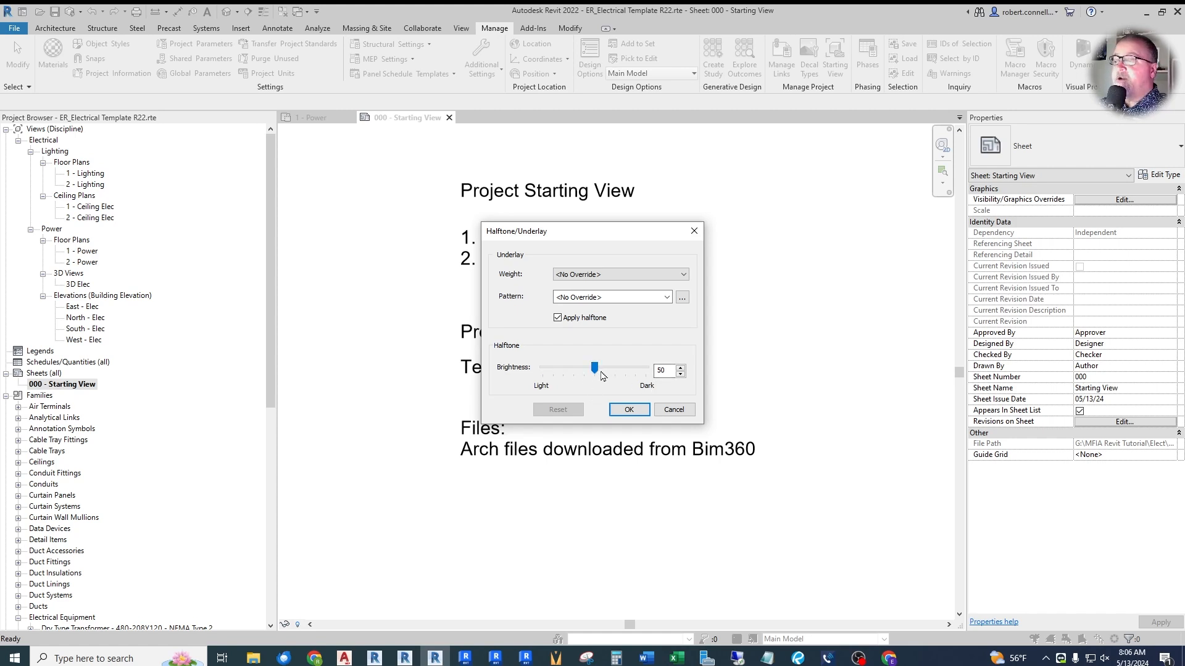
double_click(662, 370)
type("70")
left_click(629, 409)
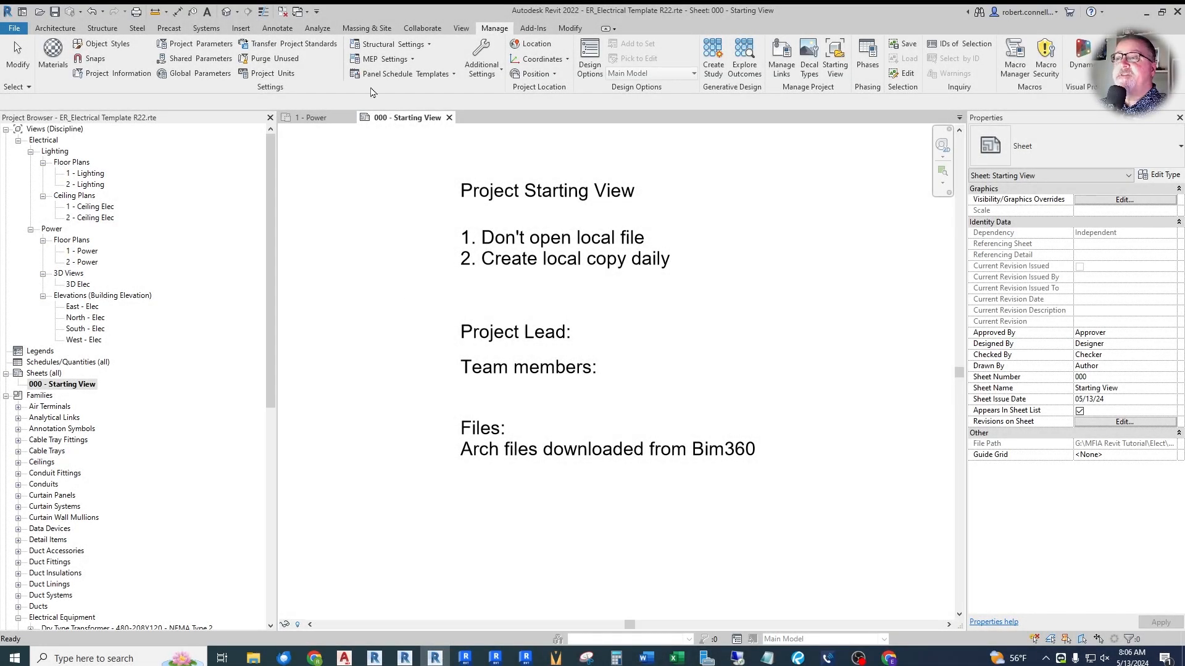
- Open the project's object styles and look through the model object and annotation object categories
left_click(105, 44)
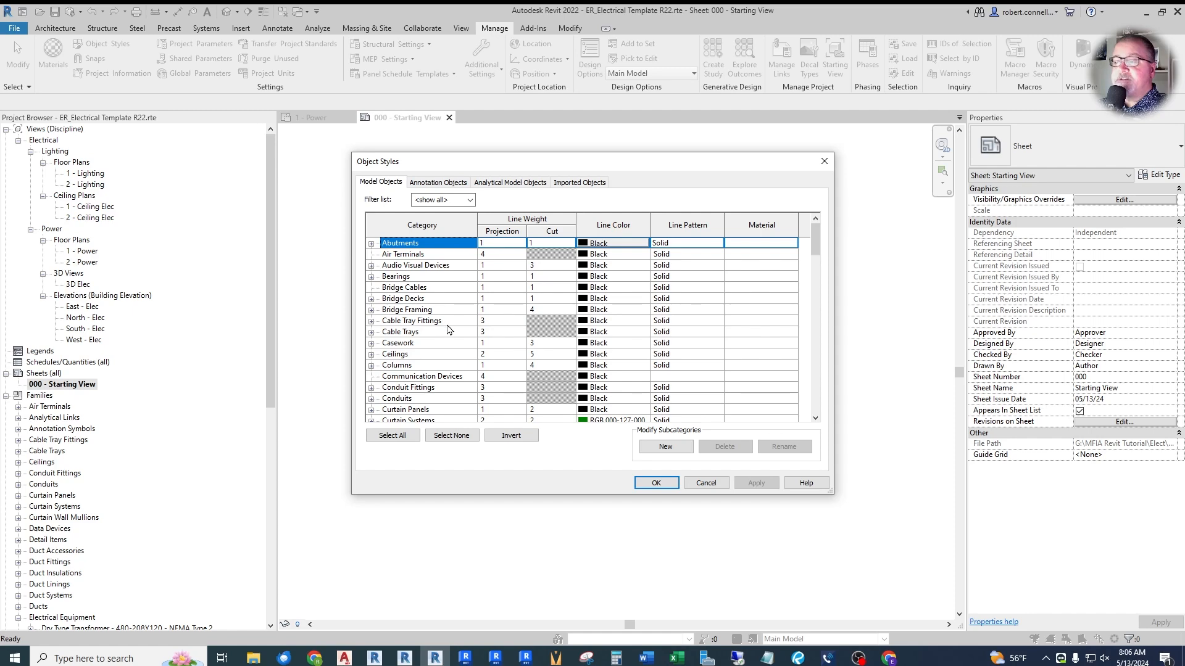
scroll(447, 329, "down", 3)
scroll(448, 308, "up", 2)
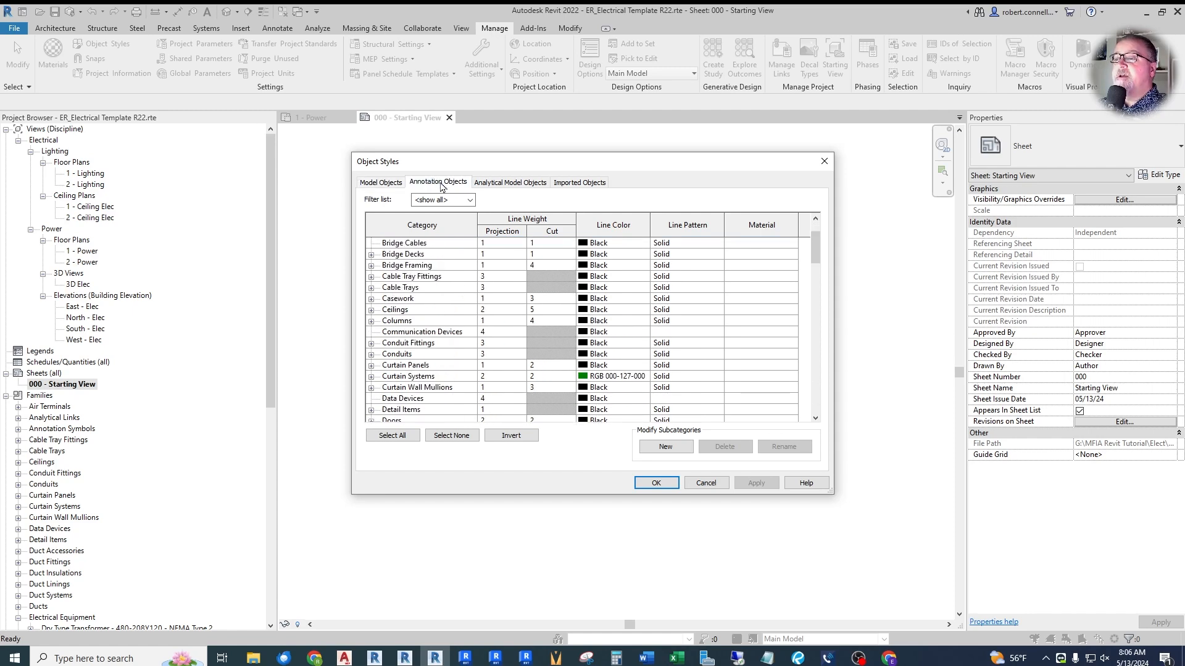
left_click(442, 184)
scroll(435, 312, "down", 3)
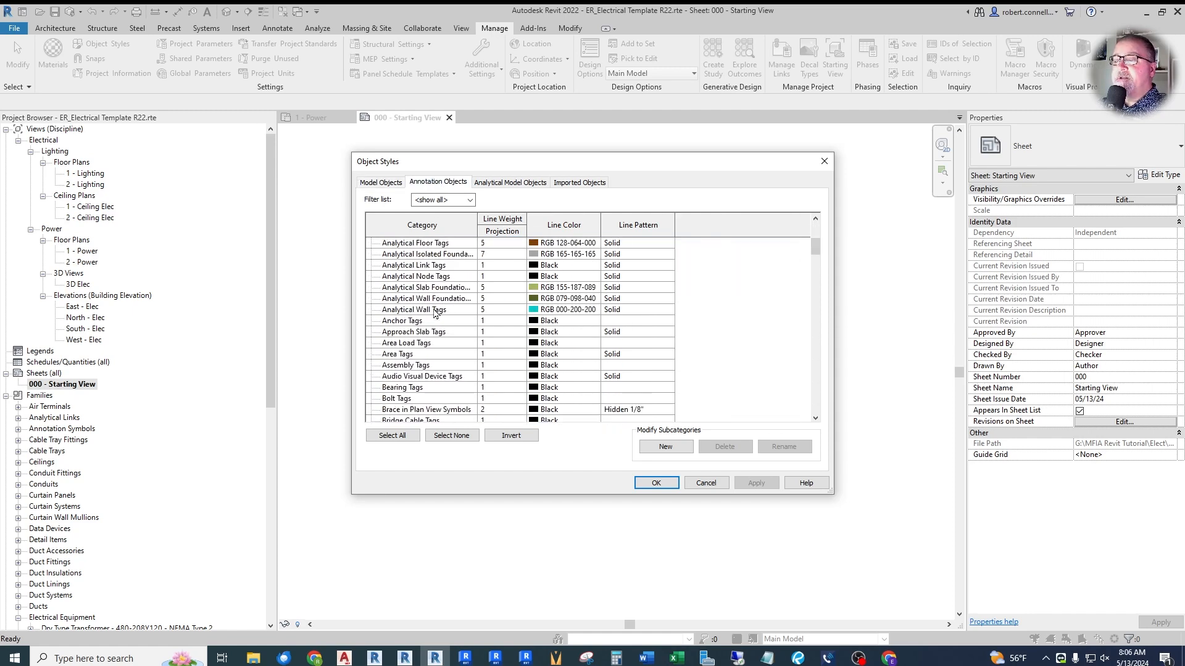
scroll(435, 312, "down", 1)
scroll(439, 353, "up", 5)
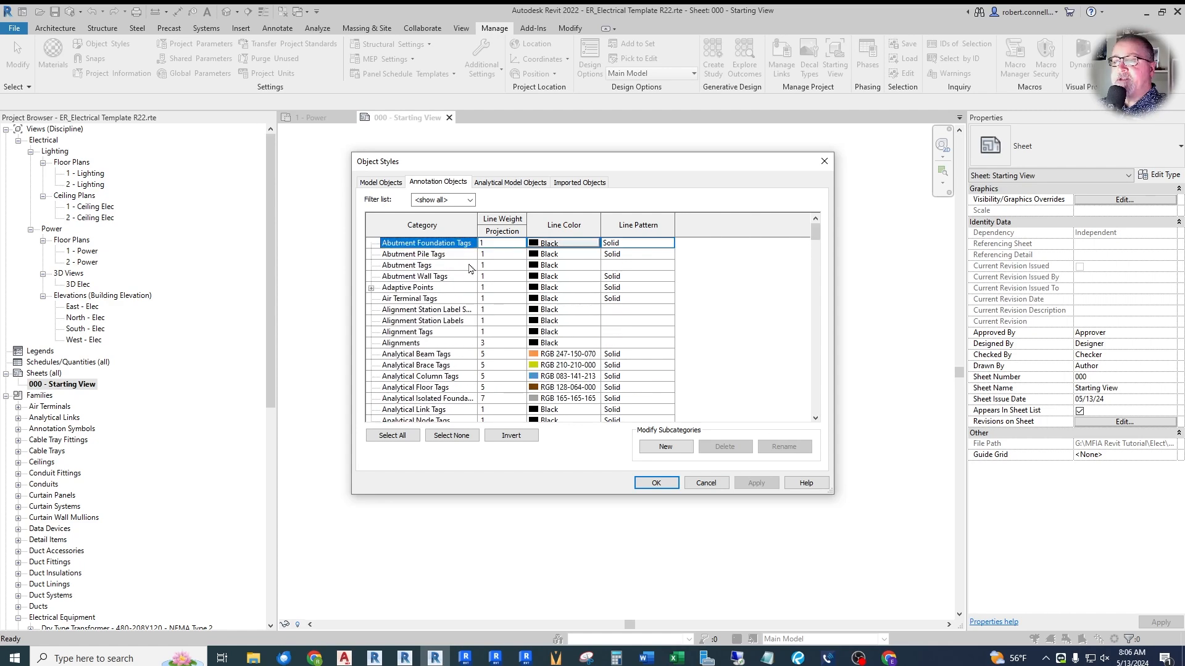
- Set the Generic Annotations projection line weight to 4 in the annotation object styles, apply it and accept the changes
scroll(432, 333, "down", 8)
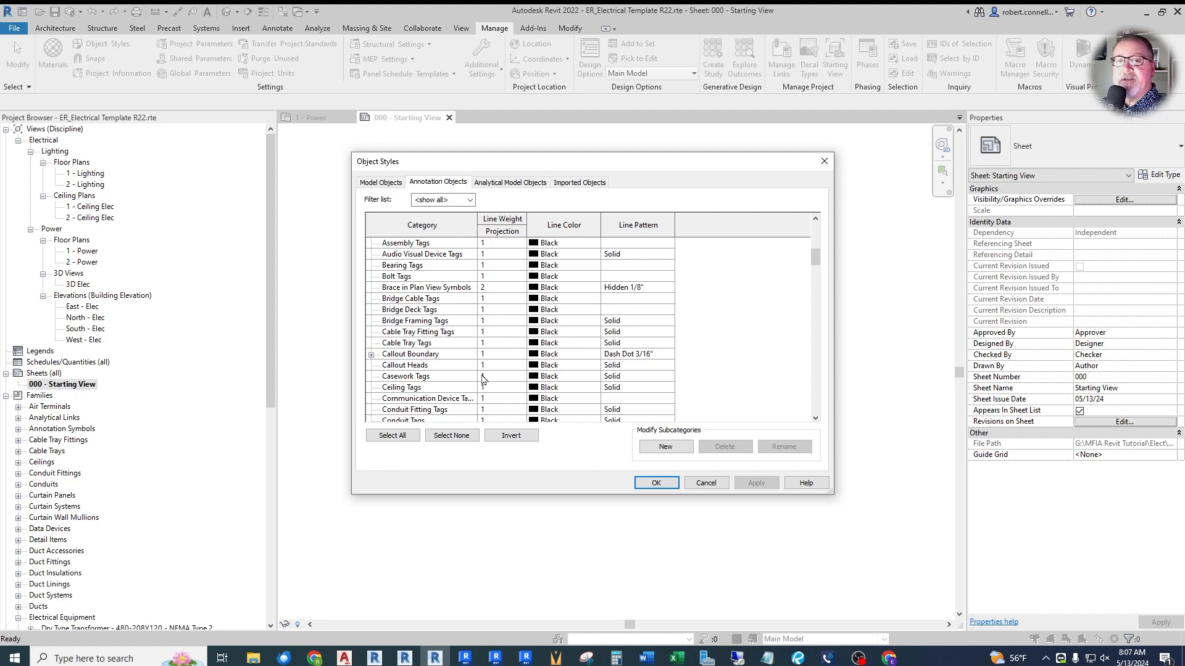
scroll(457, 345, "down", 2)
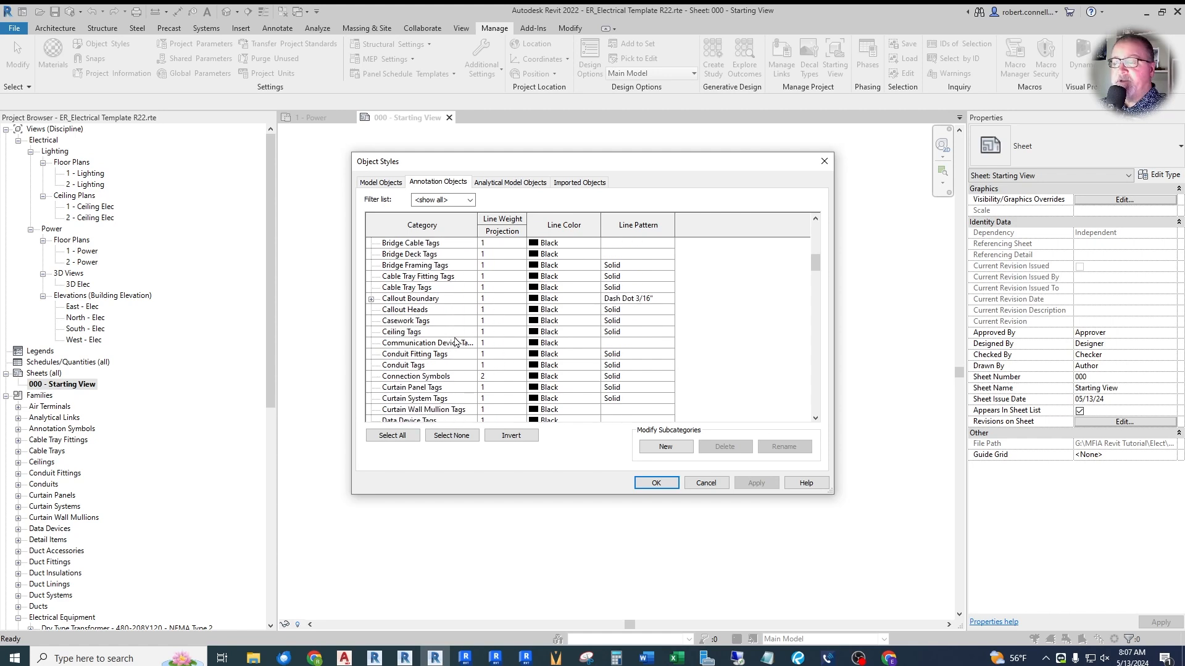
scroll(450, 342, "down", 10)
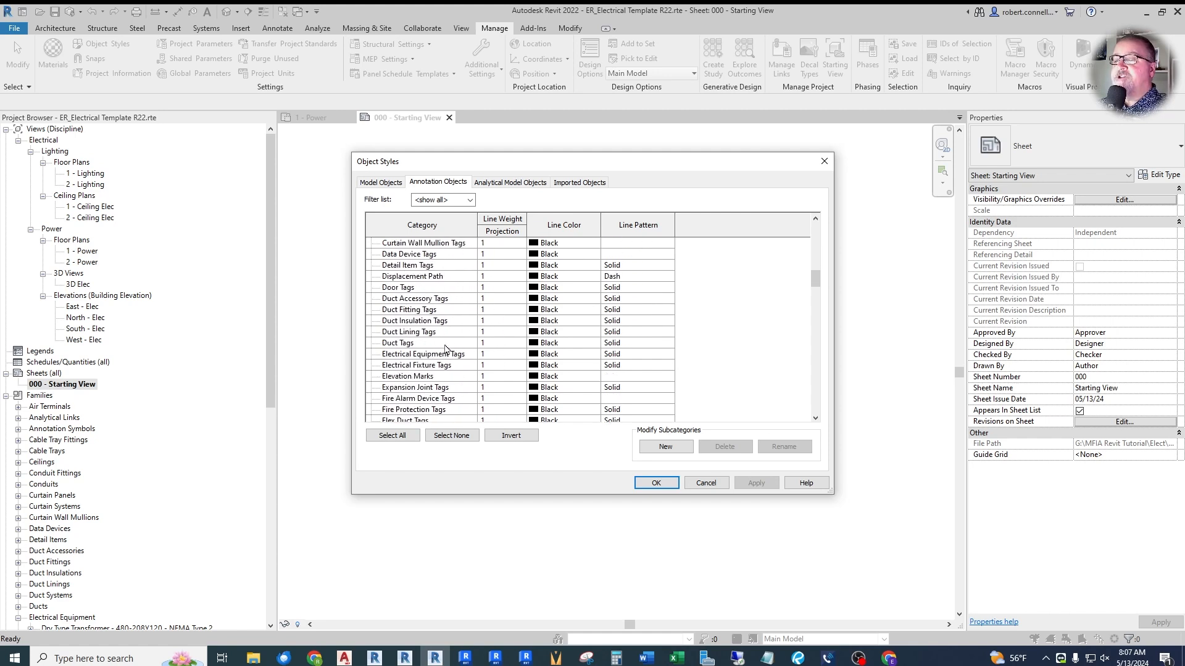
scroll(446, 348, "down", 2)
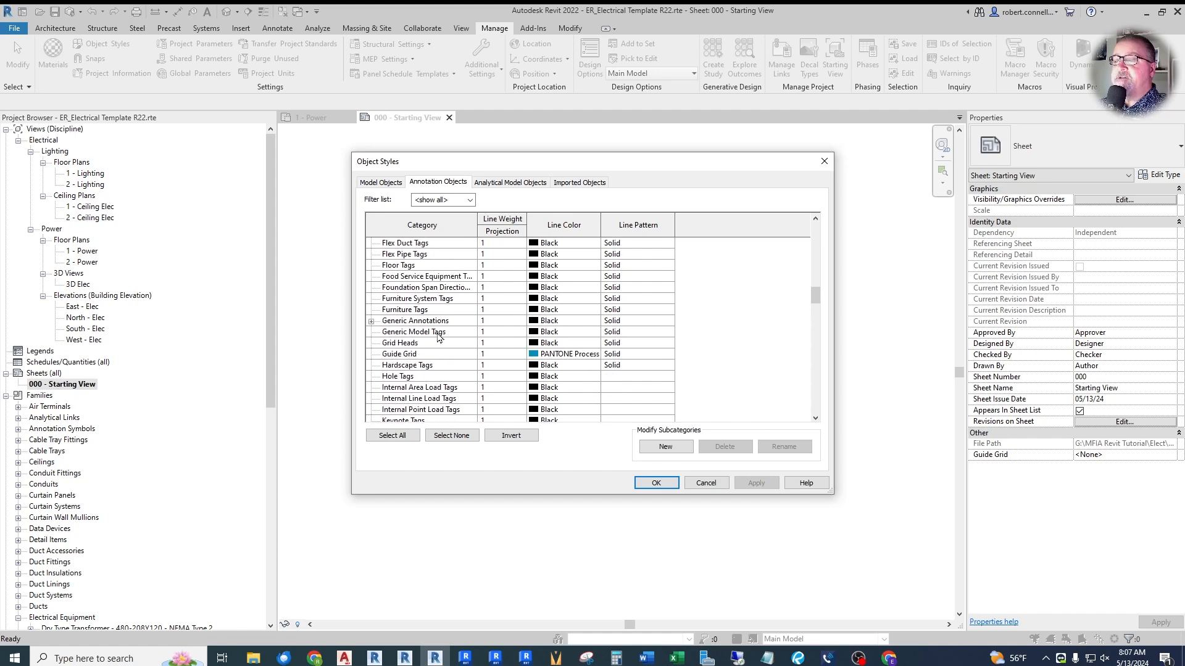
left_click(371, 321)
left_click(371, 322)
left_click(499, 322)
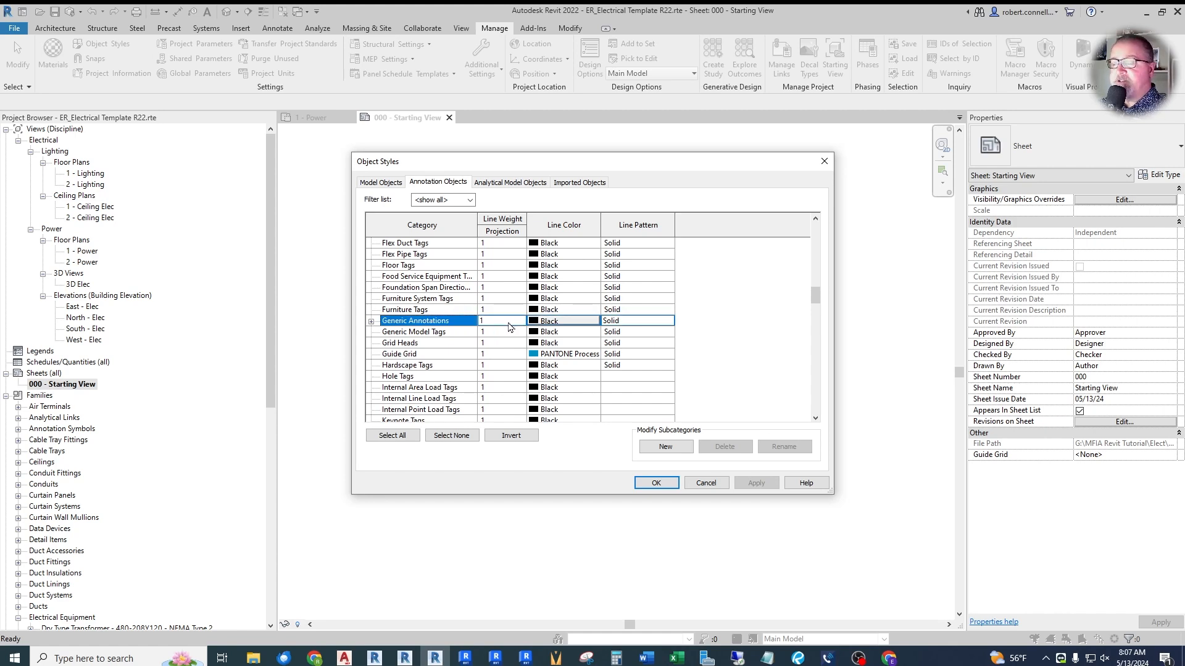
left_click(492, 320)
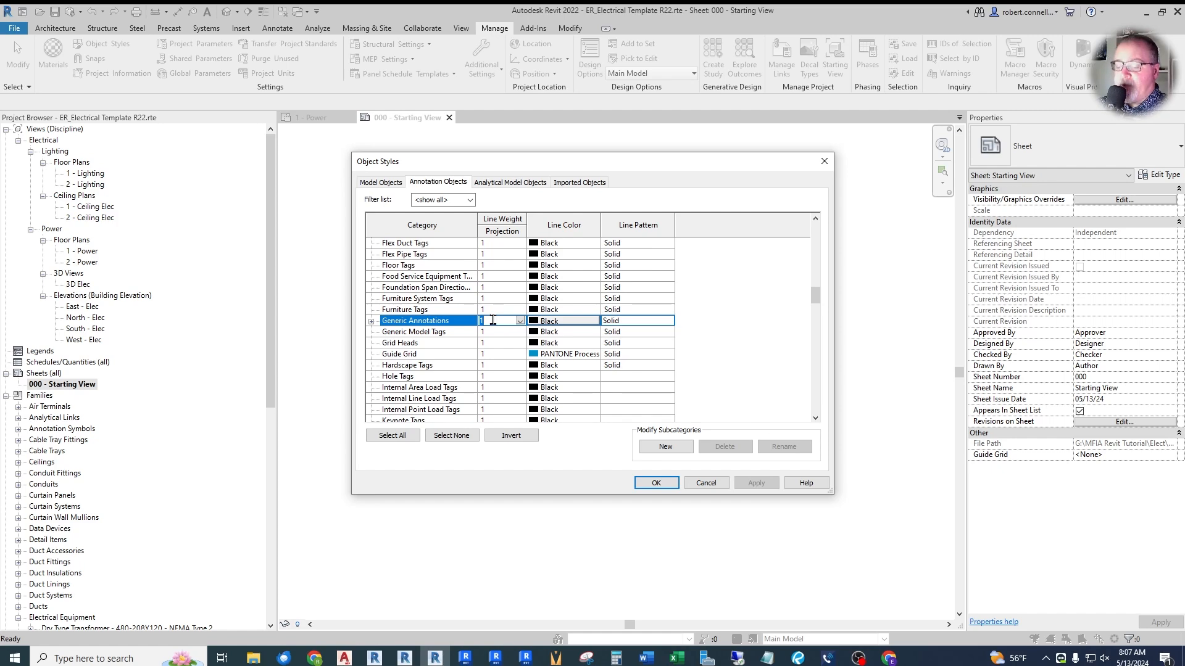
type("4")
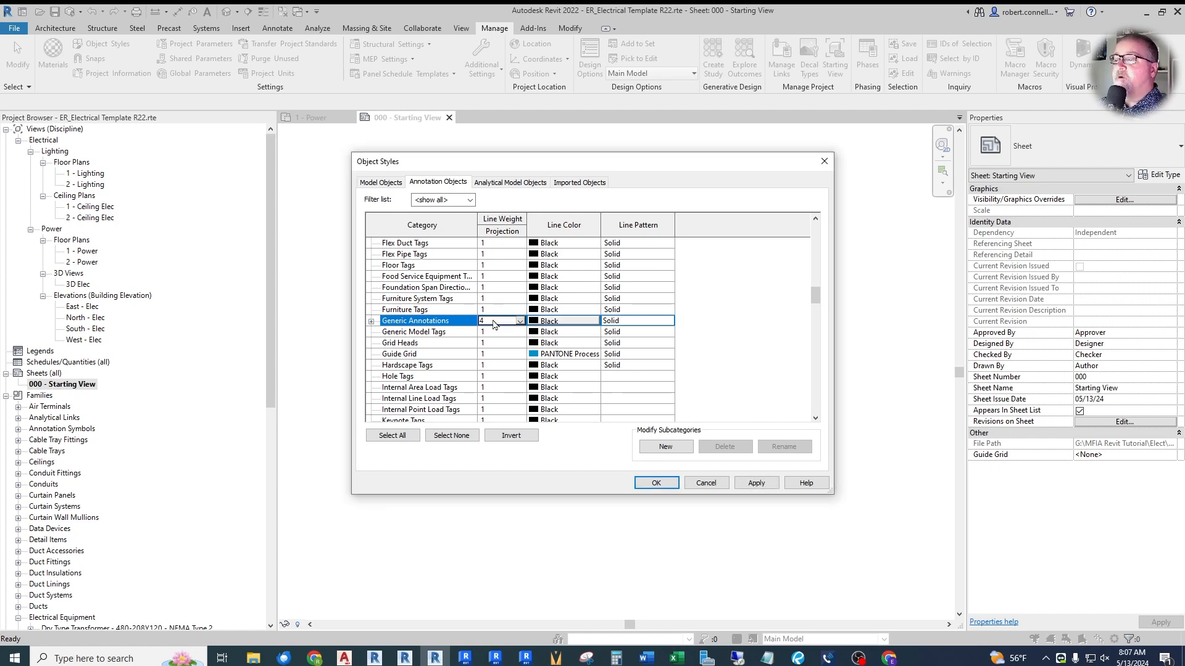
left_click(765, 485)
left_click(669, 487)
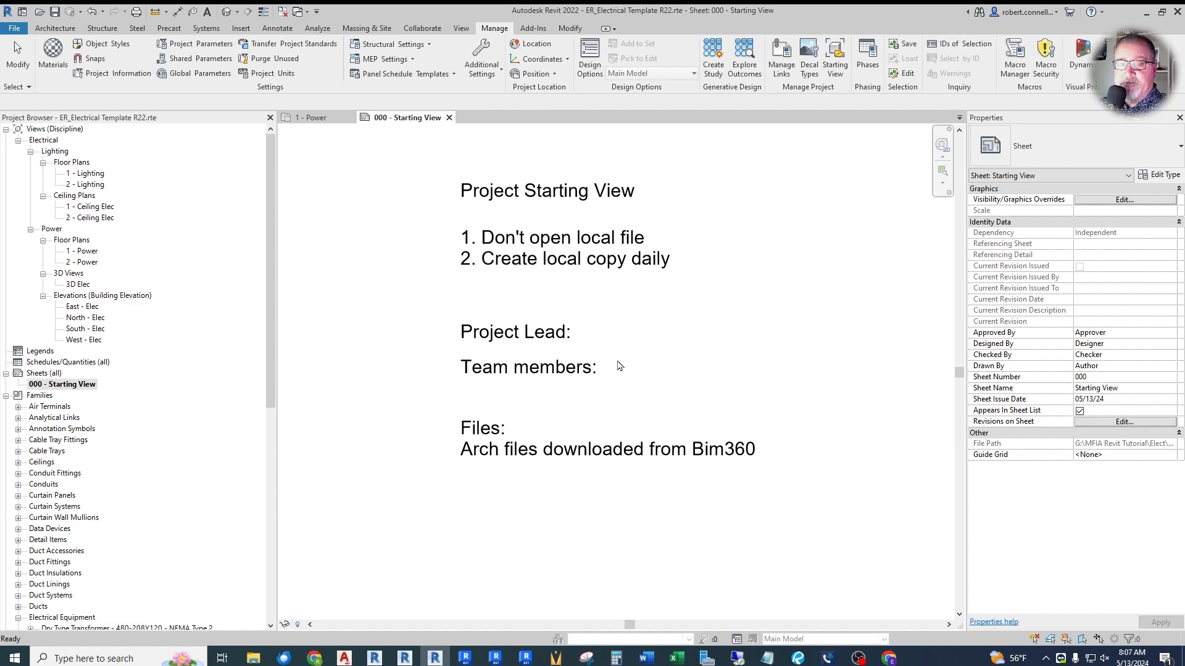
- Open the panel schedule template manager and review the Branch Panel and Switchboard template types, returning to Branch Panel
left_click(439, 77)
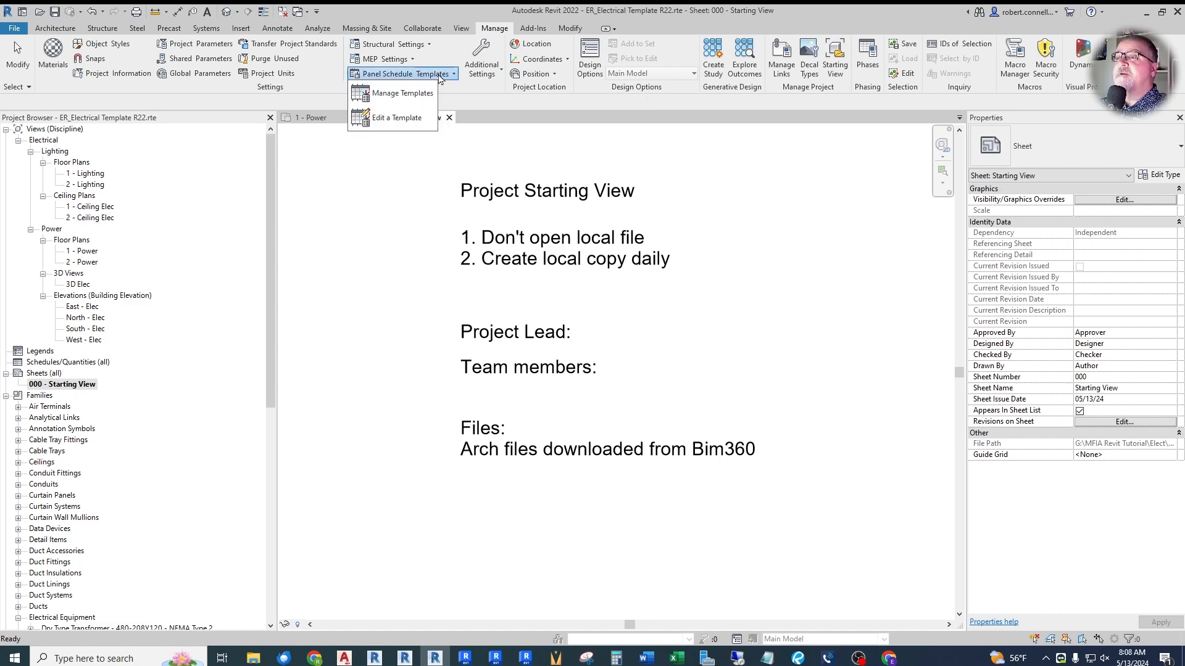
left_click(400, 97)
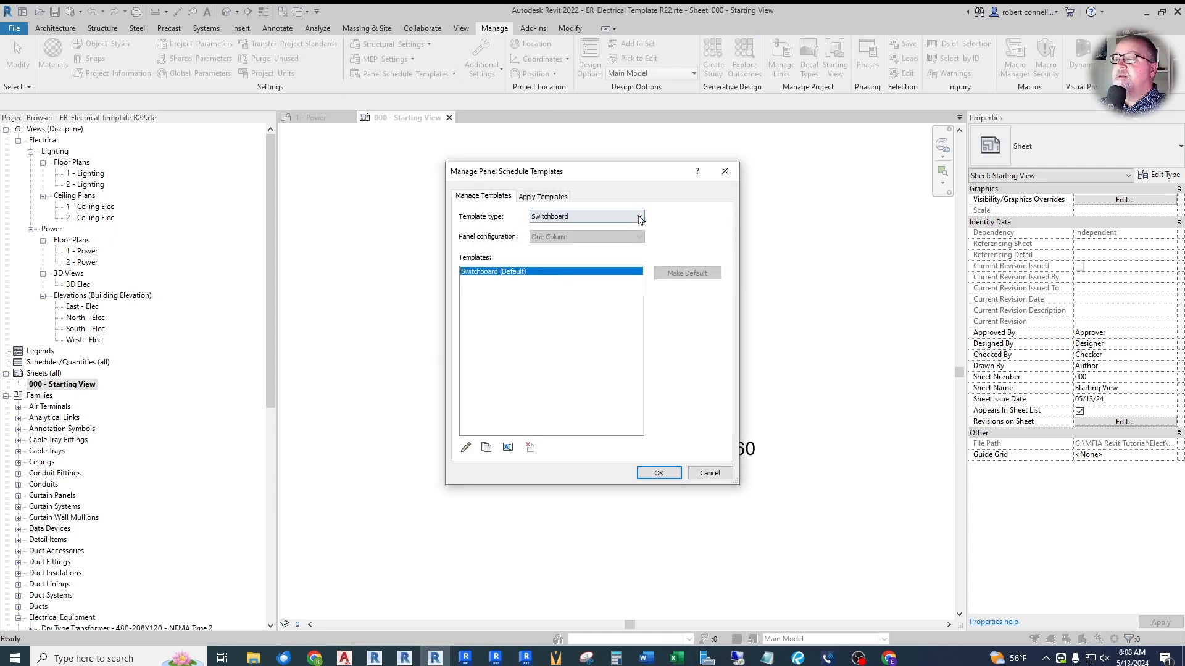
left_click(639, 216)
left_click(597, 227)
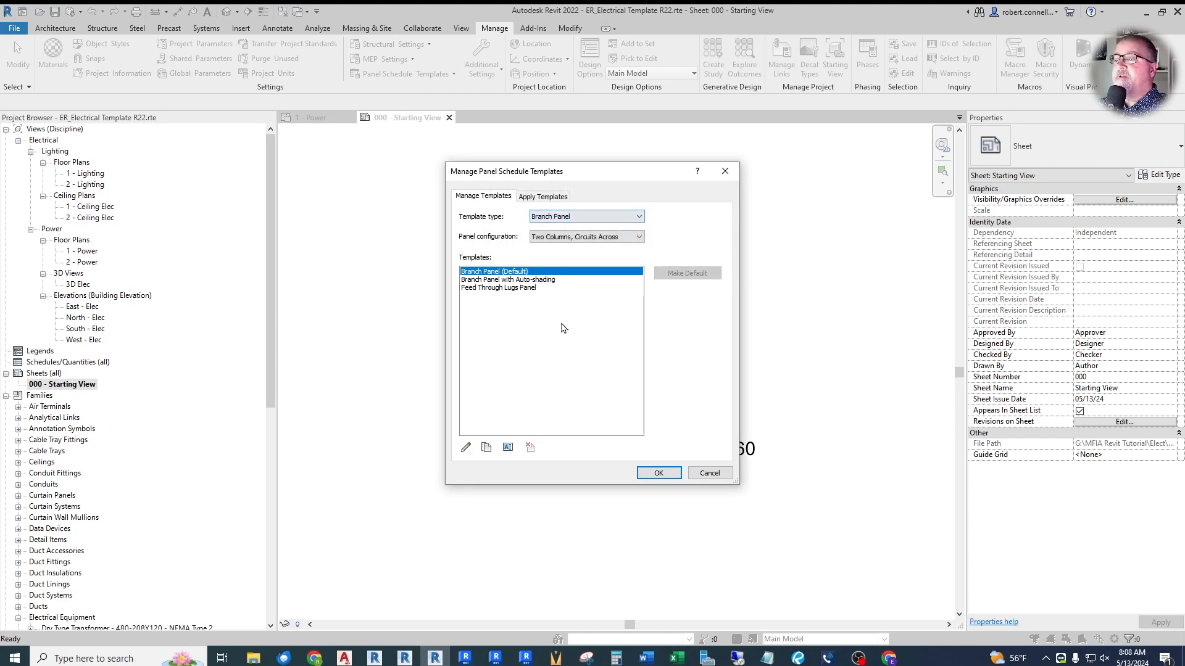
left_click(577, 216)
left_click(564, 244)
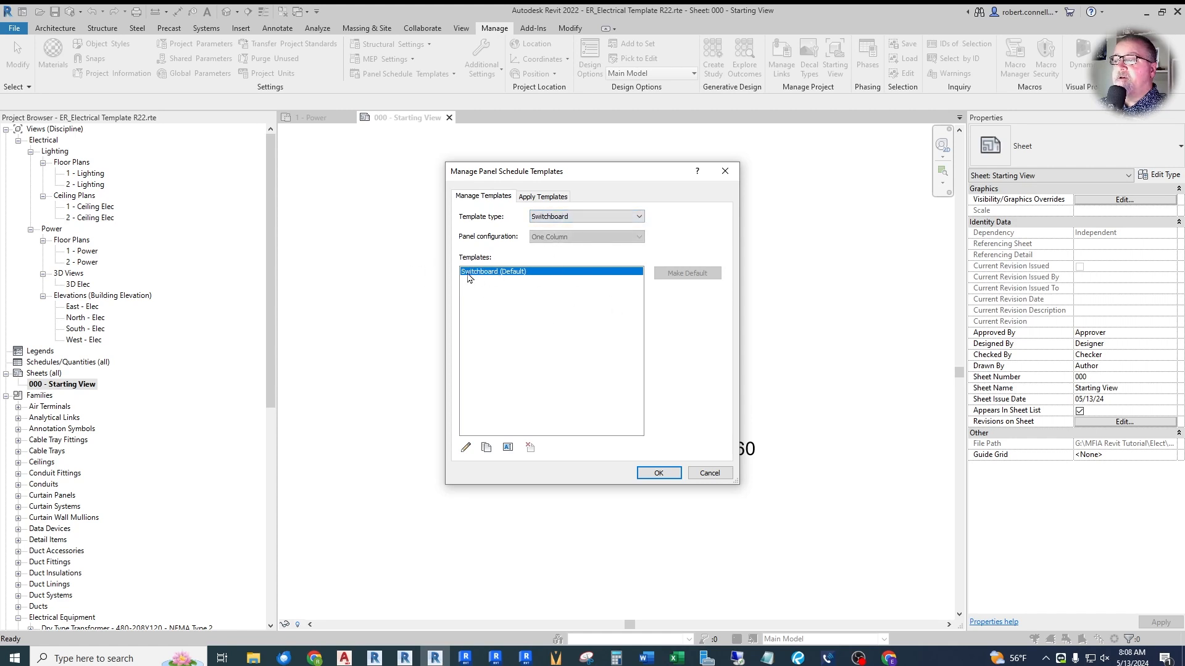
left_click(634, 217)
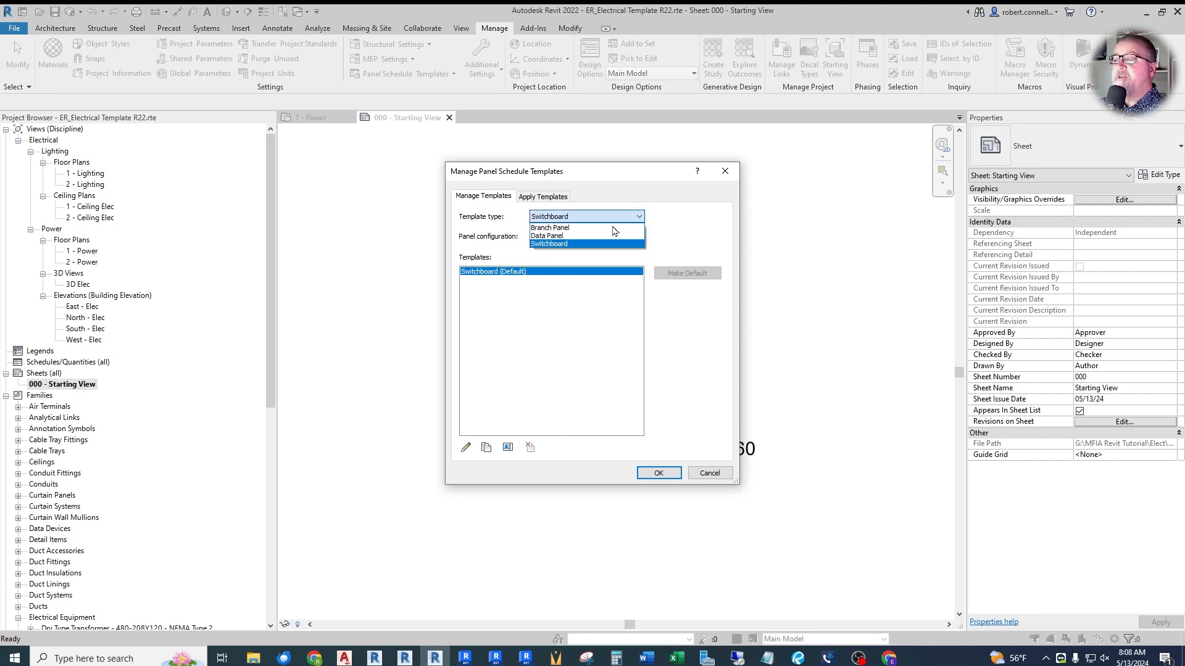
left_click(552, 228)
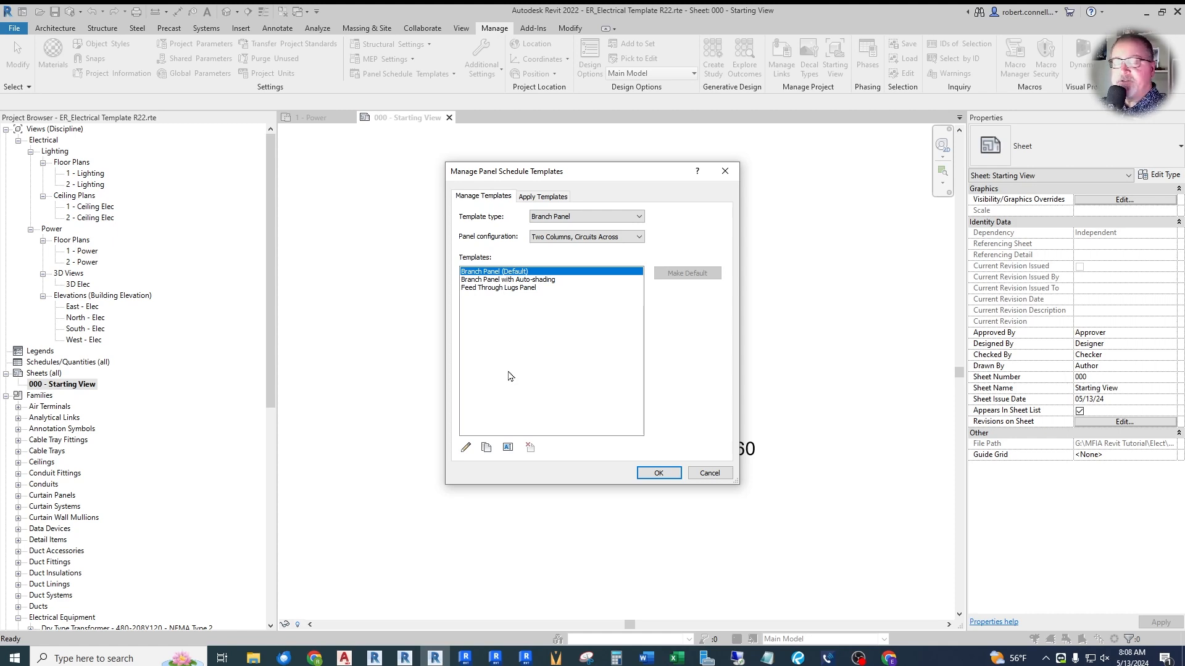
- Delete the "Branch Panel with Auto-shading" panel schedule template
left_click(542, 282)
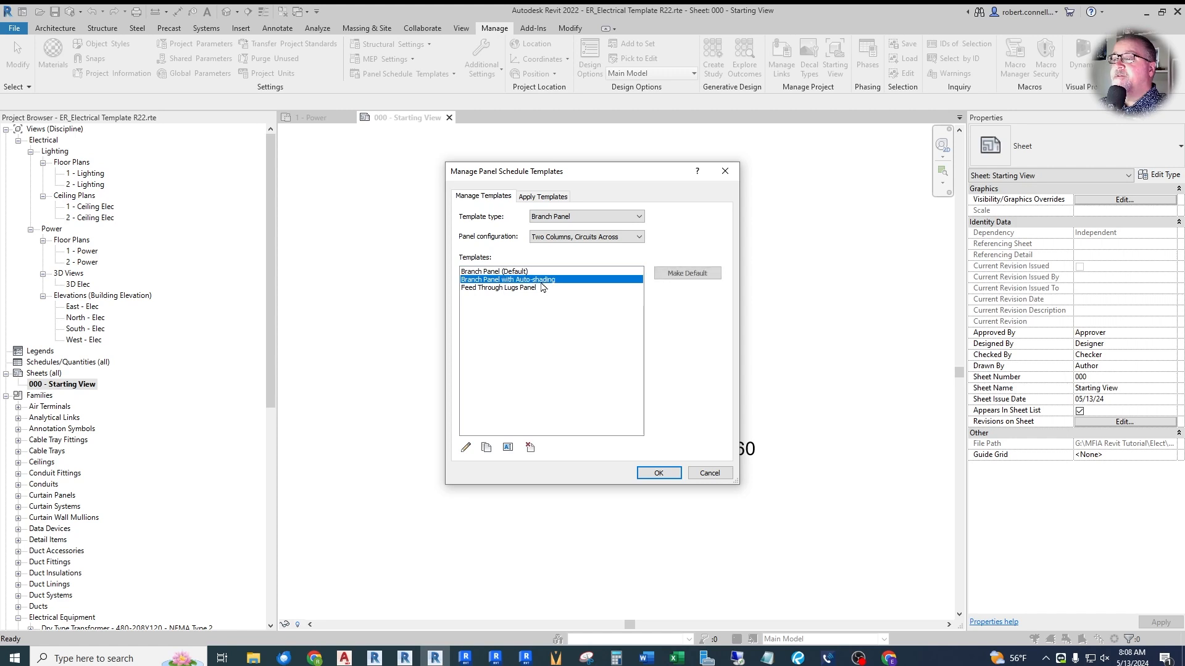
left_click(530, 448)
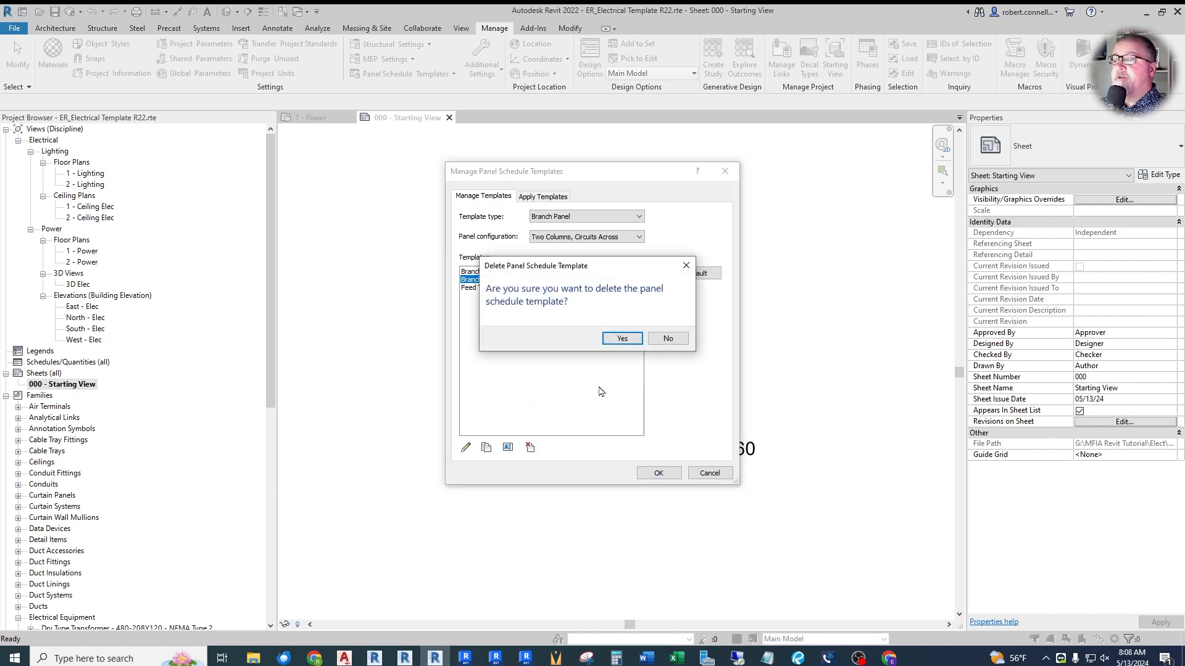
left_click(614, 341)
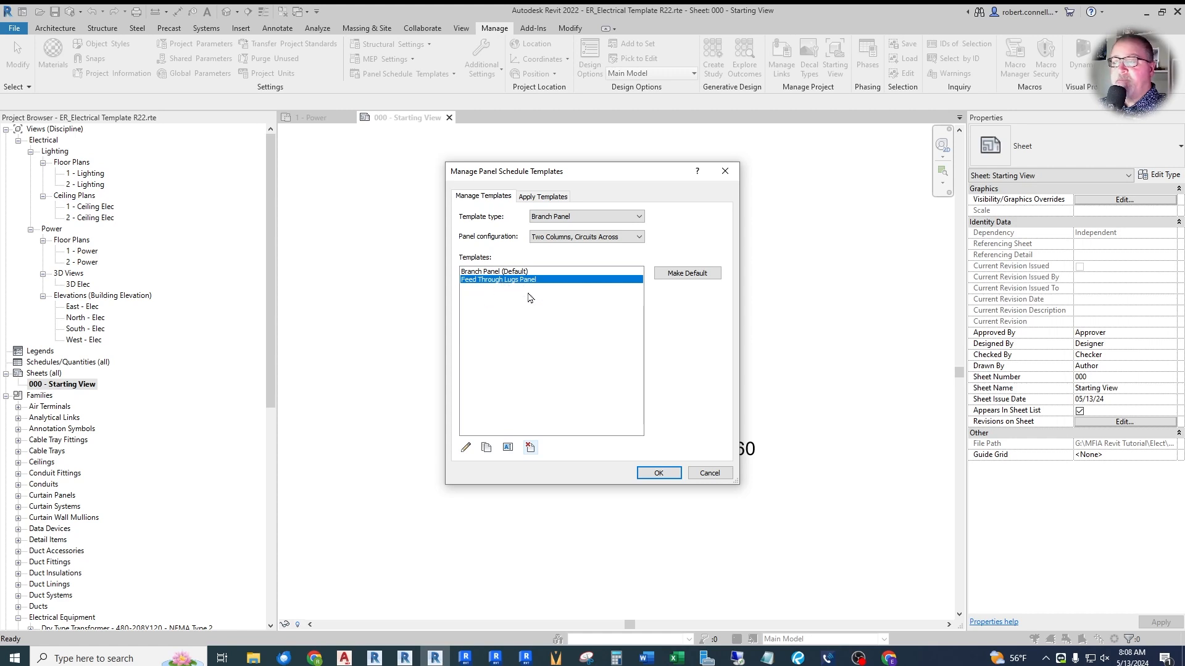
- Open the default Branch Panel schedule template in the template editor, dismissing the save reminder, and examine its layout
left_click(480, 272)
left_click(467, 447)
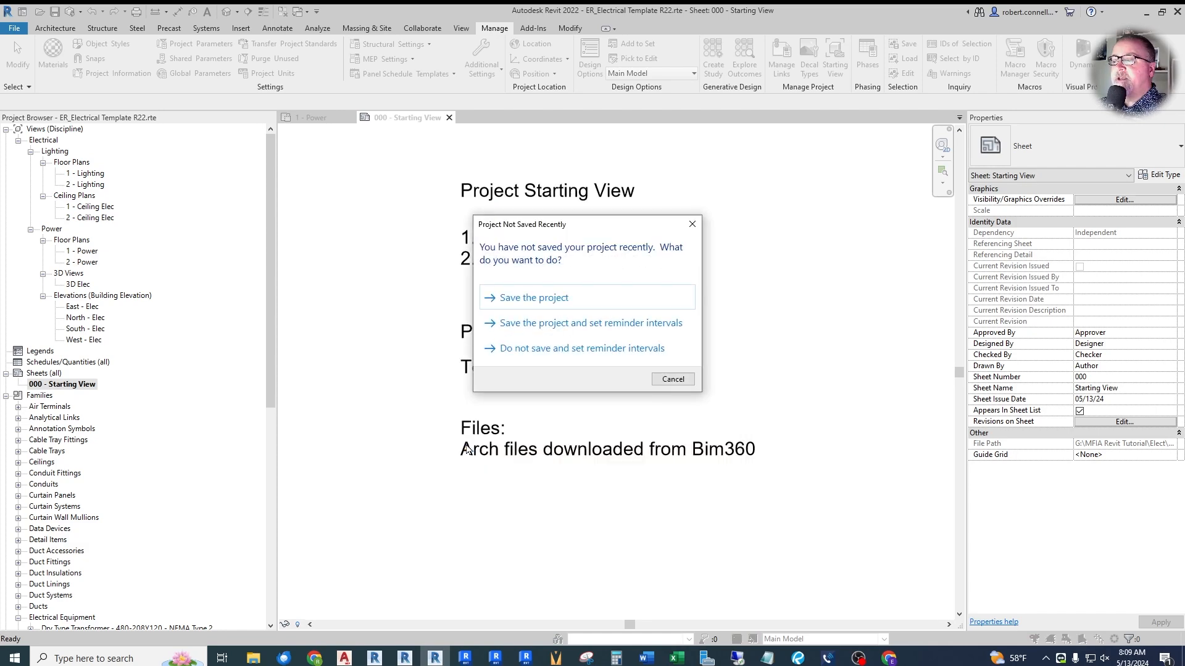
left_click(673, 379)
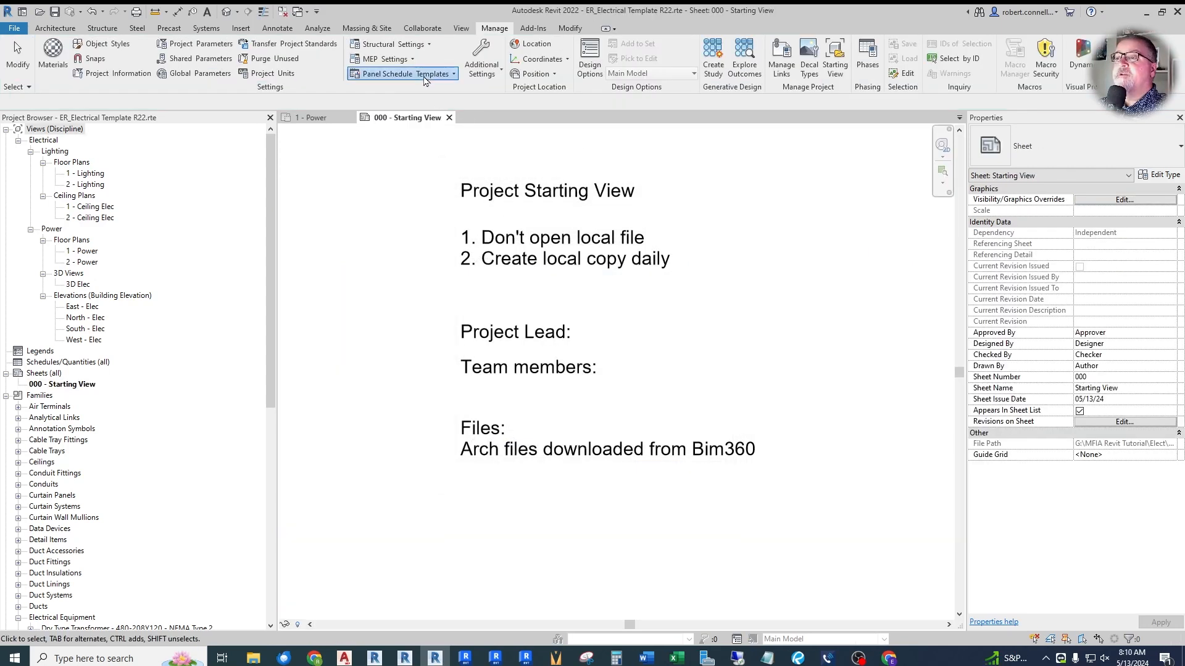
- Check the Switchboard templates in the panel schedule template manager and close it without changes
left_click(426, 73)
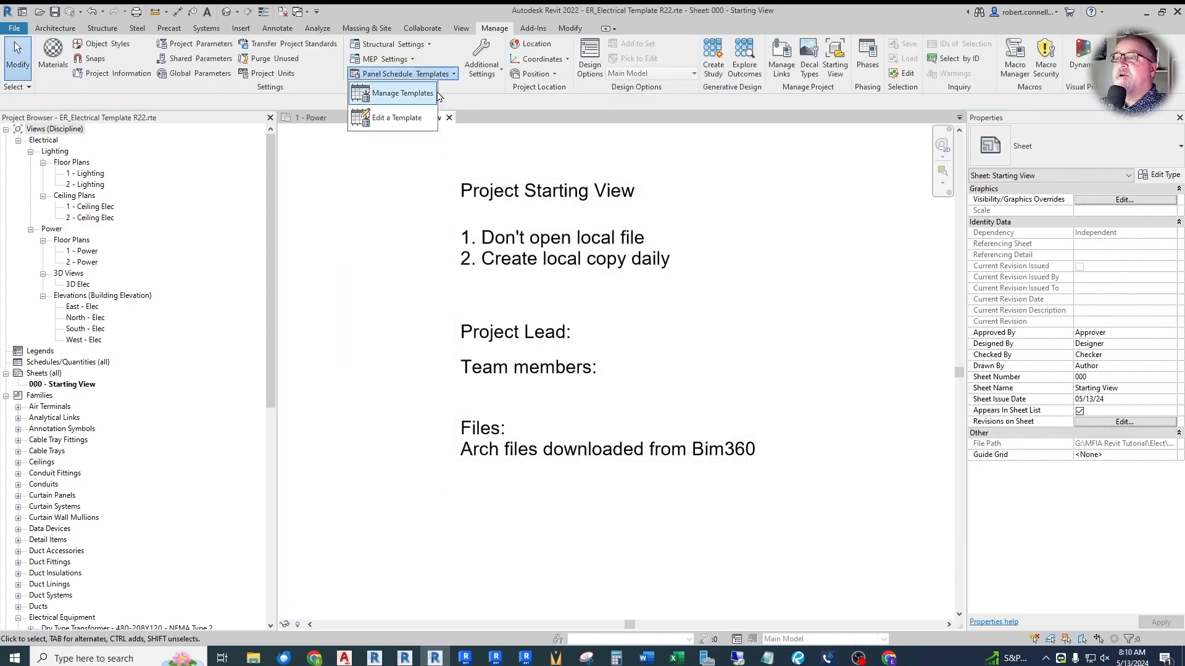
left_click(419, 96)
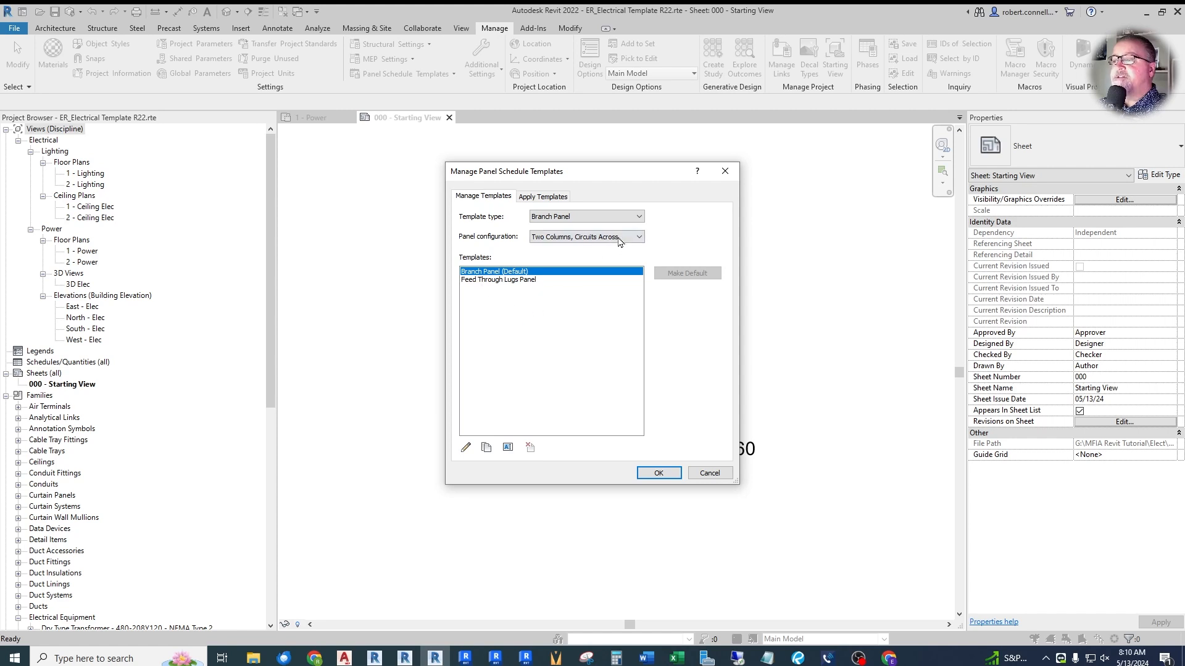
left_click(608, 216)
left_click(565, 245)
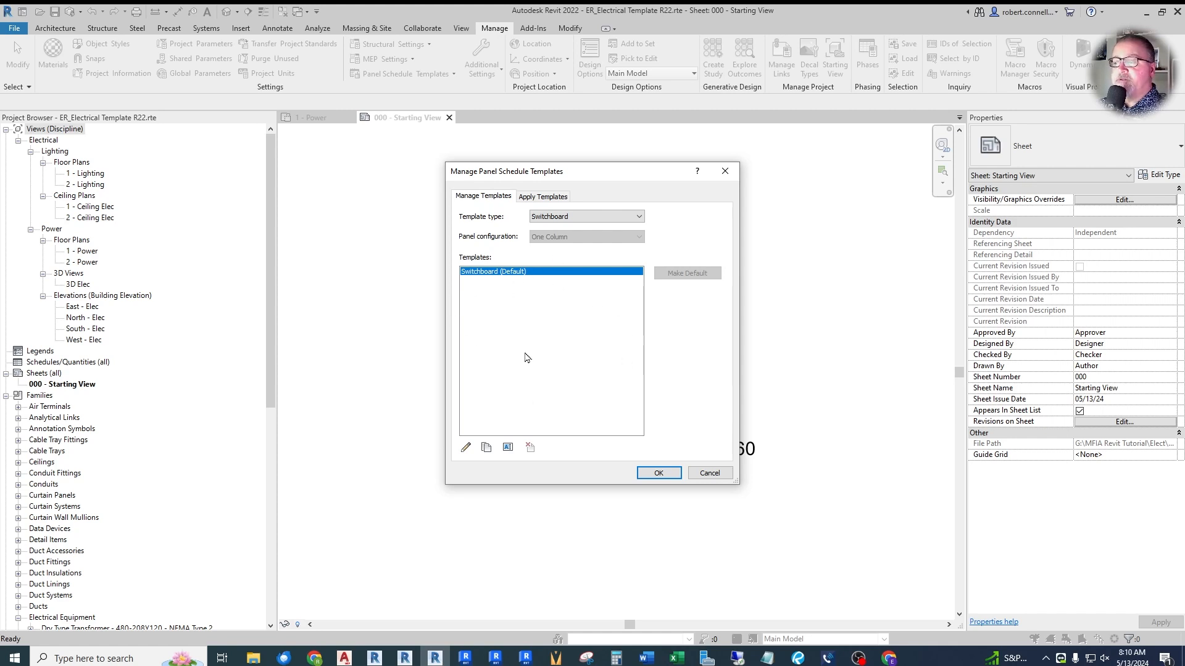
left_click(705, 474)
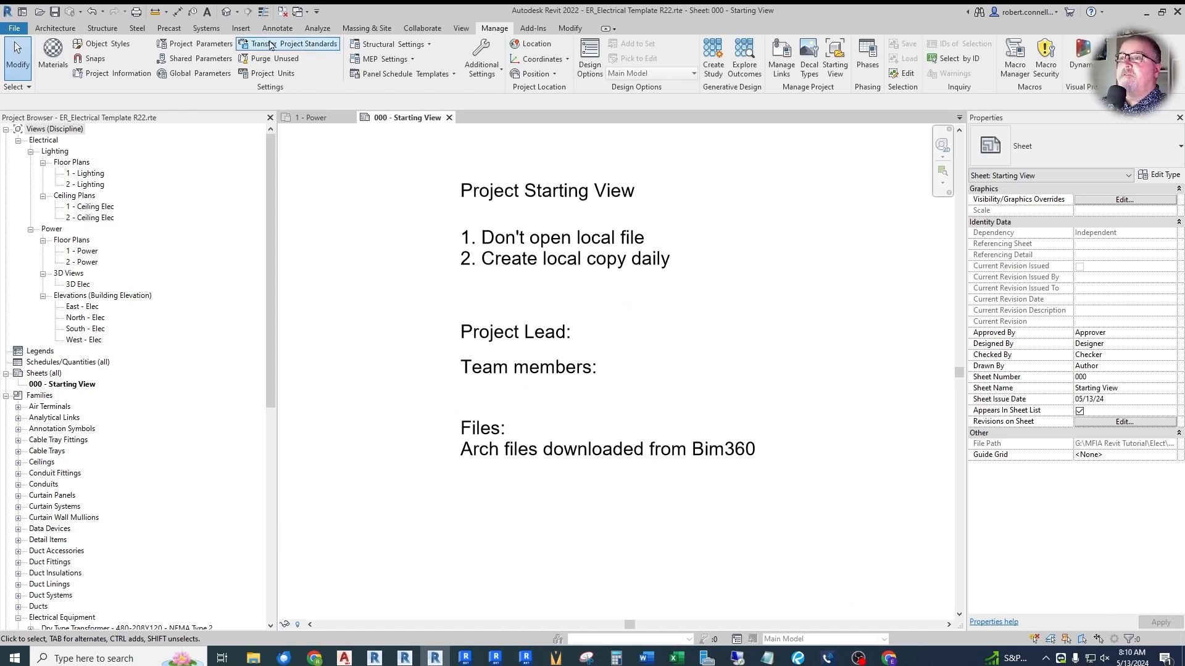
- Set the leader arrowhead of the 3/32" Arial text type to Arrow Filled 15 Degree
left_click(207, 12)
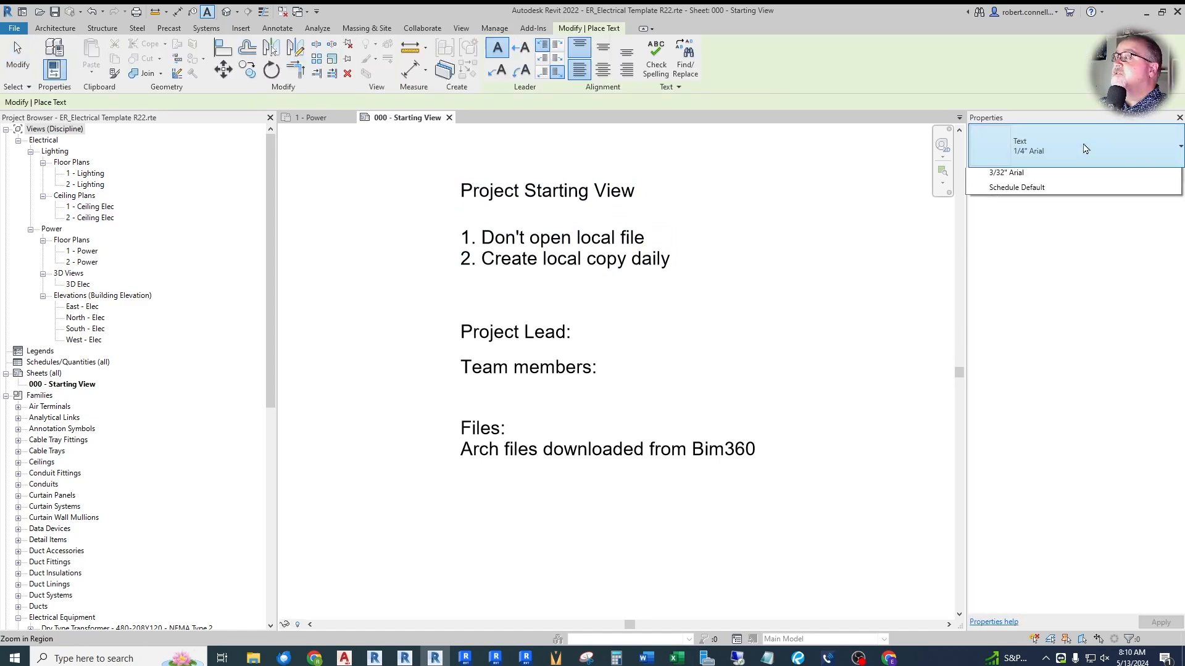
left_click(1085, 149)
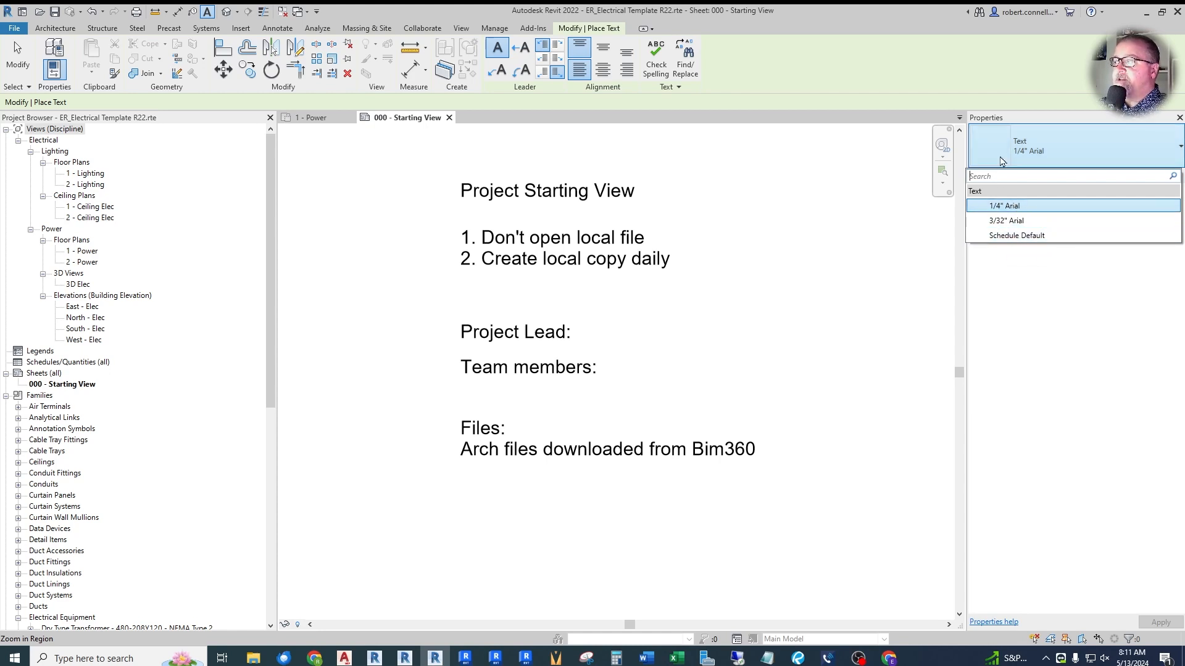
left_click(1000, 222)
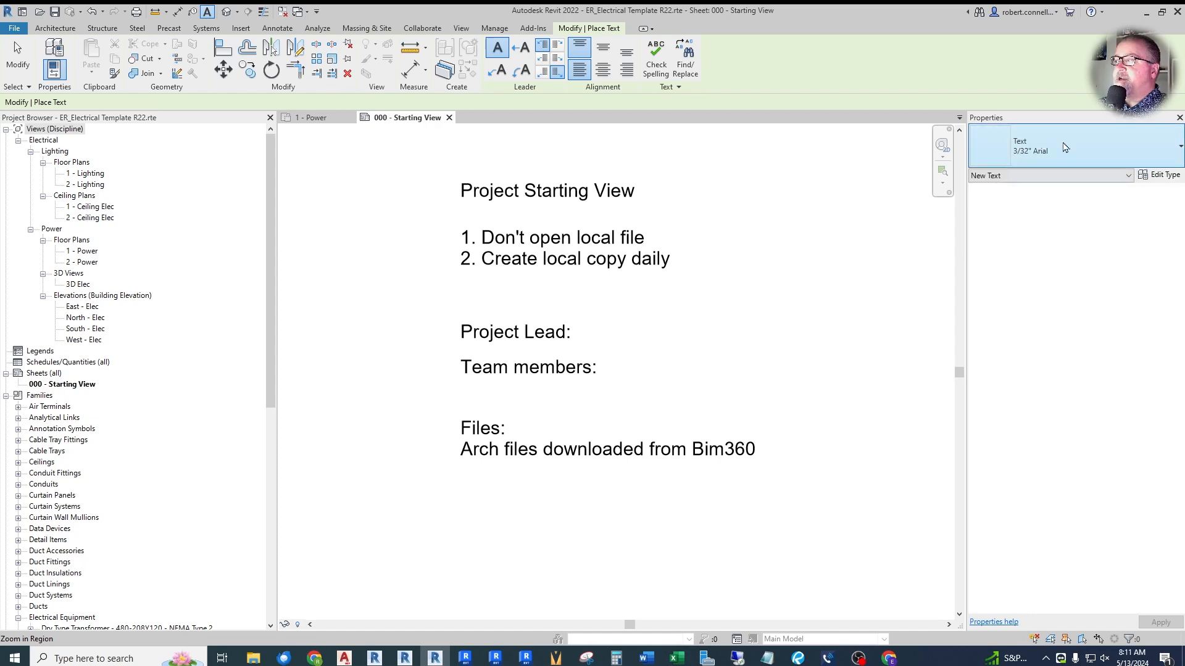
left_click(1161, 175)
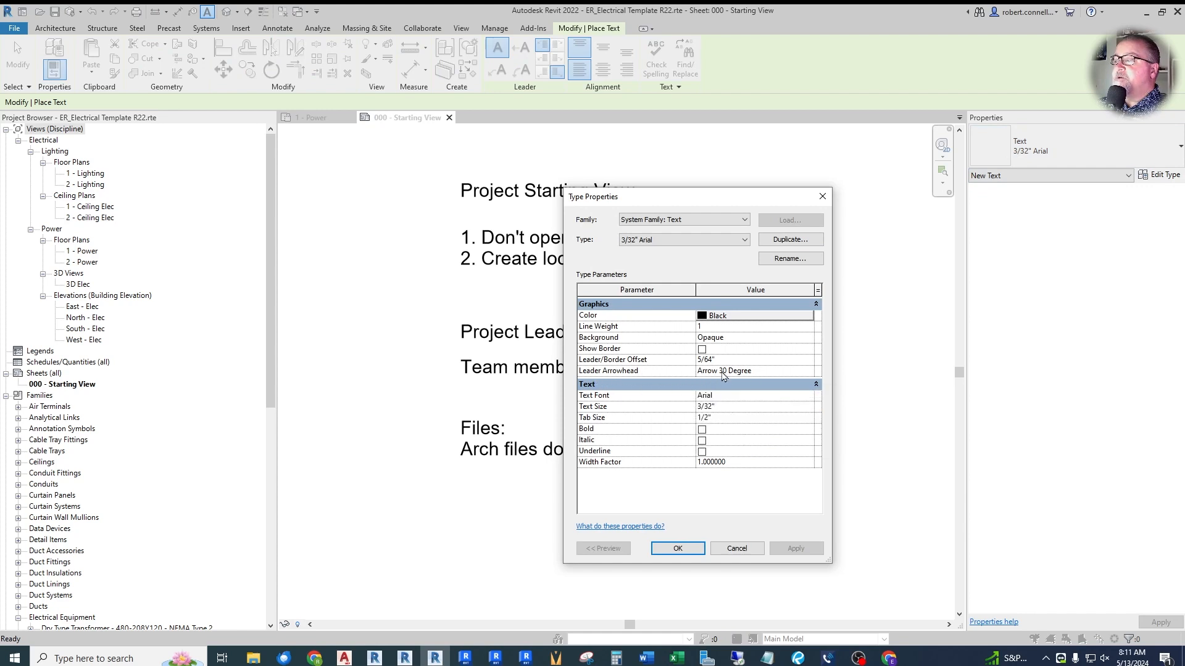
left_click(810, 373)
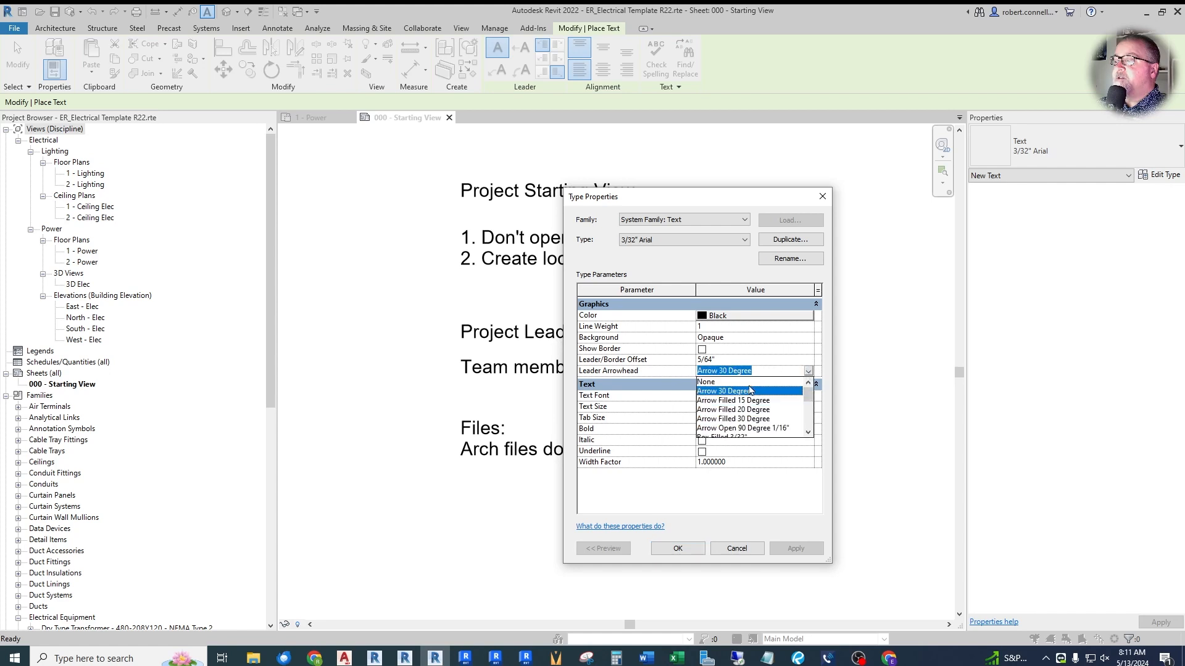
left_click(737, 401)
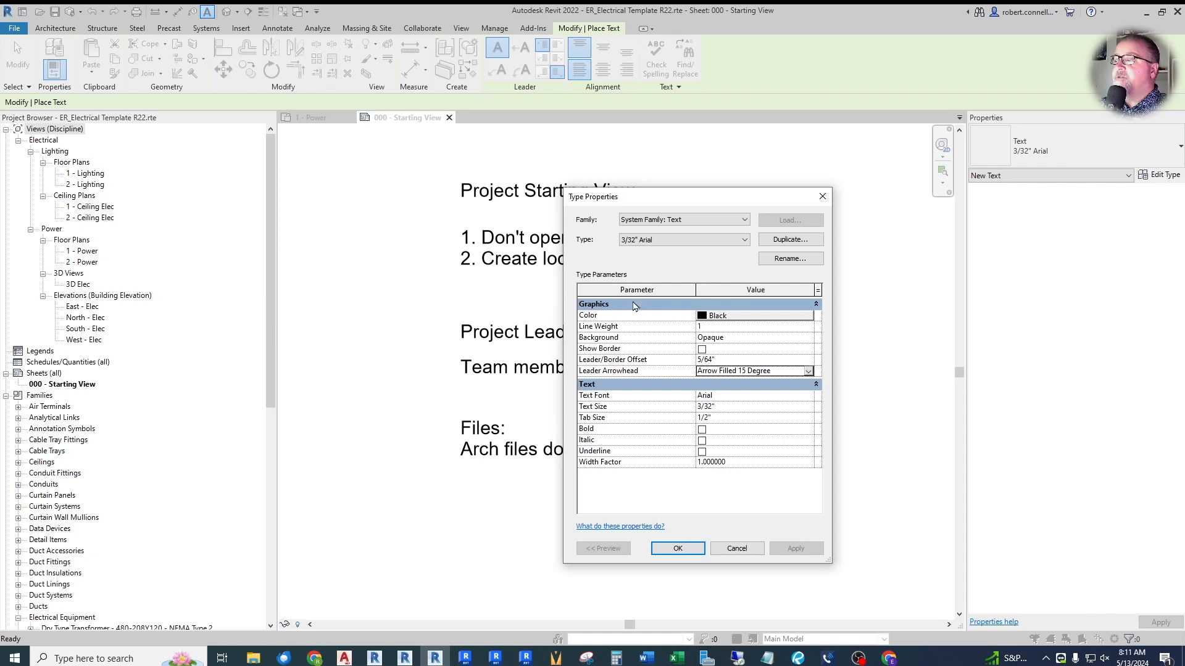
left_click(679, 549)
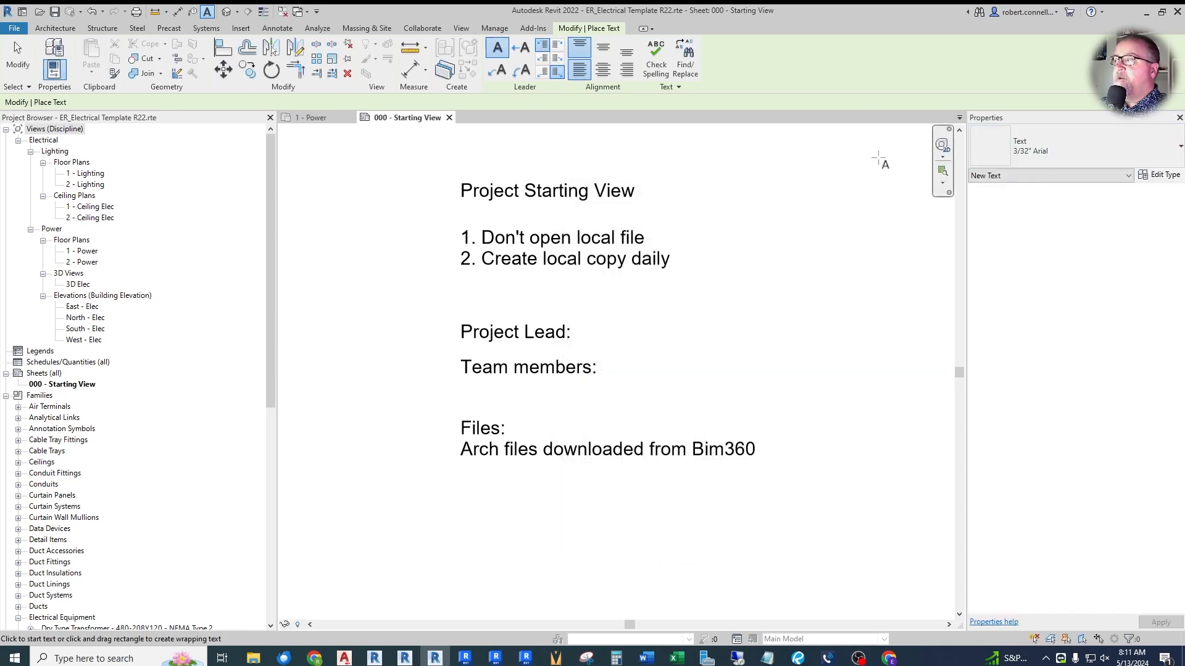
- Duplicate the 3/32" Arial text type as 3/32" Arial Loop
left_click(1160, 175)
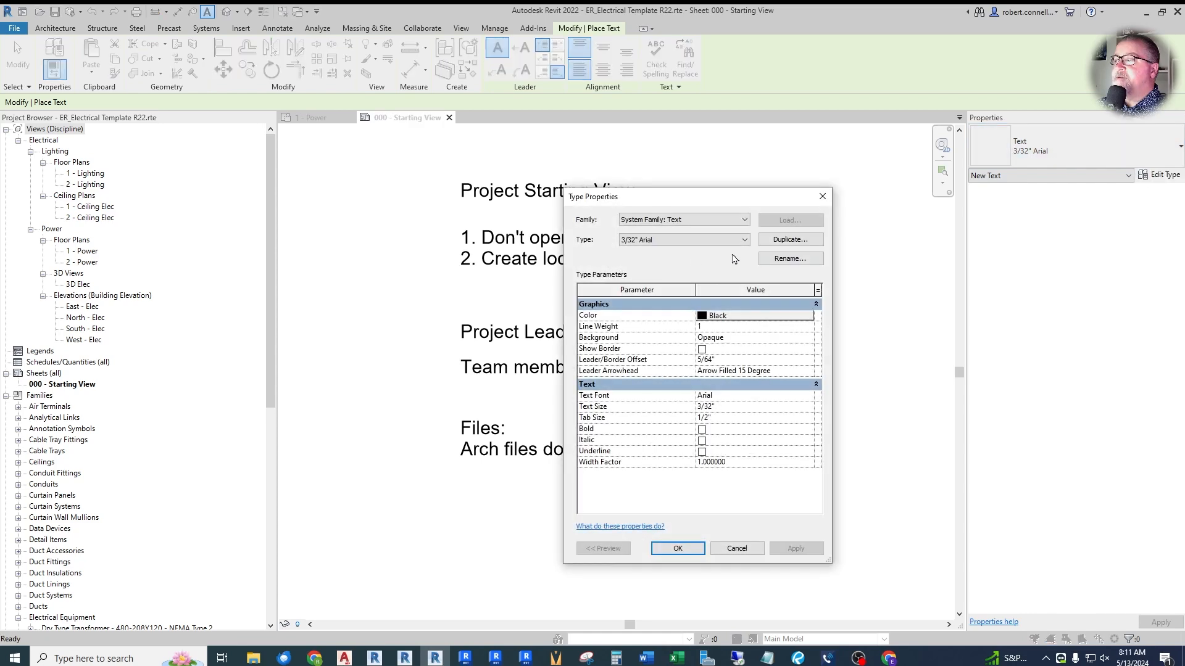
left_click(777, 241)
left_click(696, 369)
key("BackSpace")
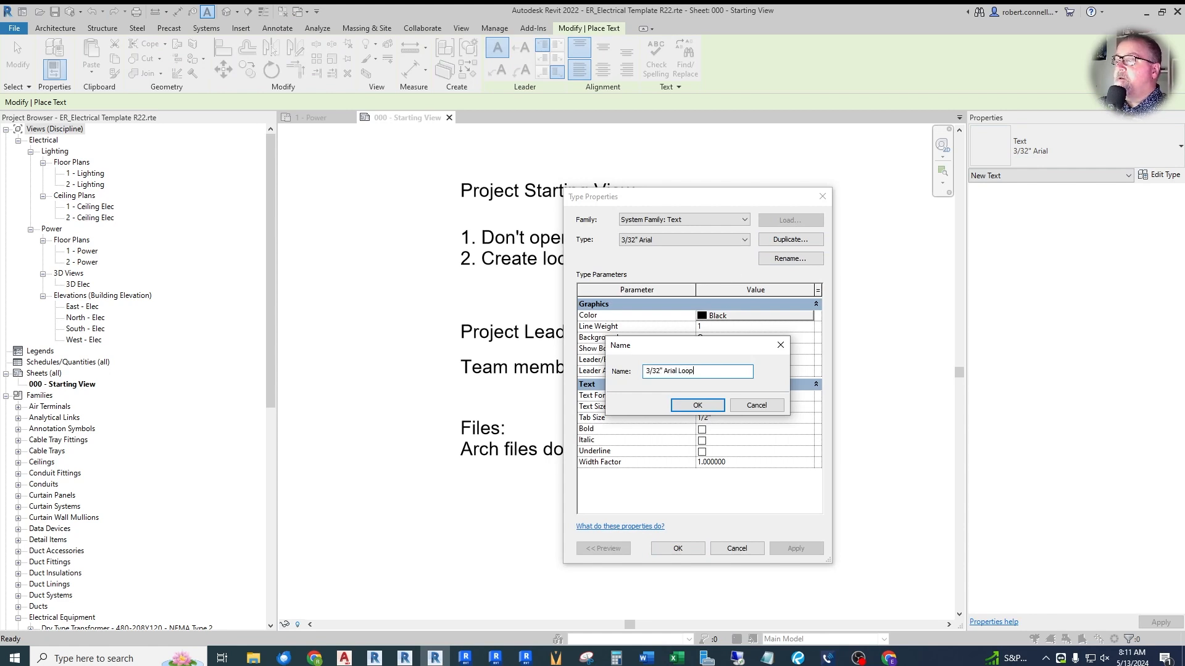
type("Loop")
left_click(698, 407)
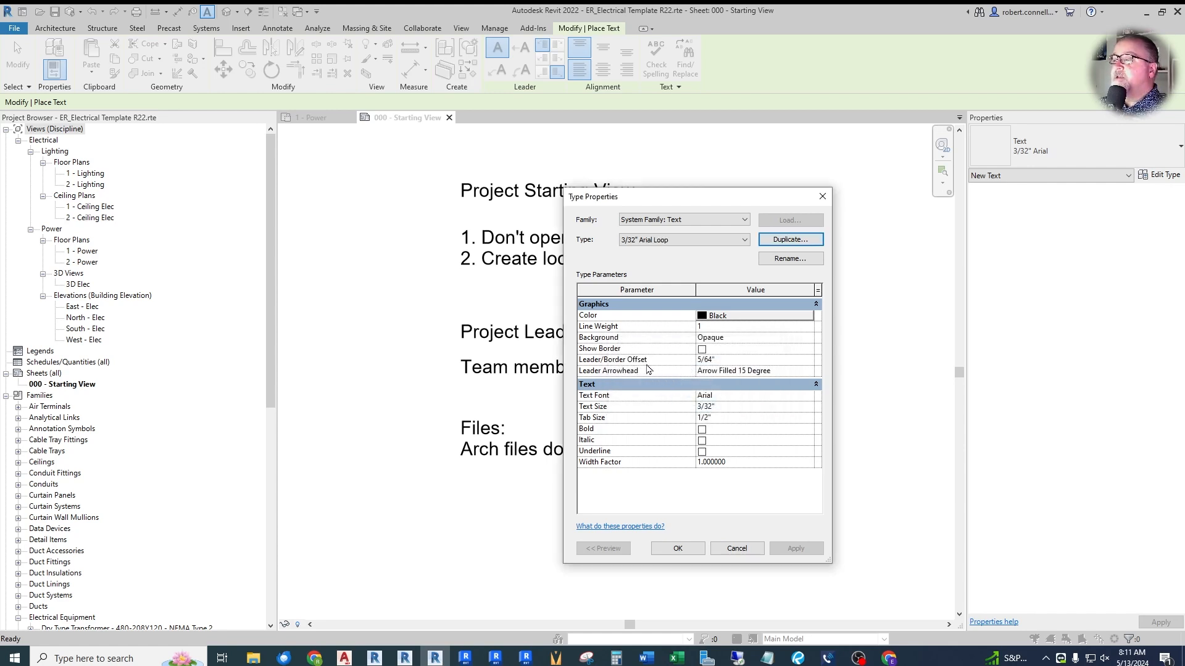
- Set the leader arrowhead of the 3/32" Arial Loop text type to Loop 1/8" and apply the type properties
left_click(808, 372)
left_click(808, 372)
scroll(764, 403, "down", 3)
scroll(764, 403, "down", 1)
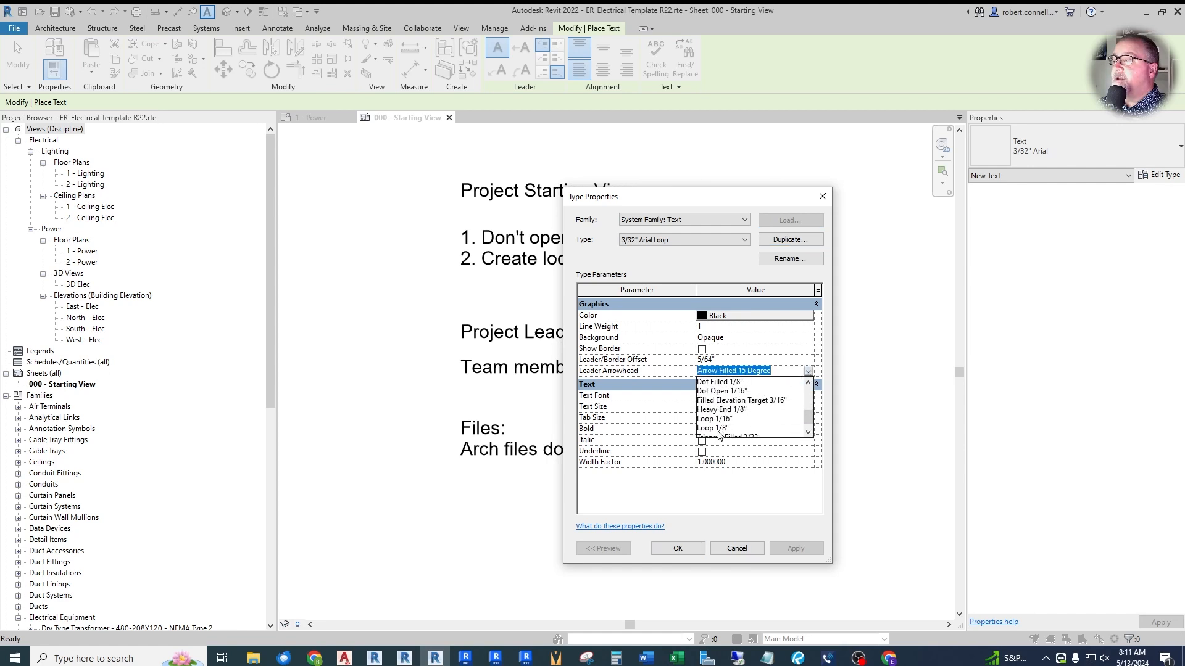
left_click(719, 428)
left_click(678, 548)
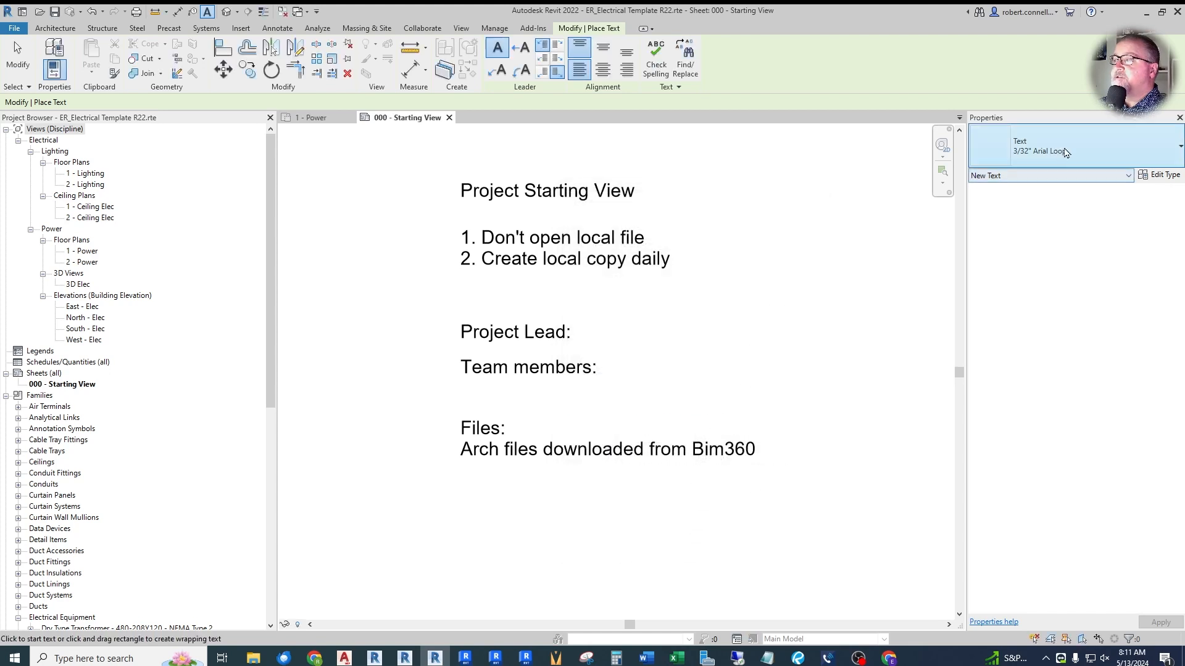
- Place a test note reading "loop" to the right of Project Lead in the 3/32" Arial Loop type
left_click(655, 338)
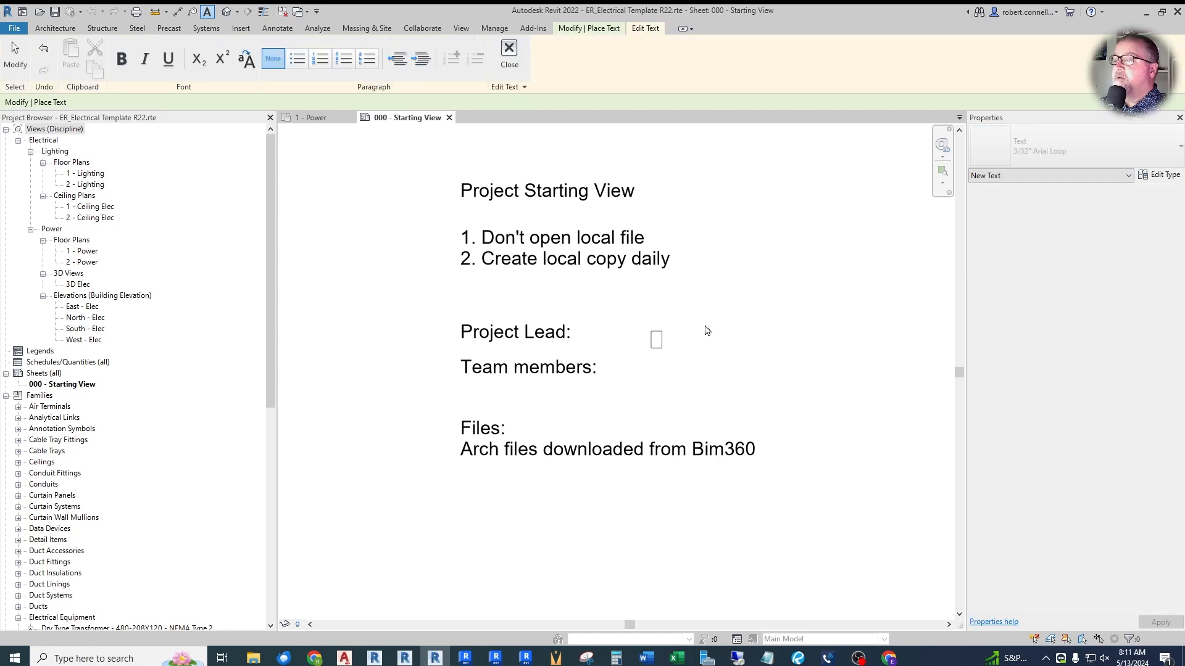
type("loop")
left_click(707, 332)
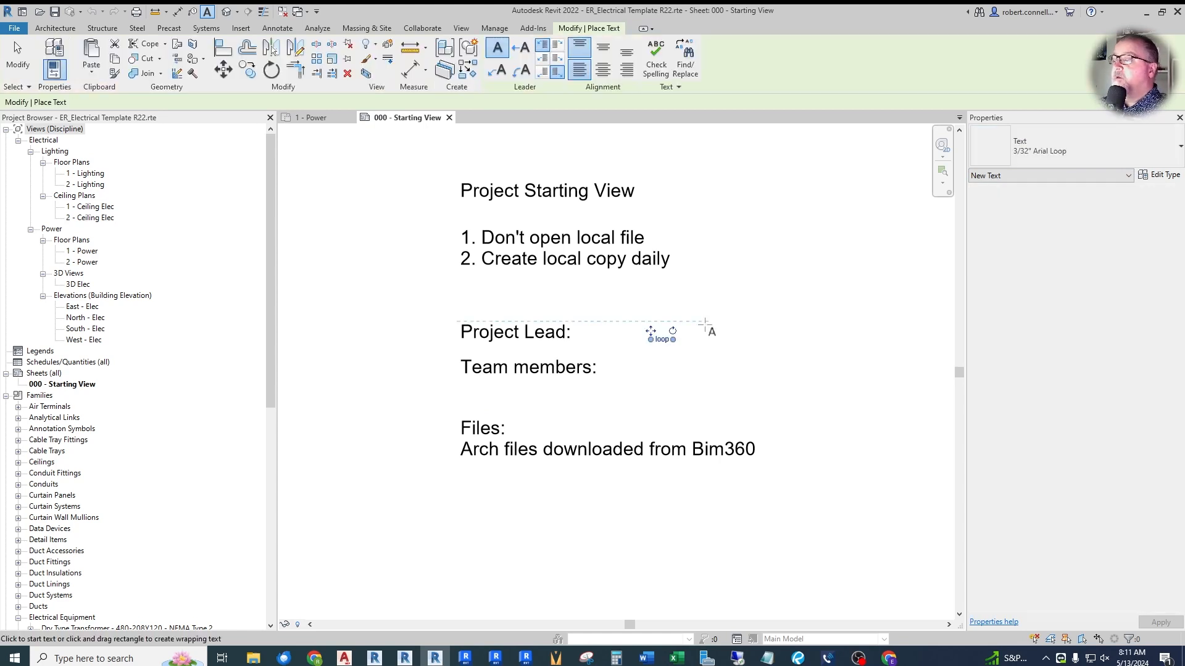
key("Escape")
- Add a right-side leader sloping down from the "loop" note and inspect its arrowhead
left_click(671, 343)
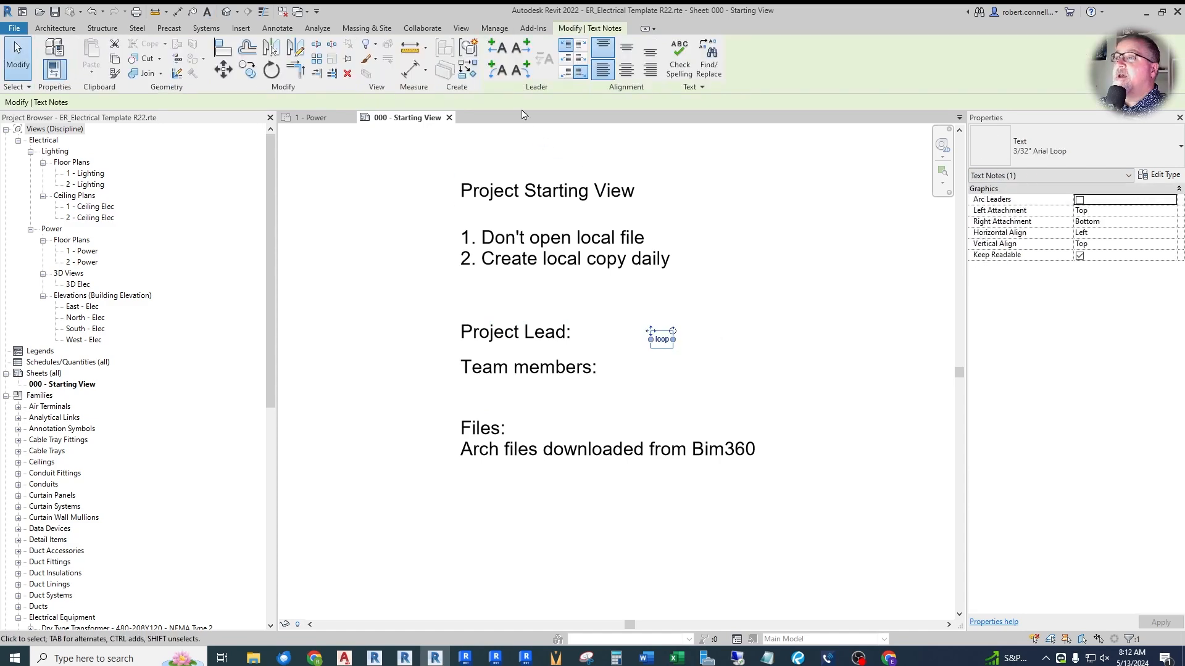
scroll(708, 356, "up", 3)
left_click_drag(746, 331, 741, 405)
left_click(751, 430)
scroll(751, 430, "up", 2)
scroll(751, 430, "up", 1)
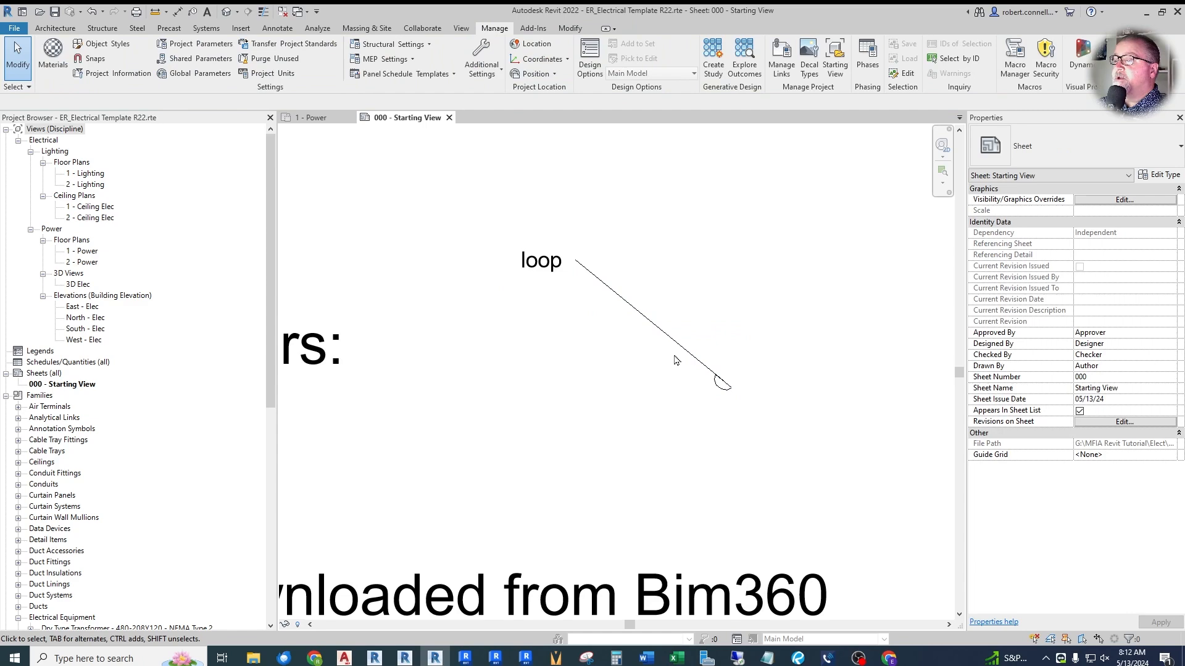
- Delete the "loop" test note together with its leader from the starting view sheet
scroll(705, 394, "down", 3)
left_click(610, 323)
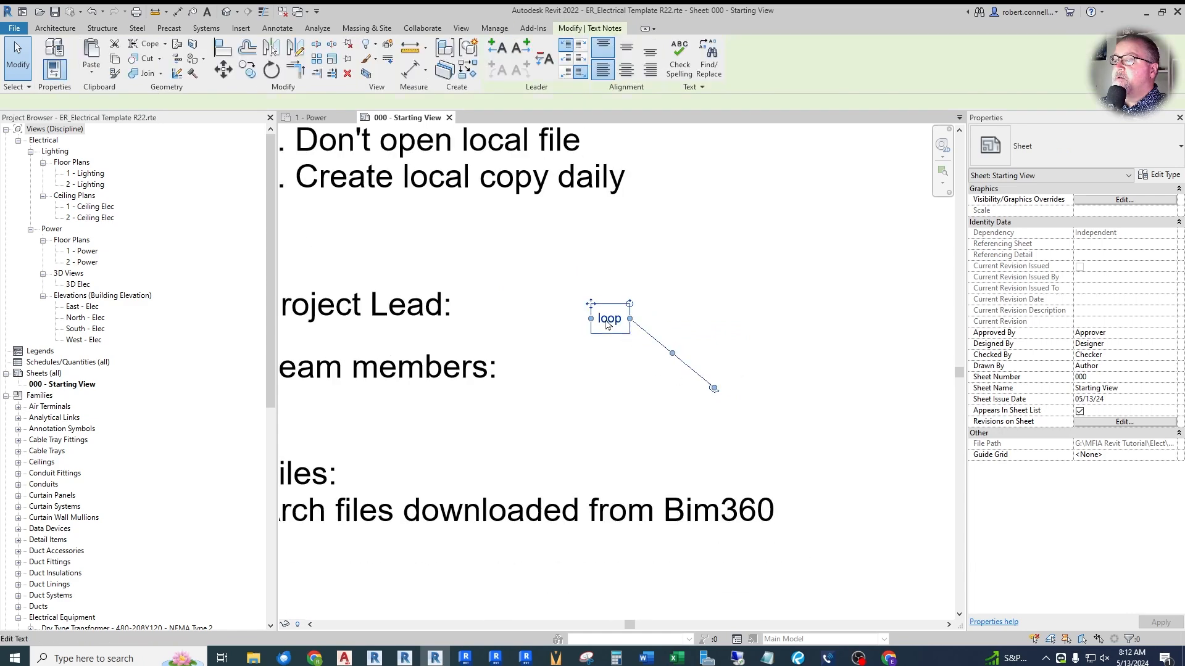
key("Delete")
key("z")
key("f")
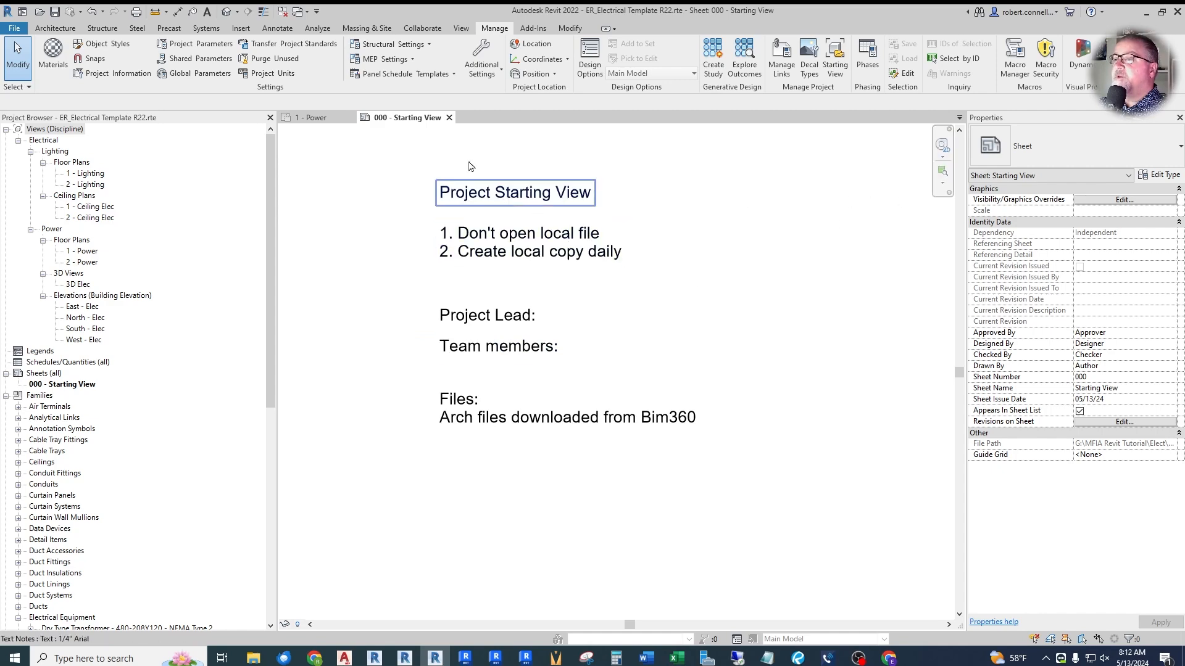
- Duplicate the 3/32" Arial text type, not the Loop version, as 3/32" Arial RED
key("t")
key("x")
left_click(1166, 177)
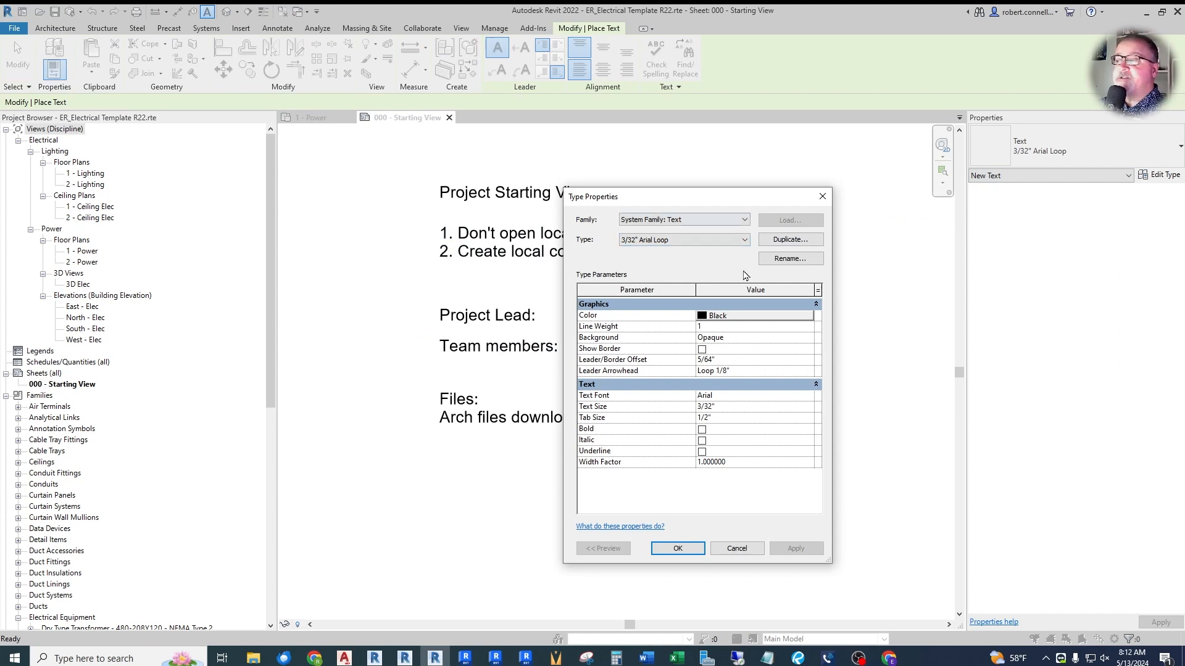
left_click(737, 241)
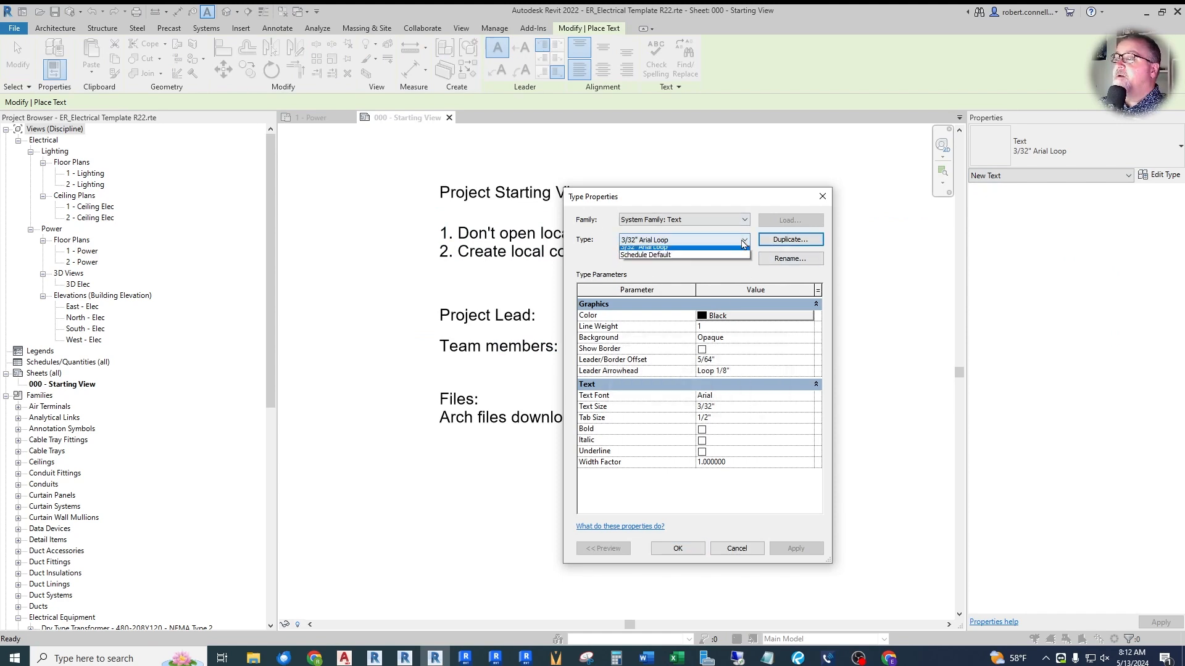
left_click(663, 259)
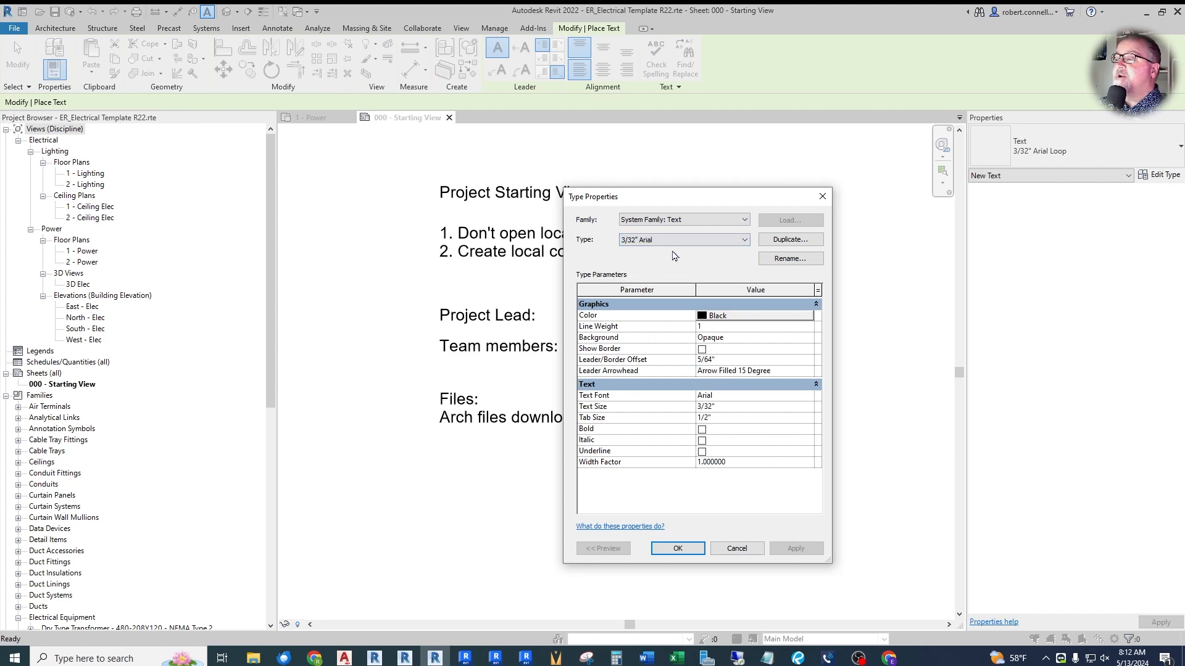
left_click(783, 243)
left_click(698, 374)
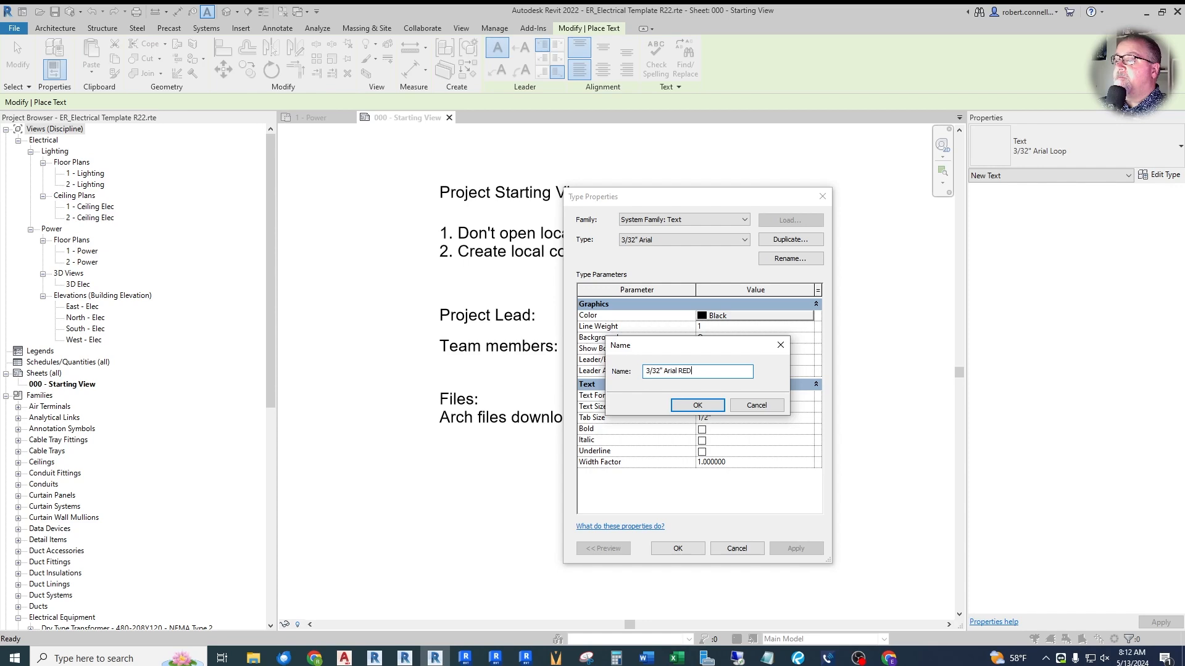
left_click(714, 402)
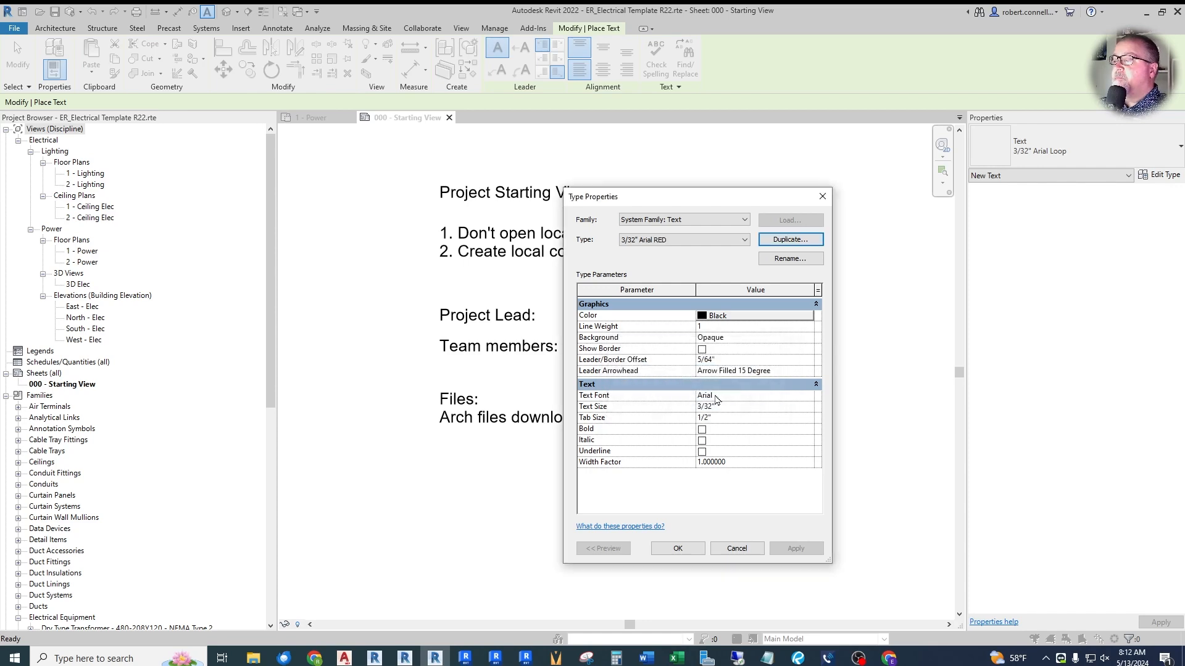
- Set the color of the 3/32" Arial RED text type to red and apply the type properties
left_click(811, 317)
left_click(584, 391)
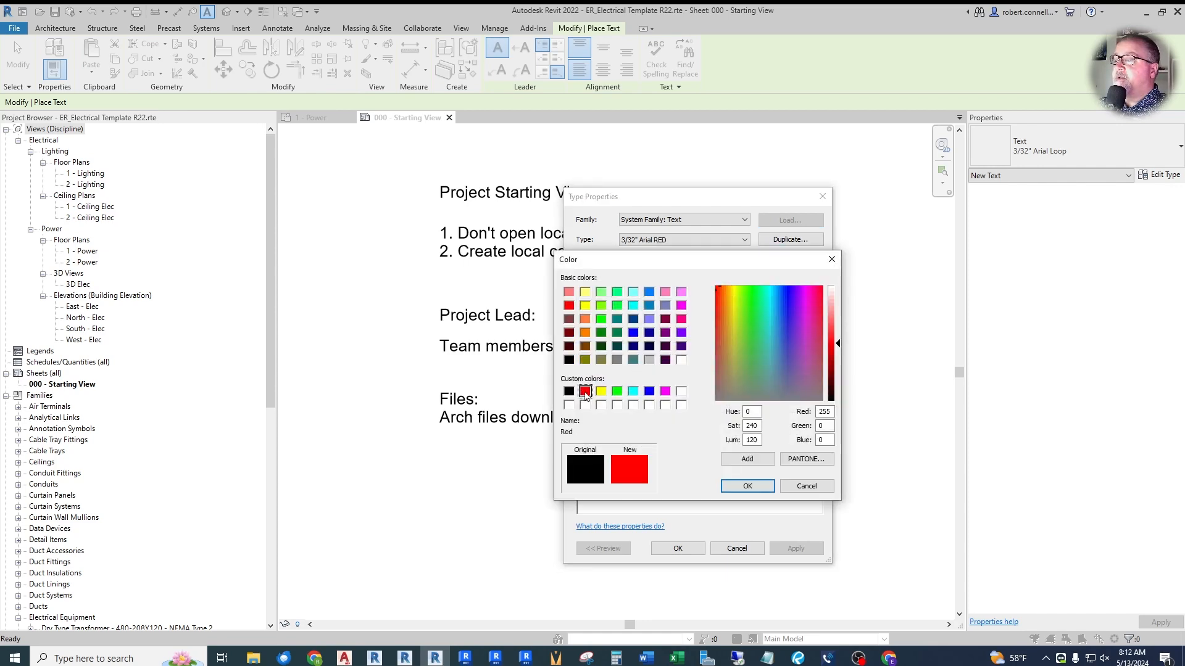
left_click(747, 486)
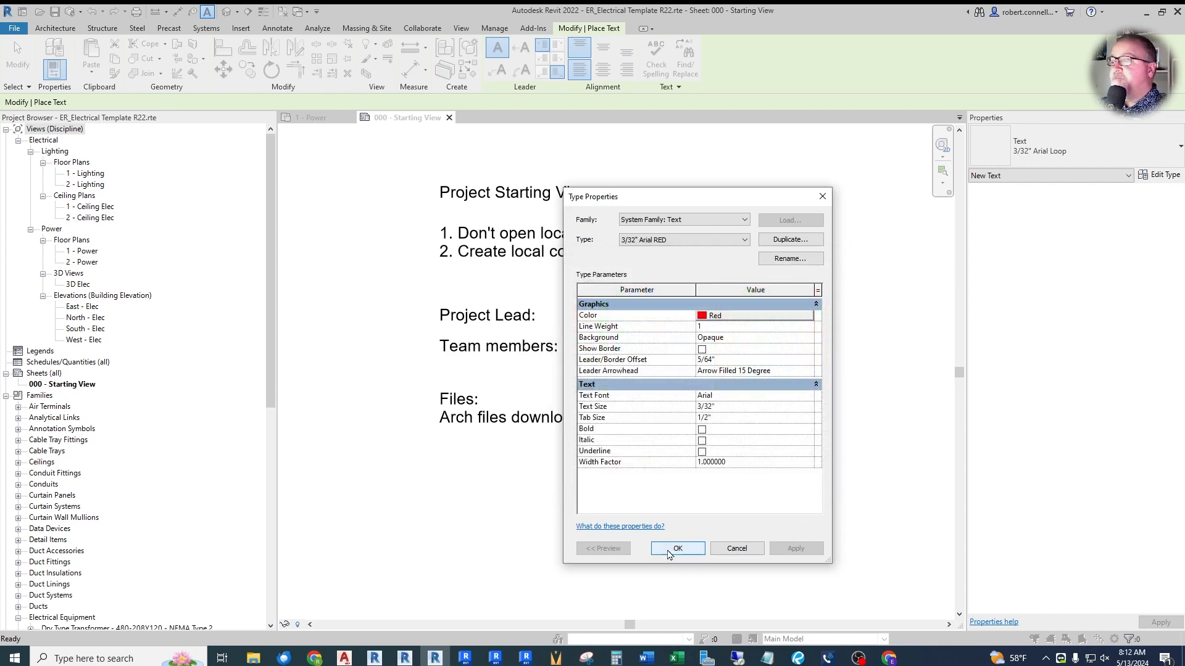
left_click(669, 550)
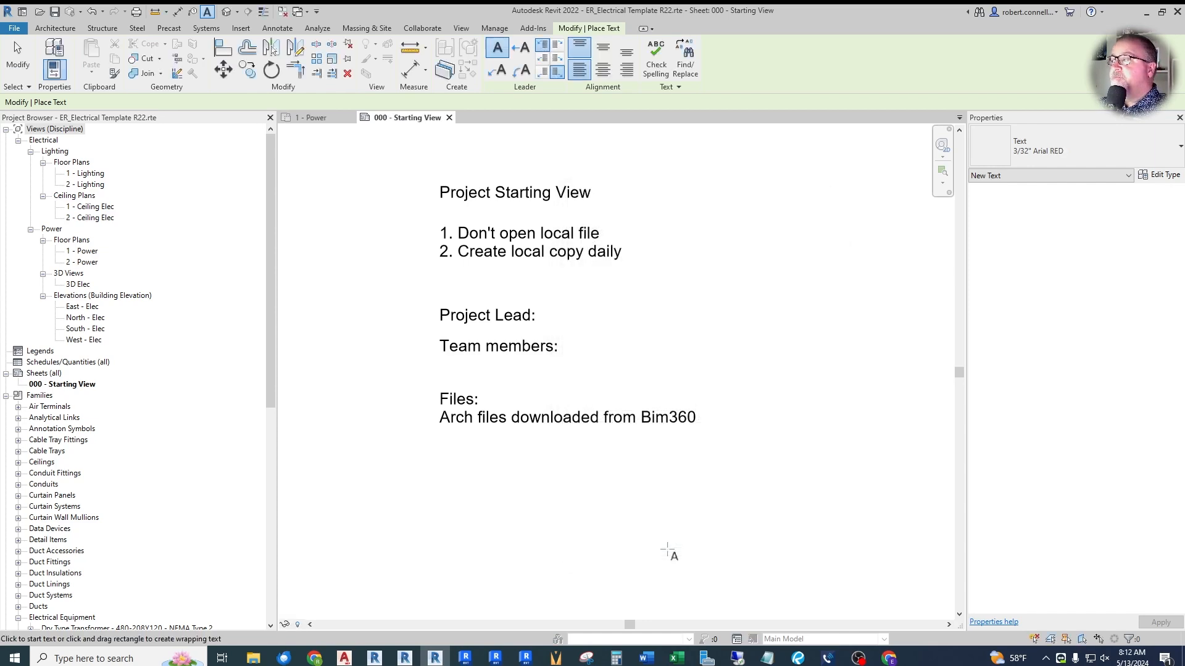
- Review the list of text types and the font choices for 3/32" Arial RED, leaving its properties unchanged
left_click(1021, 145)
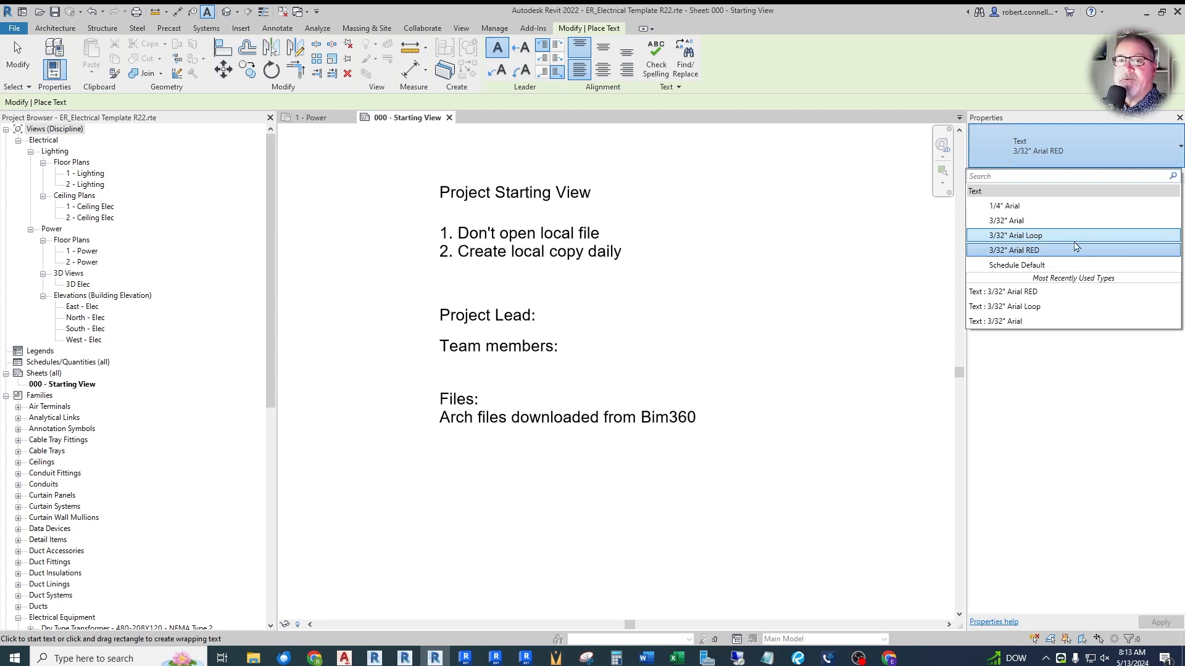
left_click(1103, 166)
left_click(1163, 175)
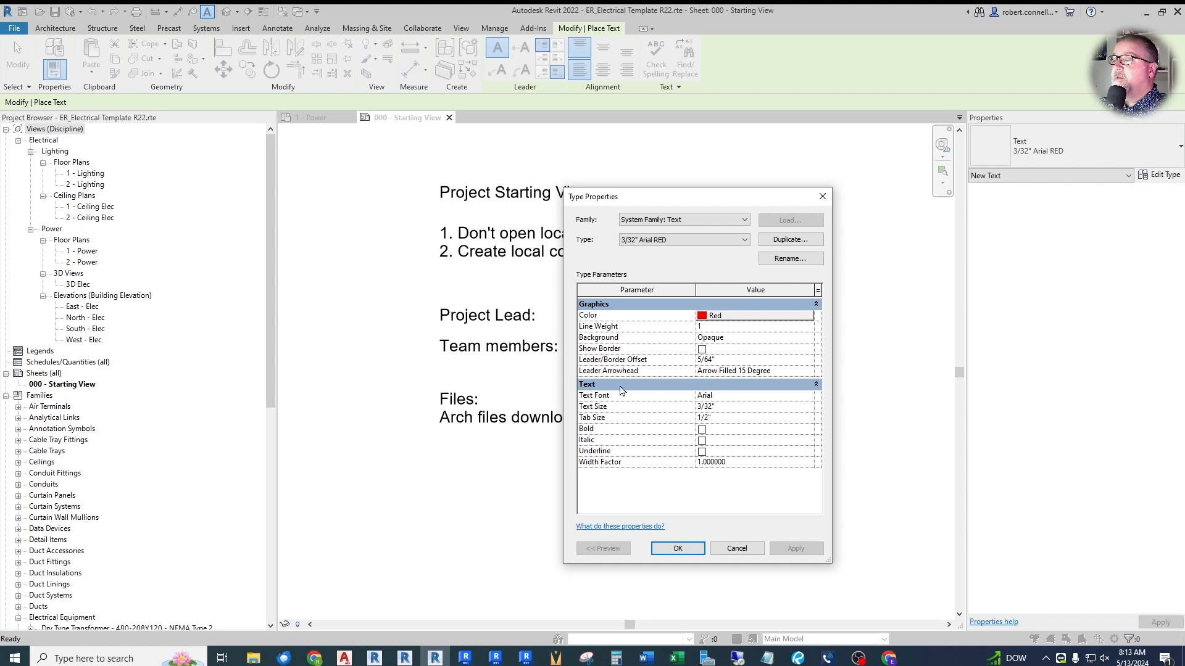
left_click(808, 396)
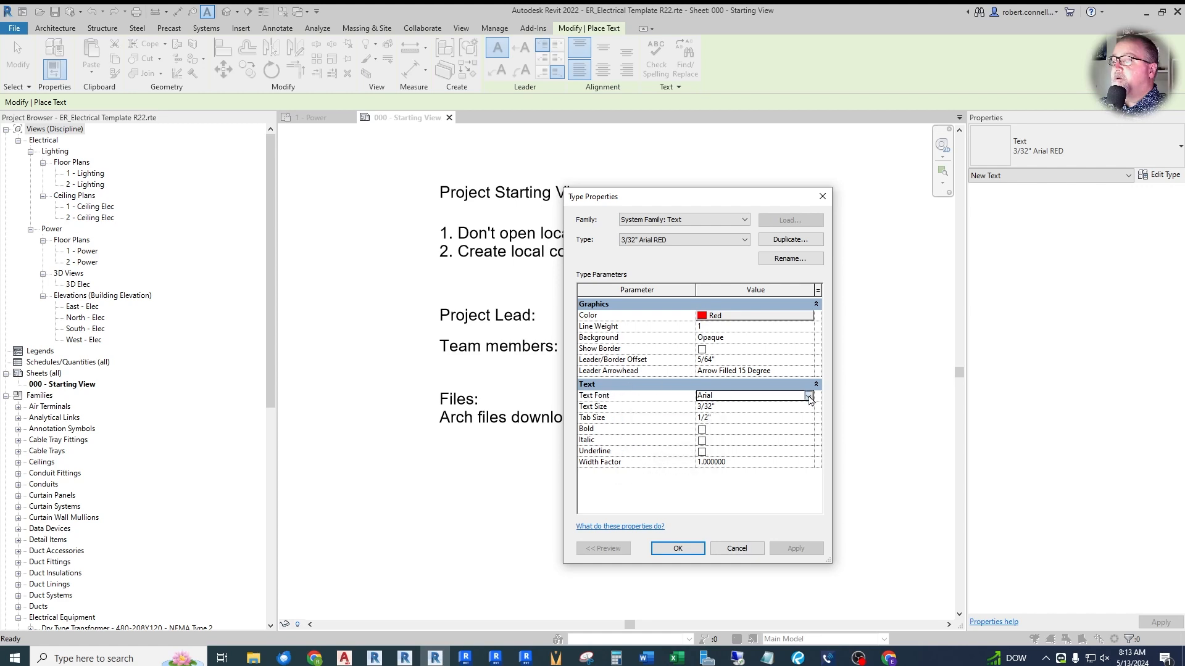
left_click(808, 396)
mouse_move(817, 421)
left_mouse_down()
mouse_move(820, 449)
mouse_move(817, 413)
left_mouse_up()
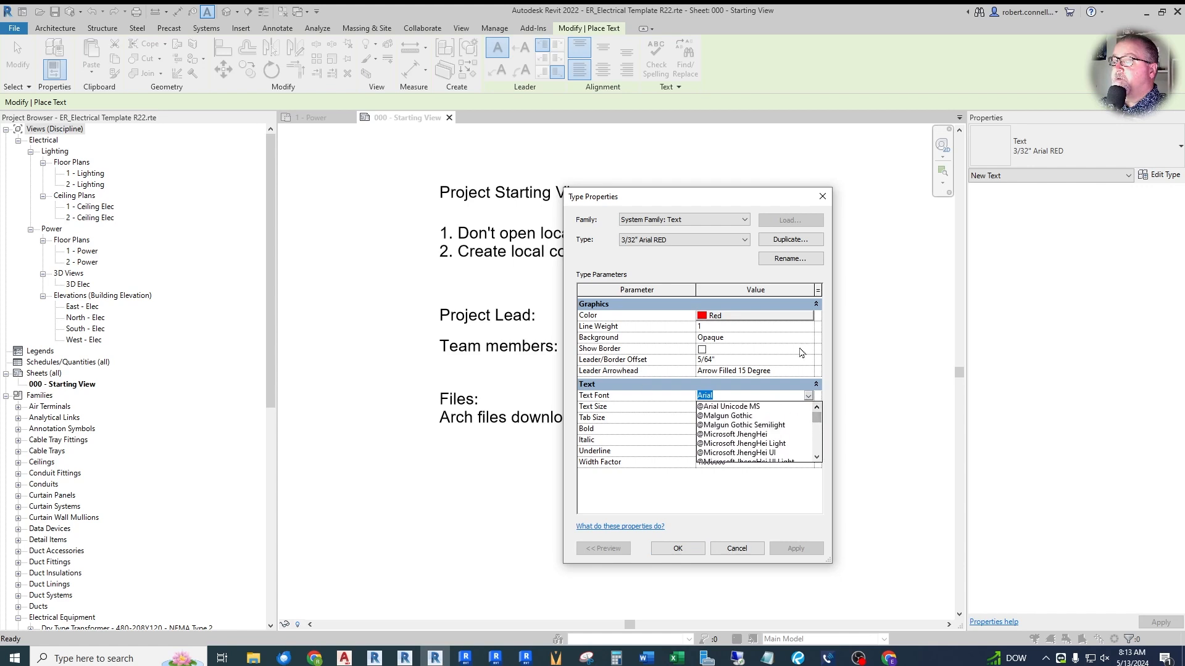
left_click(737, 548)
left_click(737, 548)
key("Escape")
key("Escape")
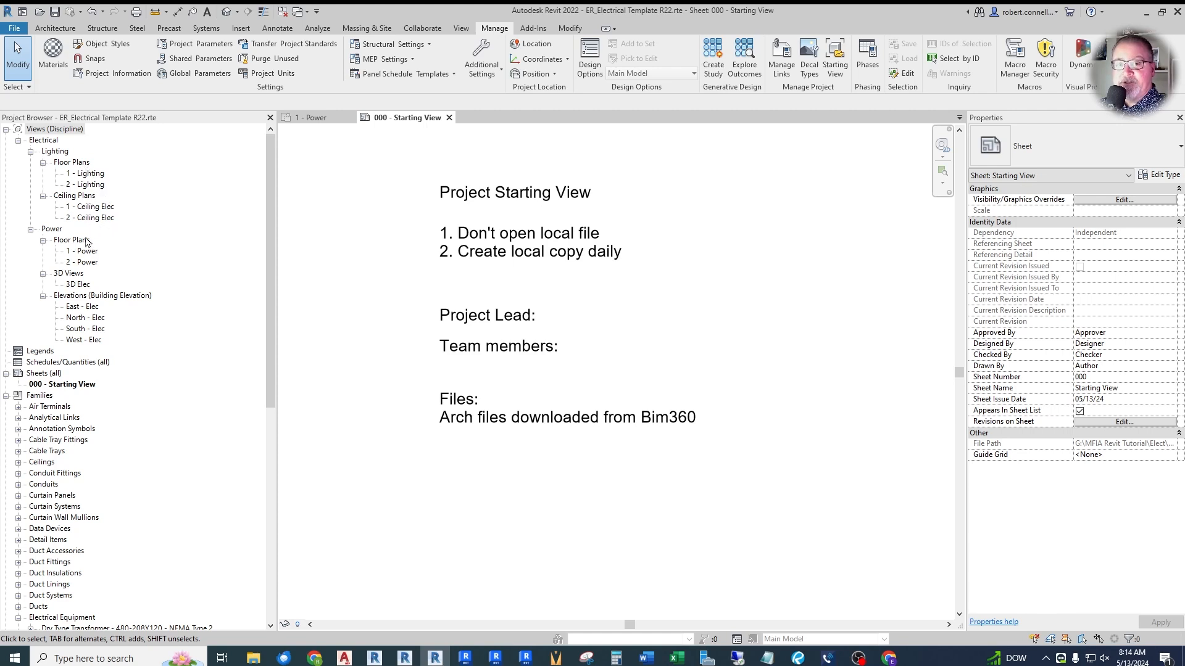
- Delete the 1 - Lighting and 2 - Lighting floor plan views
left_click(90, 174)
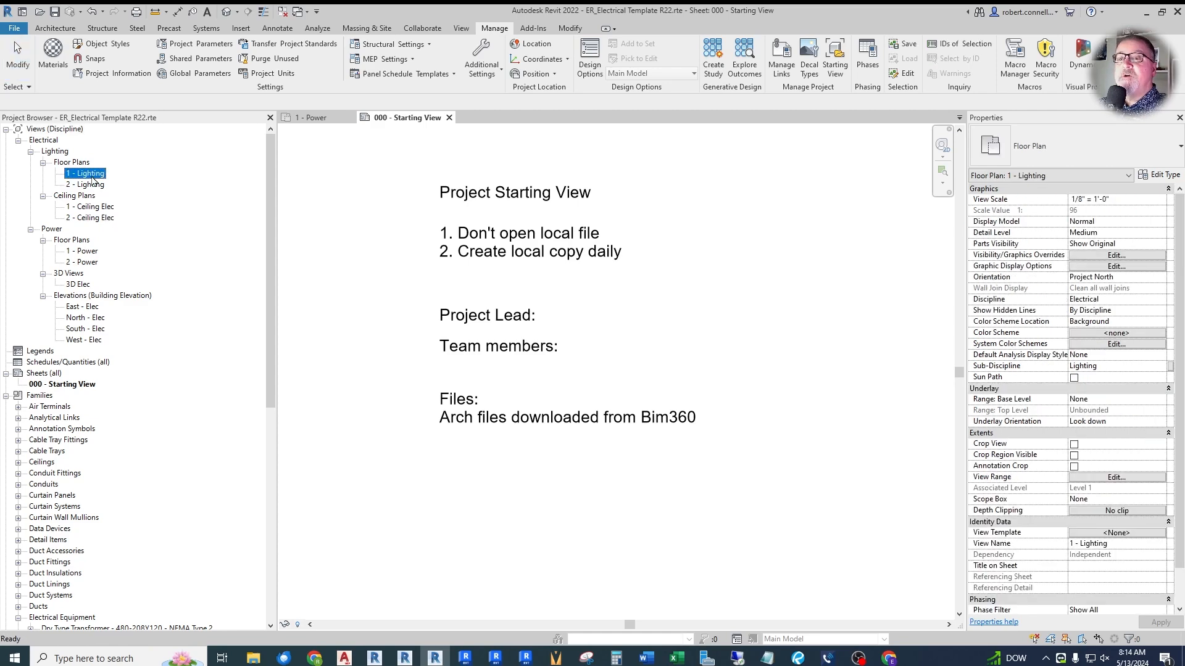
key("Delete")
left_click(90, 174)
key("Delete")
left_click(91, 174)
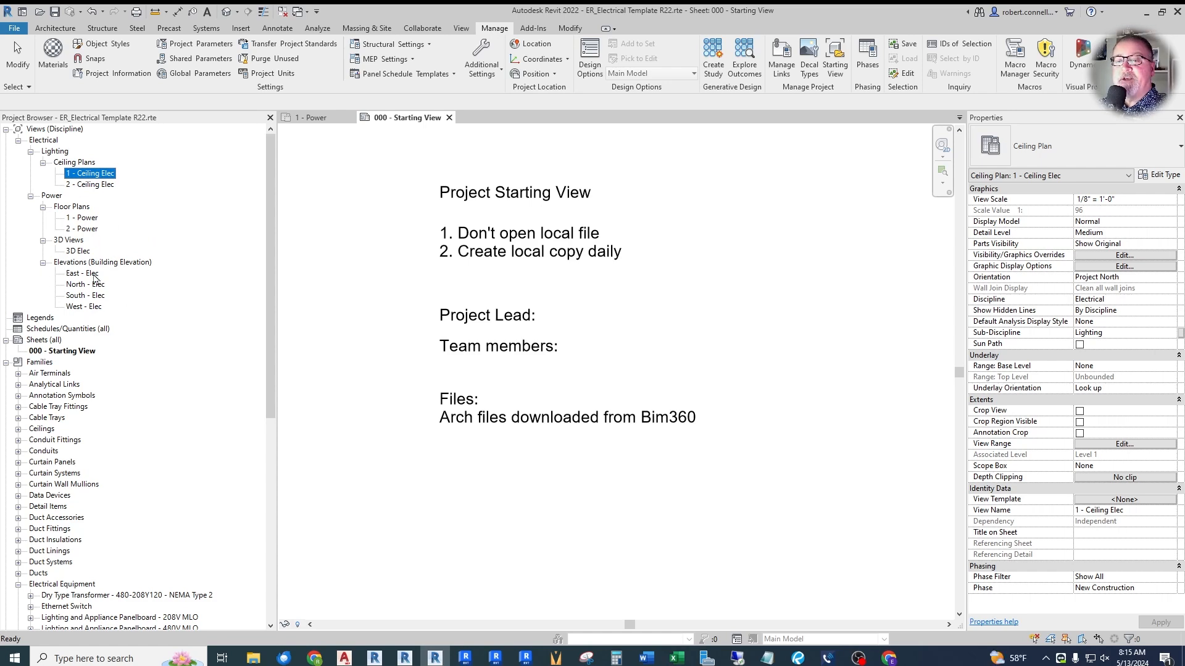
- Open the South - Elec elevation and examine its level lines and level heads
double_click(82, 300)
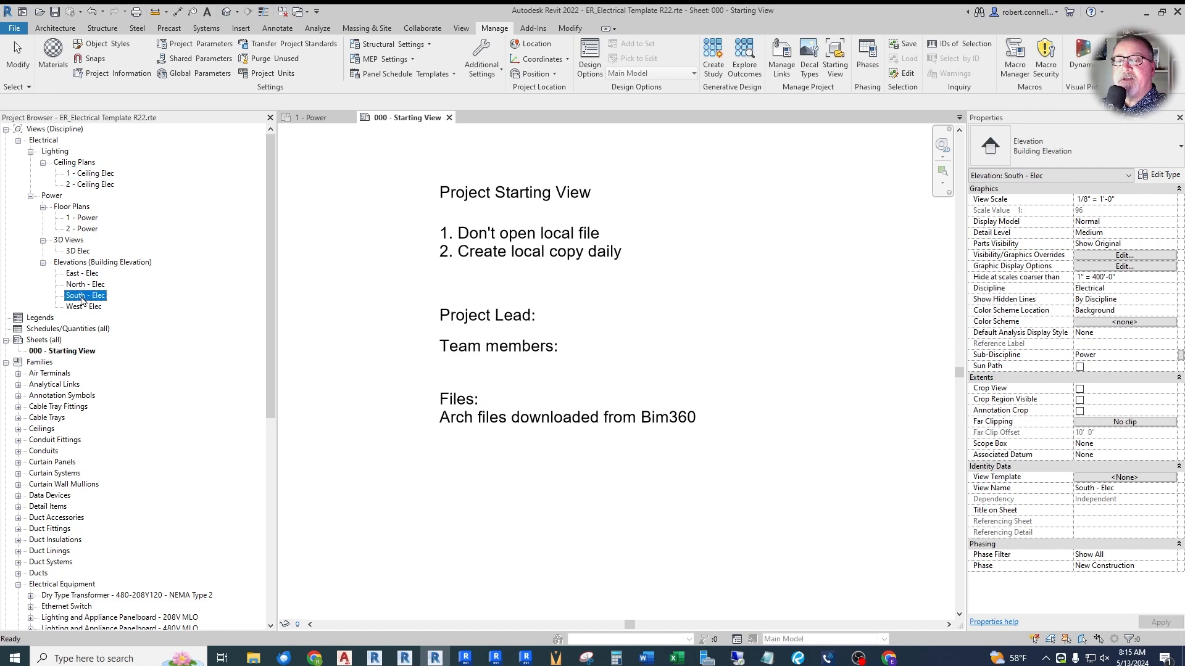
scroll(376, 361, "down", 2)
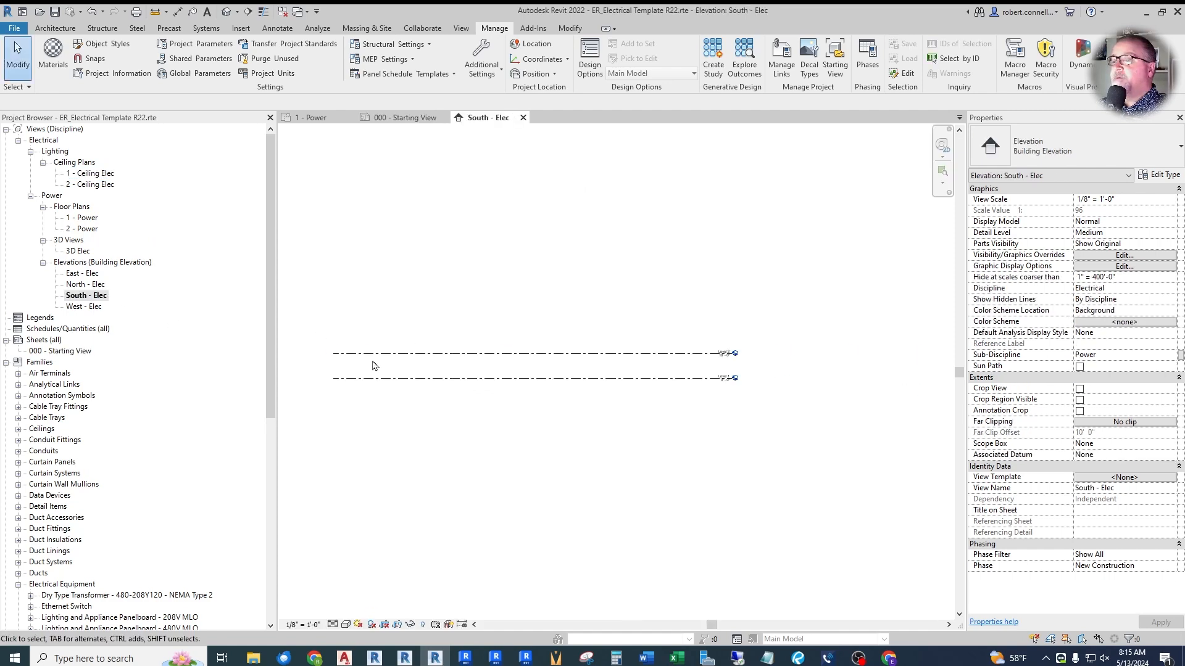
scroll(747, 376, "up", 5)
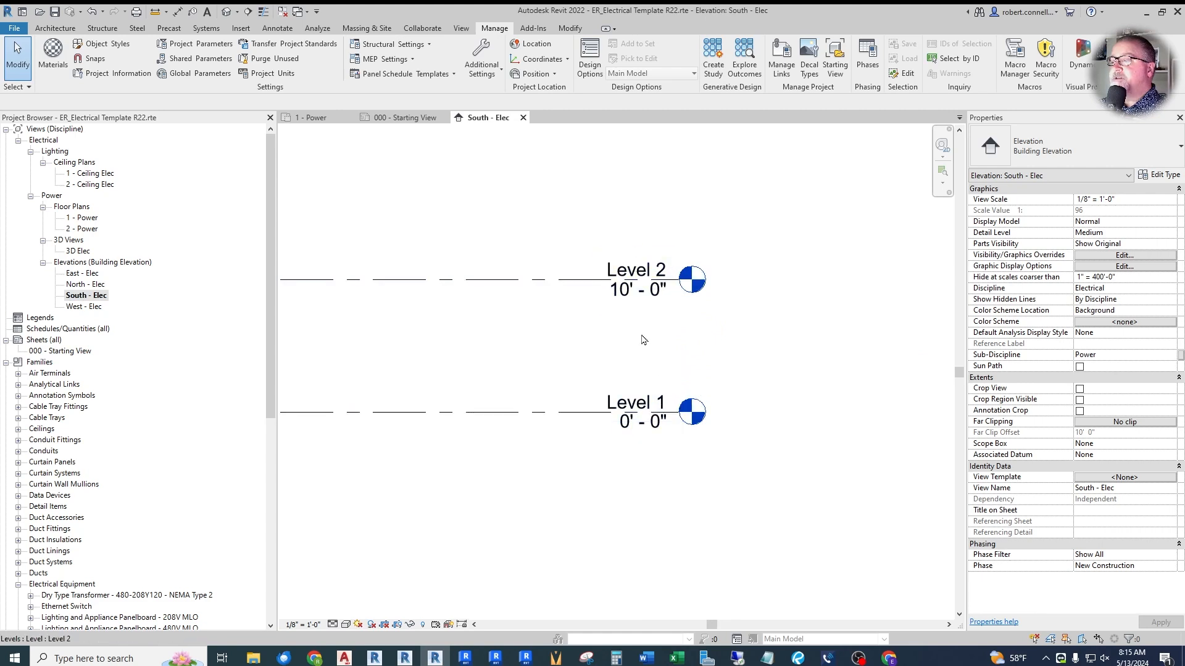
scroll(775, 395, "down", 2)
scroll(674, 331, "down", 3)
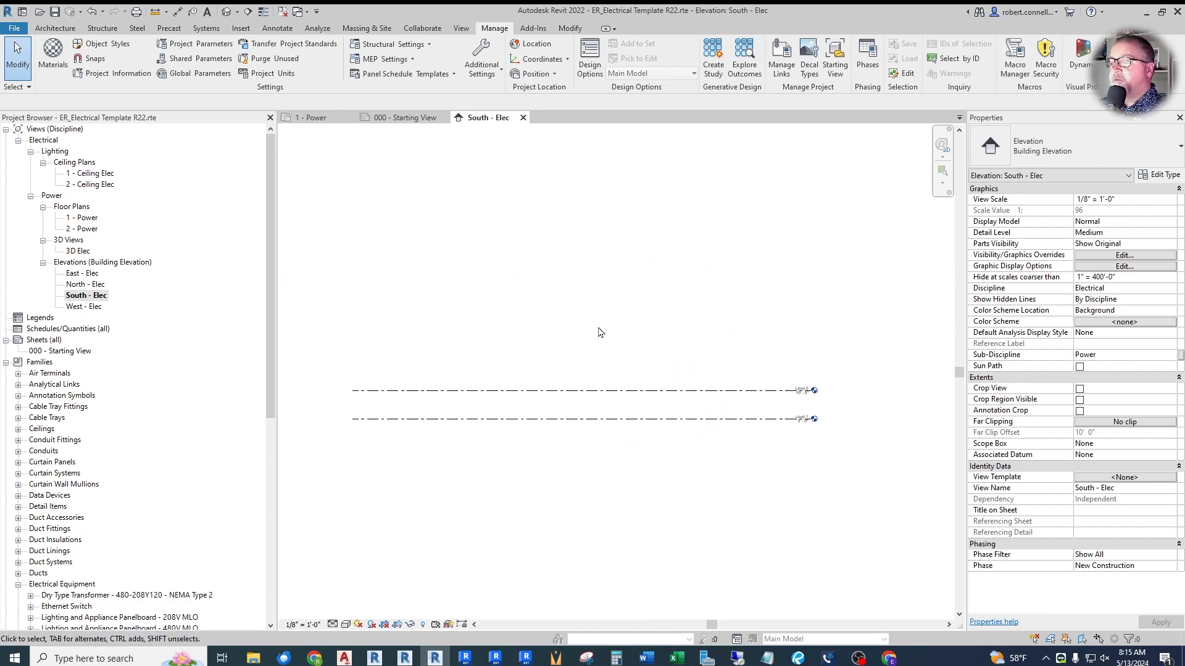
scroll(625, 331, "up", 1)
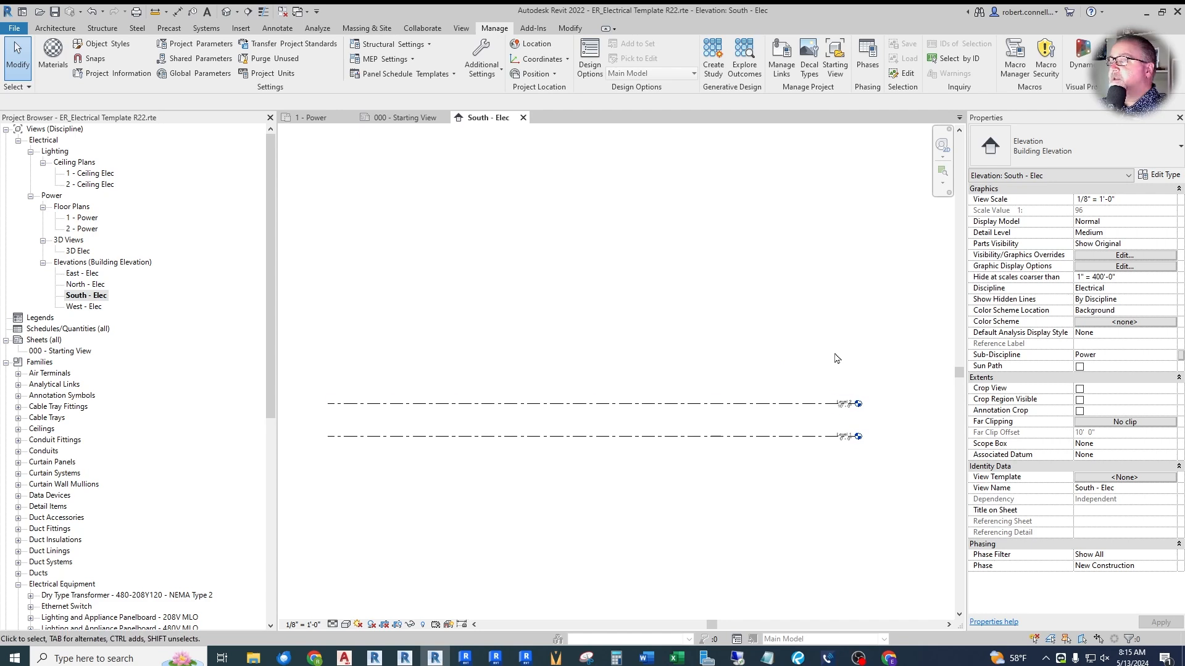
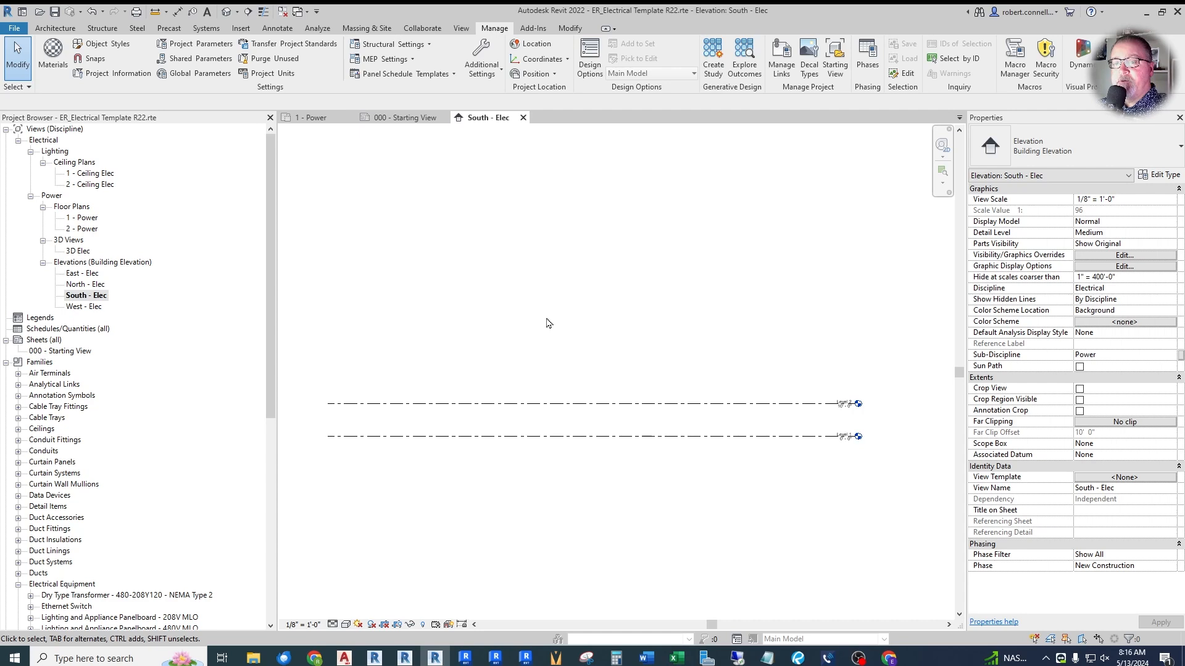
- Copy Level 2 upward three times at 10'-0" intervals to add levels at 20', 30' and 40'
left_click(779, 404)
left_click(804, 375)
left_click(777, 404)
left_click(247, 69)
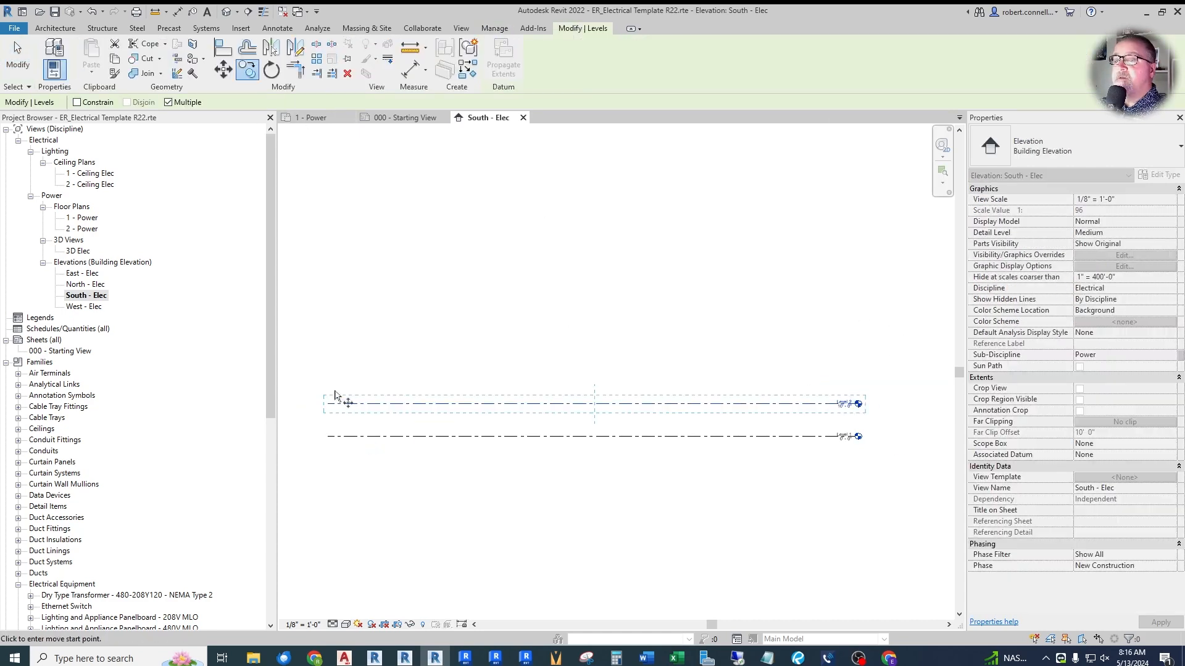
left_click(328, 404)
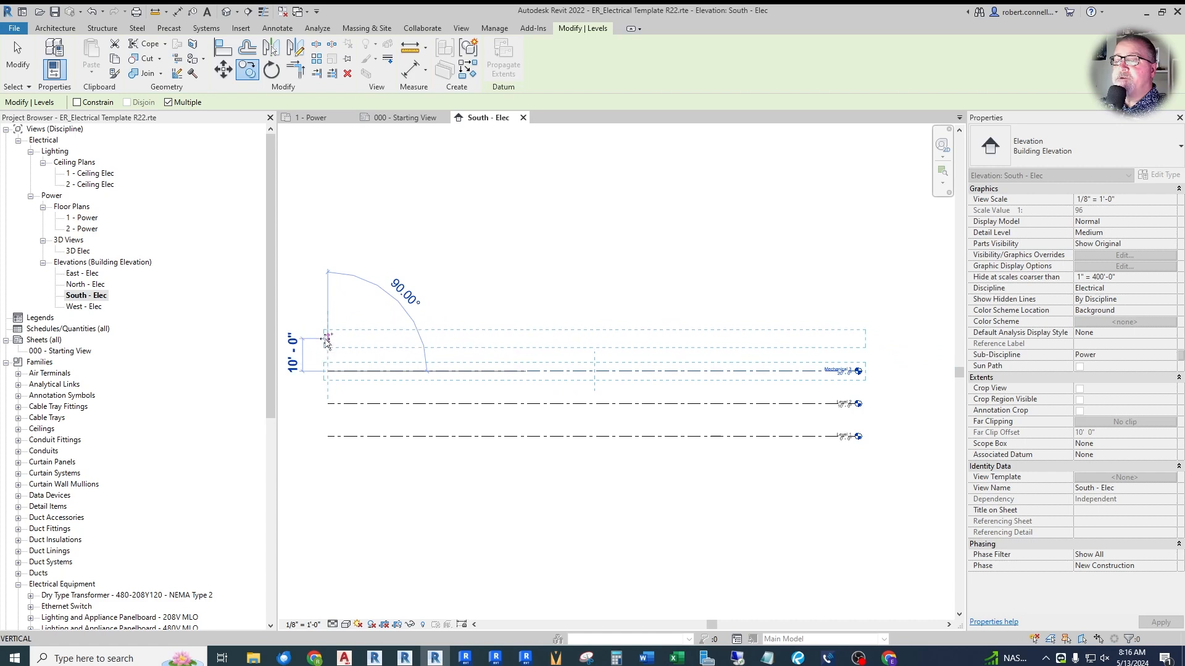
left_click(327, 340)
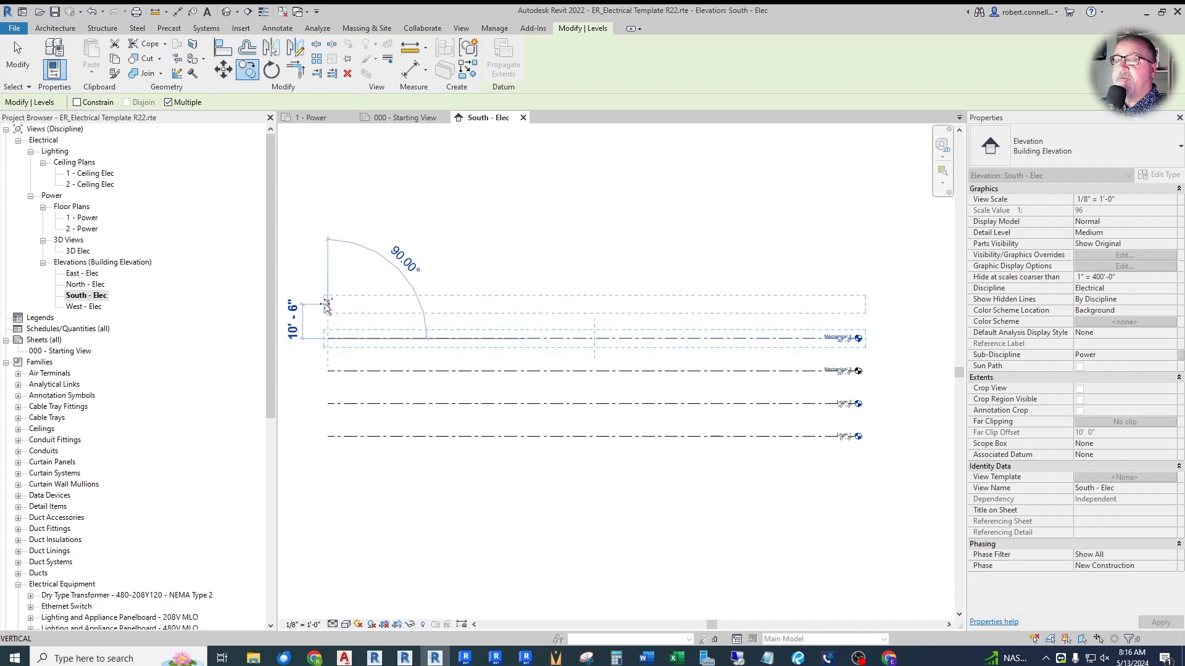
left_click(327, 306)
key("Escape")
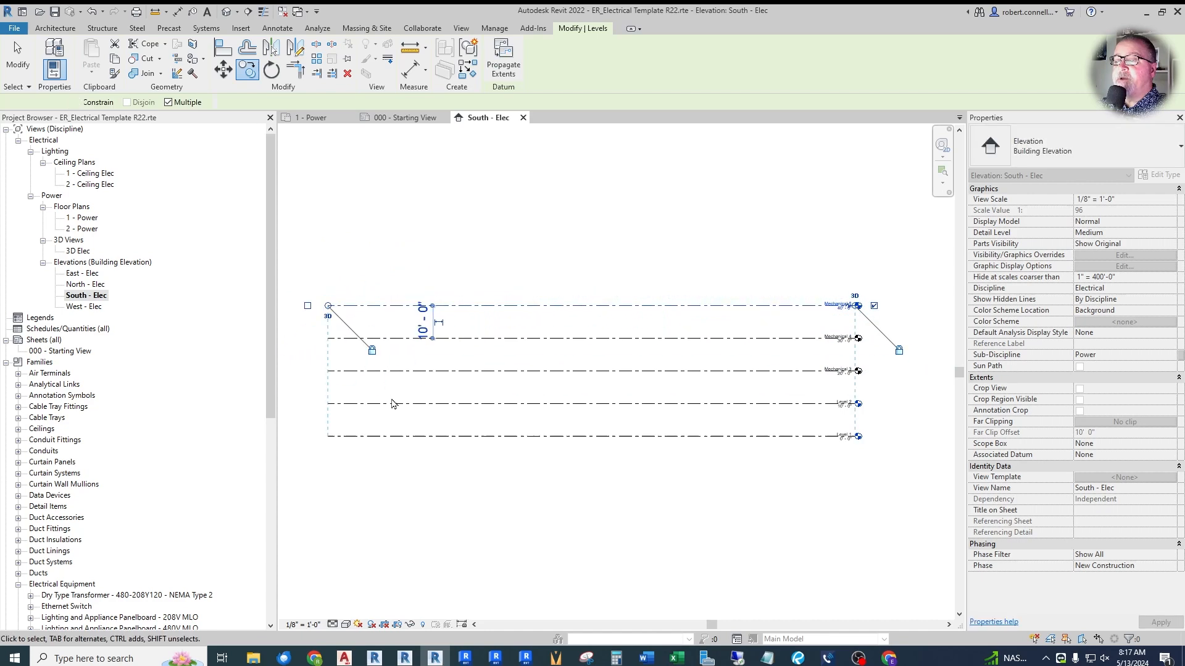
left_click(369, 475)
- Rename the Mechanical 3 level as Level 3
scroll(889, 413, "up", 3)
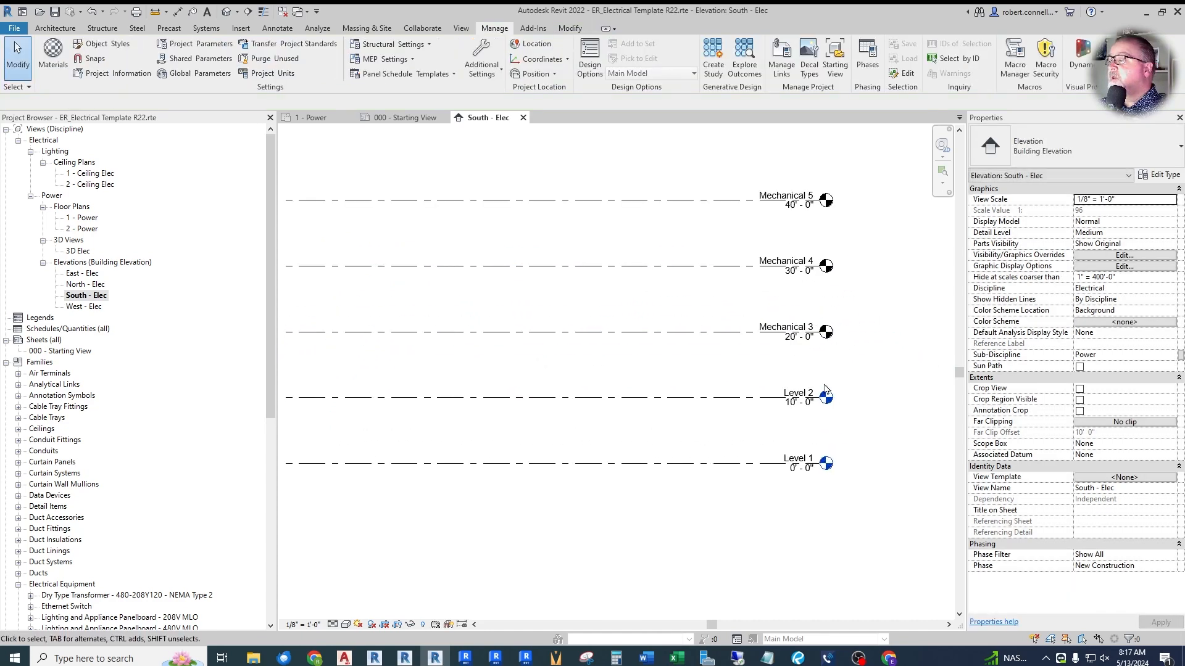
scroll(890, 318, "up", 2)
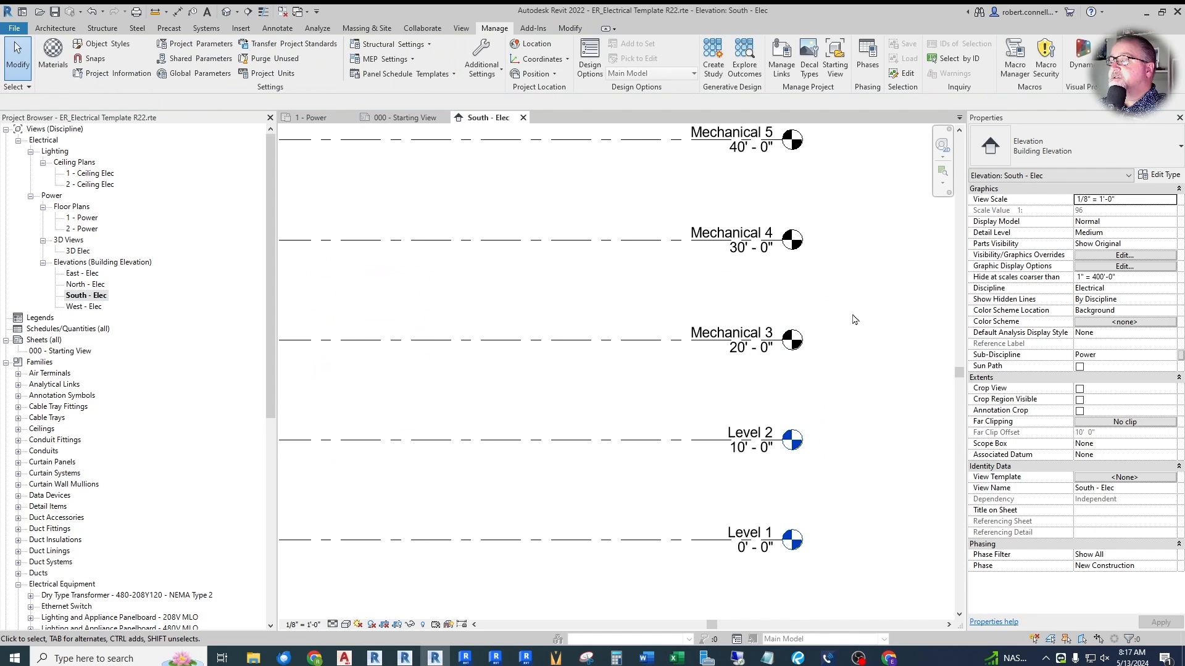
scroll(602, 340, "down", 1)
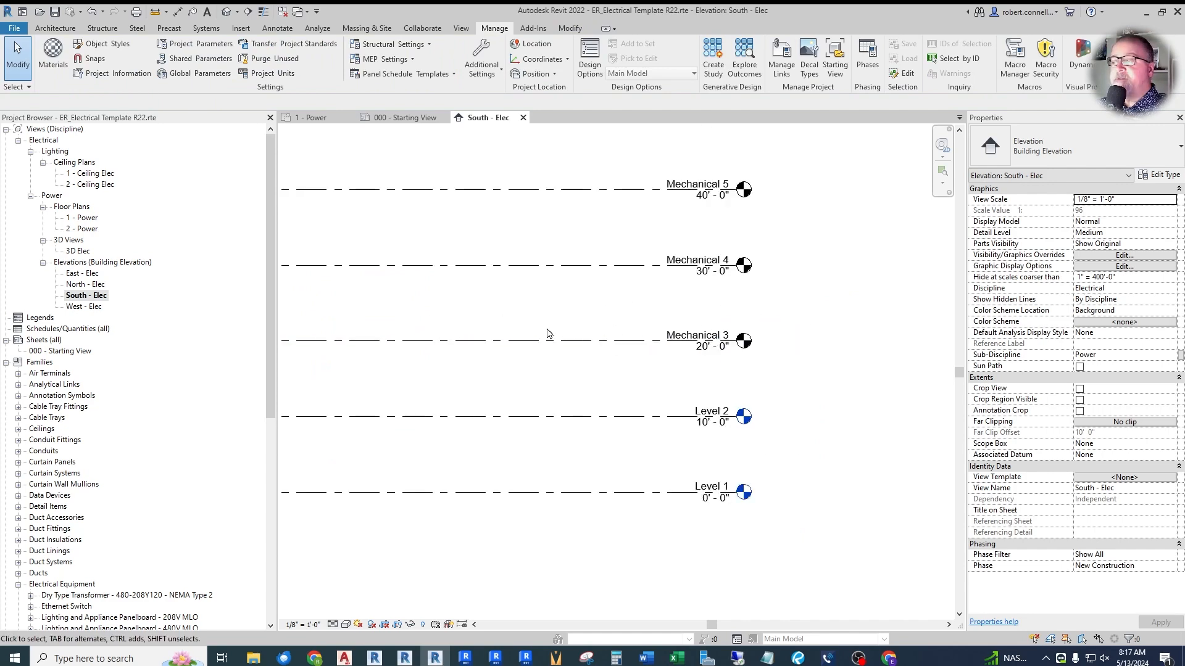
left_click(687, 337)
left_click(687, 332)
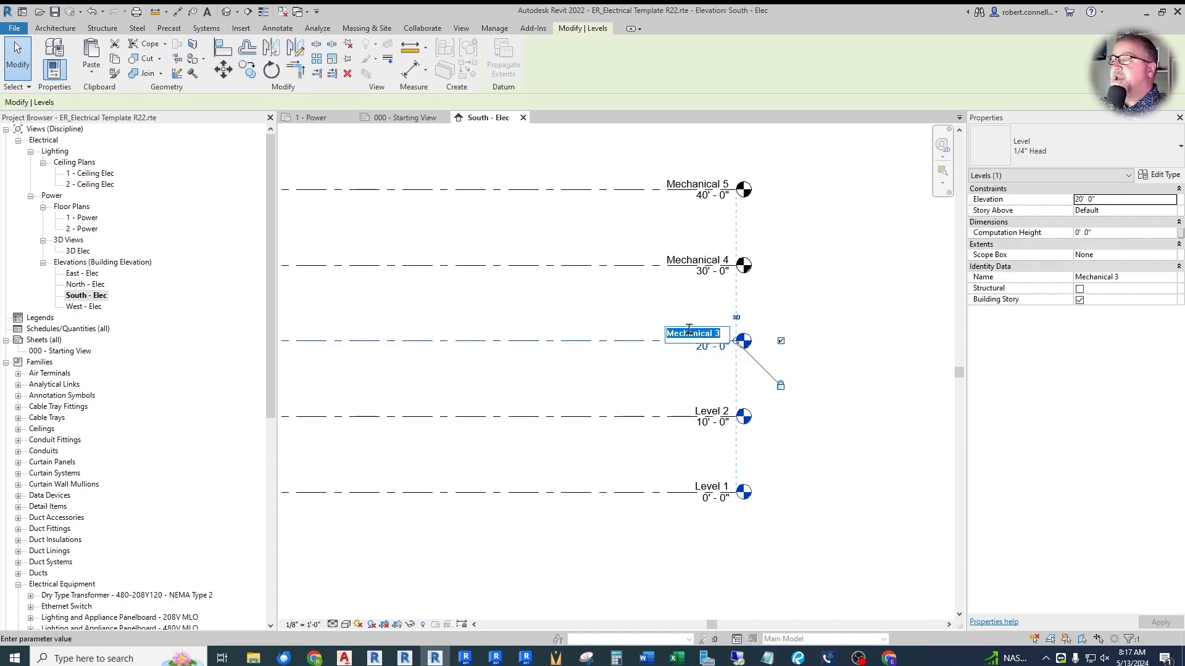
key("BackSpace")
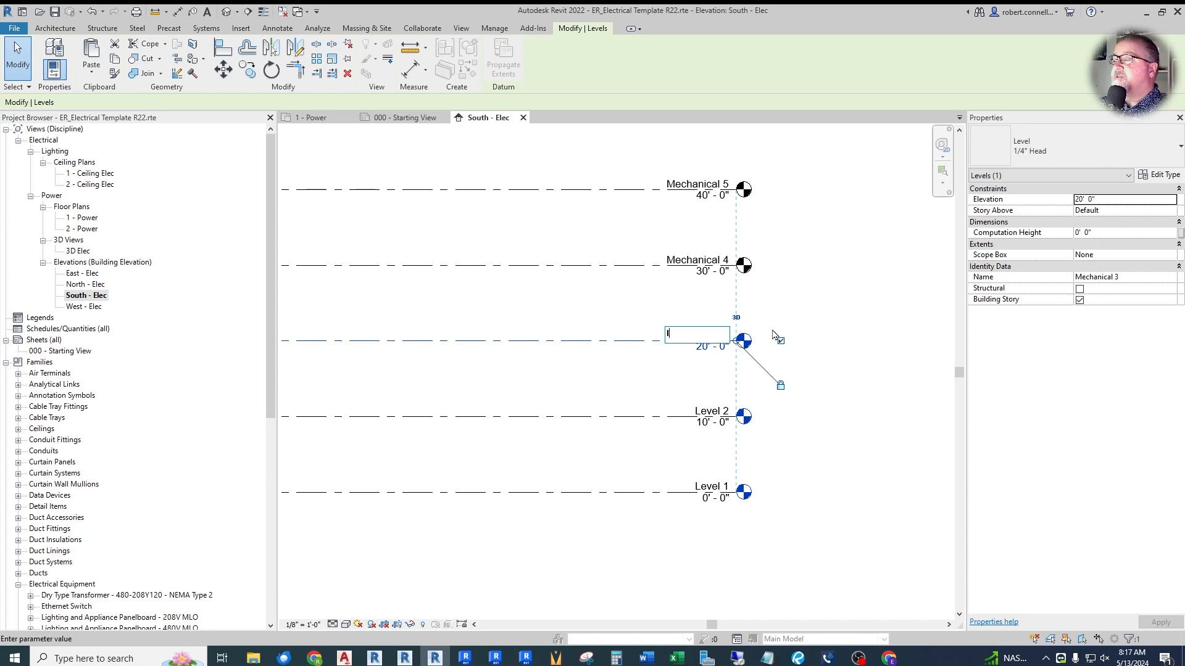
type("Lev")
key("Return")
- Rename the Mechanical 4 level as Level 4
double_click(693, 260)
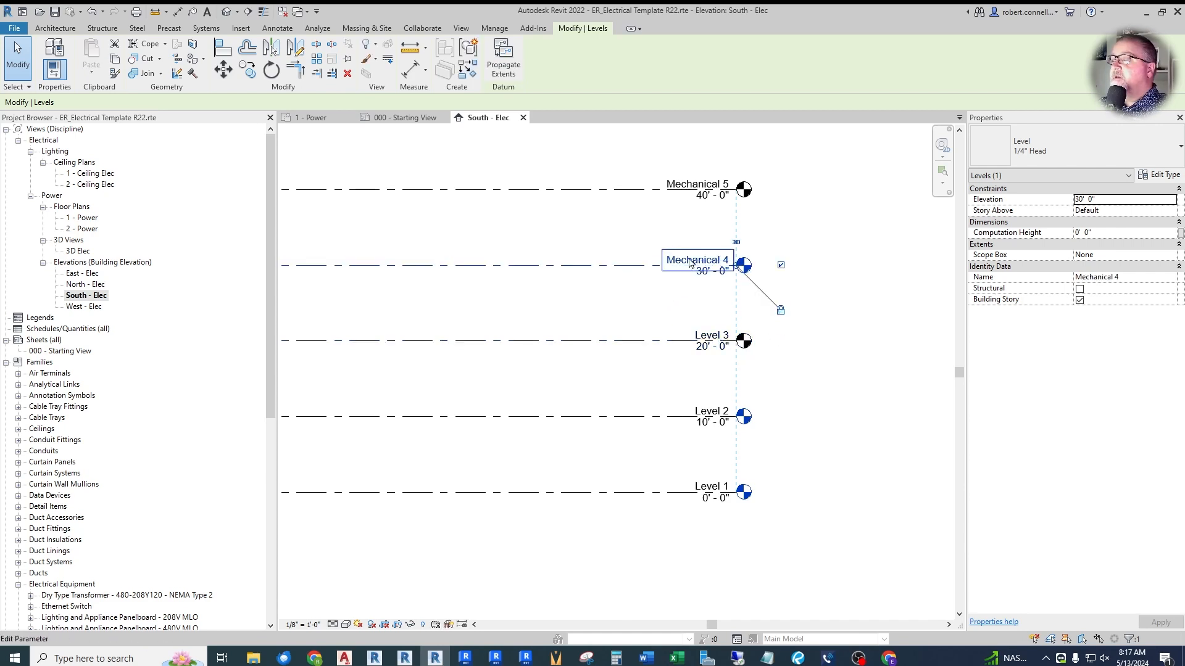
key("BackSpace")
type("Level")
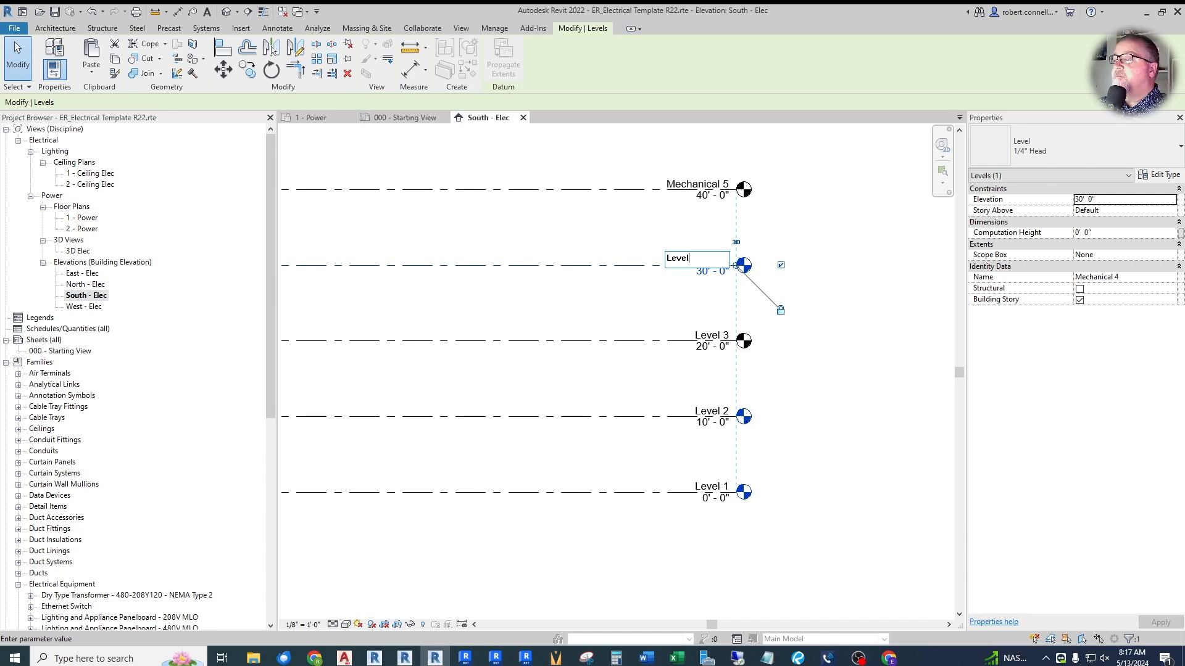
type(" 4")
key("Return")
- Rename the Mechanical 5 level as Level 5
left_click(697, 184)
left_click(687, 183)
type("Le")
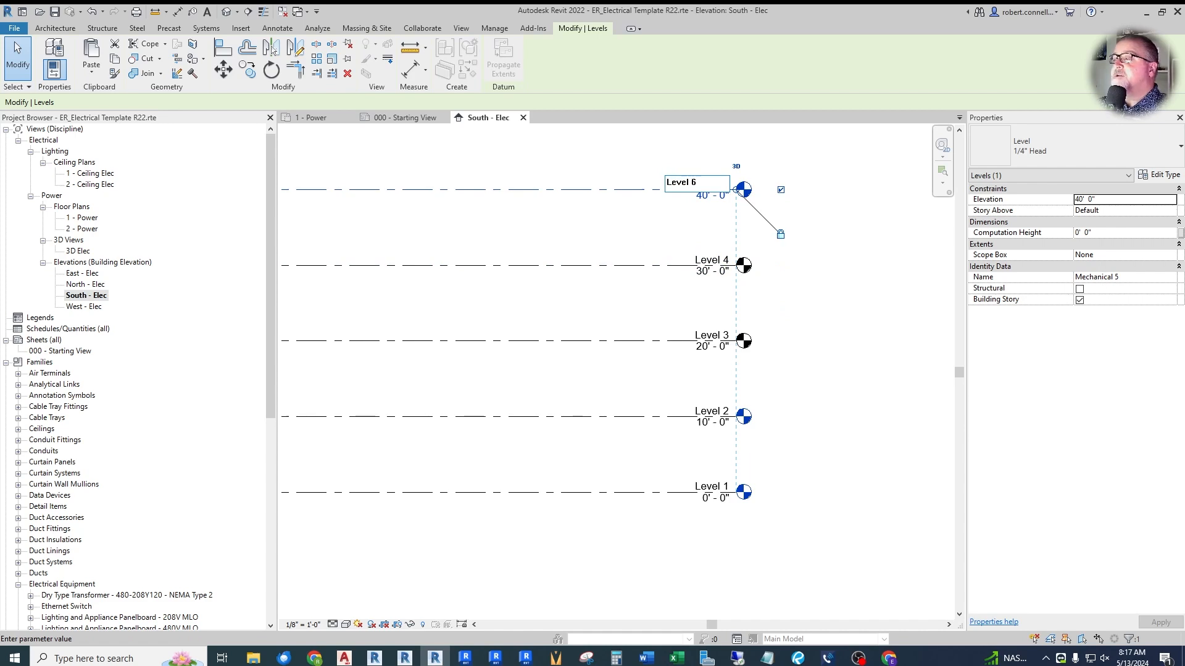
type("vel 5")
key("Return")
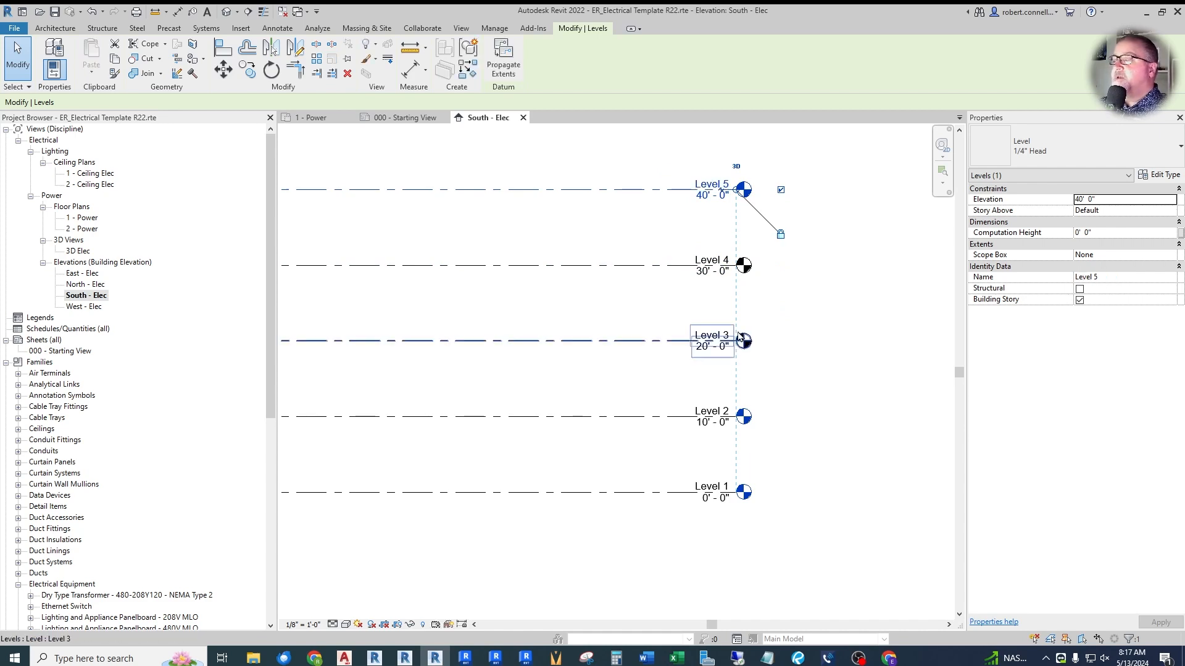
left_click(822, 311)
scroll(814, 371, "down", 4)
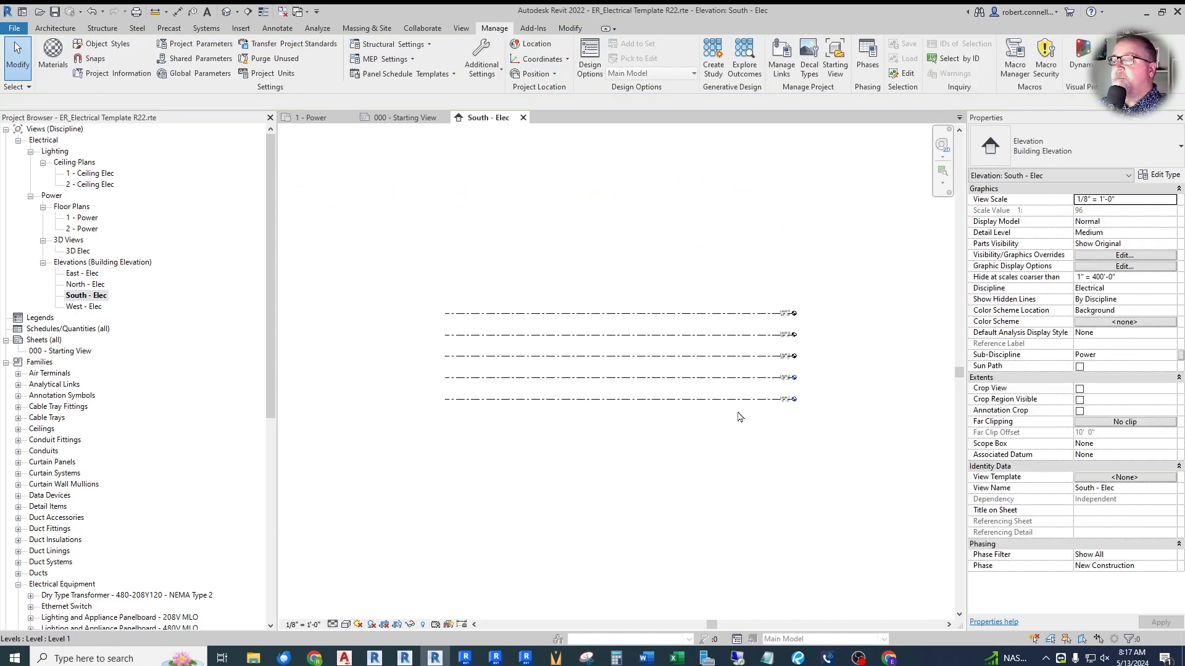
- Rename the 1 - Ceiling Elec ceiling plan as 01 - 1ST FLOOR PLAN - LIGHTING
scroll(669, 426, "up", 1)
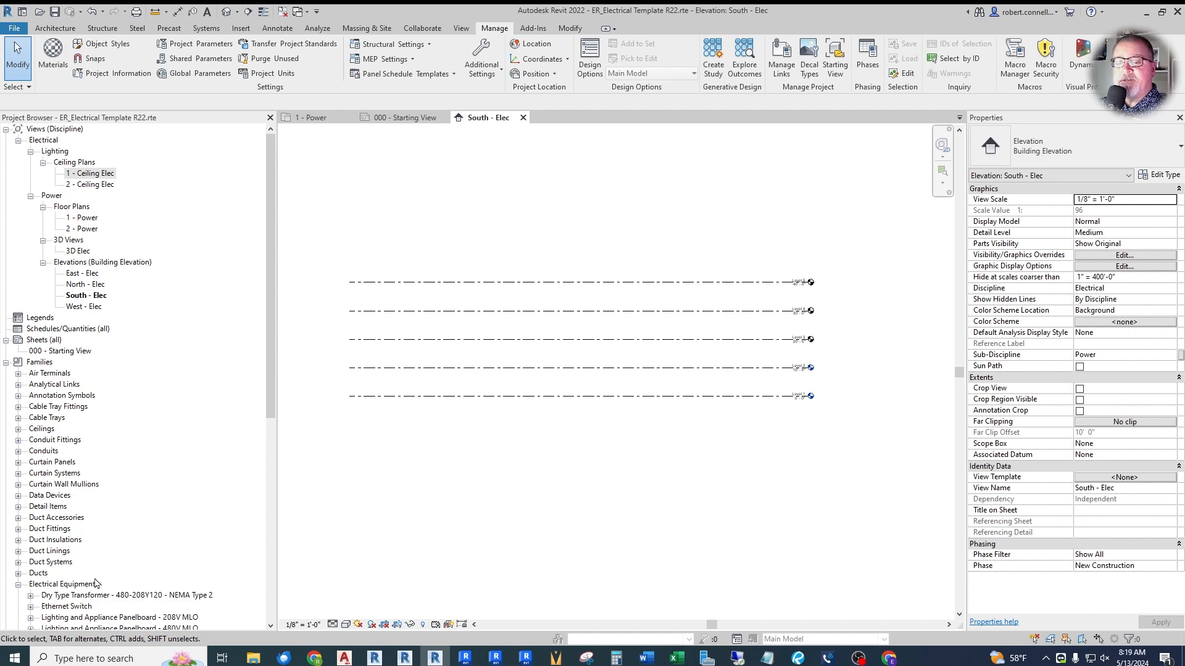
scroll(101, 543, "down", 3)
scroll(106, 497, "up", 3)
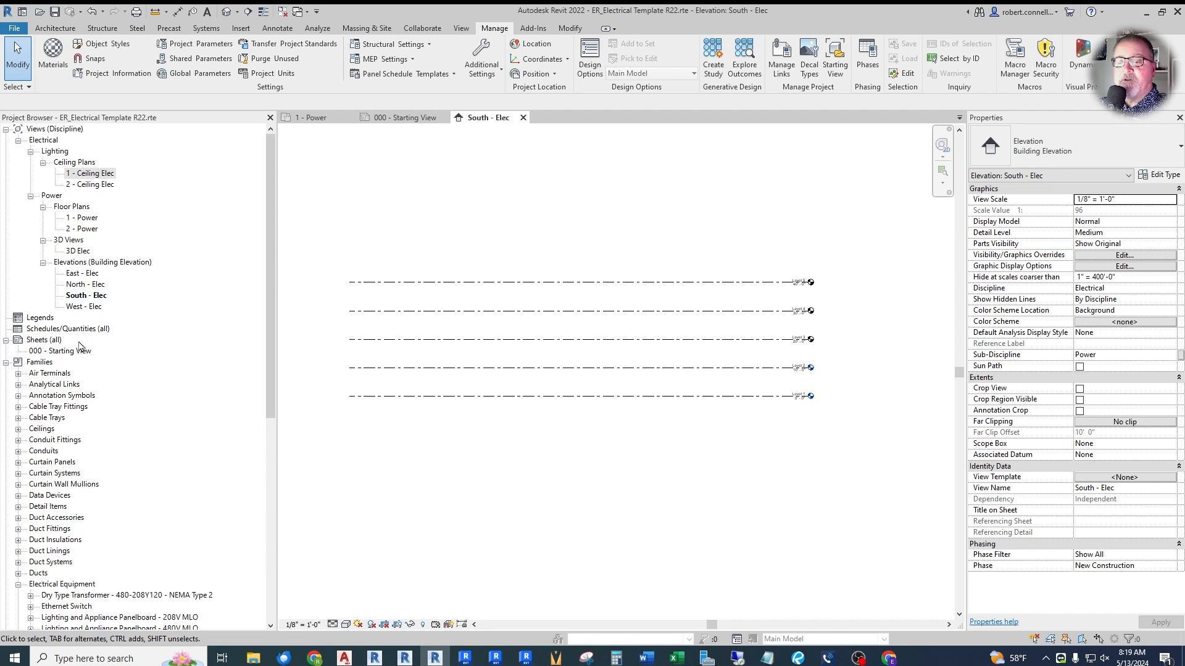
left_click(95, 174)
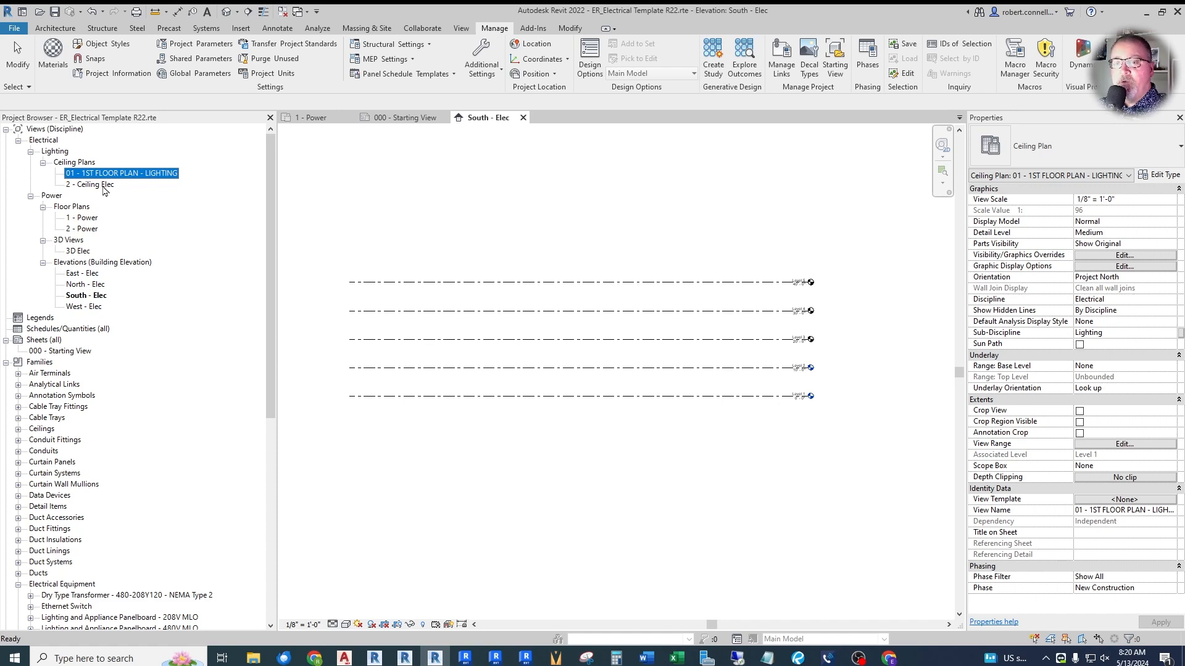
- Rename the 2 - Ceiling Elec ceiling plan as 02 - 2ND FLOOR PLAN - LIGHTING
left_click(93, 184)
key("F2")
type("02 - 2ND FLOOR ")
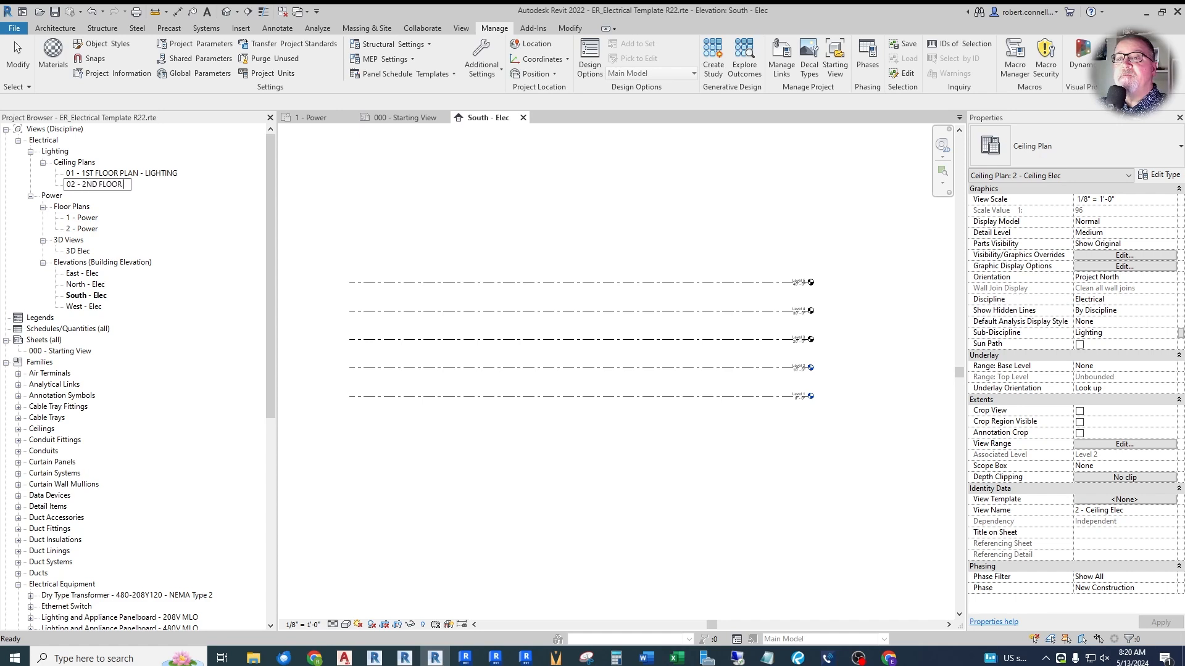
type("PLAN - LIGHTING")
key("Return")
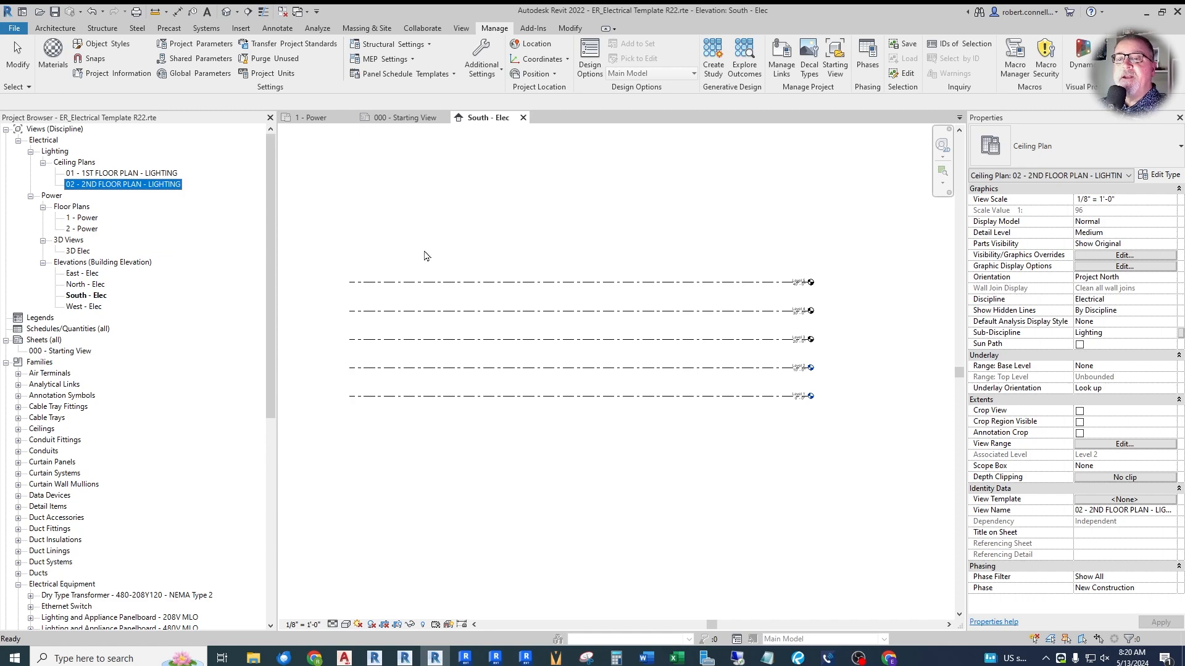
- Rename the 1 - Power floor plan as 01-1ST FLOOR PLAN - POWER
left_click(87, 218)
key("F2")
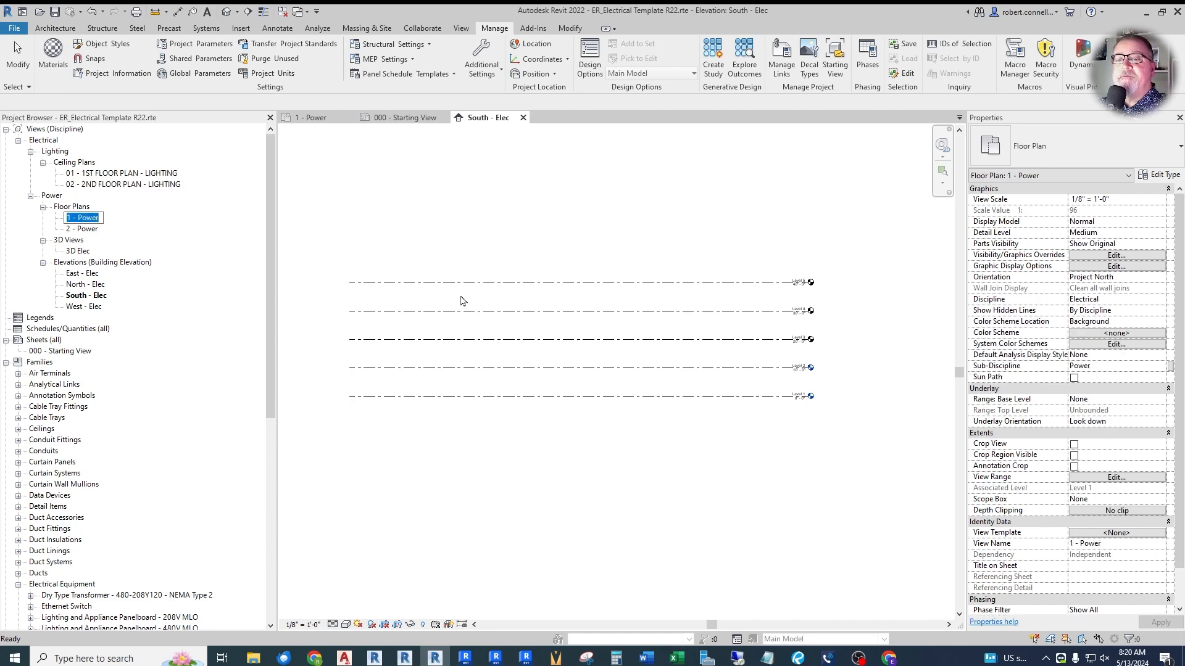
type("01-")
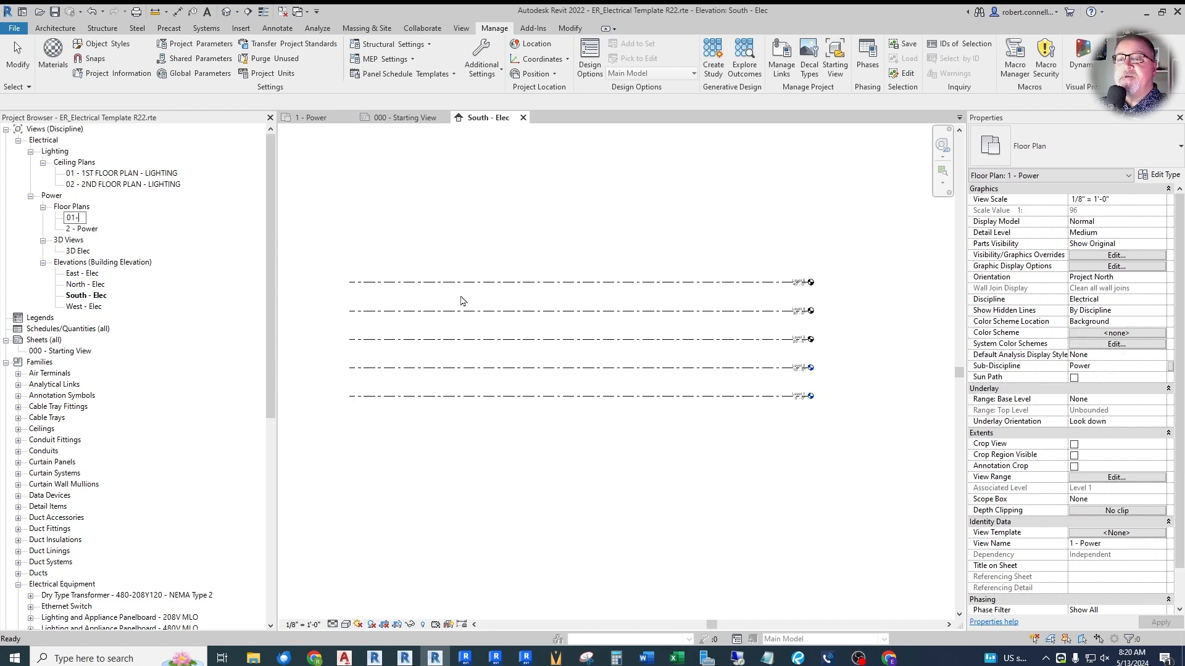
type("1ST FLOOR PLAN - POWER")
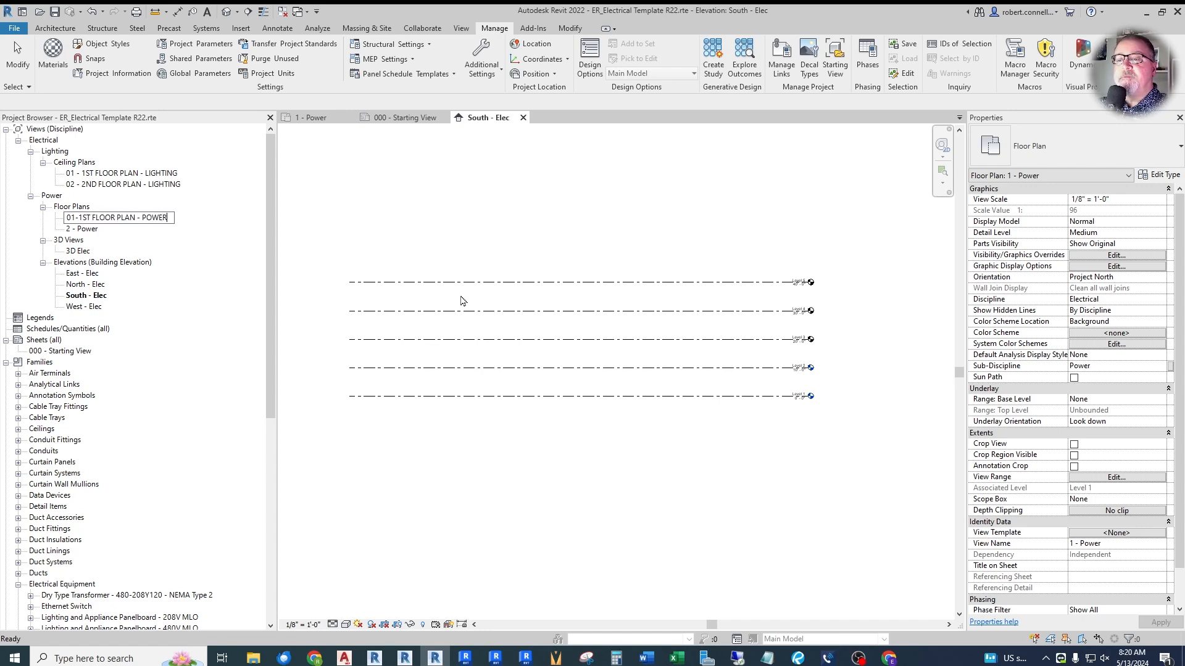
key("Return")
- Rename the 2 - Power floor plan as 02 - 2ND FLOOR PLAN - POWER
left_click(94, 230)
key("F2")
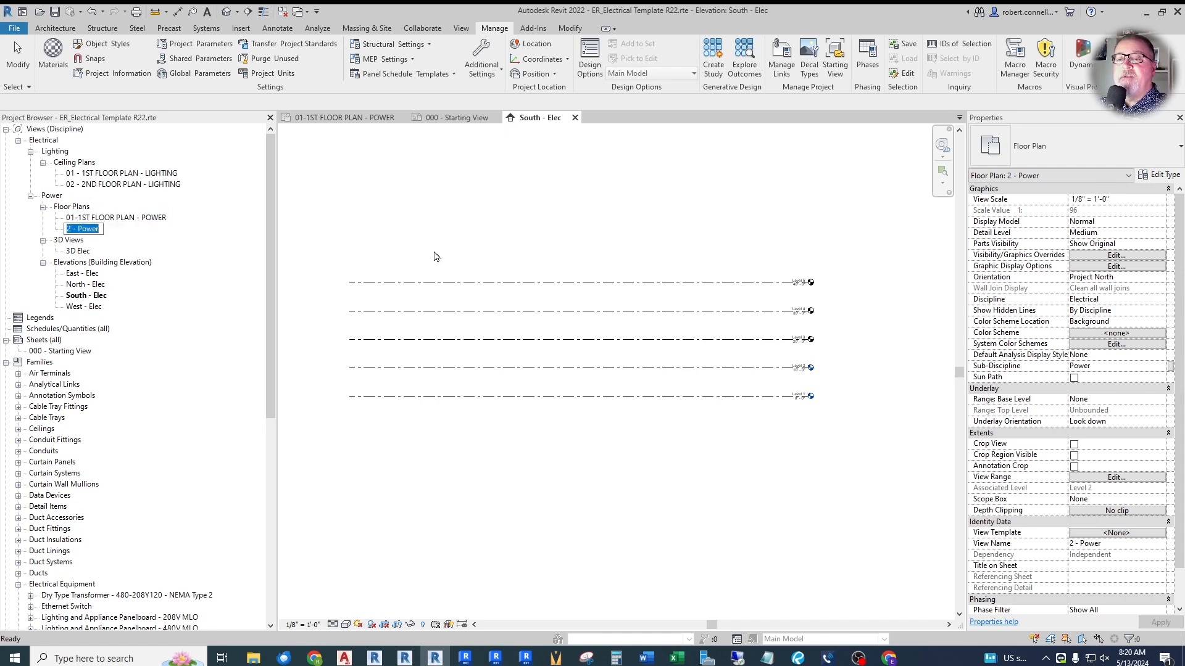
type("02 - 2N")
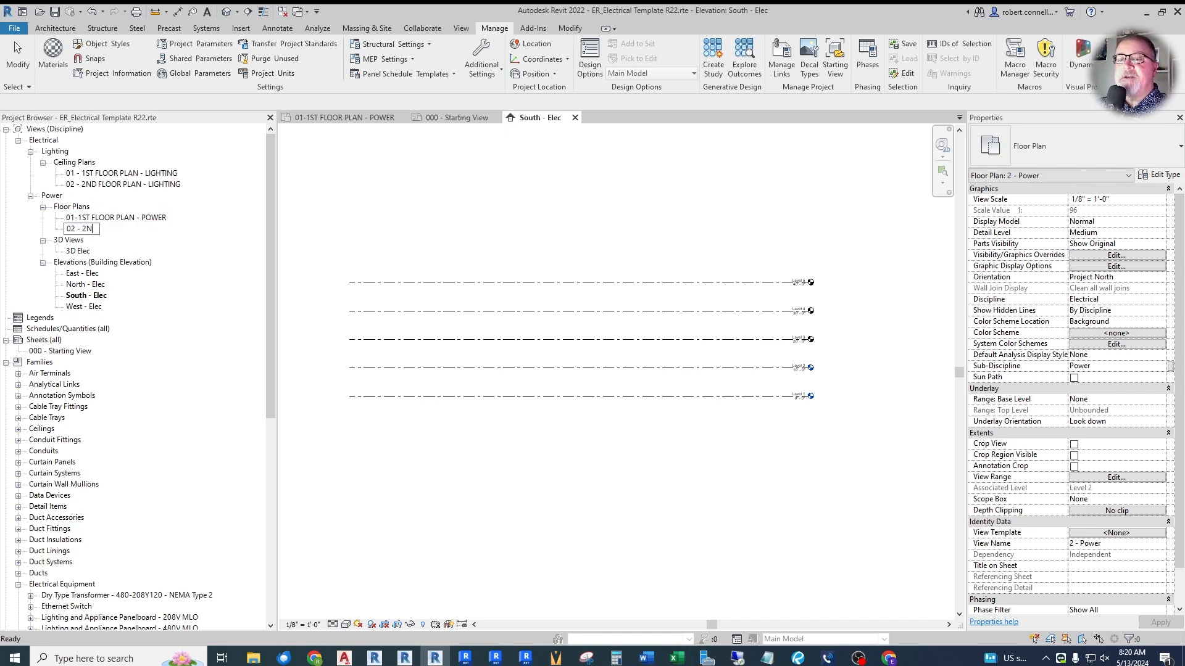
type("D FLOOR PLAN - POWER")
key("Return")
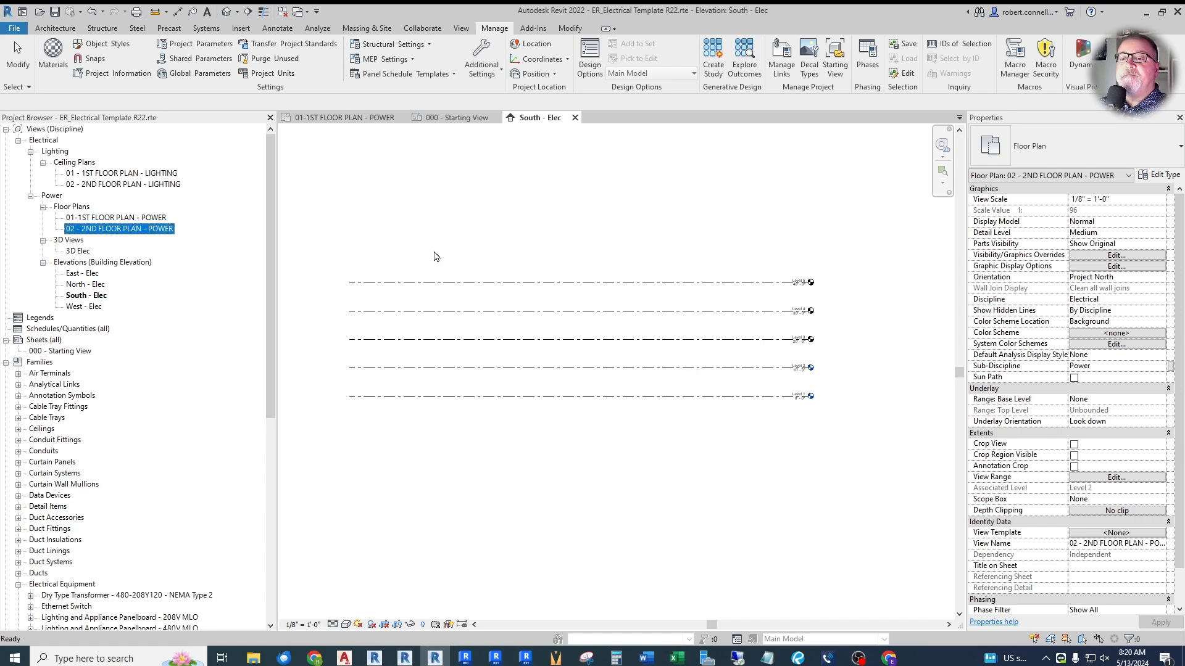
left_click(108, 219)
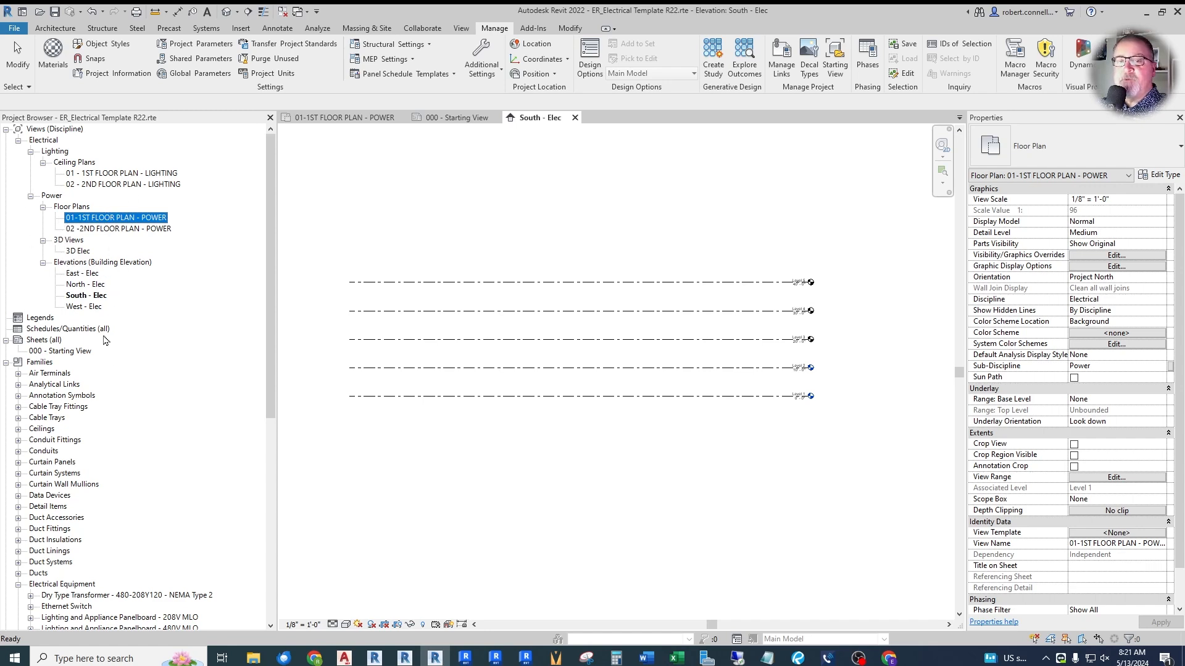
left_click(120, 251)
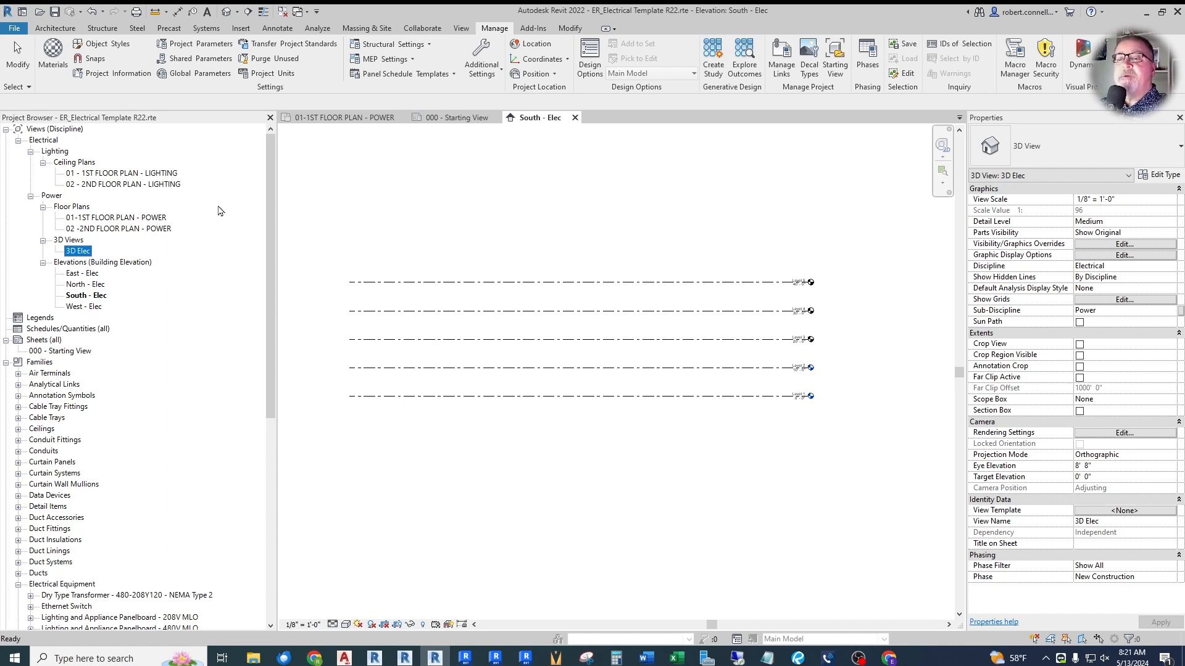
left_click(117, 218)
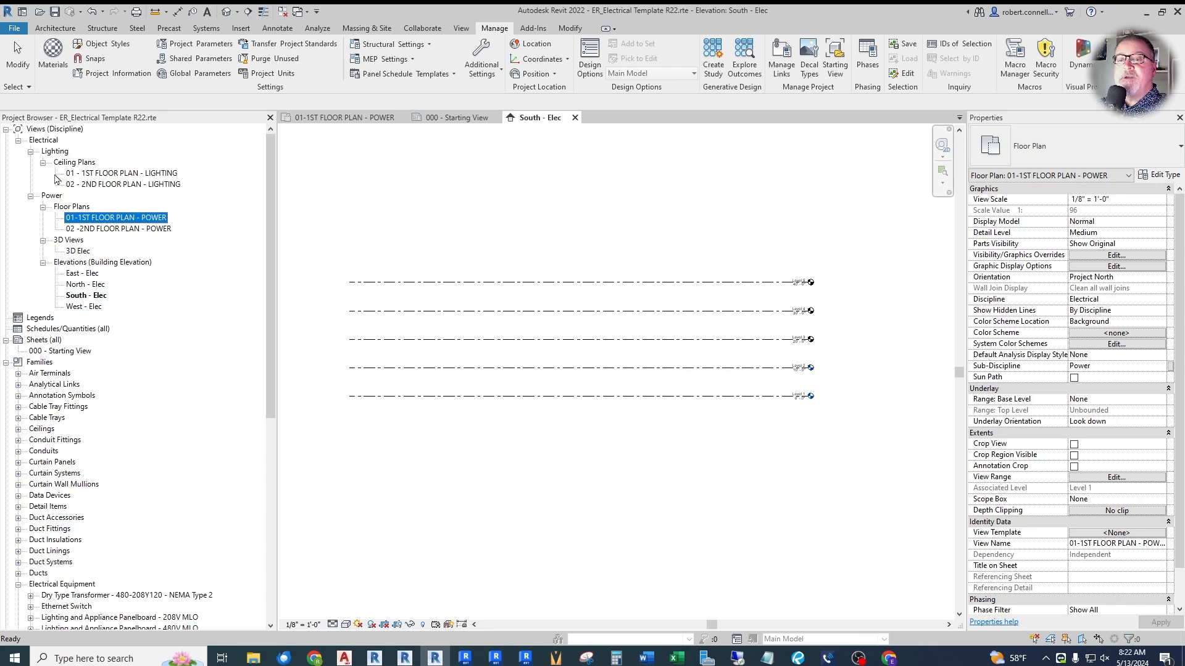
right_click(44, 140)
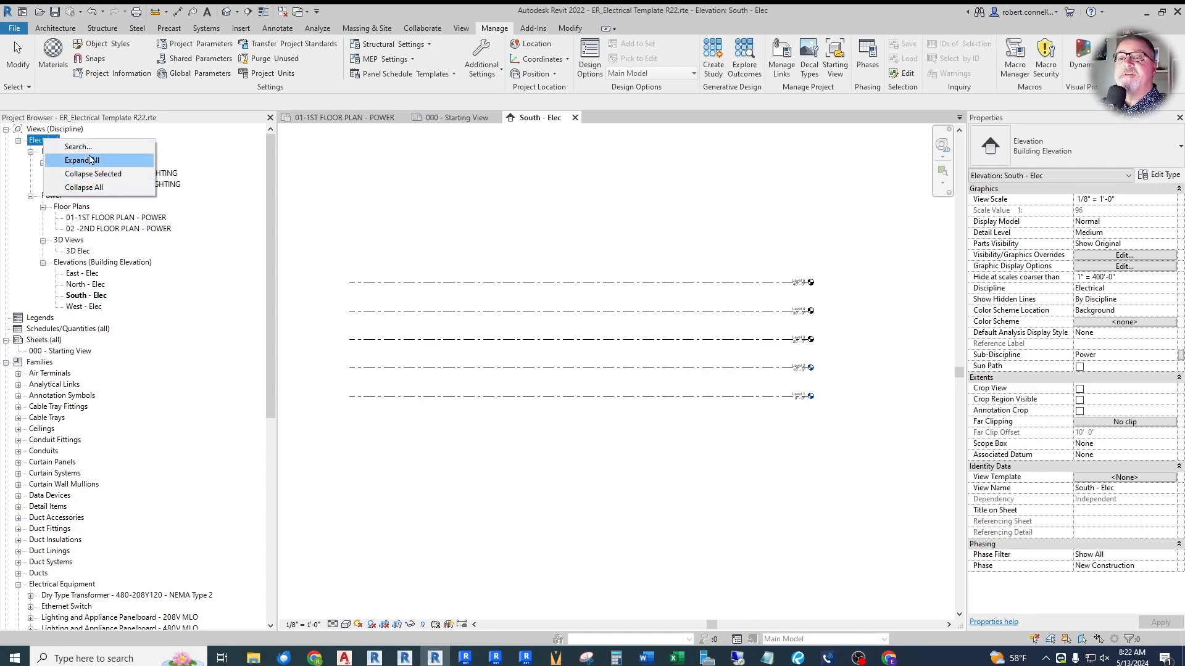
key("Escape")
right_click(59, 153)
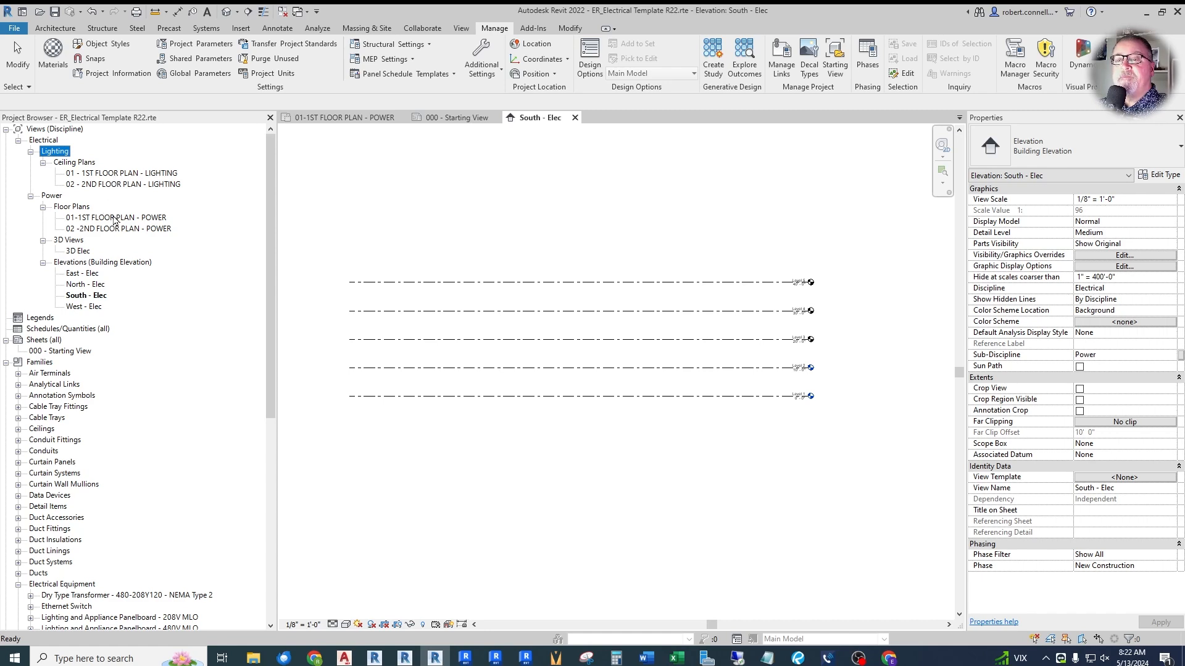
- Duplicate the 01-1ST FLOOR PLAN - POWER floor plan as an independent view without detailing
left_click(113, 218)
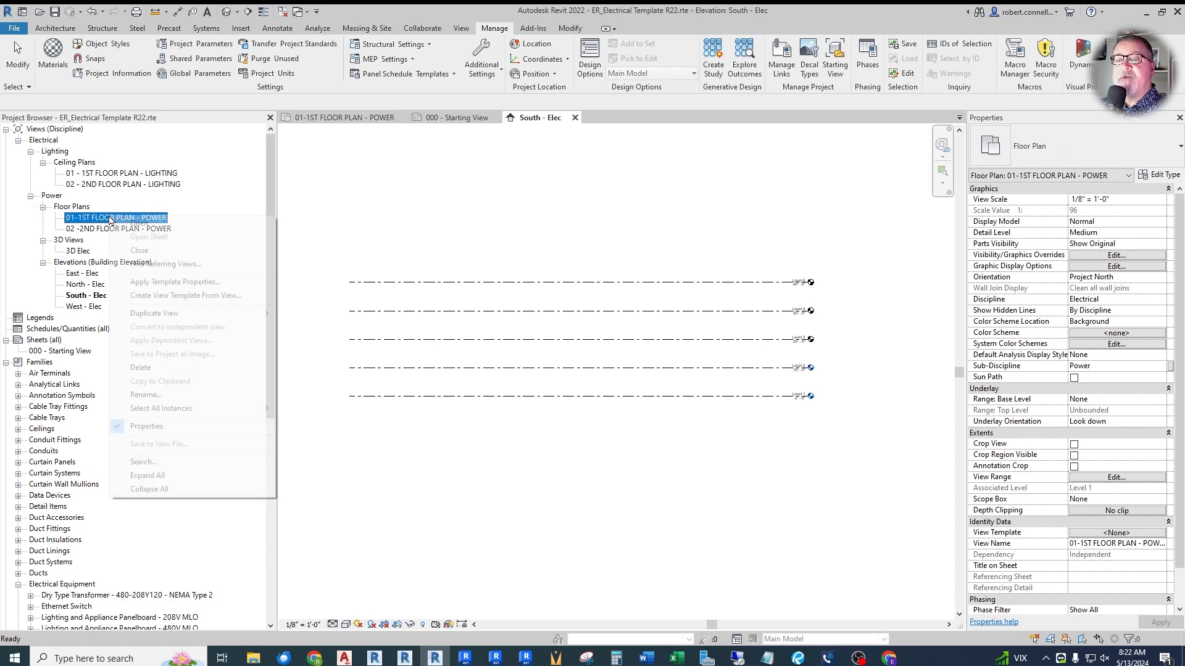
right_click(111, 220)
mouse_move(158, 315)
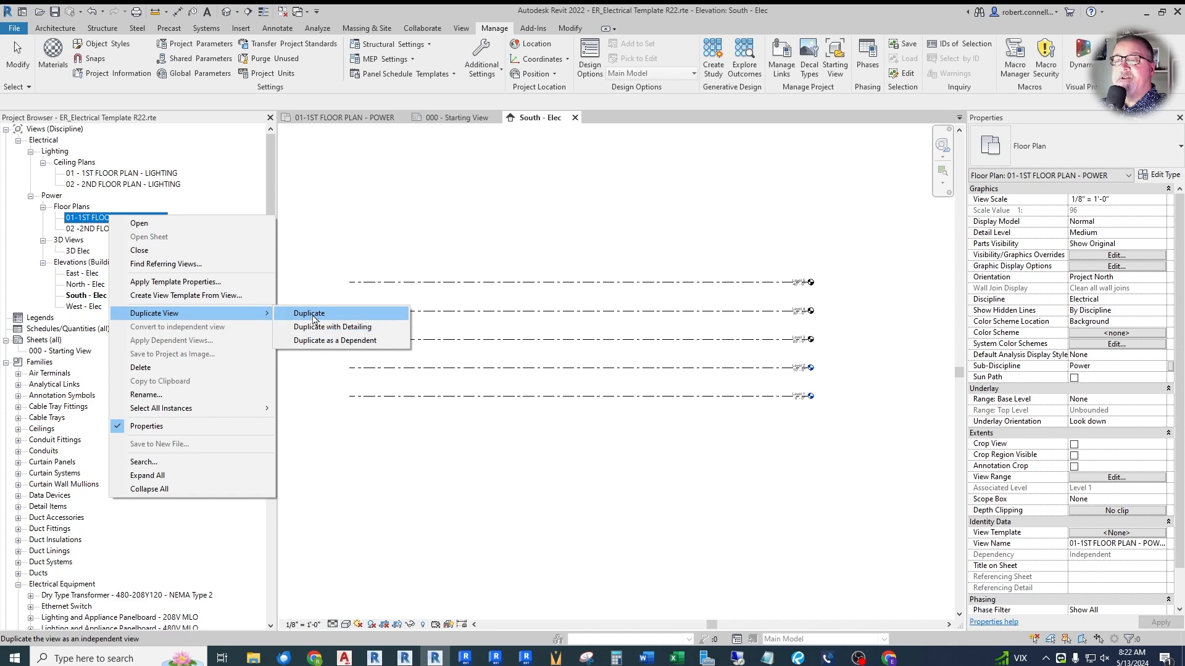
left_click(313, 314)
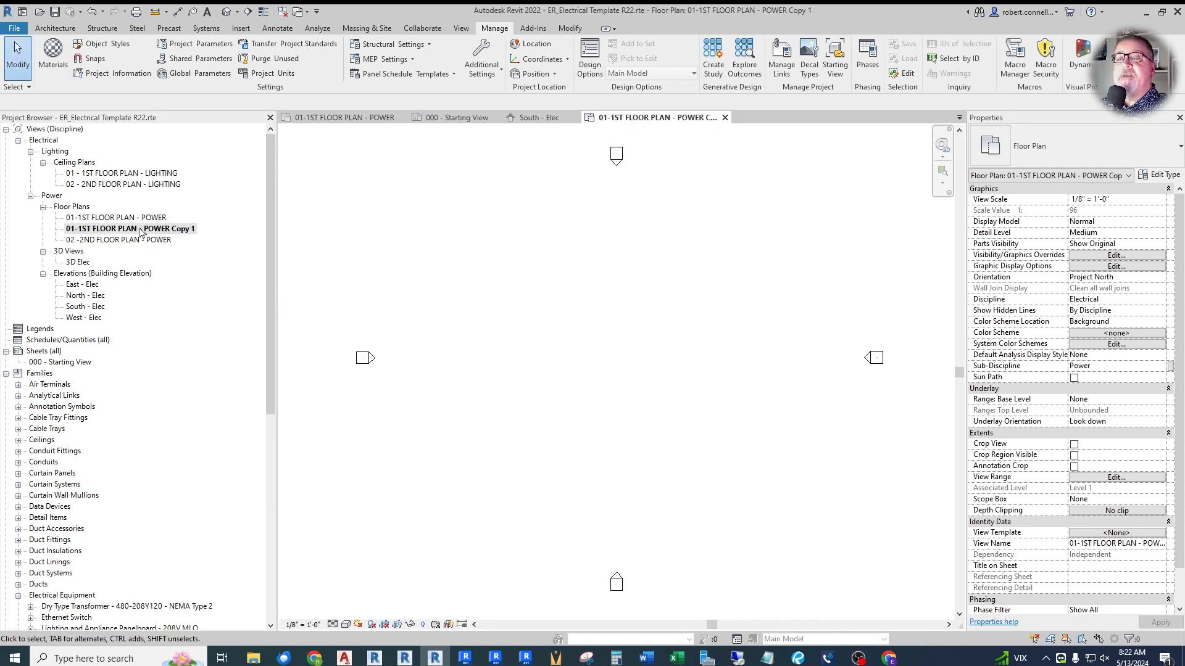
- Set the sub-discipline of the copied 01-1ST FLOOR PLAN - POWER floor plan to Demo
left_click(141, 232)
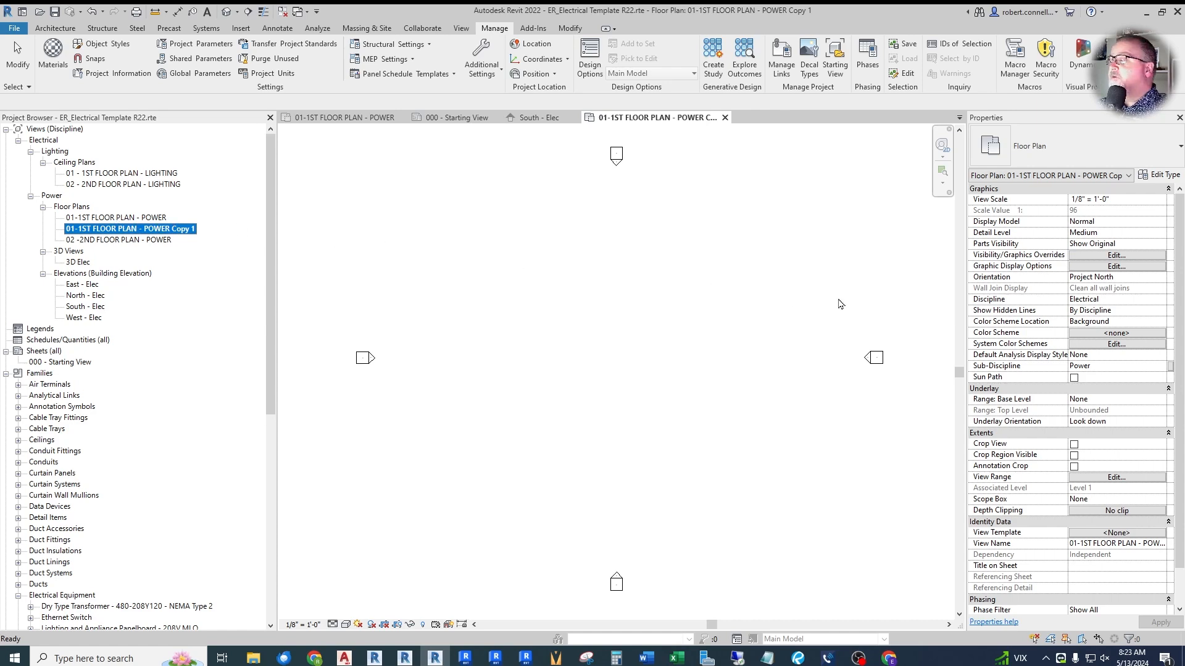
left_click(1104, 369)
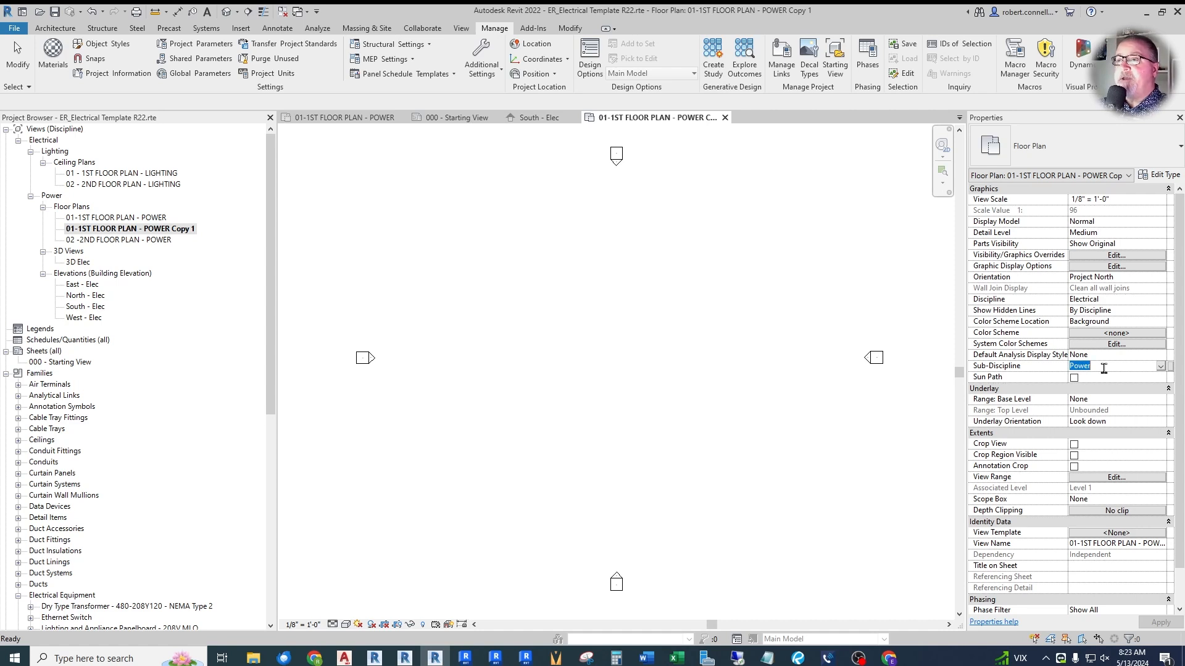
type("Demo")
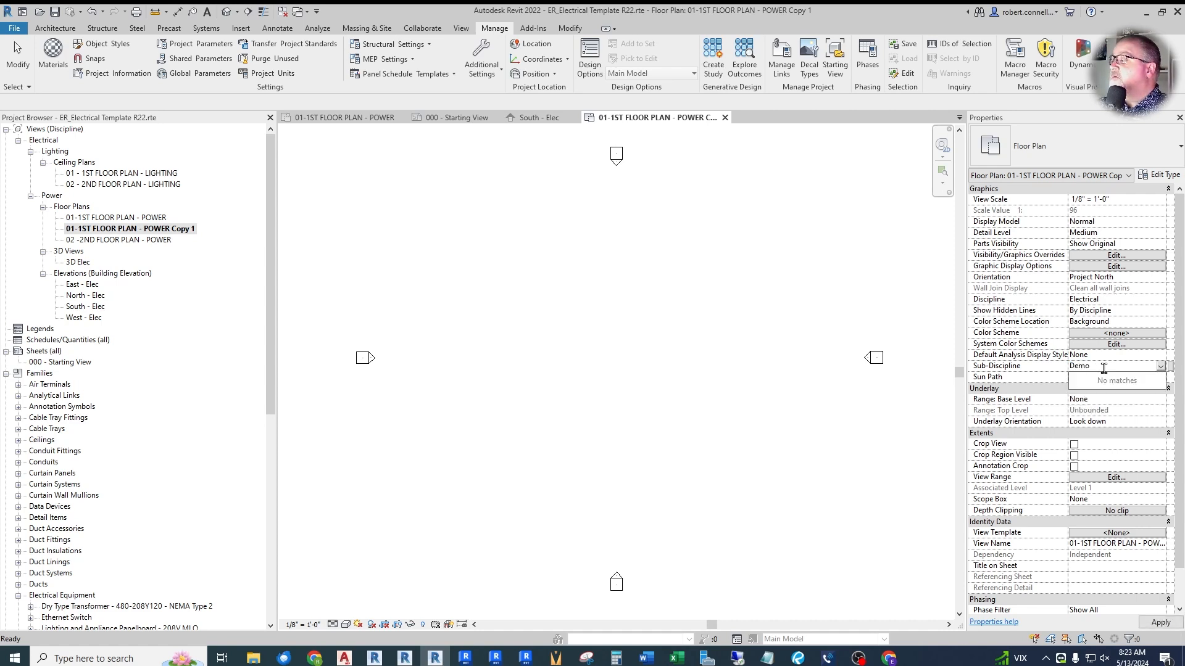
key("Return")
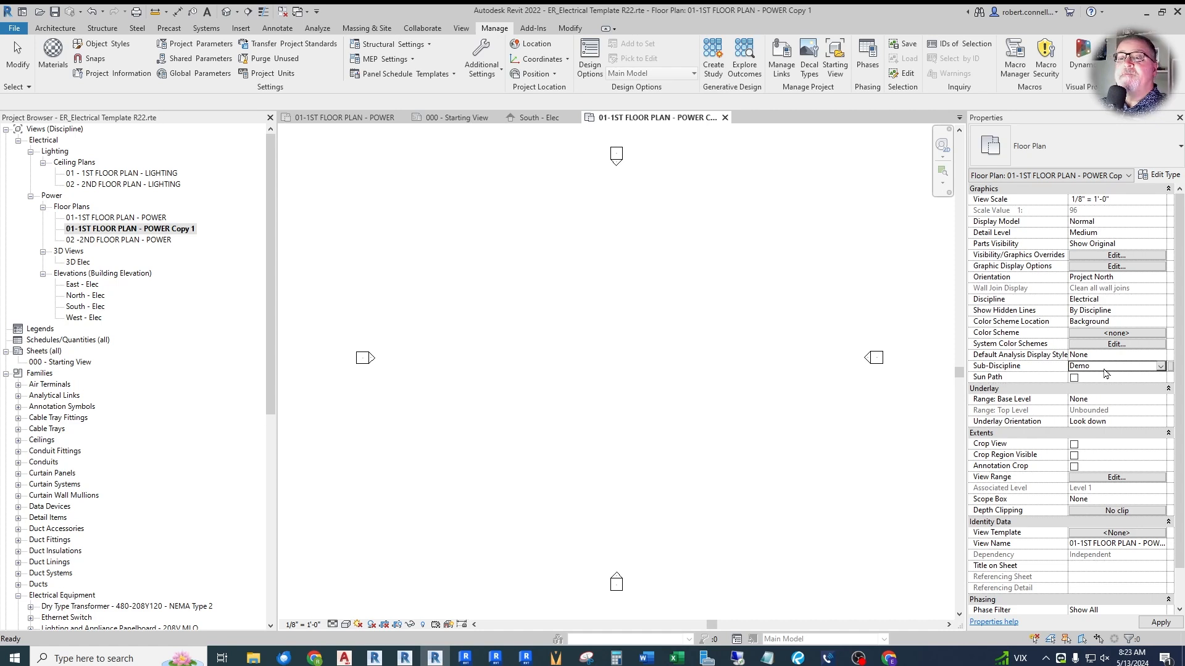
left_click(1160, 622)
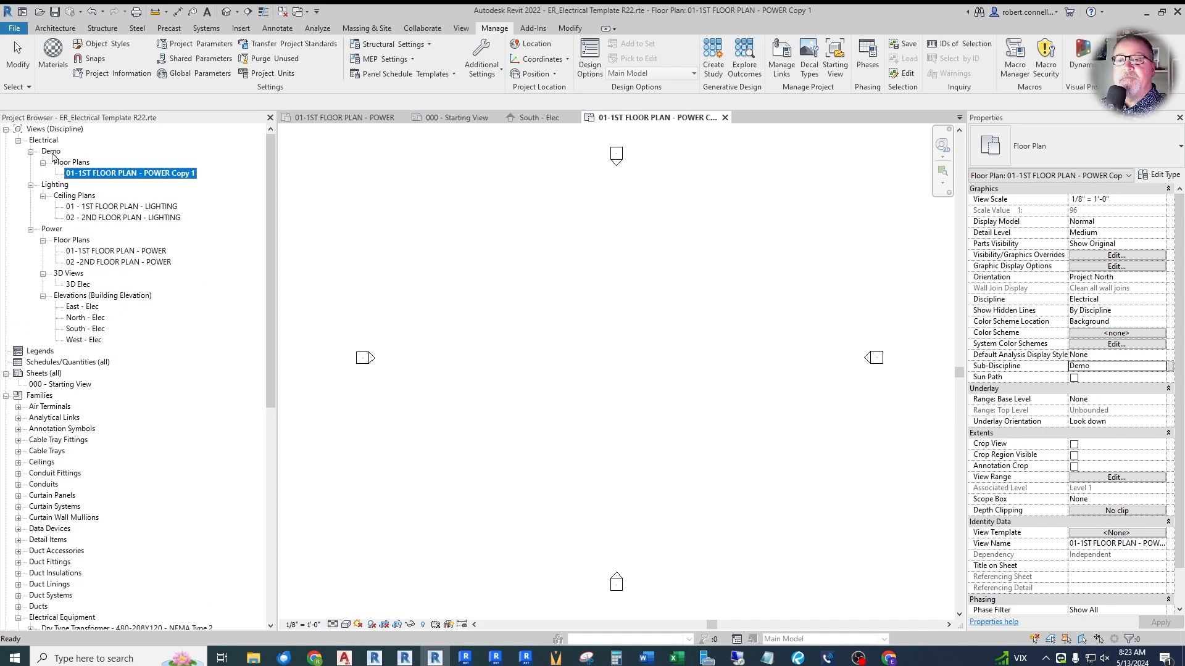
- Rename the copied floor plan under the Demo sub-discipline as 01-1ST FLOOR PLAN - DEMOLITION
left_click(121, 174)
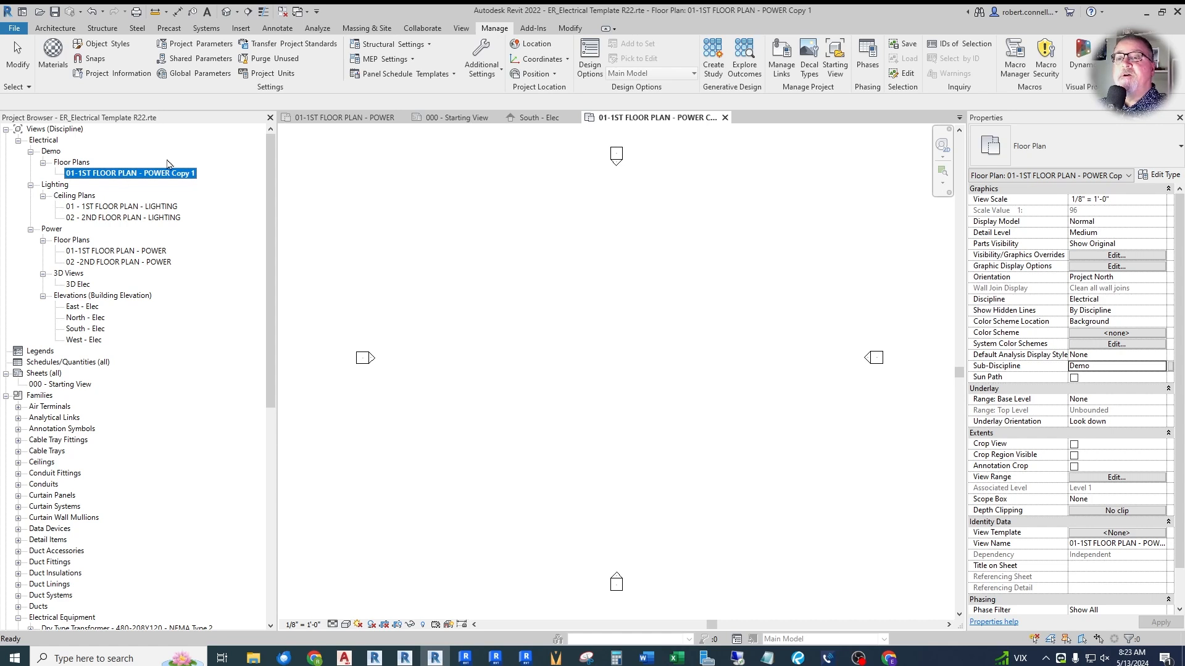
left_click(114, 173)
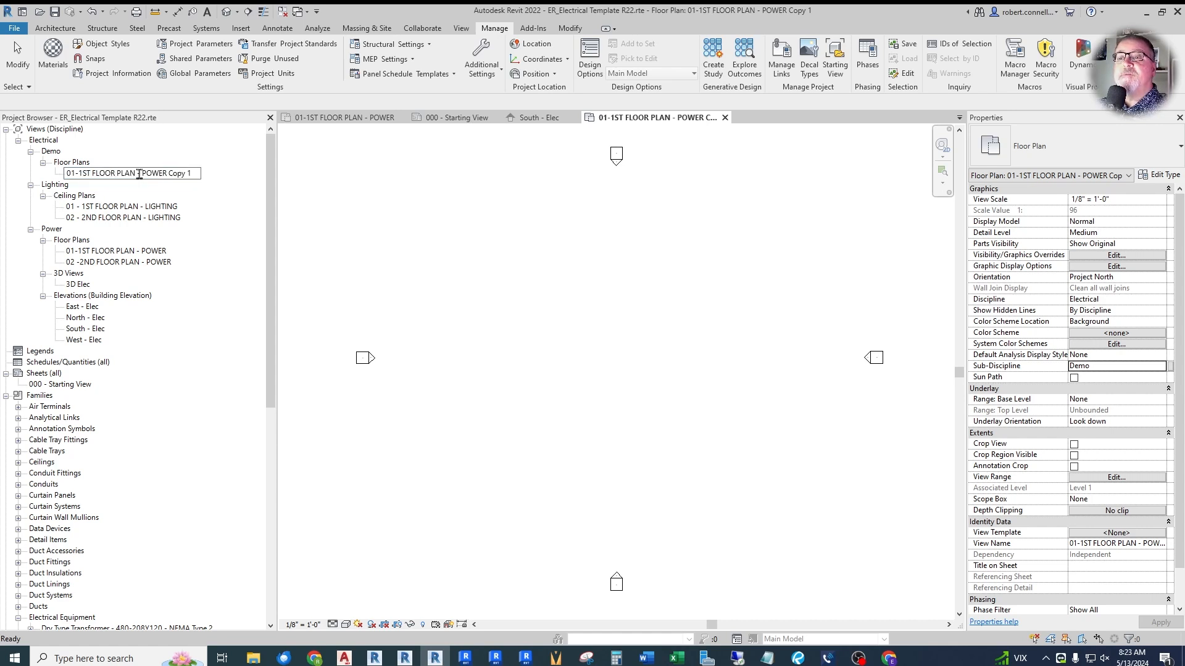
left_click_drag(142, 173, 230, 185)
type("DEMOLITION")
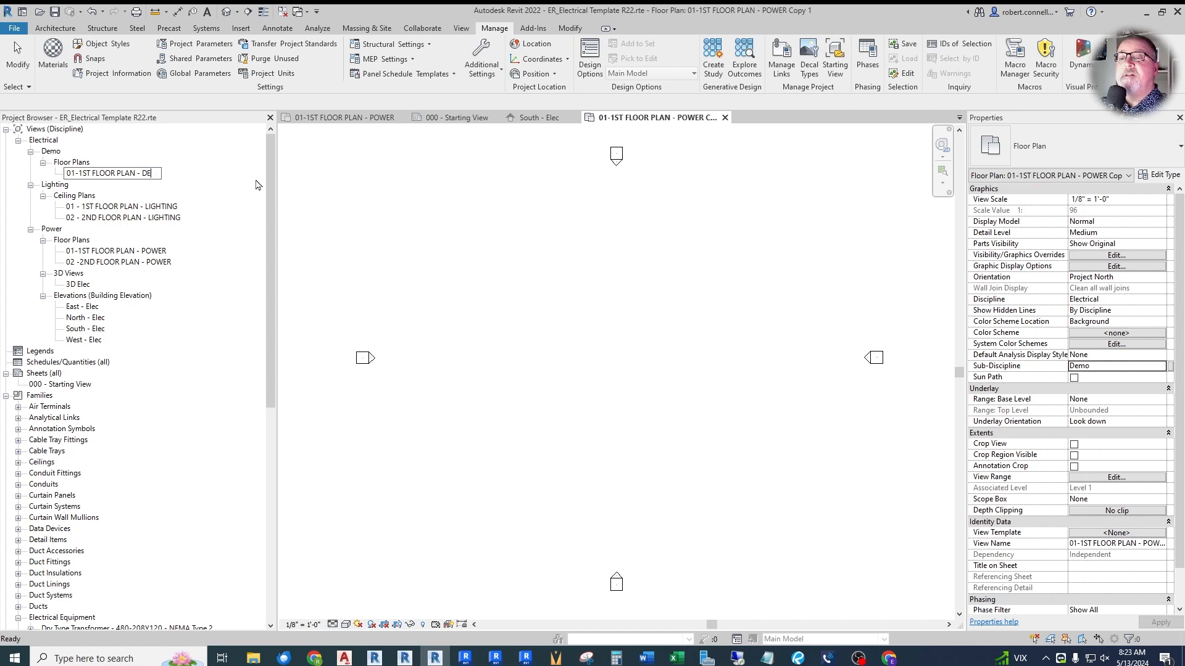
key("Return")
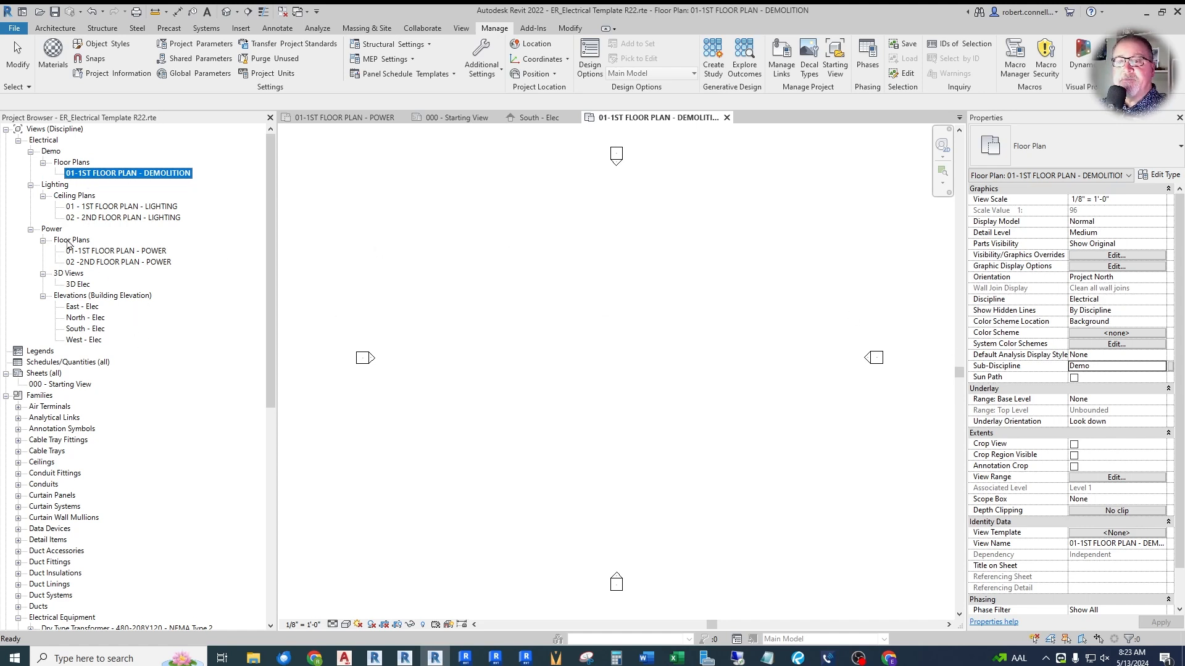
- Duplicate the 01-1ST FLOOR PLAN - POWER floor plan again as an independent view
right_click(105, 252)
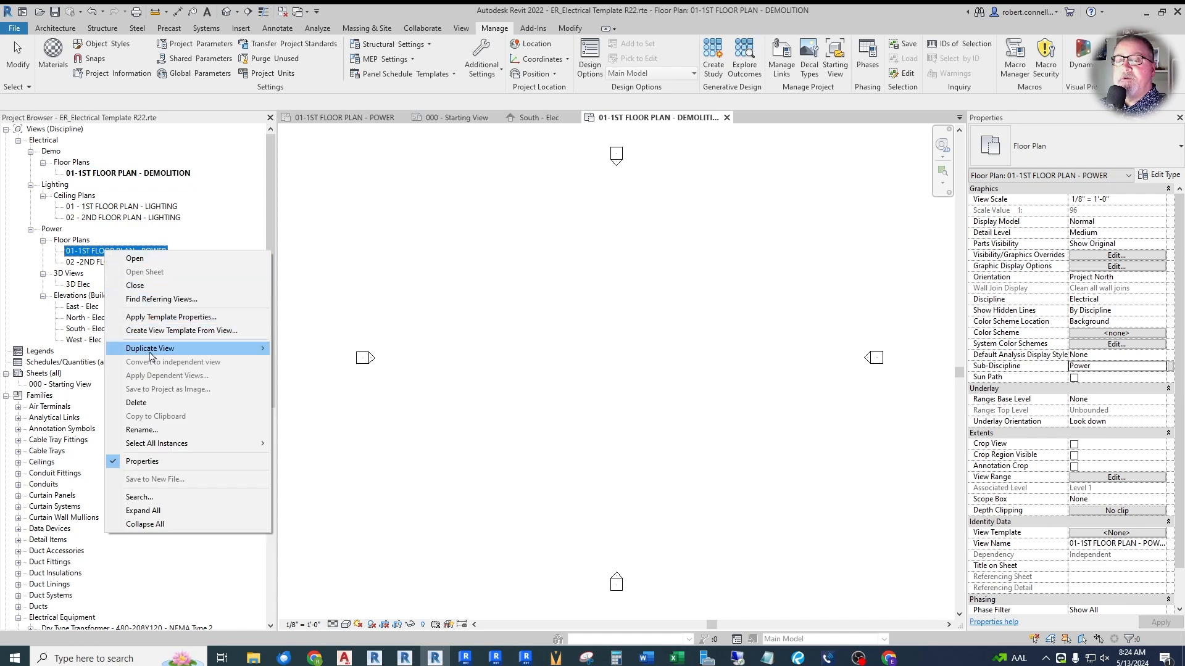
mouse_move(151, 350)
left_click(302, 349)
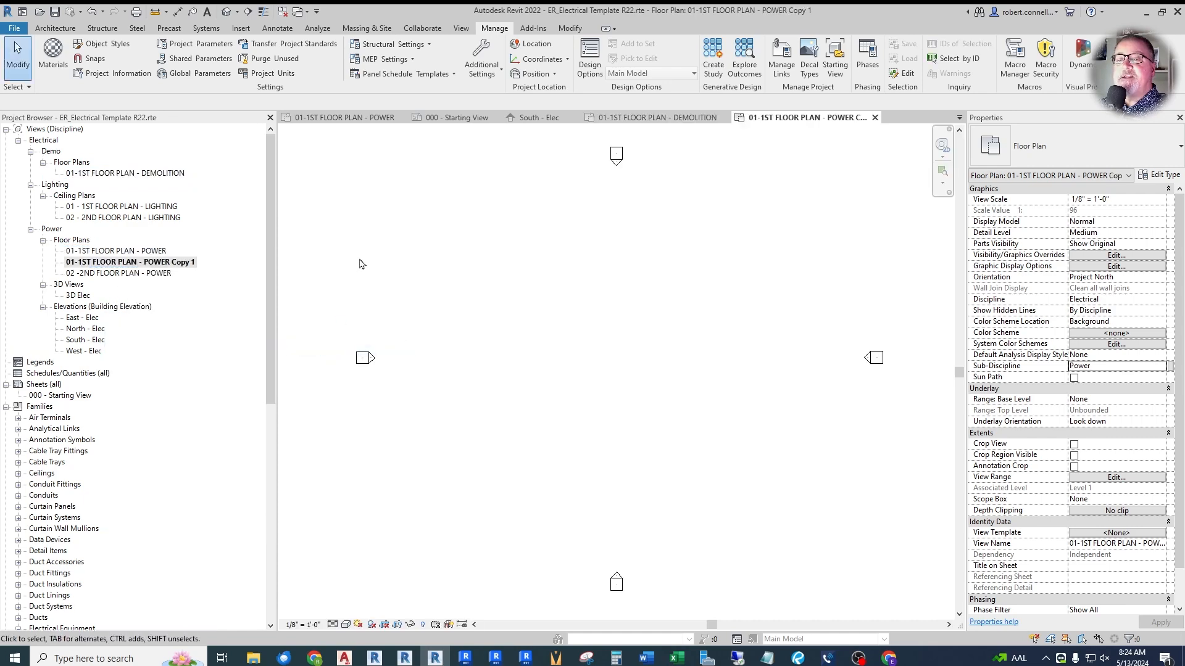
- Rename the copied power floor plan as 00 - SITE PLAN - ELECTRICAL
left_click(175, 262)
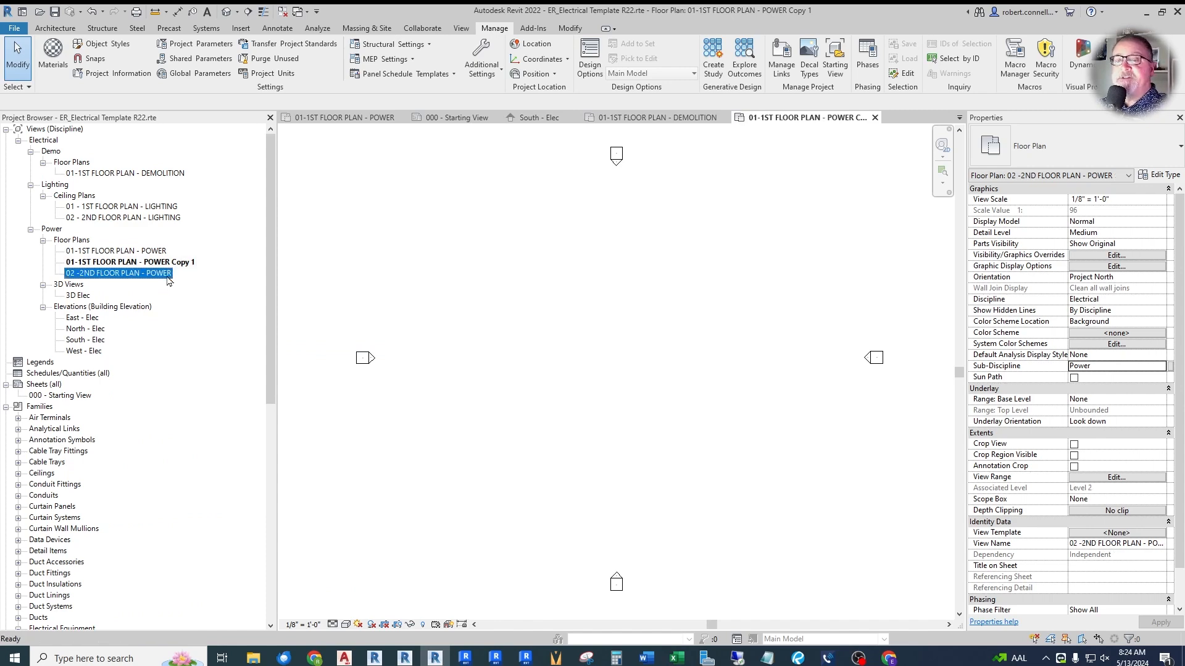
key("F2")
type("00")
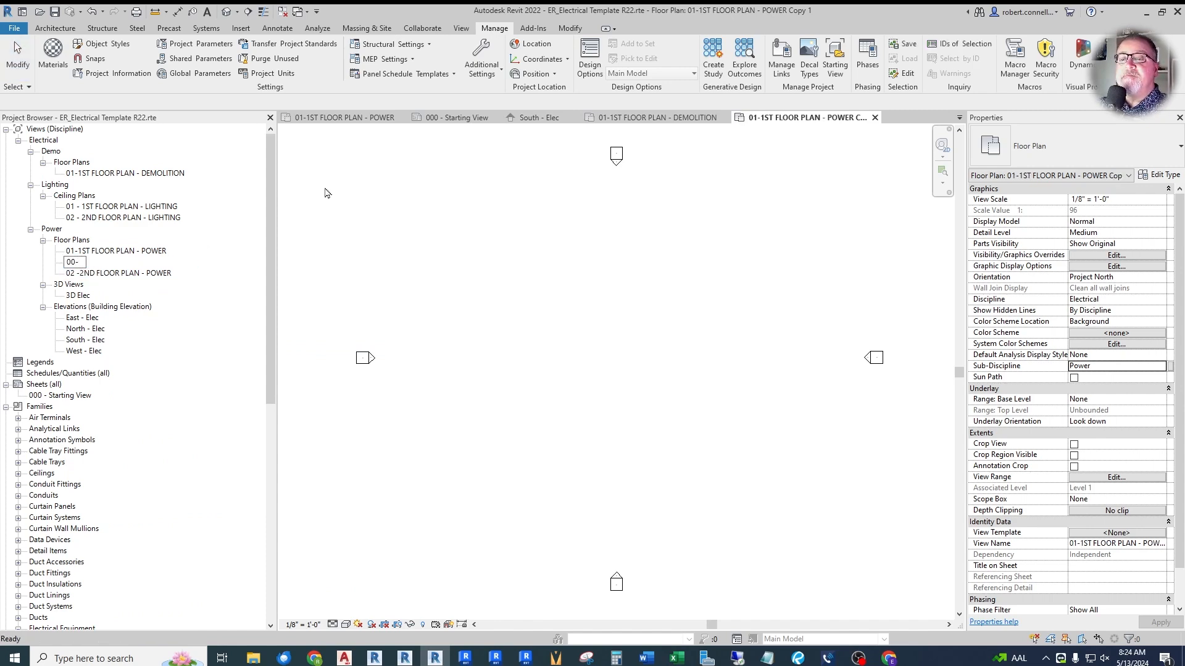
type(" - SITE PLAN - ")
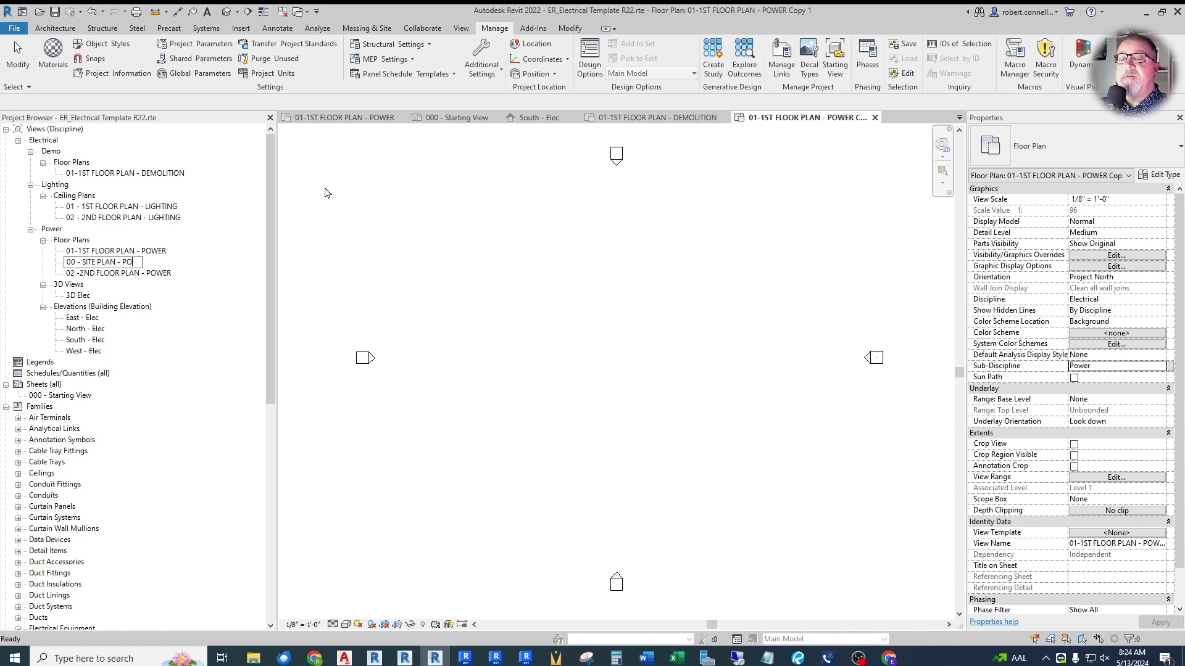
type("ELECTRICAL")
key("Return")
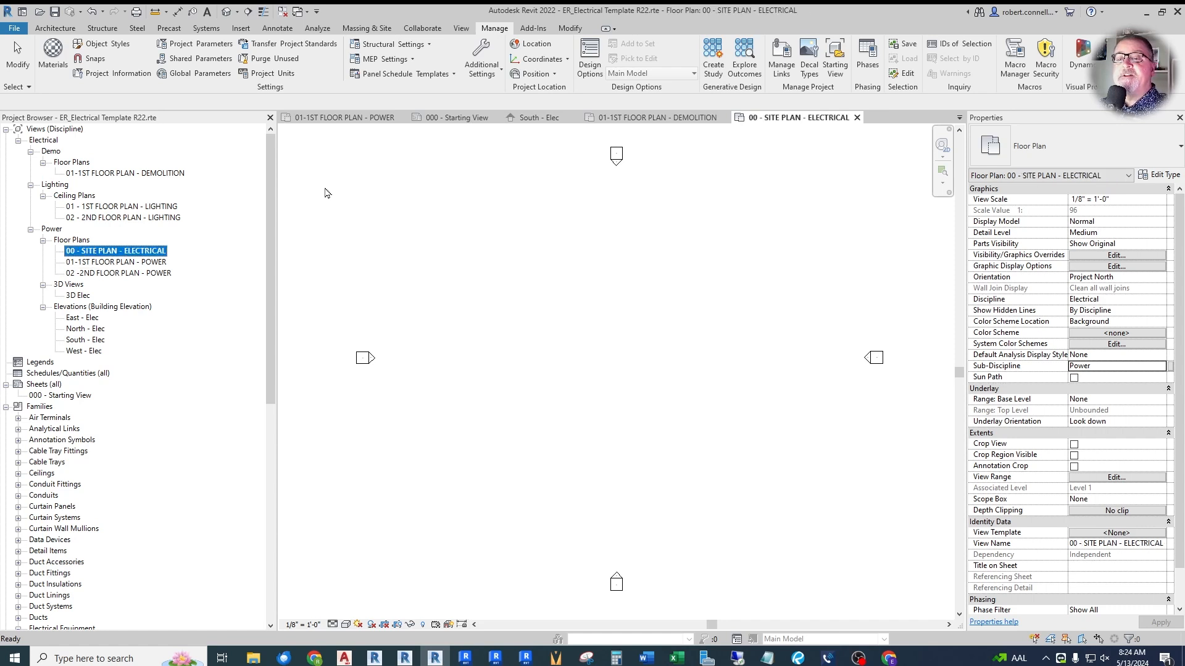
- Add spaces around the first hyphen so the first-floor power plan is named 01 - 1ST FLOOR PLAN - POWER
left_click(81, 262)
key("F2")
left_click(77, 263)
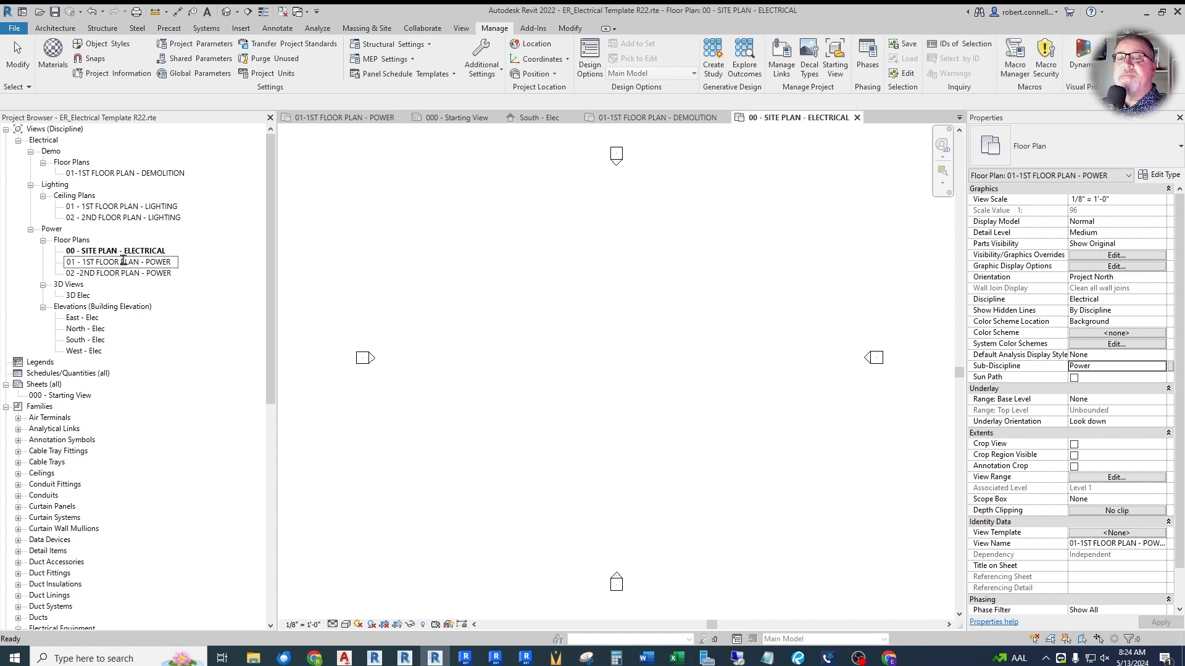
left_click(372, 271)
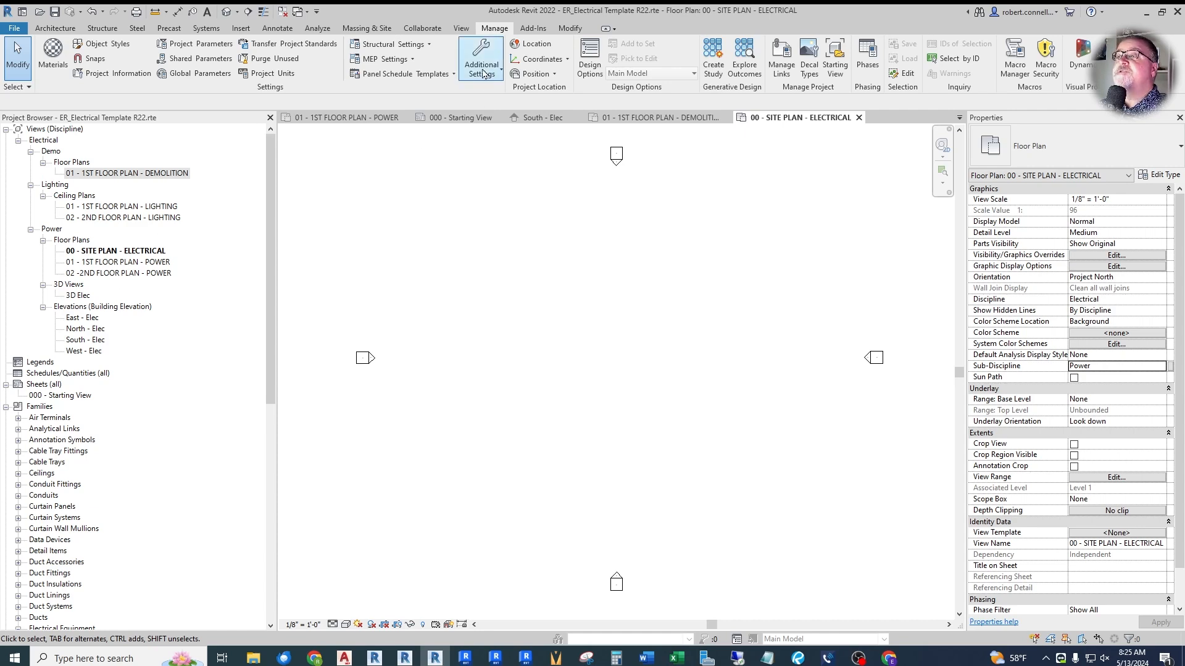
left_click(464, 29)
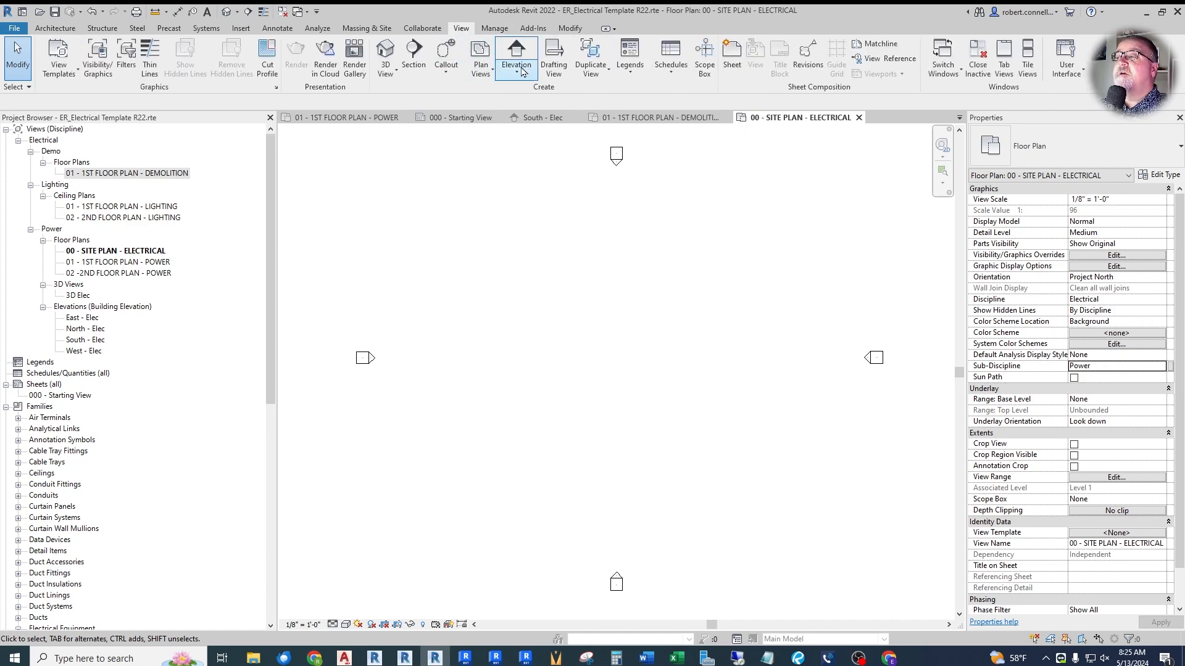
left_click(486, 68)
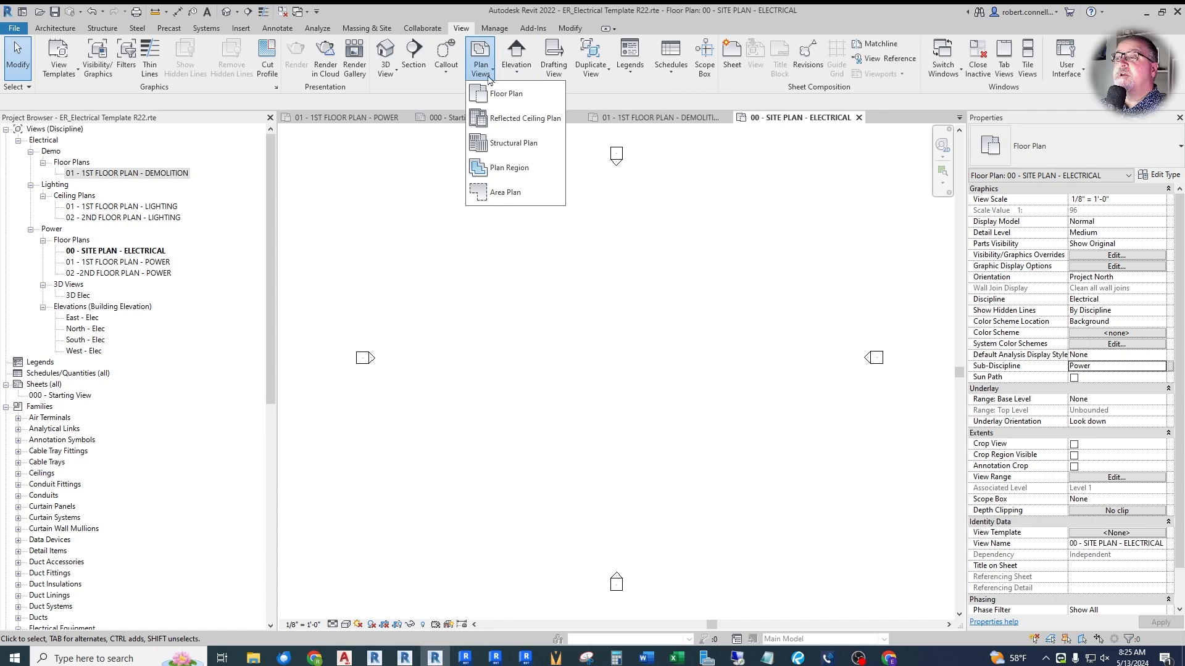
left_click(498, 94)
left_click(631, 454)
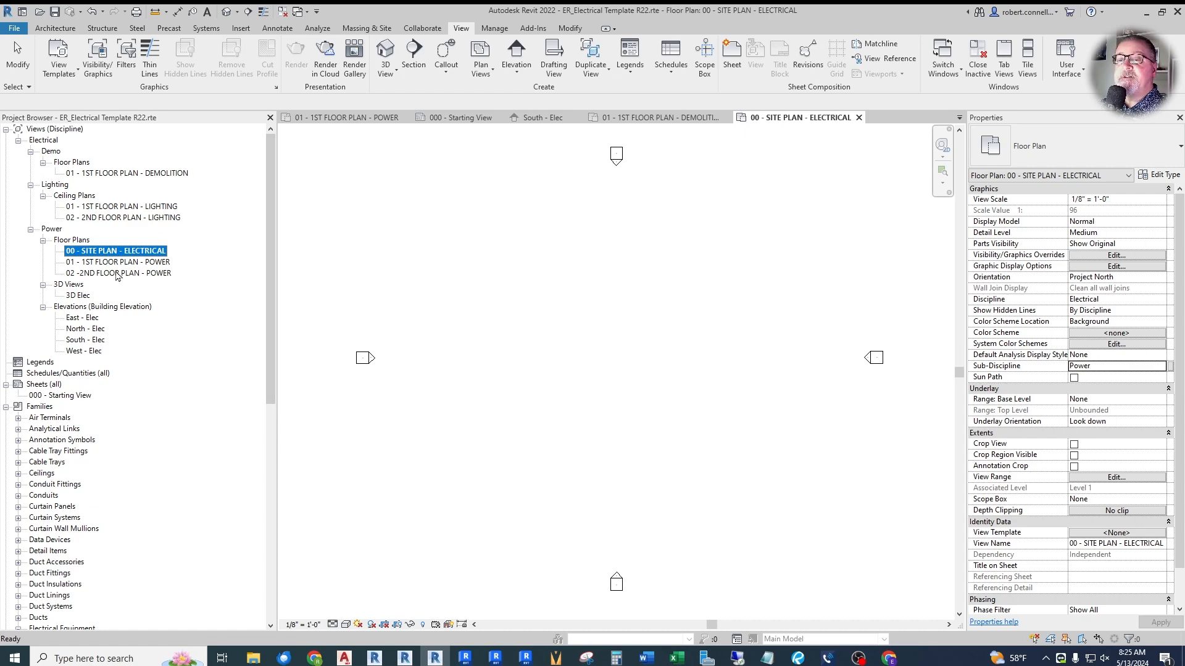
- Open the 01 - 1ST FLOOR PLAN - POWER floor plan view
left_click(113, 262)
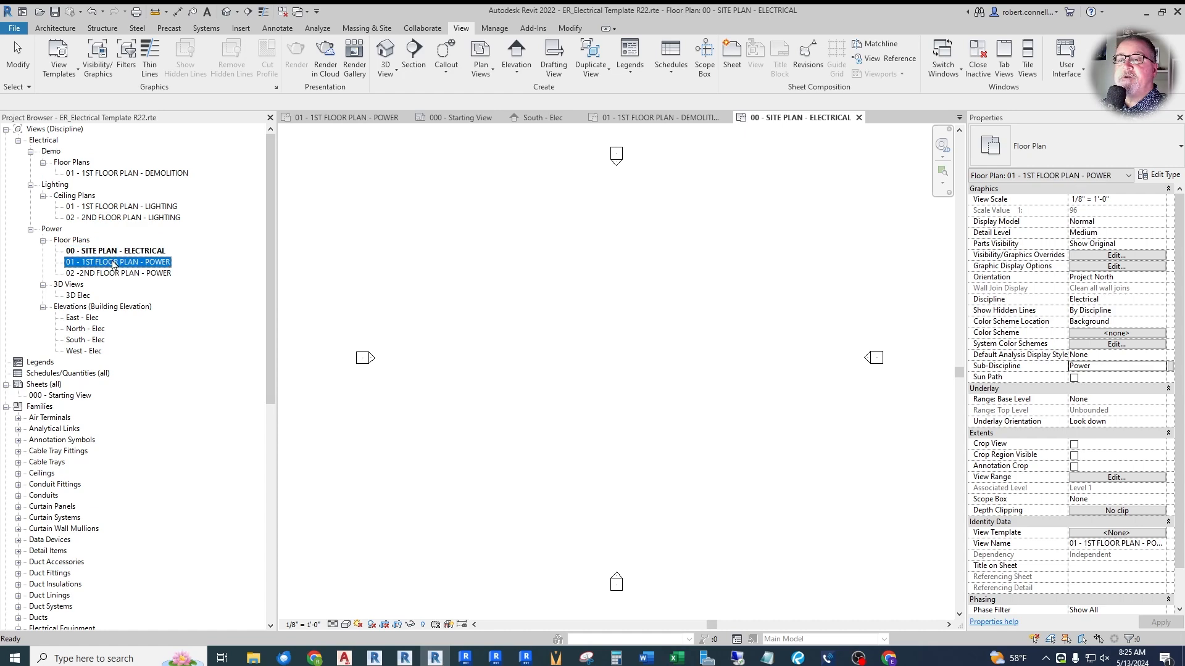
double_click(138, 267)
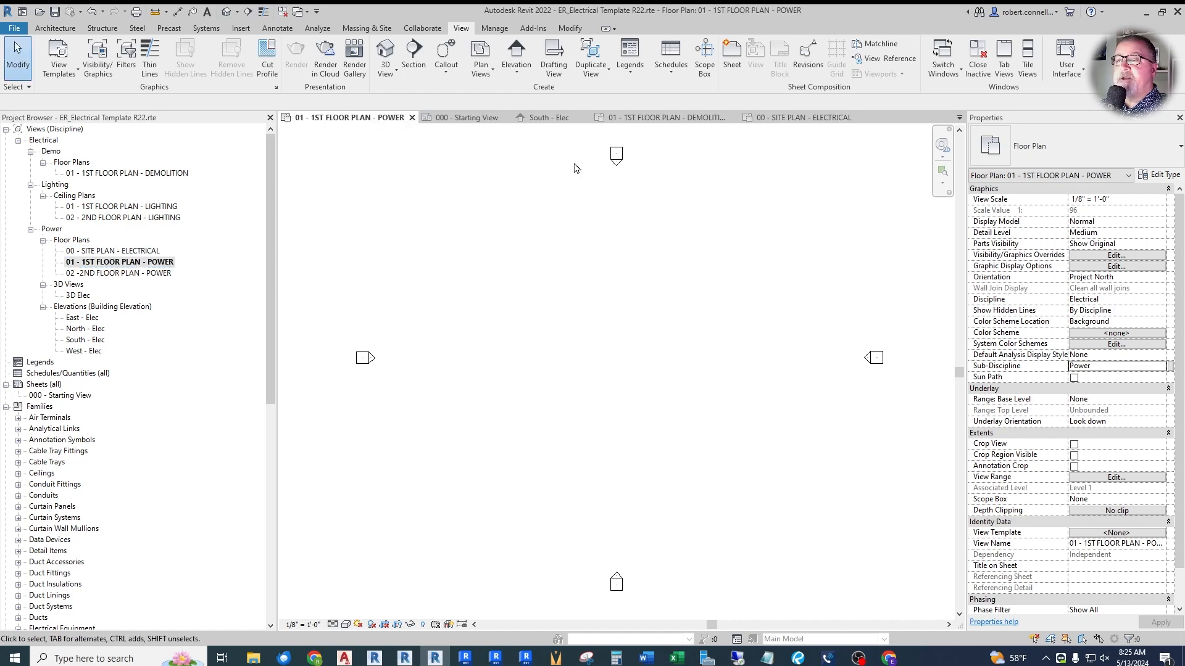
scroll(557, 340, "down", 1)
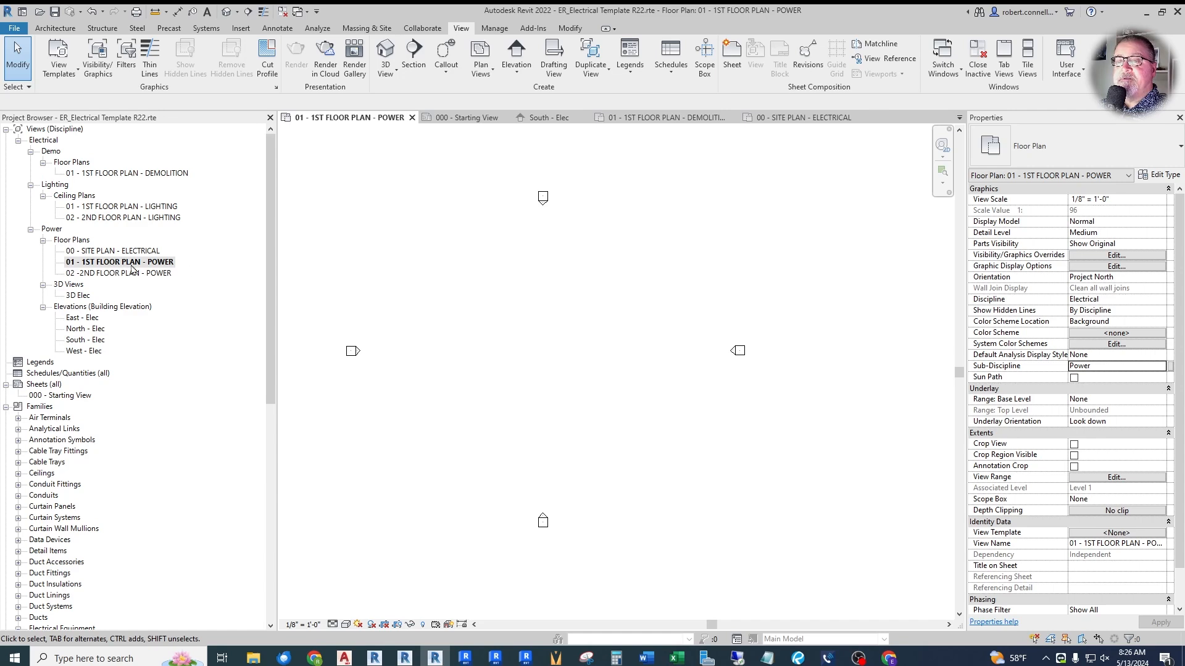
- Duplicate the Electrical Plan view template as a new template named ER_Power Plan 1/8"
left_click(1117, 532)
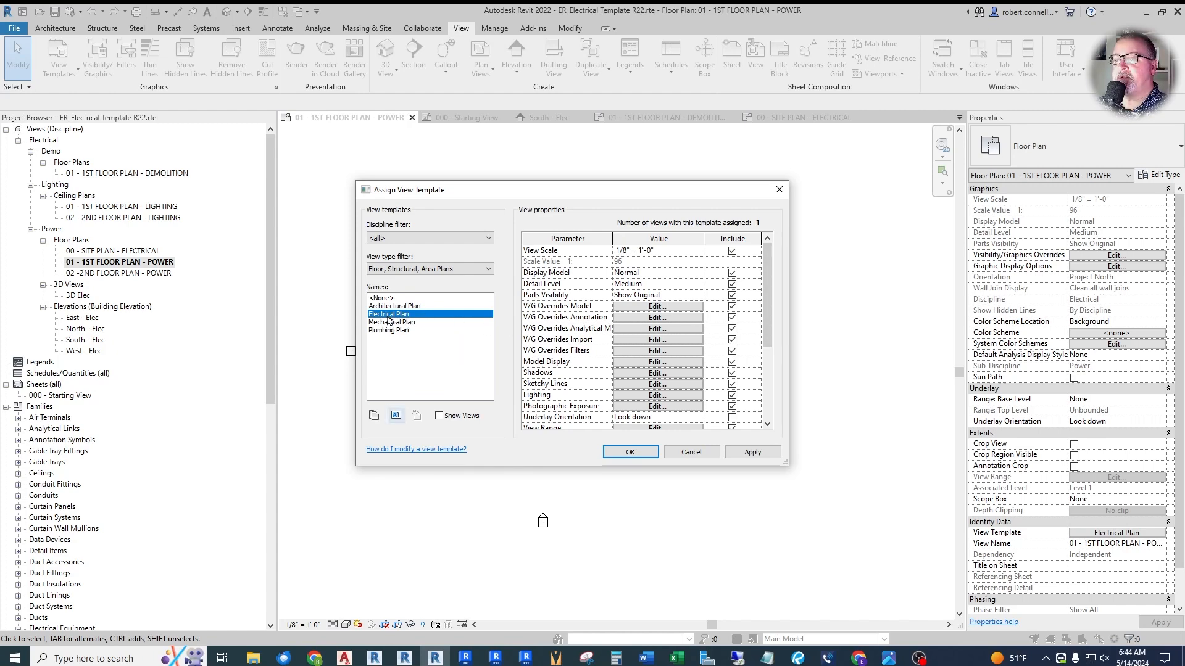
left_click(374, 416)
left_click(537, 321)
type("ER_")
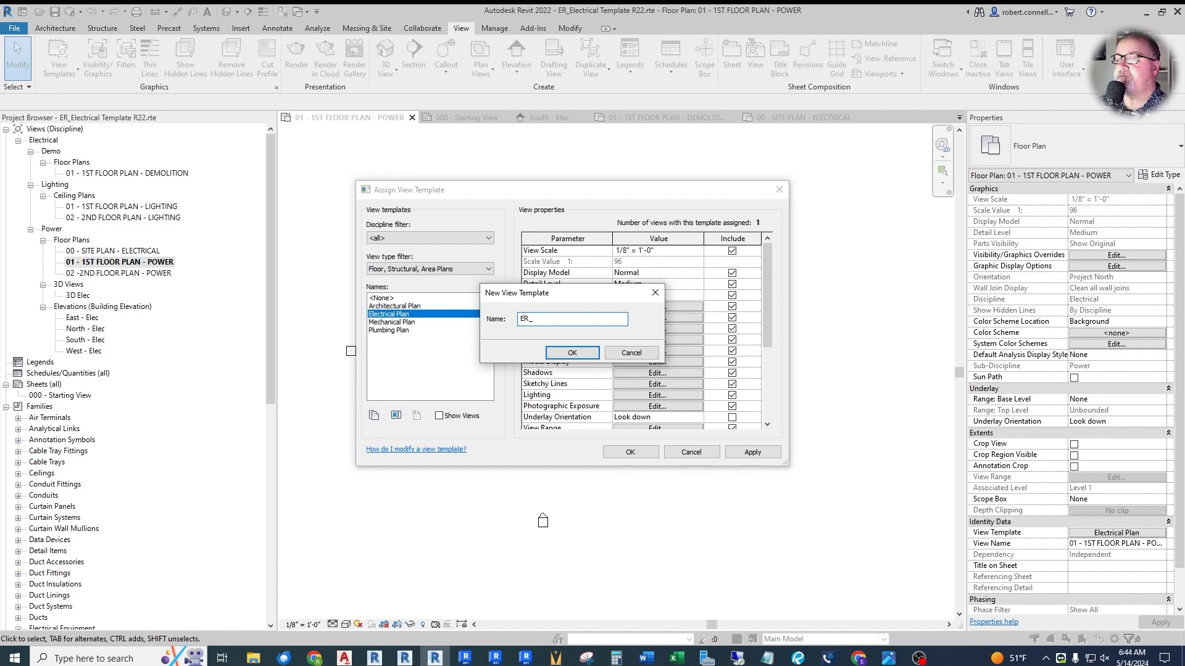
type("Power Plan 1/8\"")
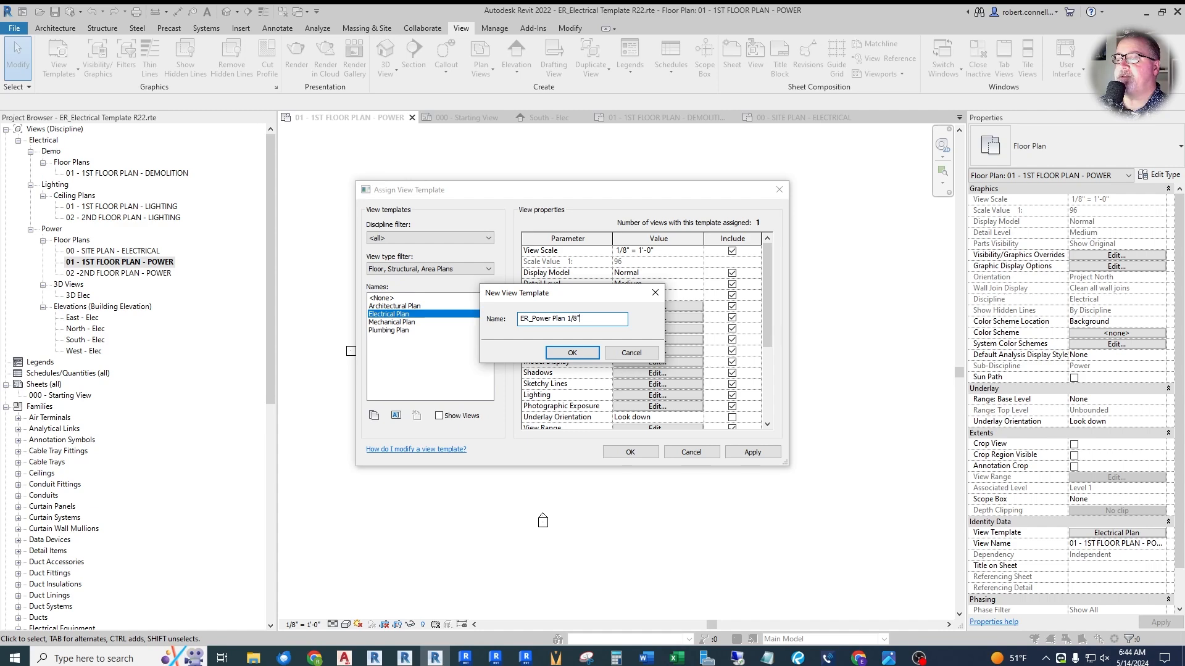
left_click(572, 353)
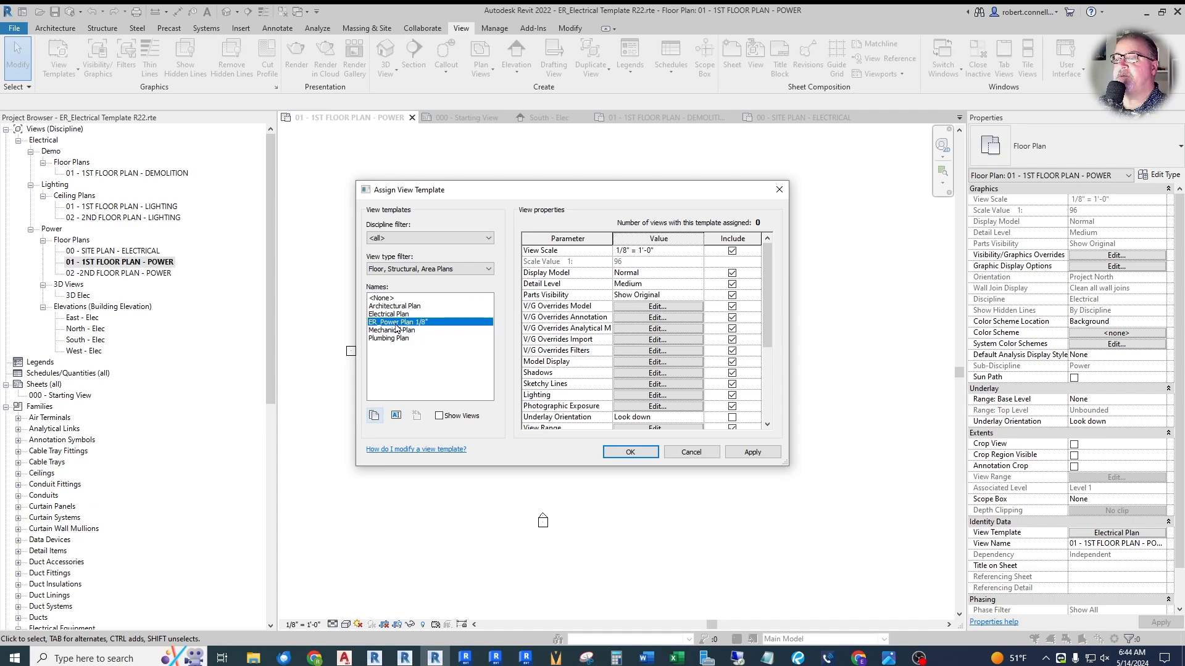
- Hide the Lighting Devices and Lighting Fixtures model categories in the ER_Power Plan 1/8" view template
left_click(645, 307)
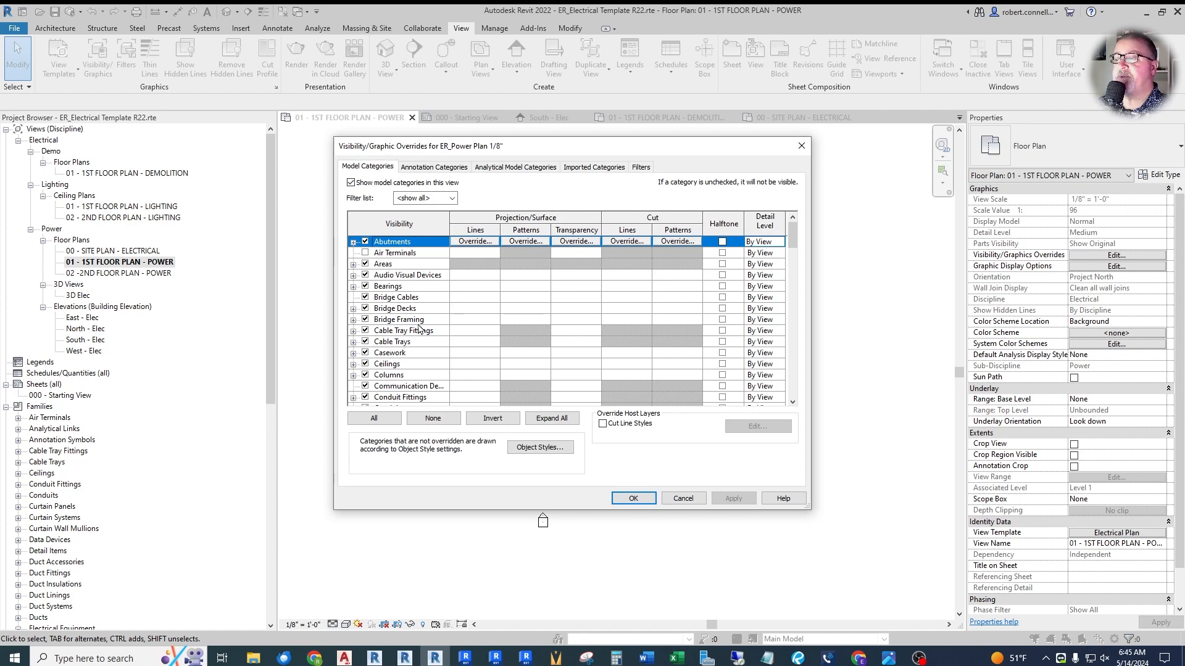
scroll(418, 328, "down", 3)
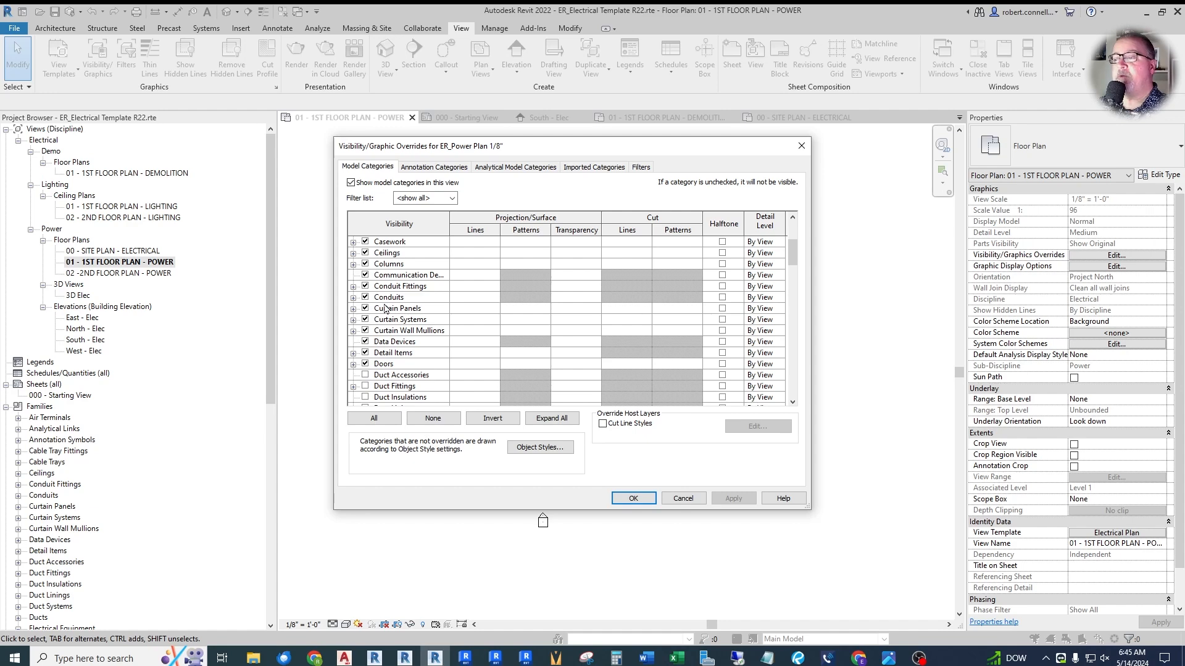
scroll(417, 319, "down", 1)
scroll(417, 319, "down", 1)
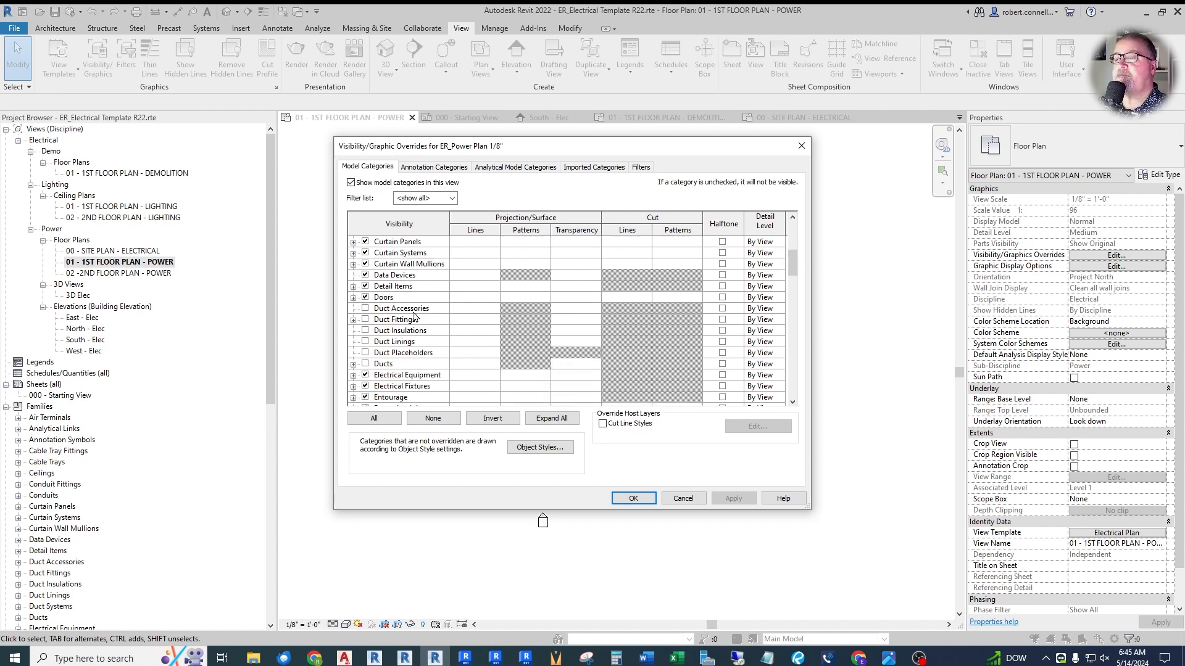
scroll(412, 315, "down", 1)
scroll(413, 314, "down", 2)
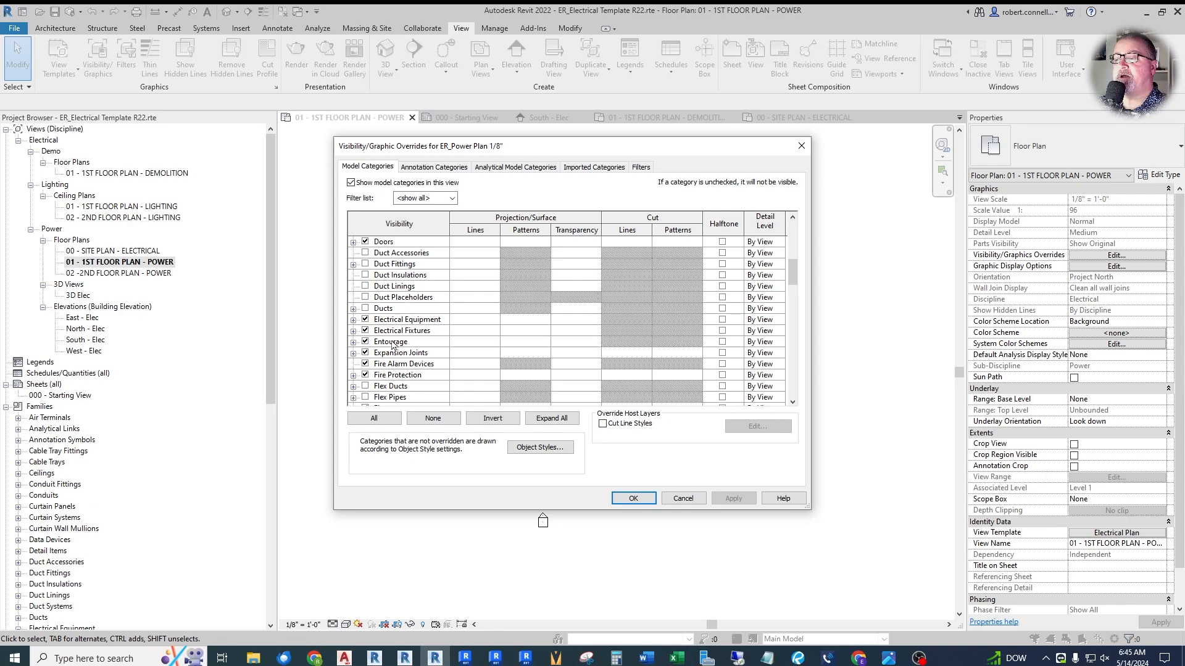
scroll(437, 373, "down", 4)
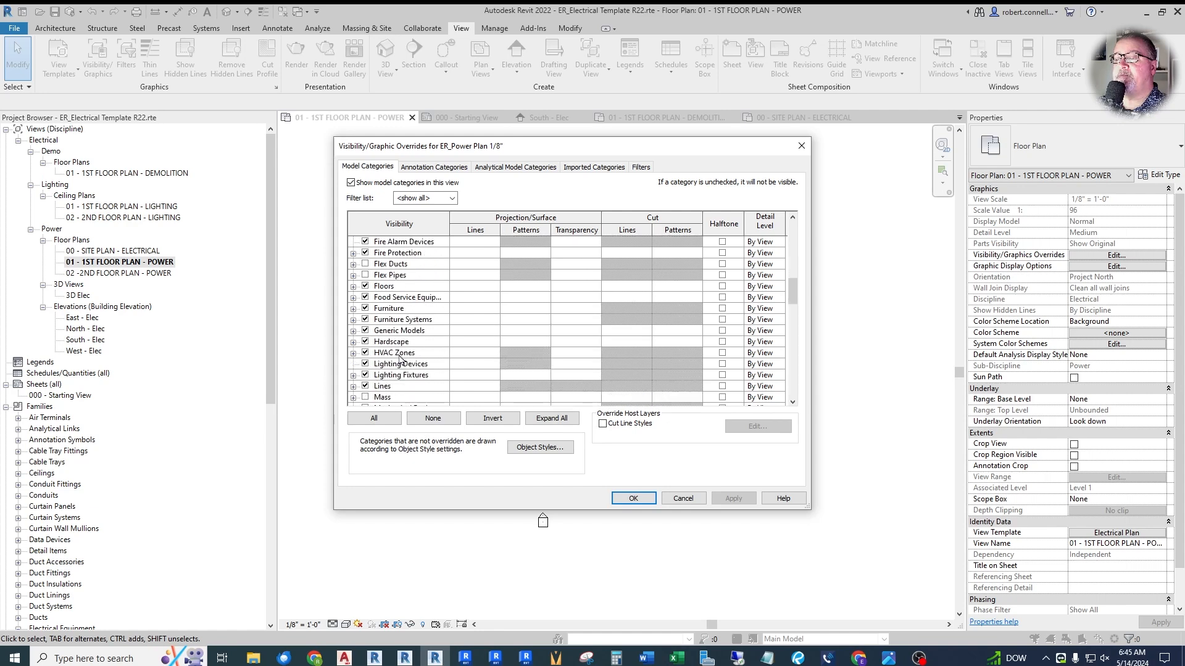
left_click(365, 363)
left_click(365, 376)
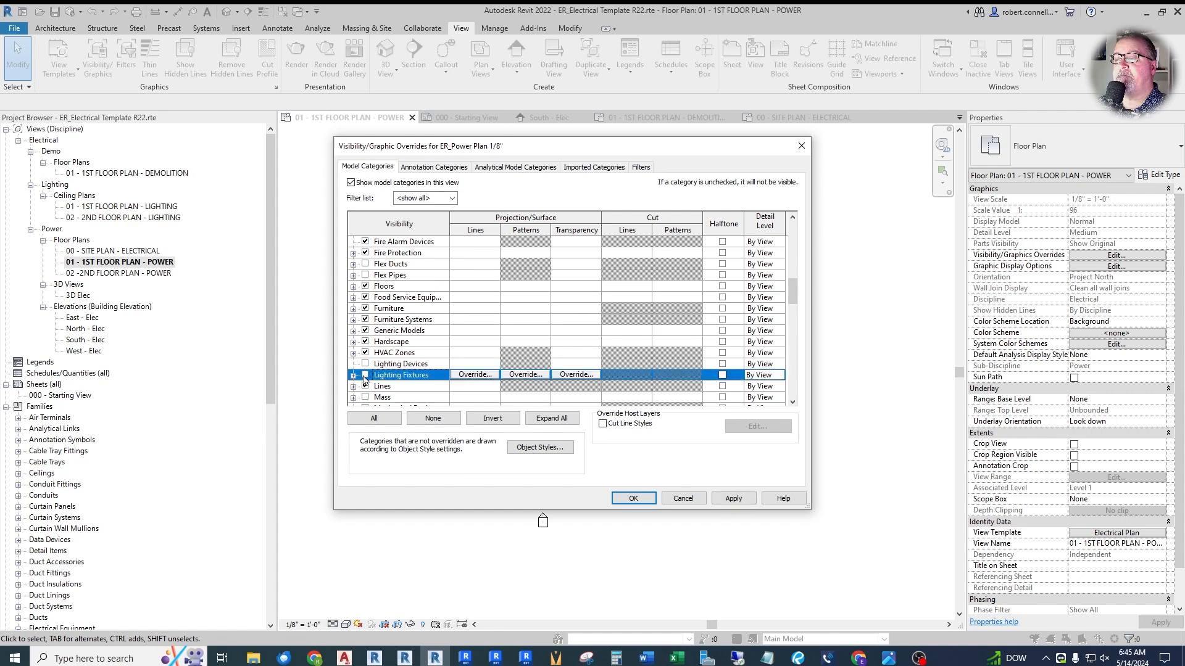
- Make the Plumbing Fixtures model category visible in the ER_Power Plan 1/8" template, check the remaining categories and accept the visibility overrides
scroll(408, 366, "down", 2)
scroll(417, 315, "down", 5)
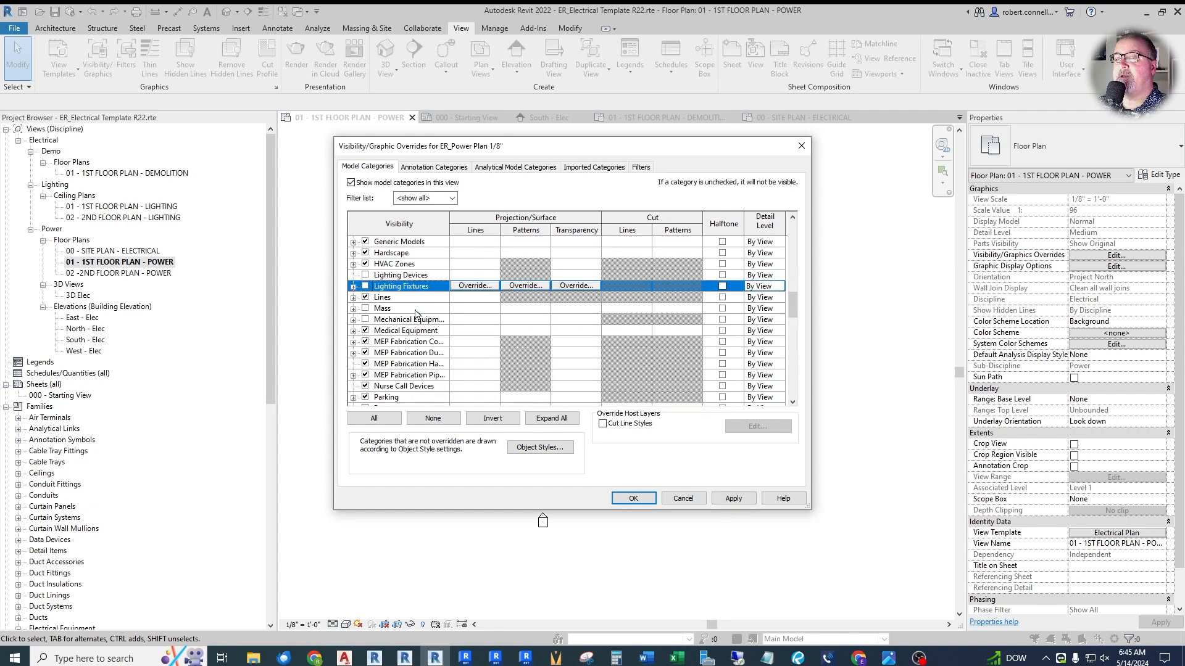
scroll(413, 314, "down", 1)
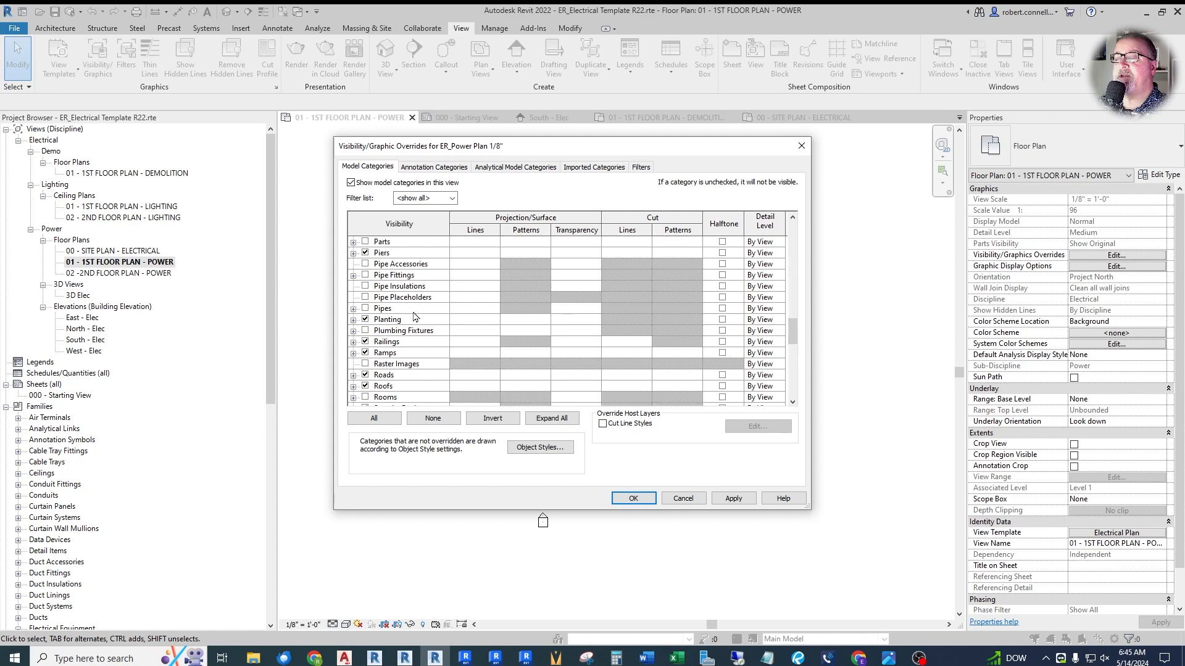
left_click(364, 332)
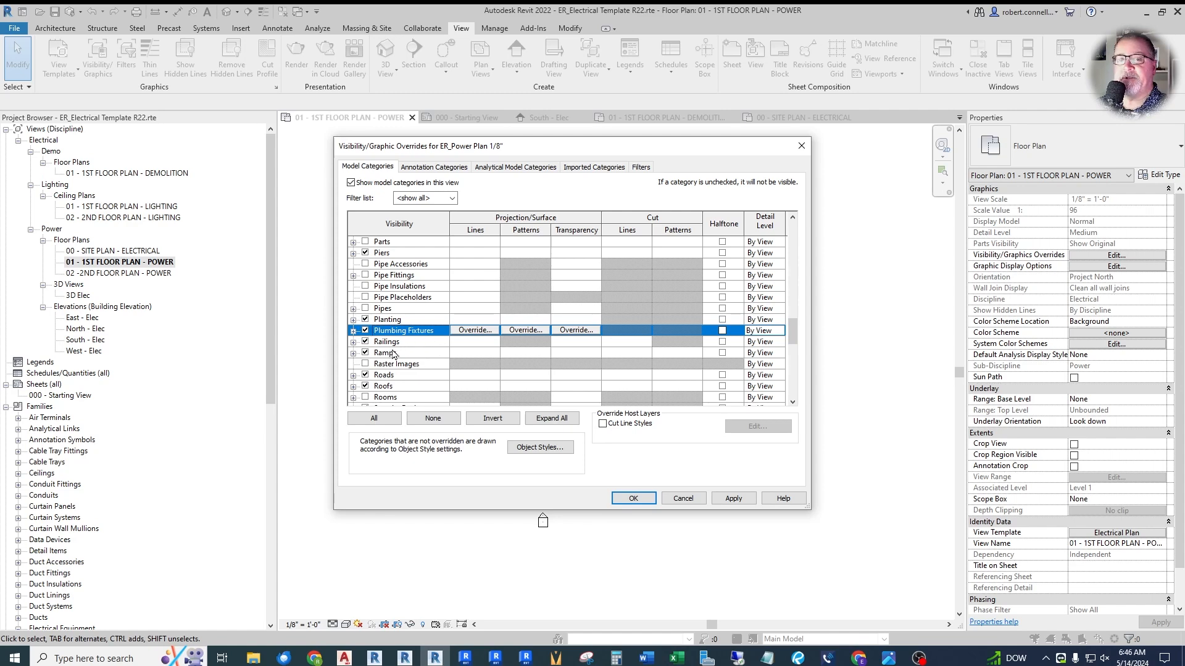
scroll(422, 345, "down", 3)
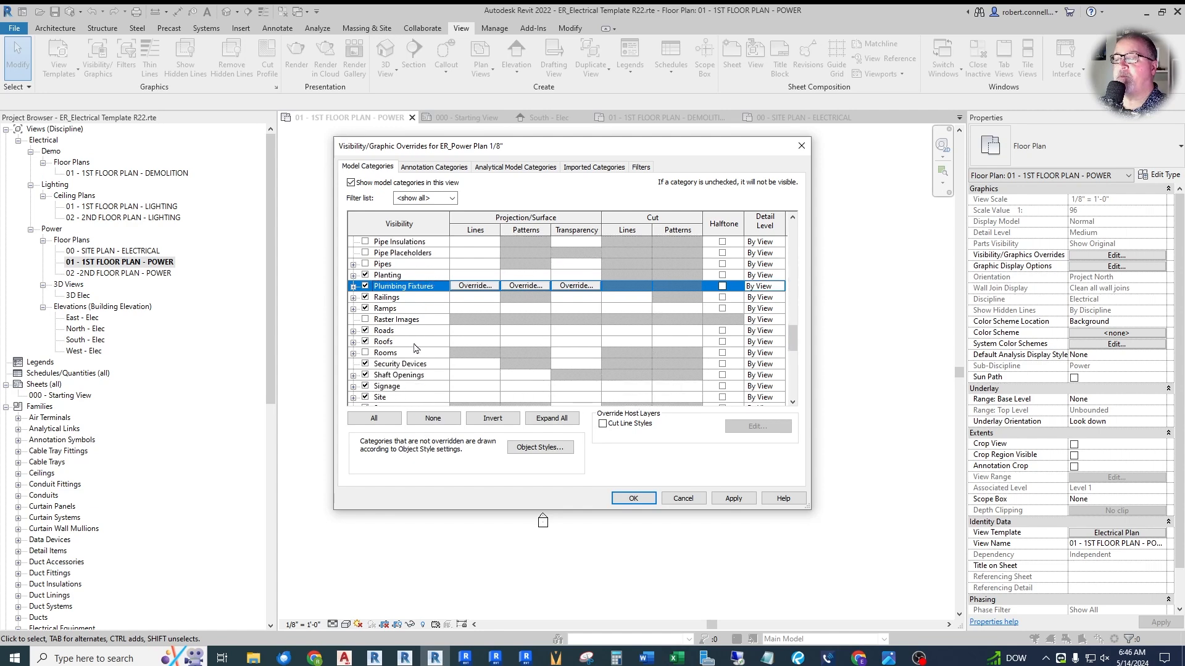
scroll(414, 347, "down", 4)
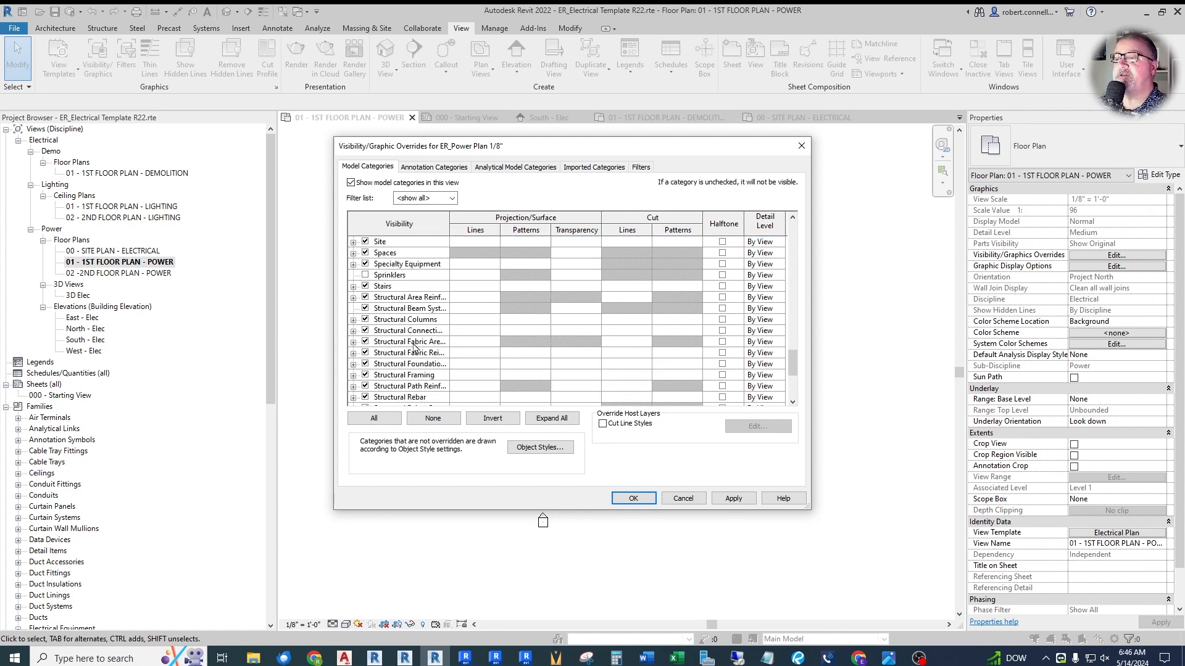
scroll(414, 347, "down", 4)
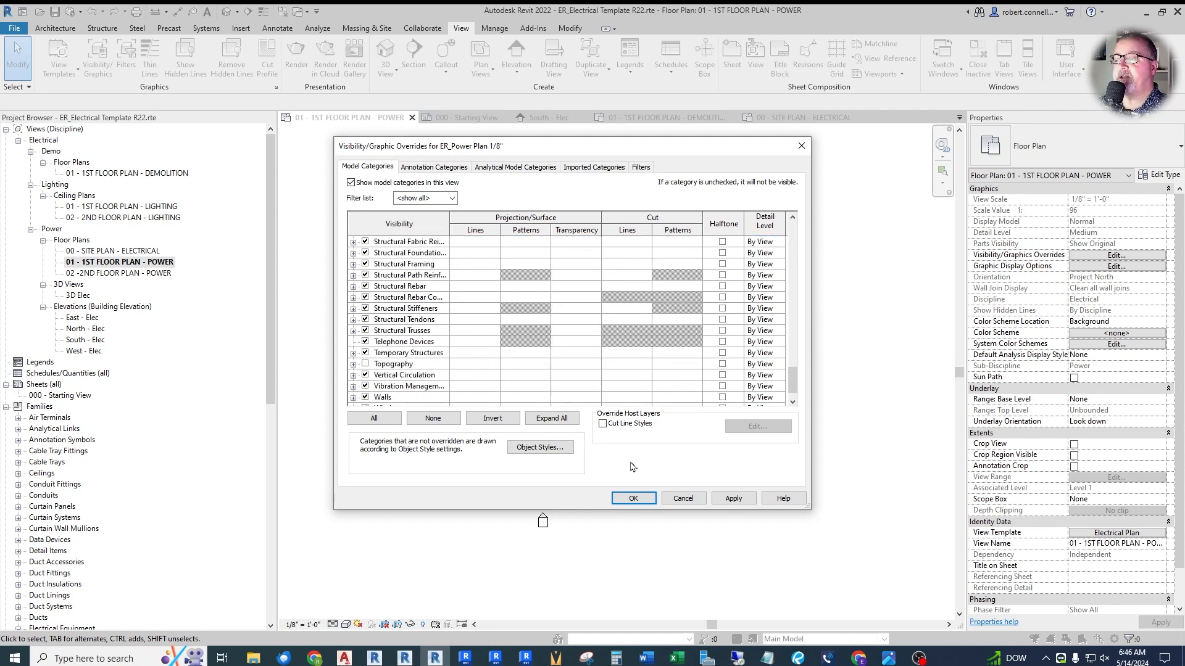
left_click(629, 499)
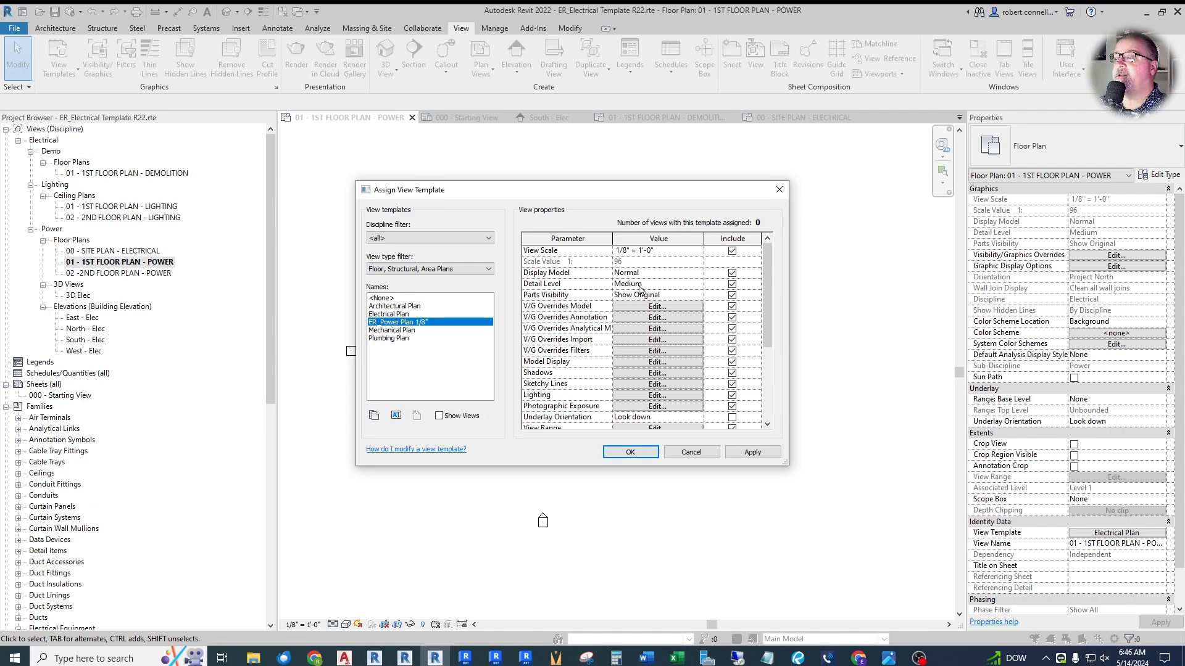
- Set the detail level of the ER_Power Plan 1/8" view template to Coarse
left_click(697, 285)
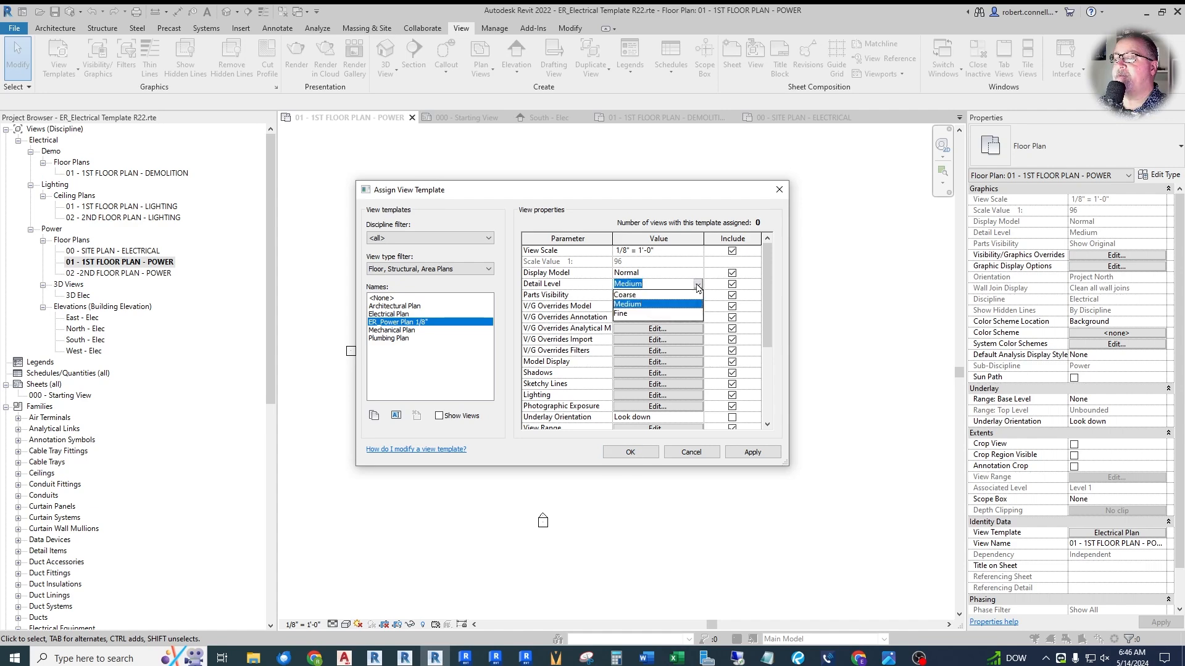
left_click(625, 295)
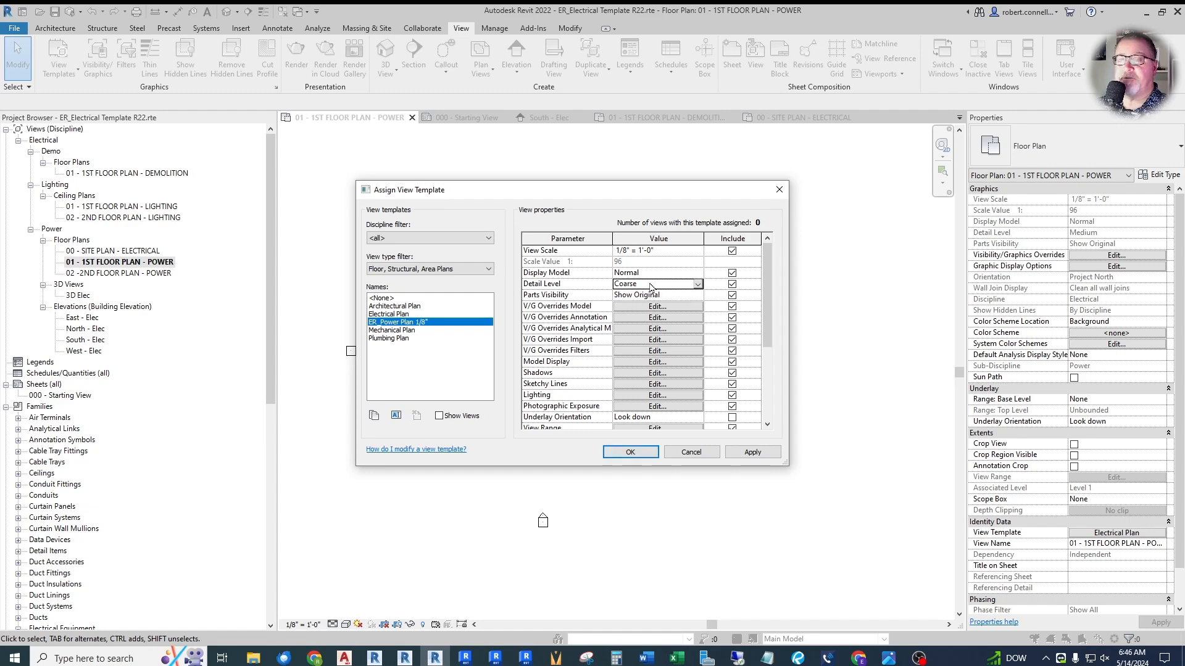
- Check the power template's view range and assign the template to the 01 - 1ST FLOOR PLAN - POWER view
scroll(657, 324, "down", 4)
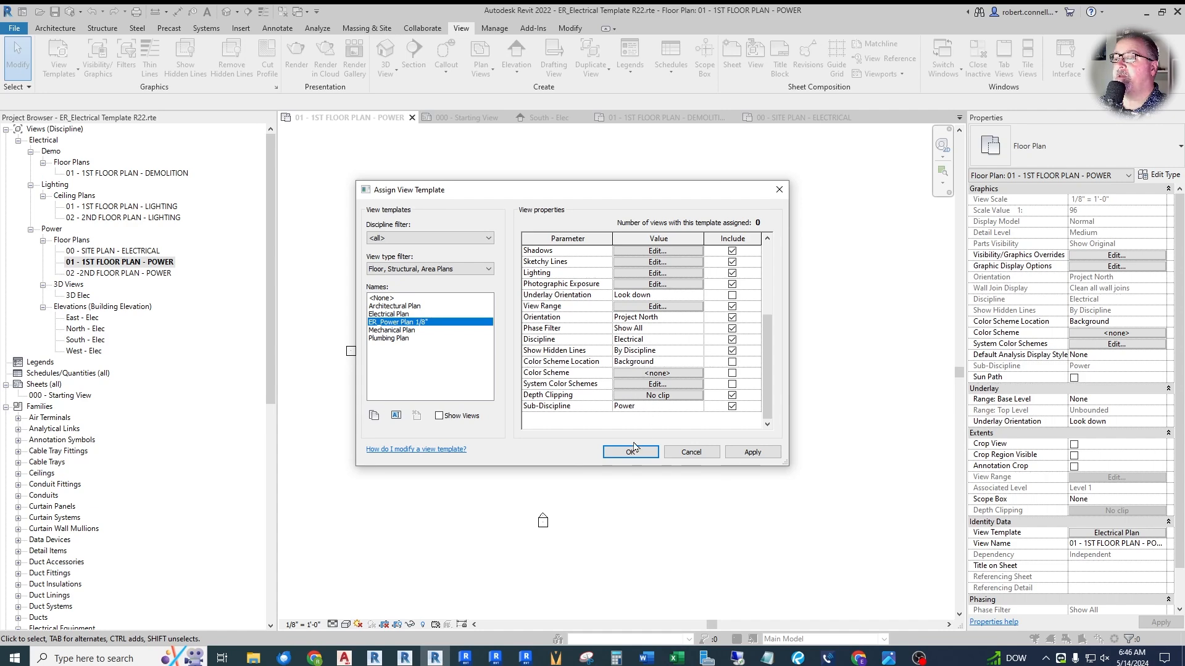
left_click(630, 307)
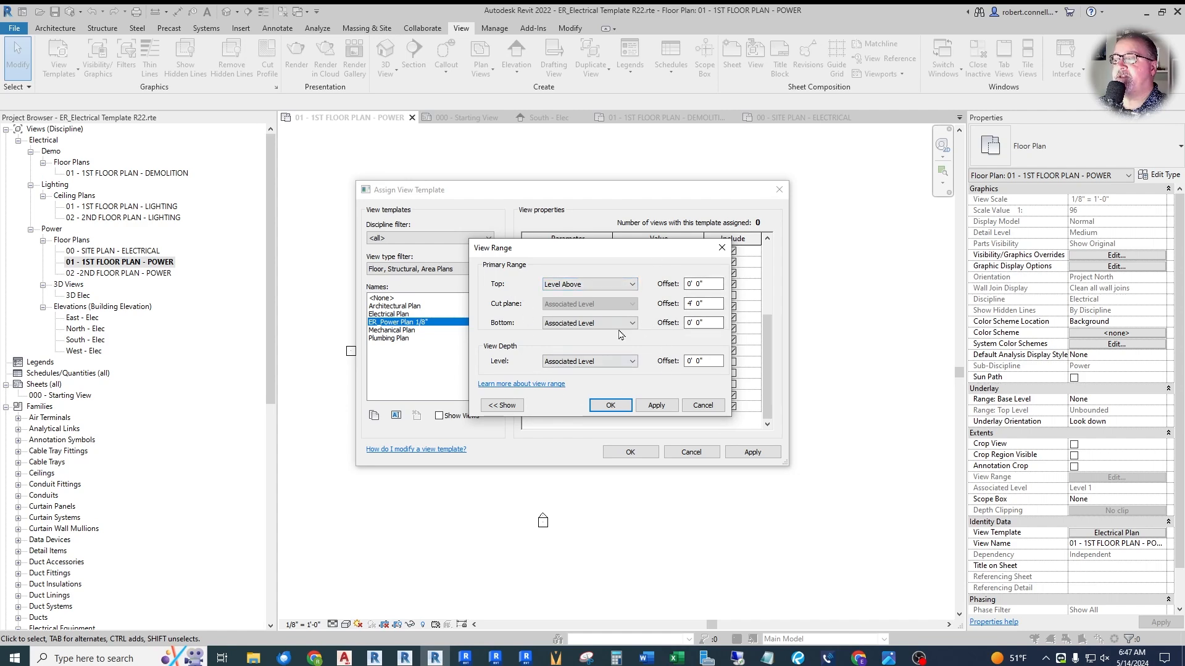
left_click(608, 407)
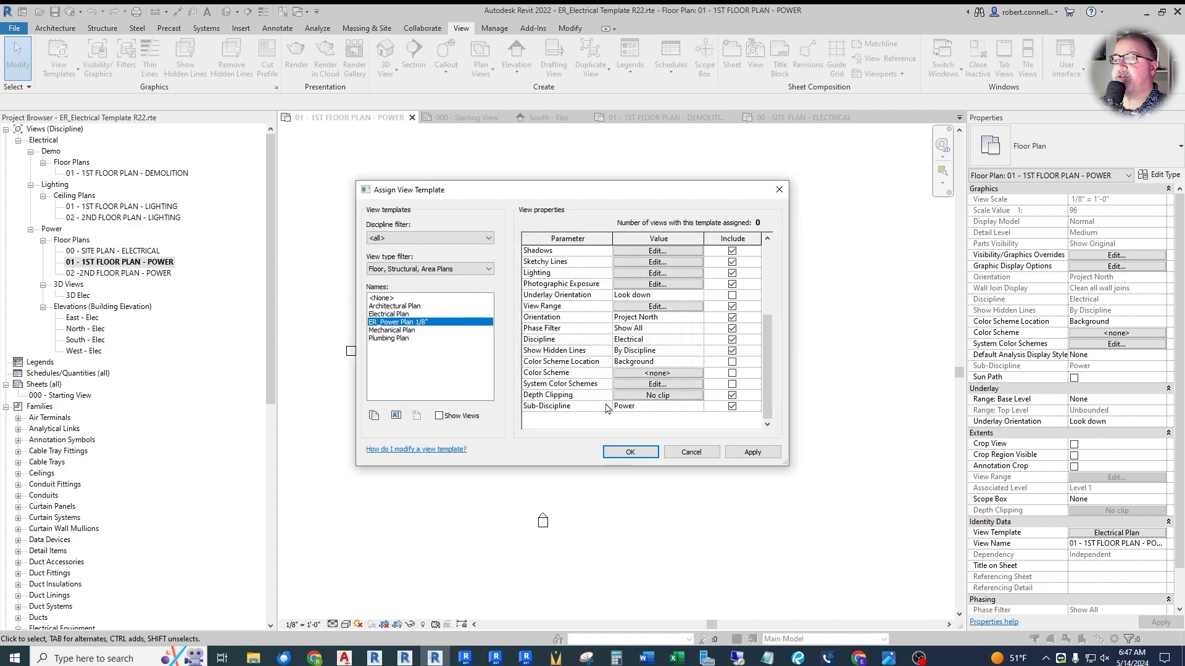
left_click(630, 452)
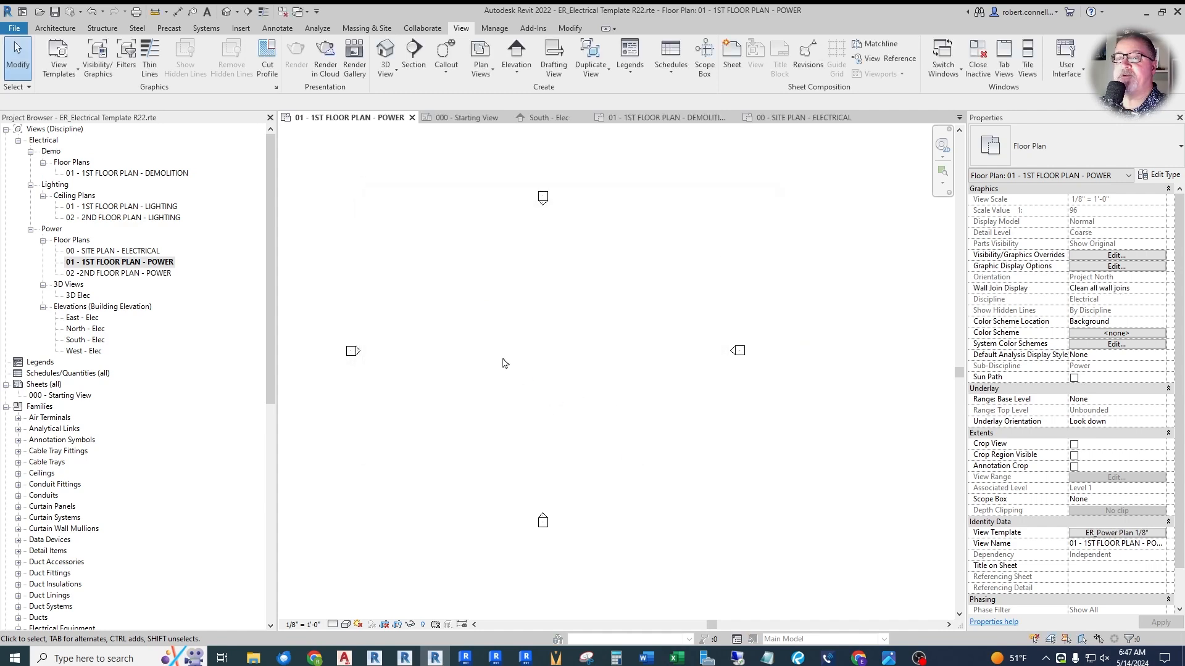
left_click(137, 265)
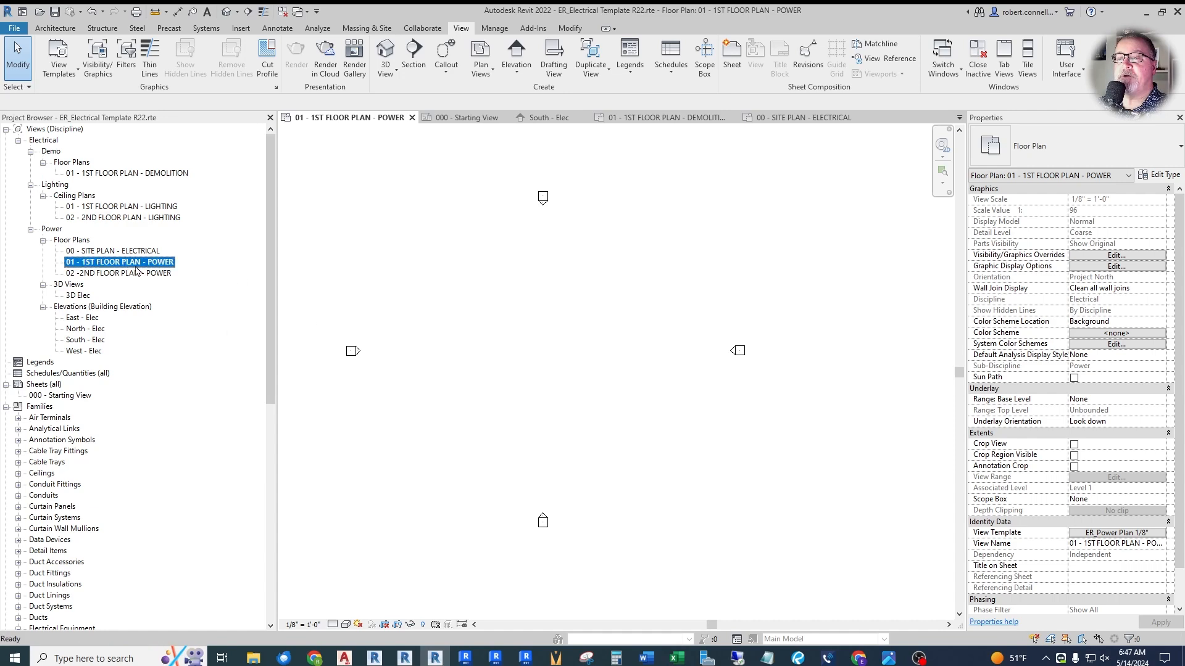
left_click(668, 383)
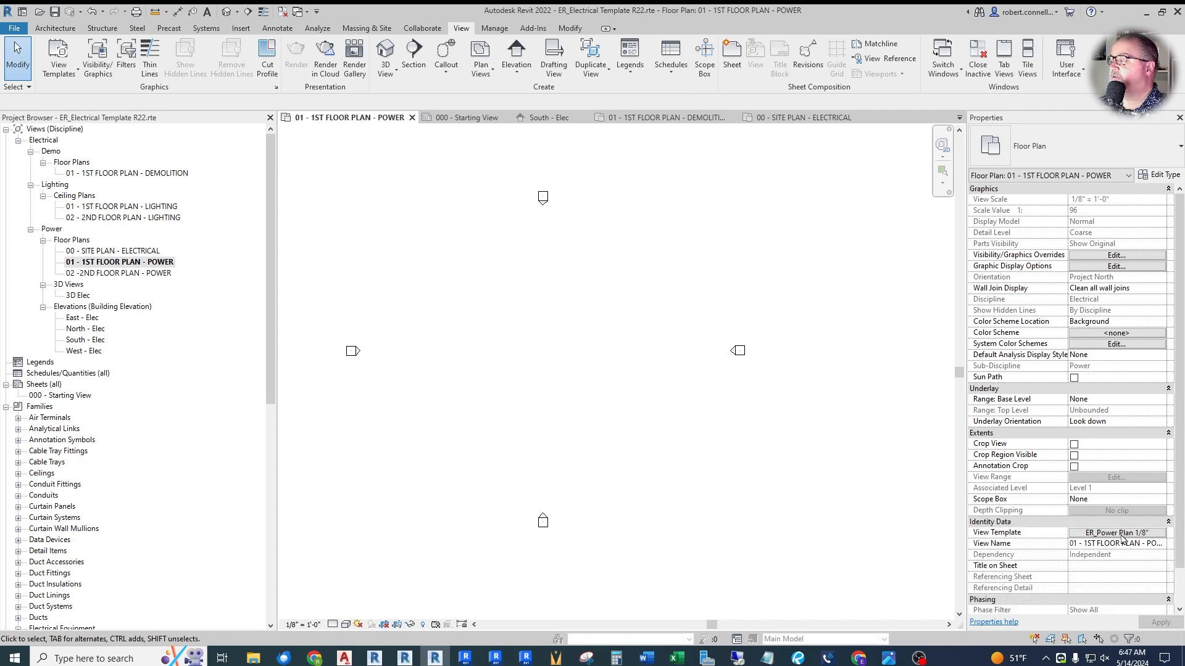
- Open the second-floor power plan and assign the ER_Power Plan 1/8" view template to it
double_click(114, 276)
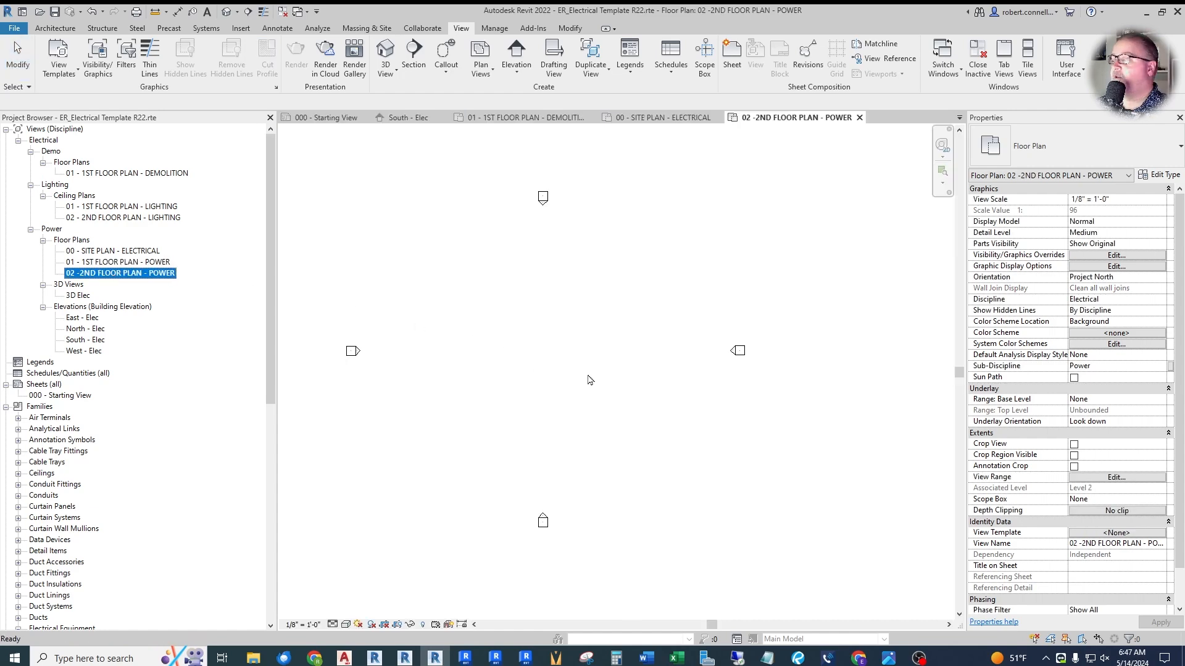
left_click(1114, 534)
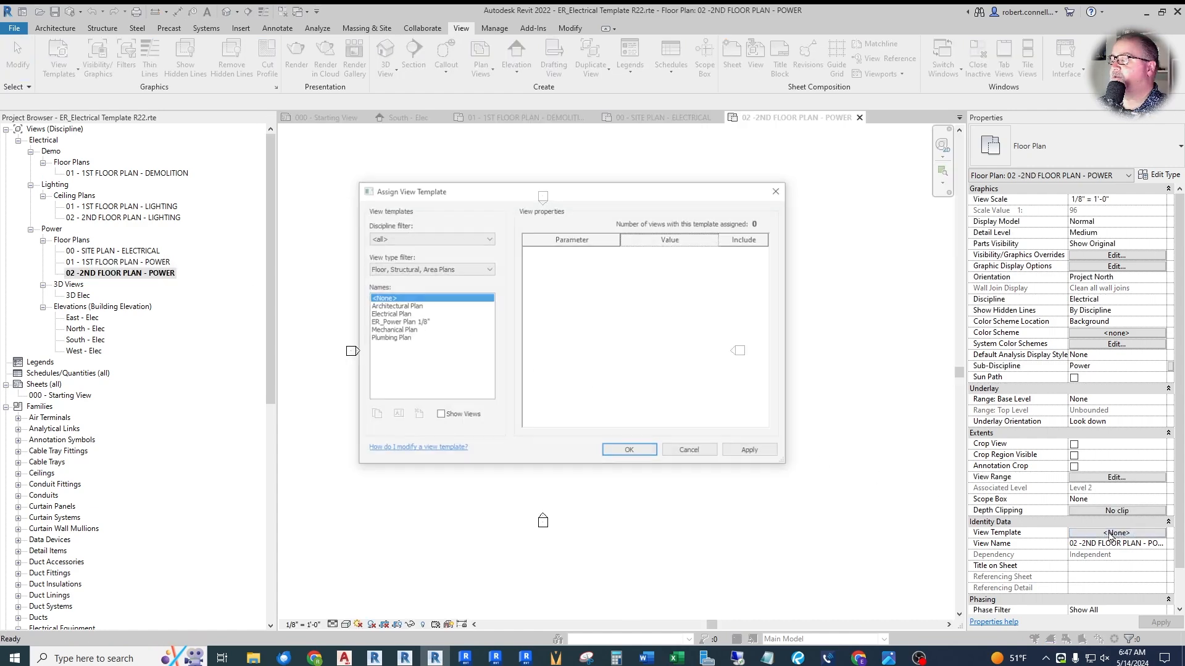
left_click(396, 322)
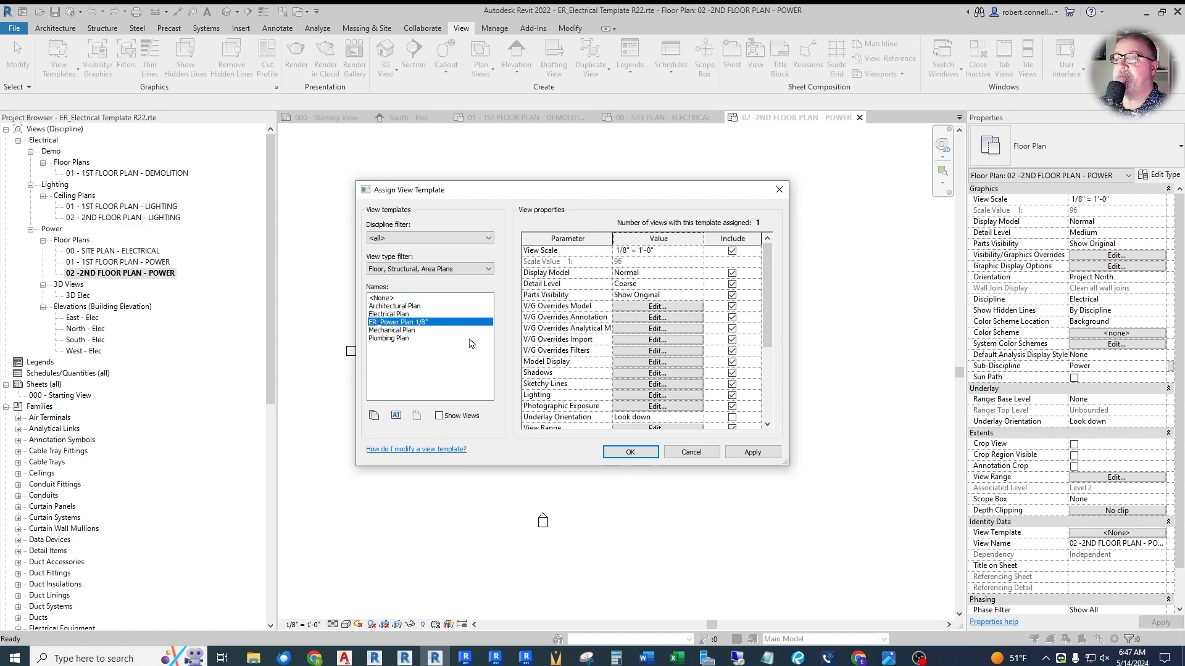
left_click(624, 453)
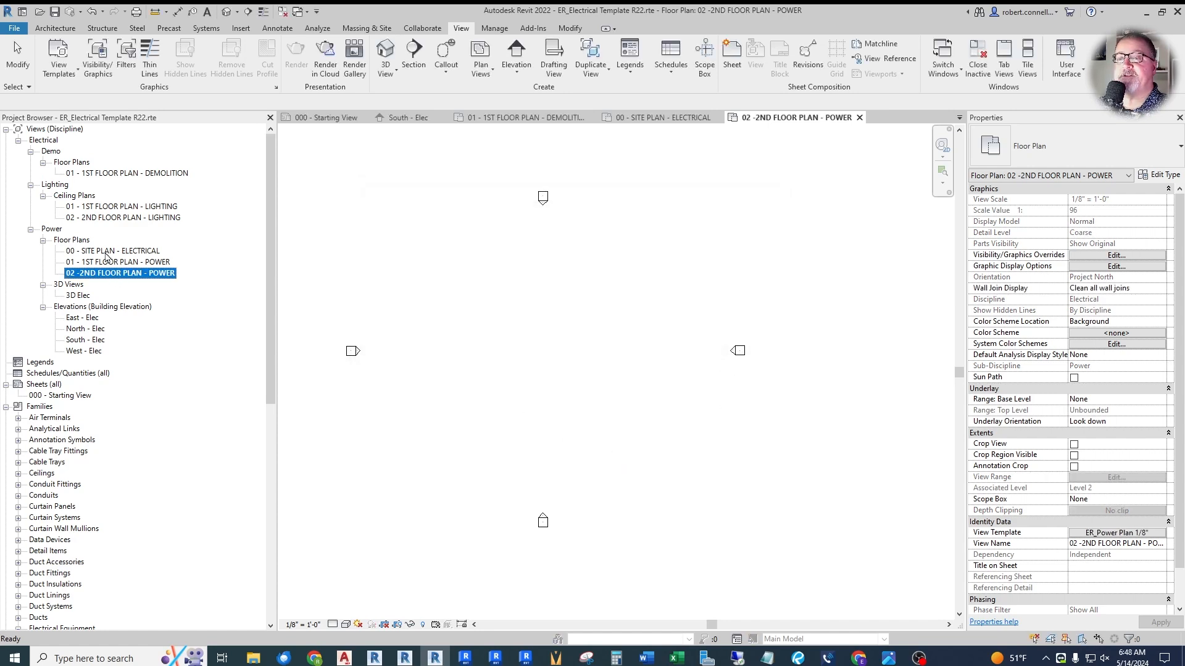
- Open 00 - SITE PLAN - ELECTRICAL and duplicate the Electrical Plan view template as a new template named ER_Site Plan 20'
double_click(106, 251)
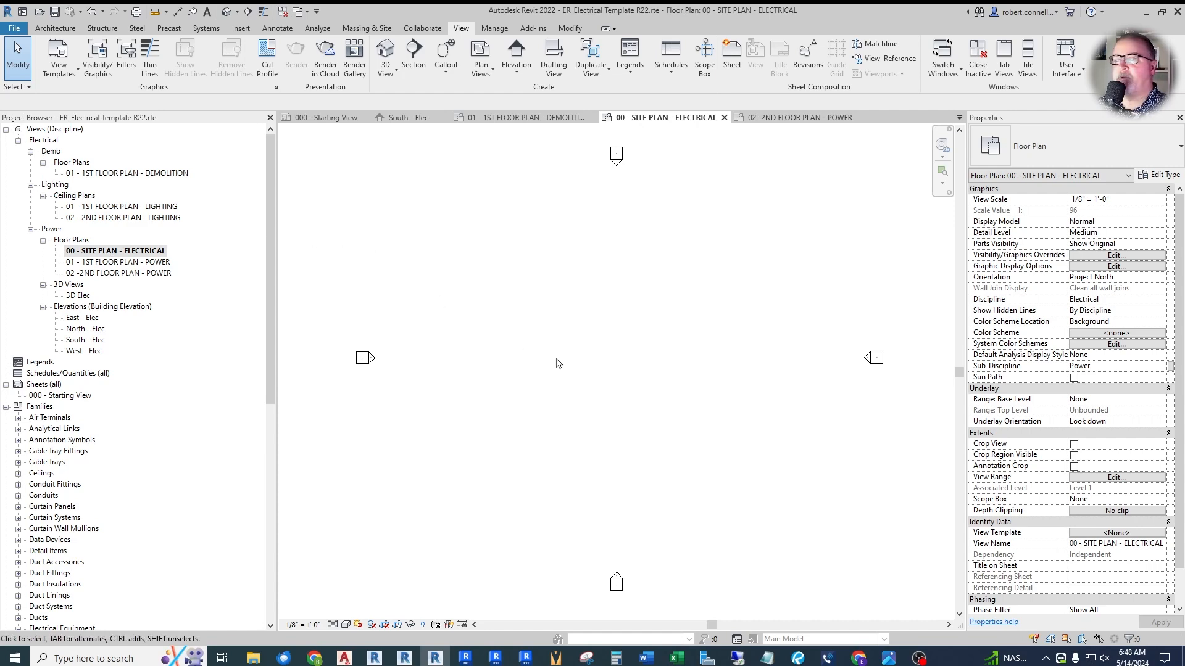
left_click(1104, 534)
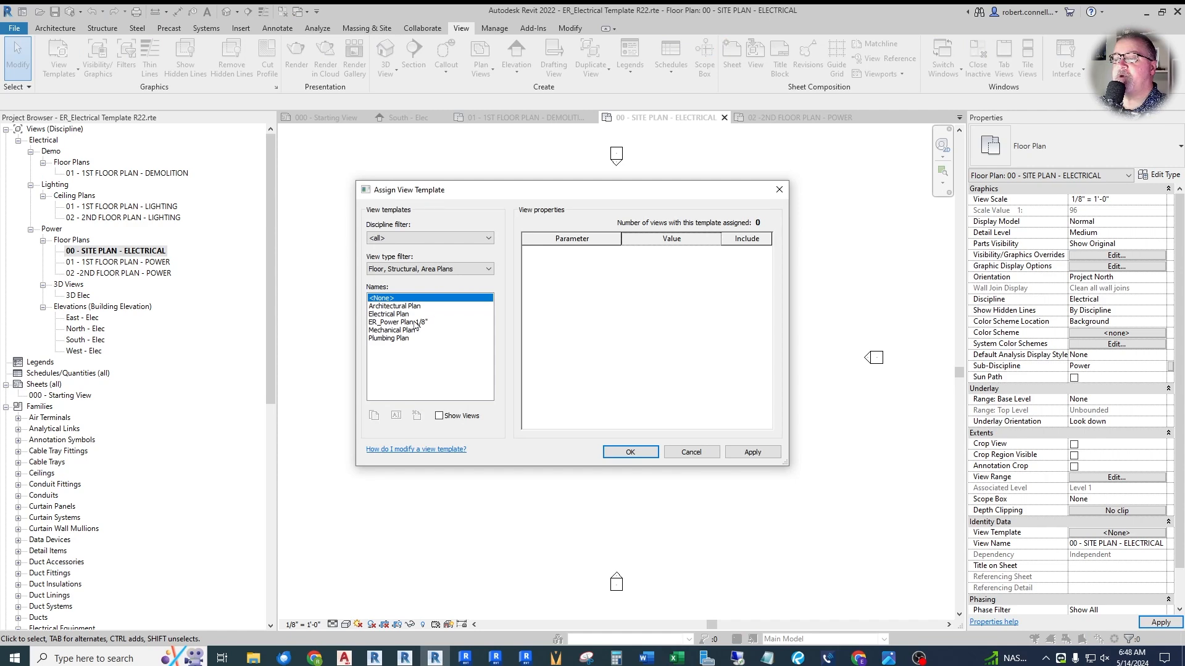
left_click(394, 315)
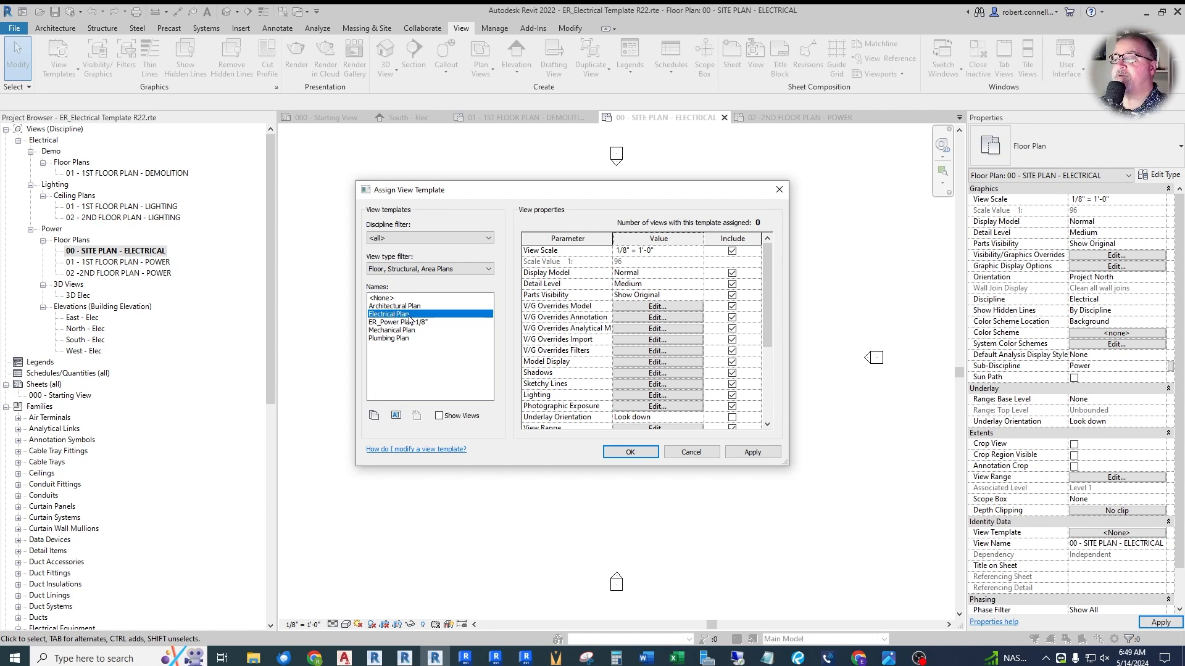
left_click(373, 415)
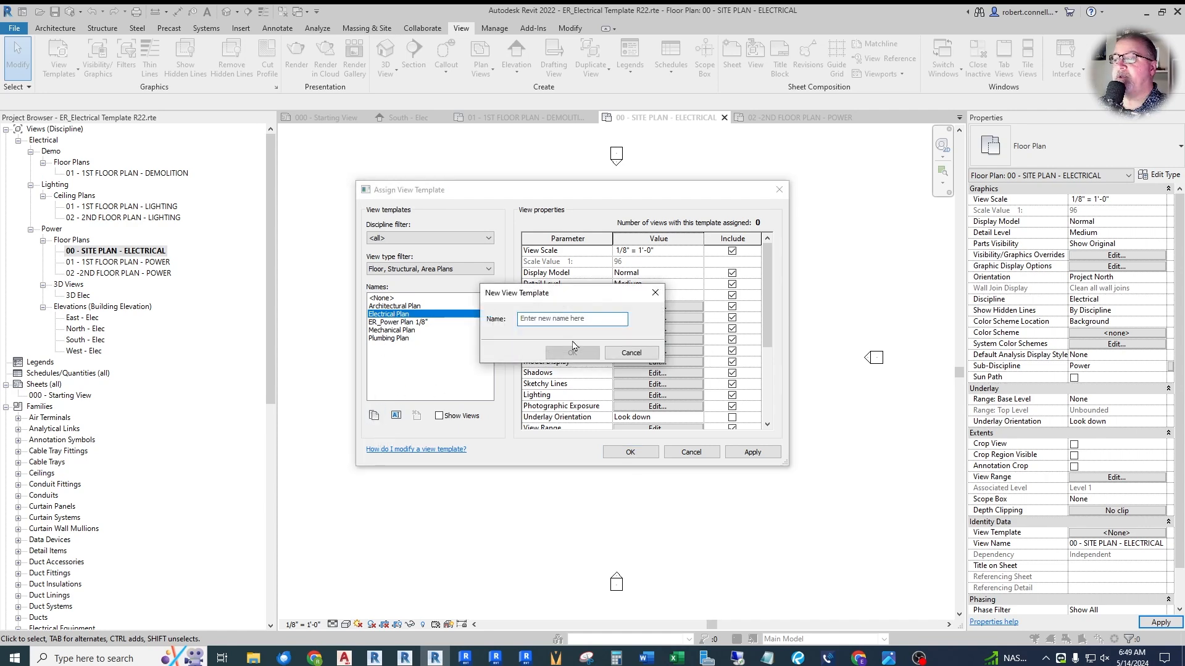
type("ER_Site")
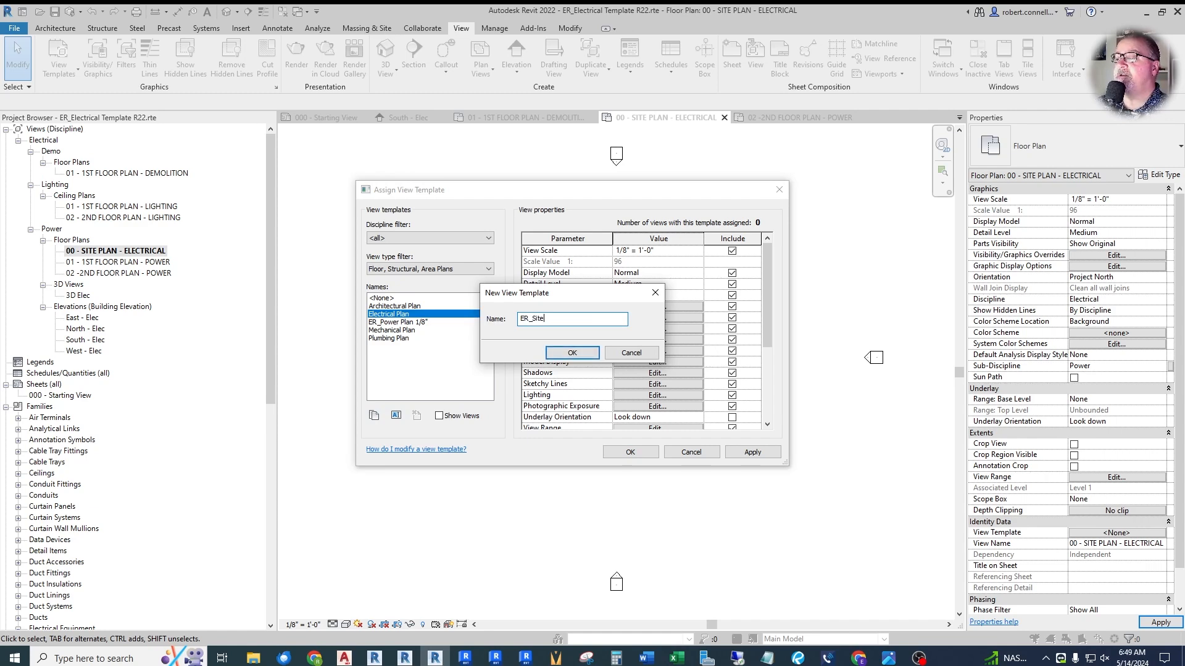
type(" Plan 20'")
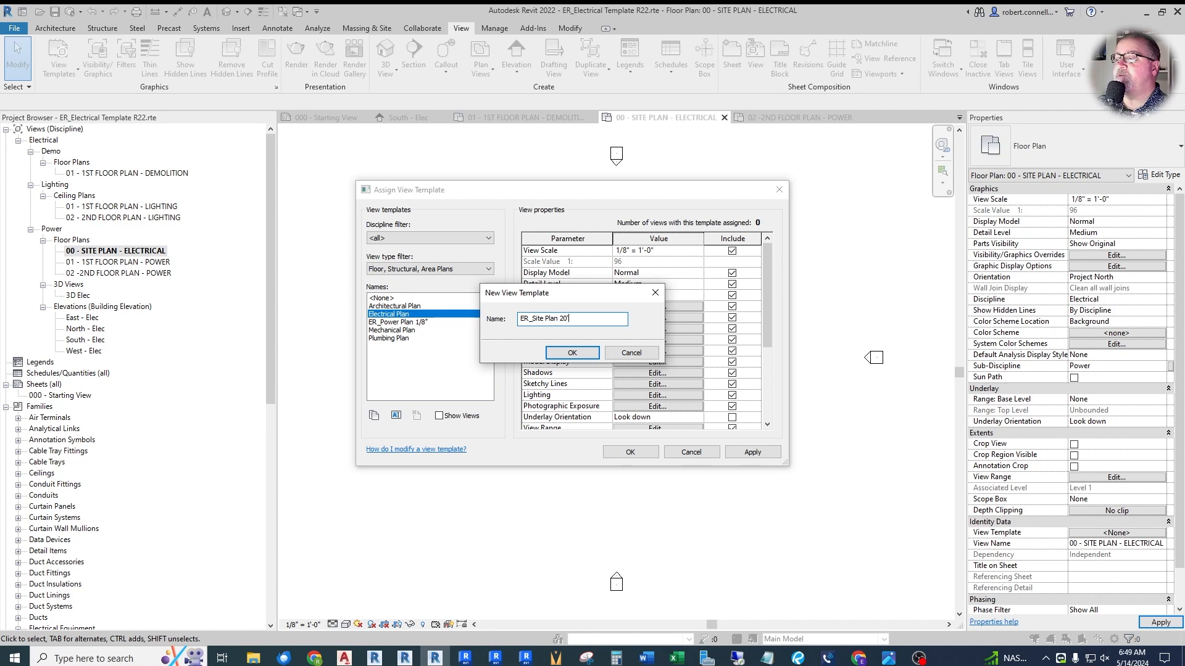
left_click(587, 356)
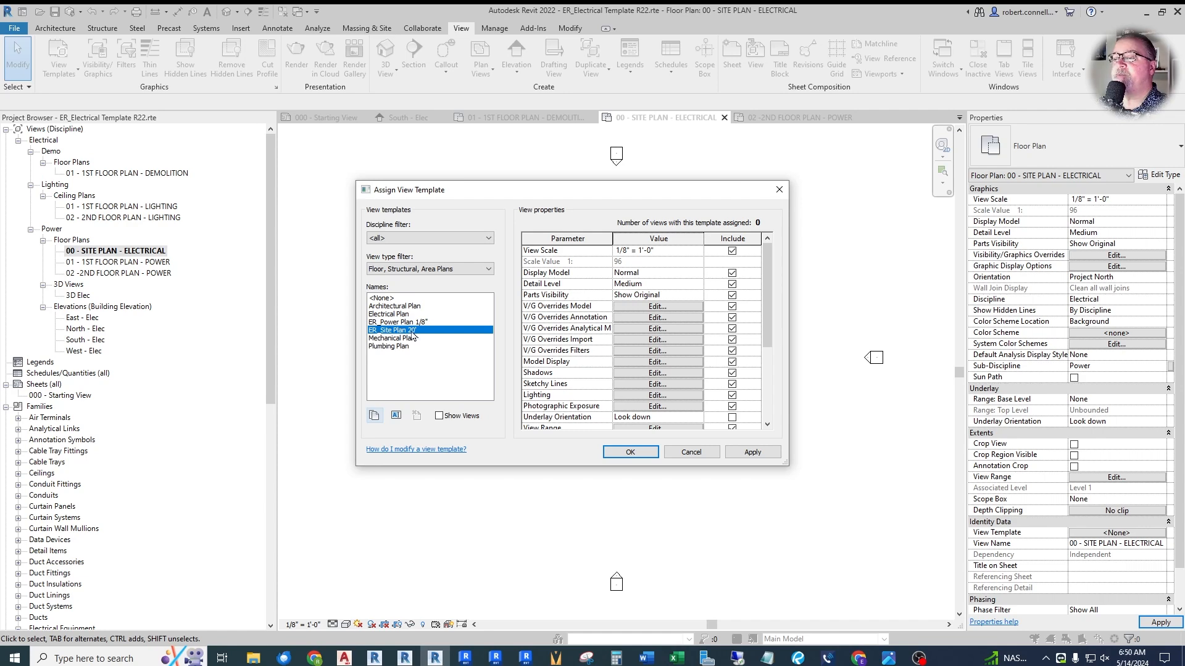
- Set the ER_Site Plan 20' template's view scale to 1" = 20'-0" and its detail level to Coarse
left_click(701, 252)
left_click(699, 252)
scroll(662, 285, "down", 2)
left_click(623, 280)
left_click(697, 283)
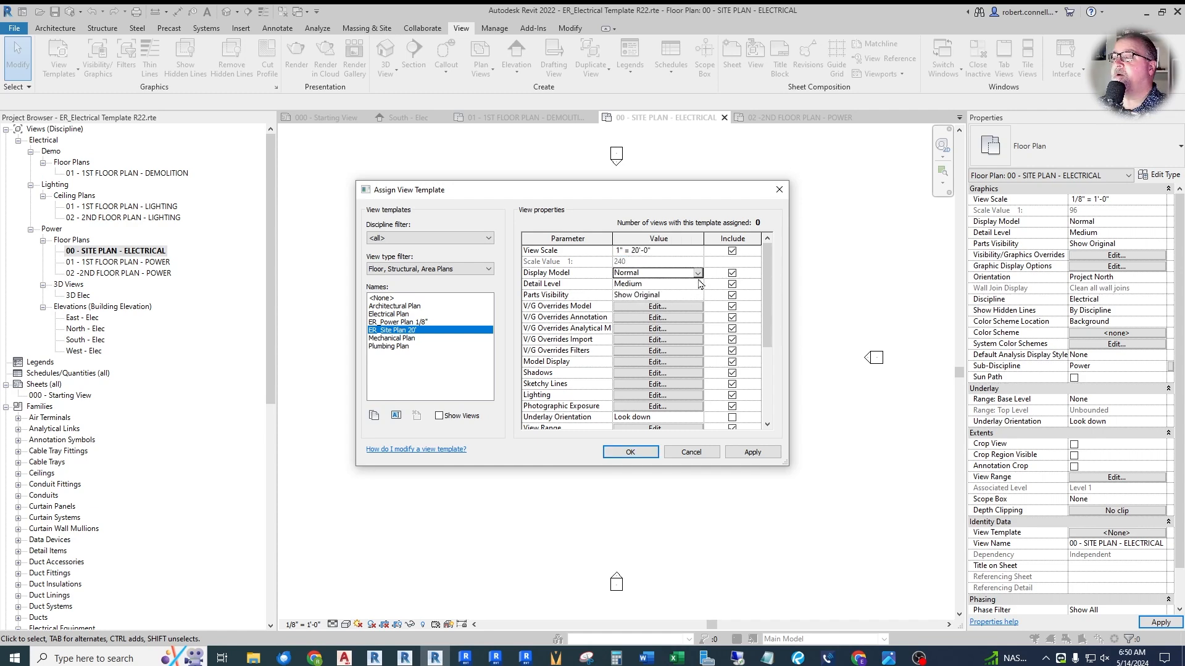
left_click(697, 284)
left_click(629, 296)
- Review the ER_Site Plan 20' template's model category visibility and assign the template to the electrical site plan
left_click(642, 306)
scroll(401, 321, "down", 6)
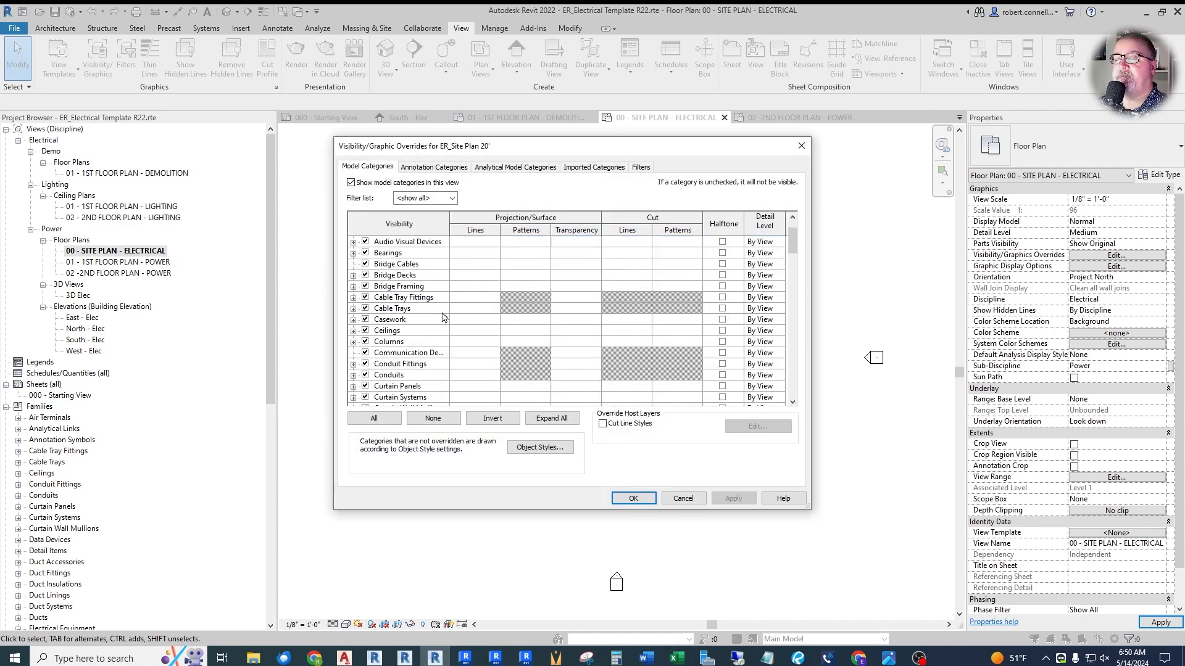
scroll(423, 332, "down", 1)
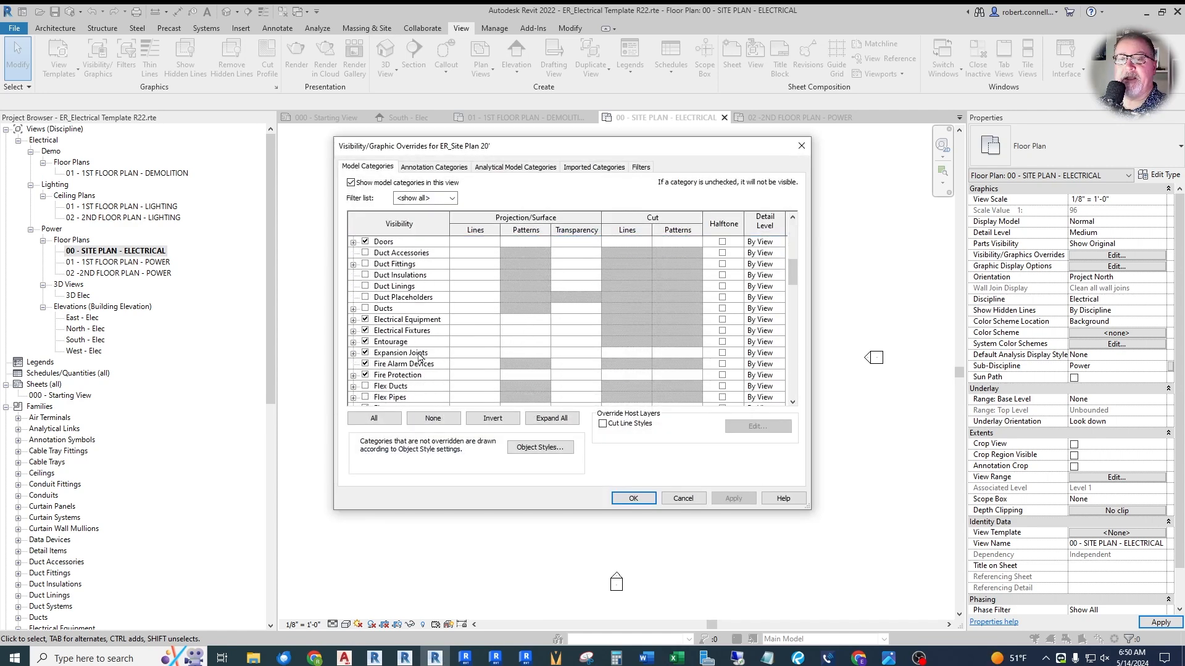
left_click(641, 503)
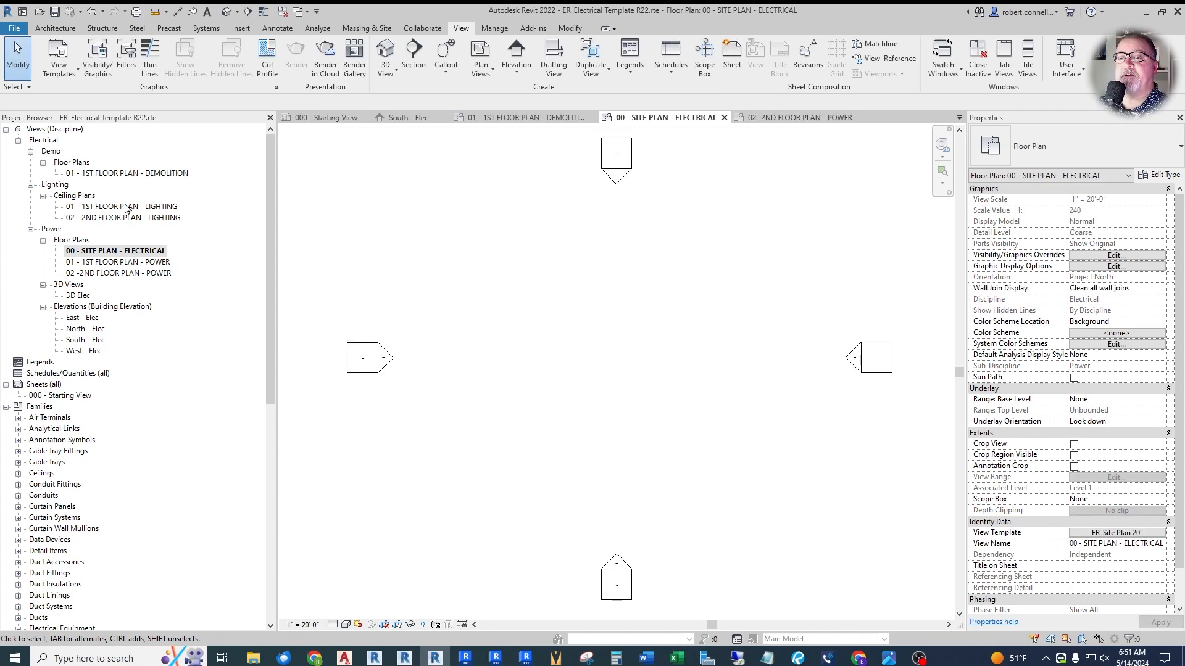
- Open 01 - 1ST FLOOR PLAN - LIGHTING and duplicate the Electrical Ceiling view template as ER_Lighting Plan 1/8"
double_click(128, 206)
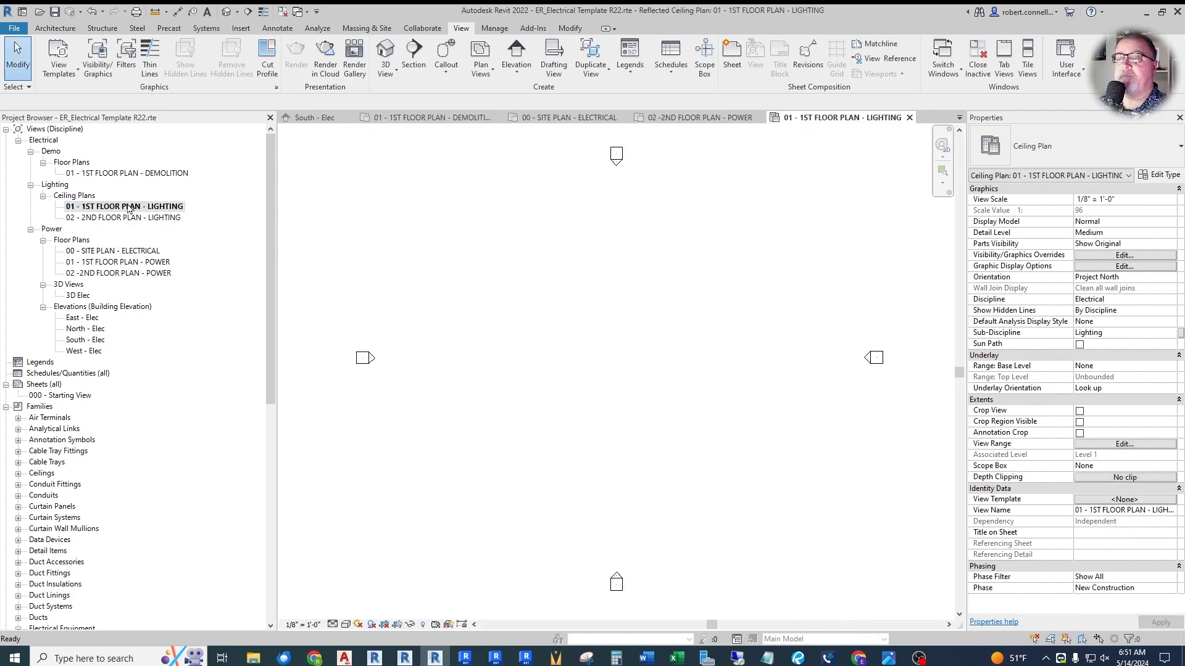
left_click(1104, 500)
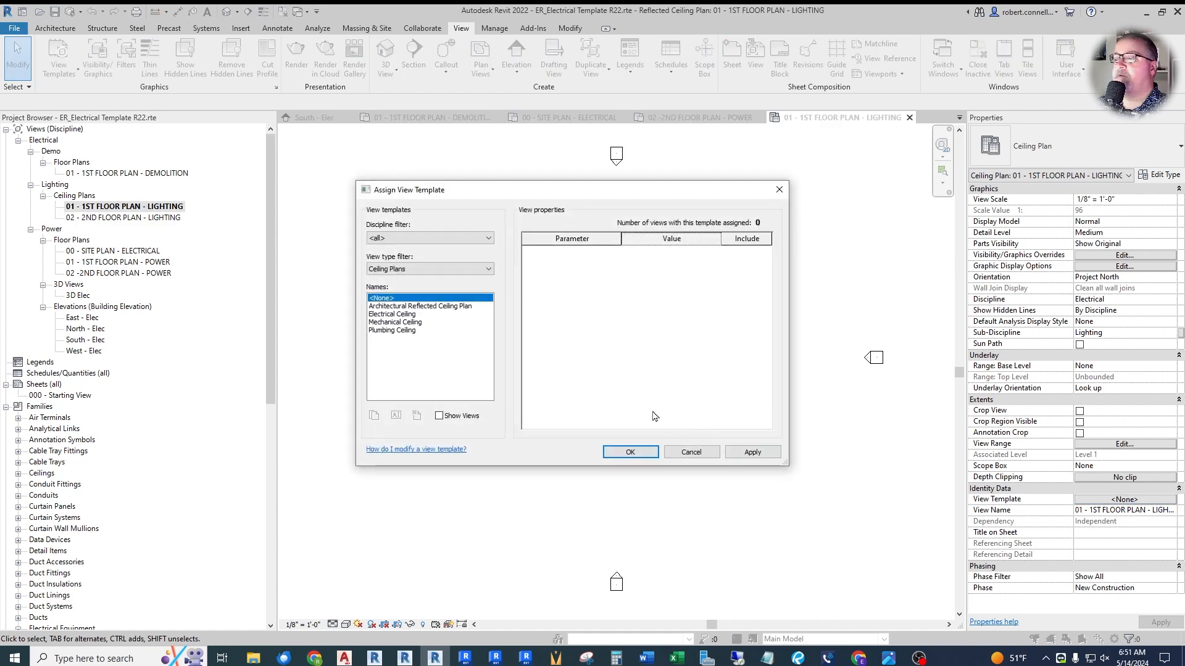
left_click(393, 315)
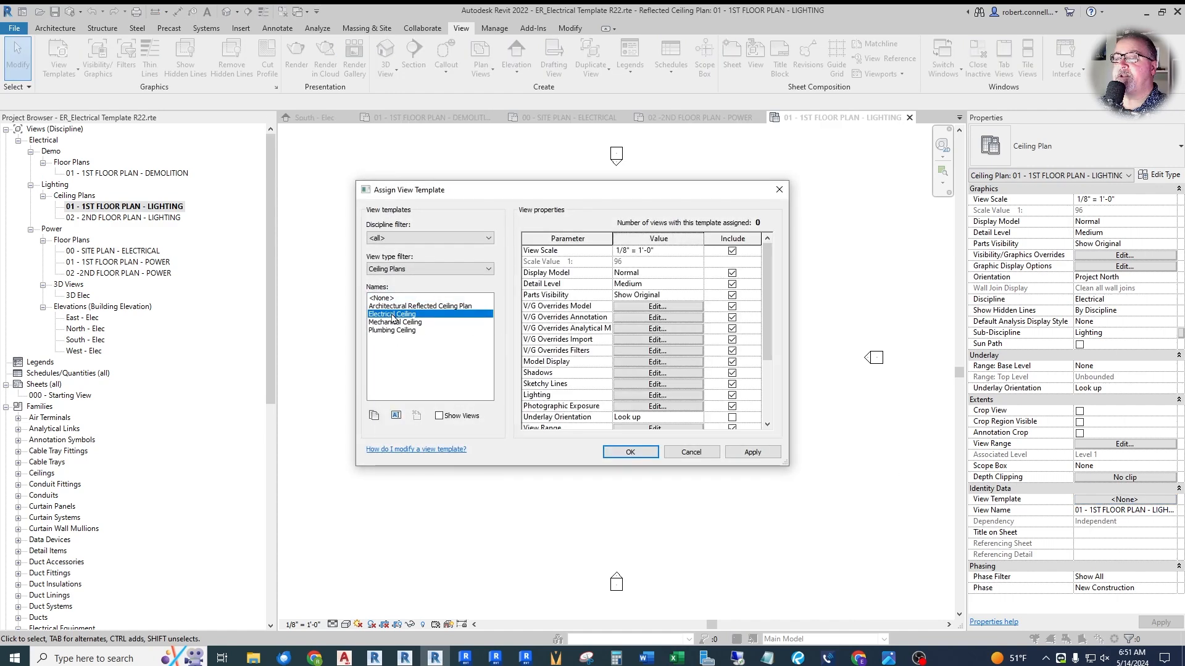
left_click(374, 415)
type("ER_Lighting Plan 1/8\"")
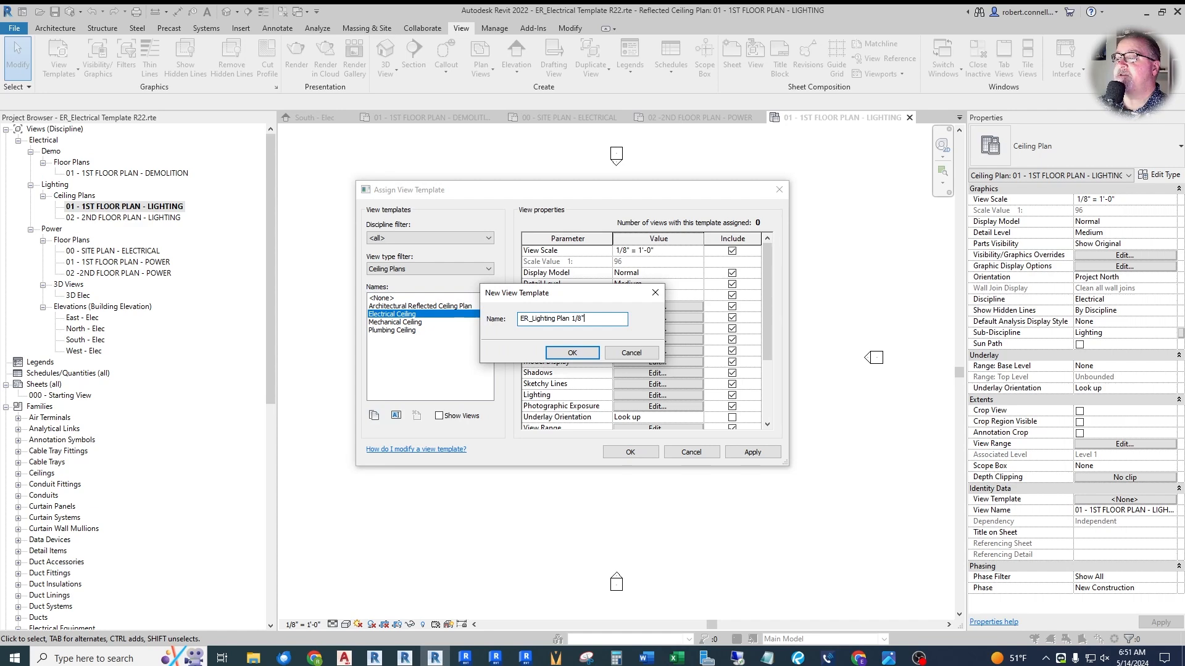
key("Return")
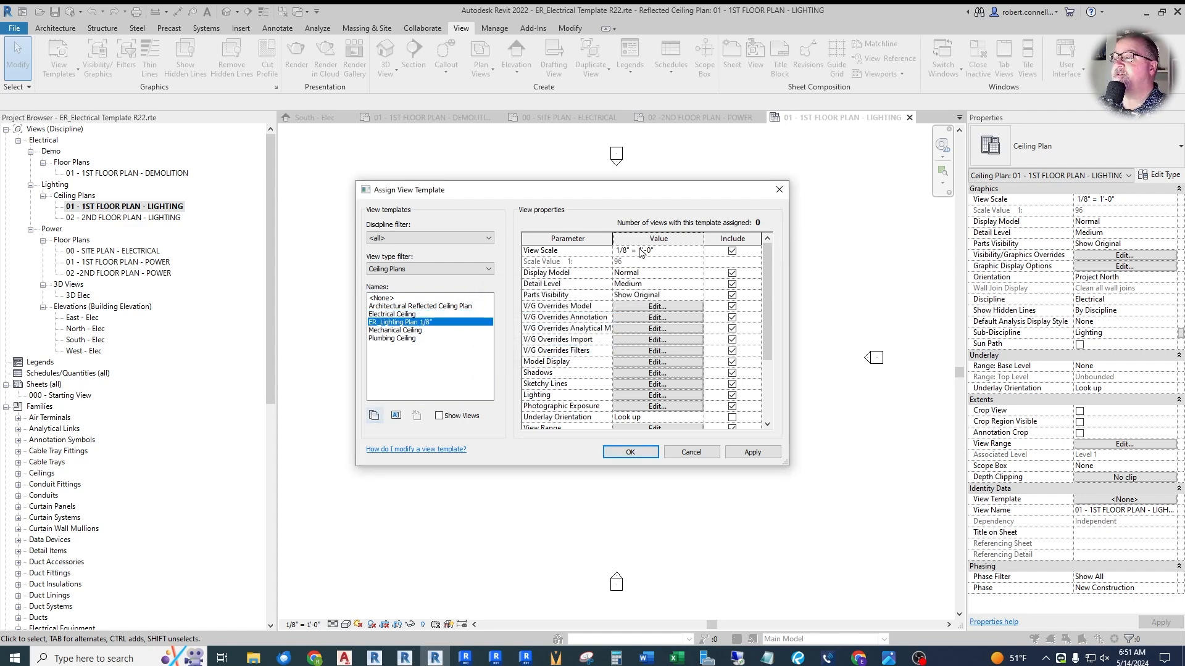
- Set the lighting template's detail level to Coarse and hide its Electrical Fixtures category, applying it to the first-floor lighting plan
left_click(698, 284)
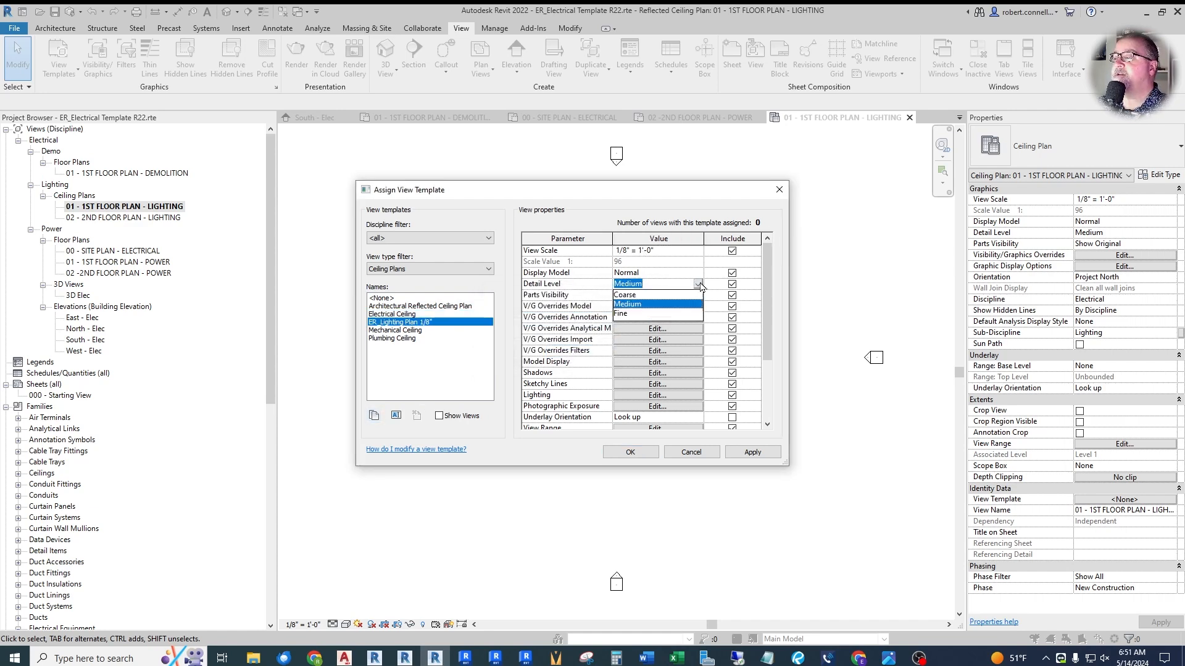
left_click(625, 295)
left_click(635, 308)
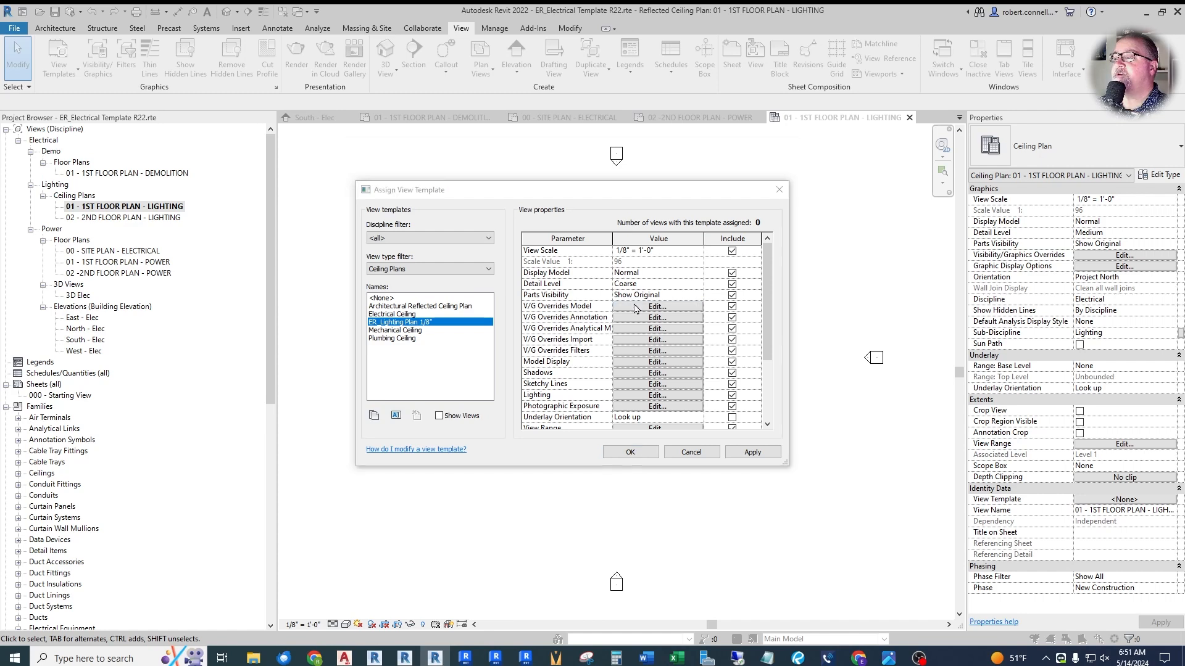
scroll(460, 323, "down", 3)
scroll(460, 323, "down", 3)
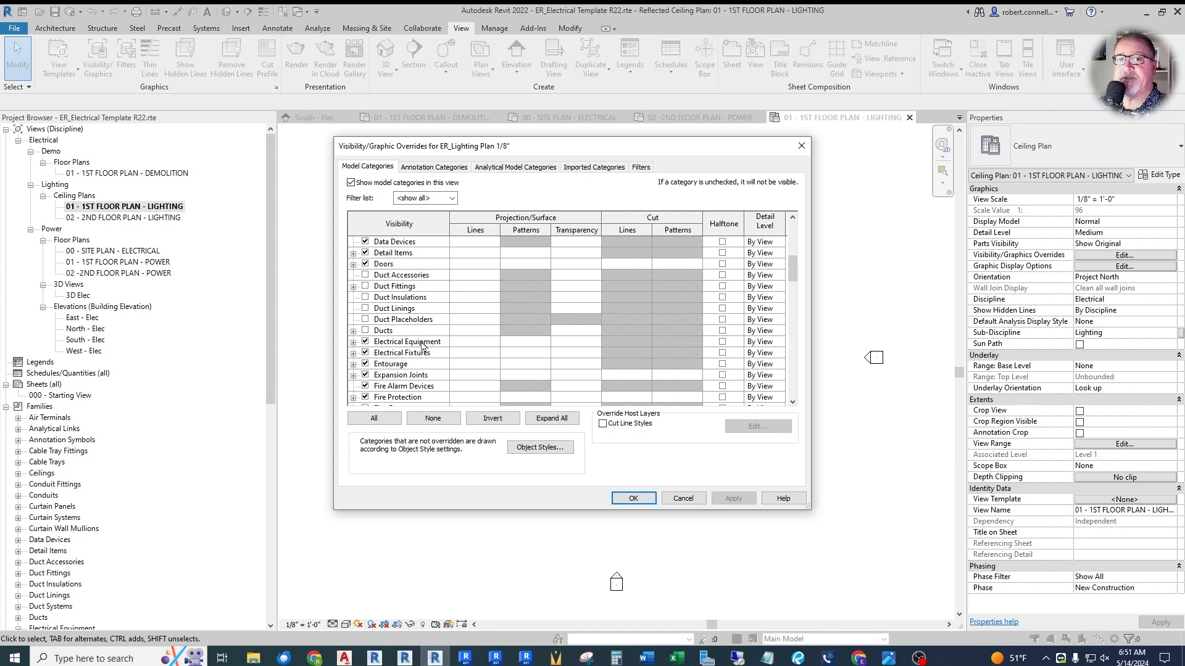
left_click(365, 354)
left_click(634, 498)
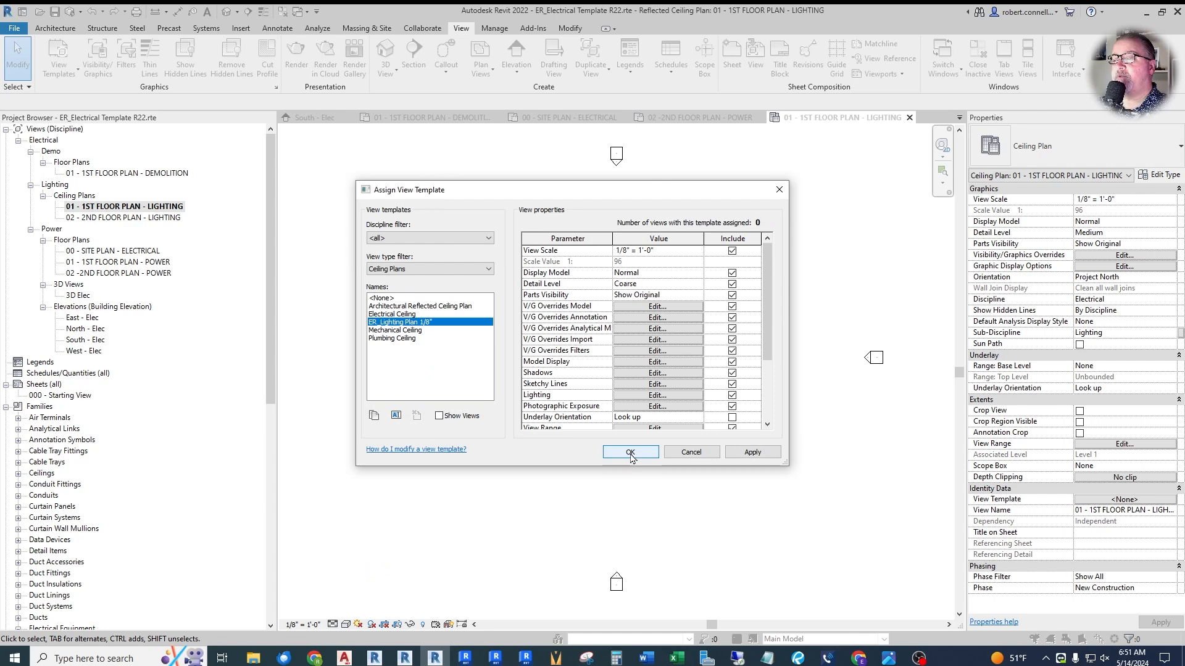
left_click(630, 453)
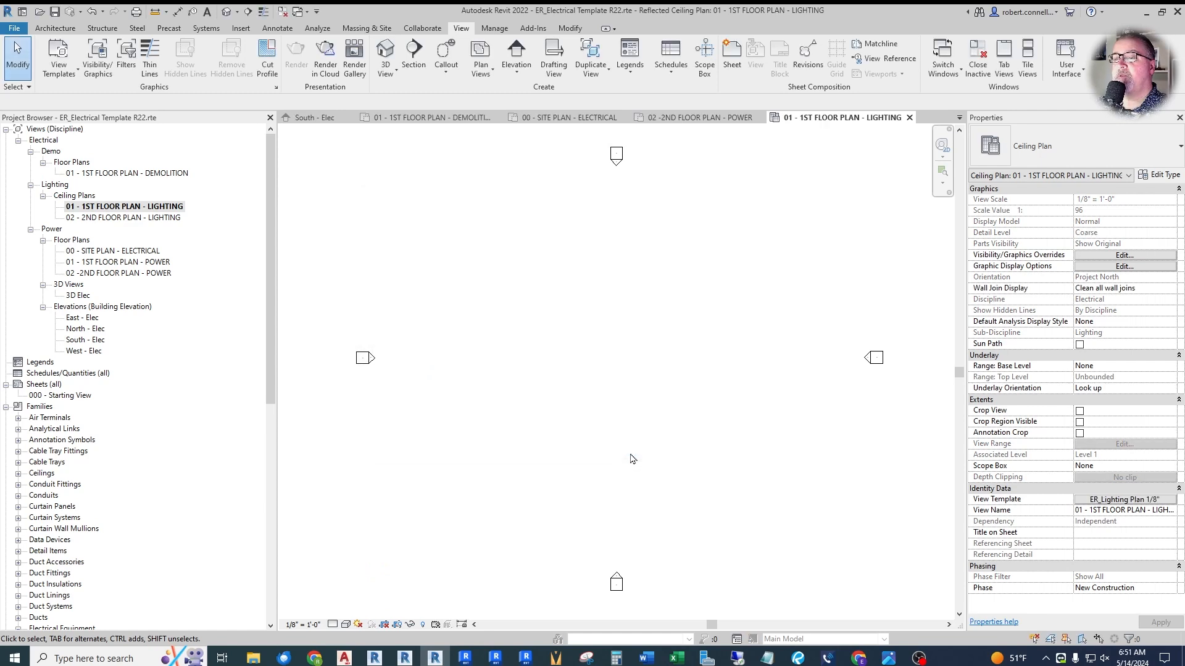
- Open 02 - 2ND FLOOR PLAN - LIGHTING and assign the ER_Lighting Plan 1/8" view template to it
double_click(159, 219)
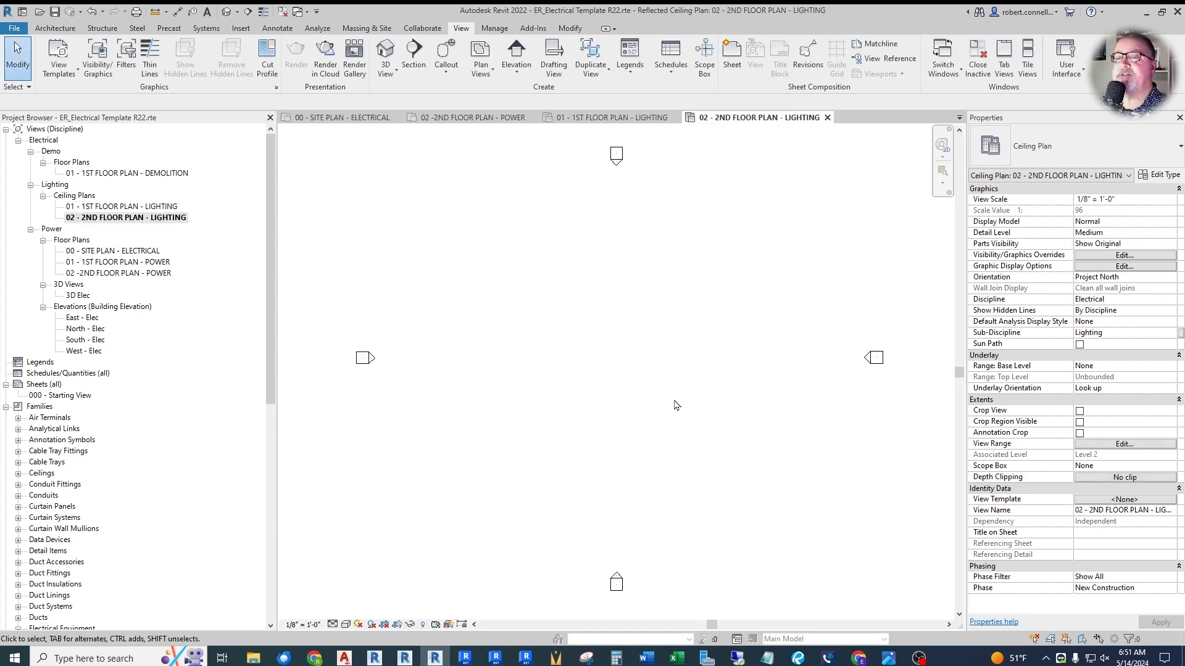
left_click(1117, 500)
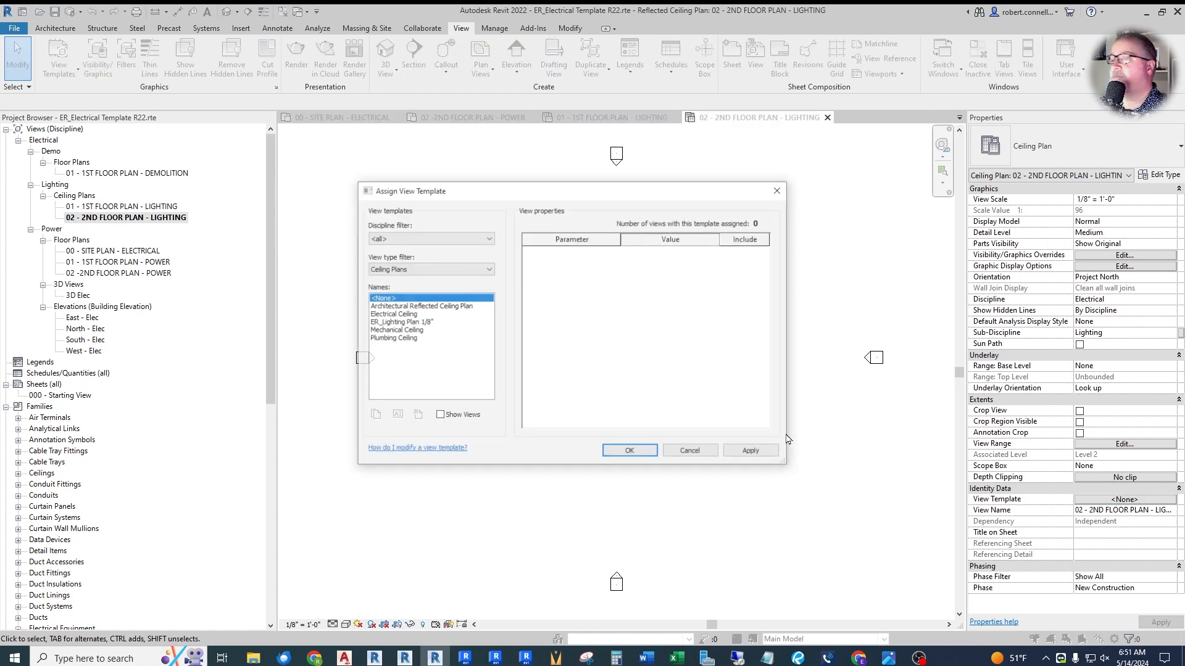
left_click(406, 323)
left_click(631, 452)
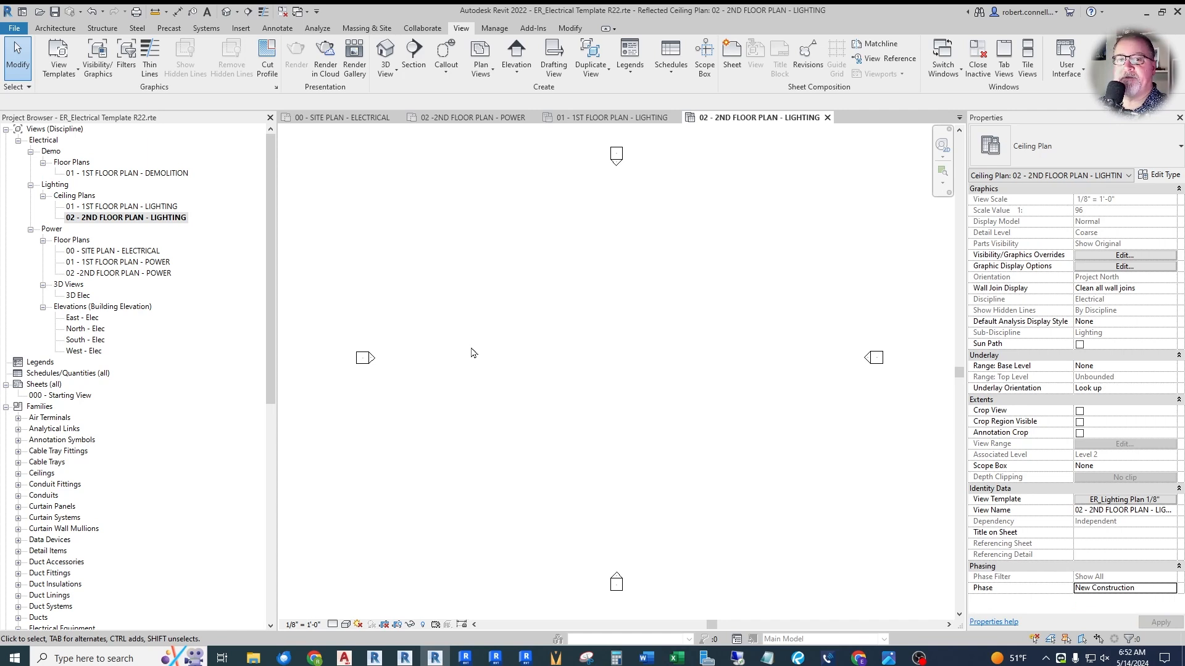
- Open the 3D Elec view and duplicate the Electrical Plan view template as a new template named 3D Electrical 1/4"
double_click(80, 296)
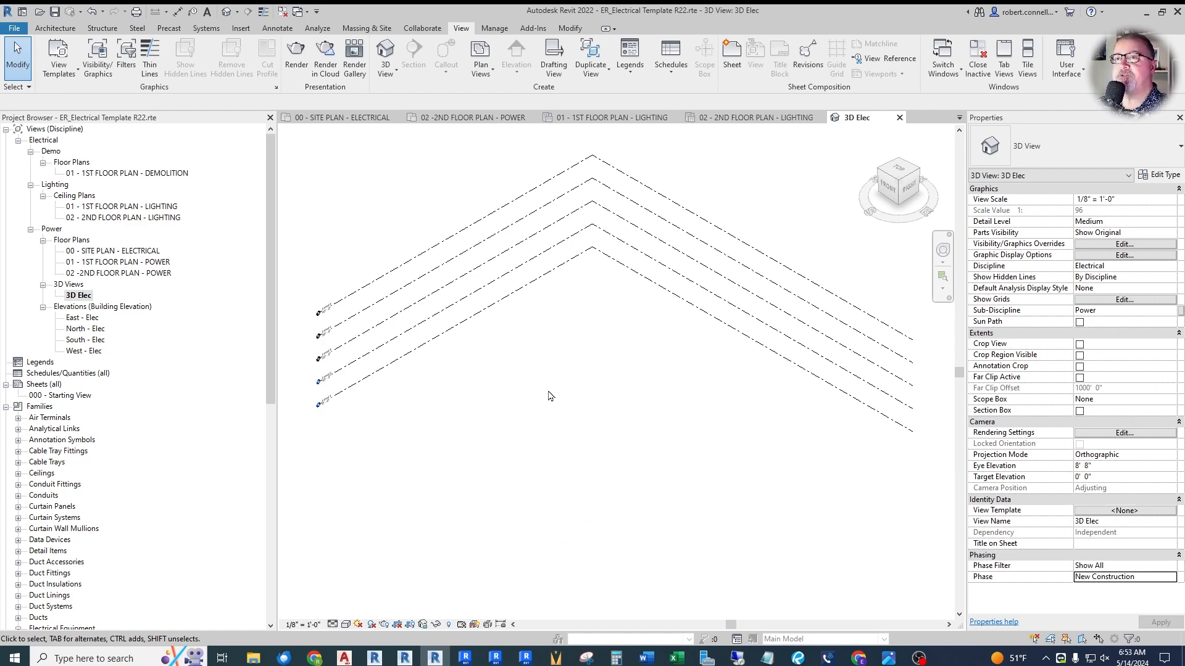
left_click(1111, 511)
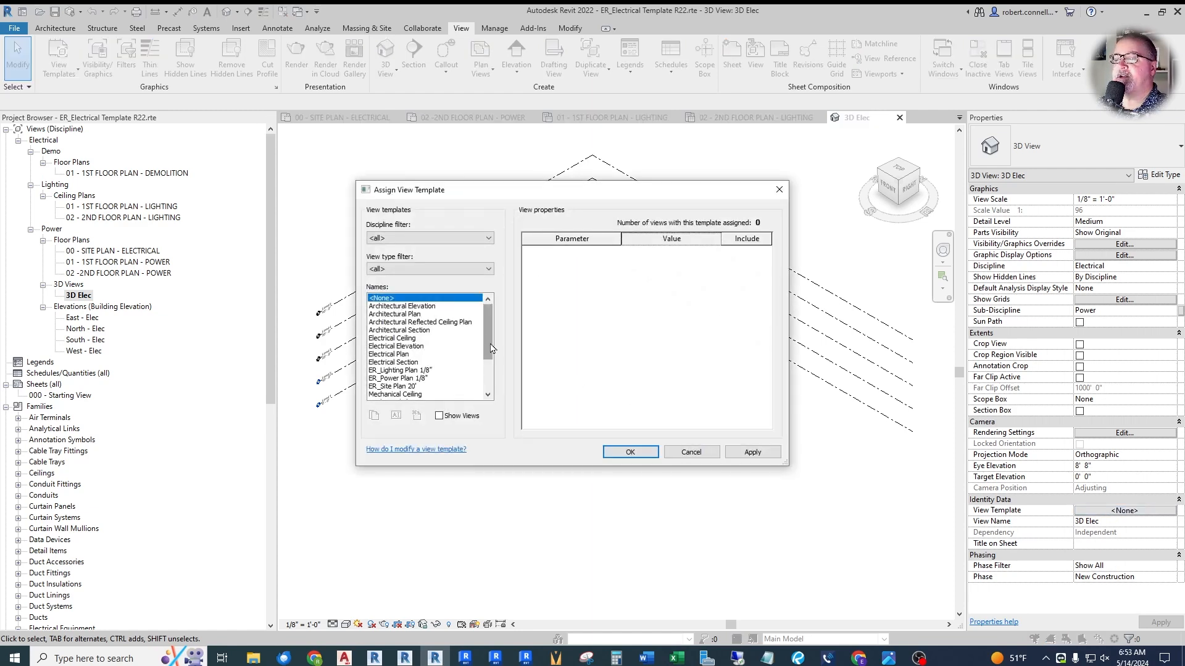
mouse_move(485, 331)
left_mouse_down()
mouse_move(491, 385)
mouse_move(494, 316)
mouse_move(494, 390)
mouse_move(485, 320)
left_mouse_up()
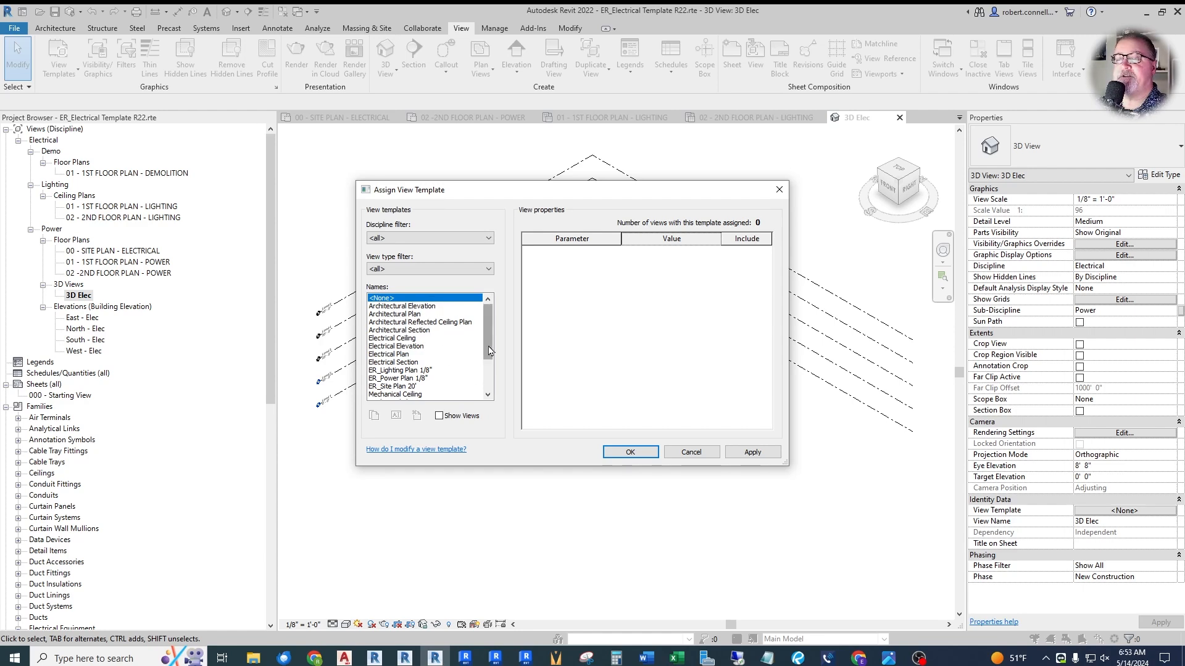
left_click_drag(488, 346, 500, 394)
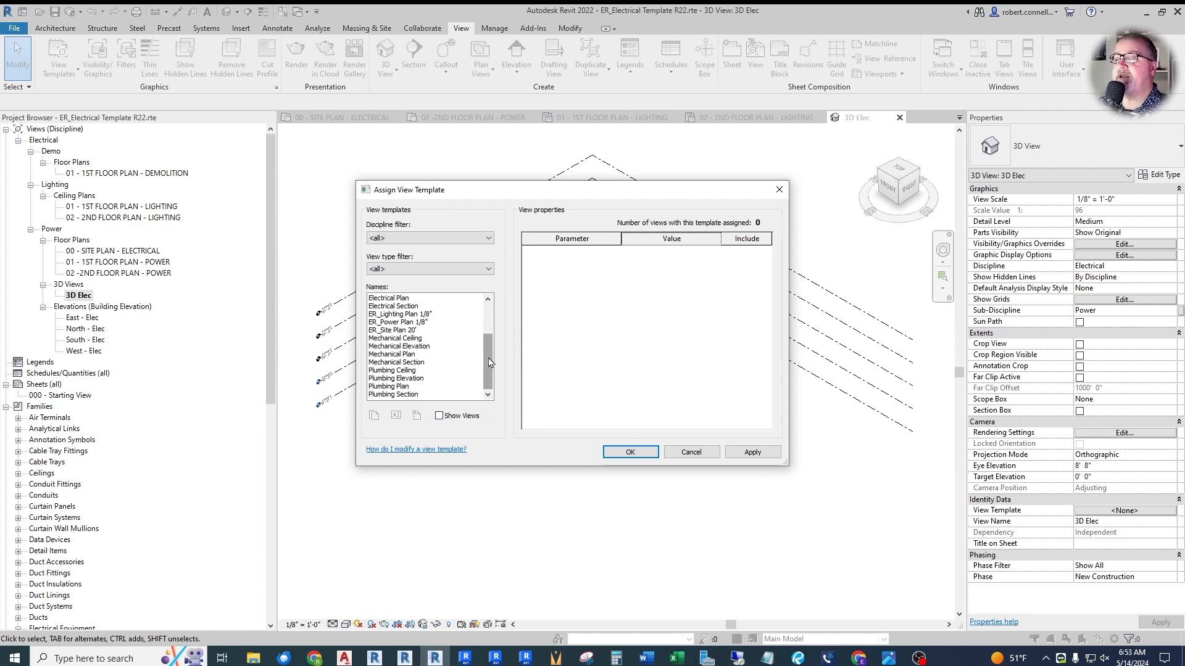
scroll(435, 314, "up", 2)
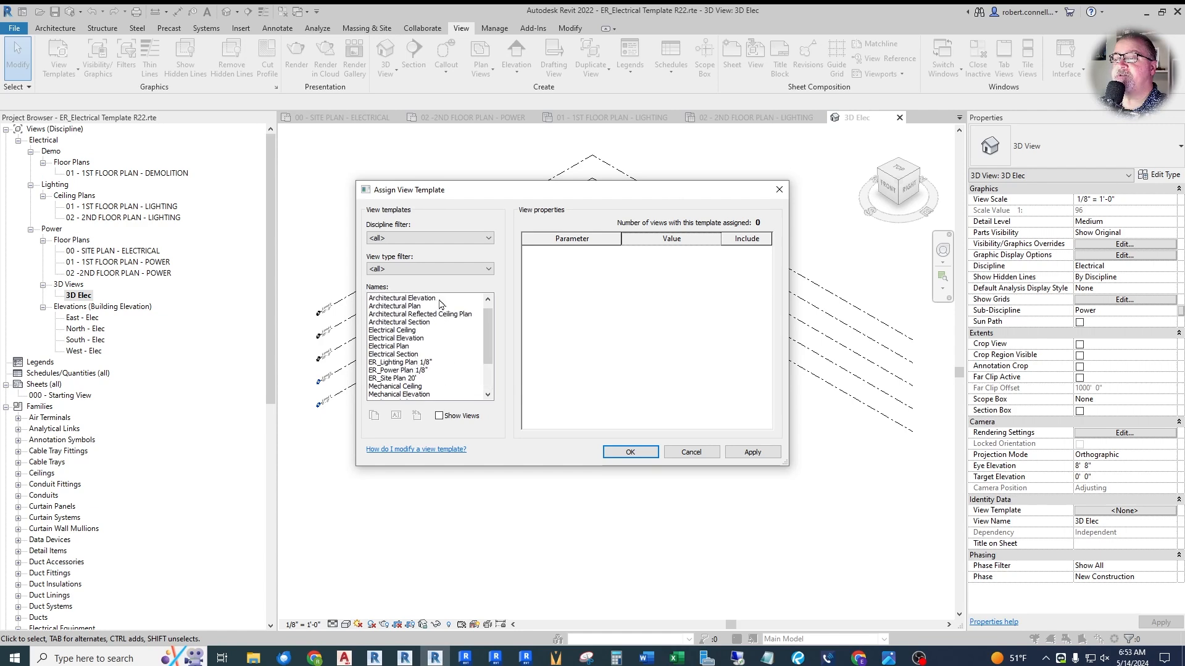
left_click(396, 347)
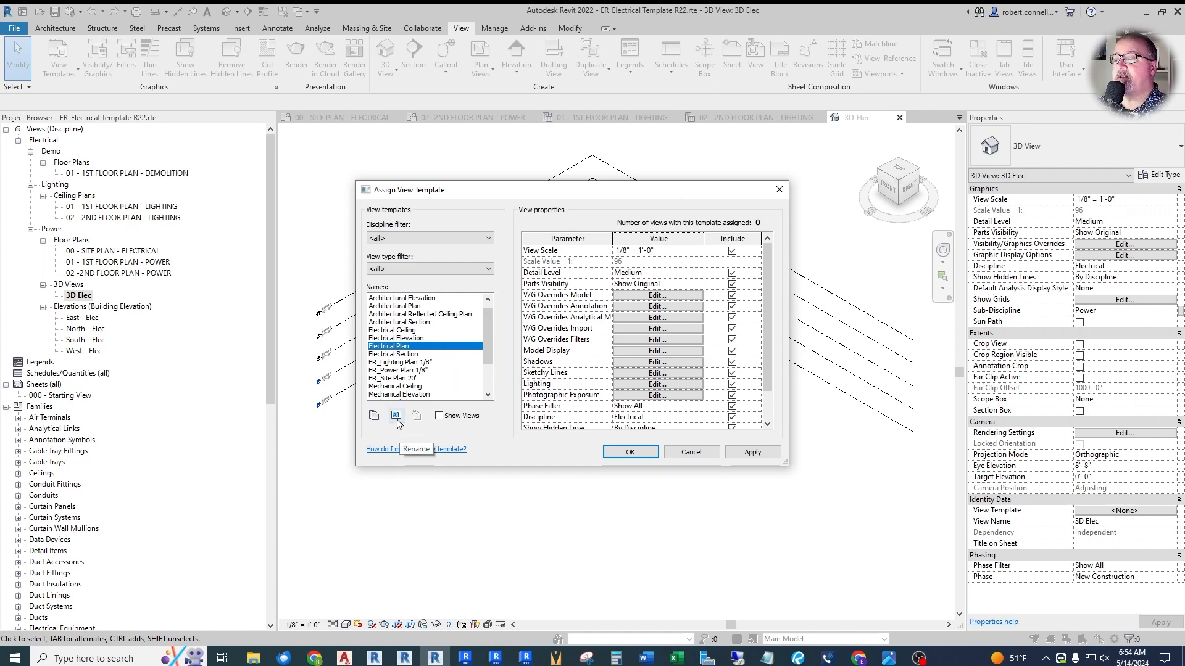
left_click(373, 416)
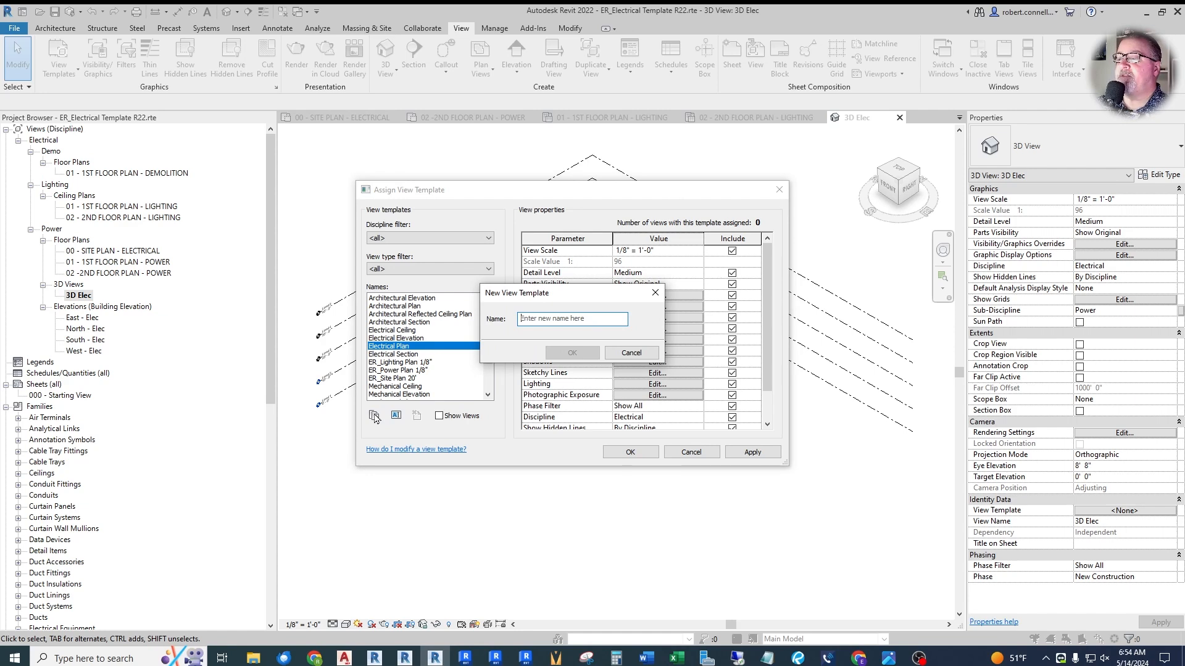
type("3D Electrical 1/4\"")
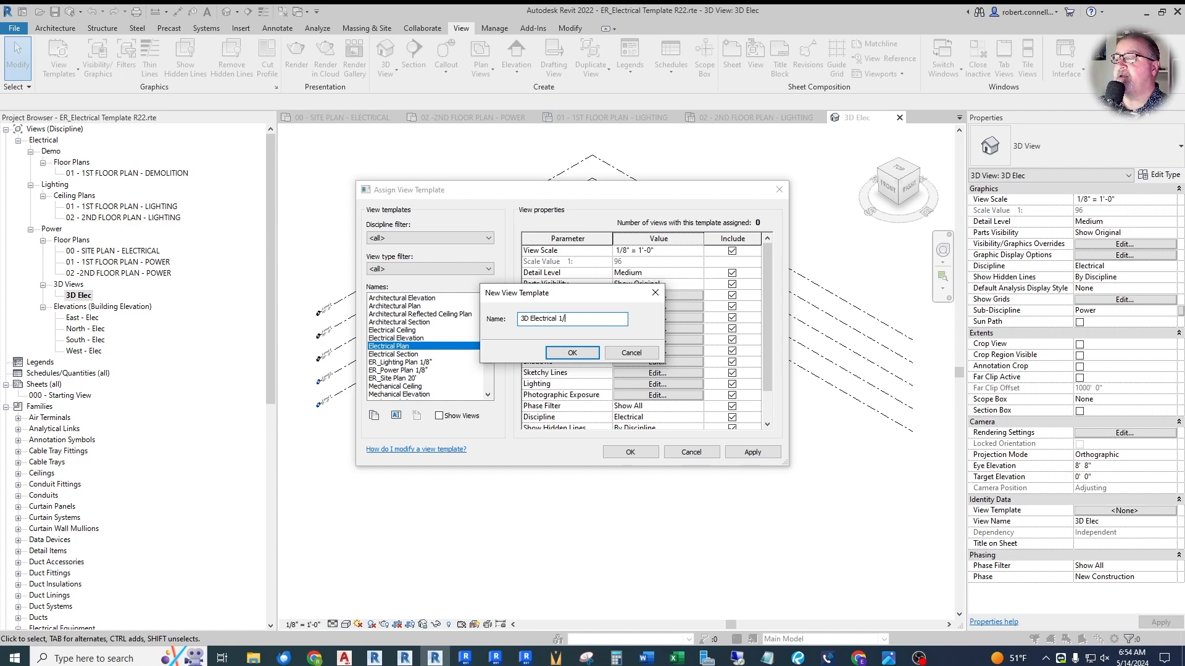
left_click(572, 353)
- Set the 3D Electrical 1/4" template's view scale to 1/4" = 1'-0" and its detail level to Fine
left_click(700, 251)
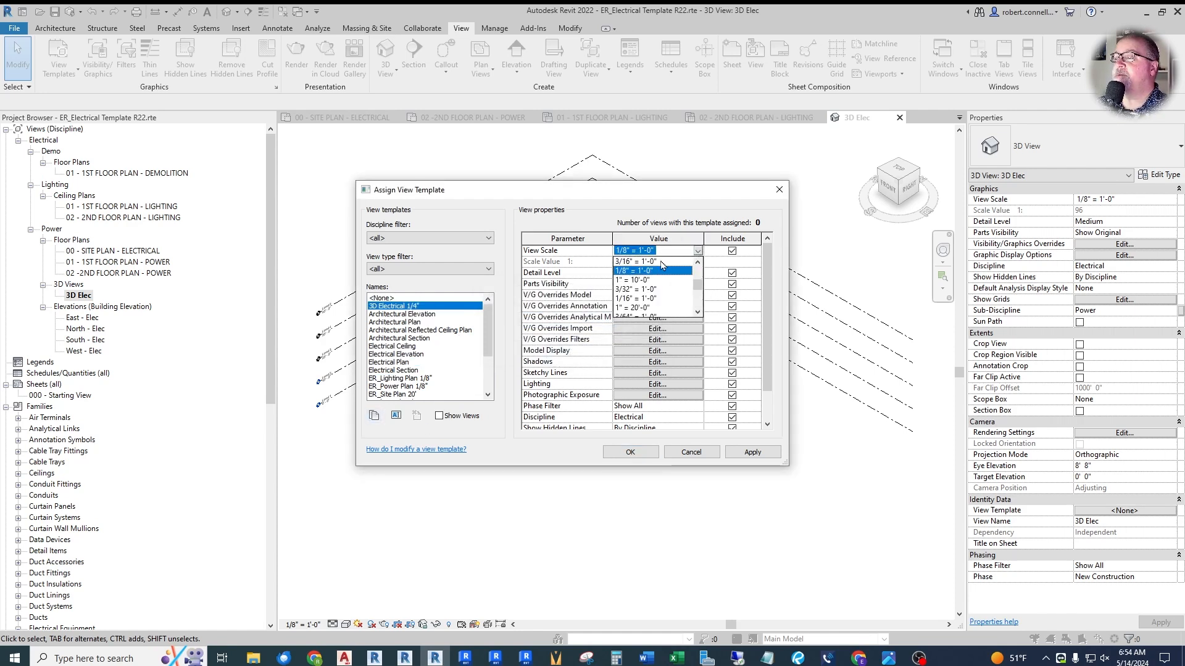
scroll(656, 291, "up", 1)
left_click(636, 280)
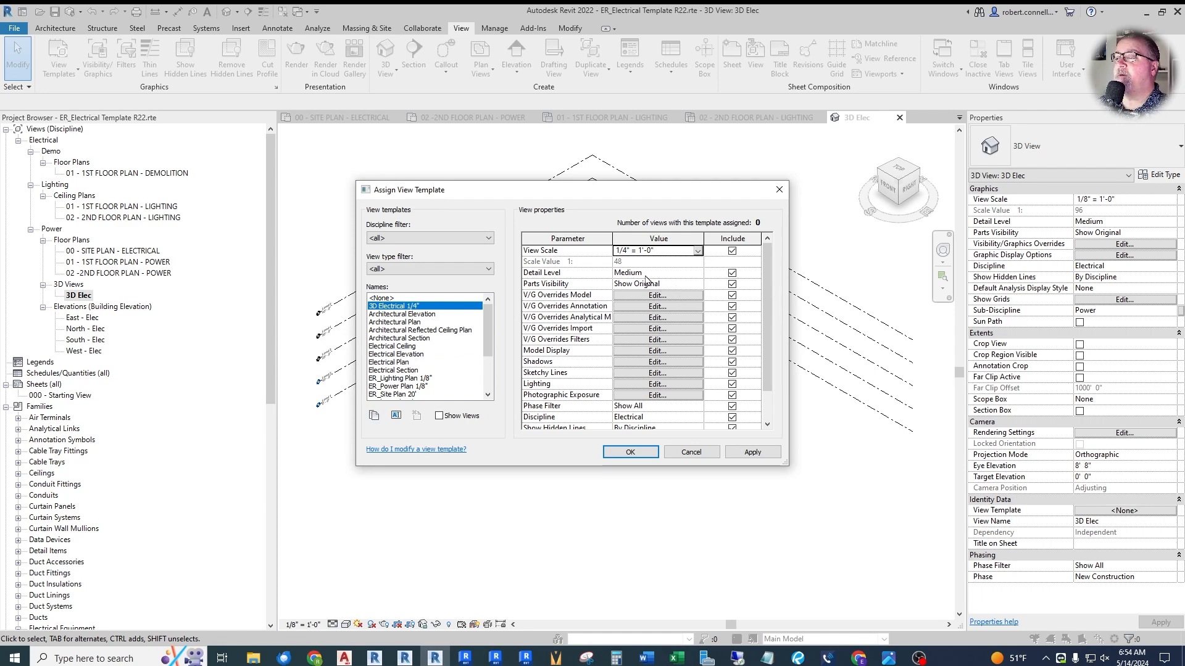
left_click(681, 275)
left_click(696, 274)
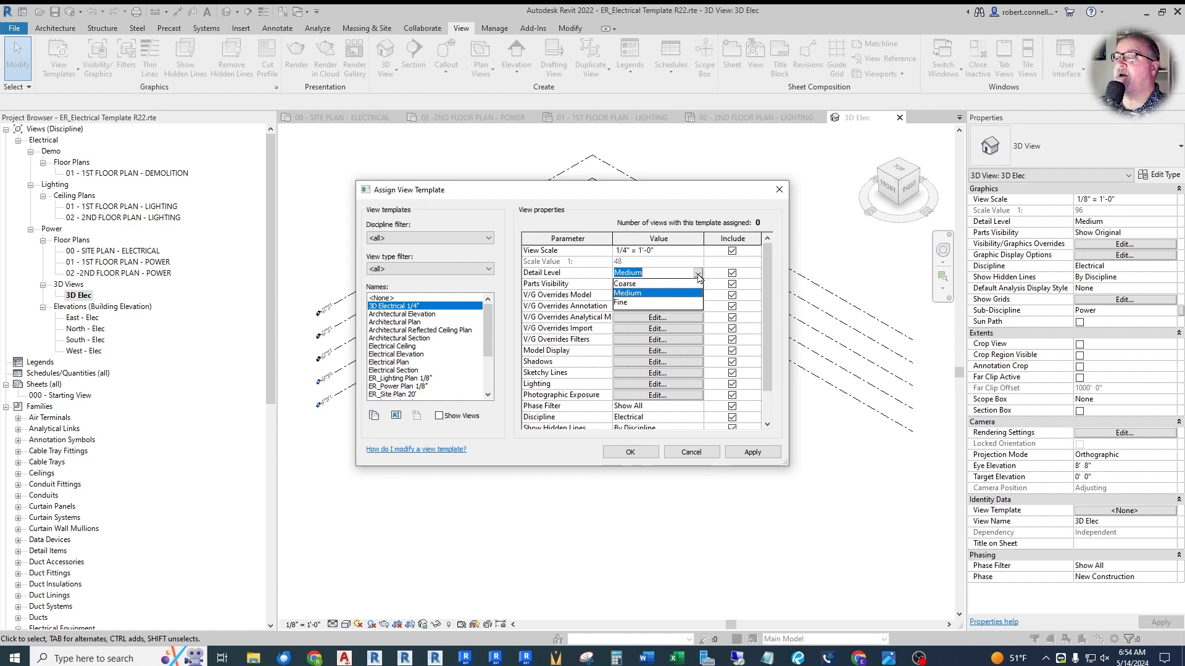
left_click(624, 303)
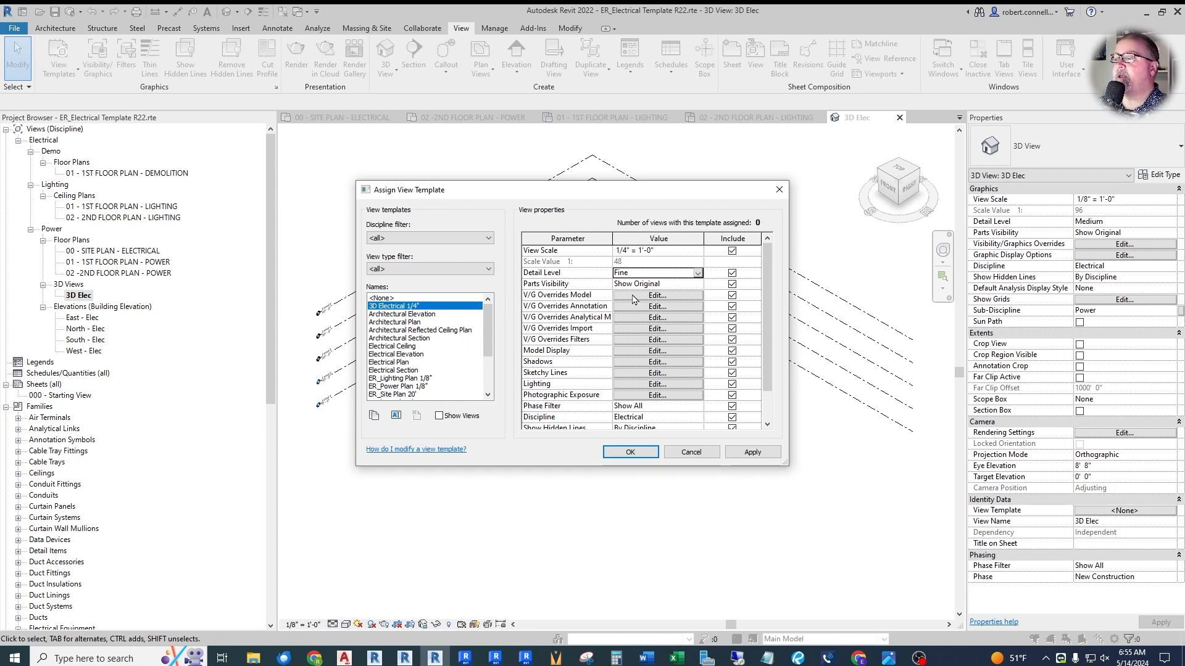
left_click(676, 295)
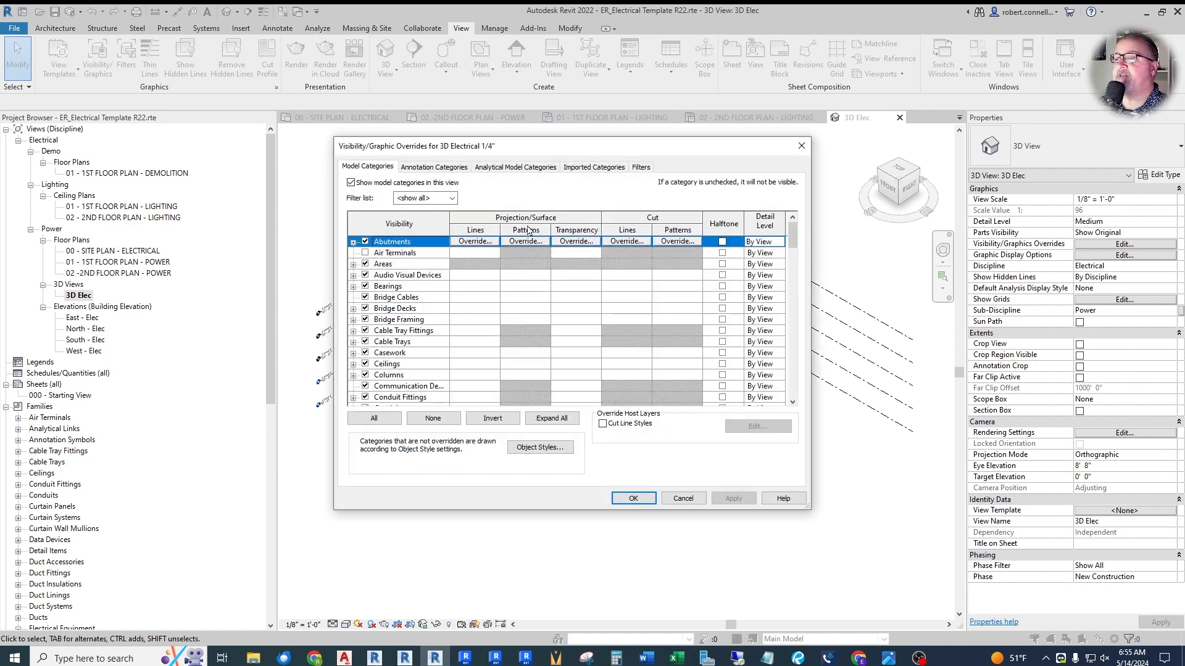
key("Escape")
scroll(680, 289, "down", 1)
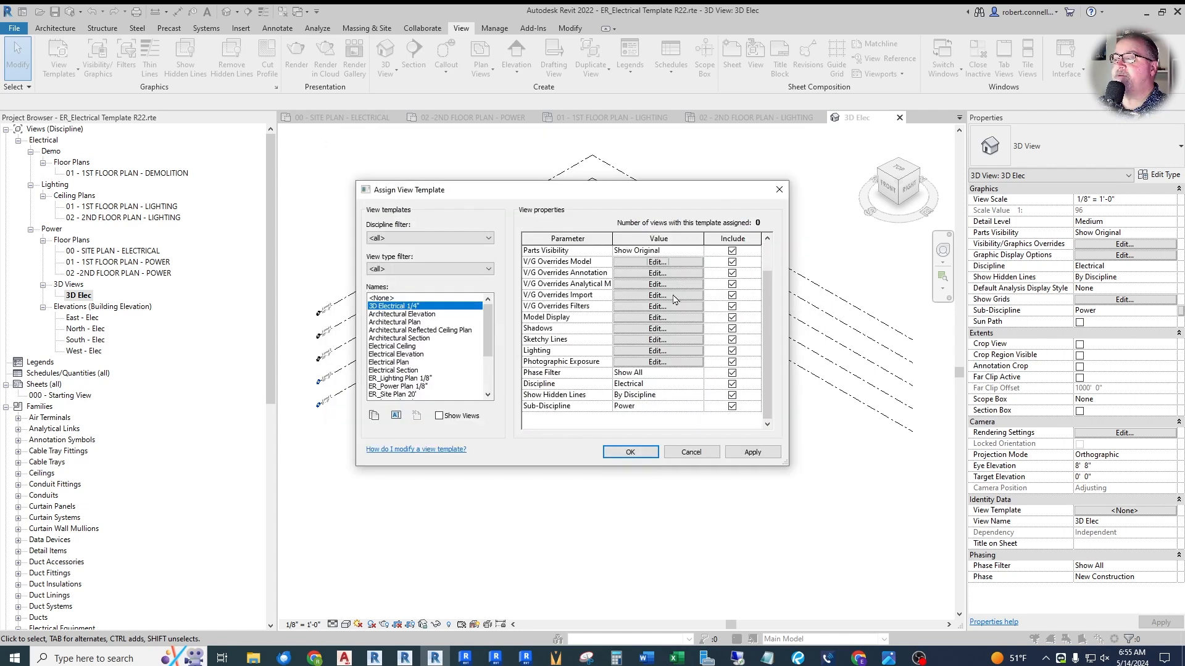
scroll(675, 298, "up", 1)
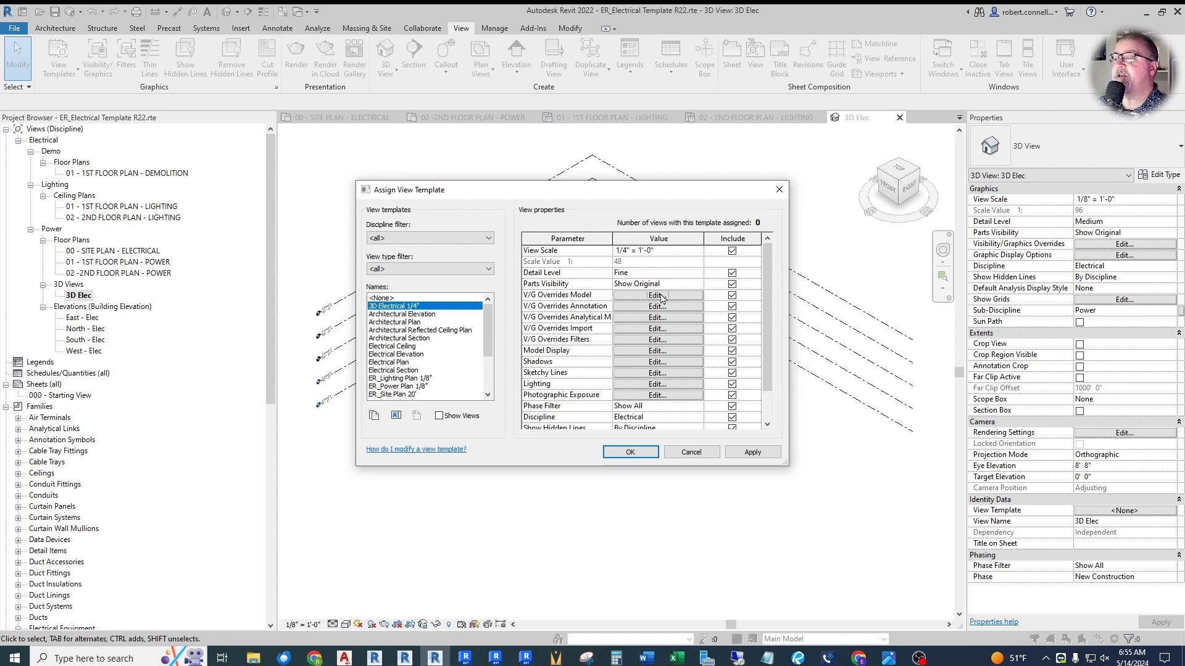
- Set the 3D Electrical 1/4" template's model display to Shaded with edges off and anti-aliased smooth lines on, and apply it to the 3D Elec view
scroll(645, 362, "down", 1)
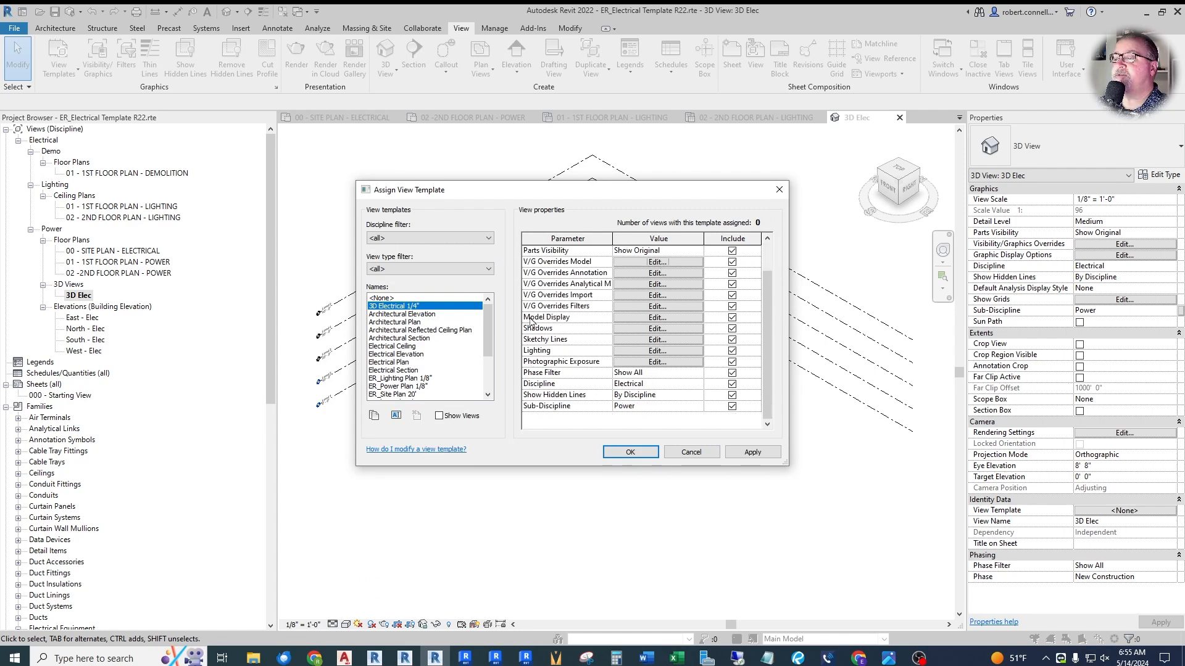
left_click(645, 319)
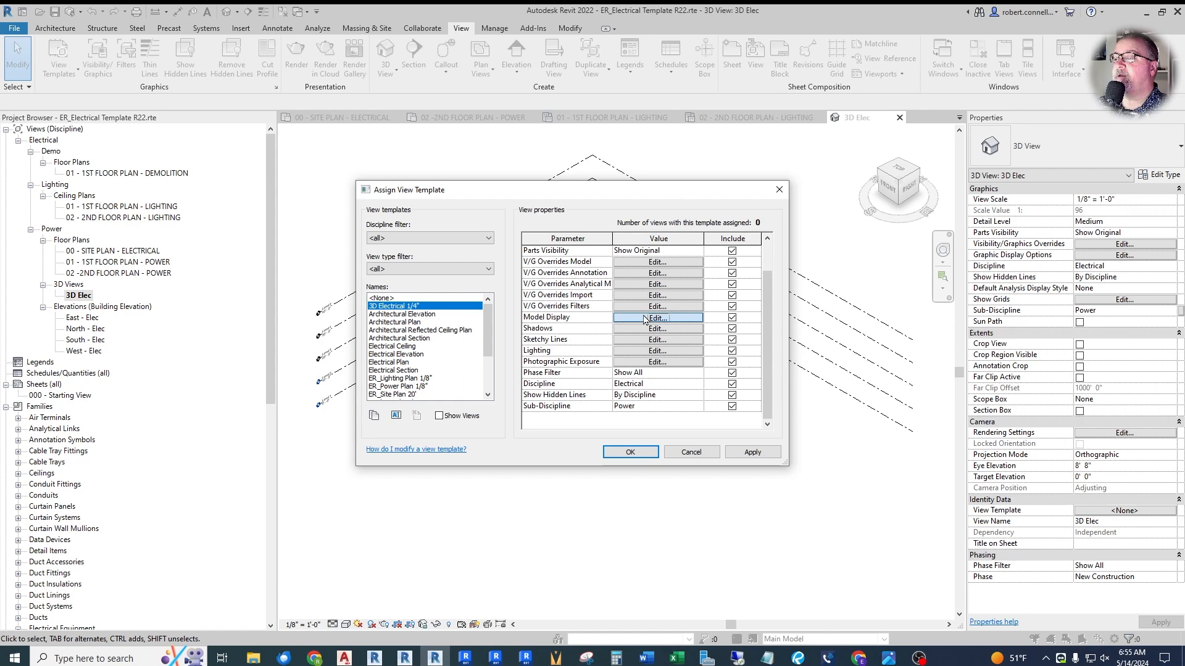
left_click(562, 232)
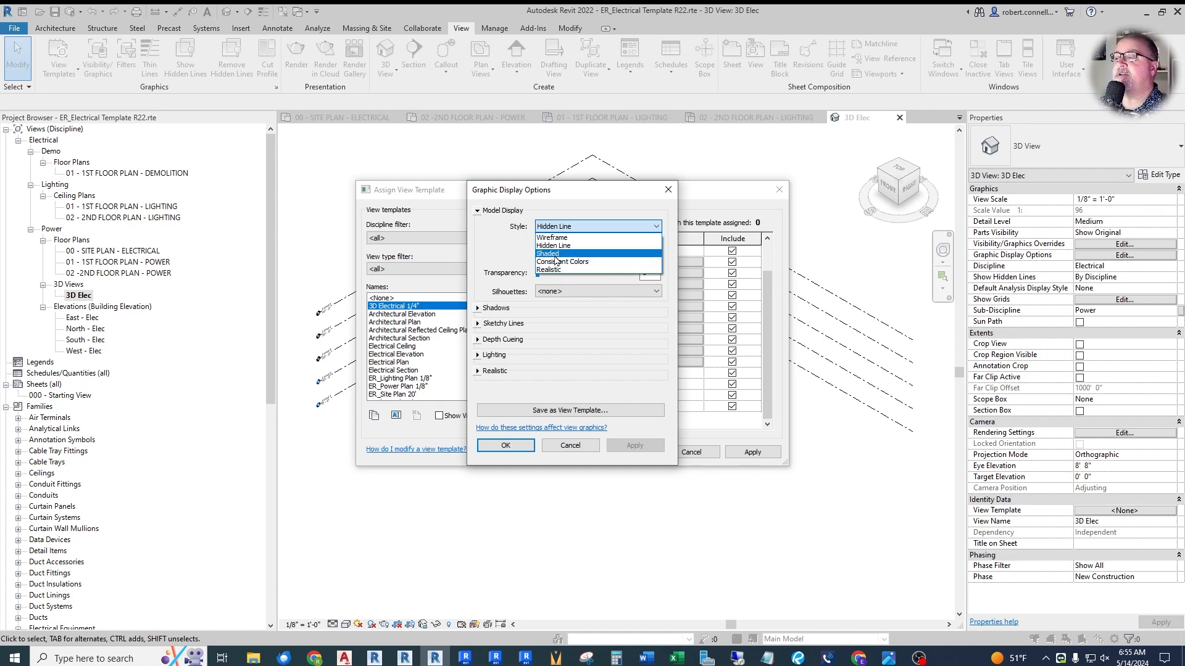
left_click(555, 254)
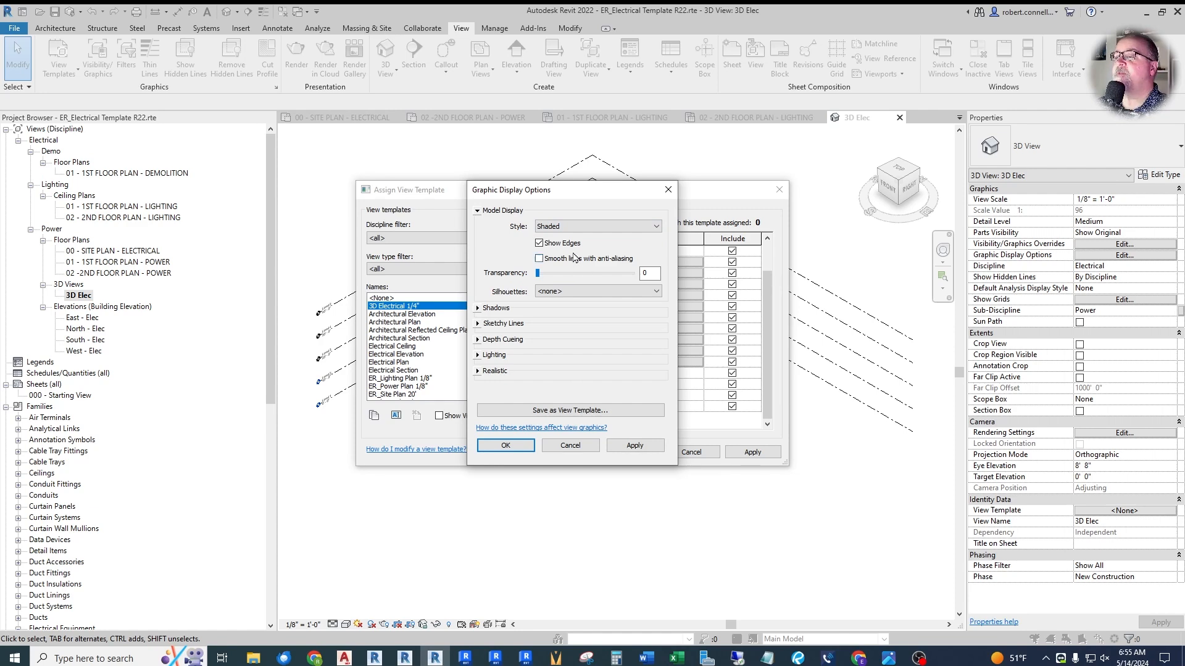
left_click(539, 243)
left_click(540, 258)
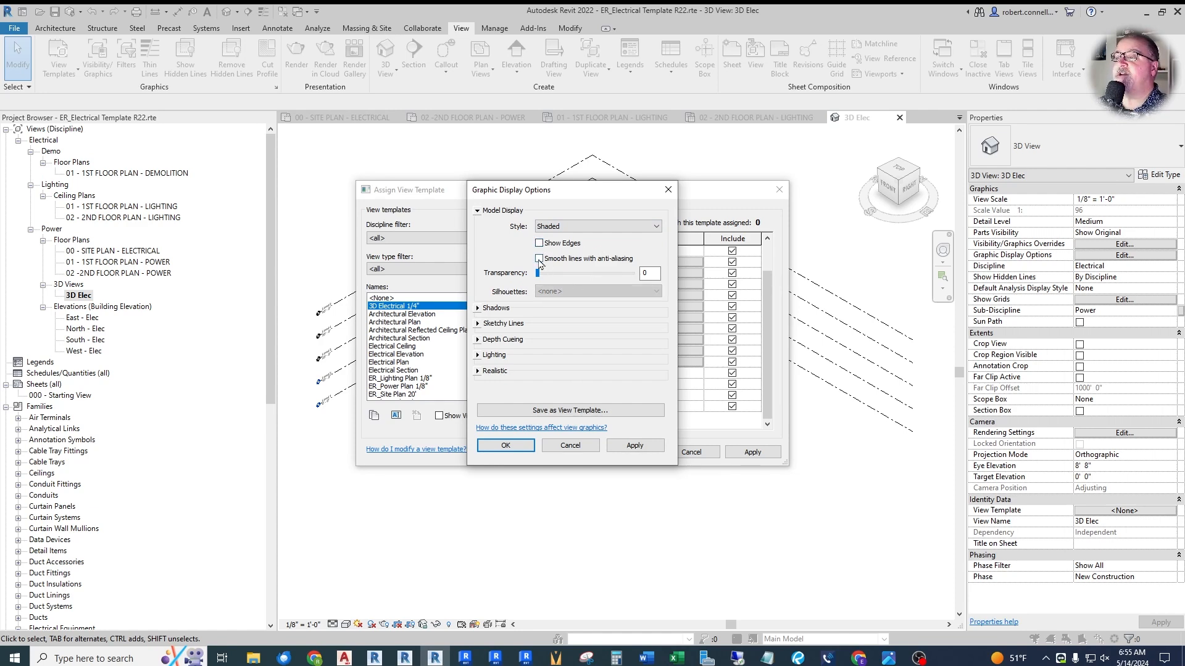
left_click(512, 451)
left_click(629, 453)
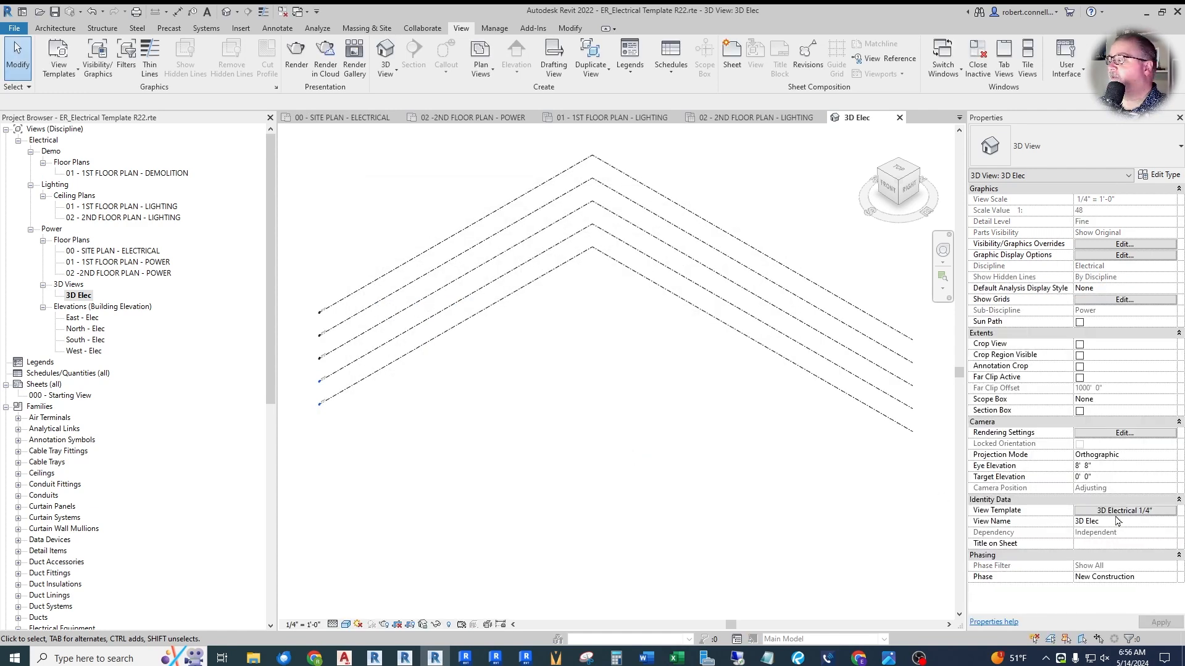
- Open 01 - 1ST FLOOR PLAN - POWER and duplicate the ER_3D Electrical 1/4 view template as ER_Section Electrical 1/8"
double_click(84, 319)
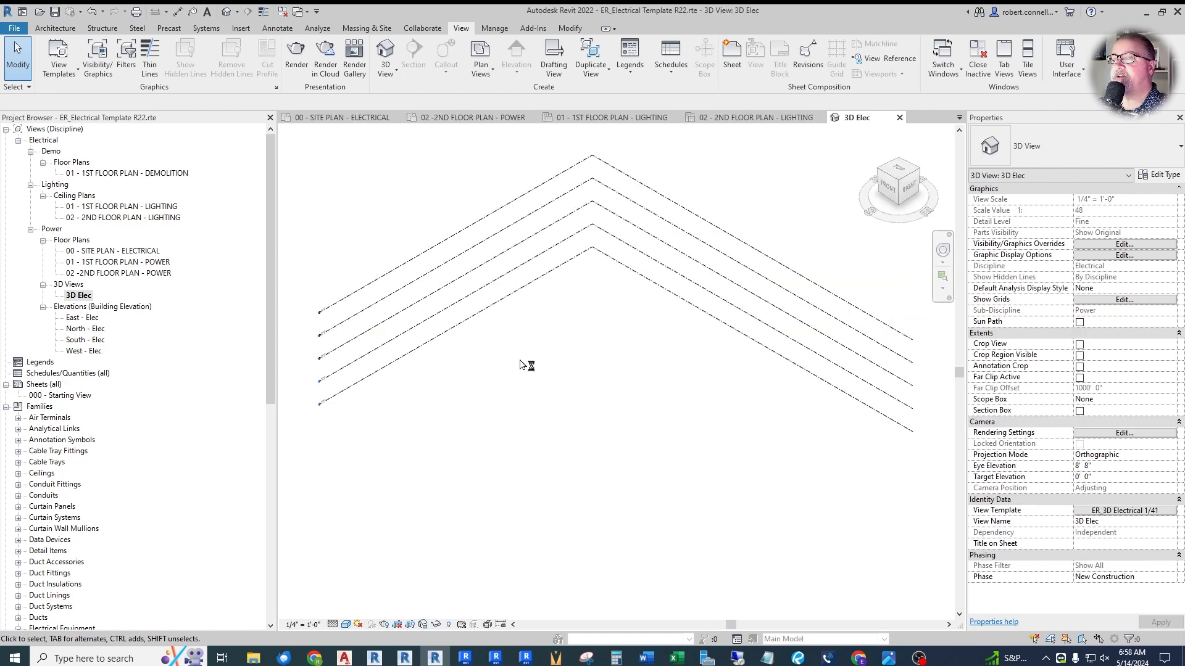
double_click(125, 263)
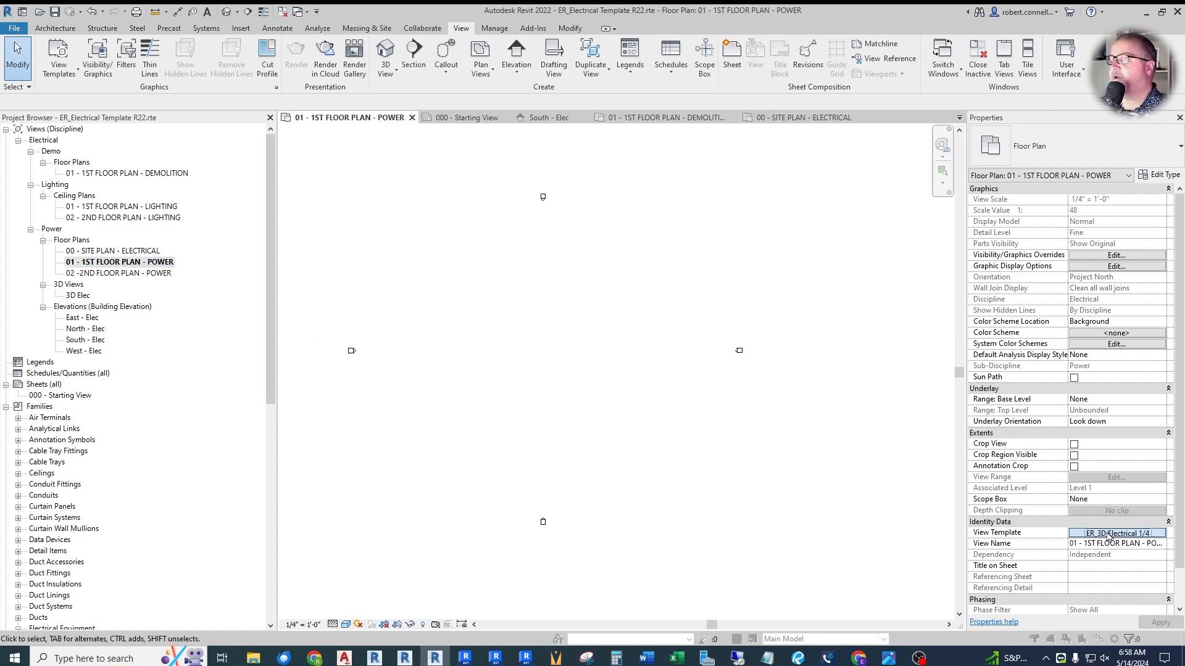
left_click(1108, 534)
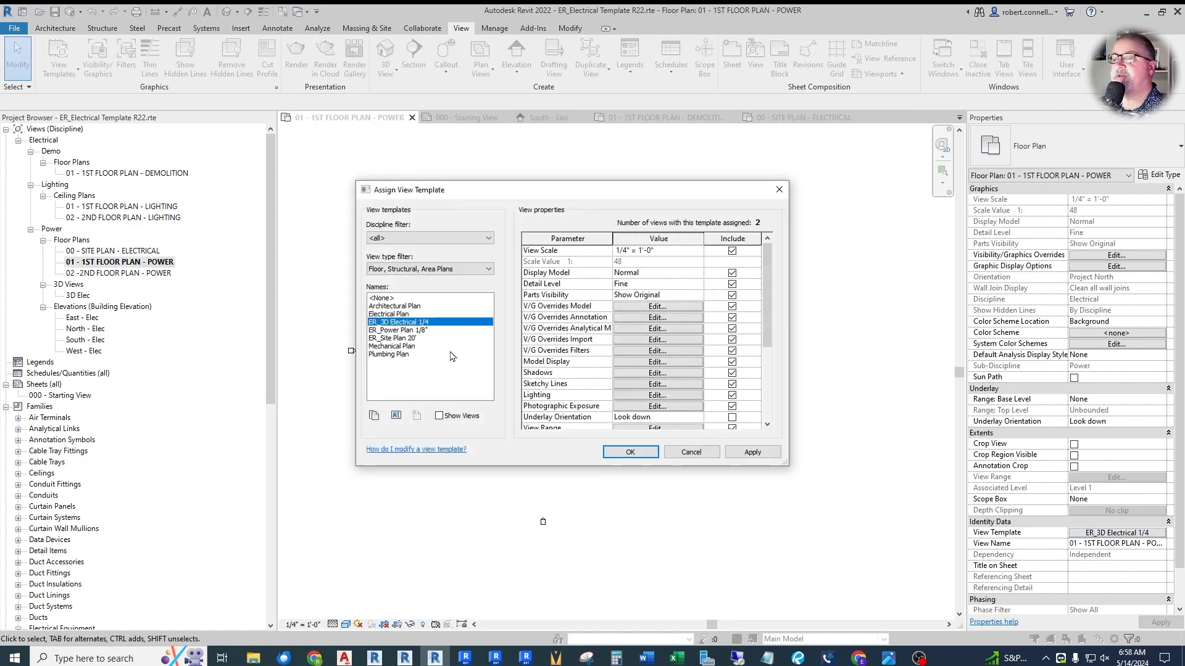
left_click(402, 330)
left_click(400, 321)
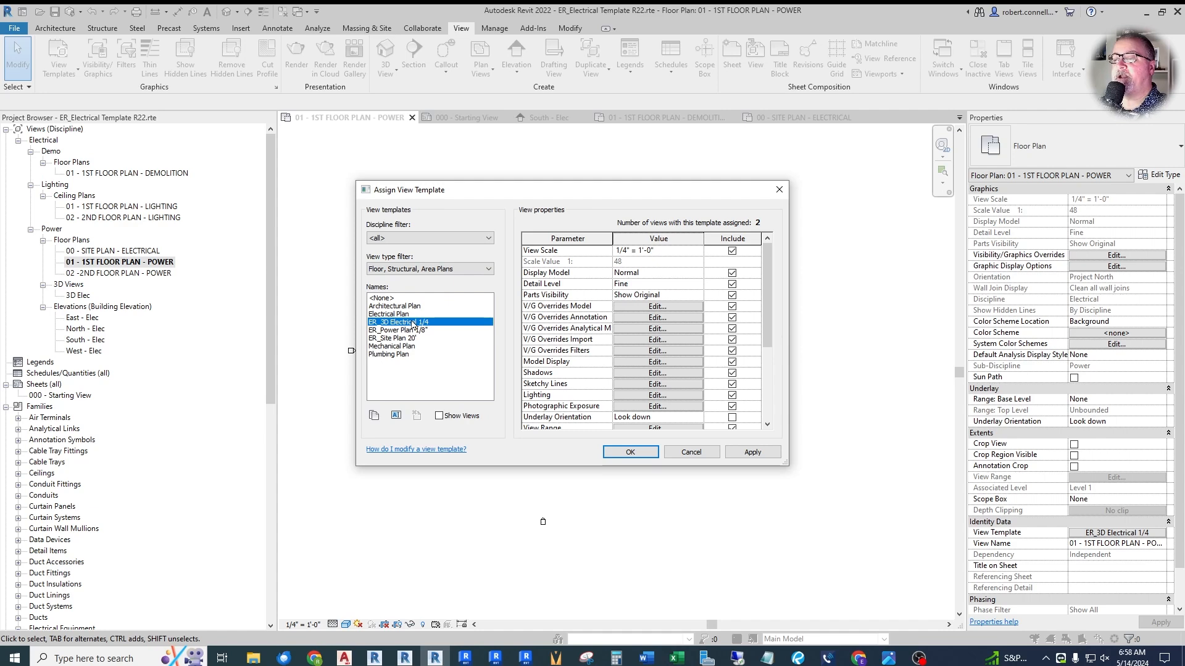
left_click(374, 416)
type("ER_Section Electrical 1/8\"")
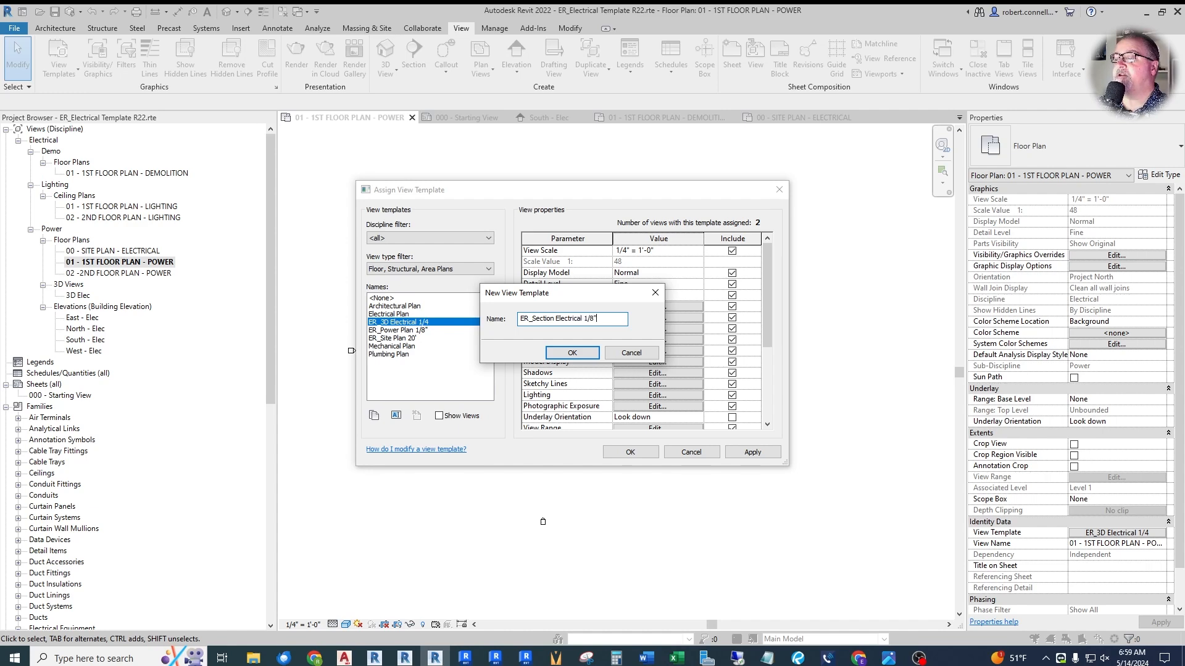
key("Return")
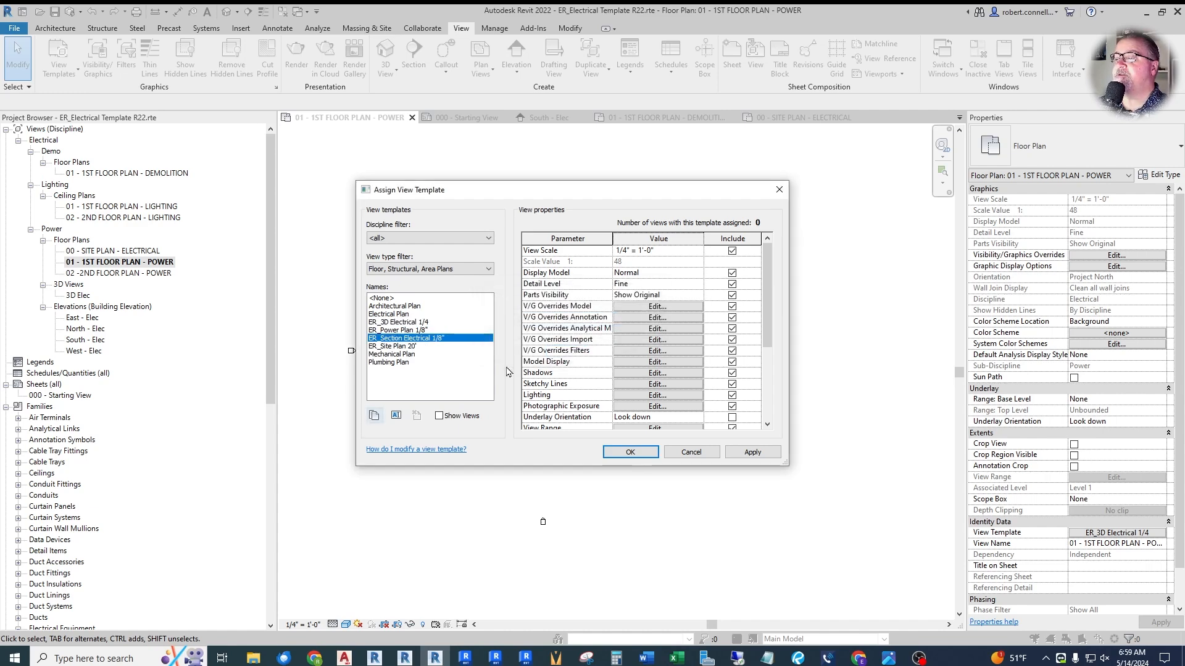
- Set the section template's view scale to 1/8" = 1'-0", enable Show Edges in its model display, and apply it to the first-floor power plan
left_click(698, 251)
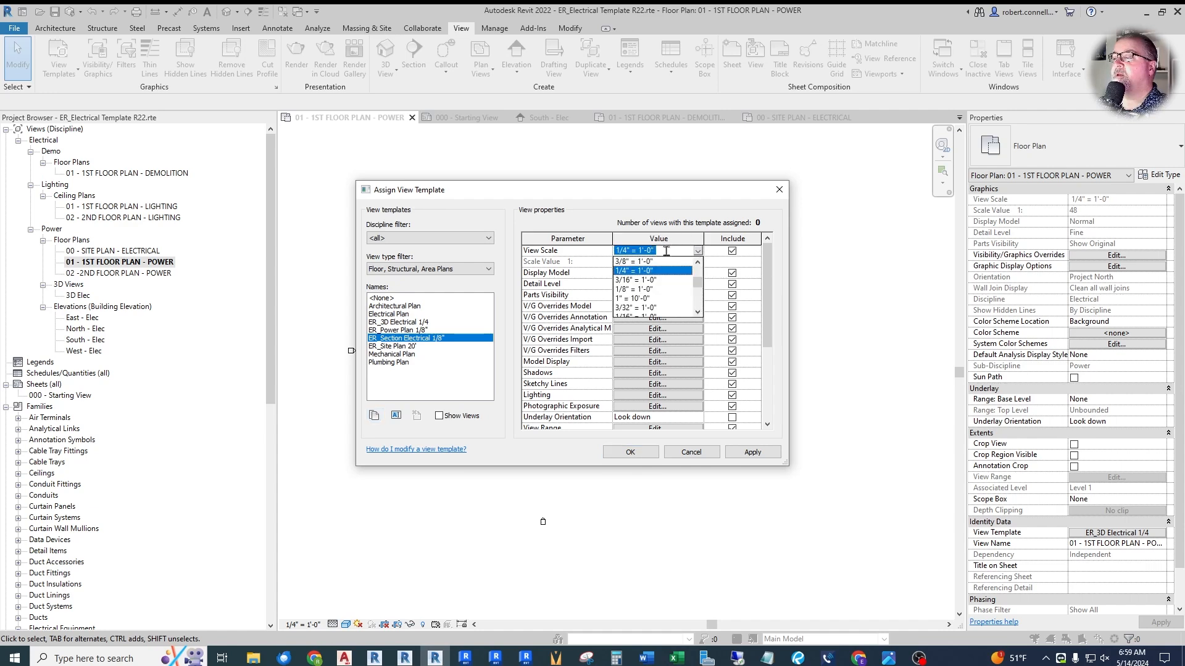
left_click(635, 290)
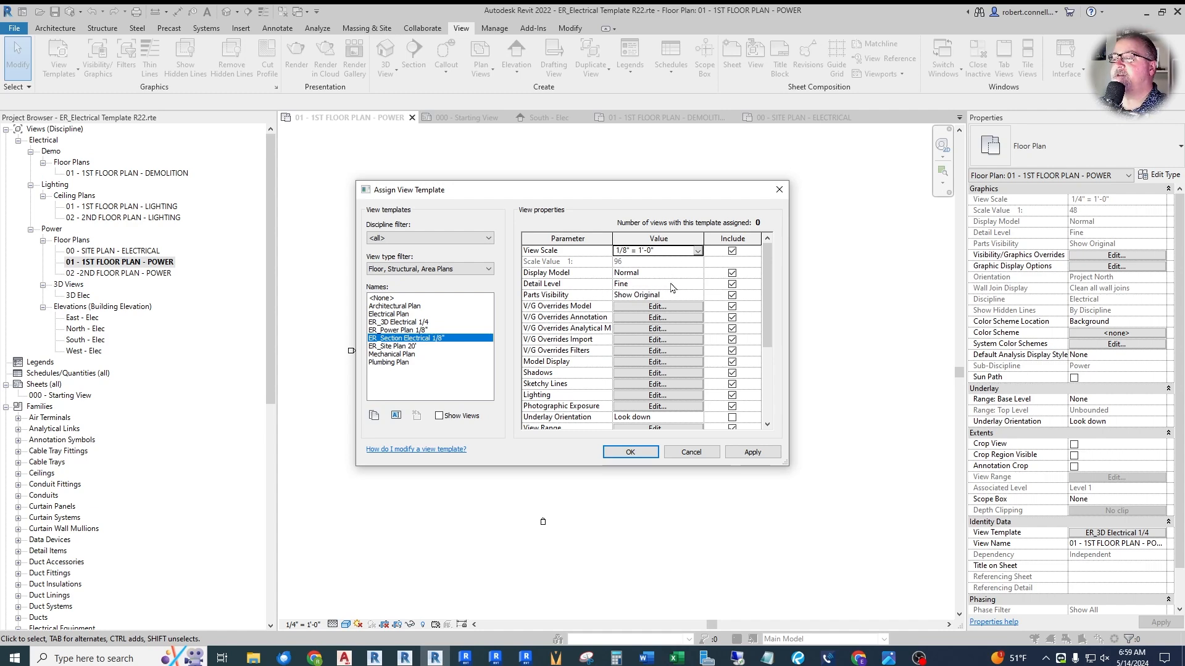
left_click(624, 261)
left_click(641, 361)
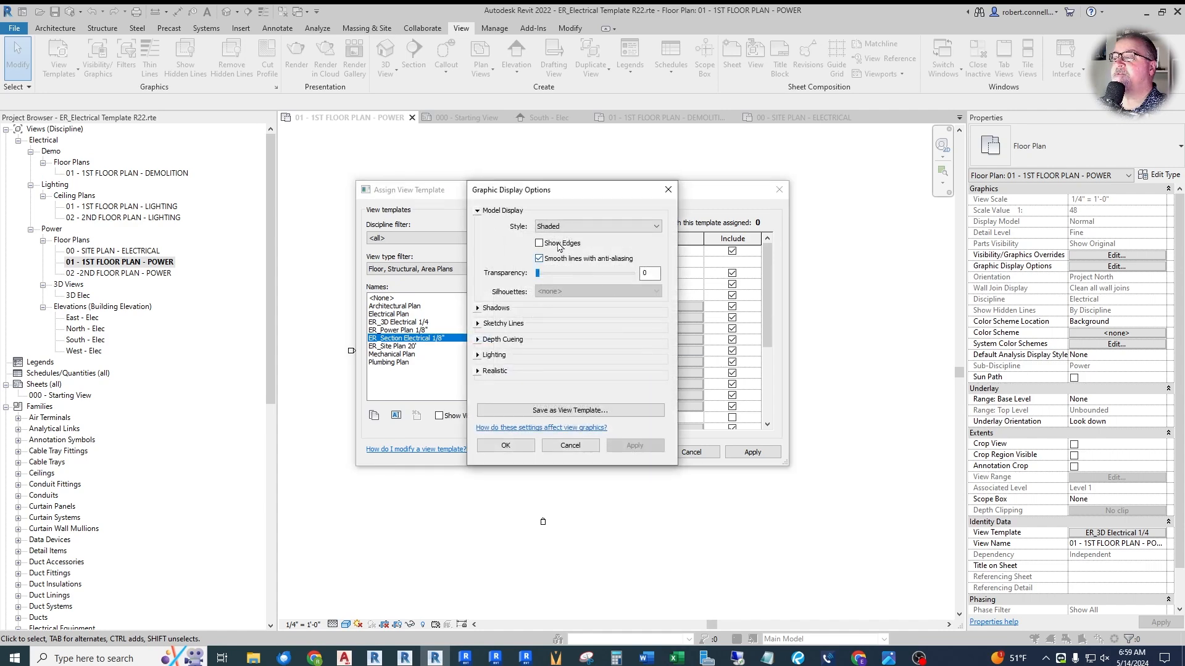
left_click(539, 244)
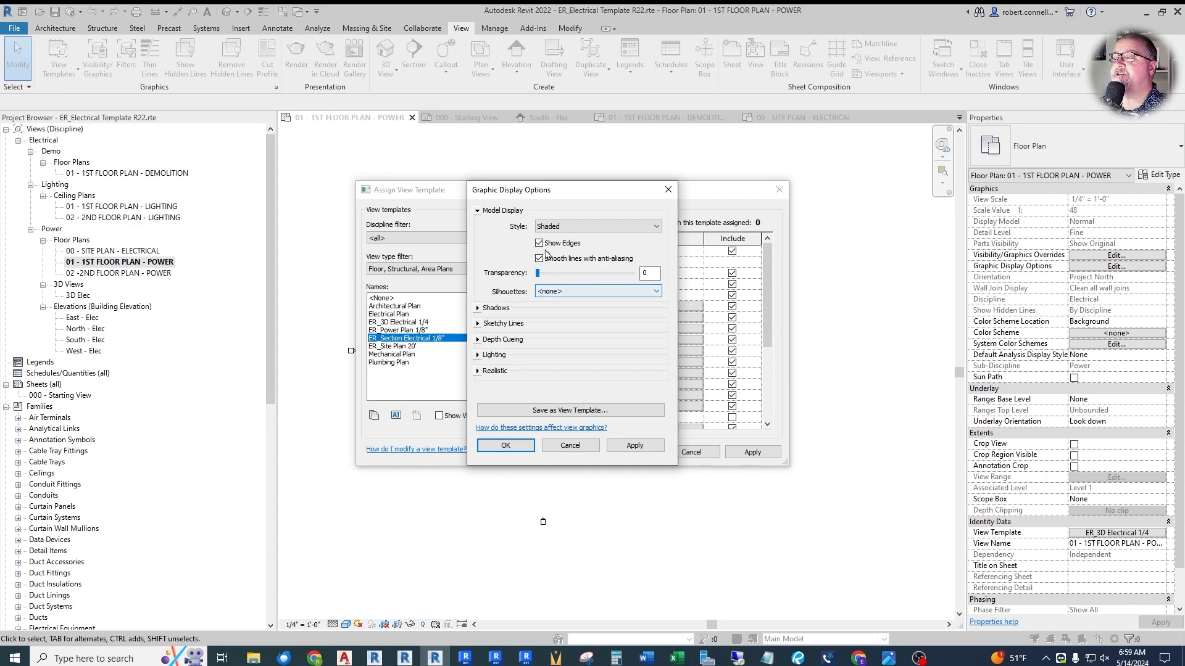
left_click(508, 446)
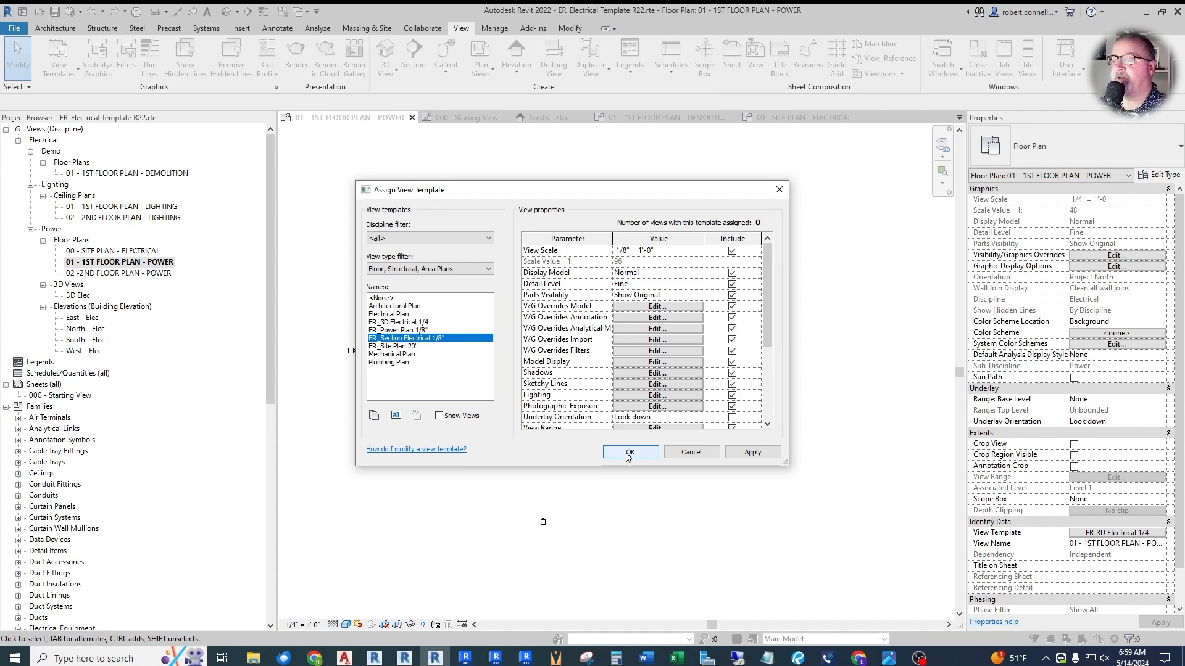
left_click(632, 454)
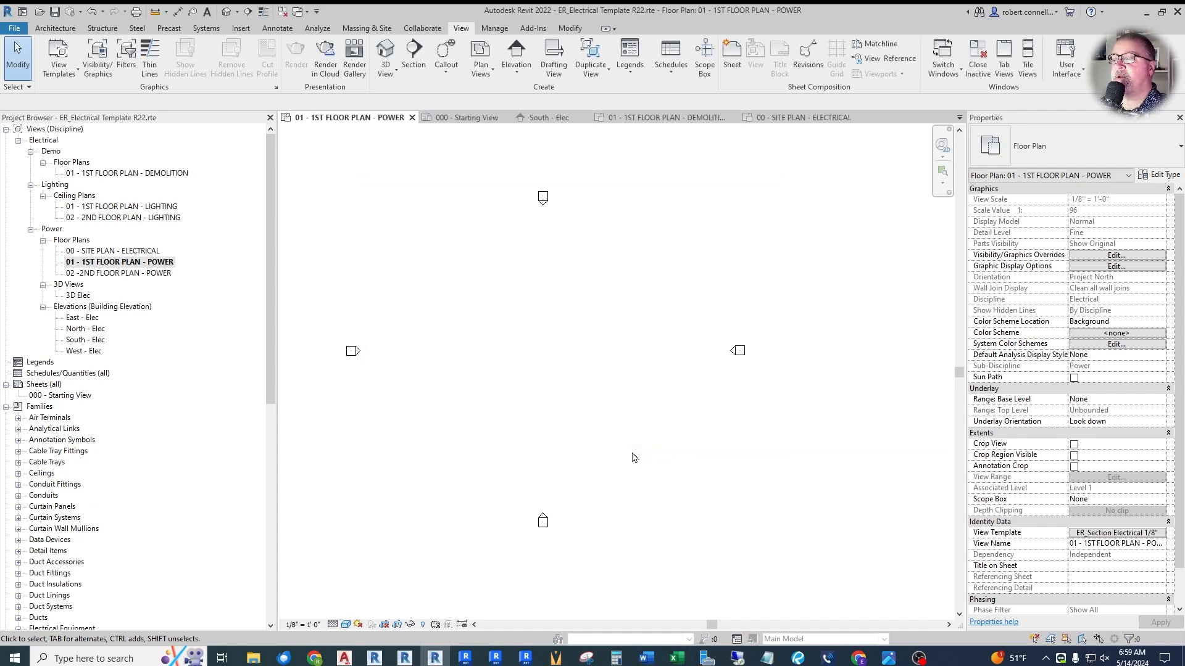
- Move the four elevation markers on the first-floor power plan outward, away from the centre, to enlarge the drawing area between them
scroll(577, 395, "down", 3)
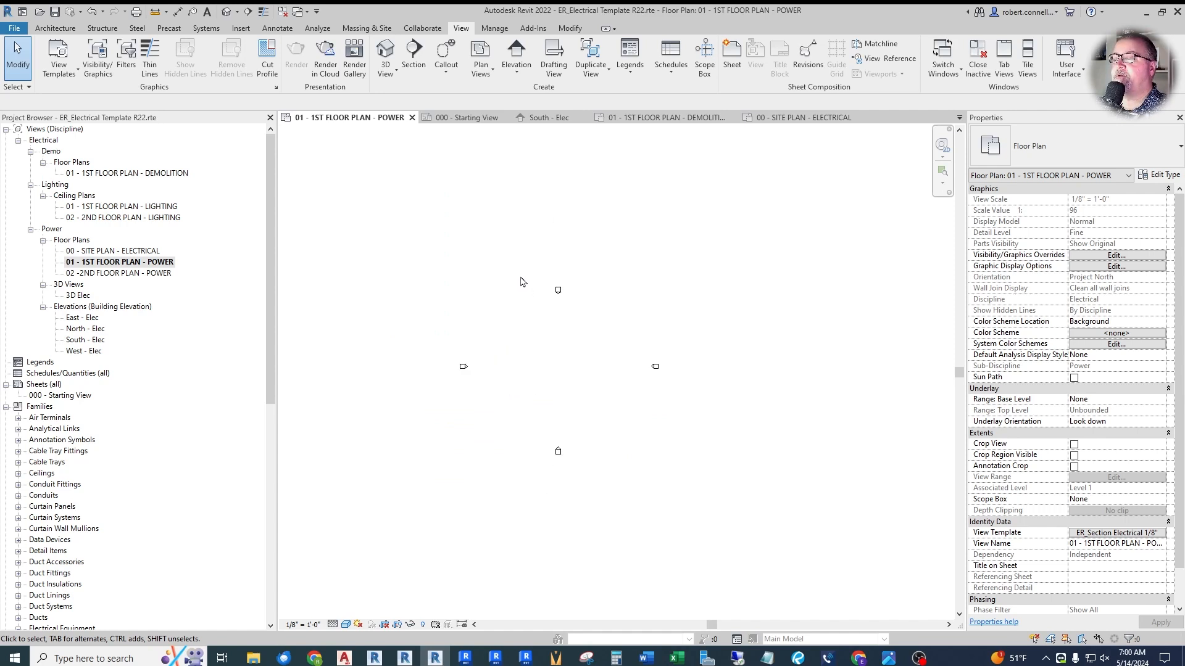
left_click_drag(529, 275, 614, 323)
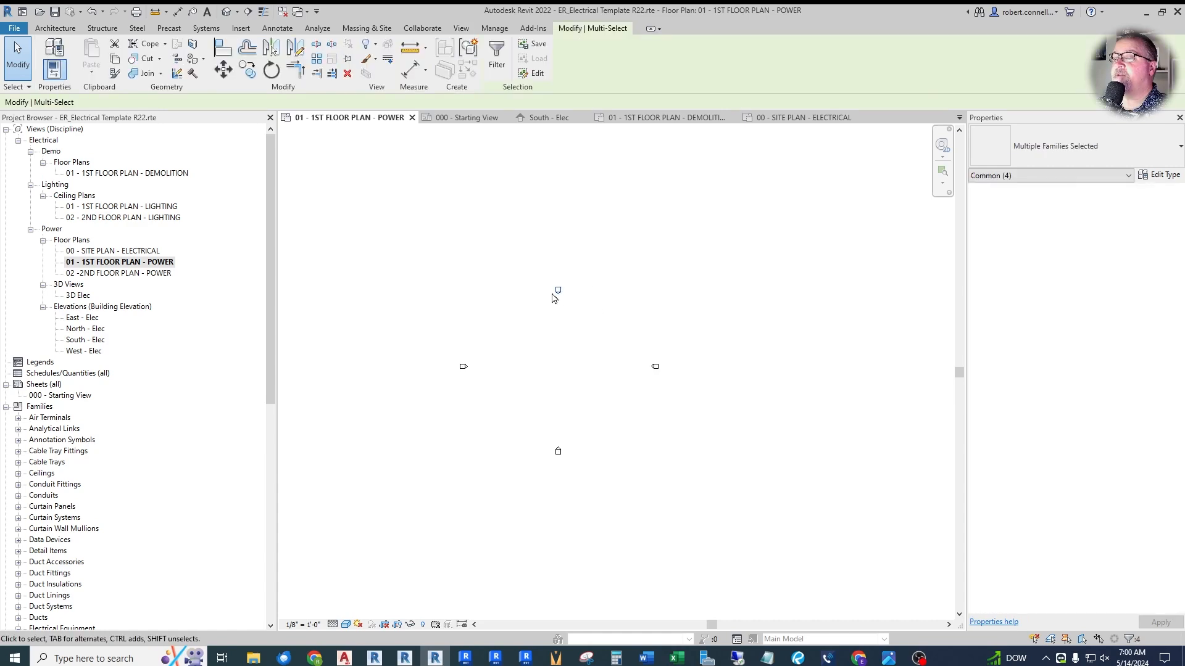
left_click_drag(558, 262, 560, 189)
mouse_move(656, 367)
left_mouse_down()
mouse_move(851, 389)
mouse_move(841, 366)
left_mouse_up()
left_click_drag(377, 327, 554, 425)
left_click_drag(463, 367, 299, 363)
left_click(466, 454)
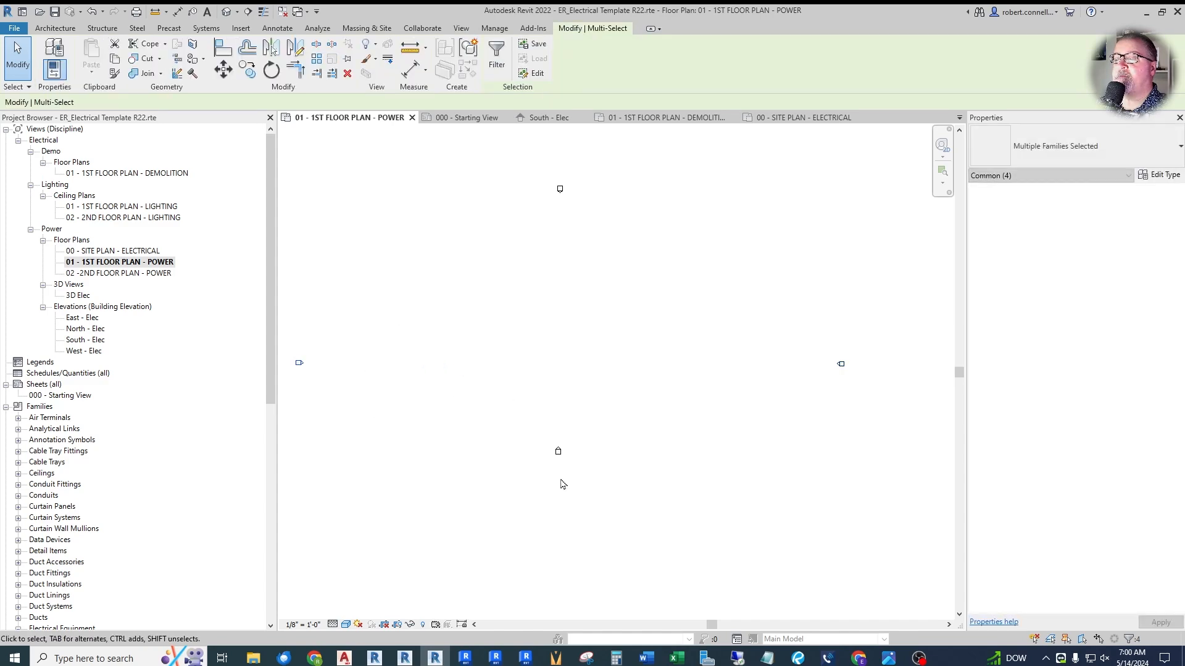
left_click_drag(517, 423, 663, 515)
left_click_drag(559, 451, 551, 579)
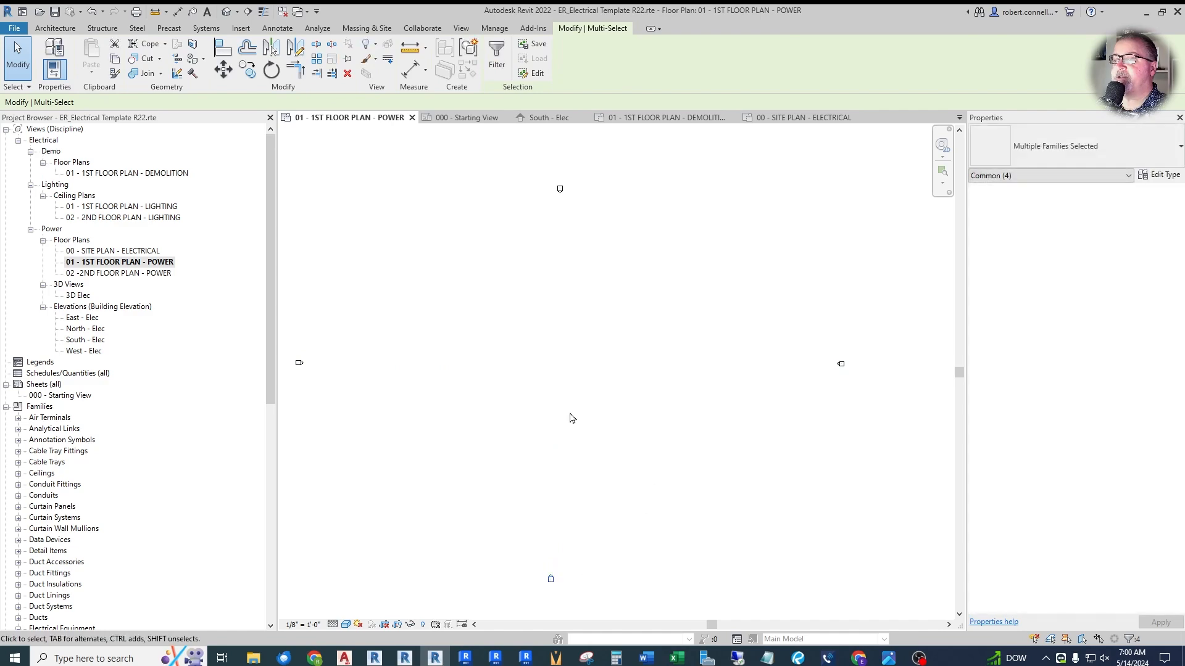
left_click(571, 415)
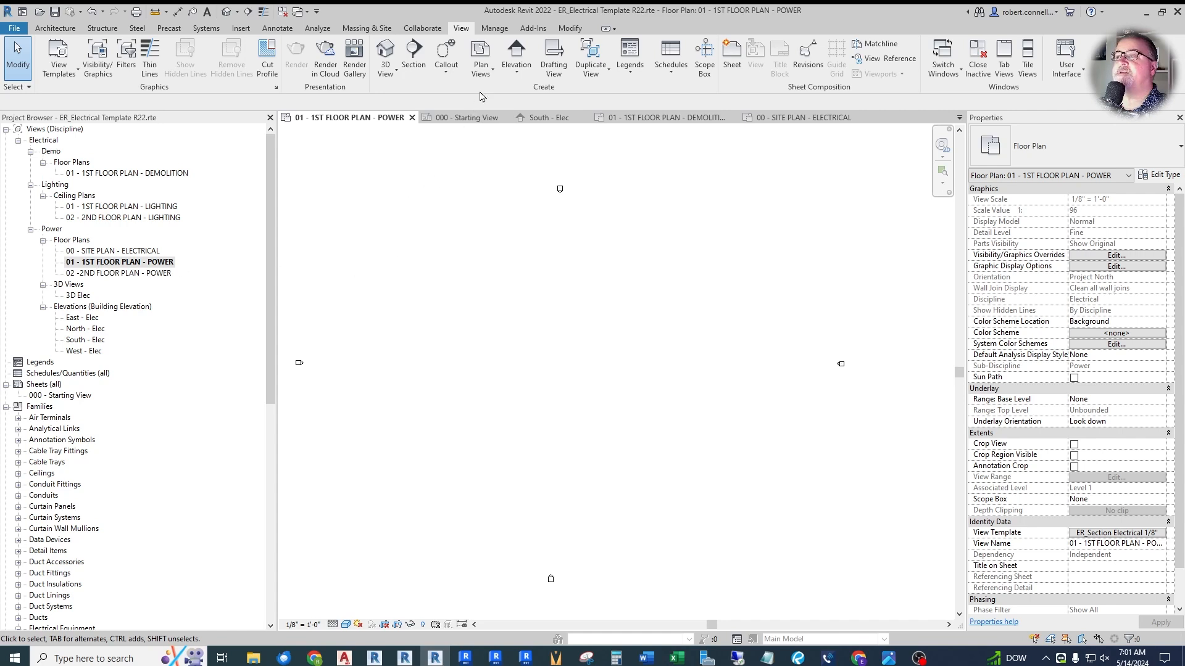
- Start a new floor plan and set the Floor Plan type's view template for new views to ER_Power Plan 1/8"
left_click(482, 65)
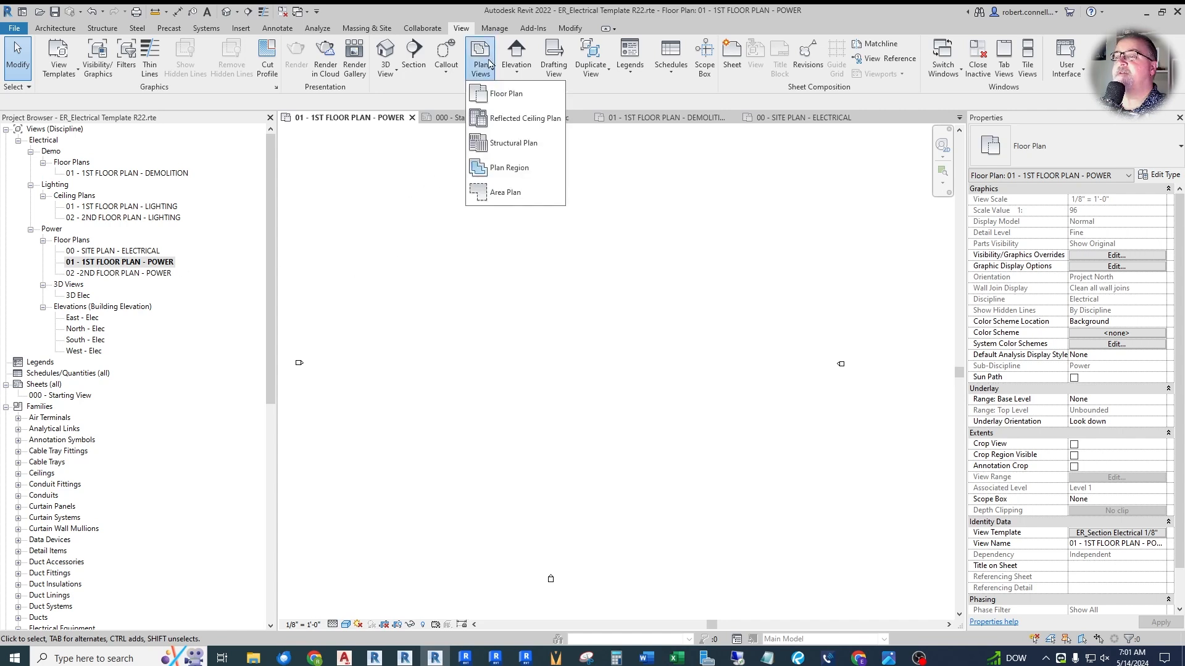
left_click(497, 94)
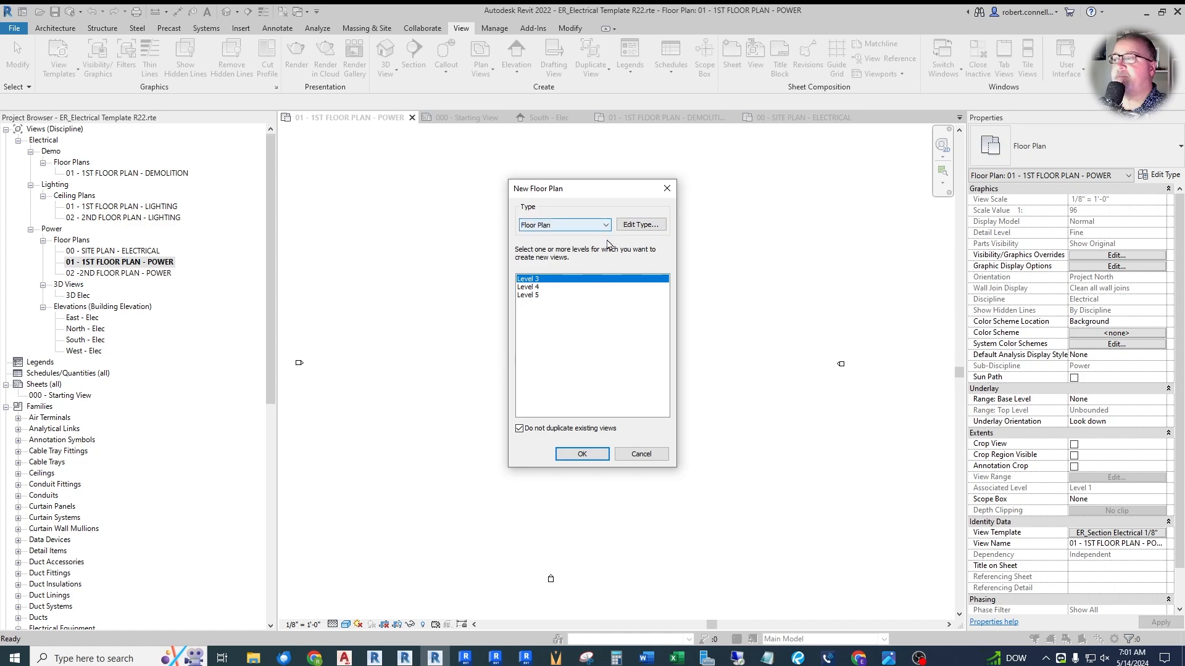
left_click(641, 226)
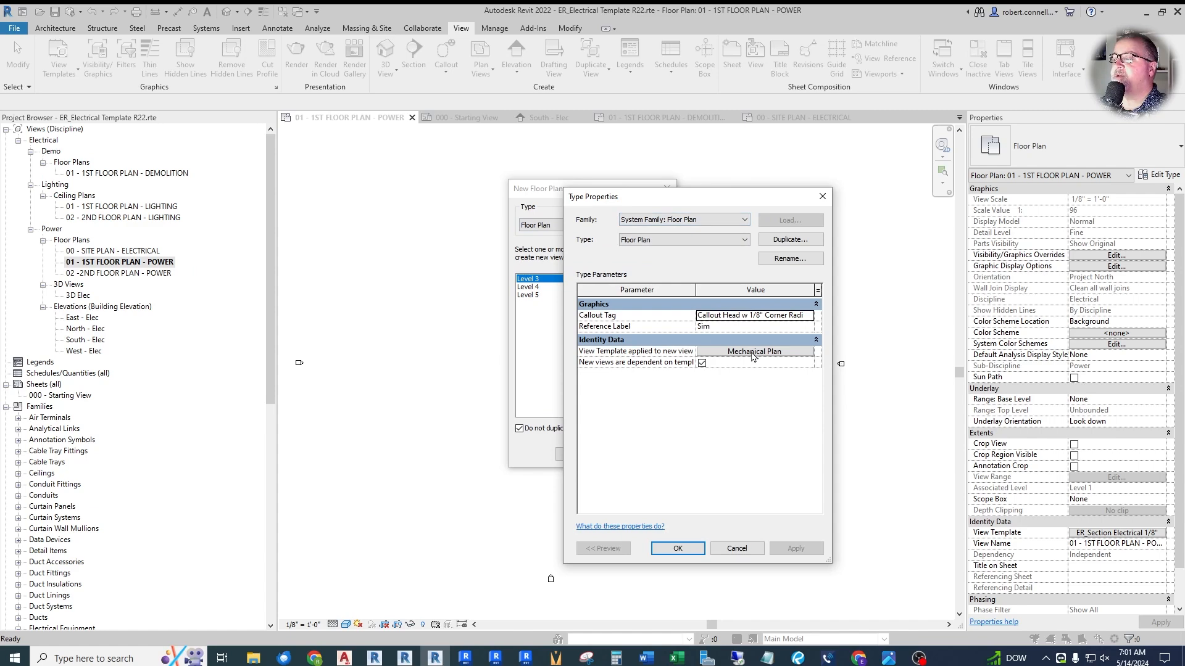
left_click(822, 196)
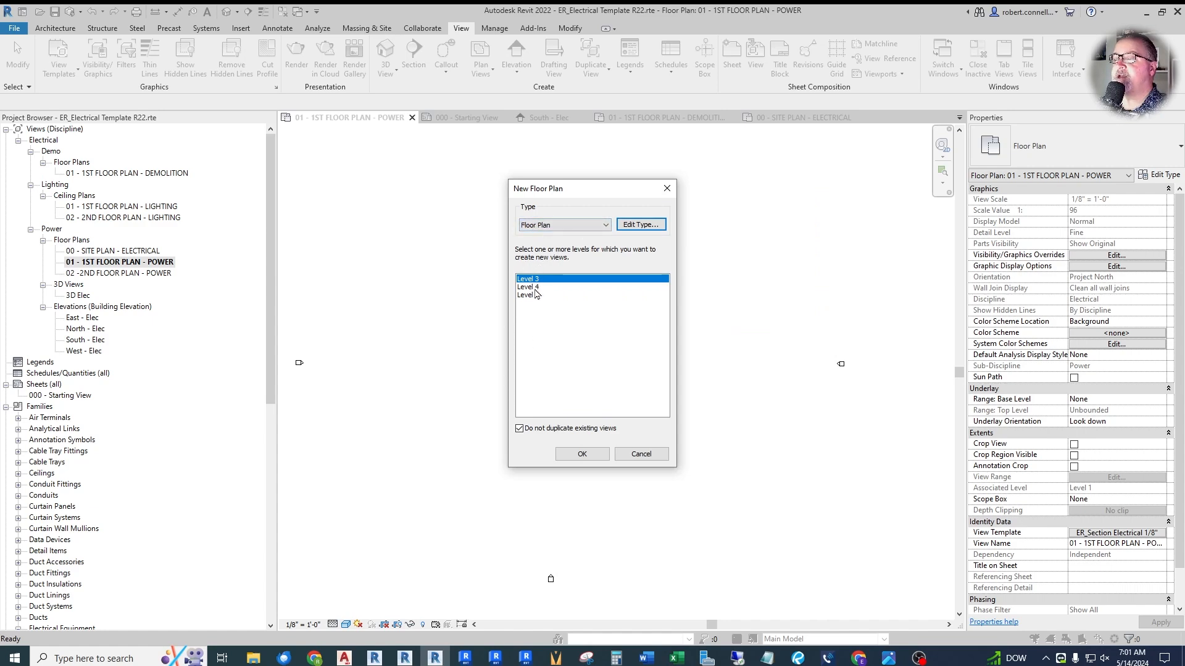
left_click(641, 224)
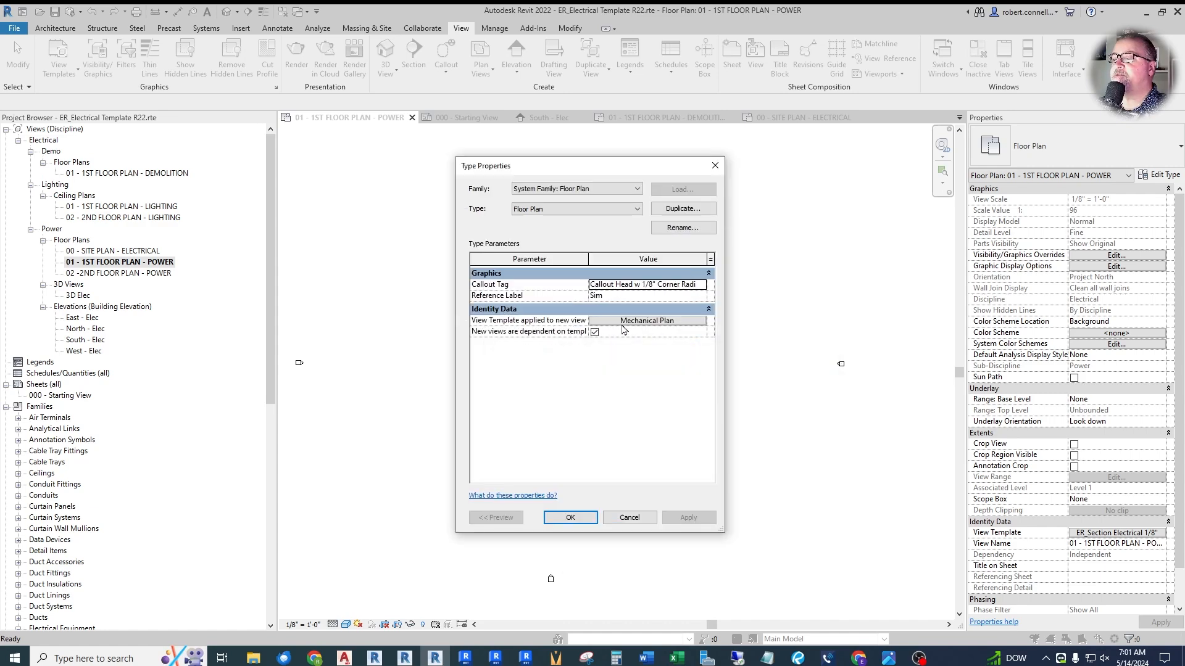
left_click(642, 321)
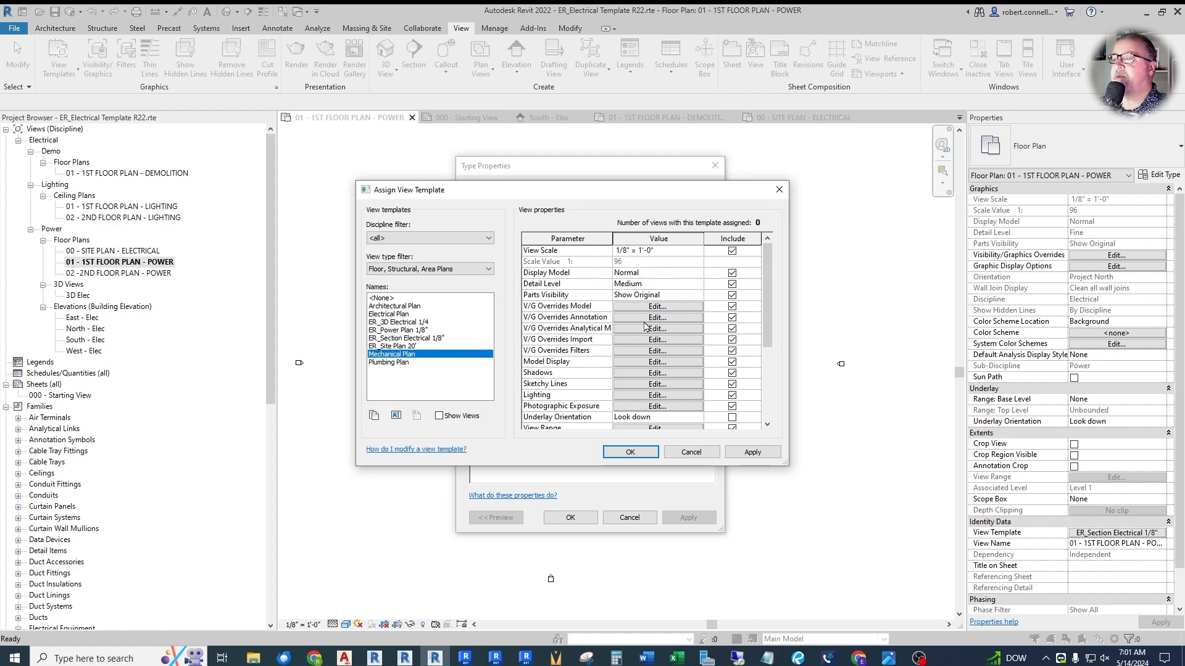
left_click(400, 330)
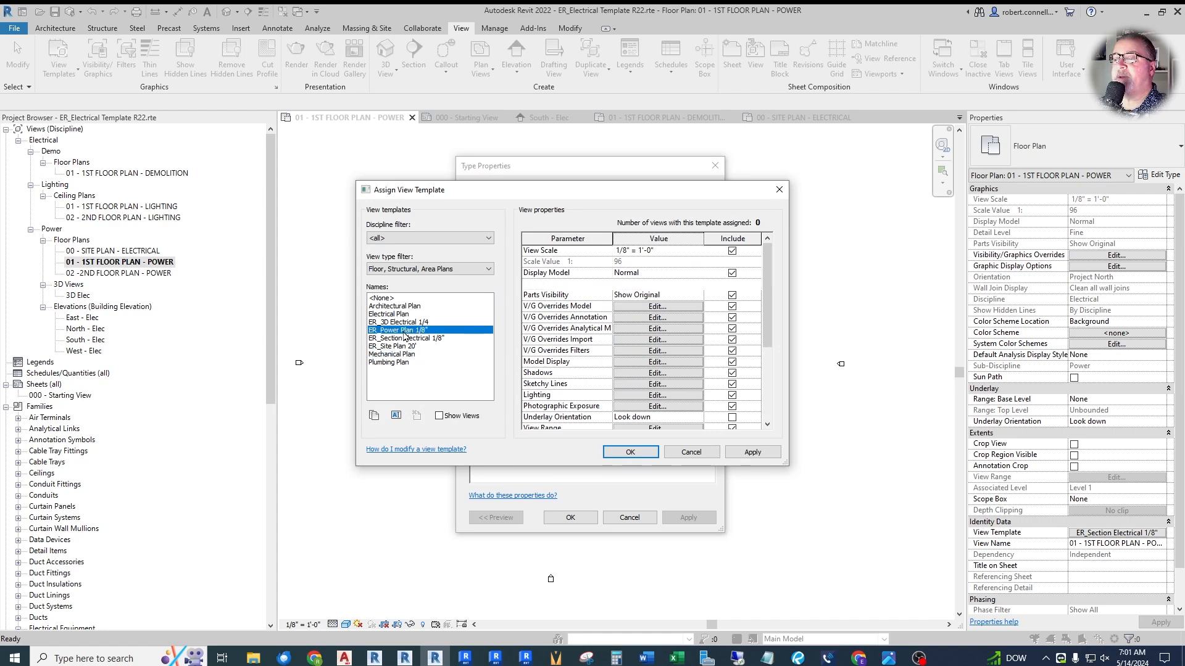
left_click(619, 451)
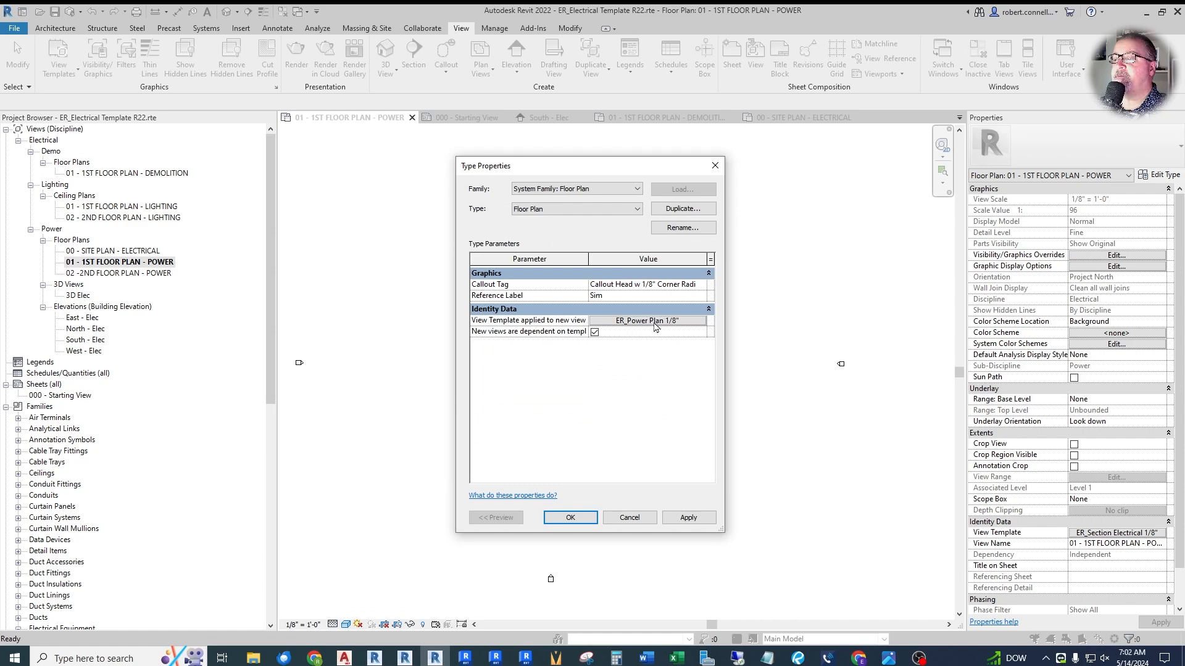
left_click(563, 520)
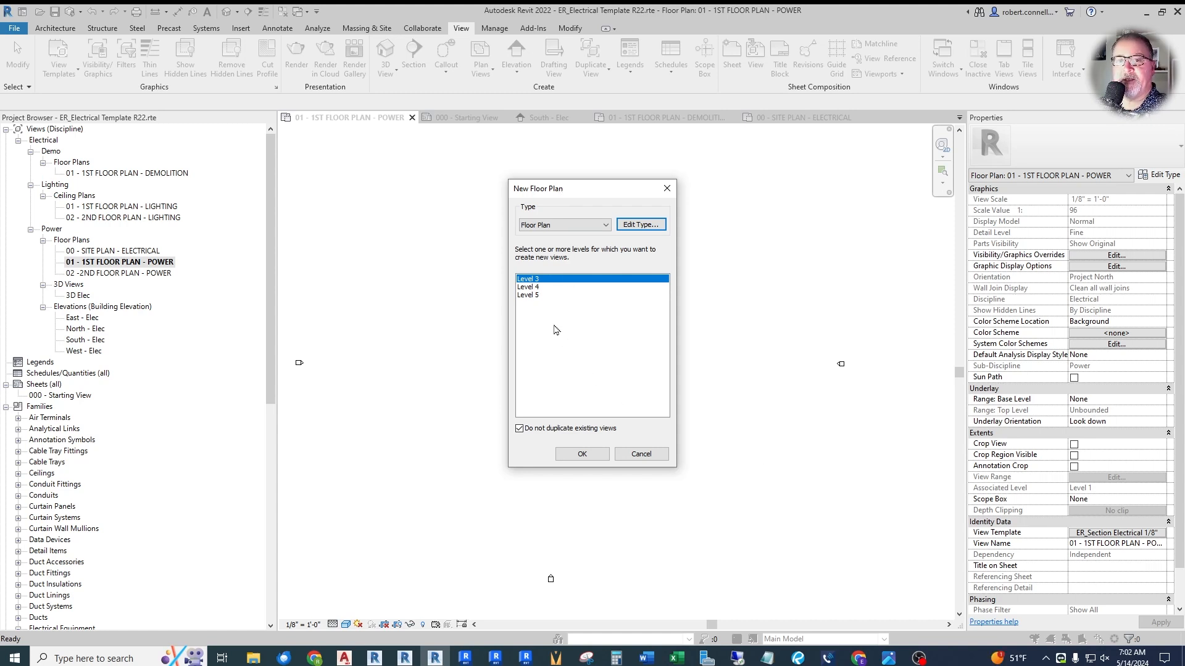
- Create new floor plan views for Level 3, Level 4 and Level 5
left_click(529, 296, "shift")
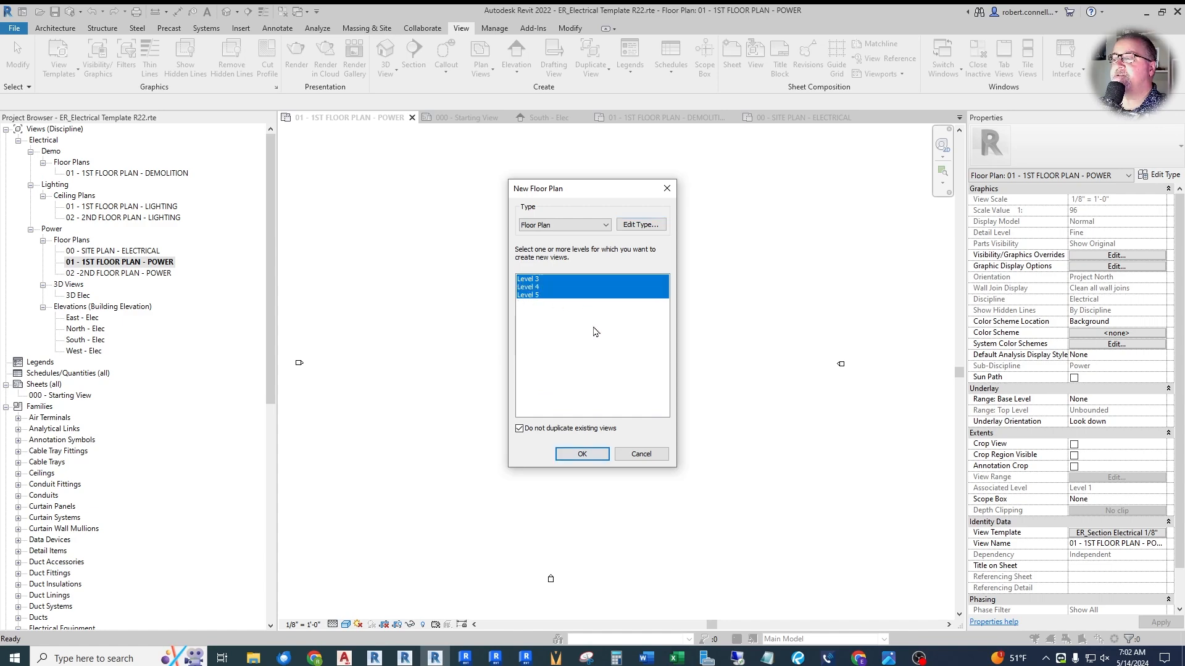
left_click(582, 455)
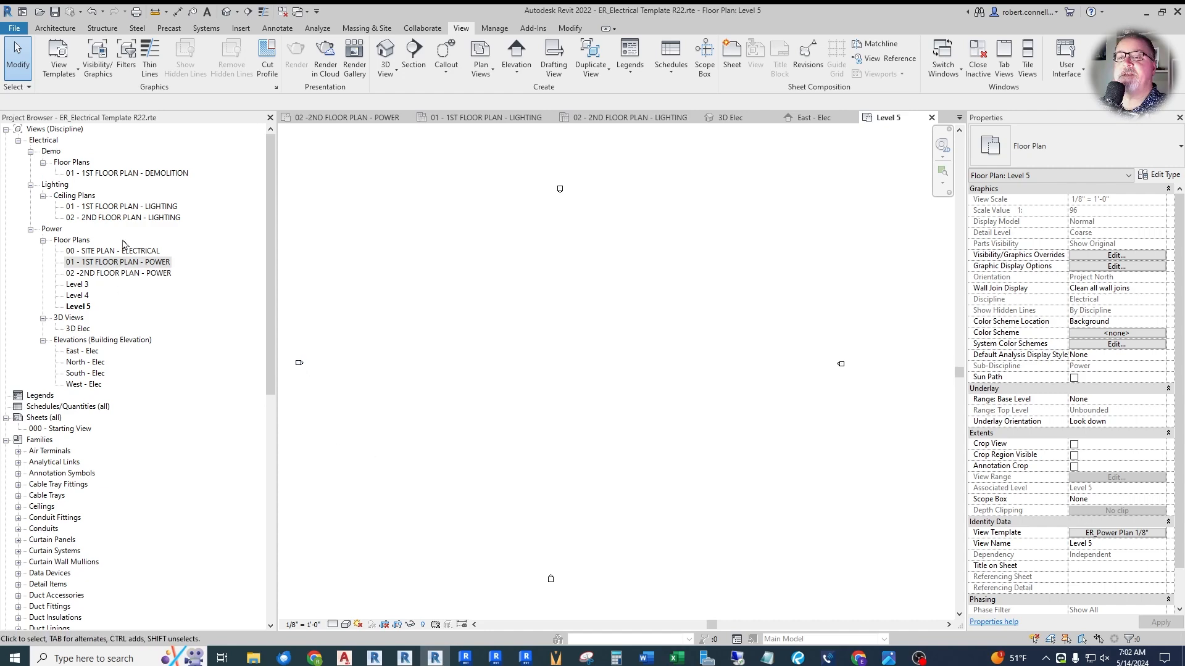
- Set the Ceiling Plan type's view template for new views to ER_Lighting Plan 1/8" and create reflected ceiling plans for Levels 3, 4 and 5
double_click(130, 208)
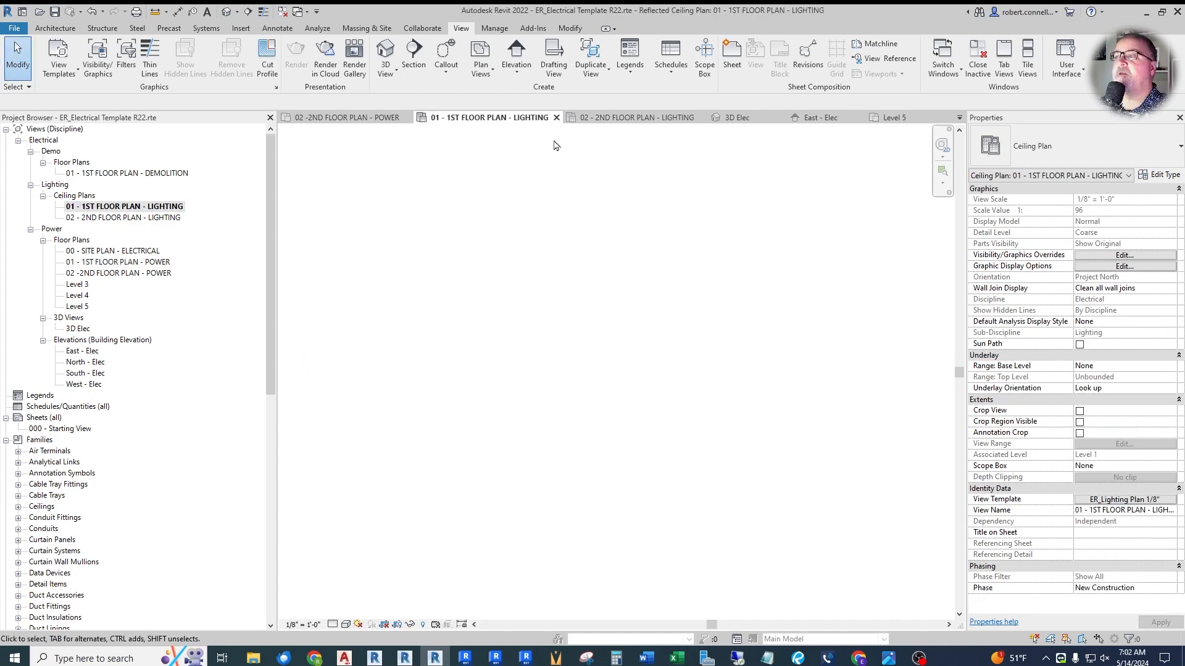
left_click(481, 54)
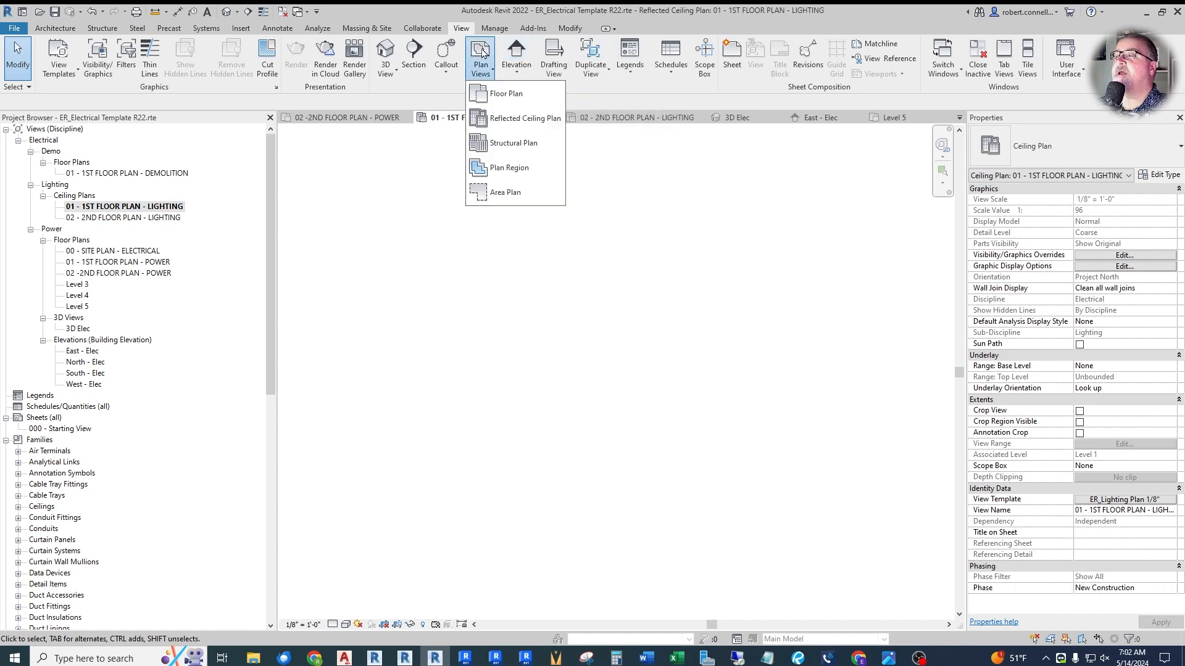
left_click(510, 119)
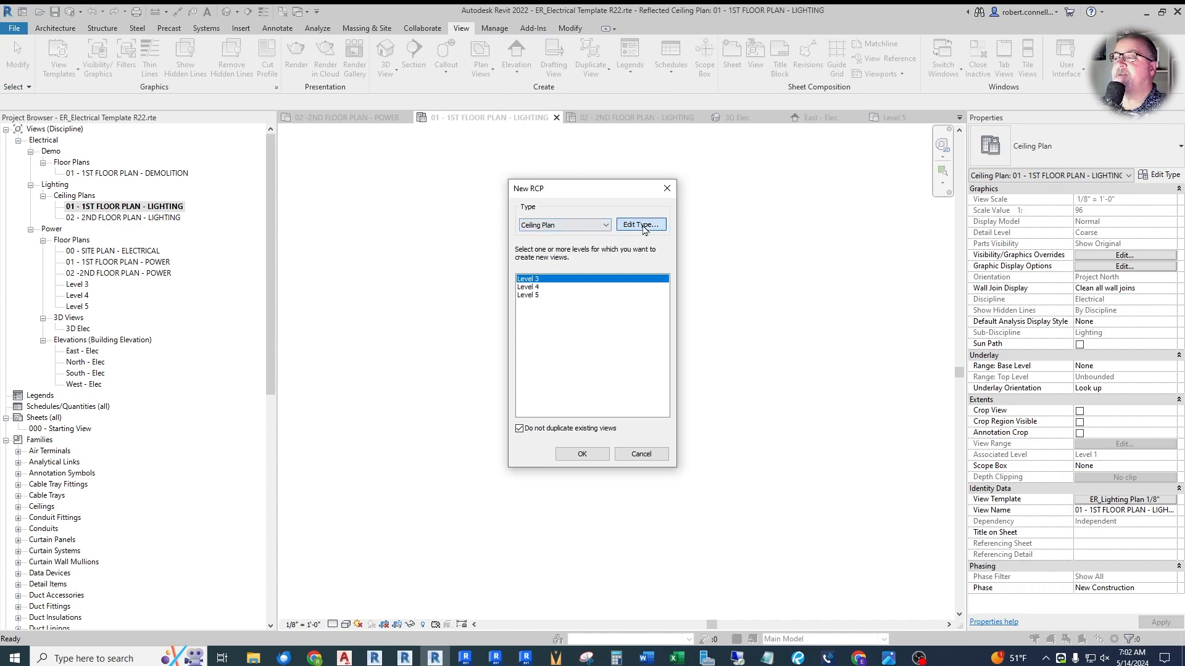
left_click(635, 227)
left_click(645, 320)
left_click(417, 322)
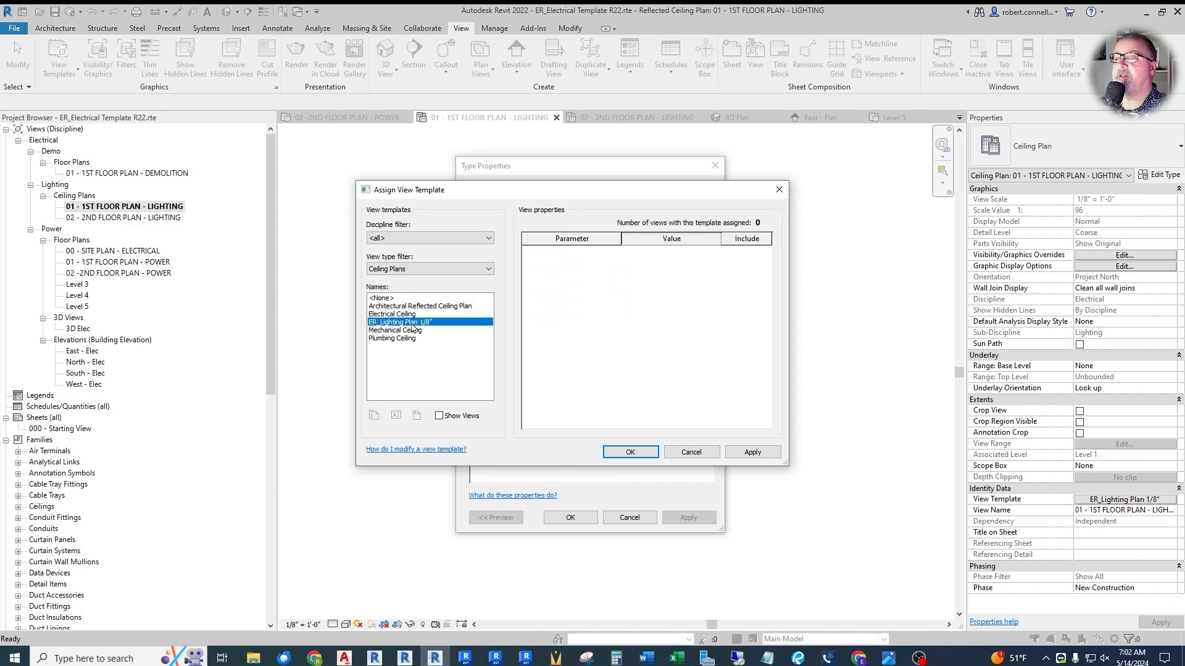
left_click(620, 454)
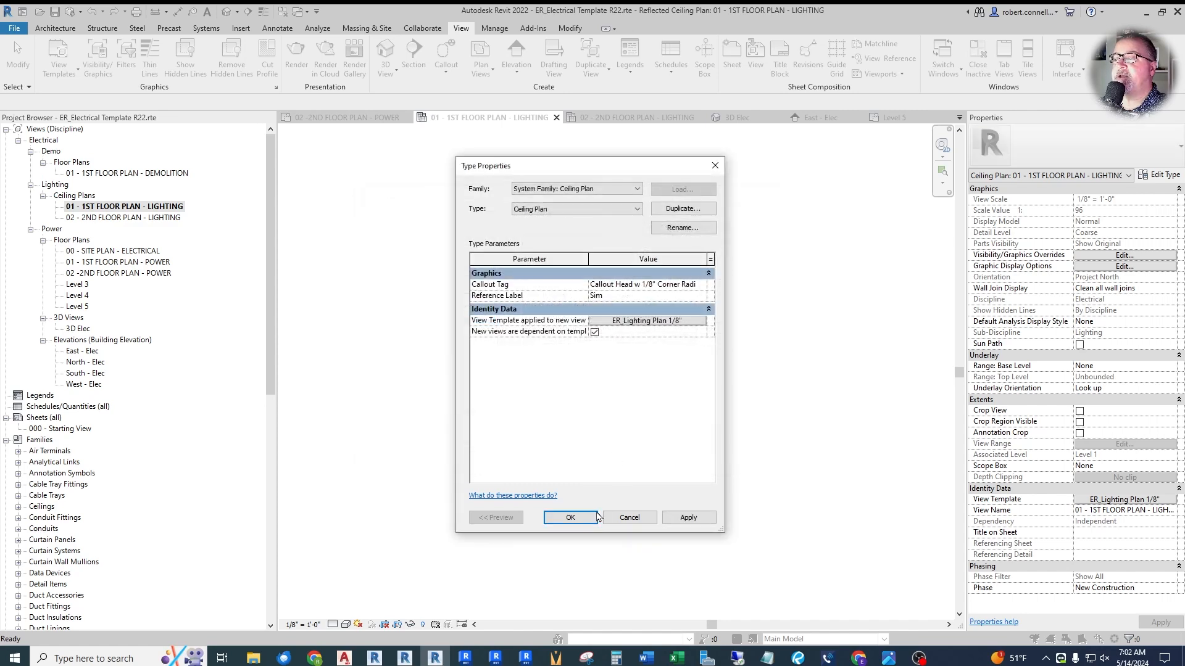
left_click(583, 521)
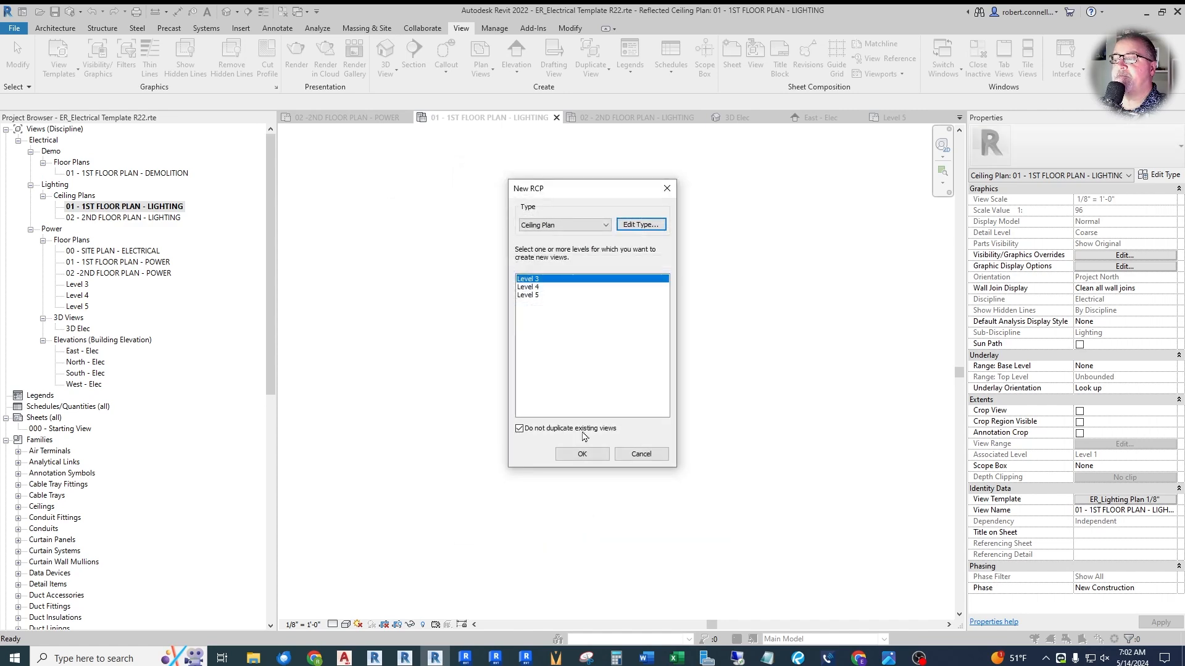
left_click(529, 295, "shift")
left_click(568, 455)
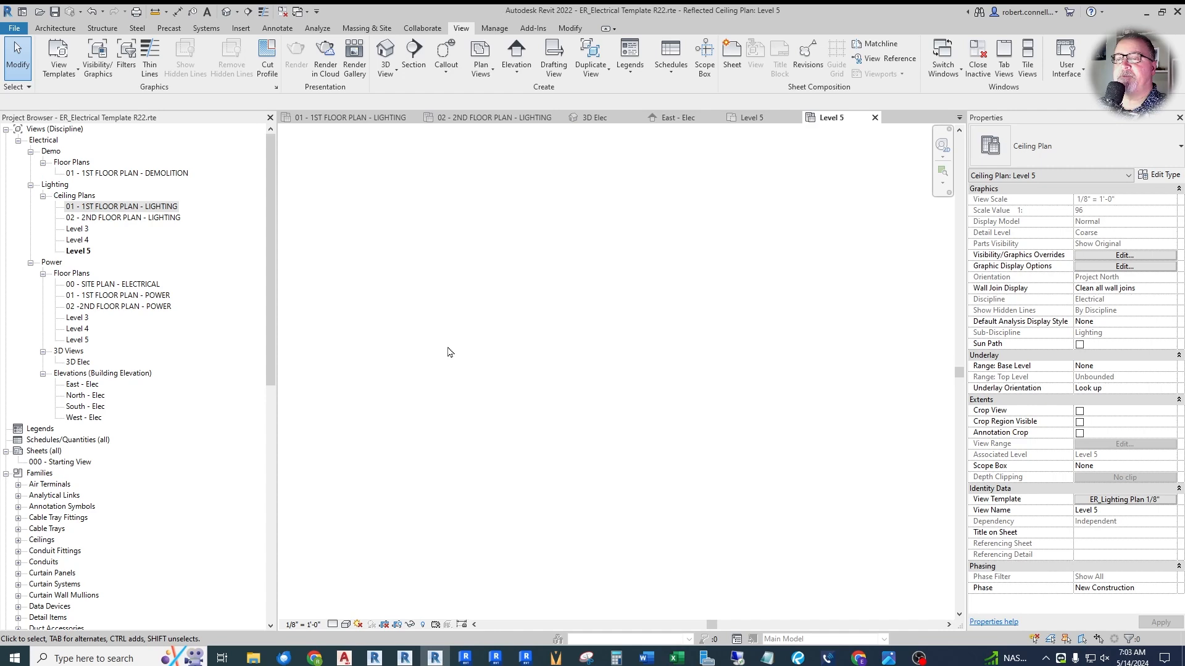
- From the Level 5 ceiling plan, duplicate the ER_Lighting Plan 1/8" view template as ER_Lighting Plan 1/4"
left_click(1122, 506)
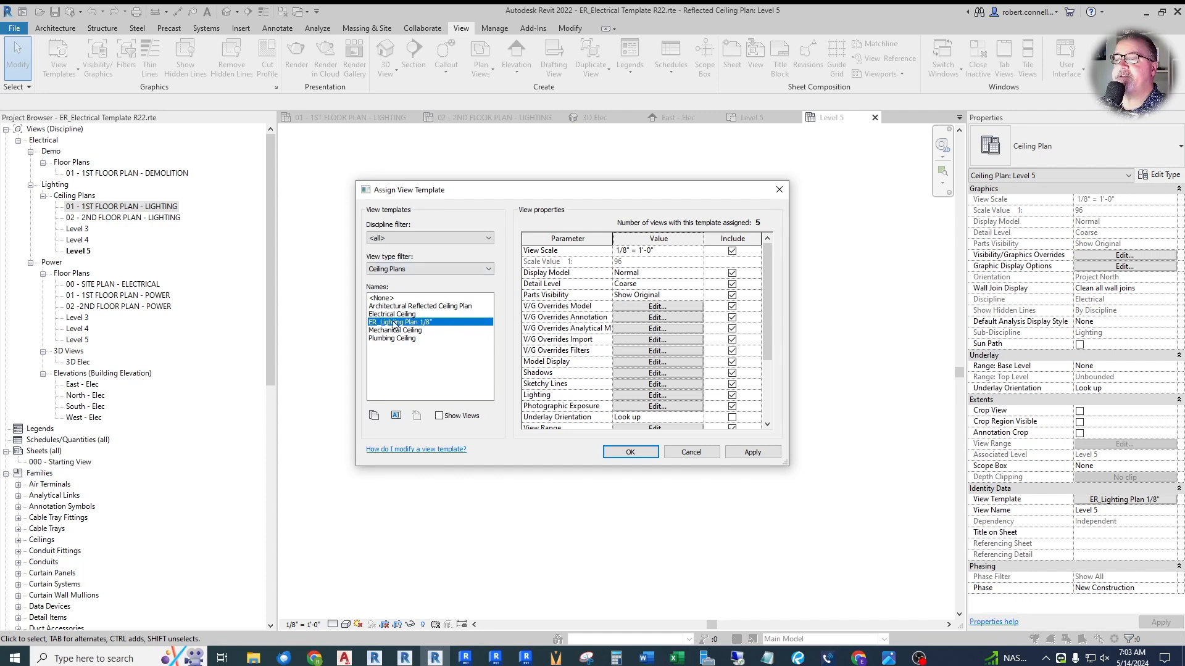
left_click(374, 417)
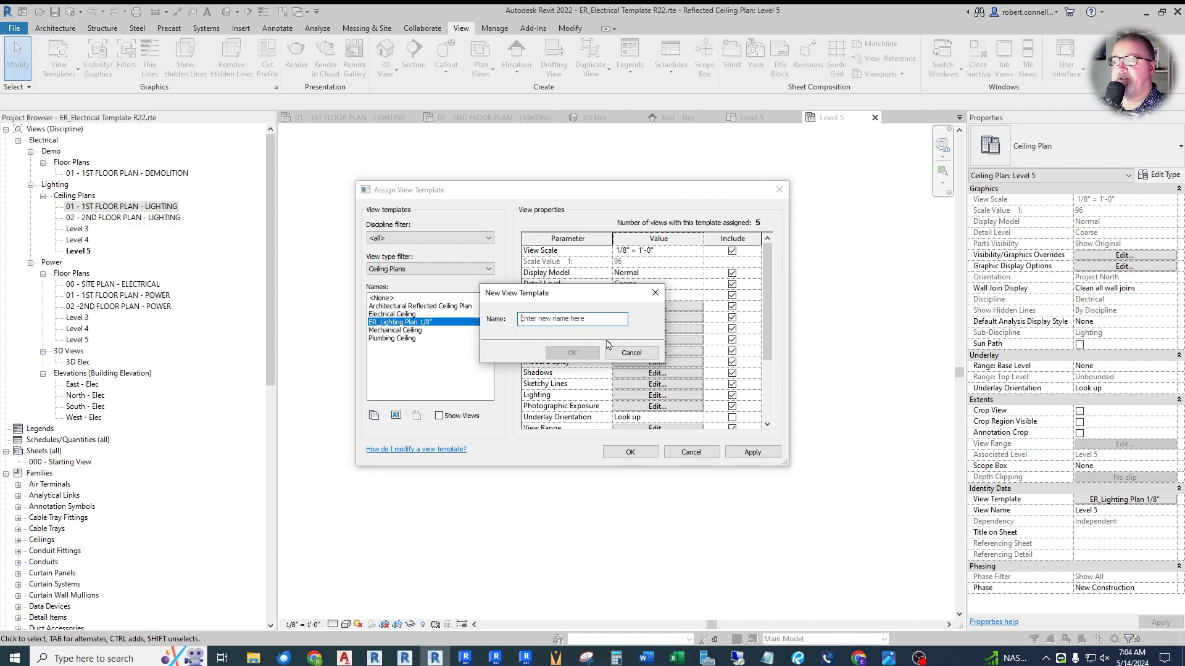
left_click(631, 352)
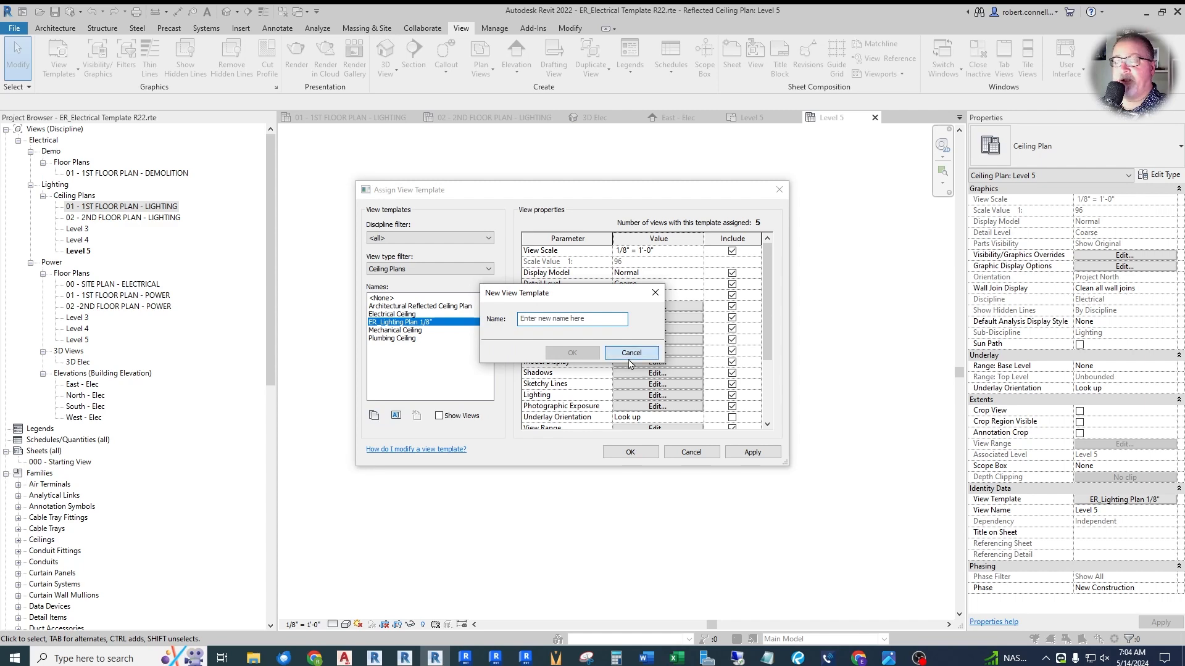
left_click(395, 415)
key("ctrl+c")
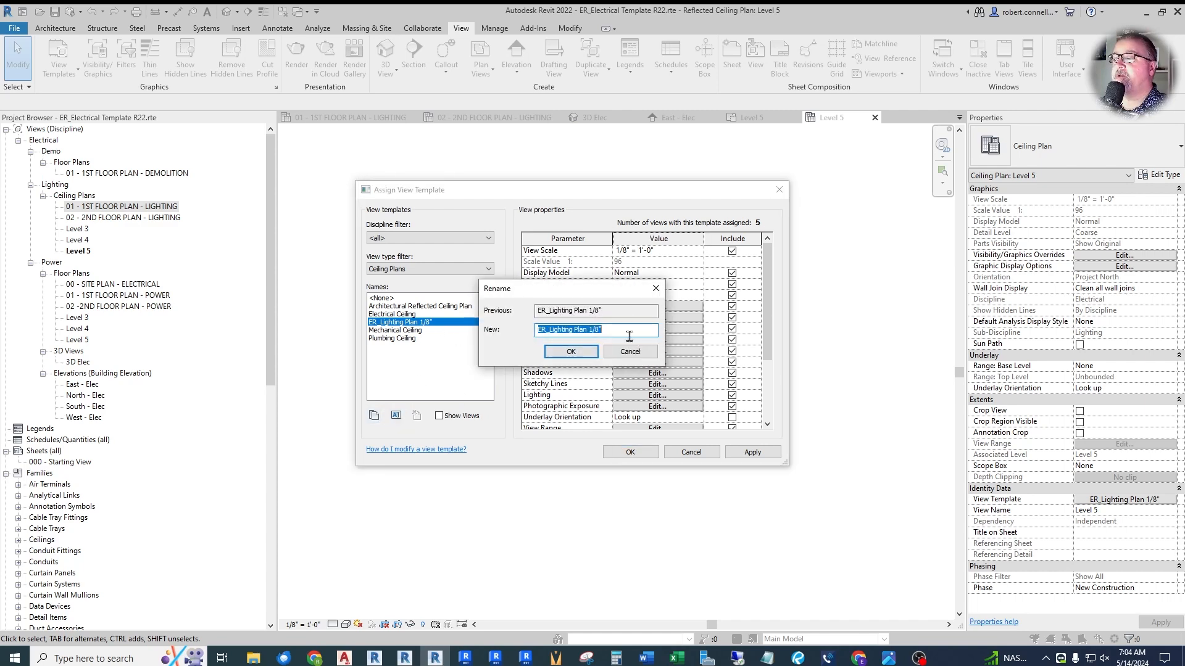
left_click(581, 357)
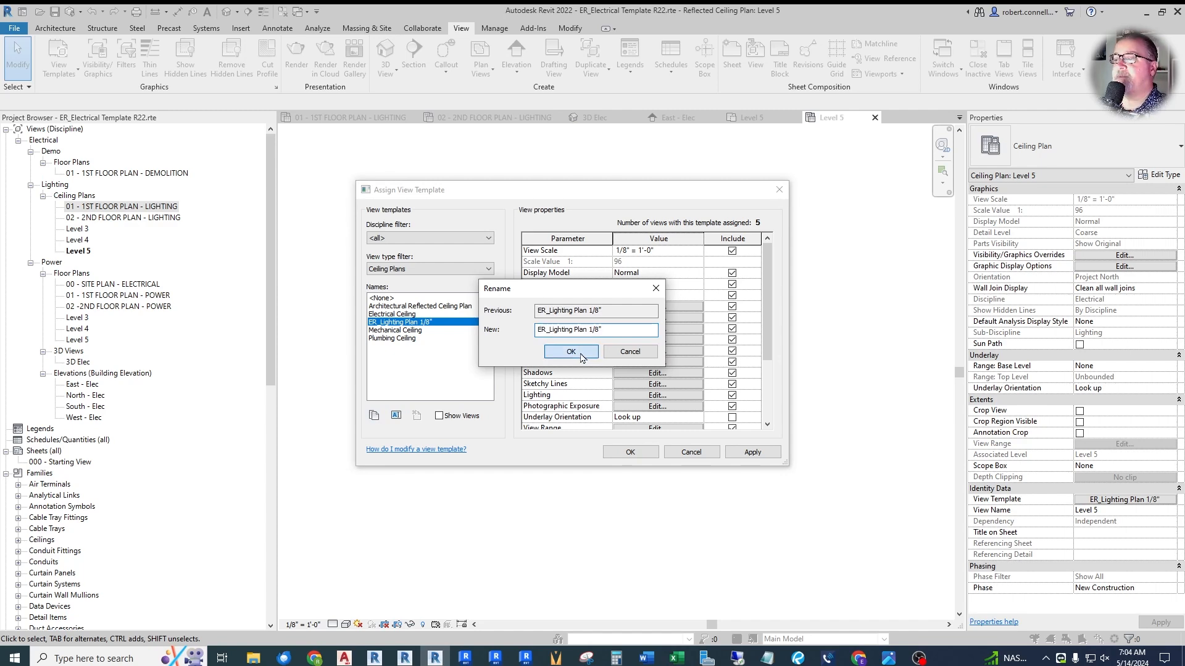
left_click(373, 416)
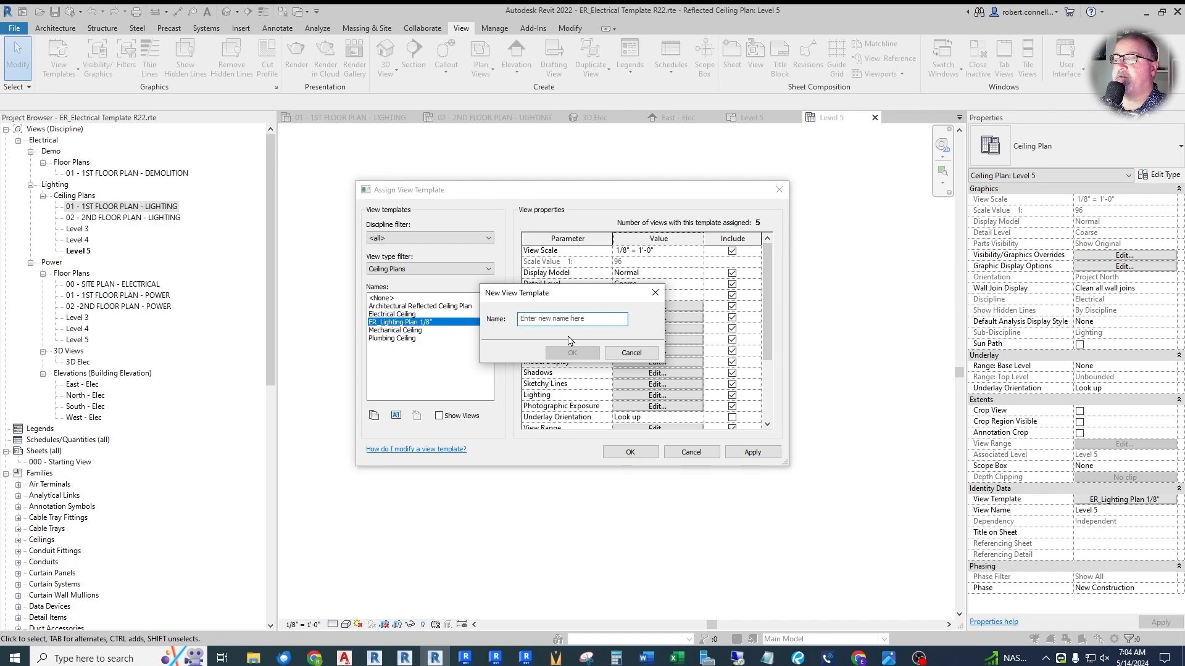
key("ctrl+v")
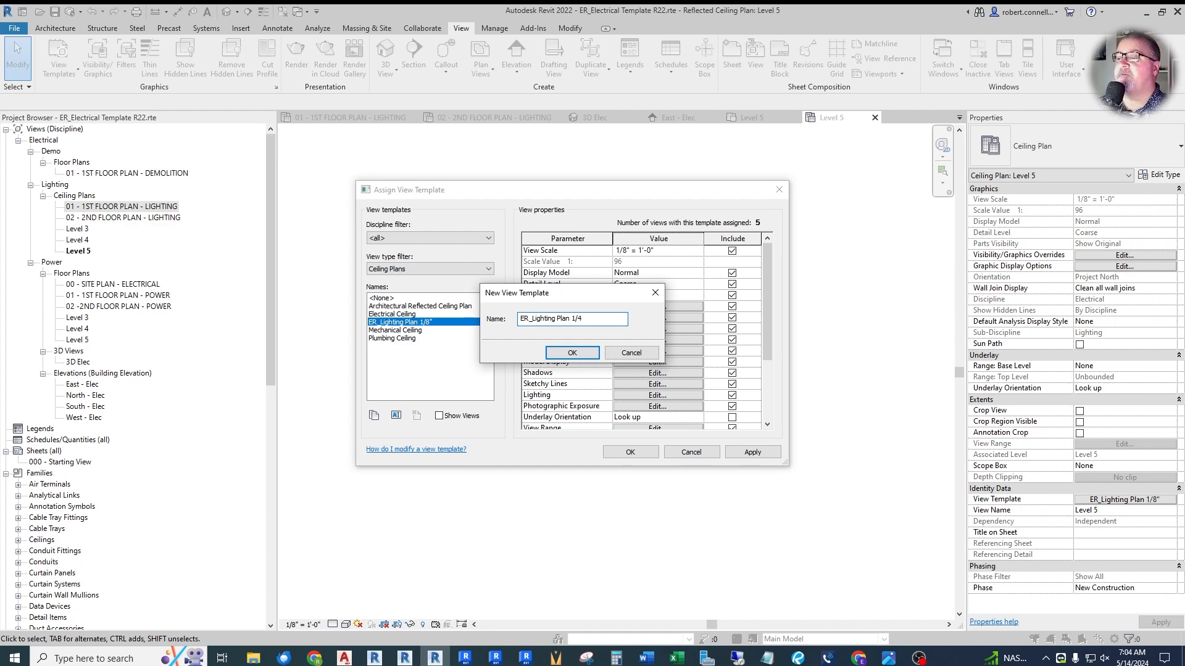
left_click(585, 357)
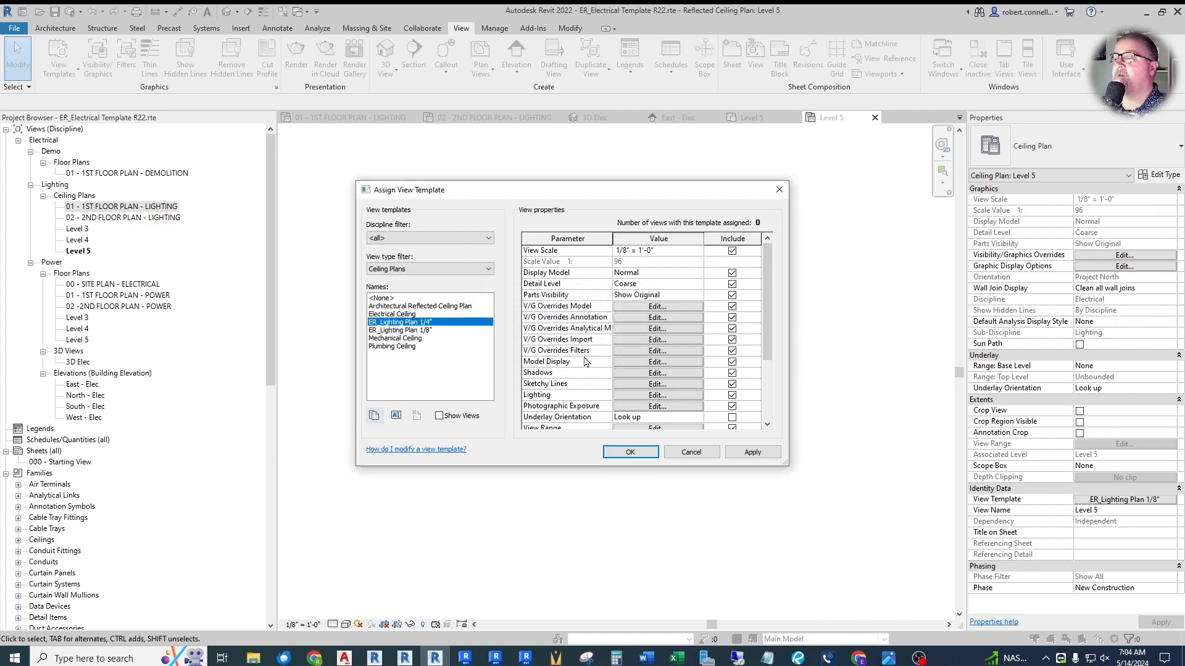
- Set the ER_Lighting Plan 1/4" template's view scale to 1/4" = 1'-0" and apply it to the Level 5 ceiling plan
left_click(665, 255)
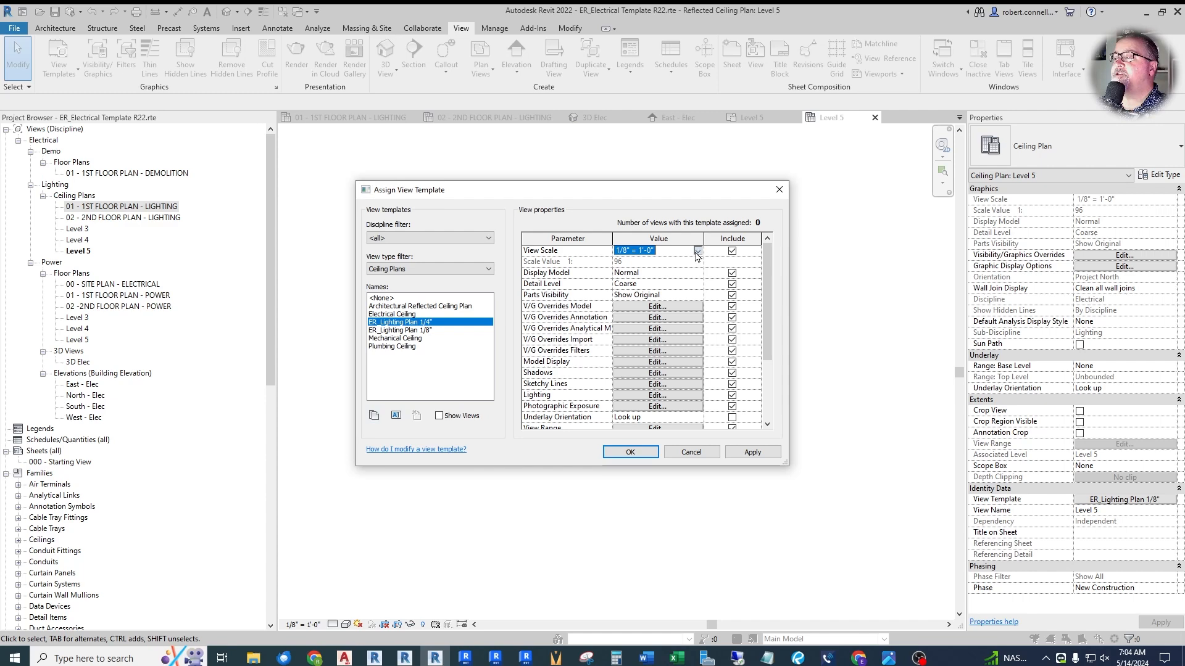
left_click(659, 252)
scroll(643, 291, "up", 2)
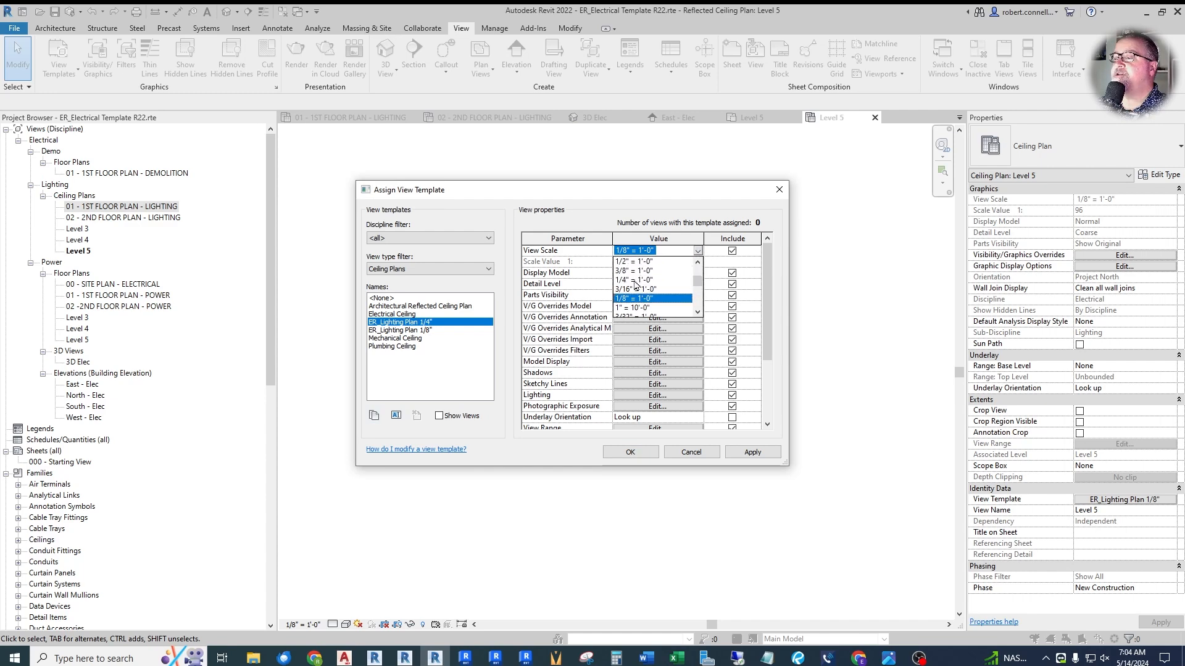
left_click(639, 285)
left_click(740, 452)
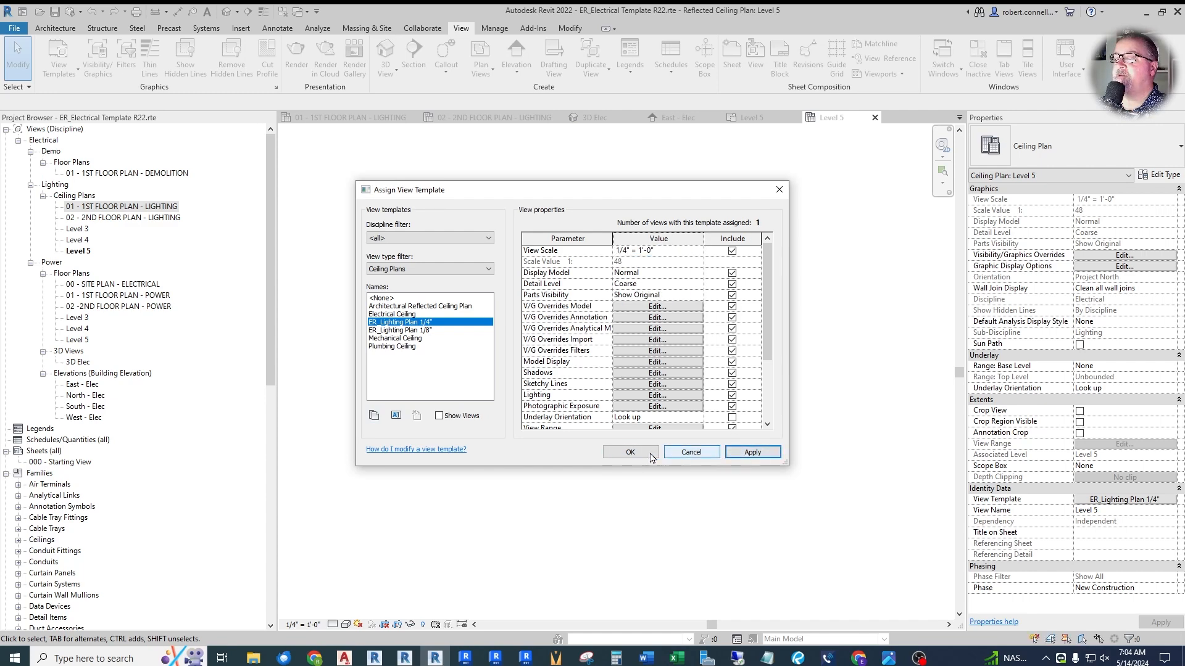
left_click(630, 452)
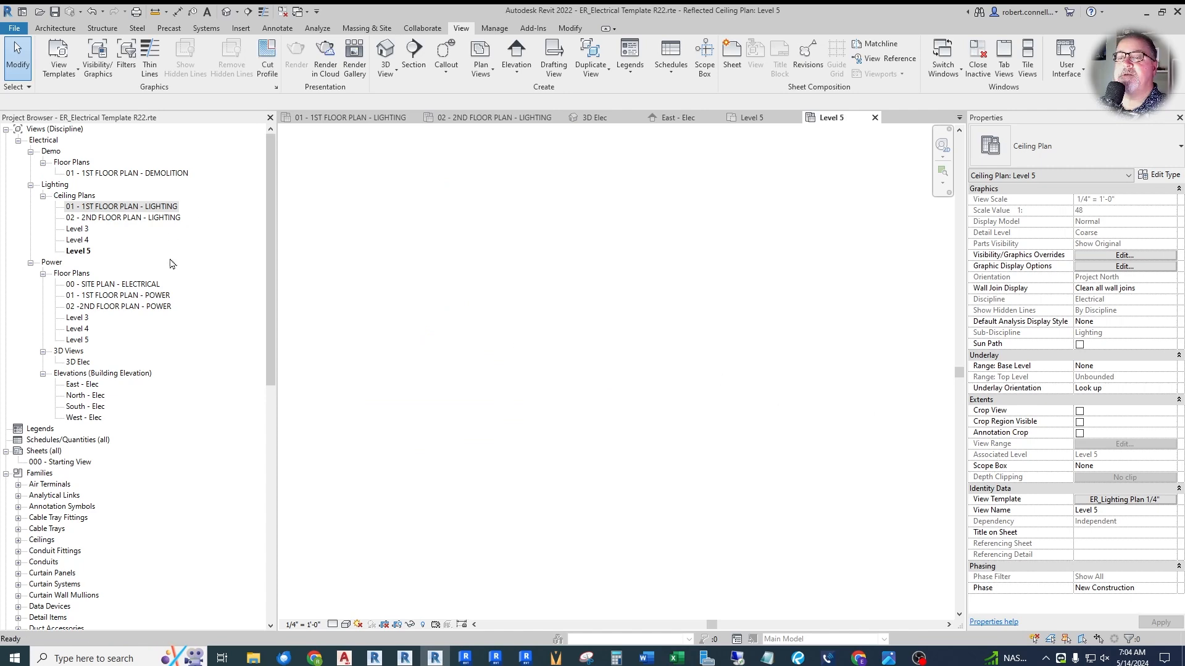
- Open 01 - 1ST FLOOR PLAN - POWER's view template assignment and compare the templates for all view types with those for floor, structural and area plans
double_click(138, 299)
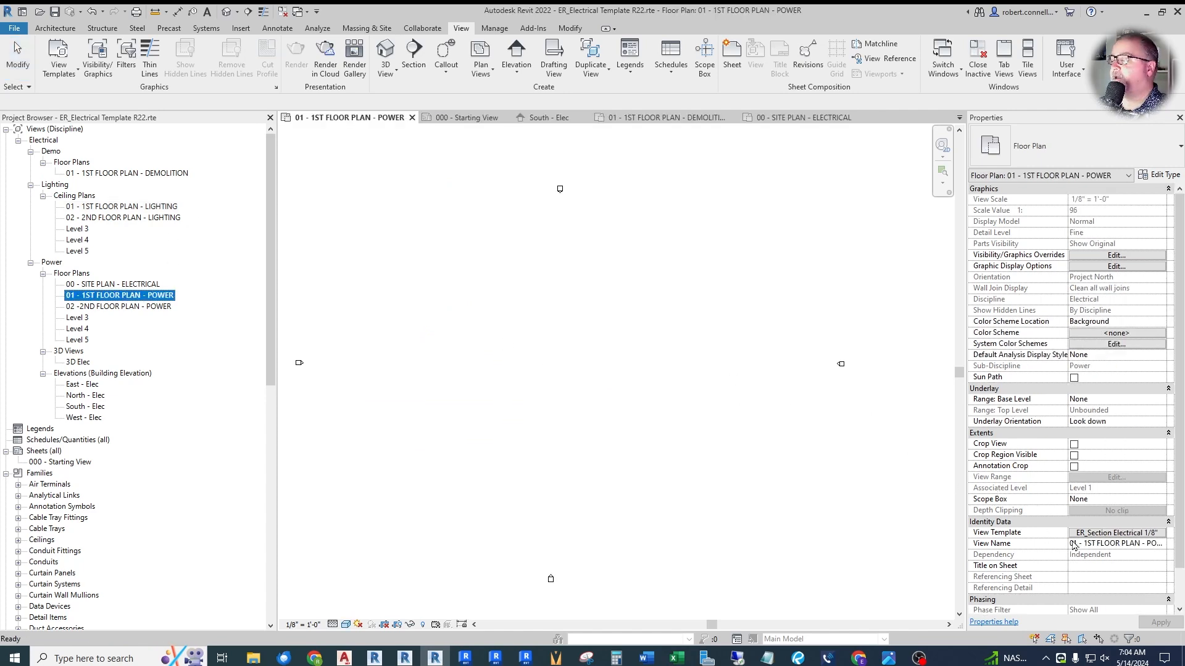
left_click(1099, 536)
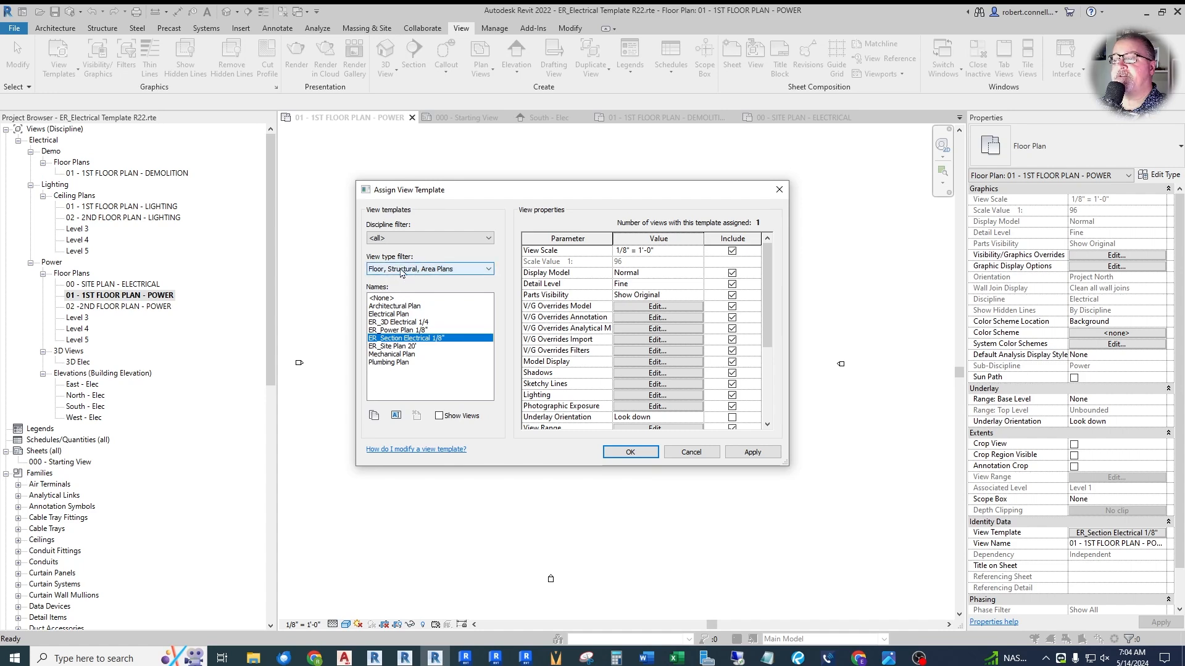
left_click(487, 271)
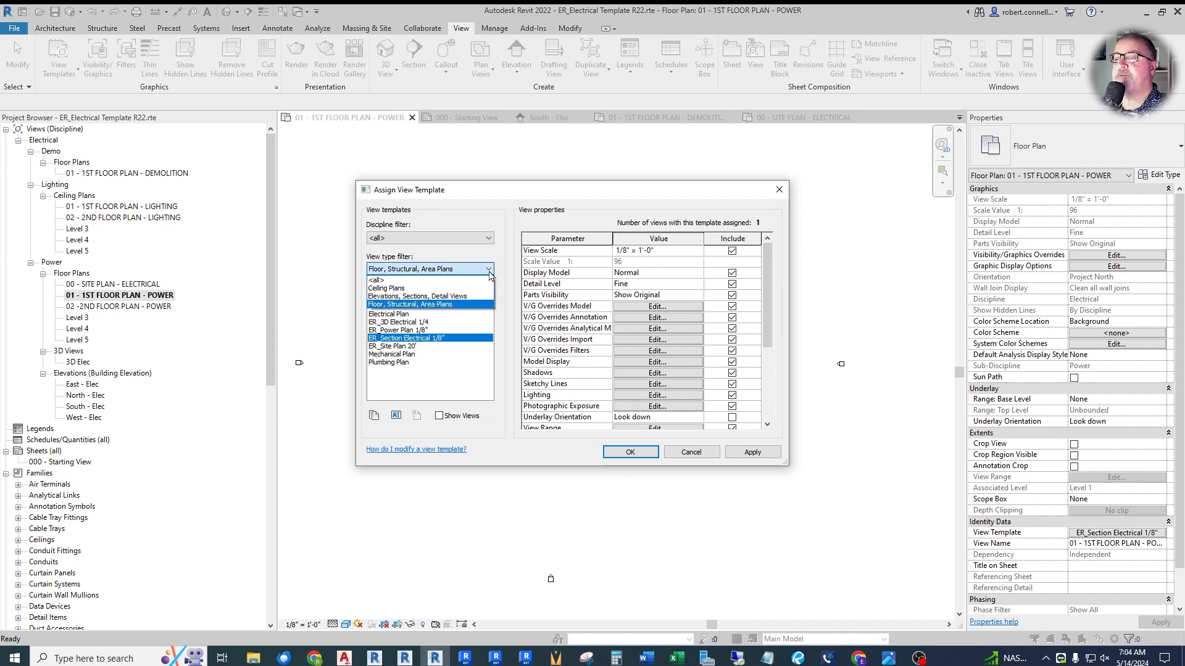
left_click(383, 283)
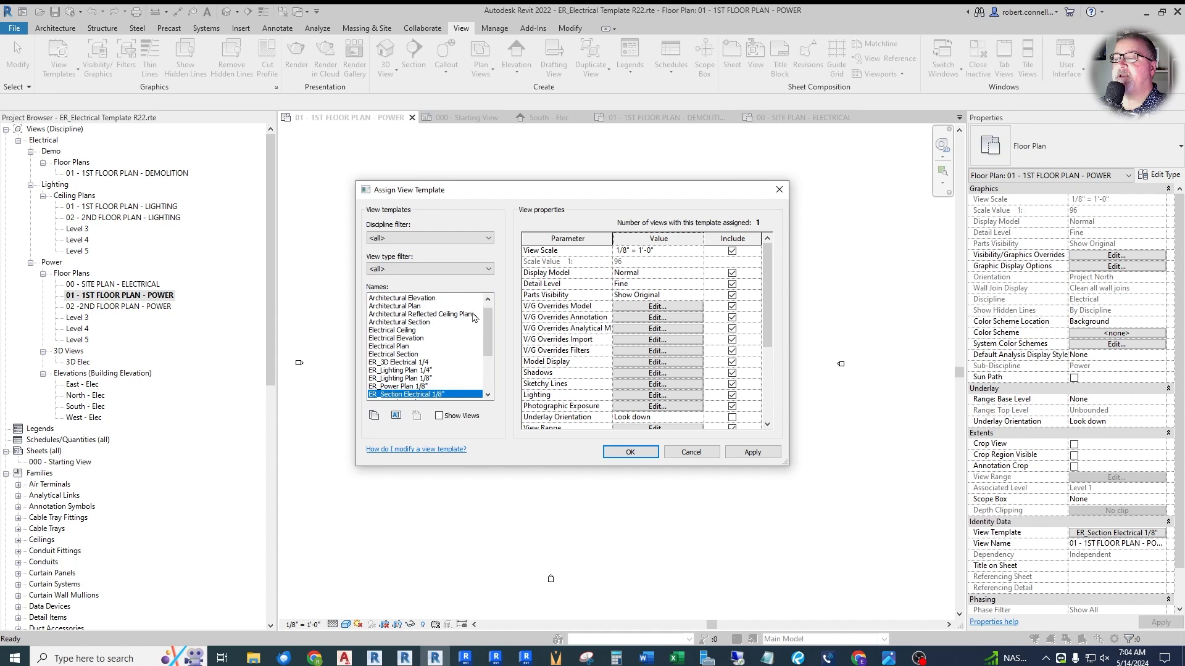
left_click_drag(488, 350, 497, 313)
left_click(489, 274)
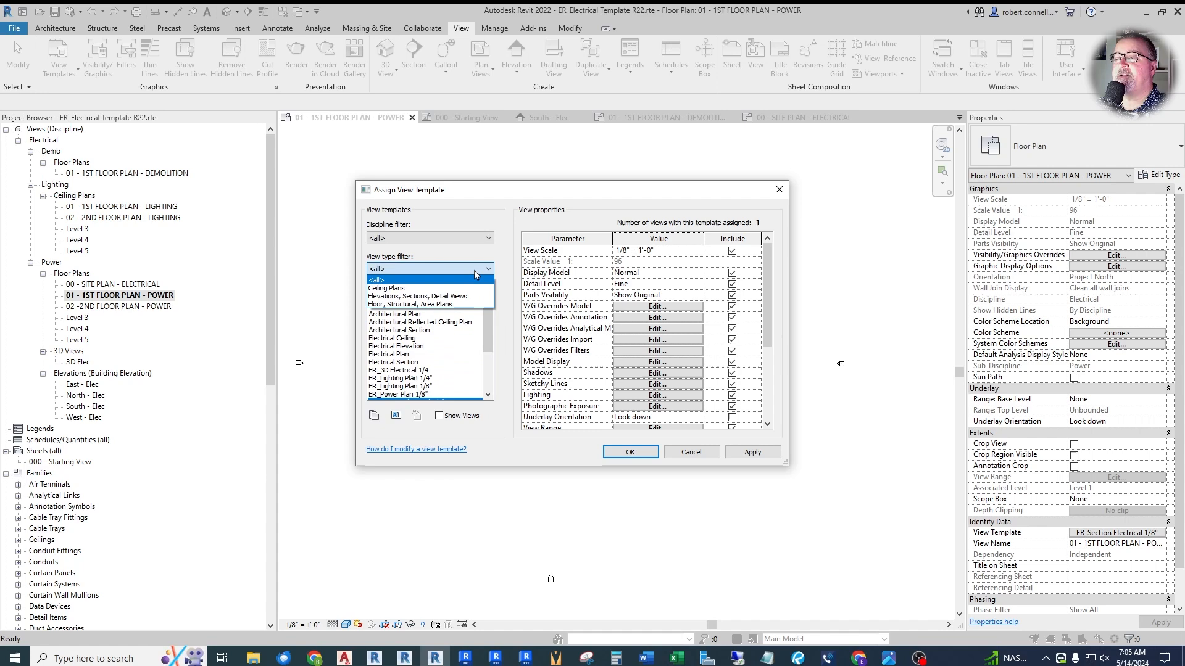
left_click(405, 307)
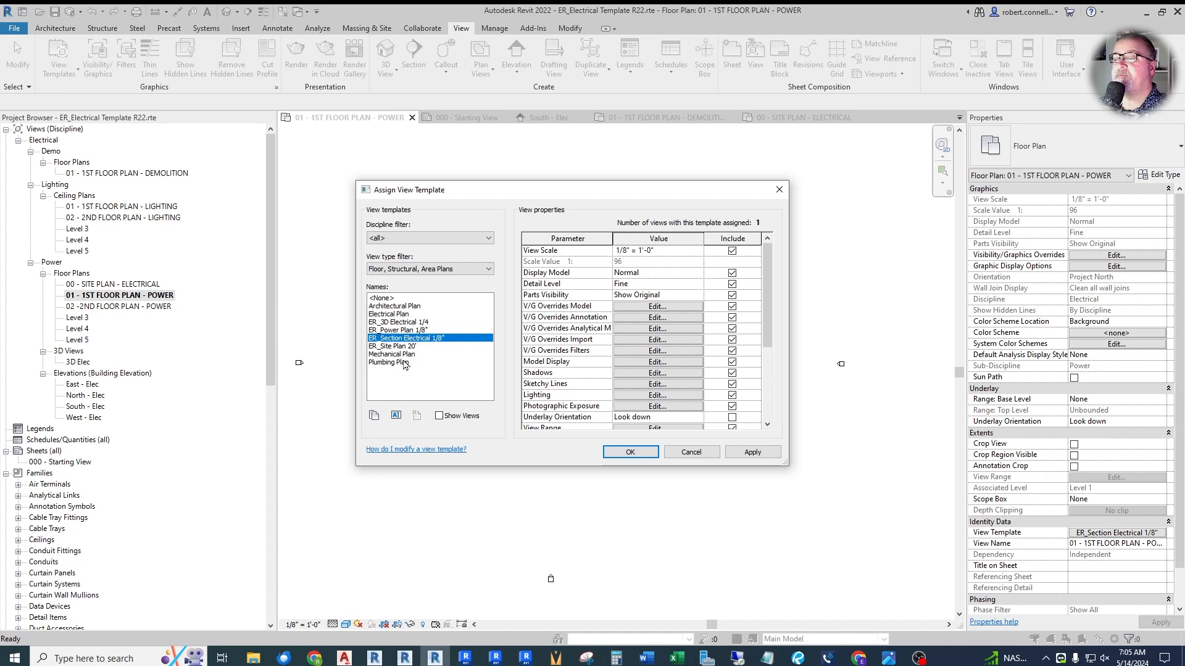
- Duplicate the ER_Power Plan 1/8" view template as ER_Power Plan 1/4"
left_click(402, 331)
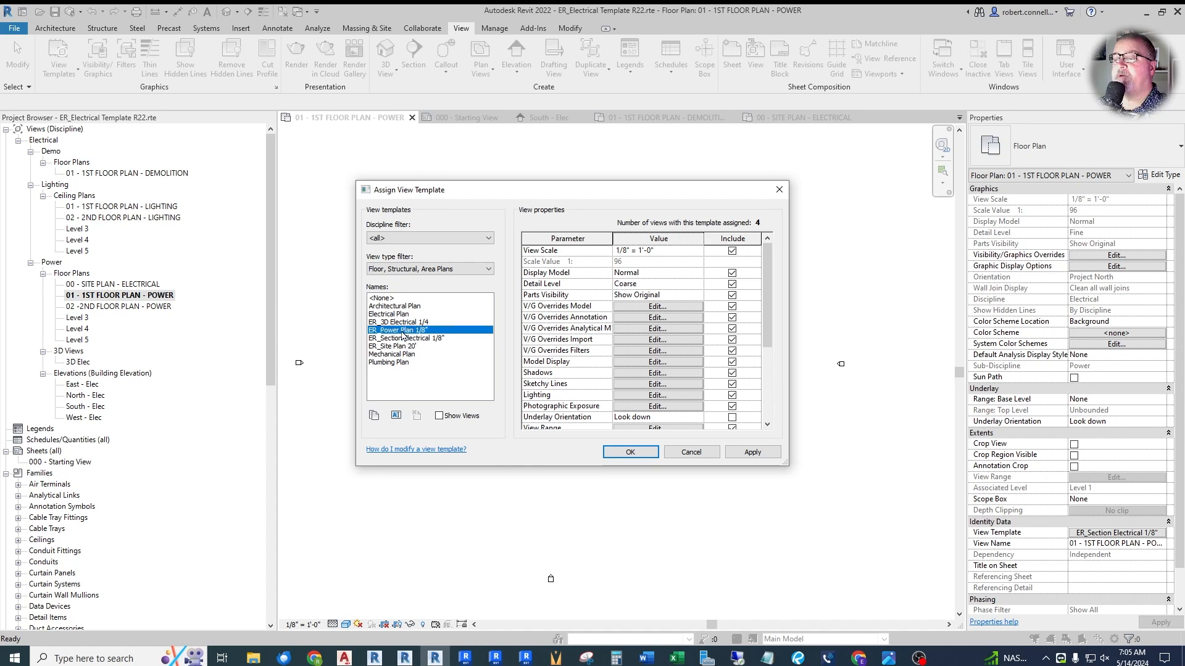
left_click(395, 415)
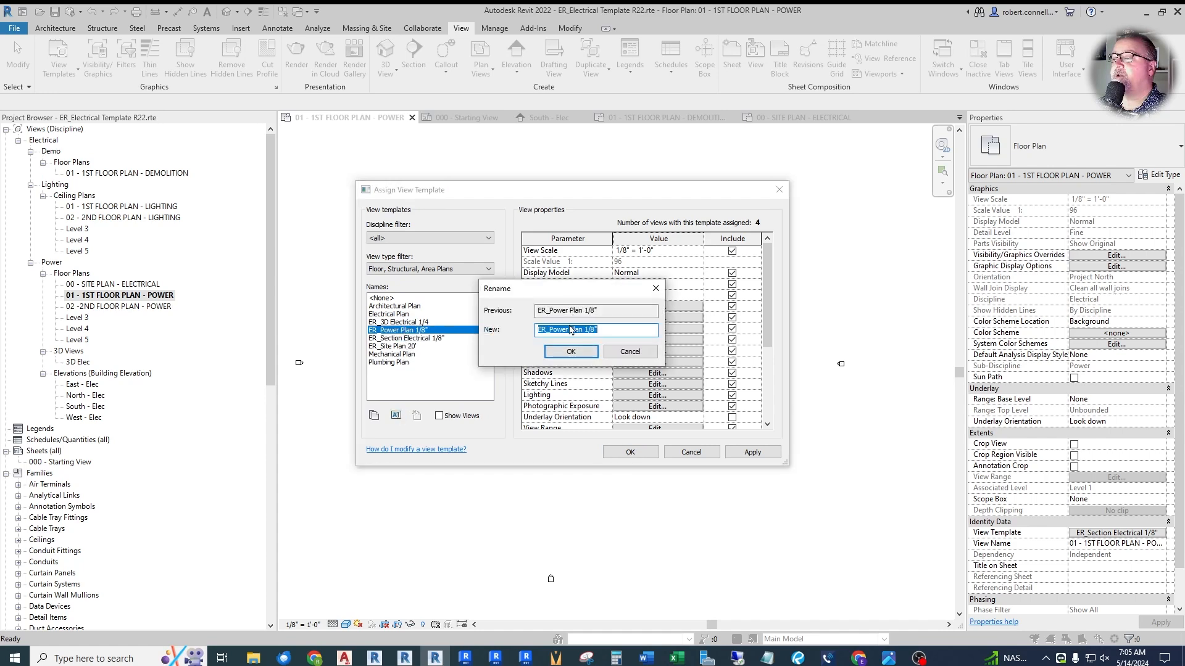
right_click(571, 330)
left_click(602, 374)
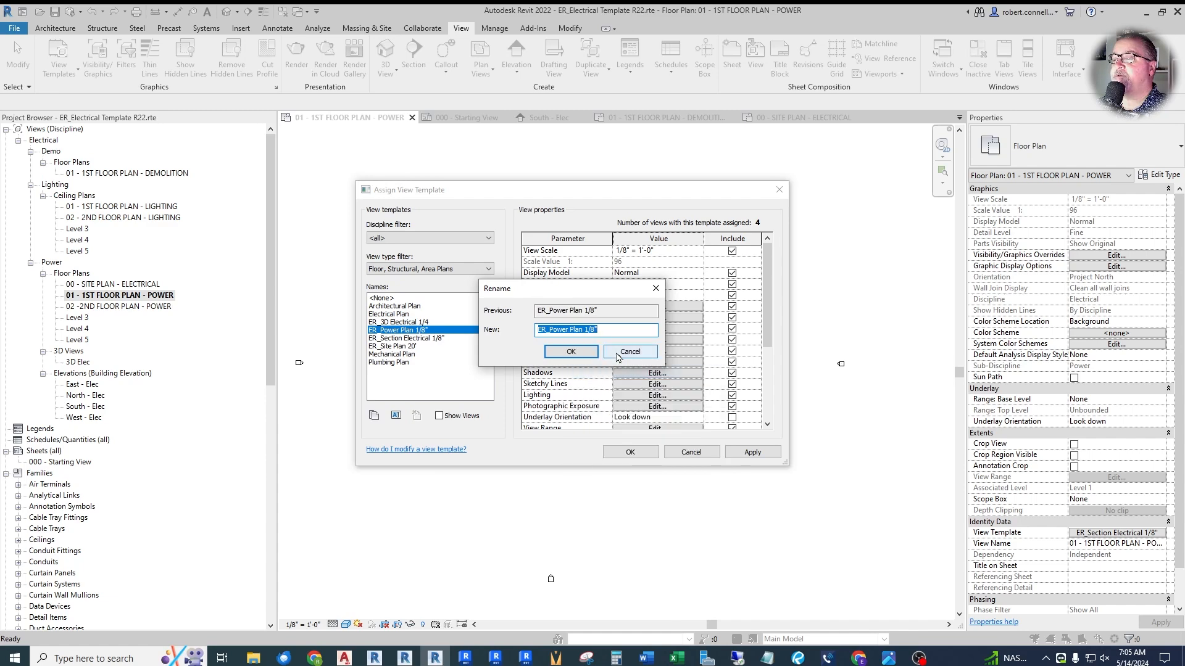
left_click(617, 355)
left_click(374, 415)
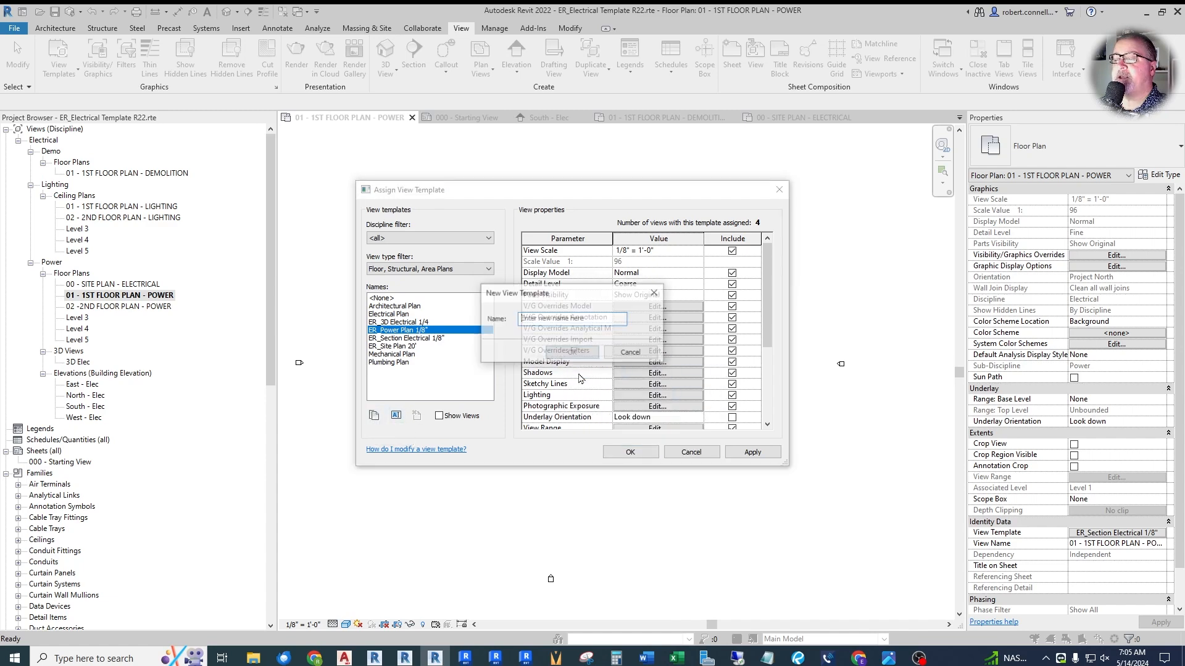
key("ctrl+v")
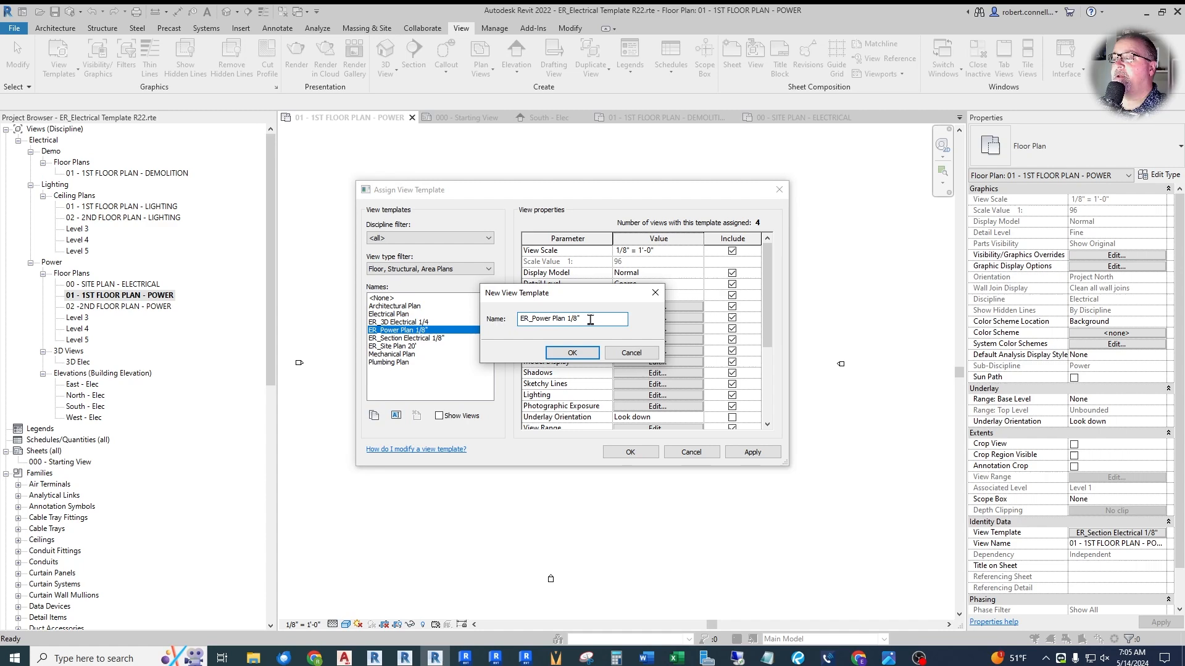
key("BackSpace")
type("5")
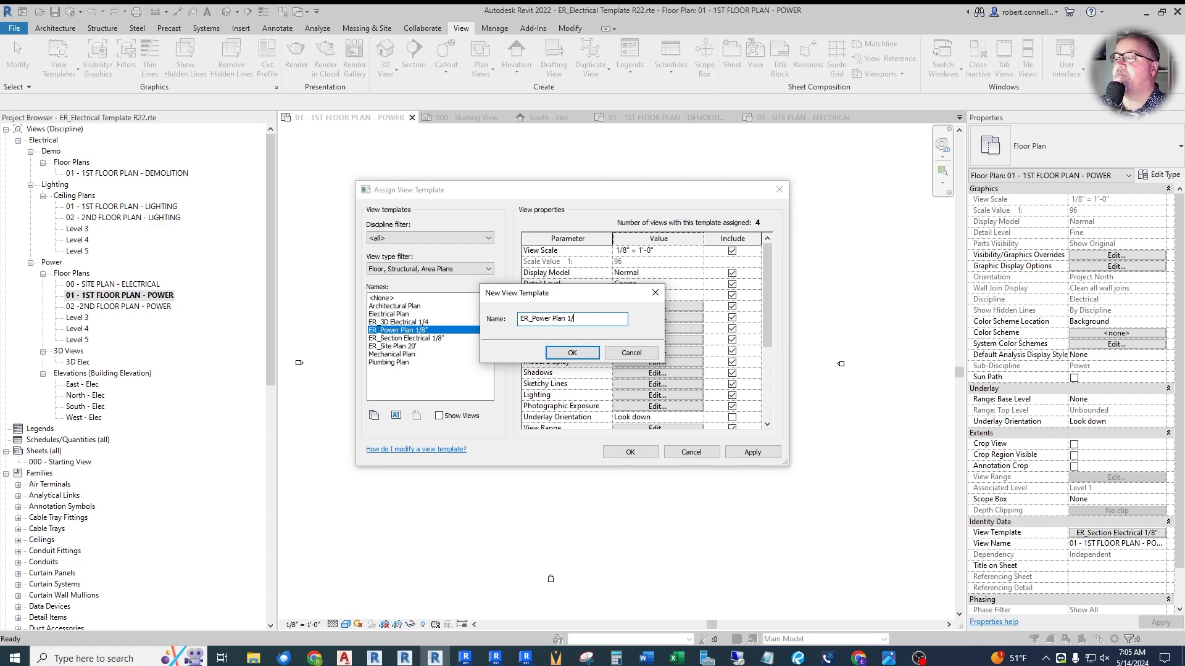
key("Return")
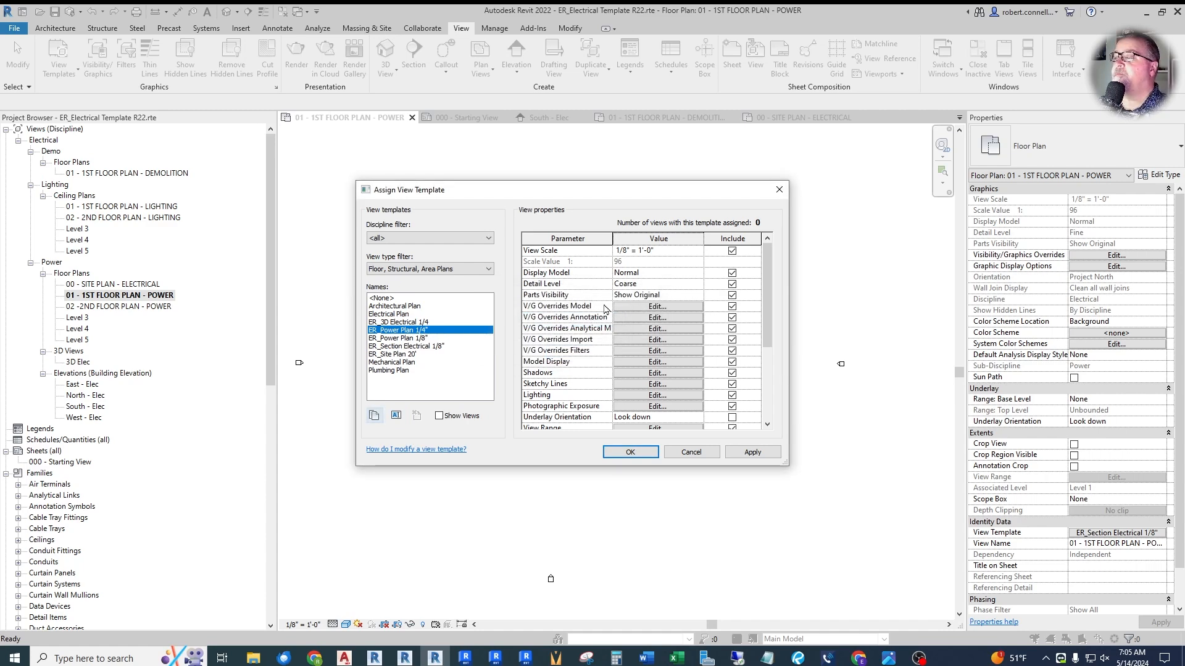
- Set the ER_Power Plan 1/4" template's view scale to 1/4" = 1'-0" and apply it to 01 - 1ST FLOOR PLAN - POWER
left_click(698, 251)
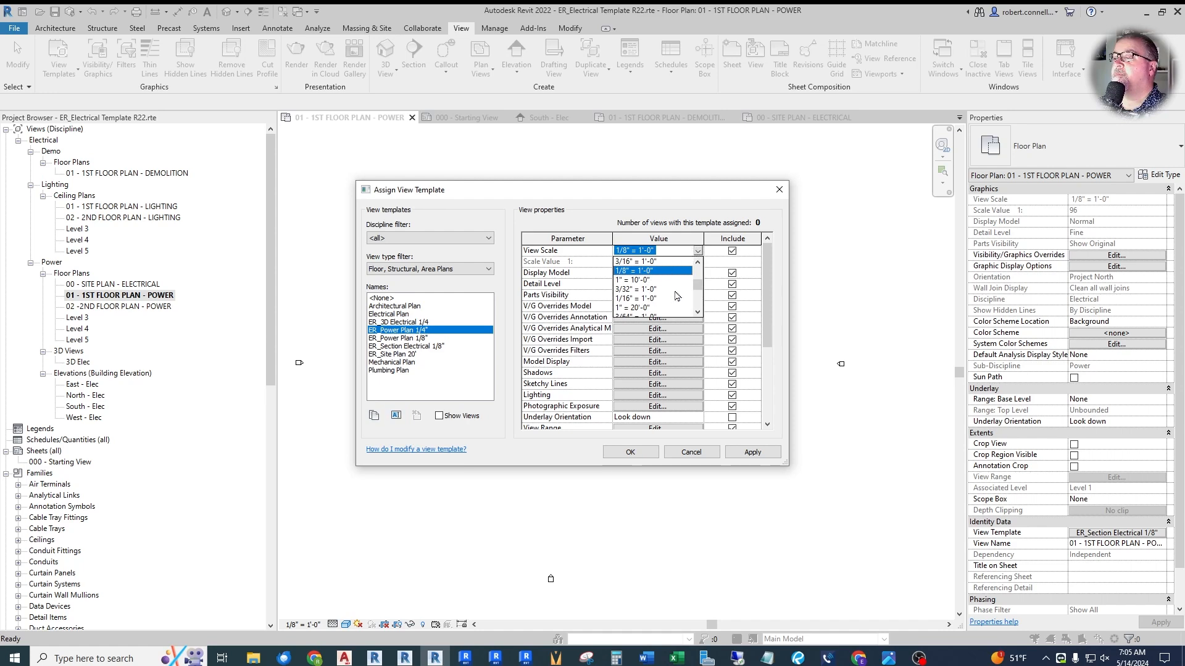
scroll(676, 294, "up", 1)
left_click(642, 284)
left_click(630, 450)
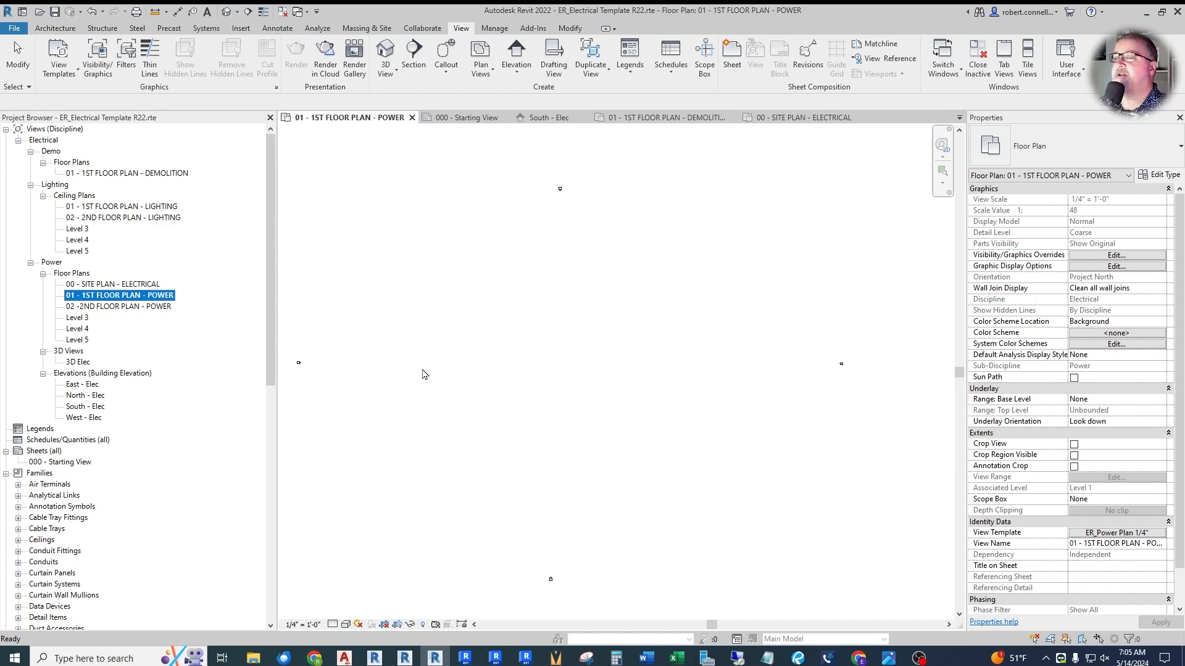
- Check the view template assigned to 01 - 1ST FLOOR PLAN - POWER and view 01 - 1ST FLOOR PLAN - LIGHTING
left_click(1115, 533)
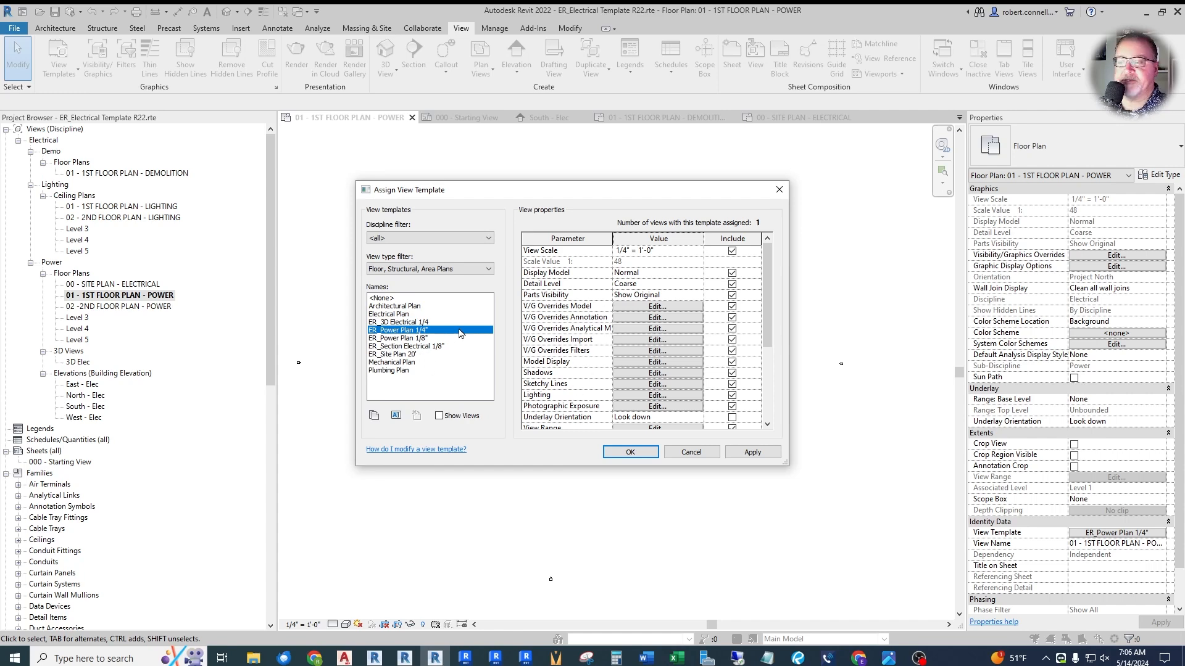
left_click(686, 453)
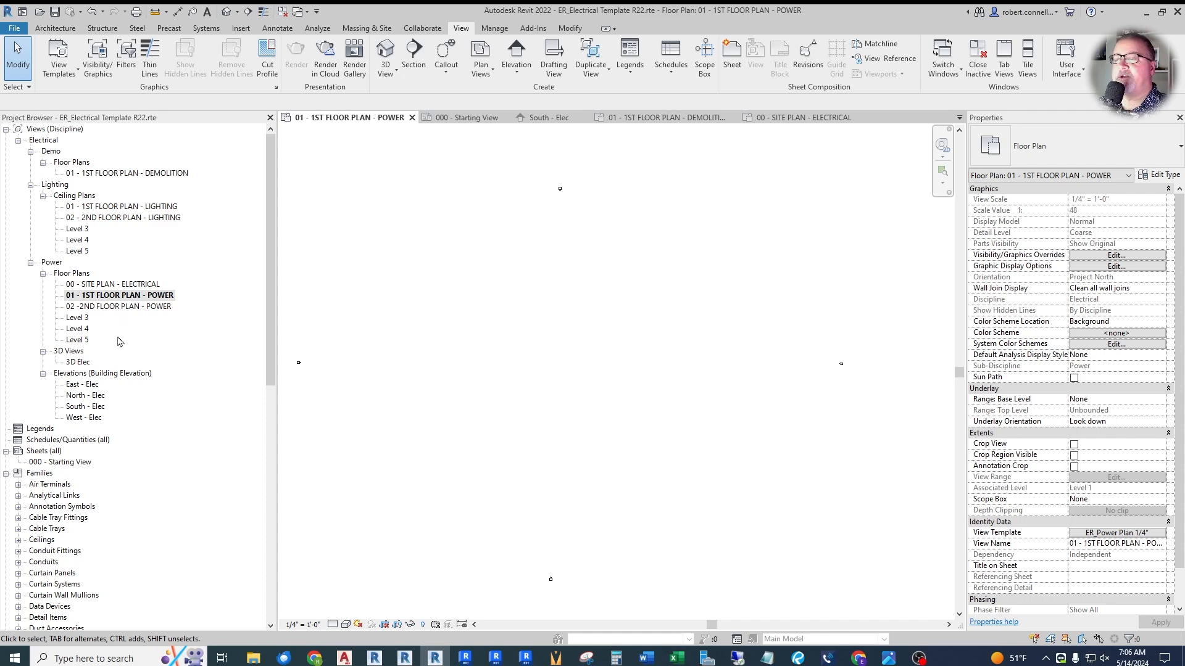
double_click(127, 208)
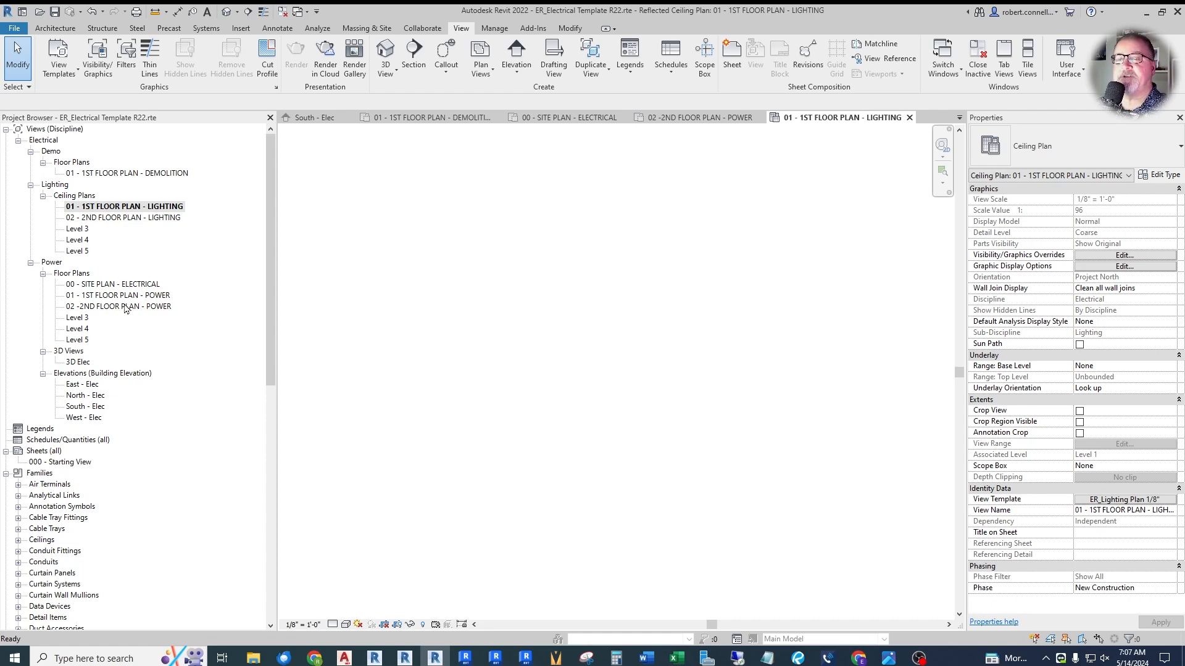
- Duplicate the 01 - 1ST FLOOR PLAN - POWER view and name the copy 101 - 1st floor plan power - COORD
double_click(115, 296)
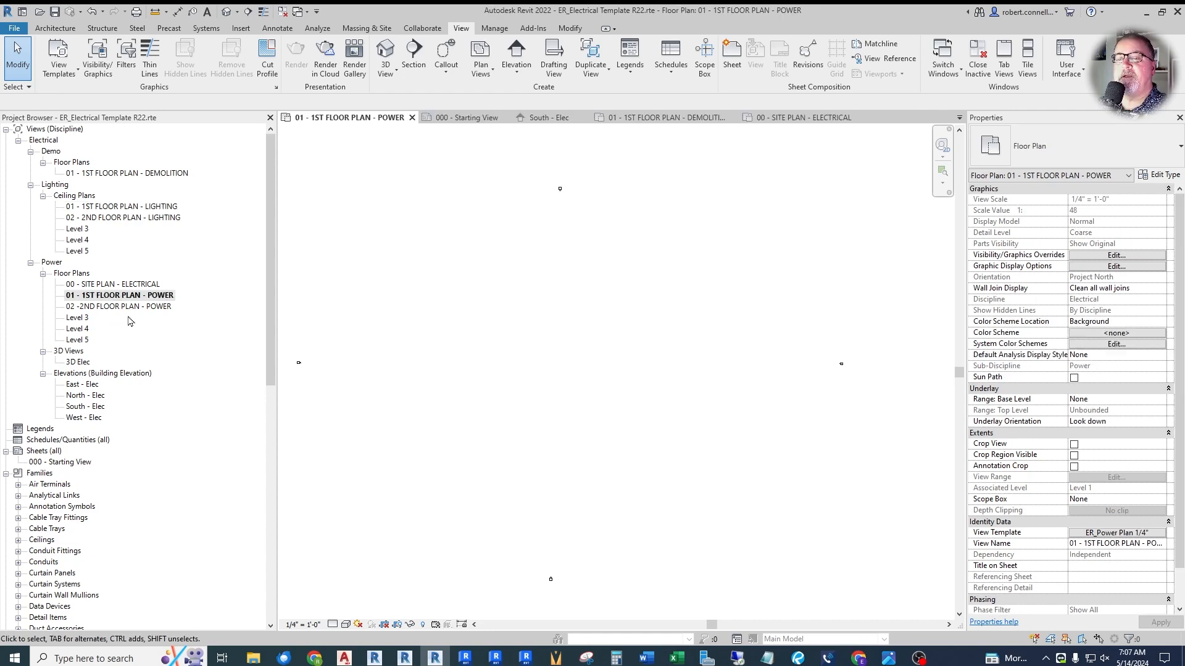
right_click(117, 298)
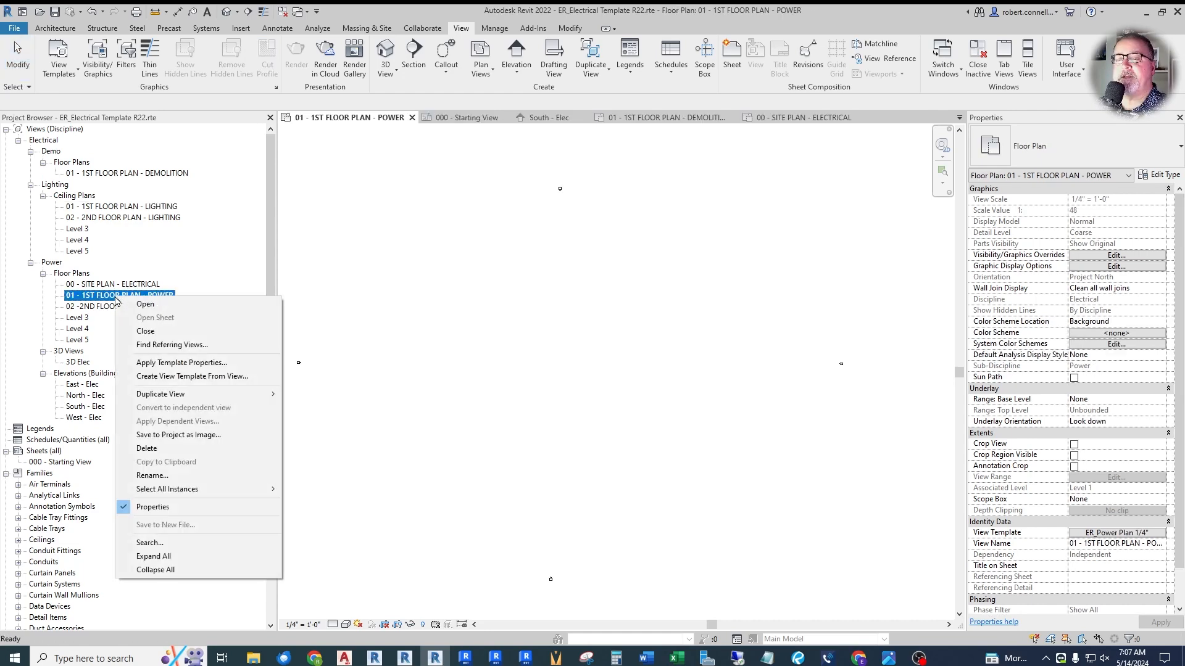
mouse_move(176, 395)
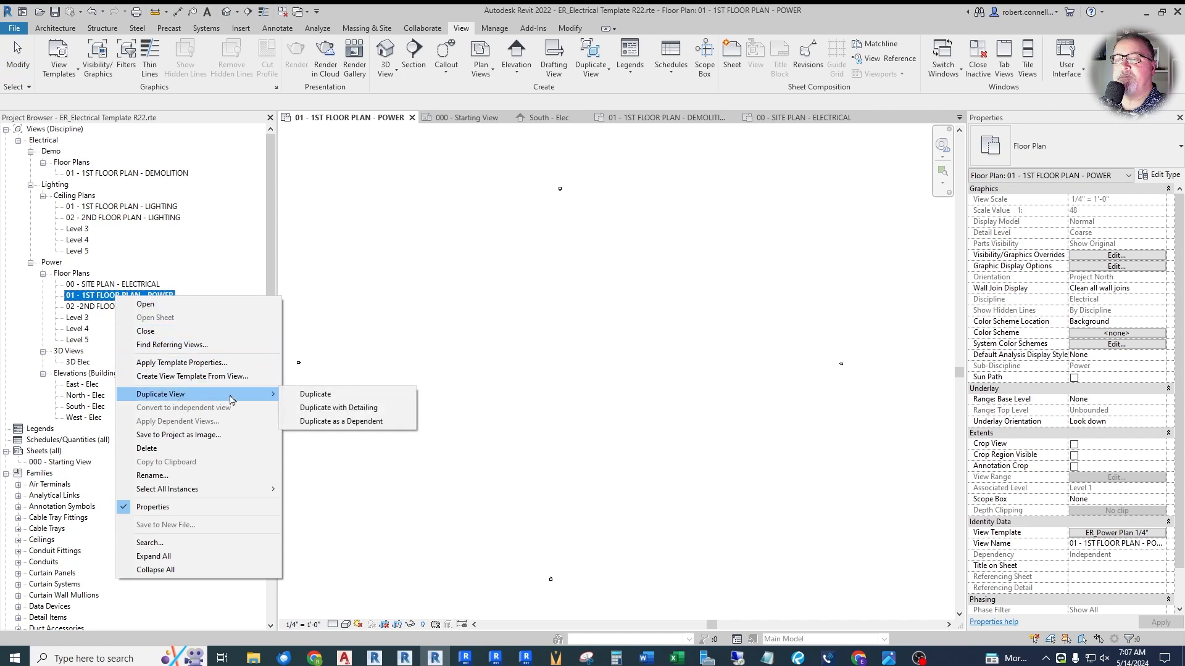
left_click(320, 400)
key("F2")
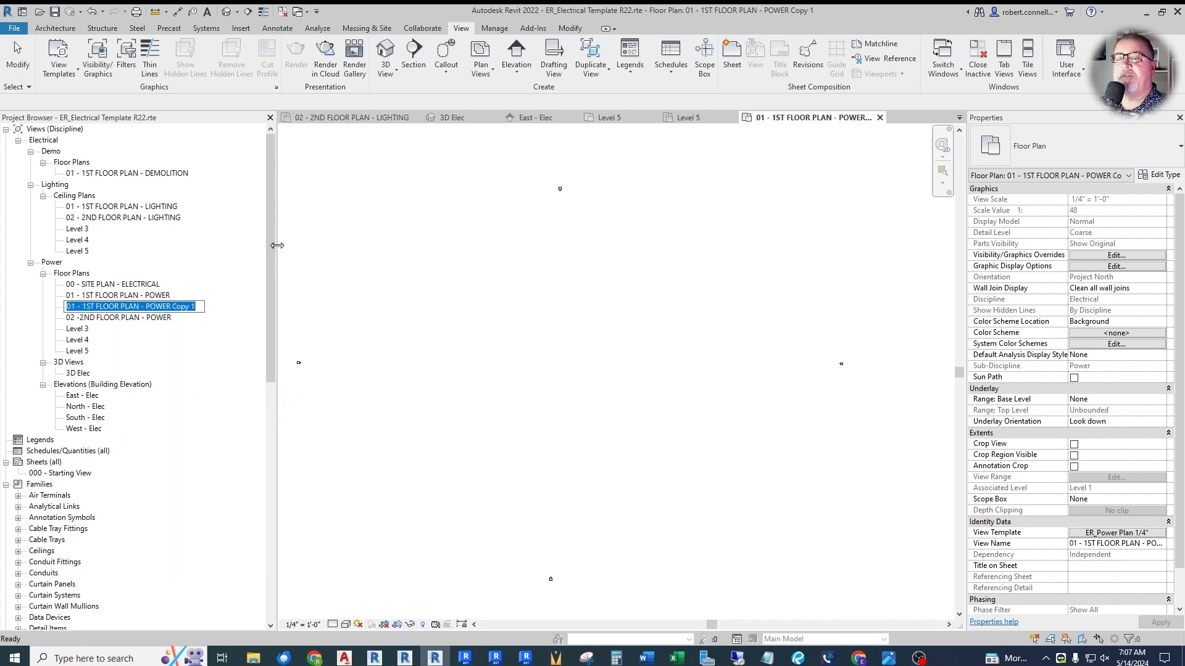
type("101 -")
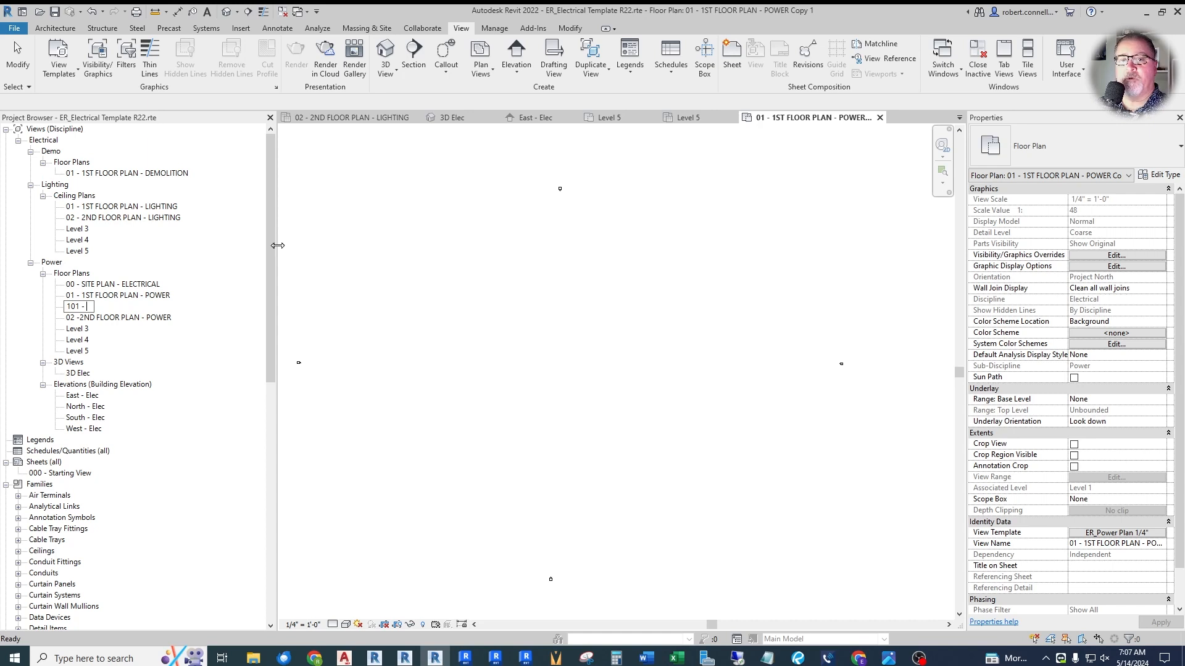
type("2s")
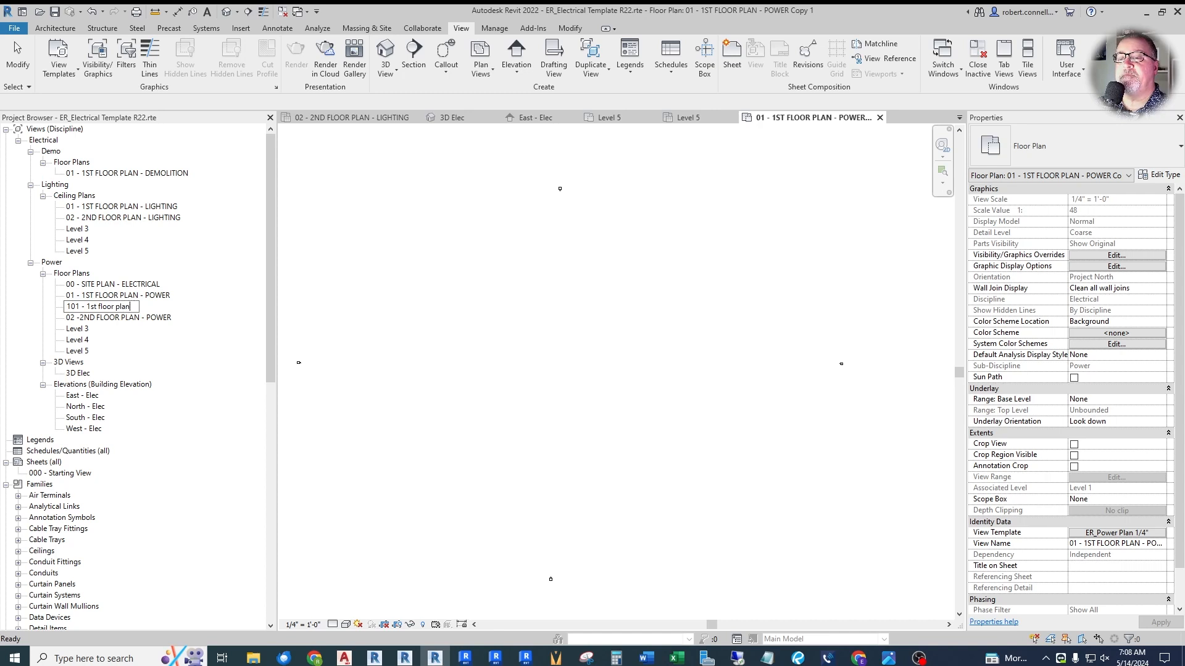
type("wer - C")
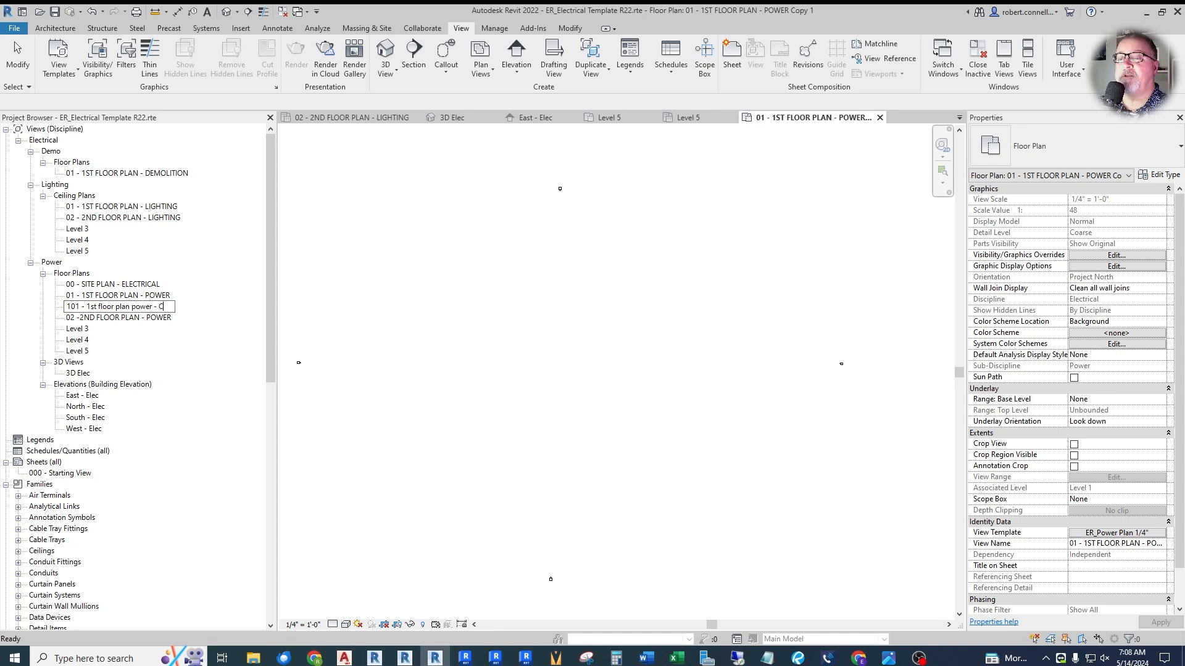
key("Return")
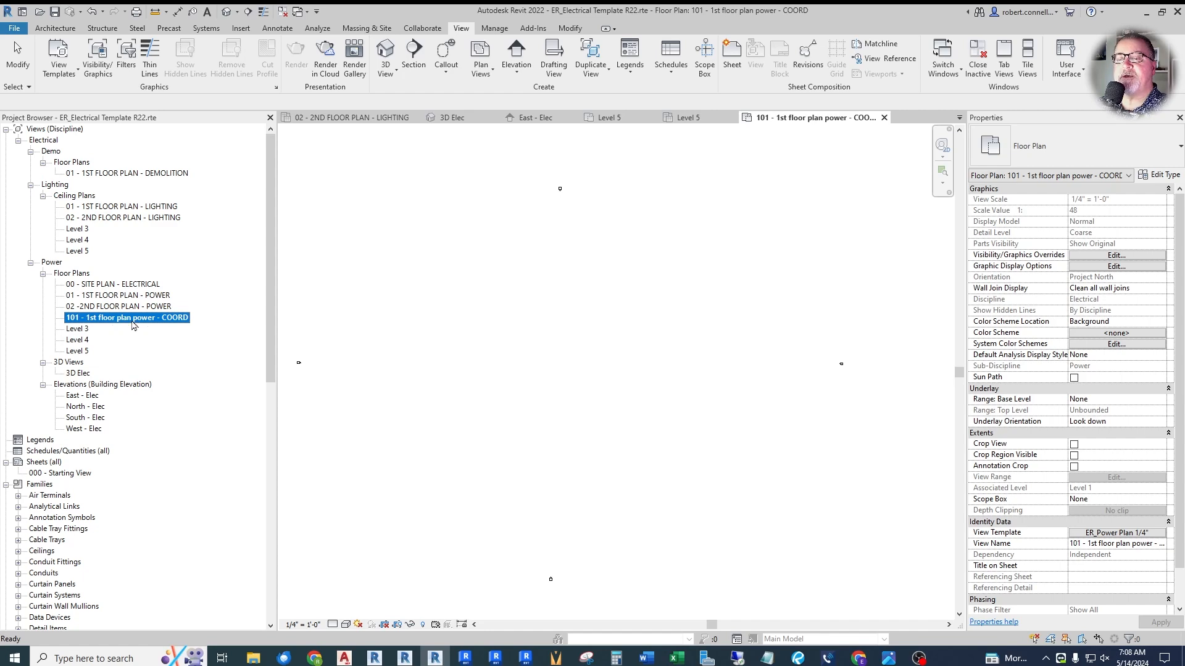
- From the COORD power plan's view template assignment, duplicate ER_Power Plan 1/4" as ER_Power Plan COORD 1/4"
left_click(1105, 534)
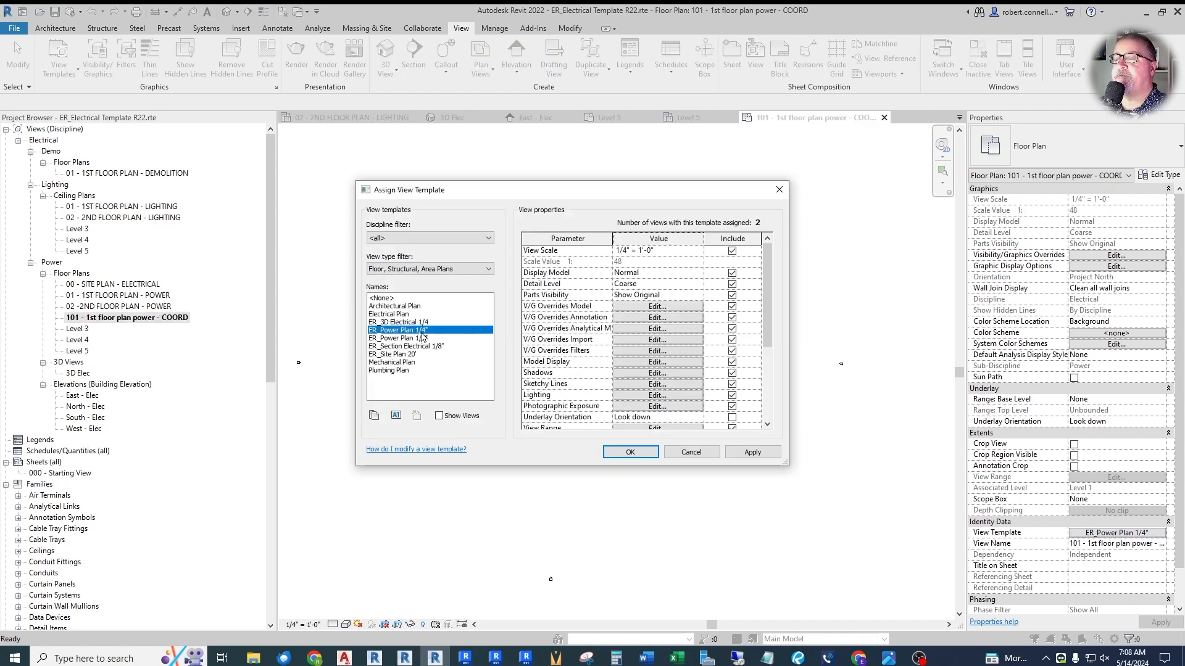
left_click(396, 415)
key("ctrl+c")
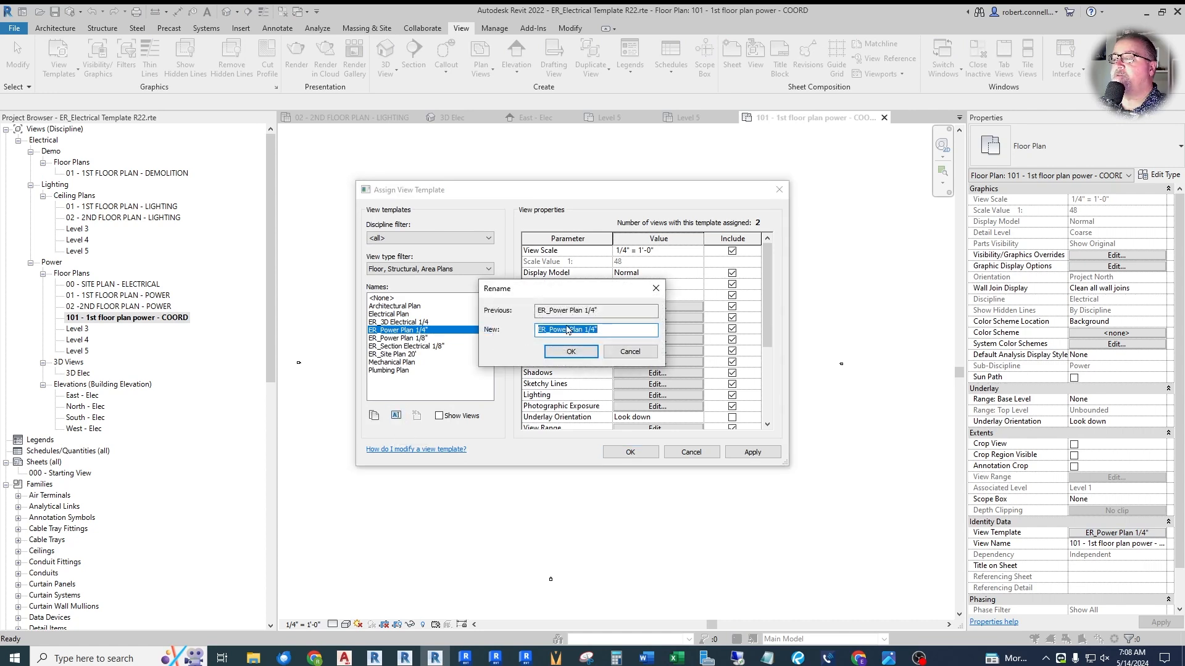
right_click(564, 333)
left_click(592, 371)
left_click(372, 418)
key("Escape")
left_click(374, 417)
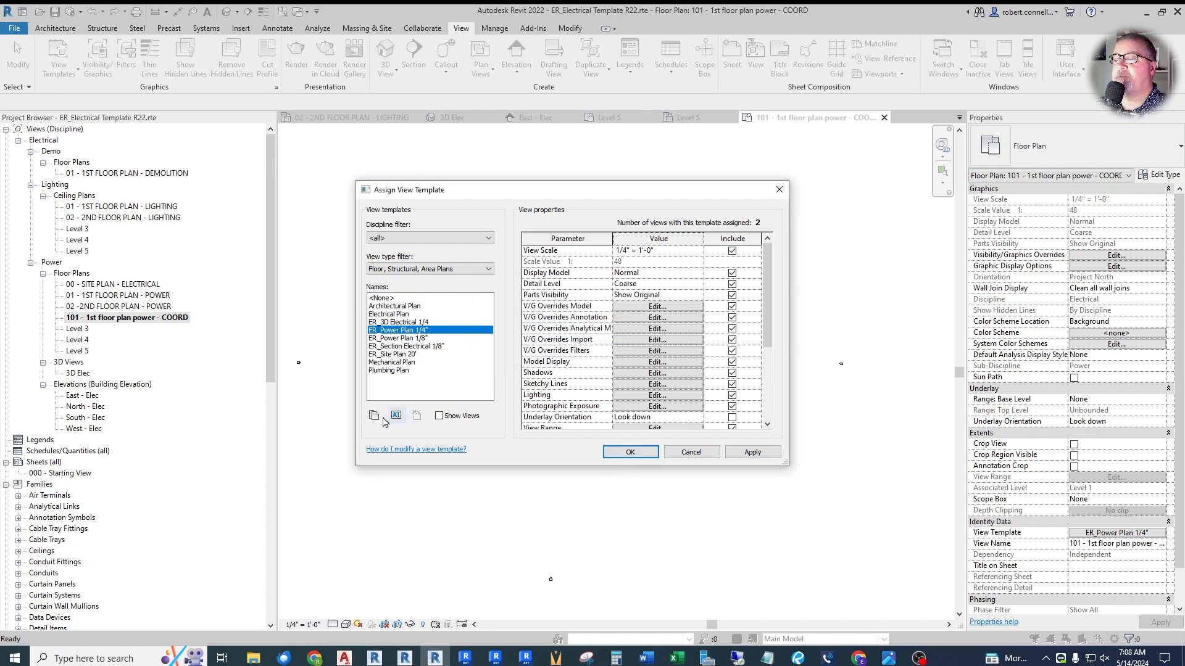
key("ctrl+v")
left_click(568, 319)
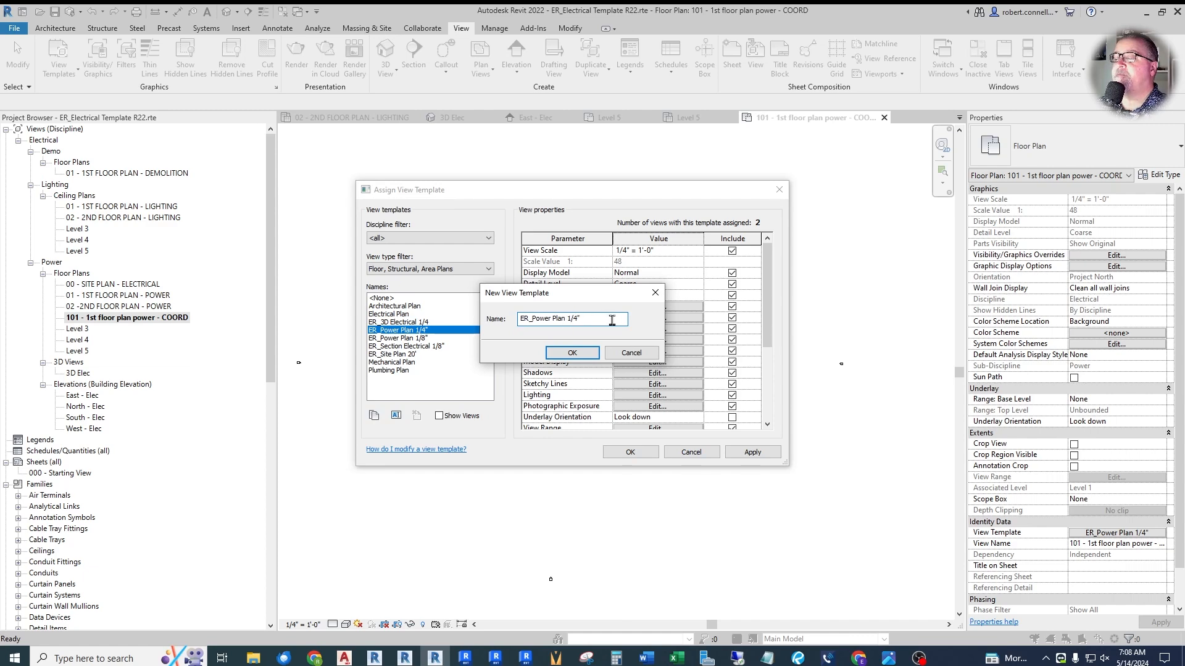
type("COORD")
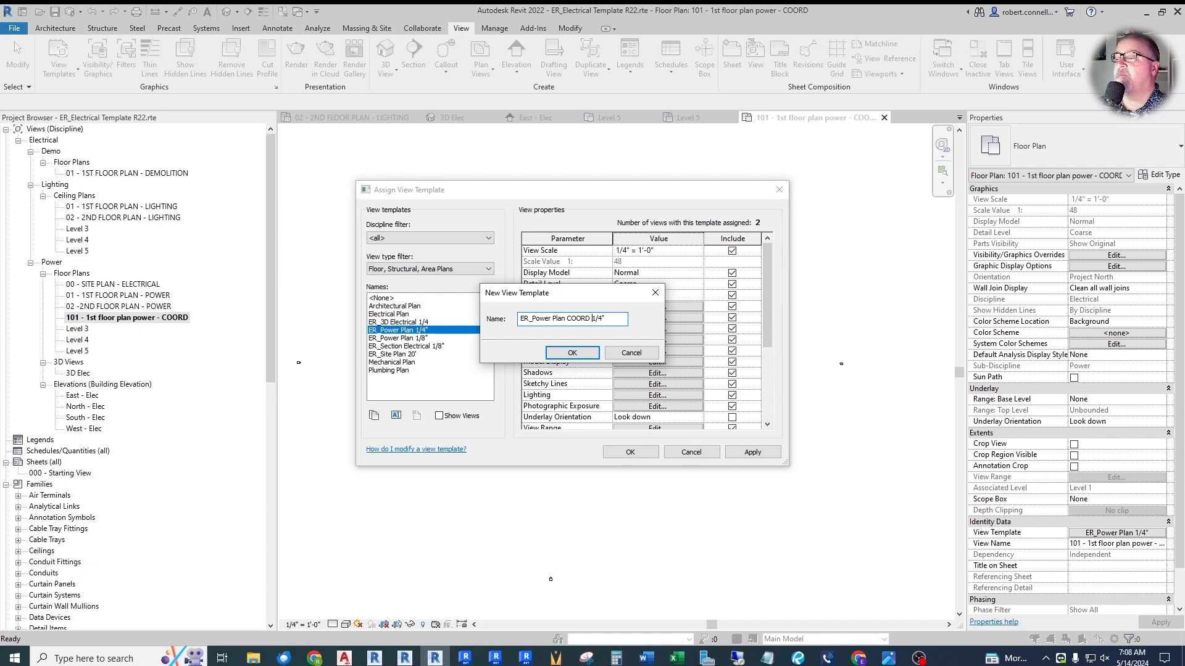
left_click(565, 356)
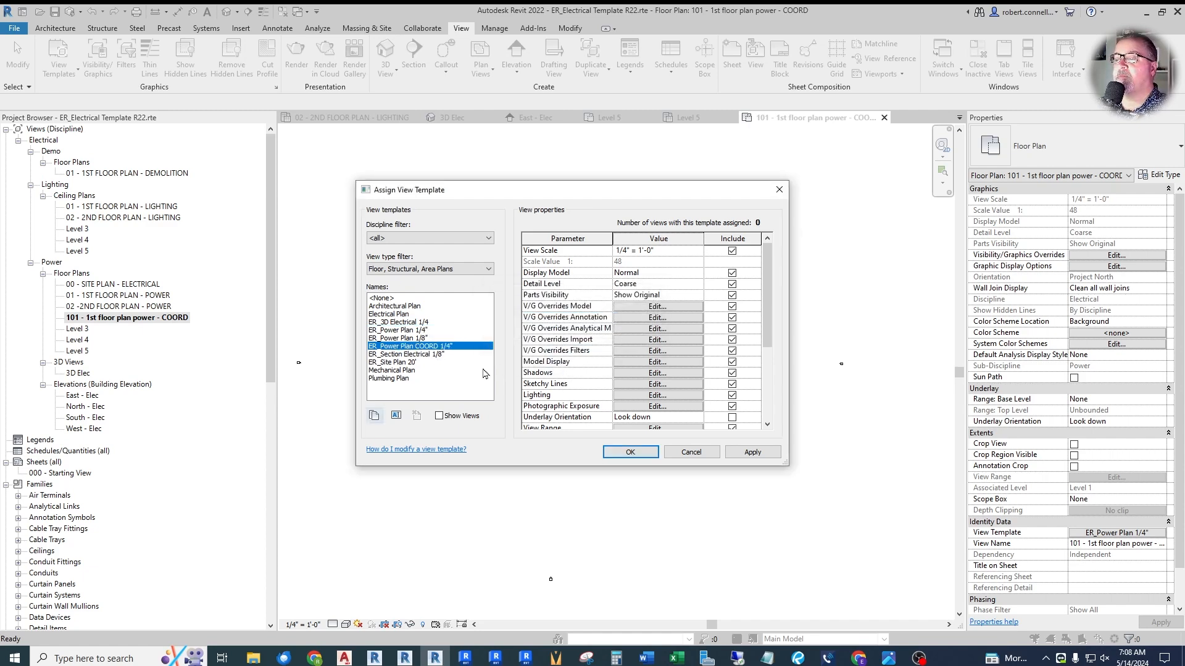
- Duplicate the ER_Power Plan 1/8" view template as ER_Power Plan COORD 1/8"
left_click(420, 339)
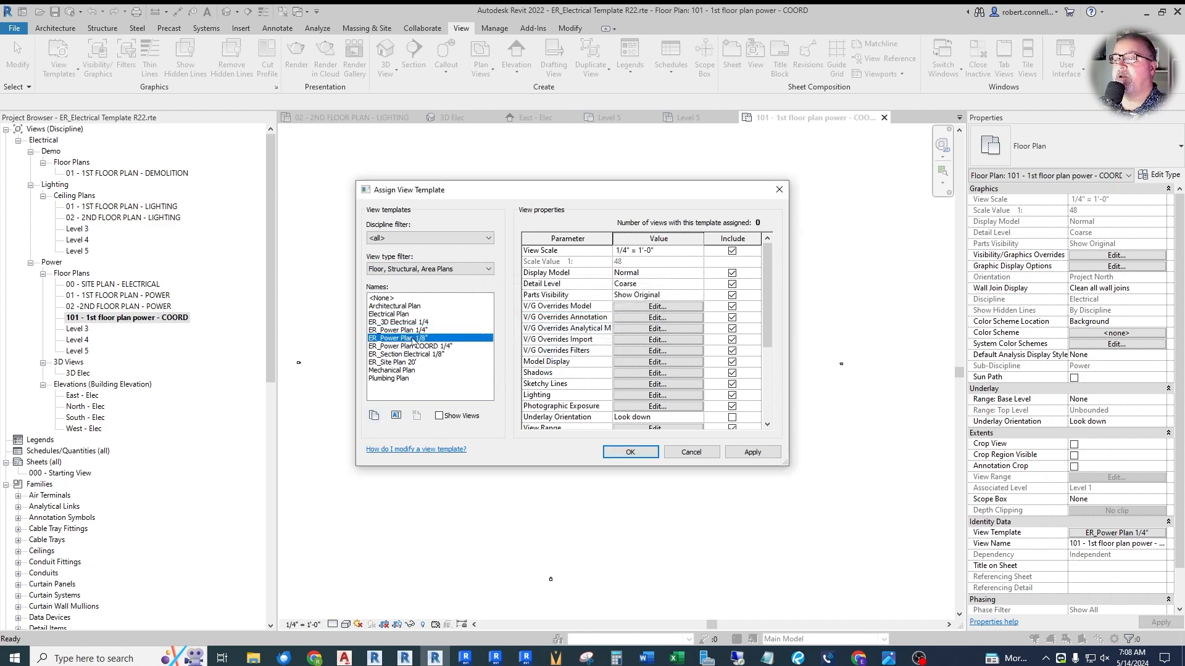
left_click(396, 415)
key("ctrl+c")
right_click(559, 328)
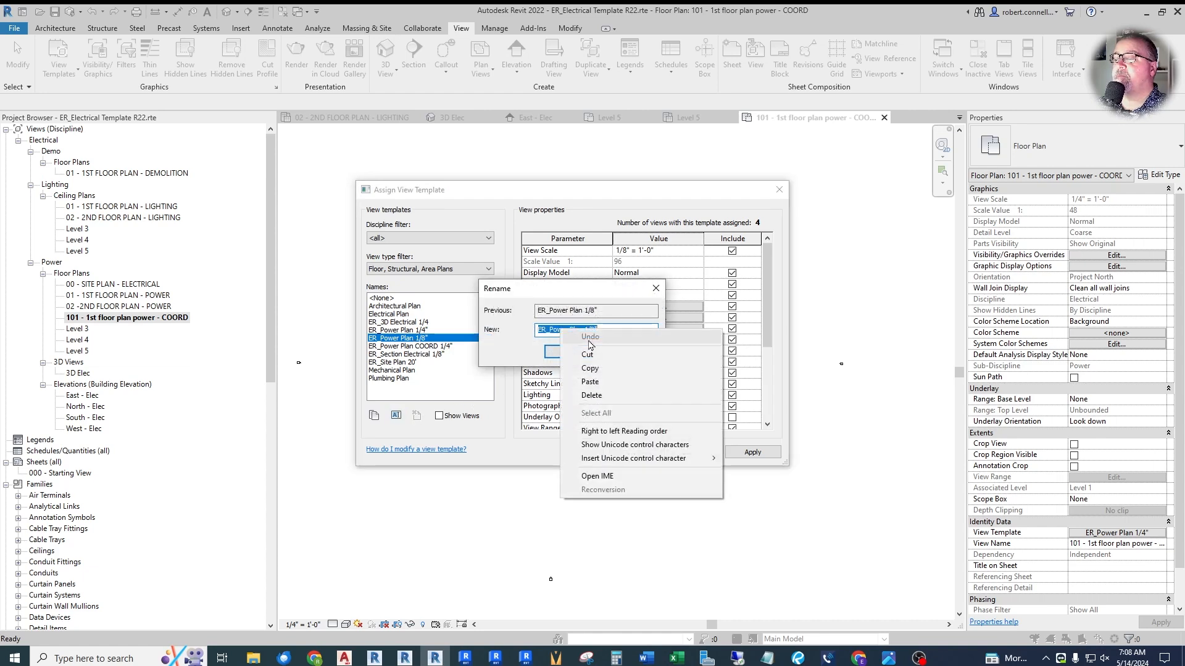
left_click(607, 363)
left_click(612, 357)
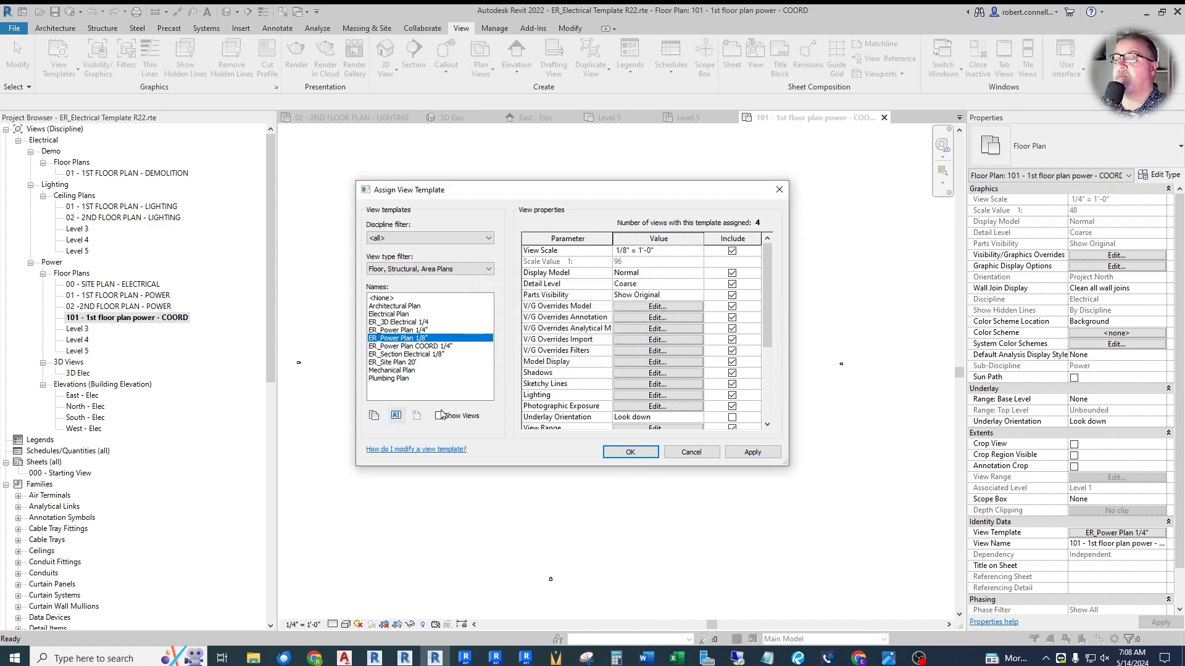
left_click(374, 415)
key("ctrl+v")
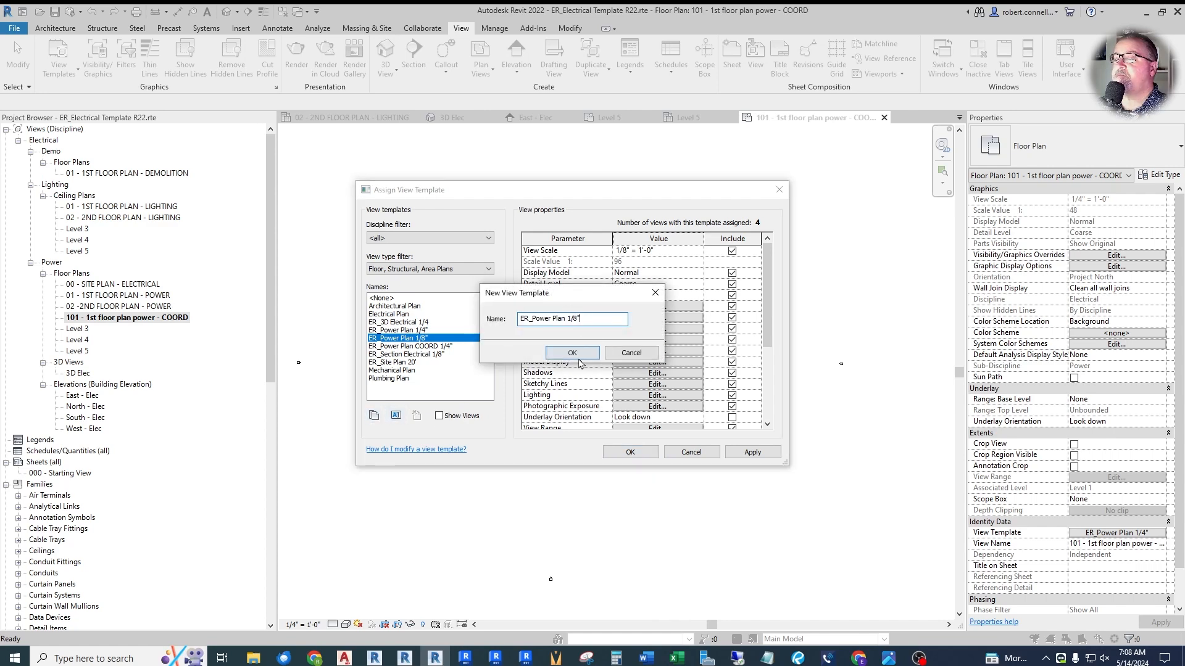
left_click(566, 320)
type("COORD")
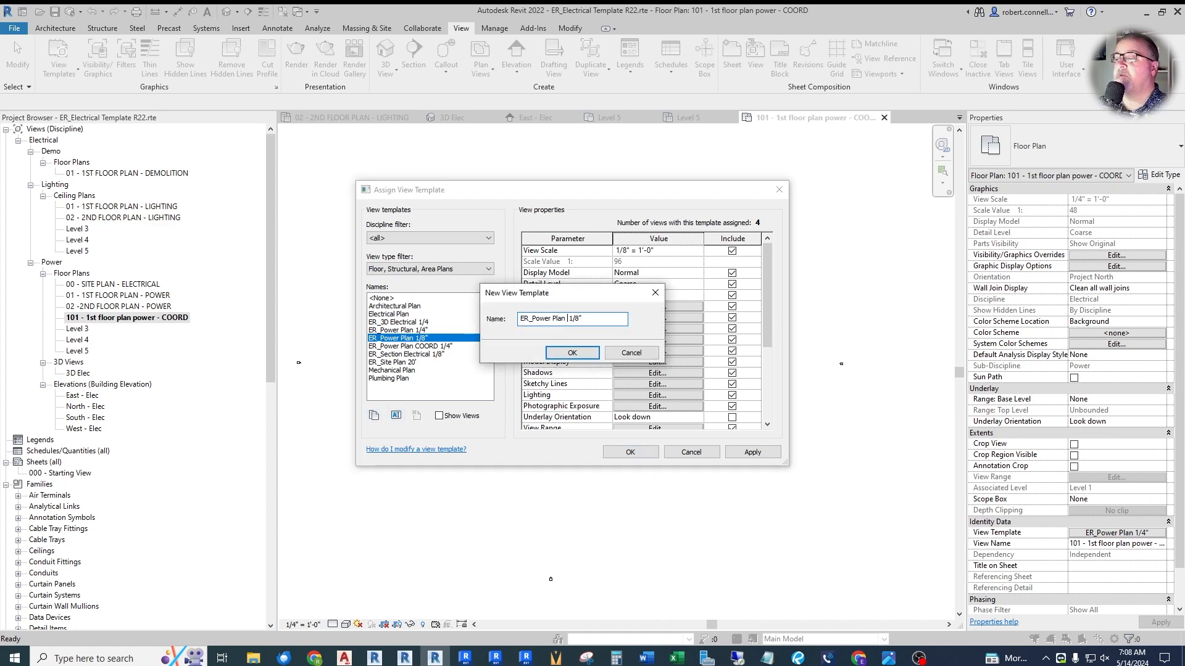
left_click(563, 355)
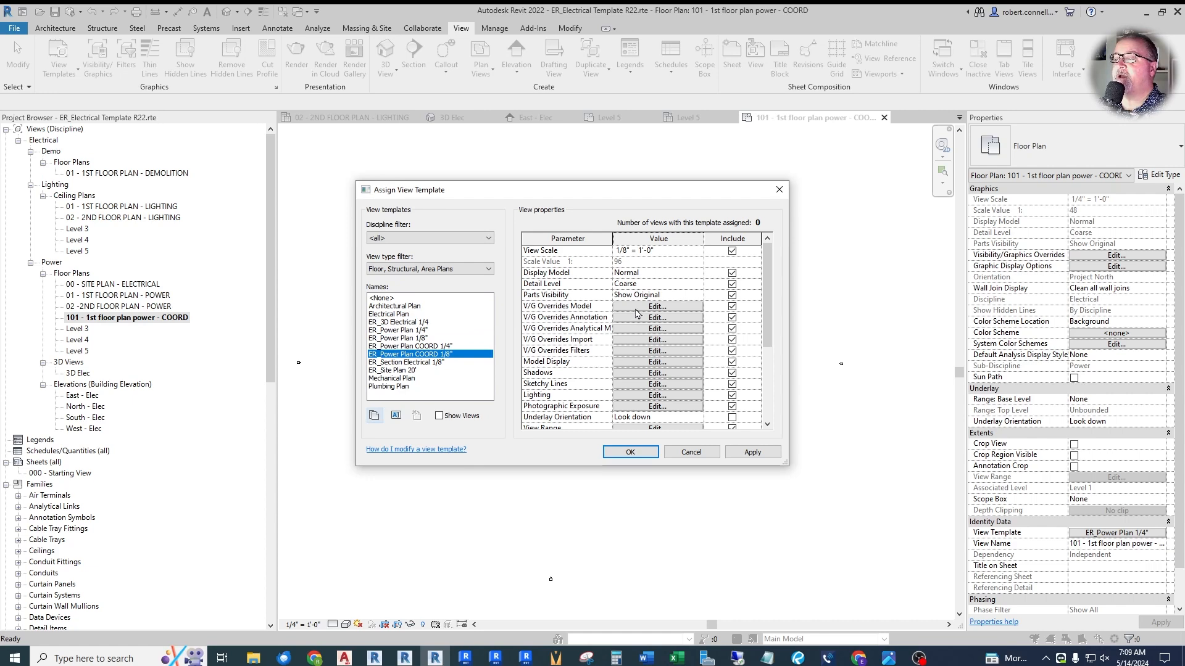
- In the ER_Power Plan COORD 1/8" model overrides, turn on Ducts, Duct Accessories, Fittings, Insulations, Linings and Placeholders, plus Flex Ducts and Flex Pipes
left_click(656, 306)
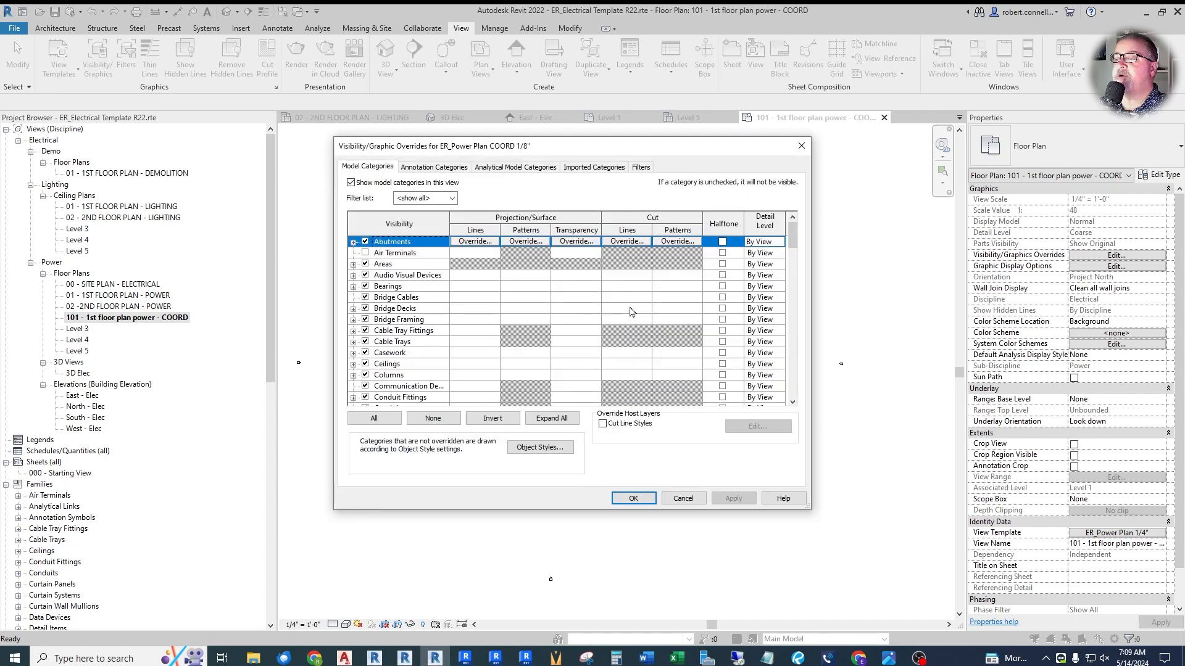
scroll(453, 316, "down", 5)
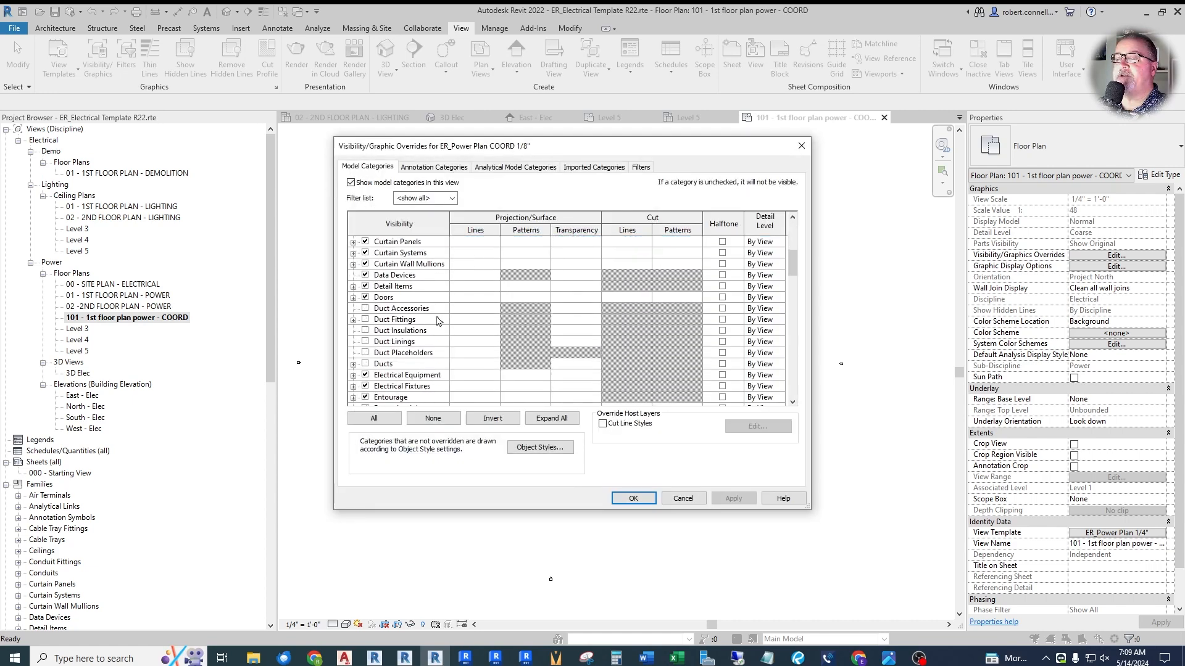
left_click(368, 311)
left_click(364, 319)
left_click(364, 330)
left_click(365, 341)
left_click(364, 353)
left_click(365, 364)
scroll(449, 339, "down", 4)
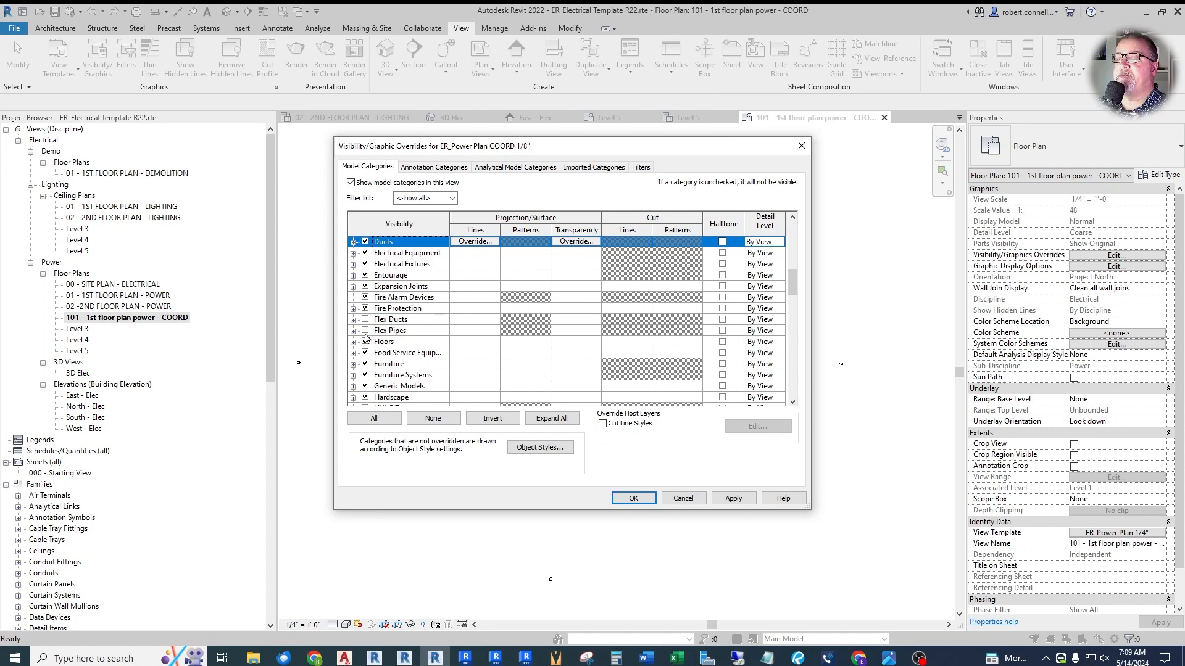
left_click(365, 330)
left_click(365, 319)
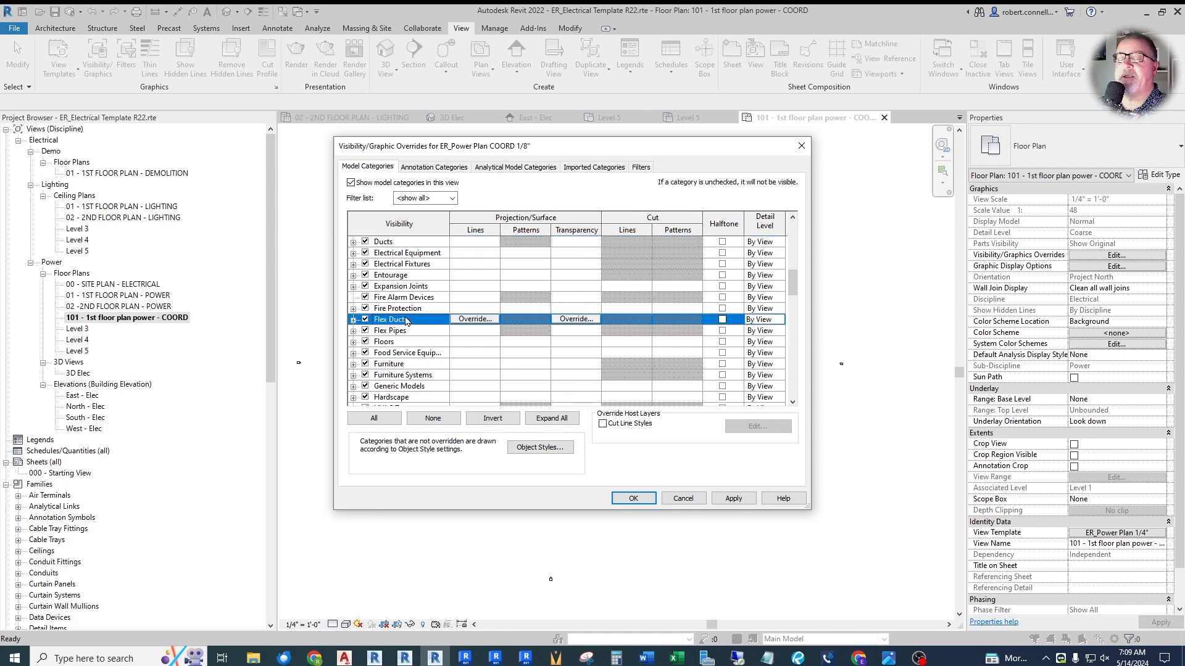
- Turn on the Lighting Devices, Lighting Fixtures, Mass and Mechanical Equipment model categories for the ER_Power Plan COORD 1/8" template
scroll(401, 303, "down", 2)
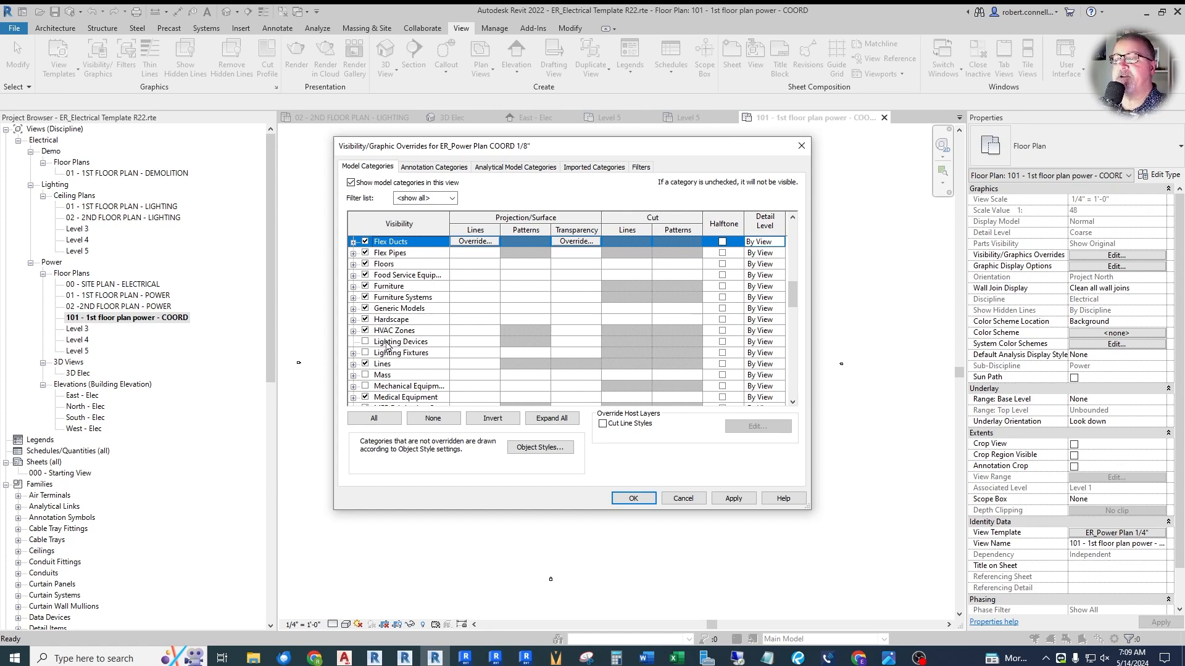
left_click(365, 341)
left_click(365, 353)
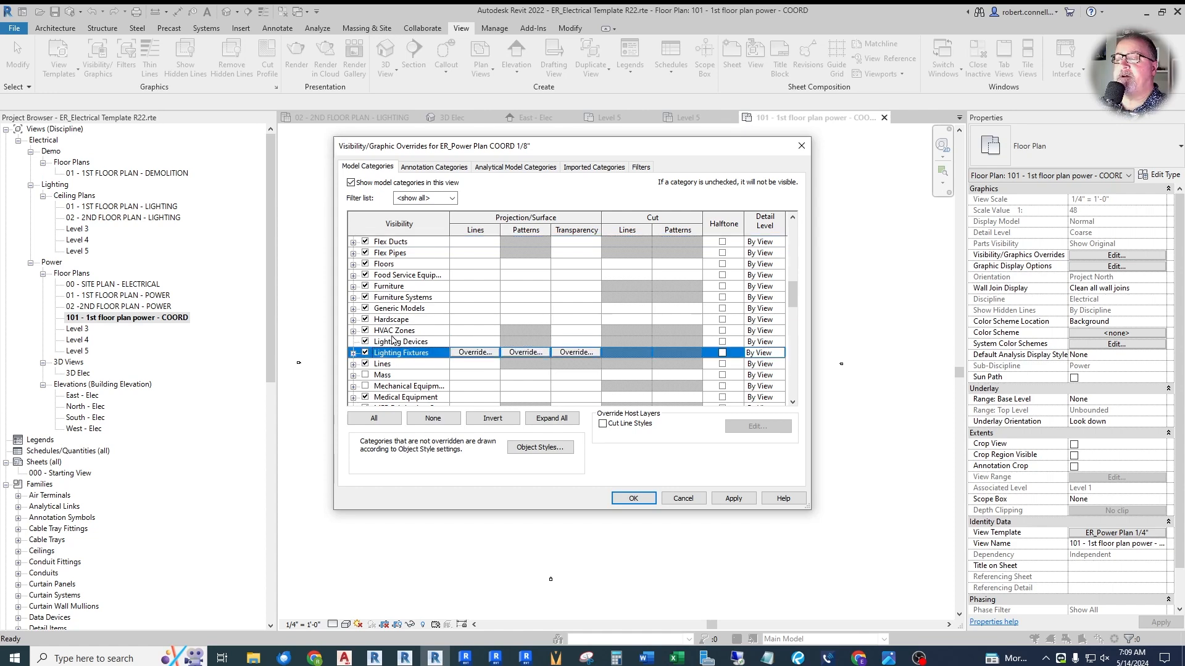
scroll(395, 343, "down", 1)
left_click(365, 342)
left_click(364, 353)
scroll(392, 364, "down", 3)
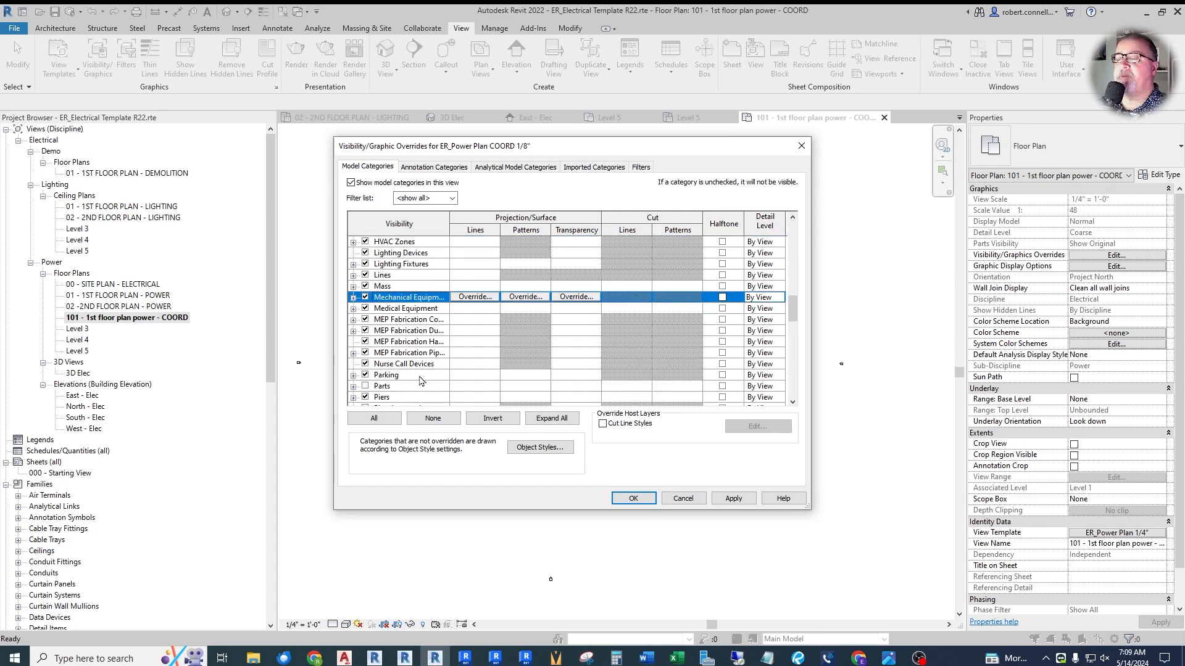
- Turn on Pipe Accessories, Pipe Fittings, Pipe Insulations, Pipe Placeholders, Pipes and Rooms in the ER_Power Plan COORD 1/8" template
scroll(402, 350, "down", 1)
left_click(365, 342)
left_click(365, 352)
left_click(365, 363)
left_click(365, 374)
left_click(365, 386)
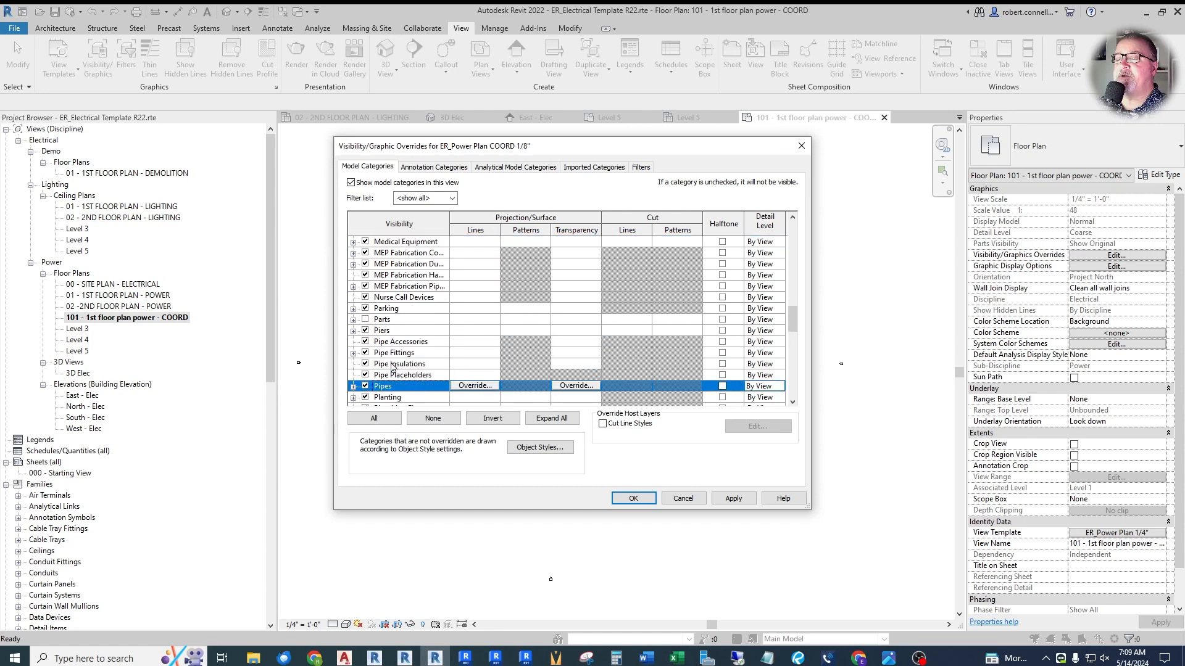
scroll(407, 364, "down", 3)
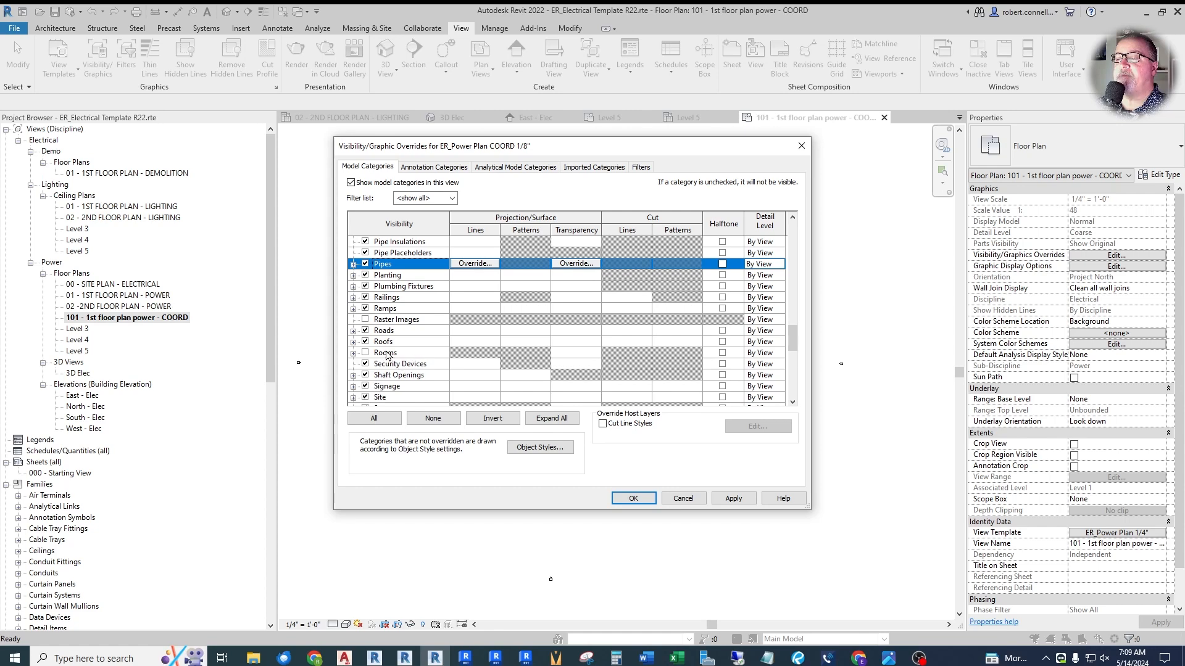
left_click(389, 353)
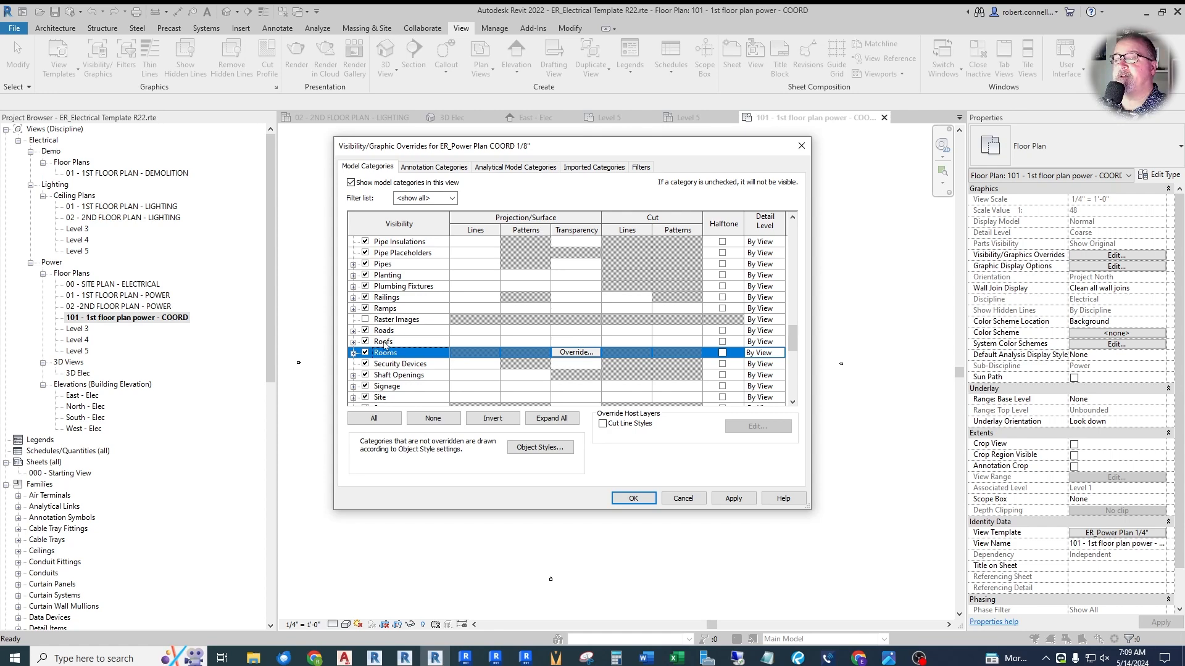
- Turn on Raster Images and Sprinklers in the ER_Power Plan COORD 1/8" model overrides, review the annotation categories and accept the overrides
left_click(366, 319)
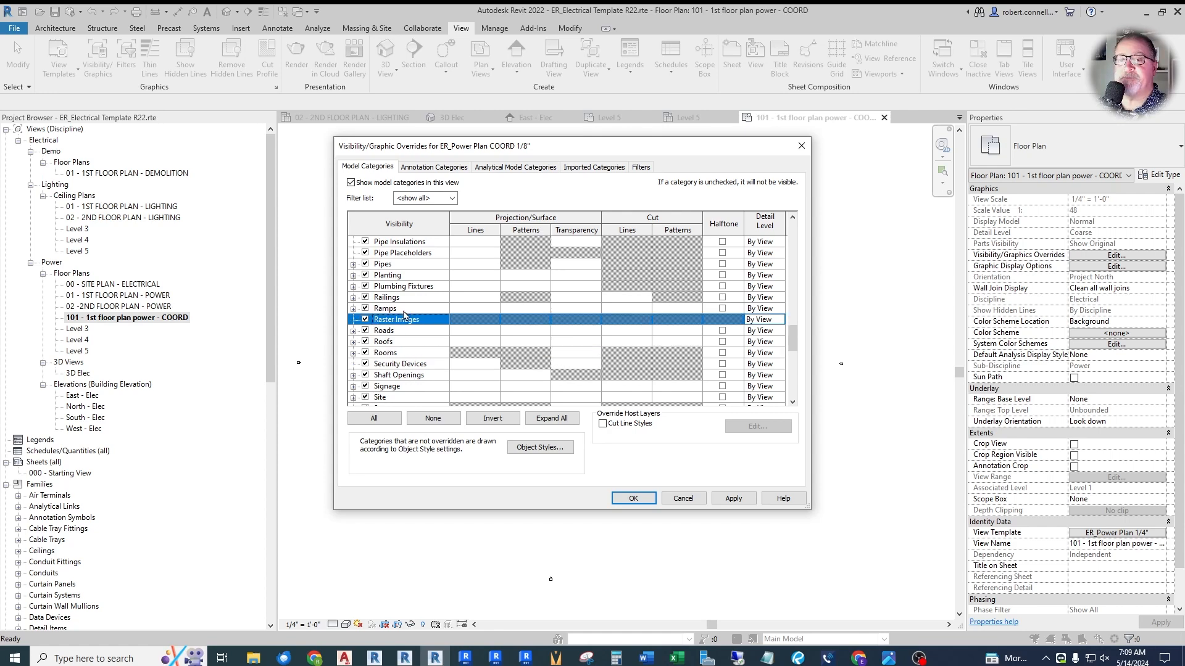
scroll(404, 316, "down", 3)
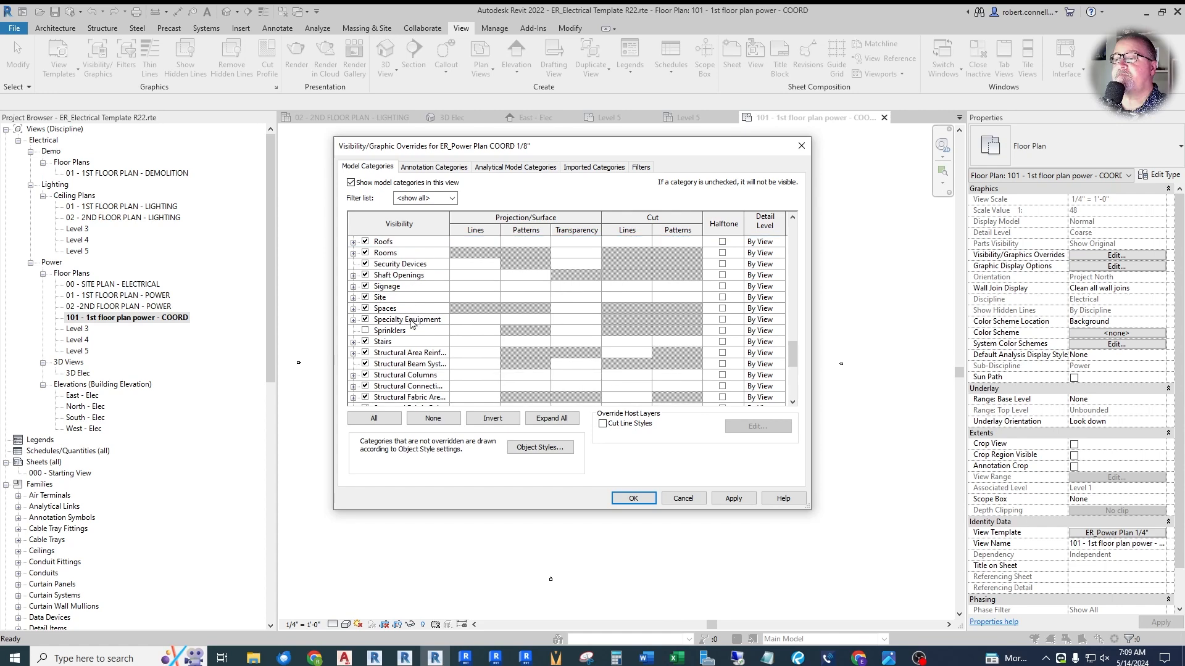
scroll(412, 323, "down", 1)
left_click(365, 308)
scroll(407, 328, "down", 3)
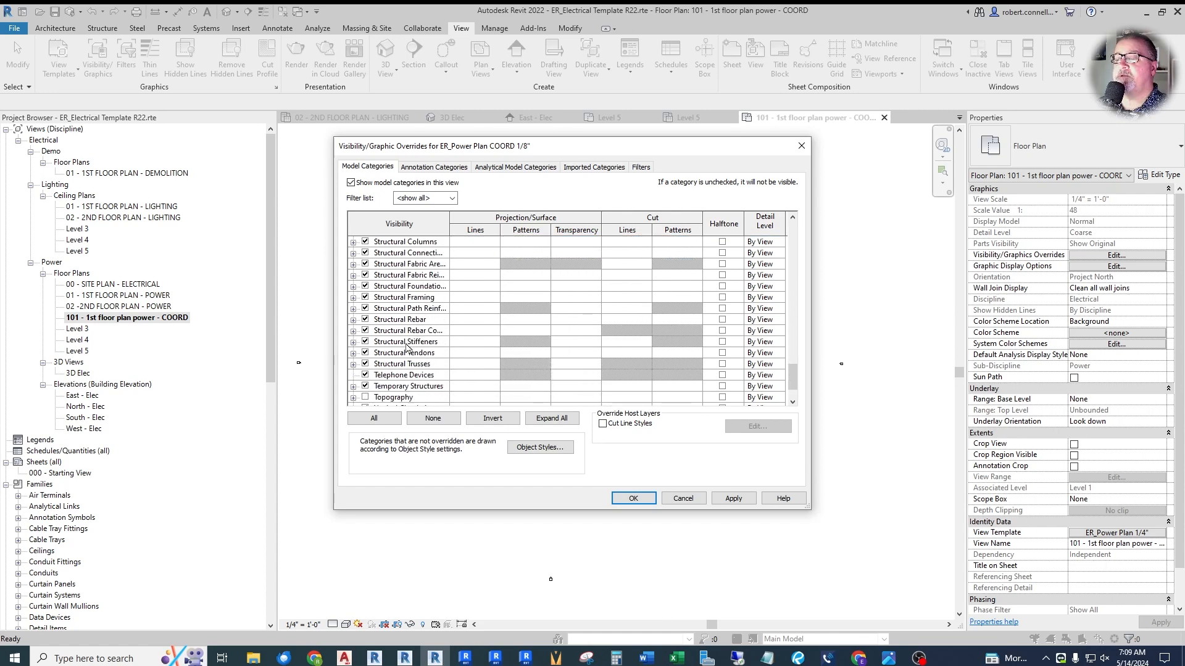
scroll(406, 347, "down", 2)
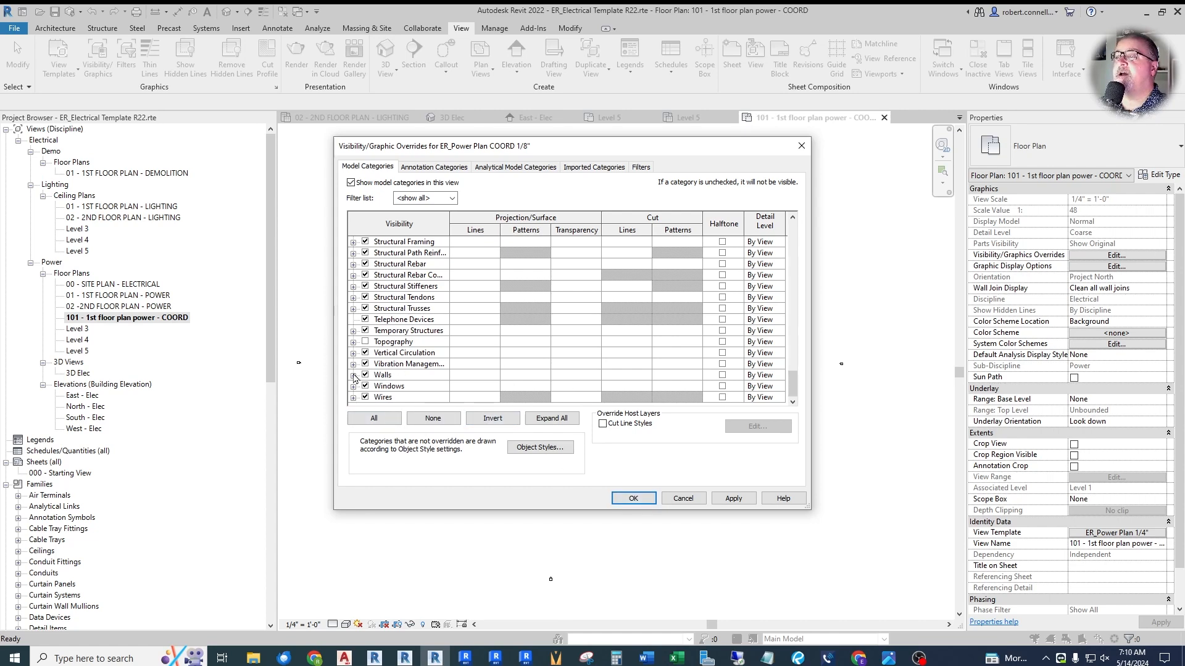
left_click(434, 167)
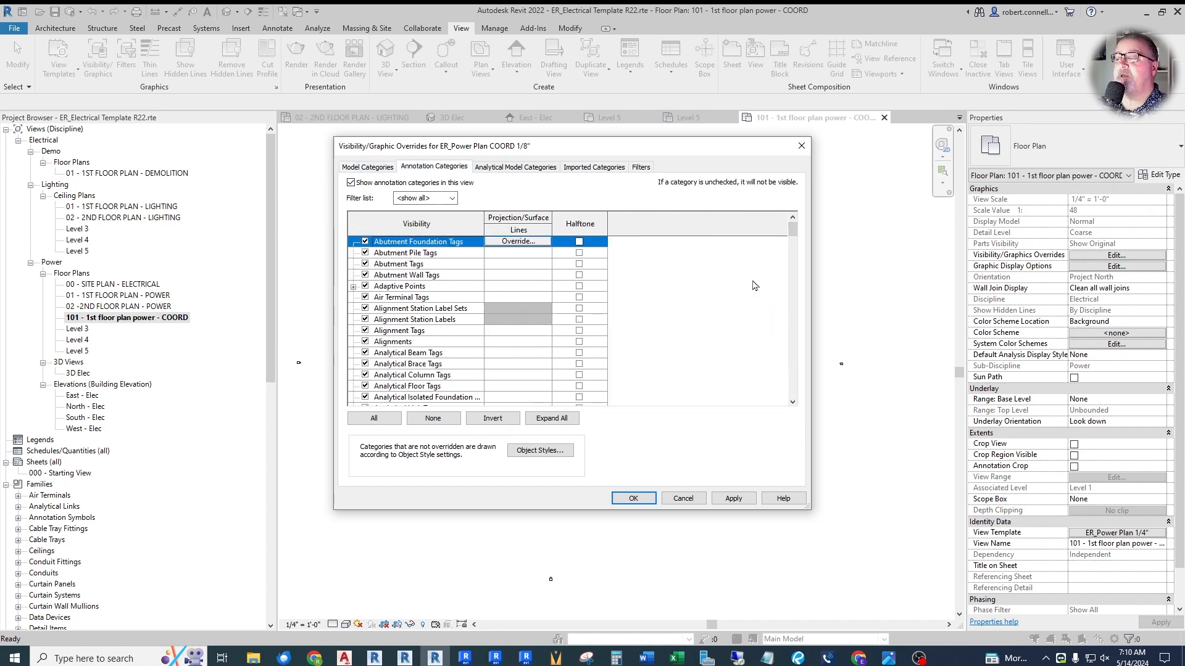
left_click_drag(793, 231, 801, 363)
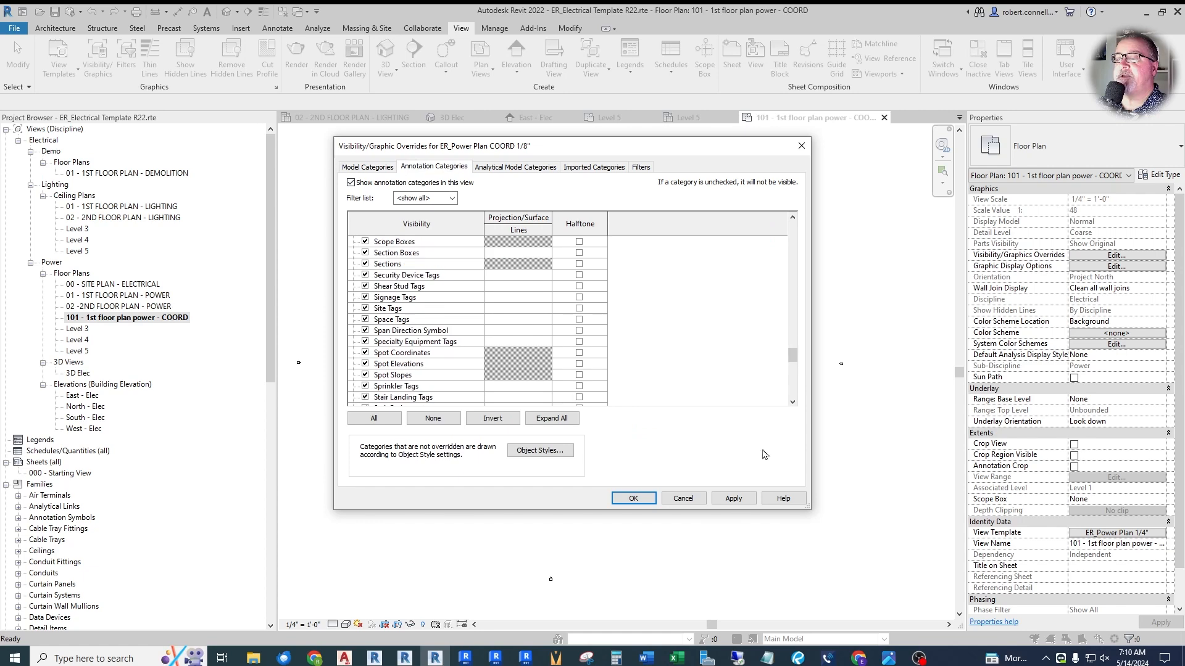
left_click(635, 501)
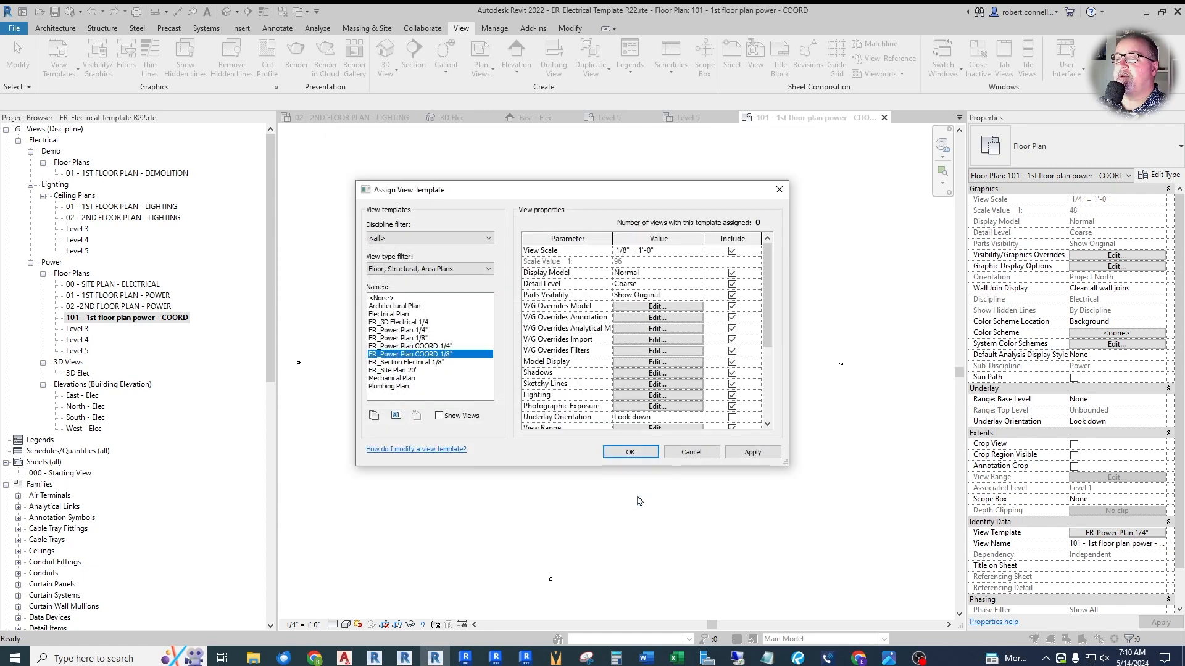
- Turn on the Rooms category in the model overrides of the ER_Power Plan 1/8" view template
left_click(439, 346)
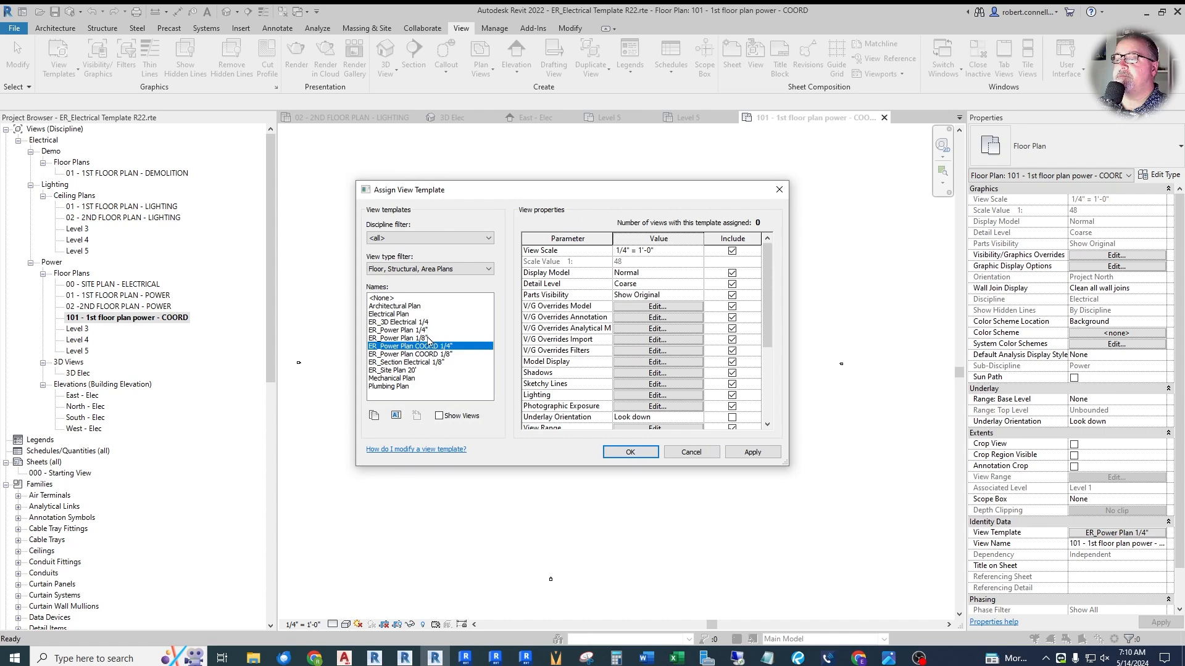
left_click(419, 338)
left_click(630, 309)
left_click_drag(793, 237, 794, 346)
left_click(365, 308)
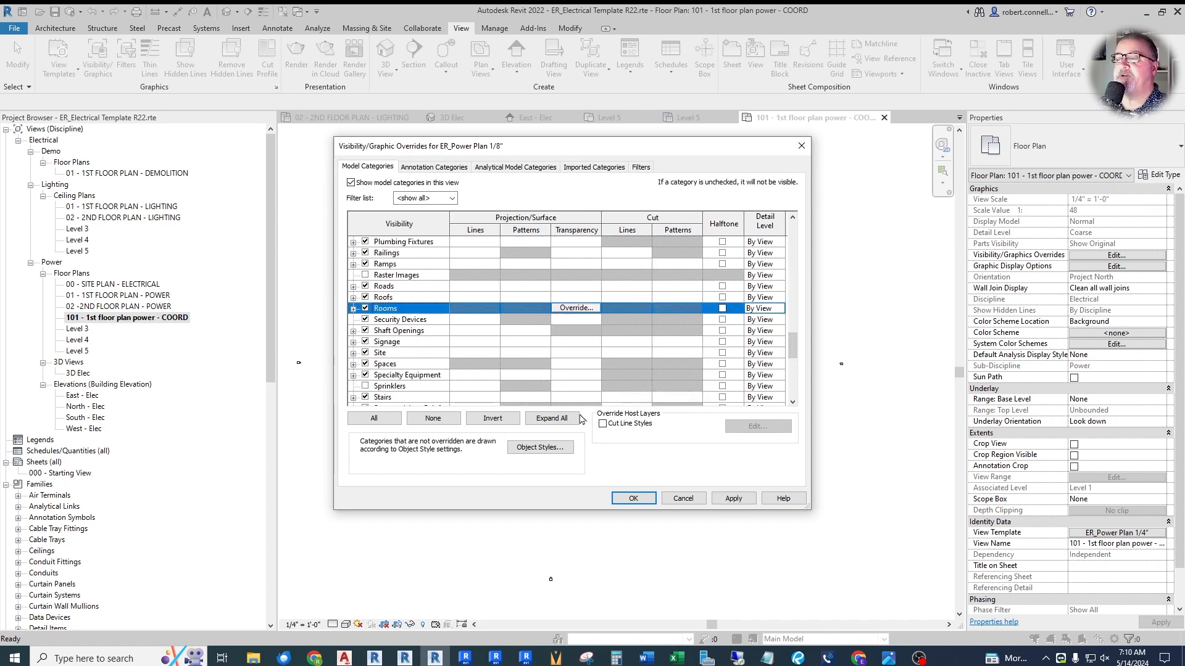
left_click(633, 498)
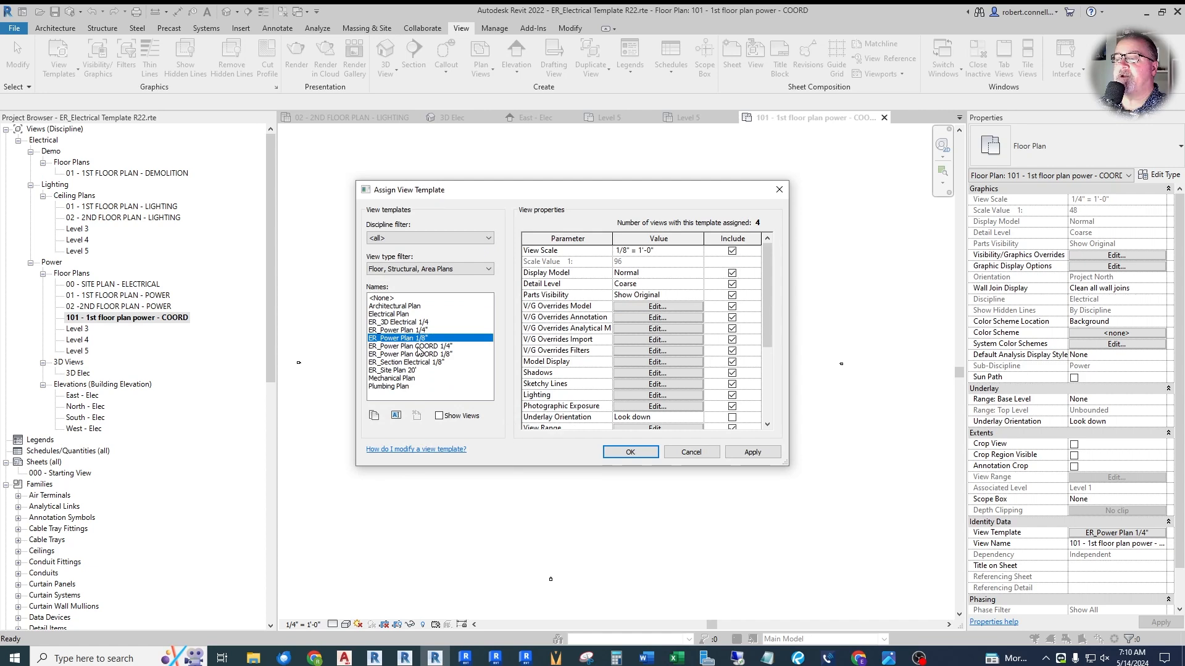
- Turn on the Rooms category in the model overrides of the ER_Power Plan 1/4" view template
left_click(406, 330)
left_click(648, 308)
left_click_drag(794, 242, 795, 312)
scroll(795, 315, "down", 6)
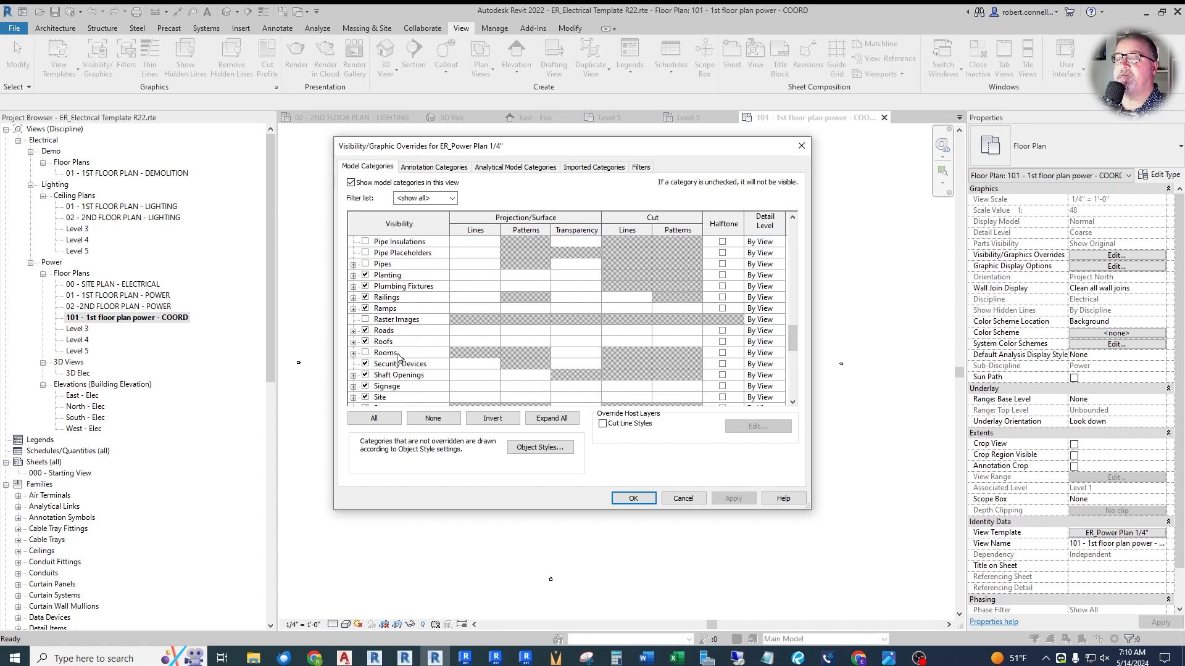
left_click(365, 353)
left_click(633, 501)
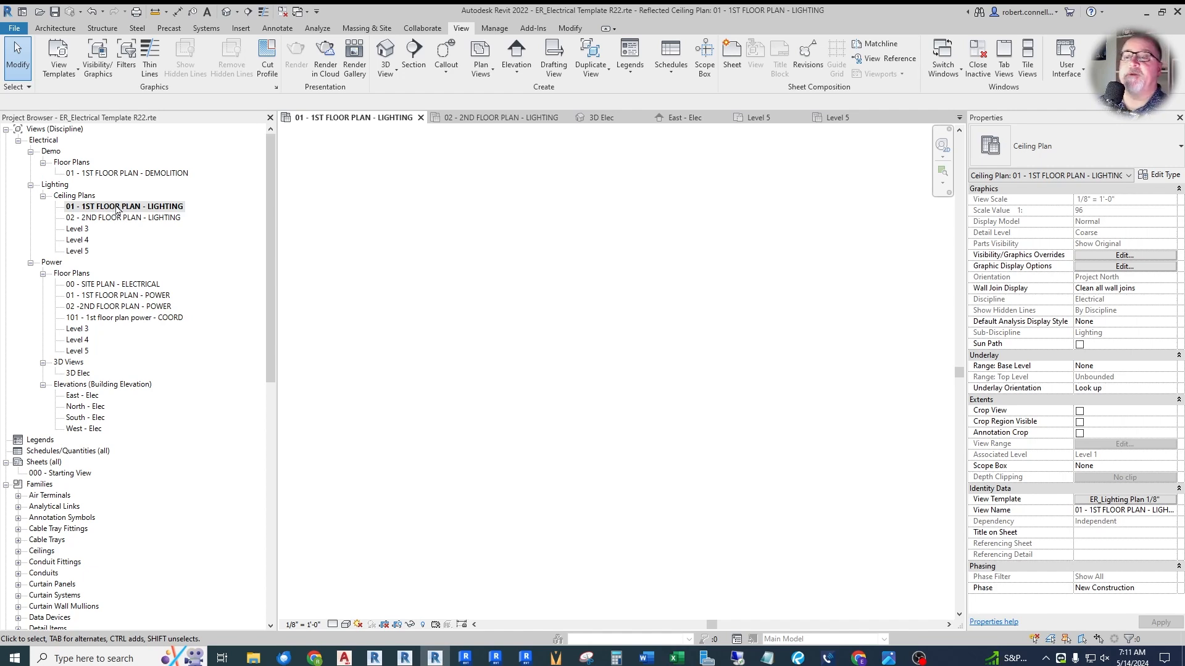
- Duplicate the 01 - 1ST FLOOR PLAN - LIGHTING ceiling plan and name the copy 101 - 1st floor plan lighting - COORD
right_click(115, 209)
mouse_move(250, 303)
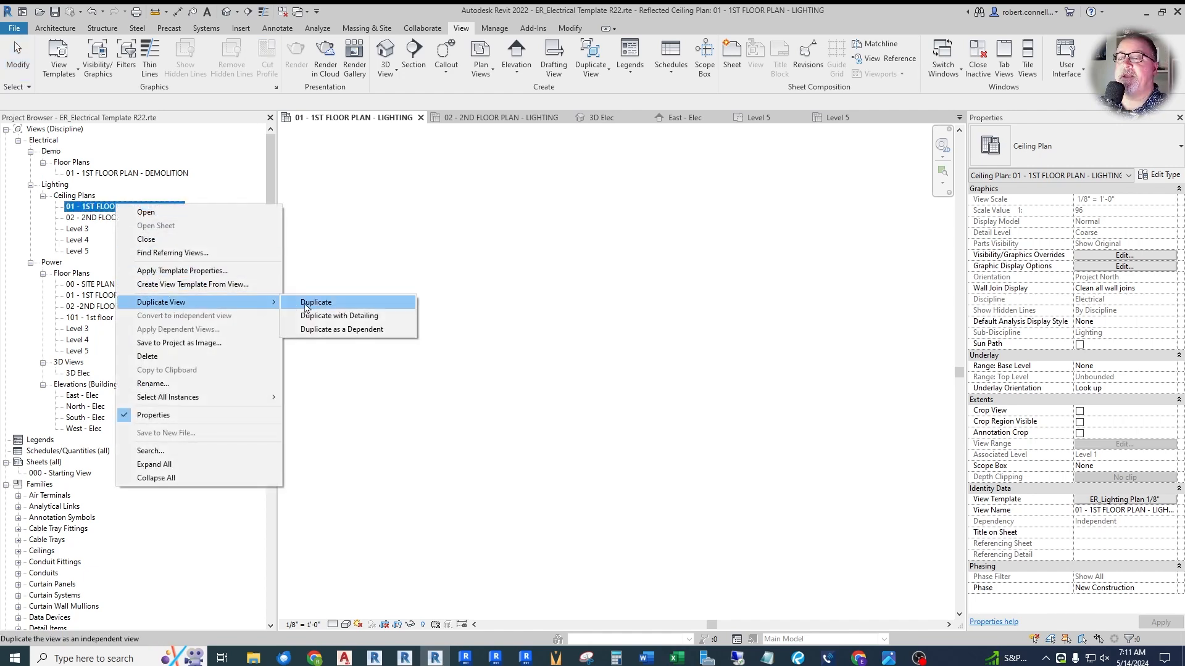
left_click(315, 302)
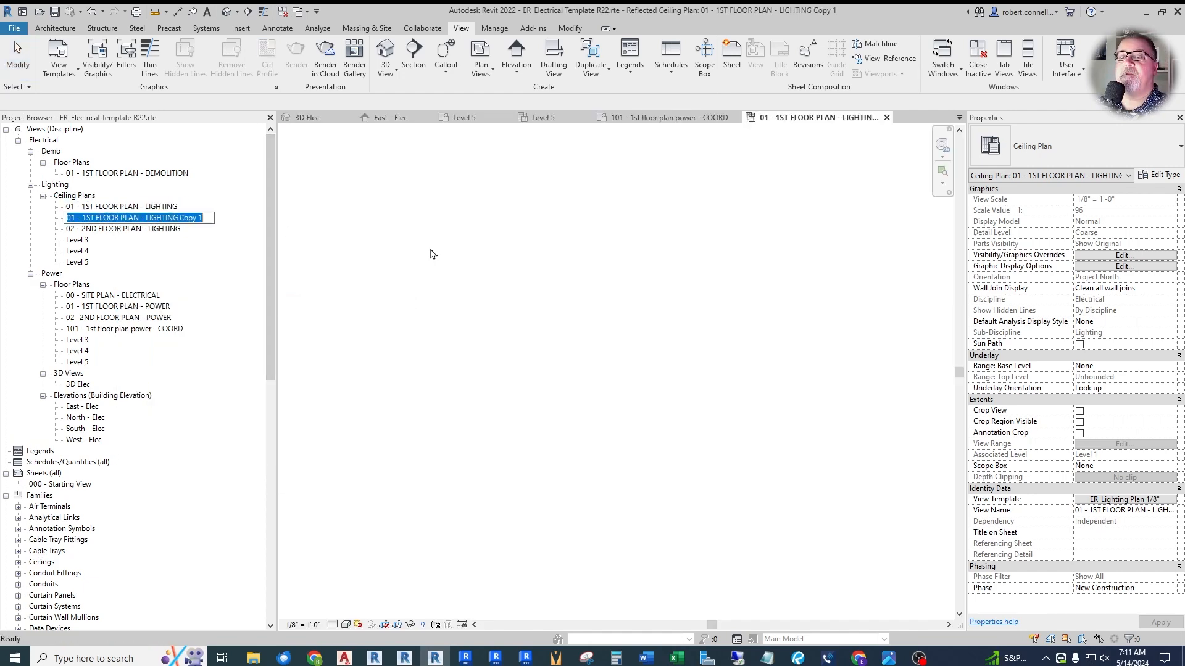
type("101 - 1st")
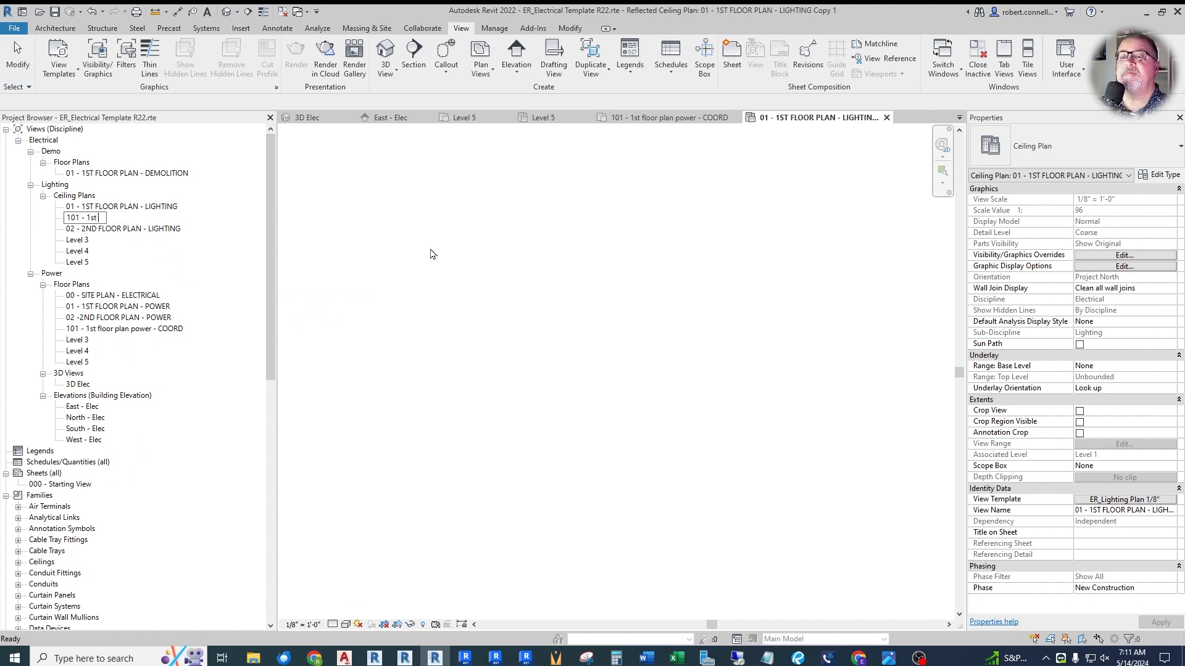
type(" floor plan lighting - COORD")
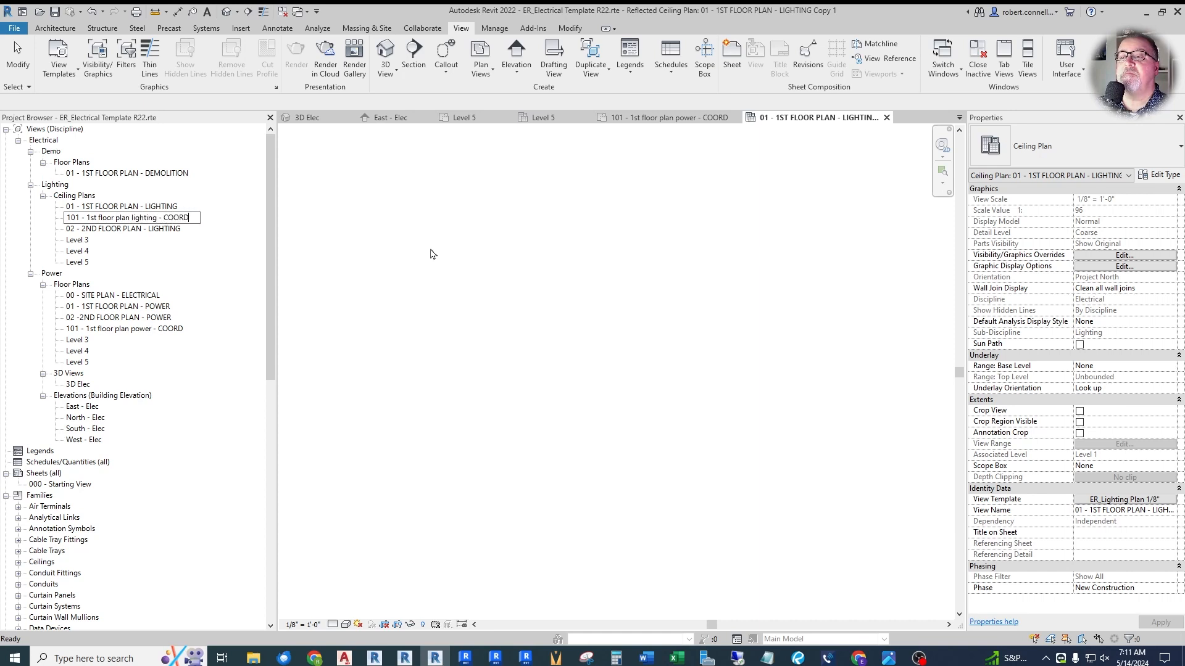
key("Return")
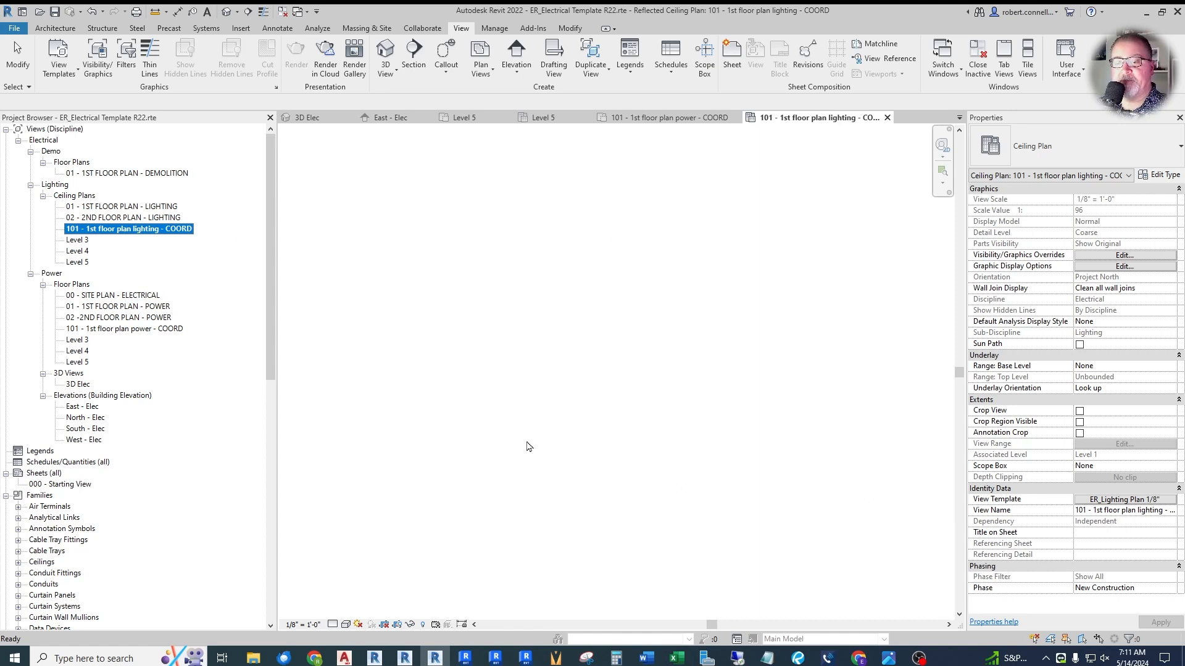
left_click(414, 414)
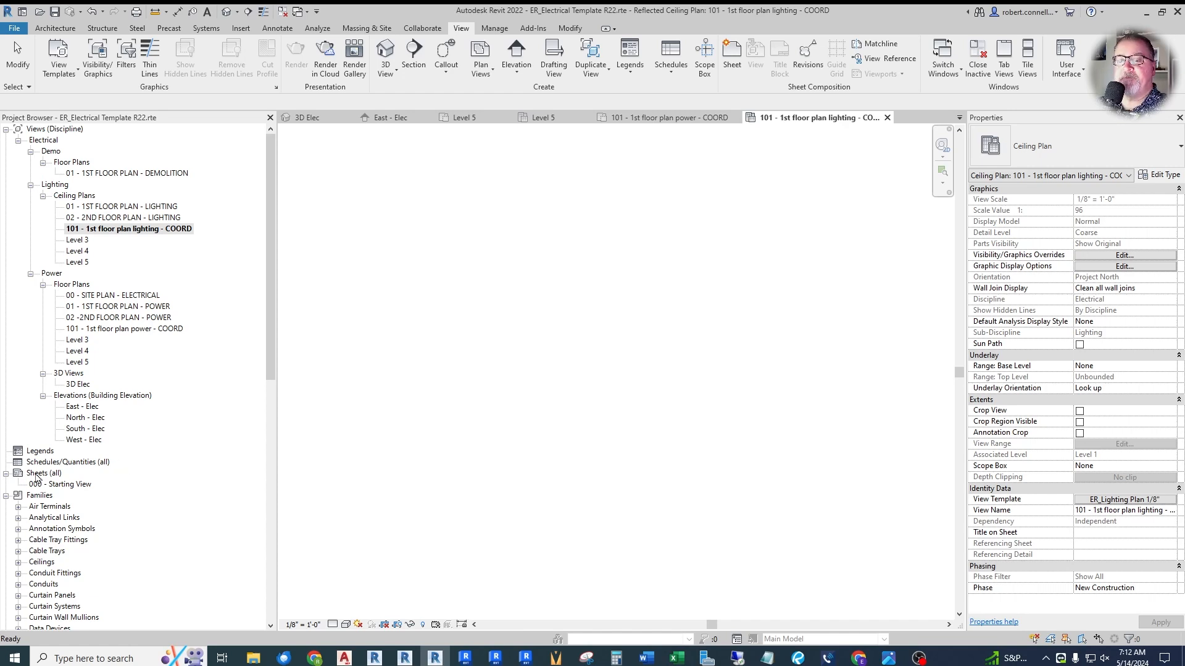
- Create a sheet with the E1 30 x 42 Horizontal title block, numbered E100 and named SITE PLAN - ELECTRICAL
left_click(733, 49)
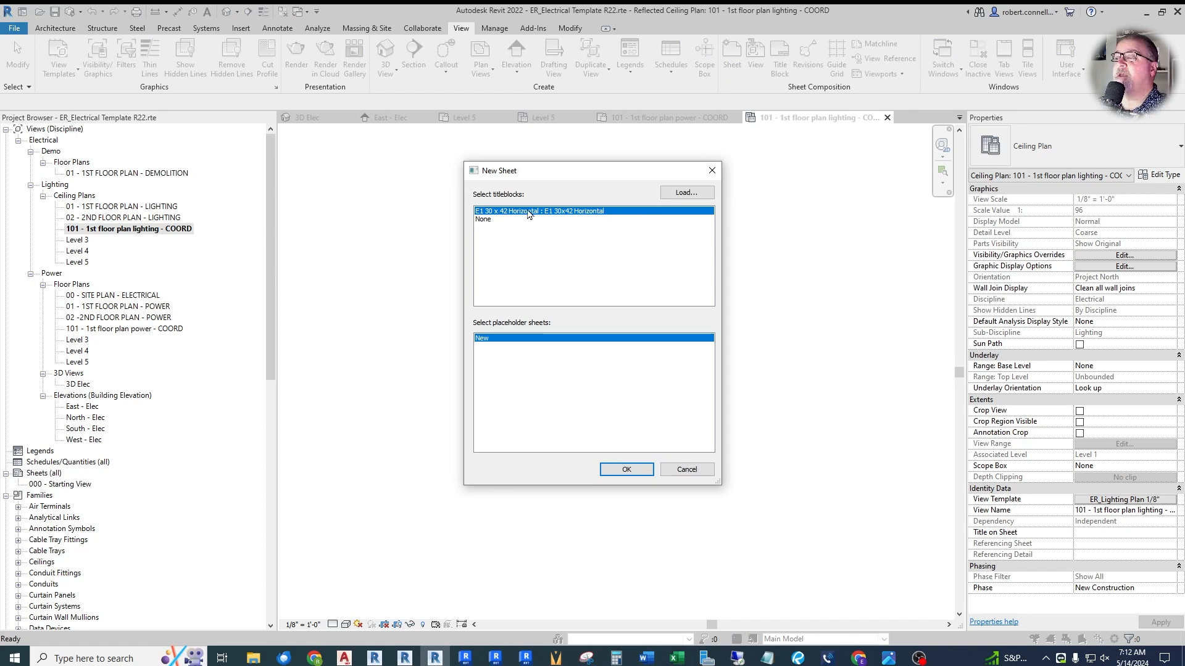
left_click(612, 472)
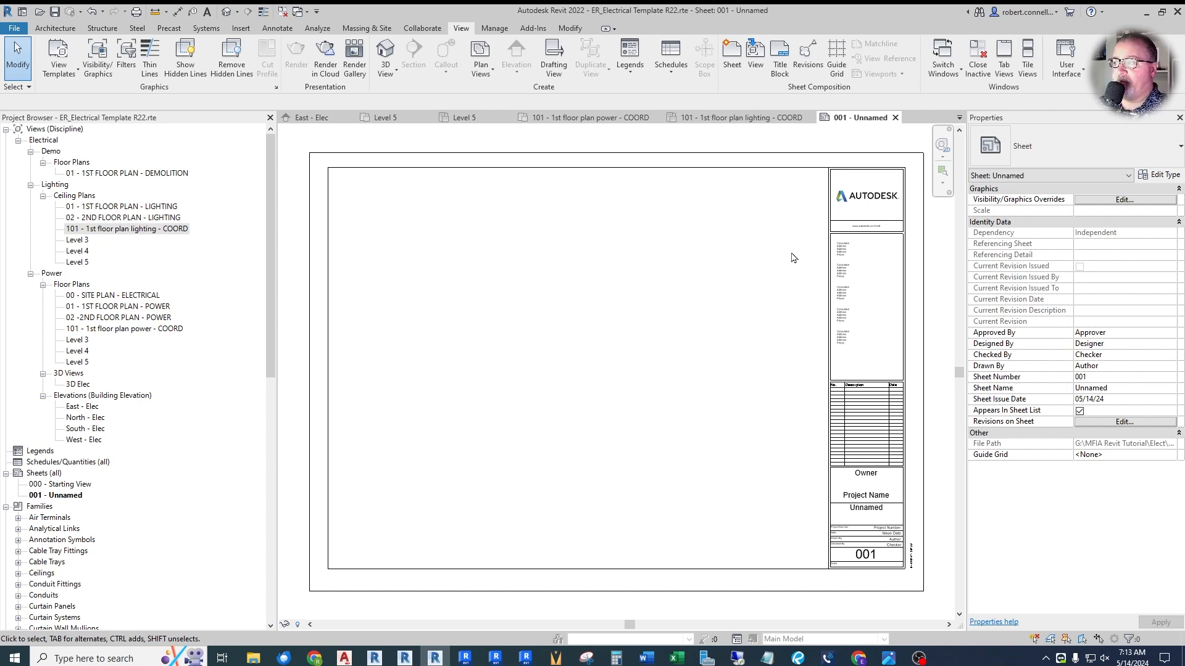
left_click(62, 497)
key("F2")
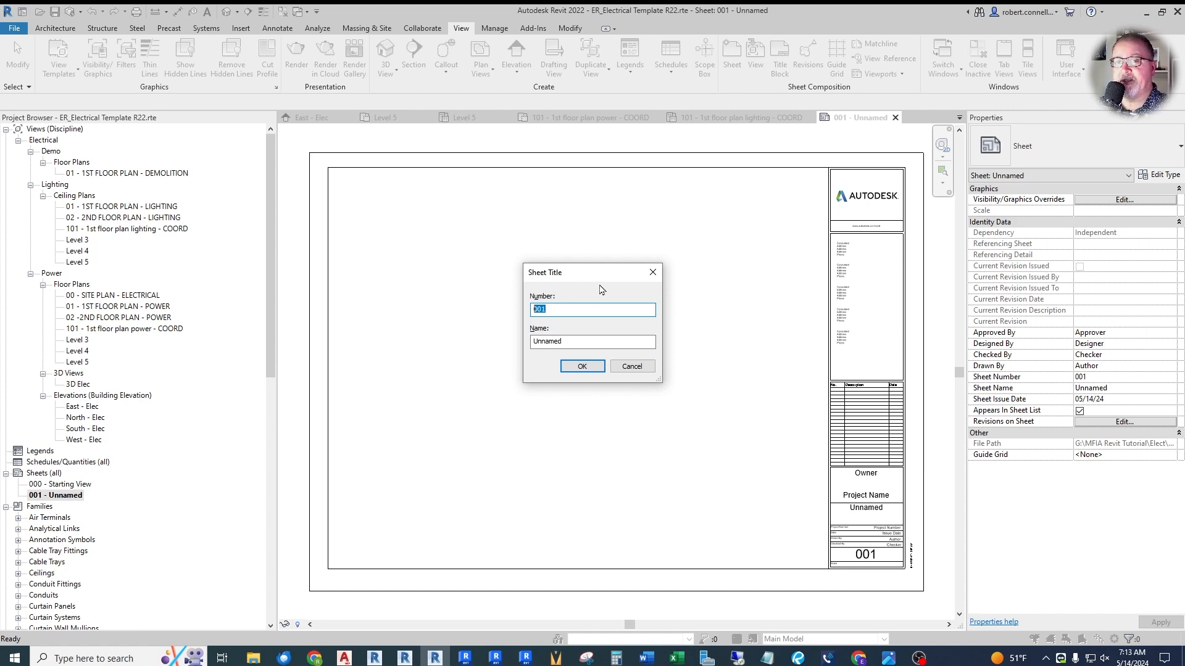
type("E1")
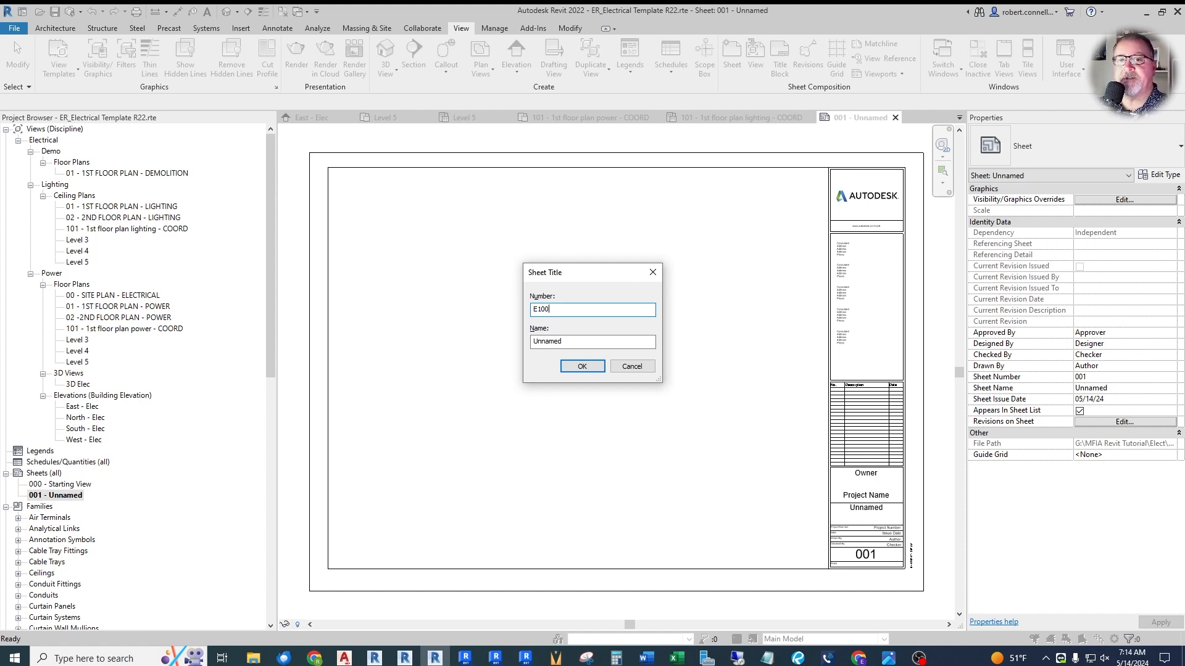
key("Tab")
type("s")
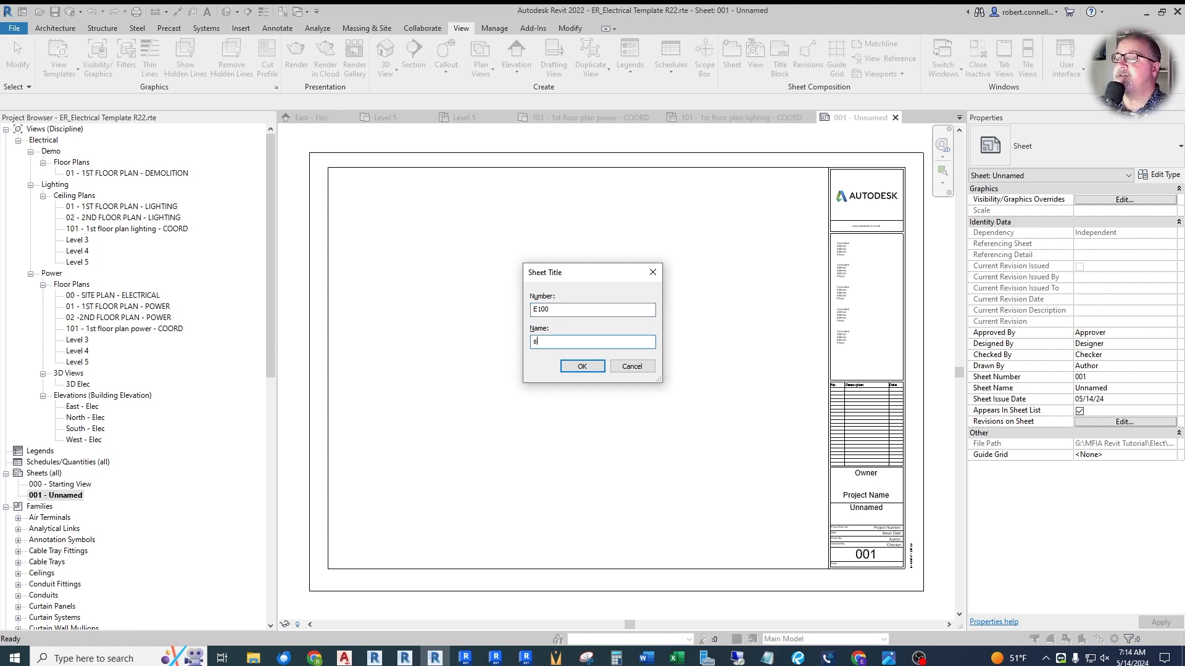
type("SITE PLAN - ELECTRT")
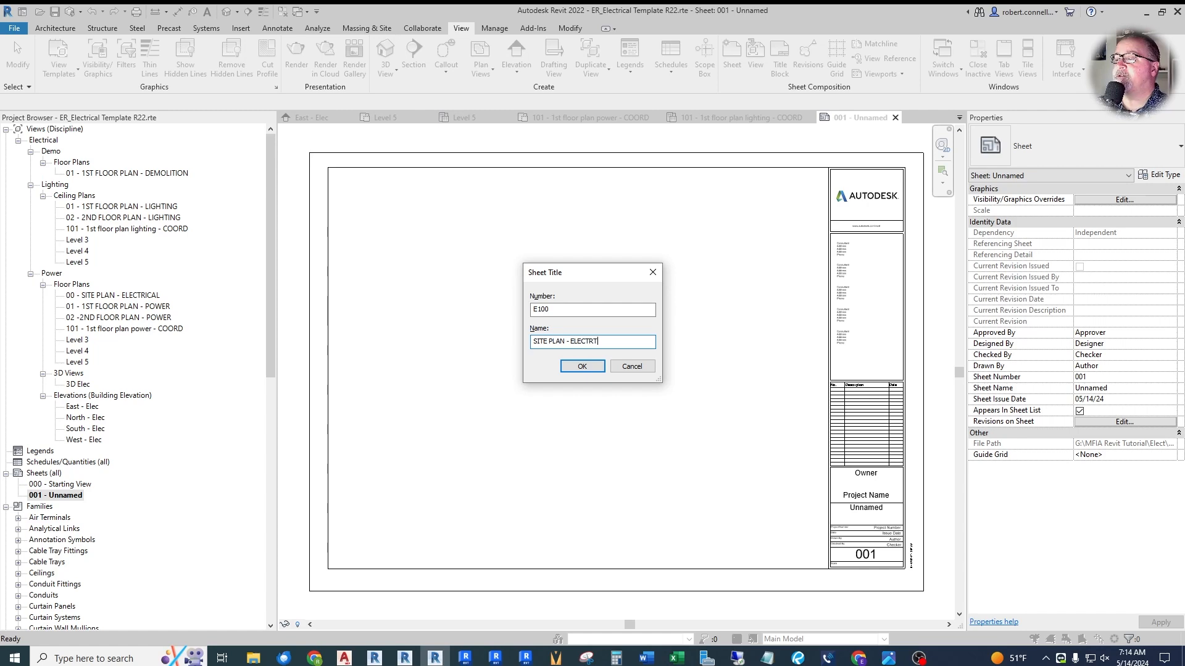
key("Return")
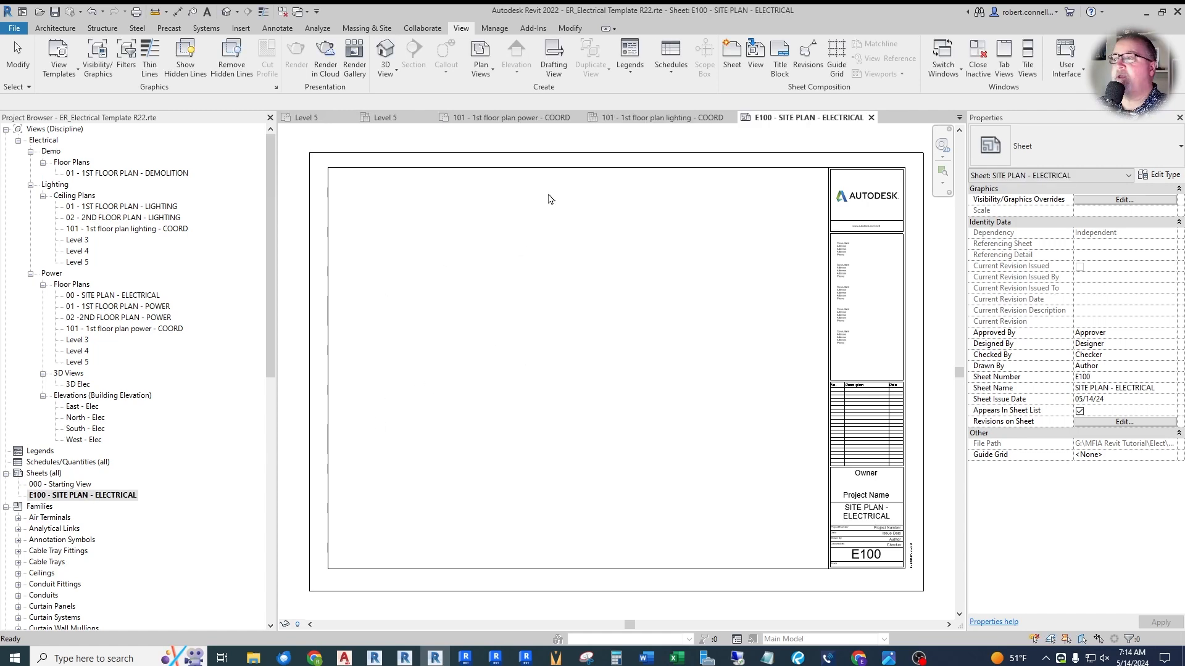
- Create a second sheet with the E1 30 x 42 Horizontal title block, numbered E201 and named 1ST FLOOR PLAN - LIGHTING
left_click(733, 58)
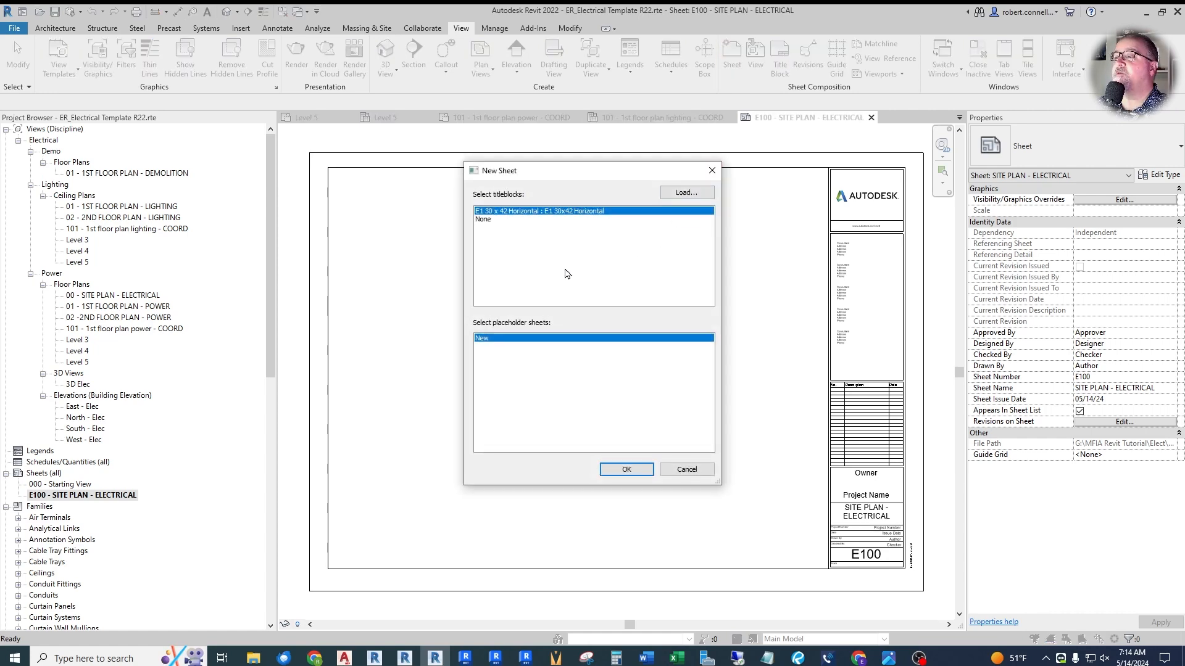
left_click(601, 470)
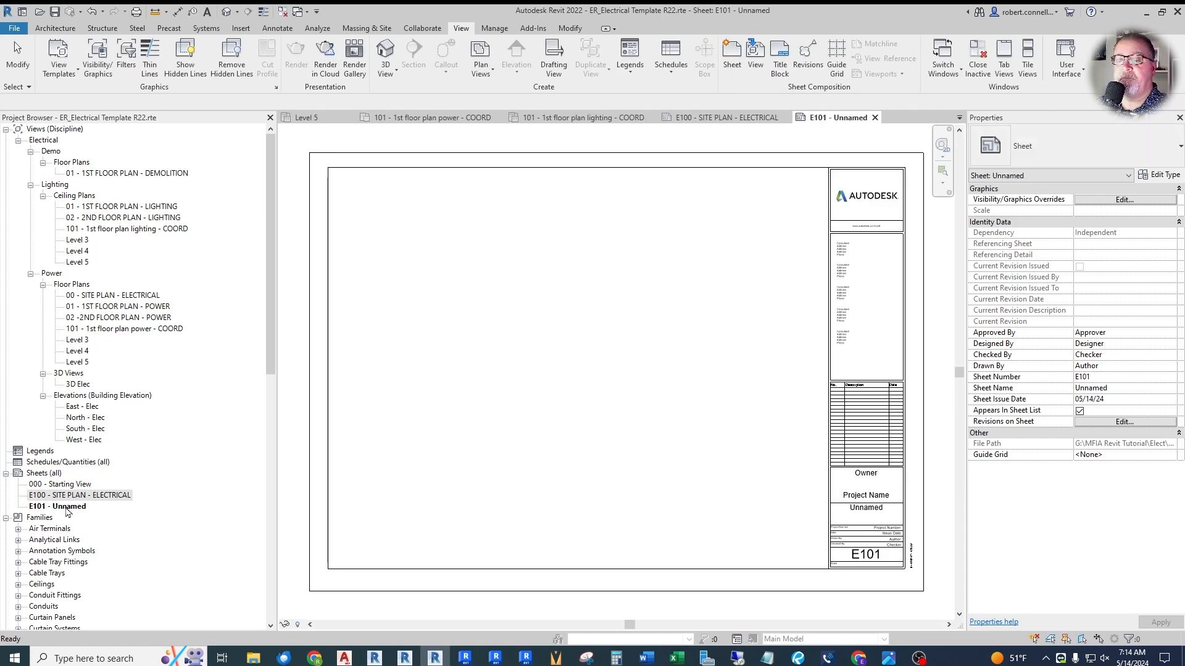
type("E201")
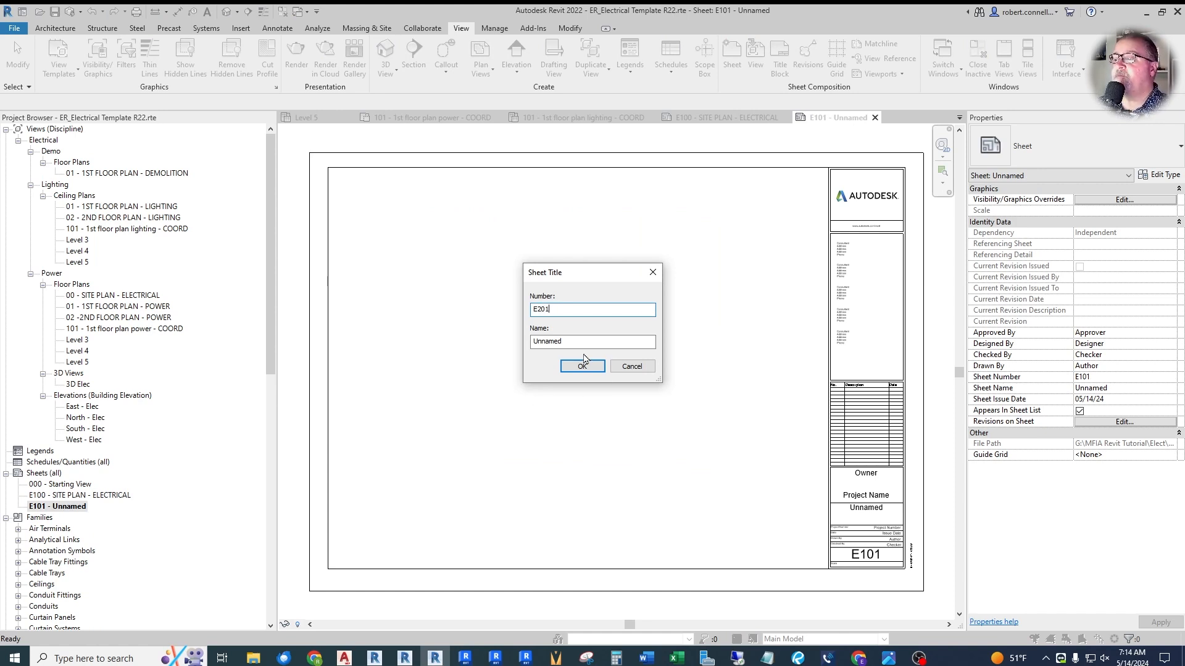
key("Tab")
type("1")
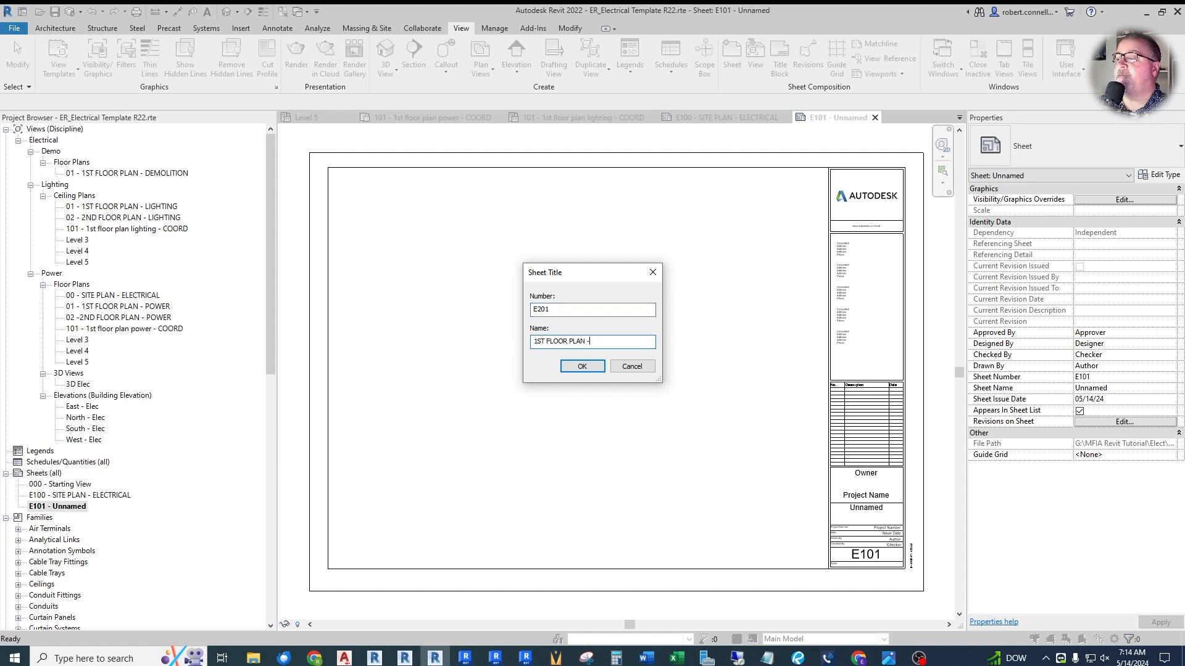
type("ST FLOOR PLAN - LIGHTING")
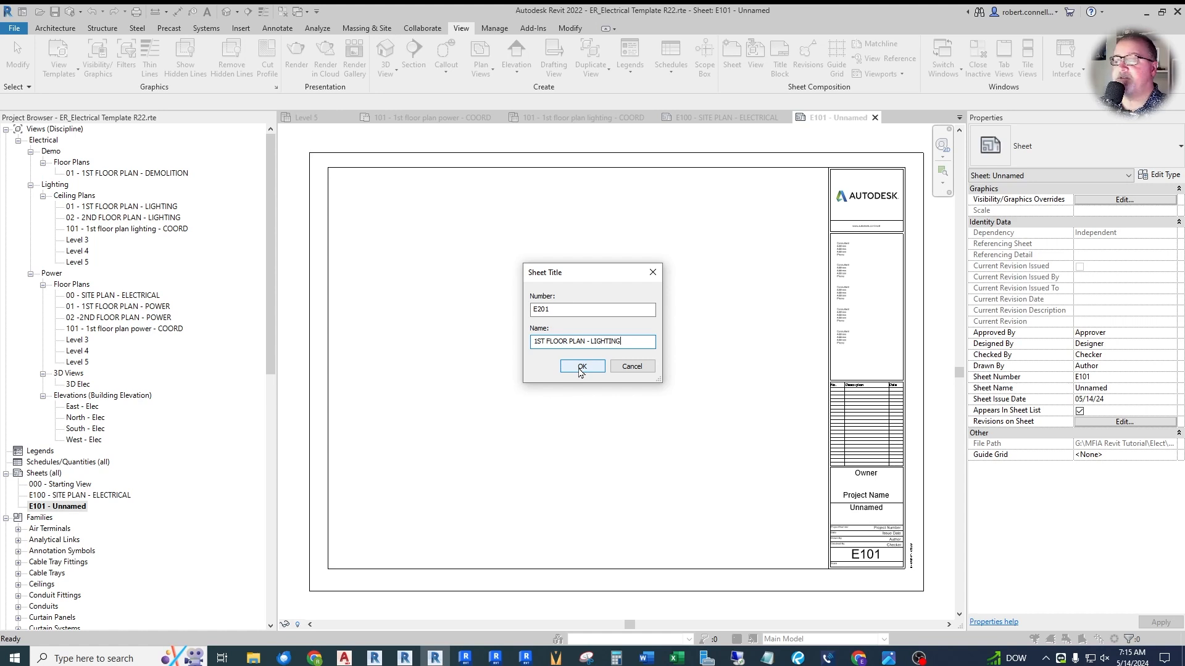
left_click(580, 368)
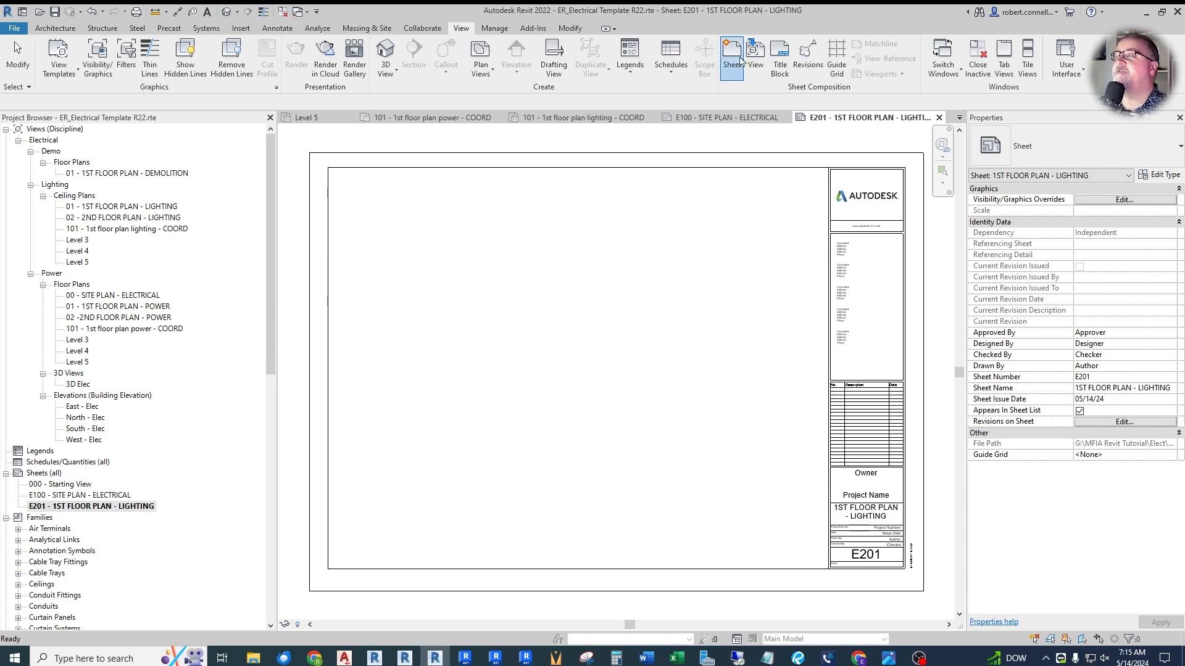
- Create a sheet with the E1 30 x 42 Horizontal title block, numbered E301 and named 1ST FLOOR PLAN - POWER
left_click(740, 60)
left_click(605, 468)
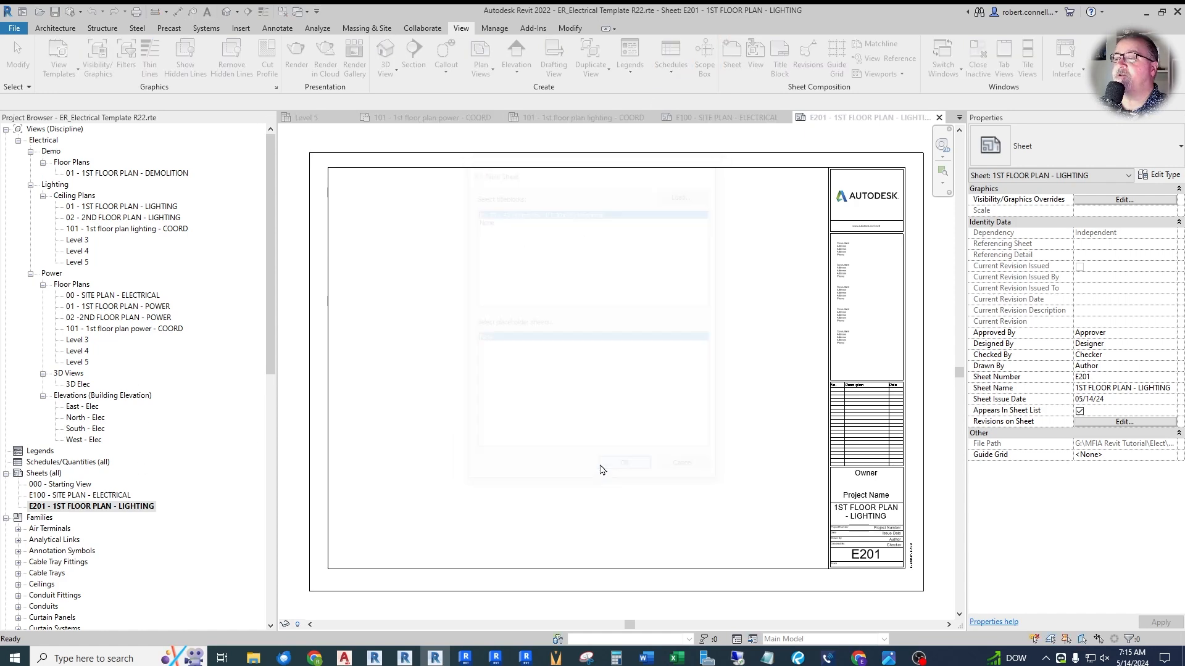
left_click(69, 522)
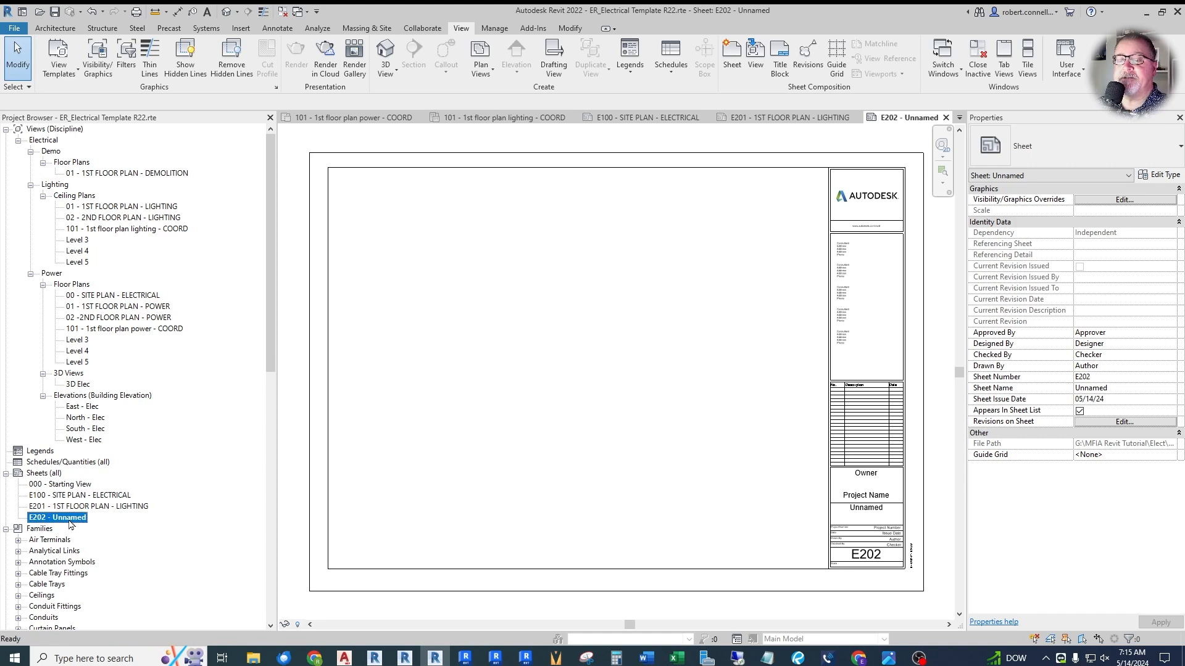
left_click(70, 523)
type("E")
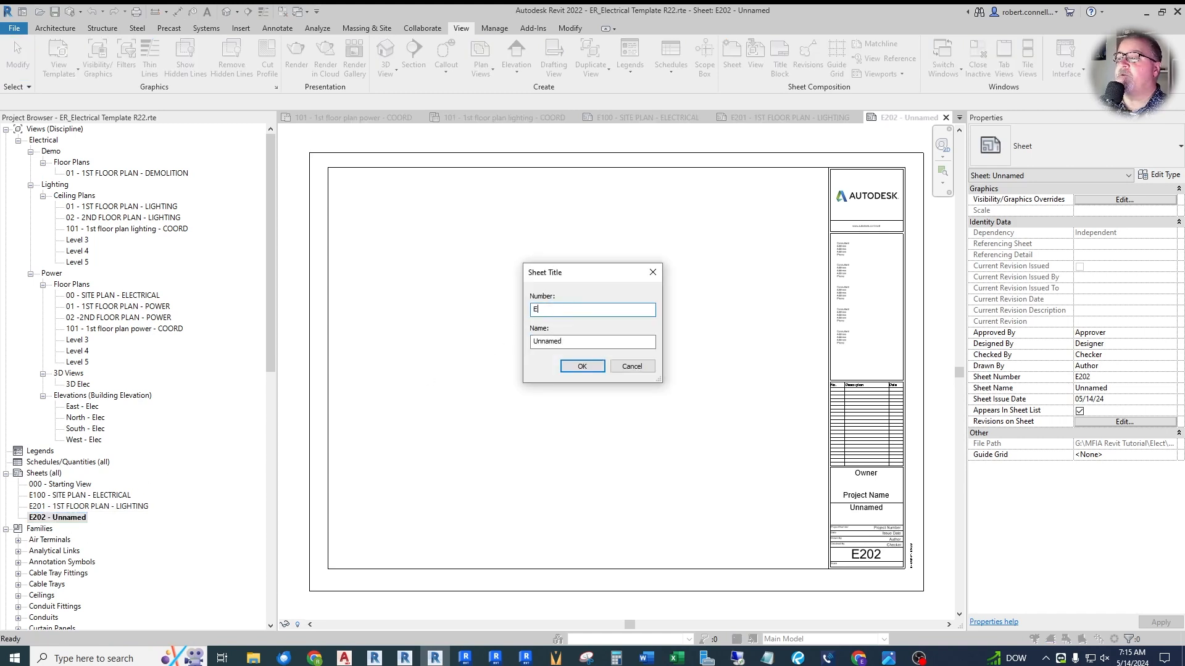
type("301")
double_click(549, 341)
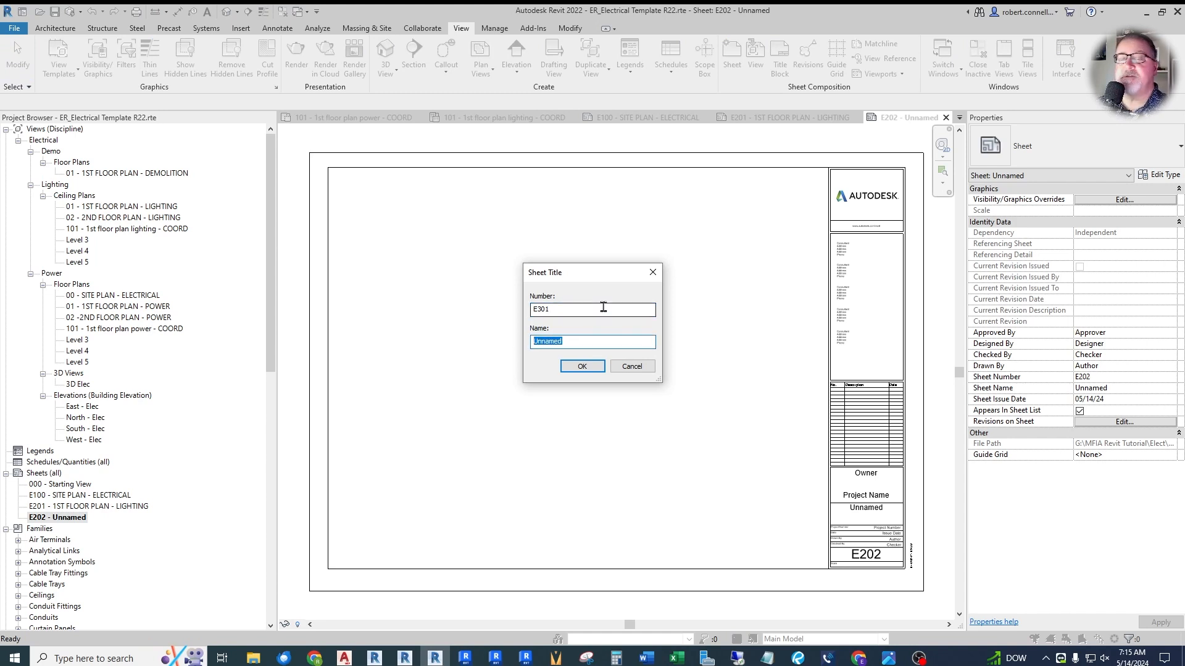
type("1ST FLOOR")
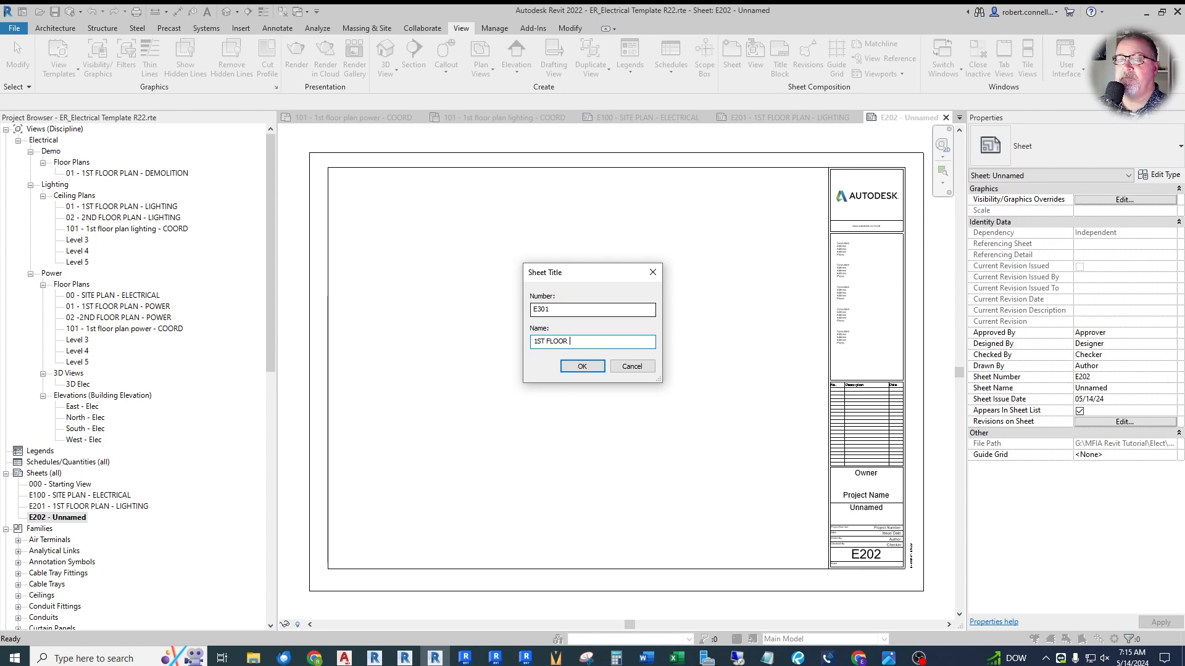
type(" PLAN - POWER")
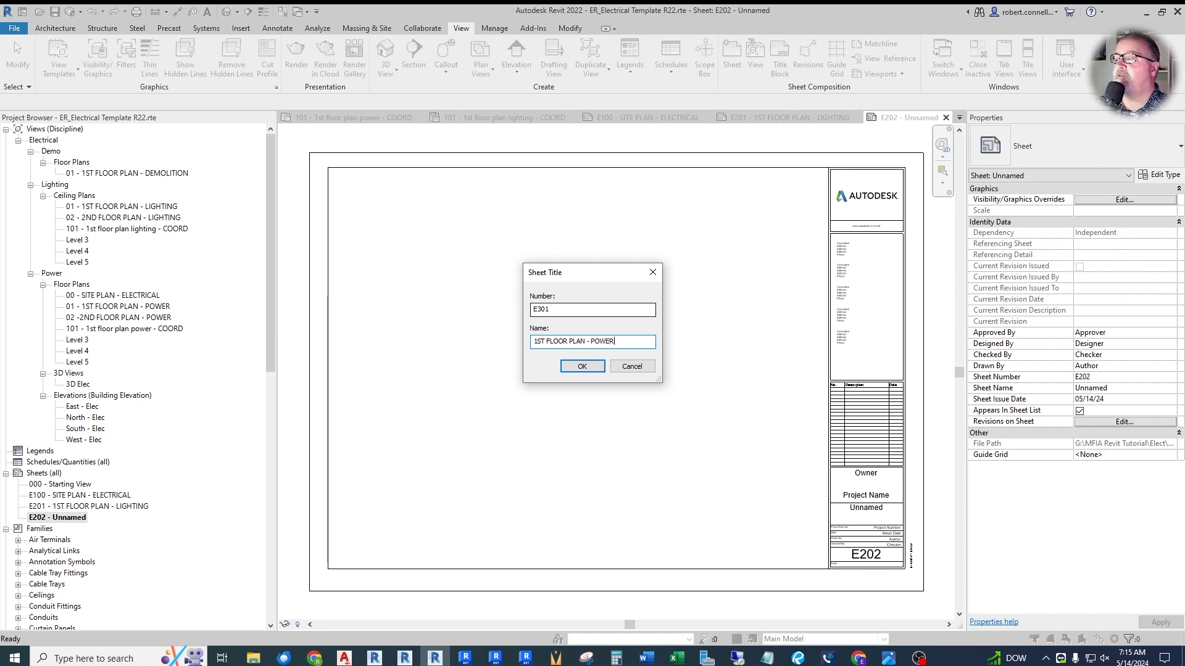
key("Return")
- Create a sheet with the E1 30 x 42 Horizontal title block, numbered E501 and named ONE-LINE DIAGRAM
left_click(730, 65)
left_click(601, 468)
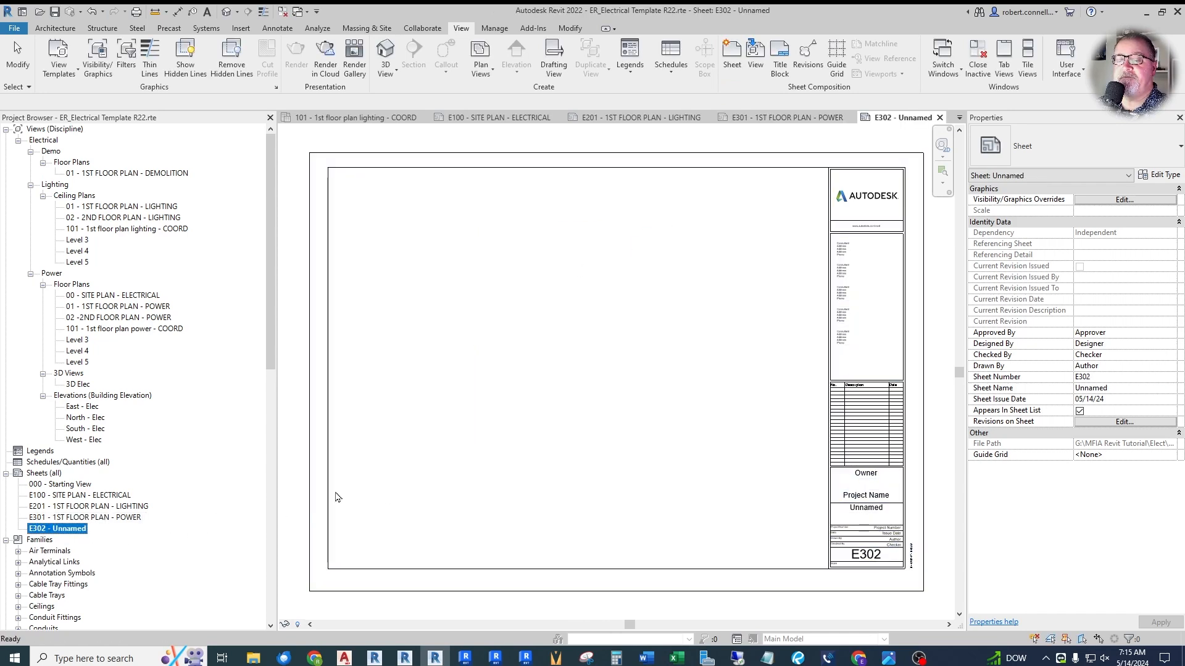
key("F2")
type("E501")
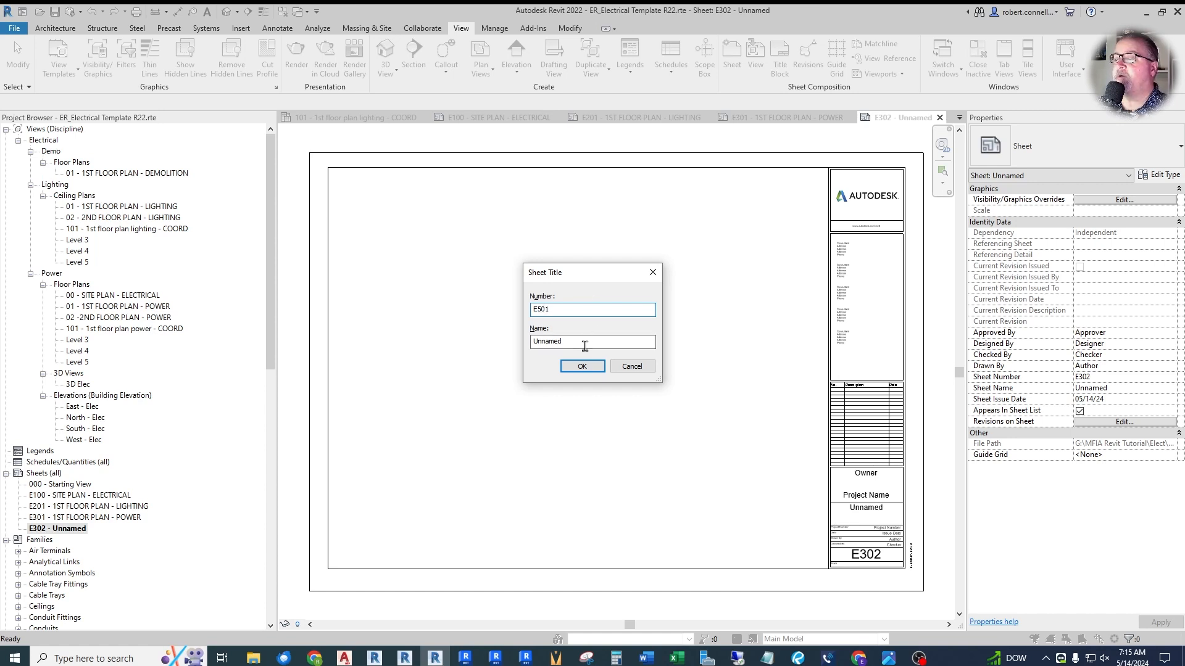
key("Tab")
type("NE-LINE DIAGRAM")
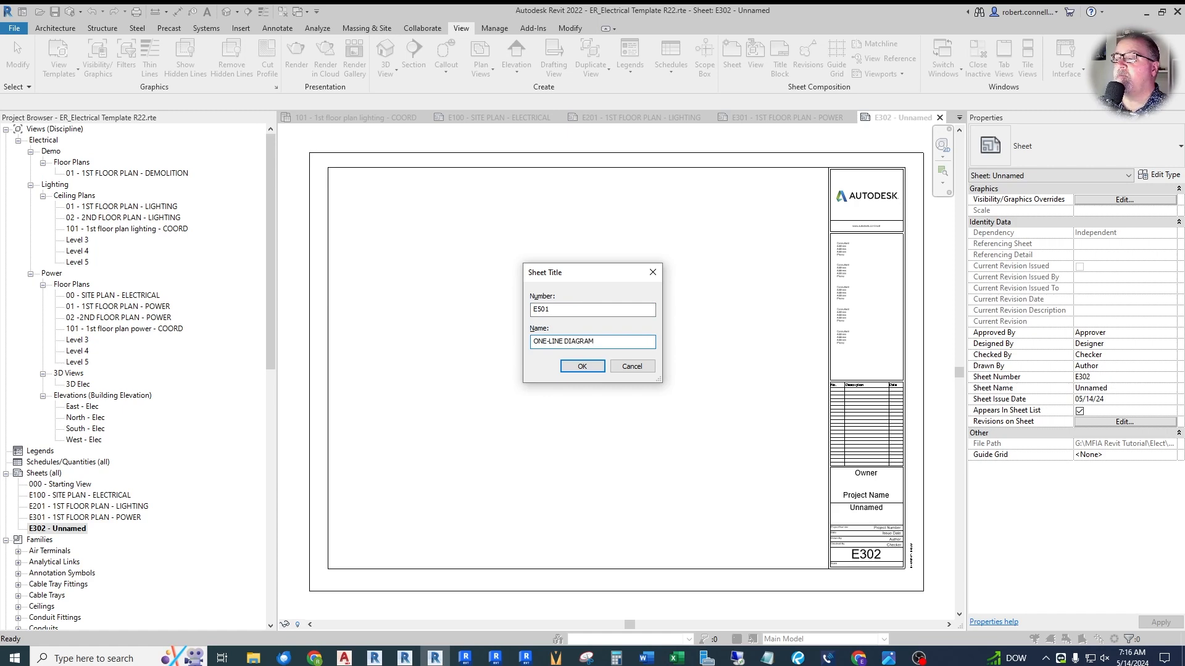
key("Return")
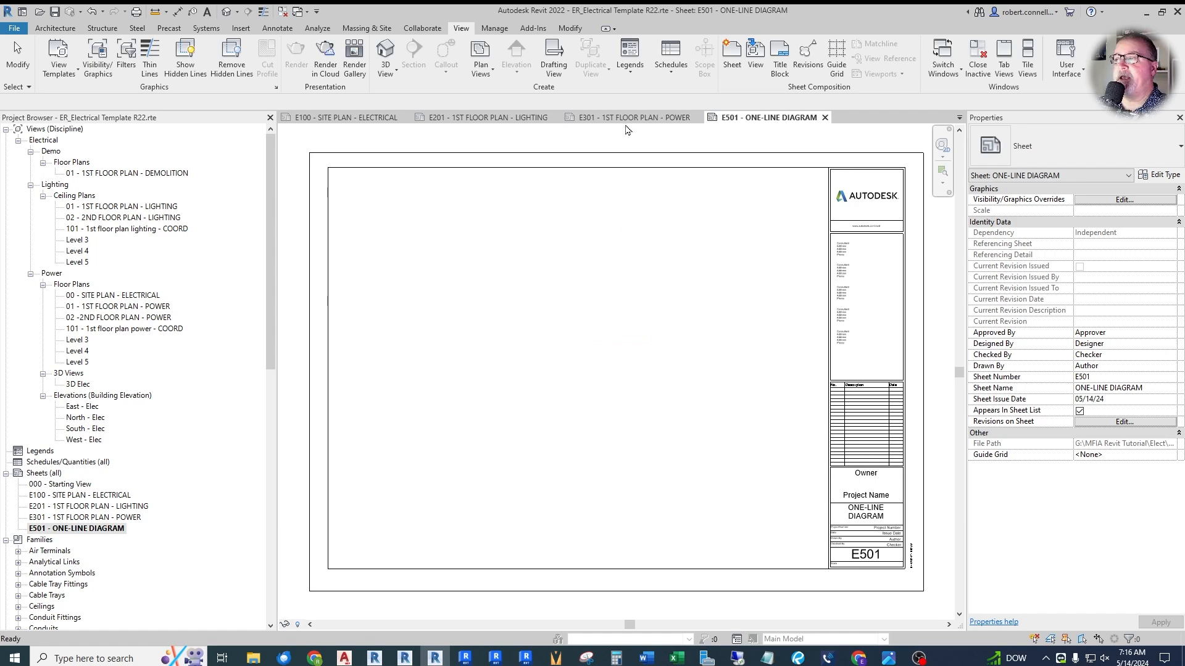
- Create a sheet with the E1 30 x 42 Horizontal title block, numbered E502 and named PANEL SCHEDULES
left_click(732, 55)
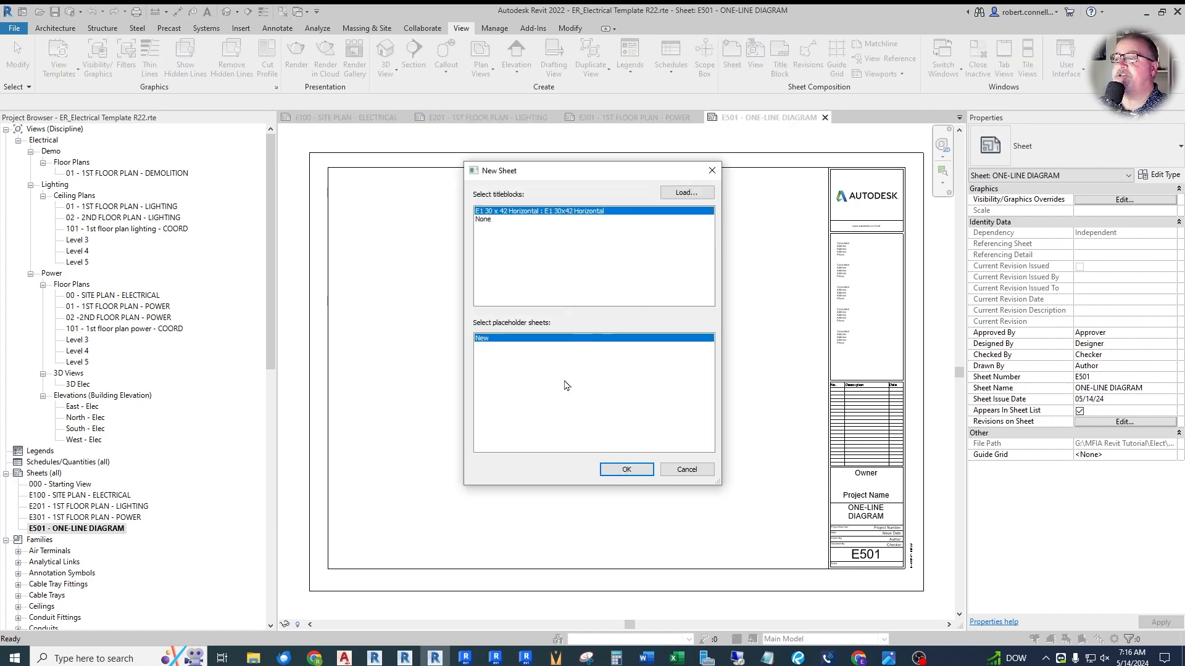
left_click(623, 470)
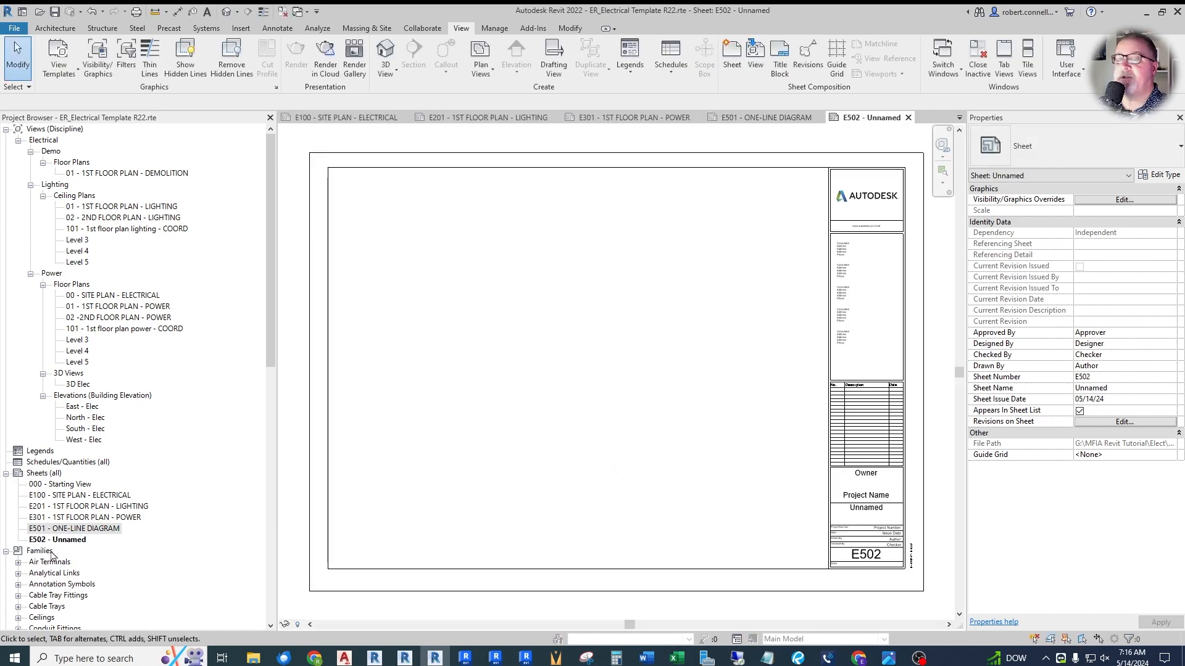
left_click(55, 540)
key("F2")
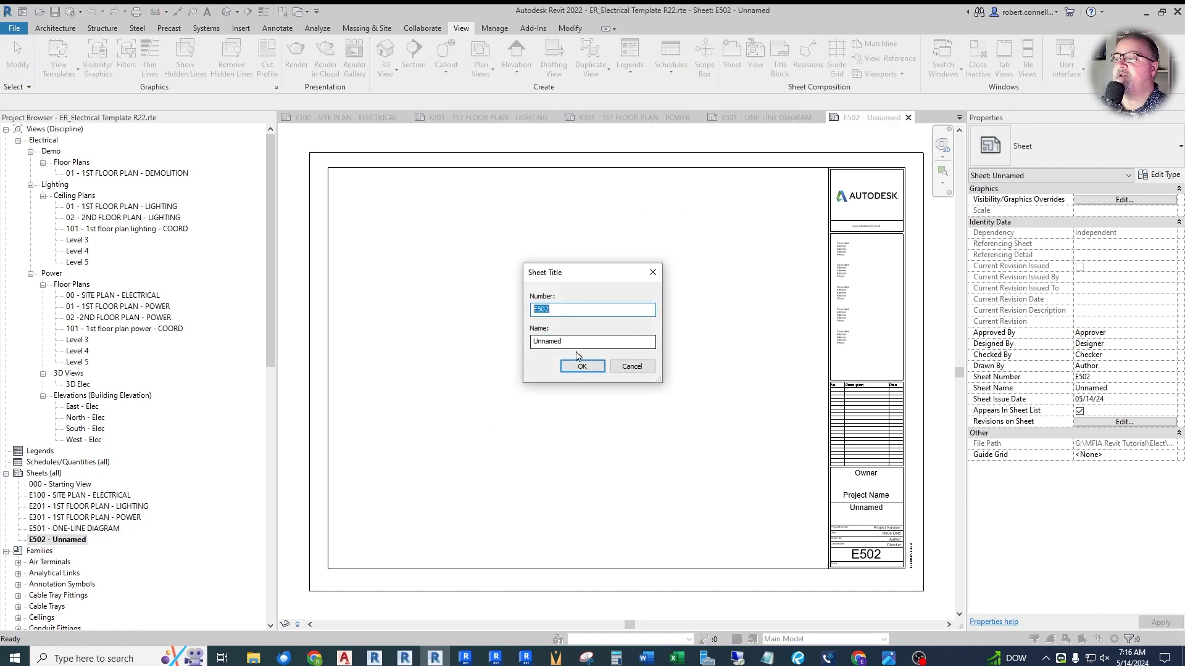
double_click(579, 341)
type("PO")
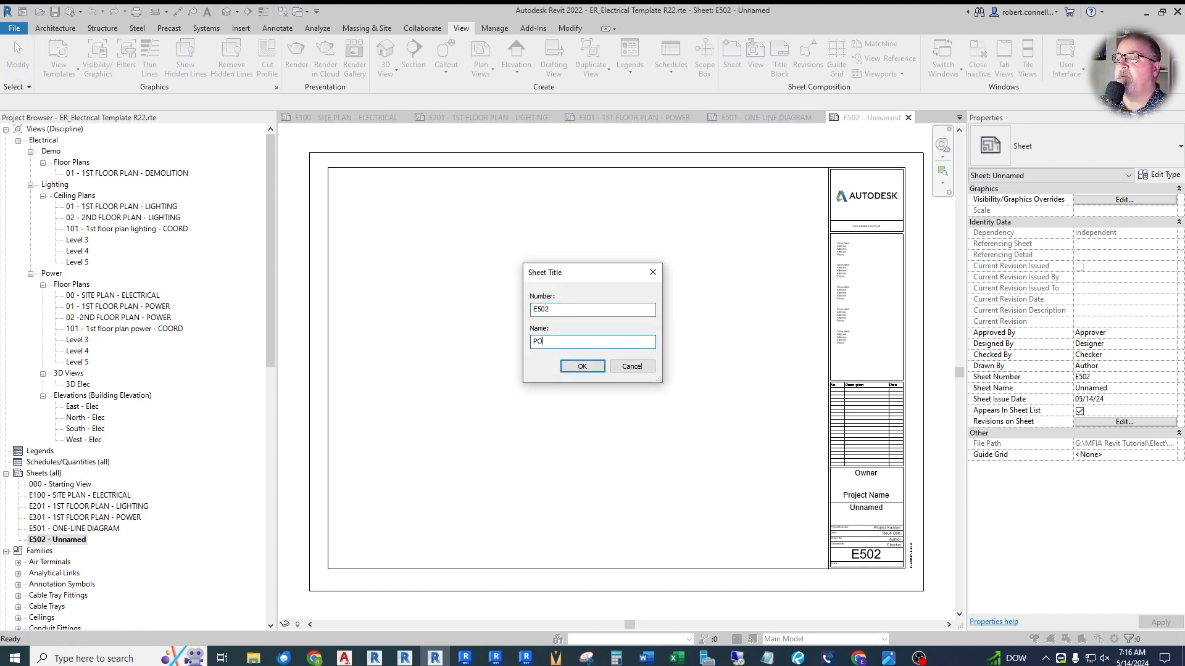
type("NEL SCHEDULES")
key("Return")
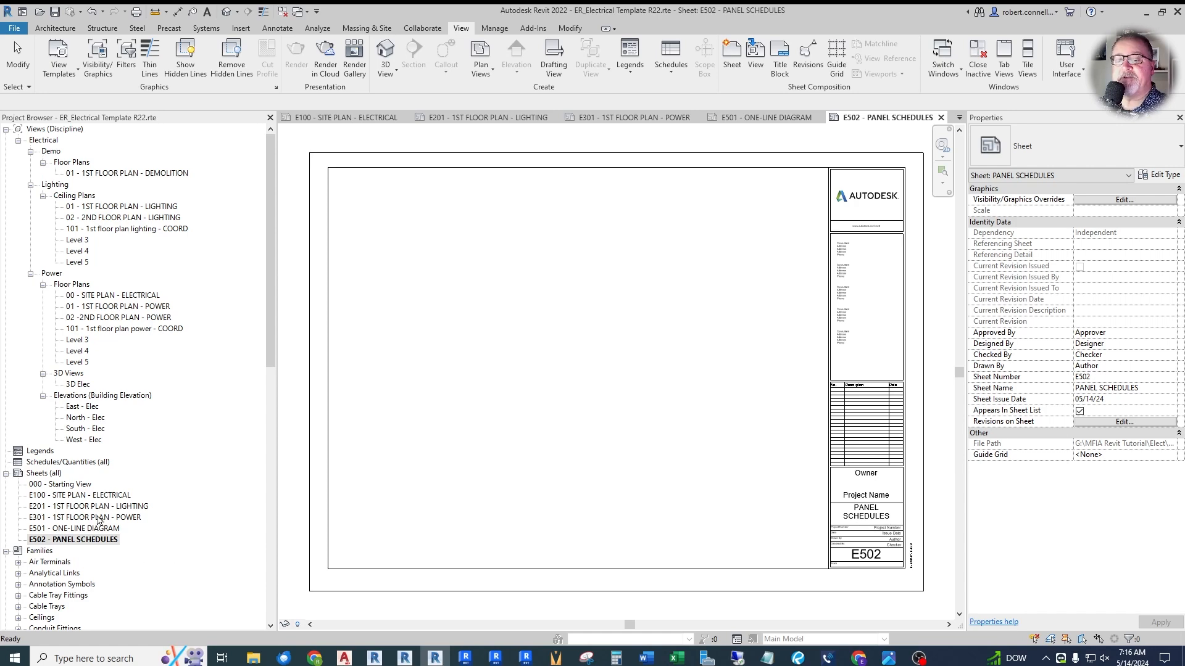
- Create a sheet with the E1 30 x 42 Horizontal title block, numbered E401 and named ENLARGED FLOOR PLANS - ELECTRICAL
left_click(732, 55)
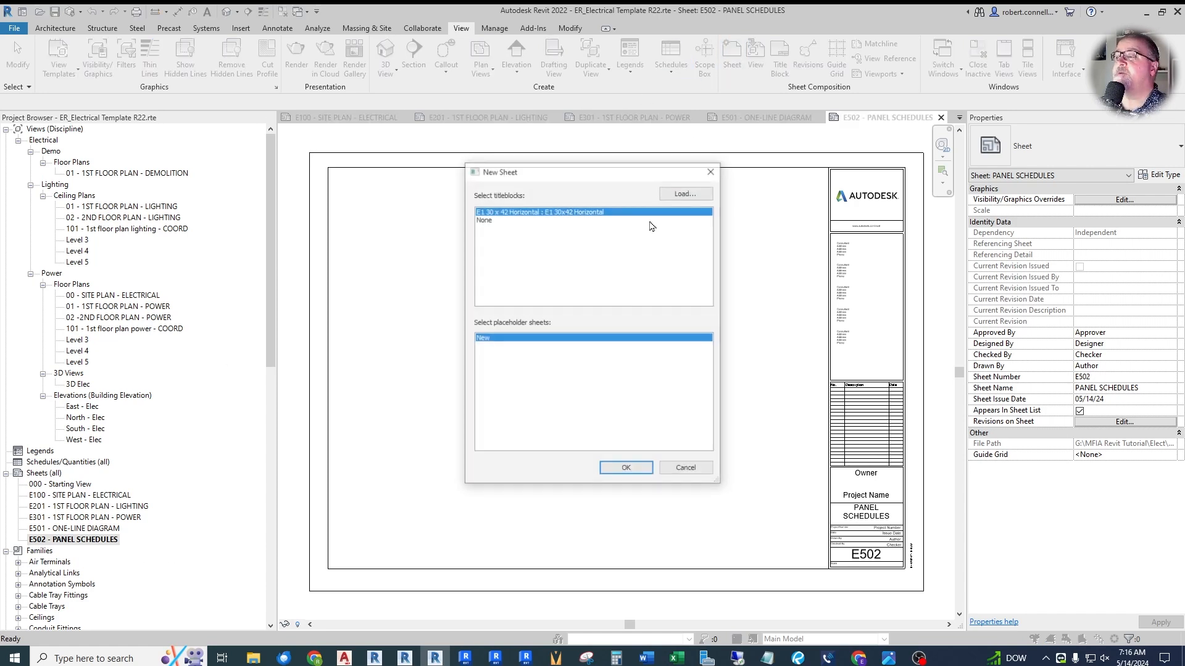
left_click(625, 467)
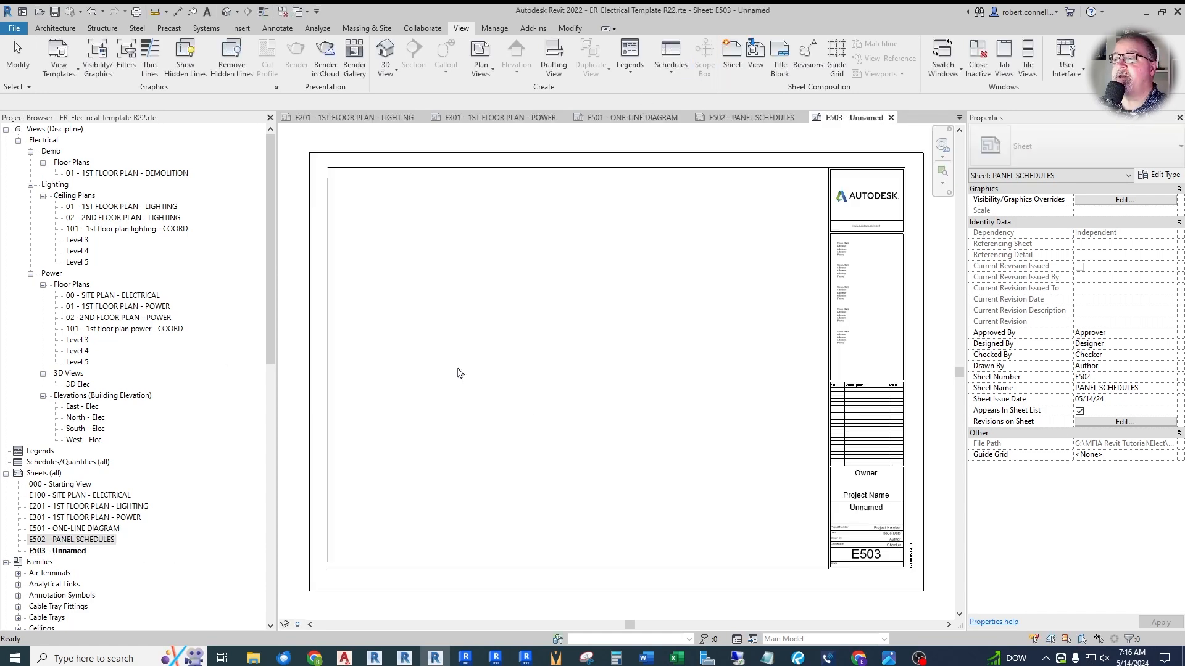
left_click(66, 552)
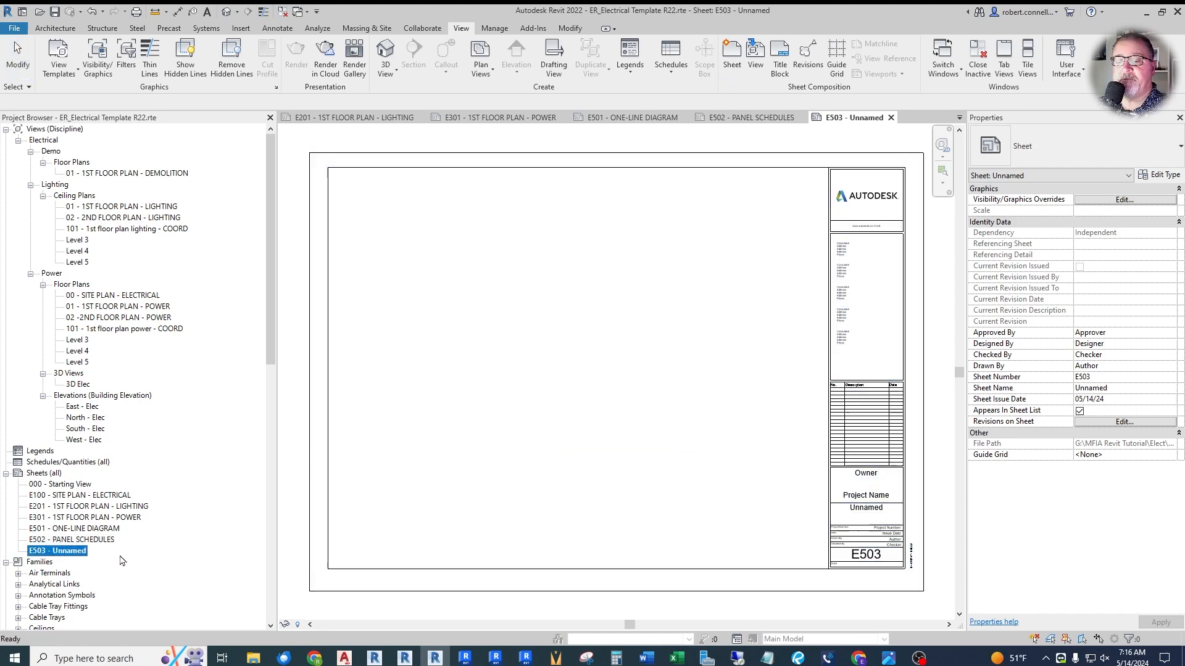
key("F2")
left_click_drag(563, 310, 523, 312)
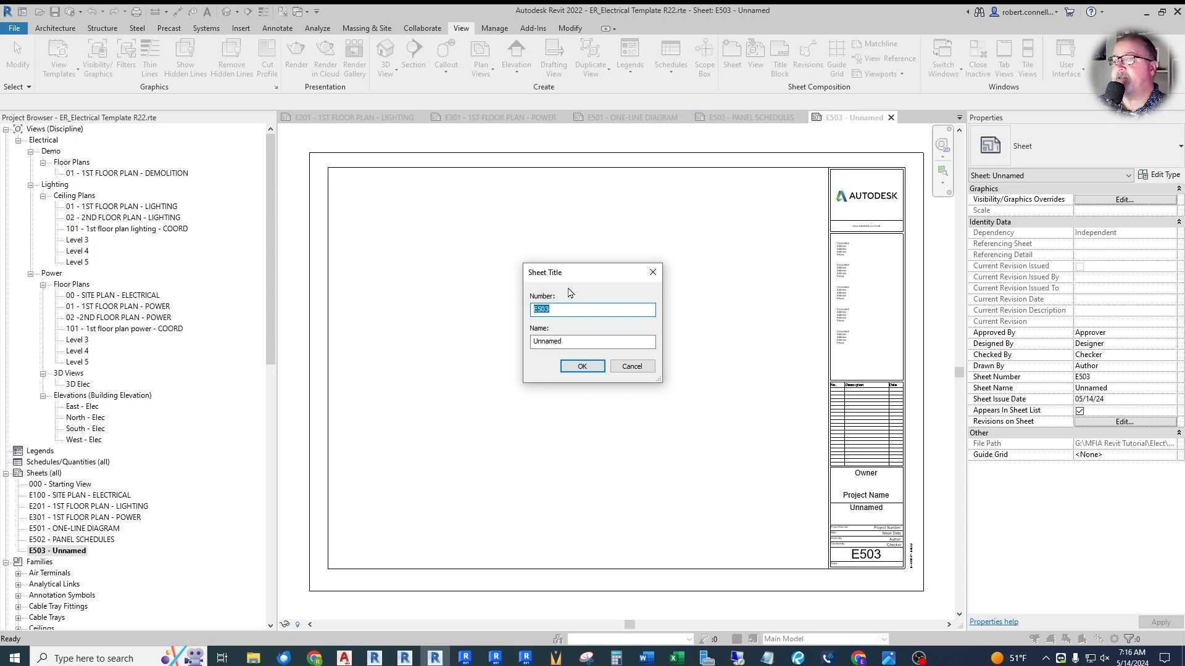
type("E4")
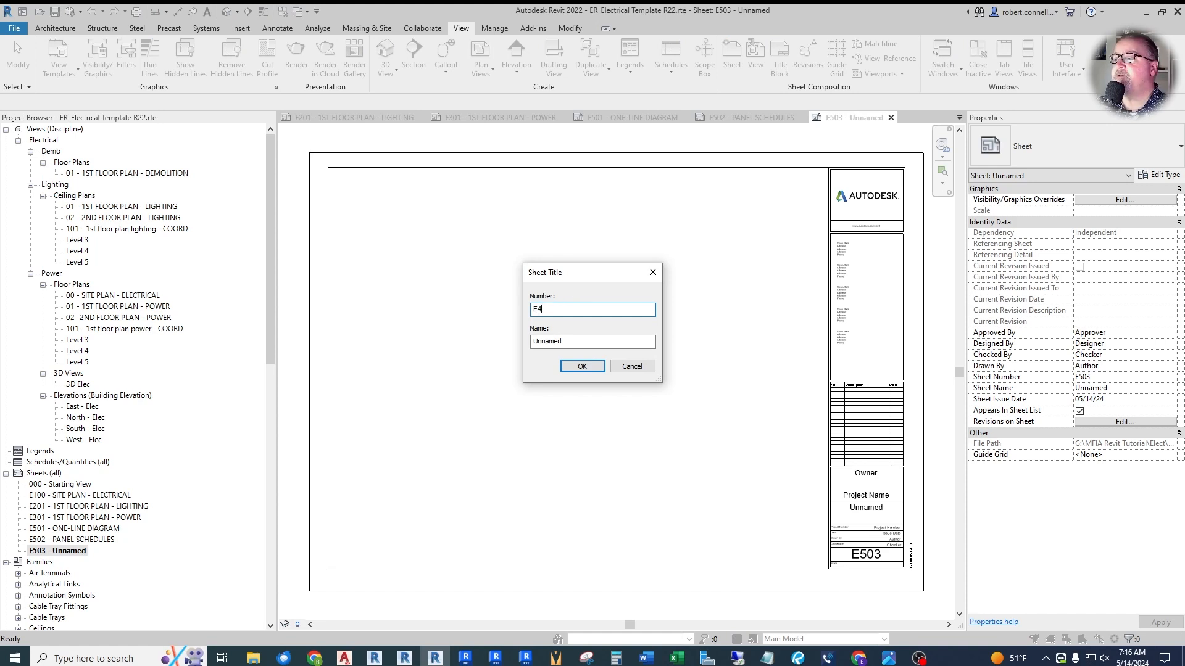
key("Tab")
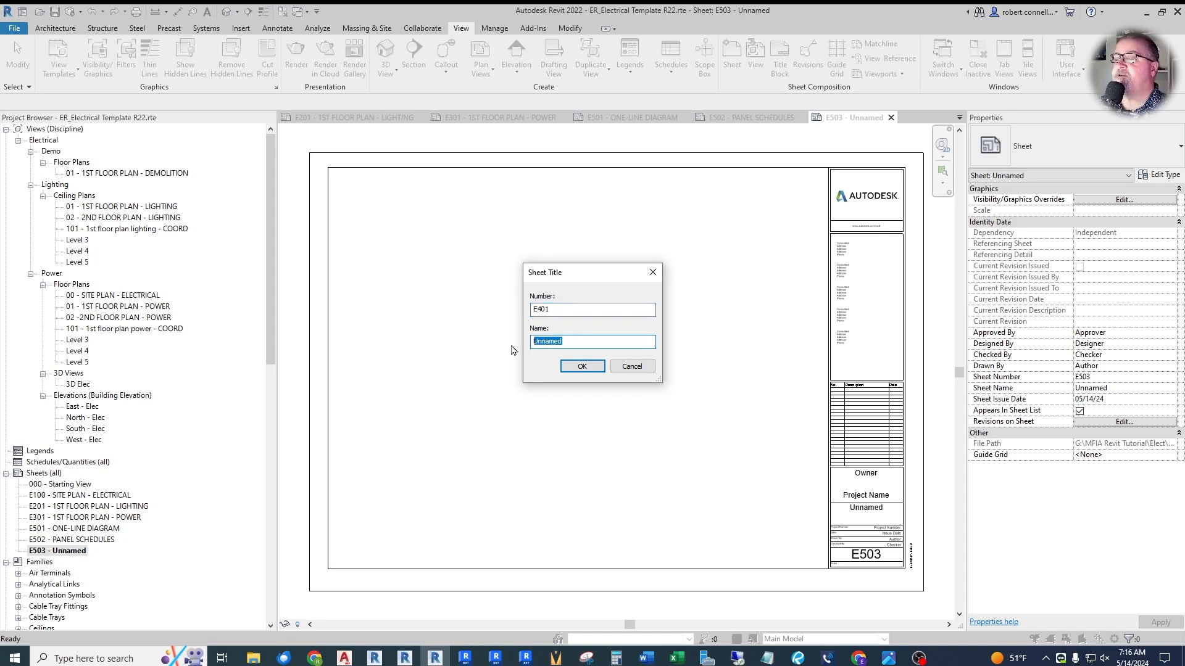
type("ENLARGE")
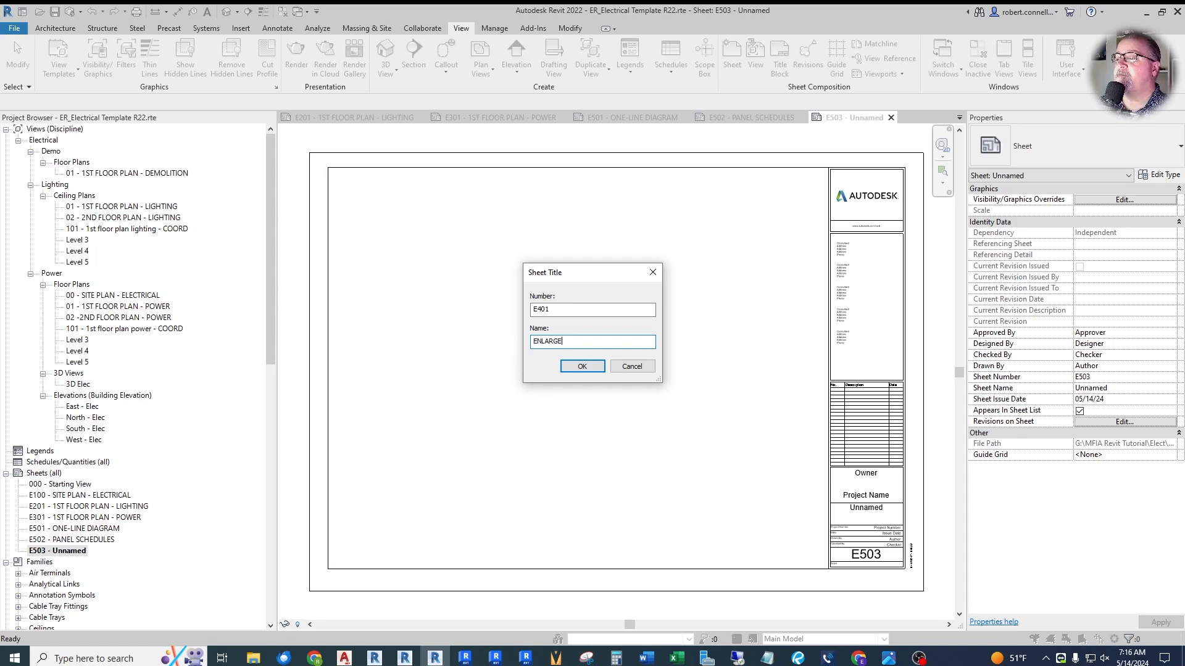
type("D VIEW")
type(" PLAN")
type("S - ELECTRICAL")
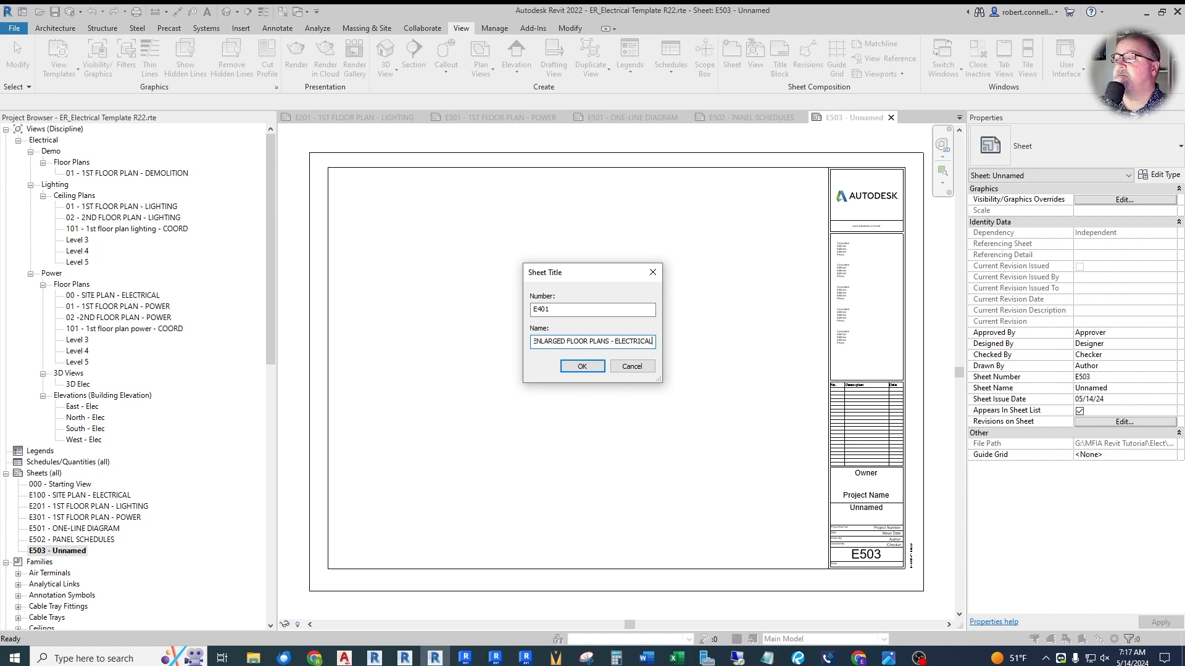
key("Return")
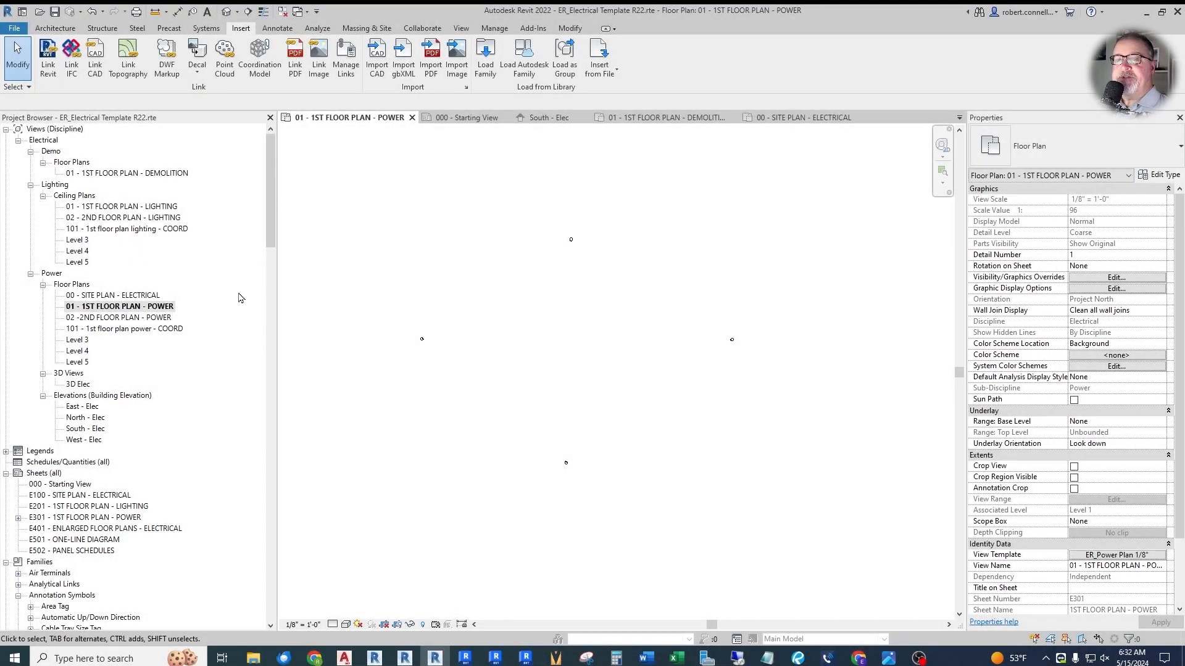
- Collapse the Annotation Symbols families and expand the Electrical Equipment category to examine its loaded families
mouse_move(272, 227)
left_mouse_down()
mouse_move(283, 432)
mouse_move(285, 297)
left_mouse_up()
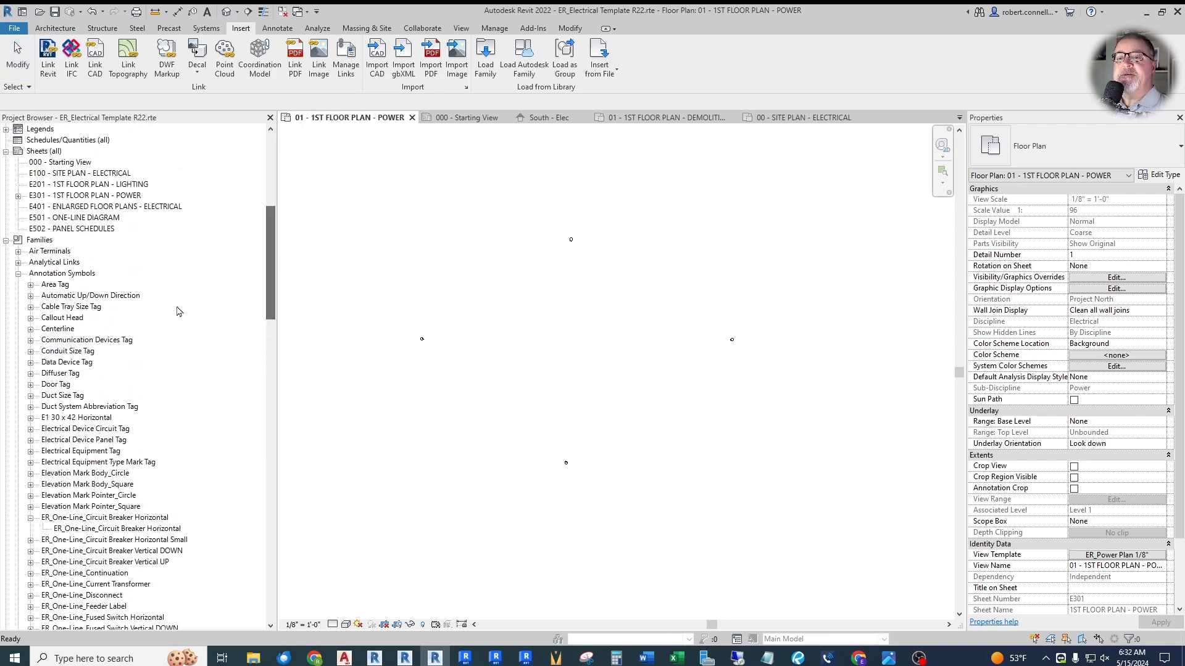
left_click(18, 274)
scroll(232, 328, "down", 2)
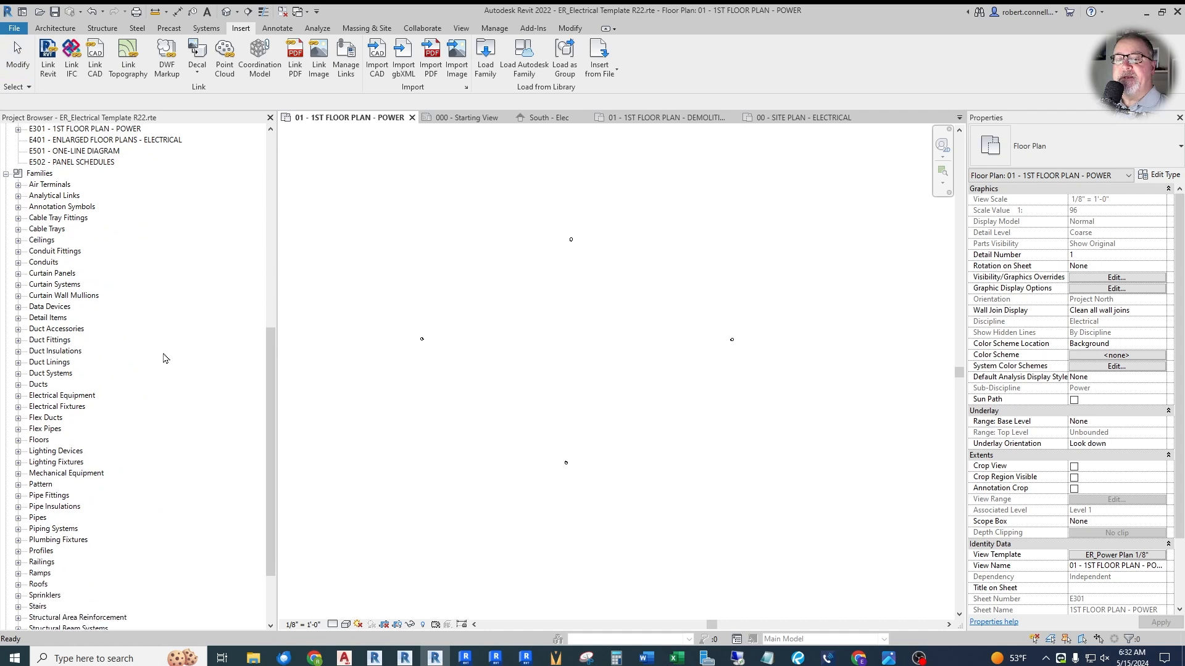
left_click(18, 395)
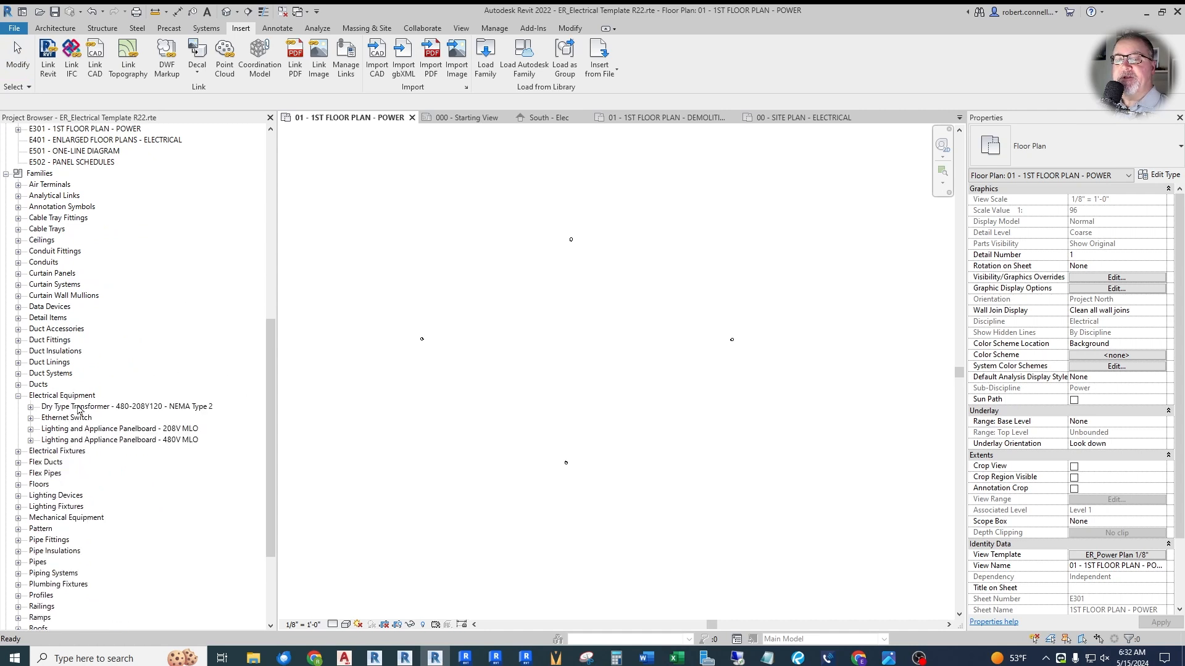
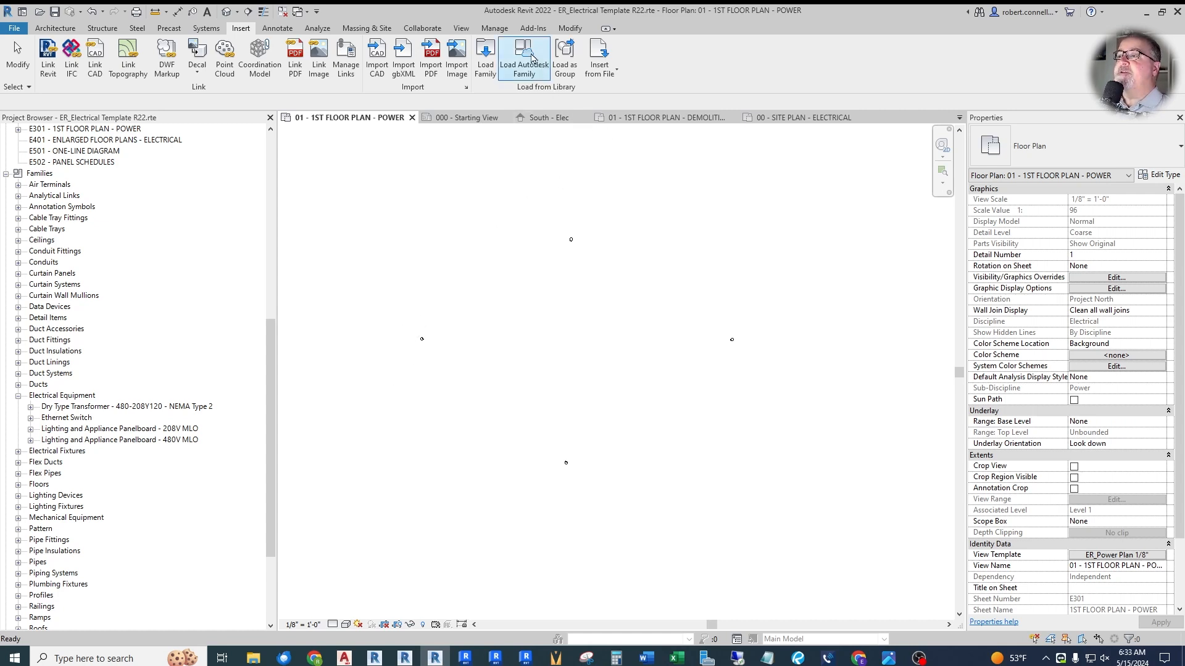
- Browse the Autodesk family library to the Electrical/MEP/Electric Power/Generation and Transformation folder
left_click(525, 58)
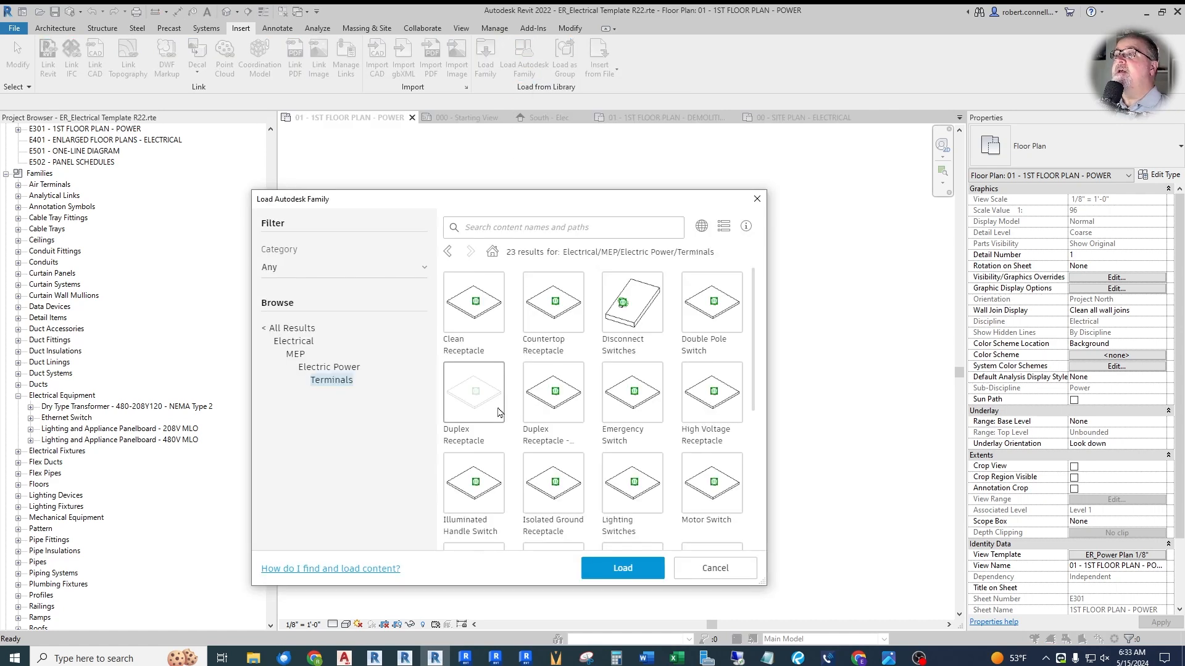
left_click(290, 327)
scroll(347, 363, "down", 5)
left_click(282, 352)
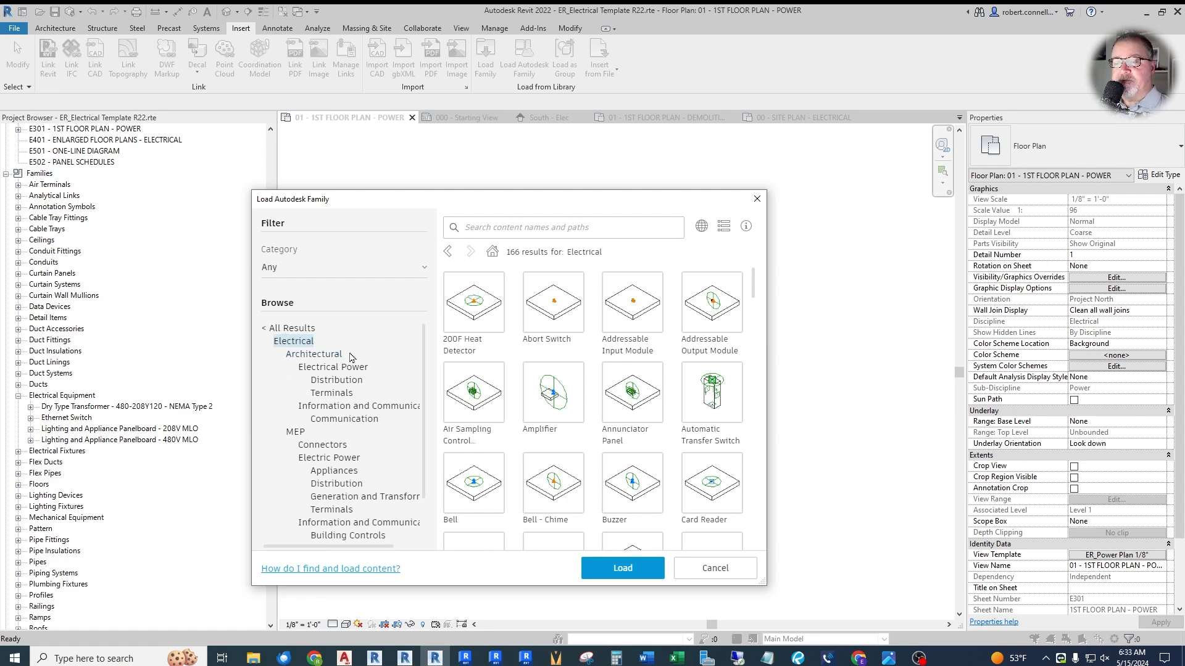
left_click(325, 357)
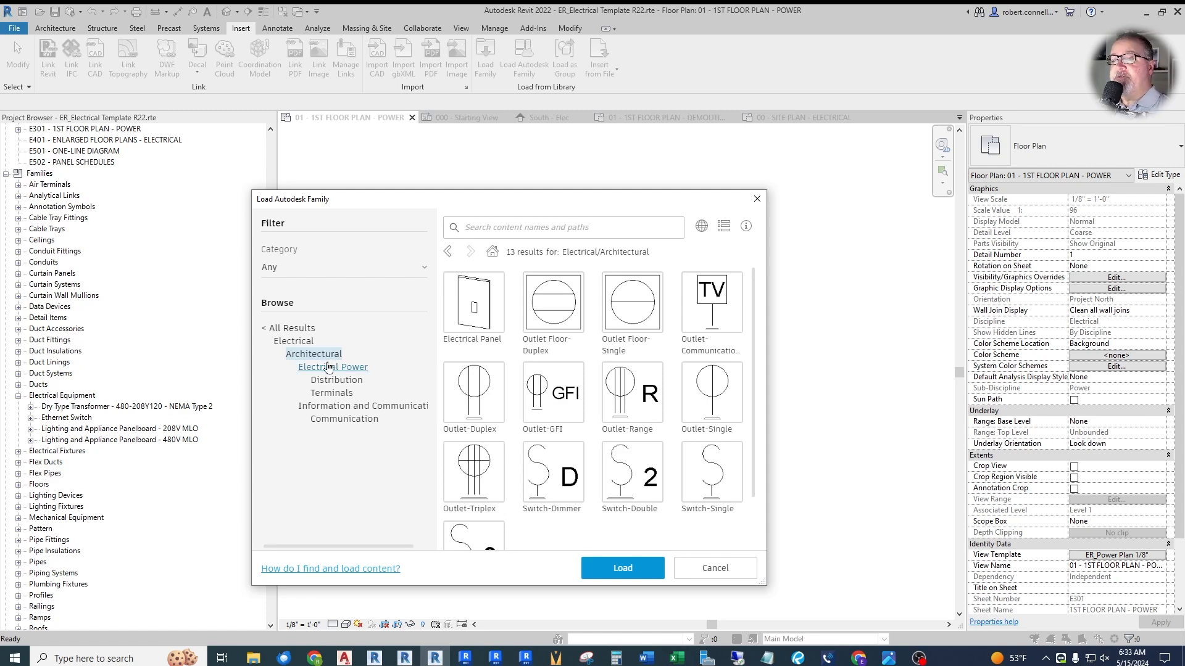
left_click(294, 341)
scroll(315, 394, "down", 2)
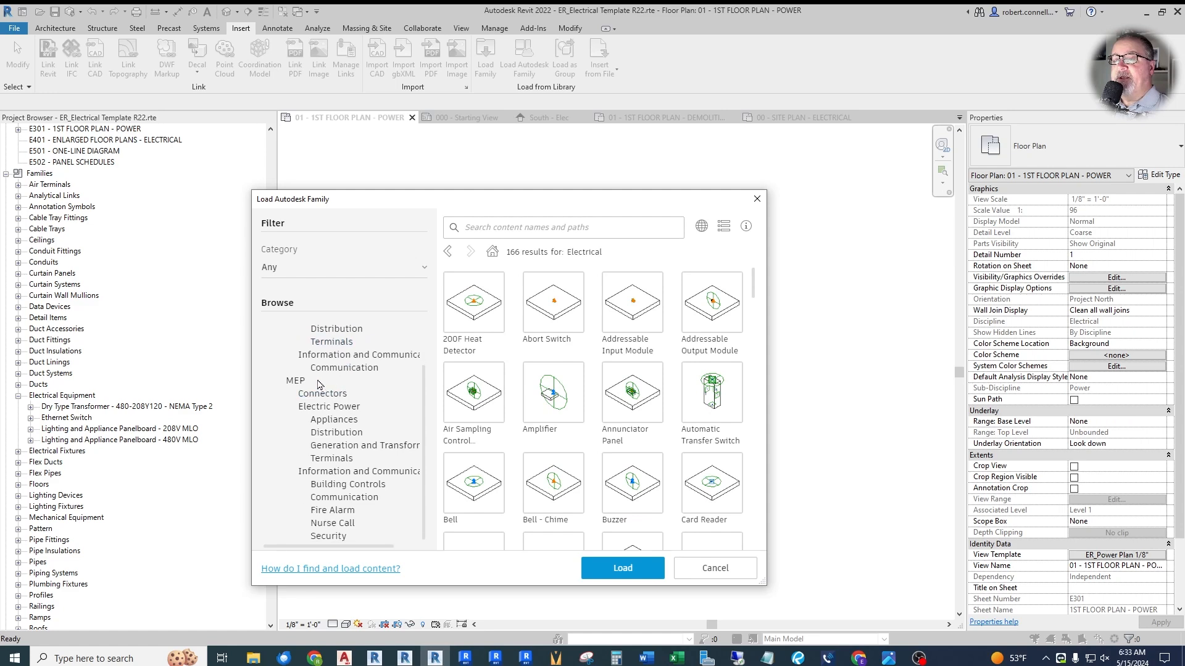
left_click(296, 381)
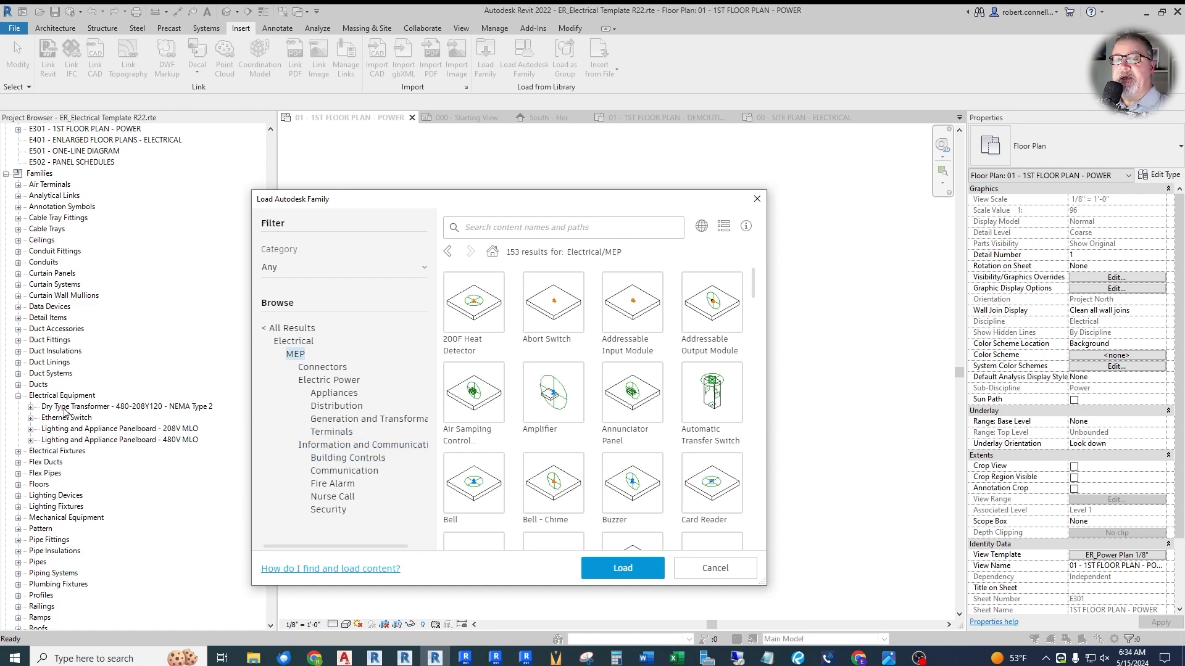
left_click(380, 419)
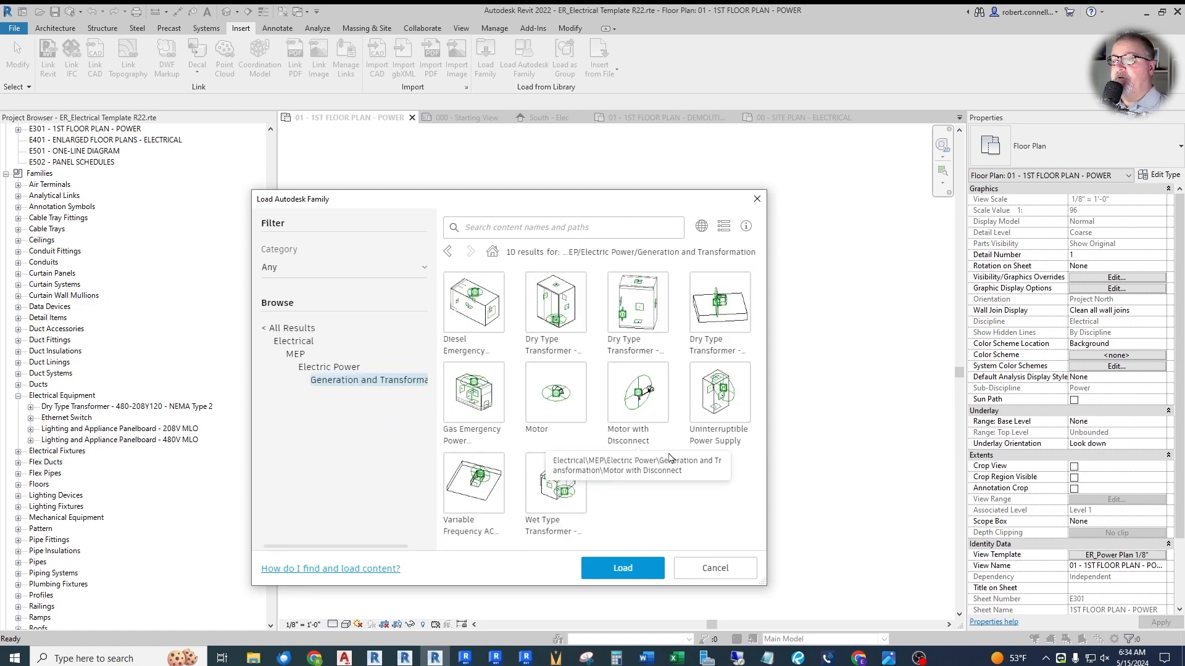
- Load the Wet Type Transformer - 12000-480Y277 family from the Generation and Transformation content
left_click(560, 489)
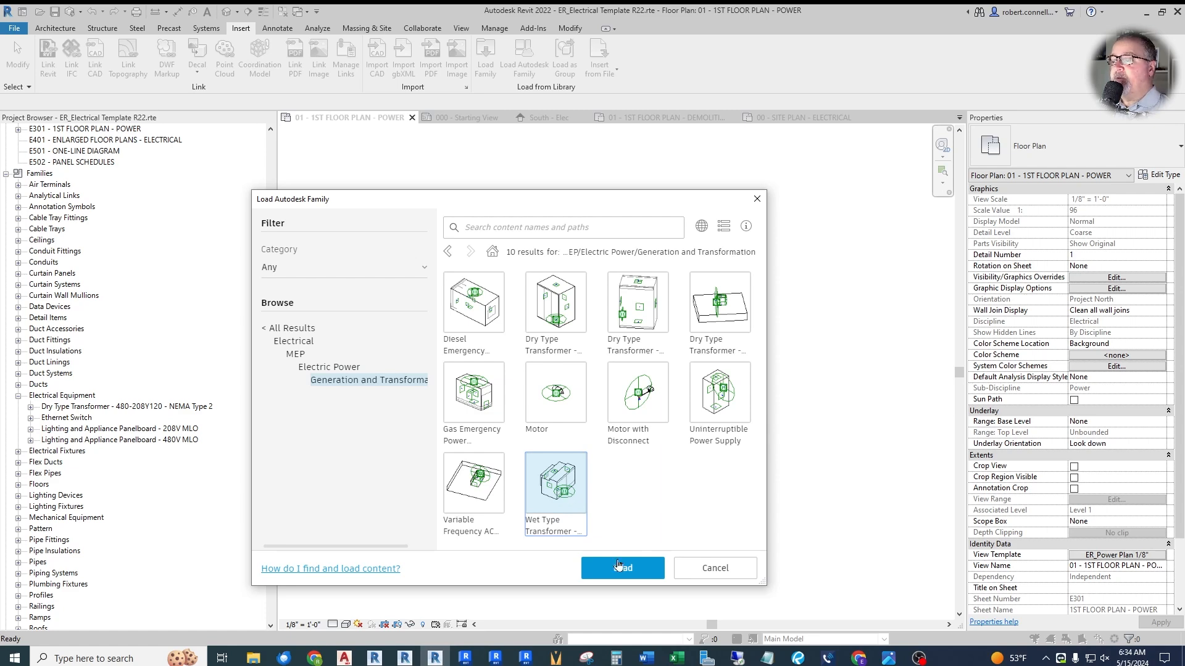
left_click(477, 304)
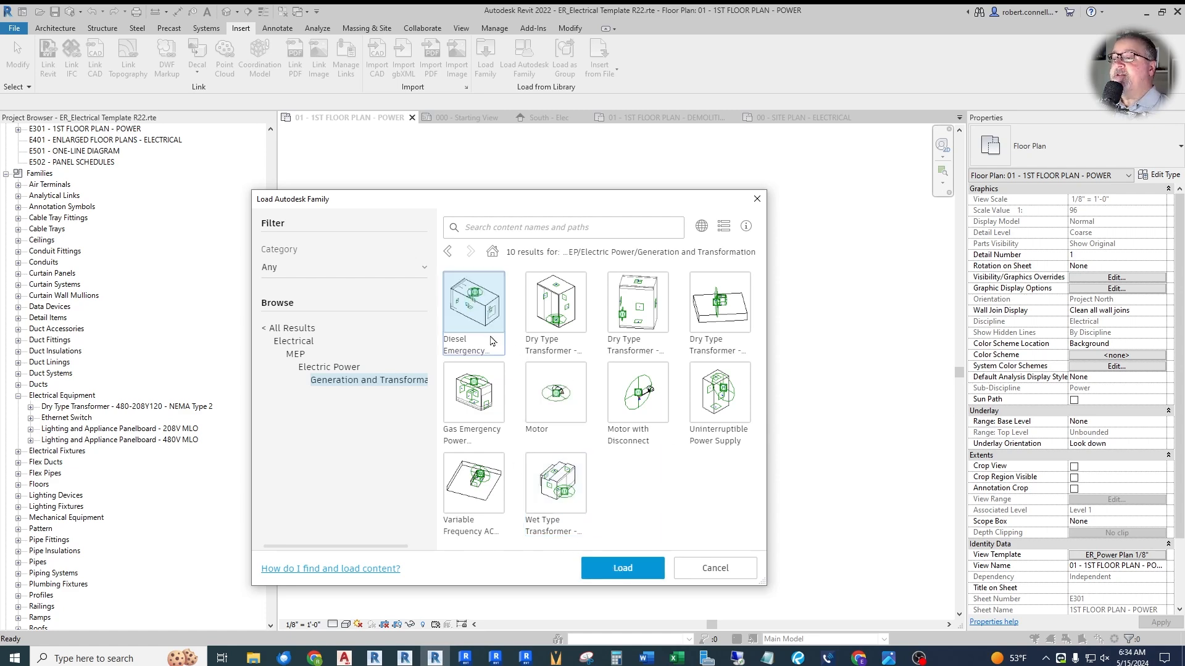
left_click(547, 475)
left_click(614, 568)
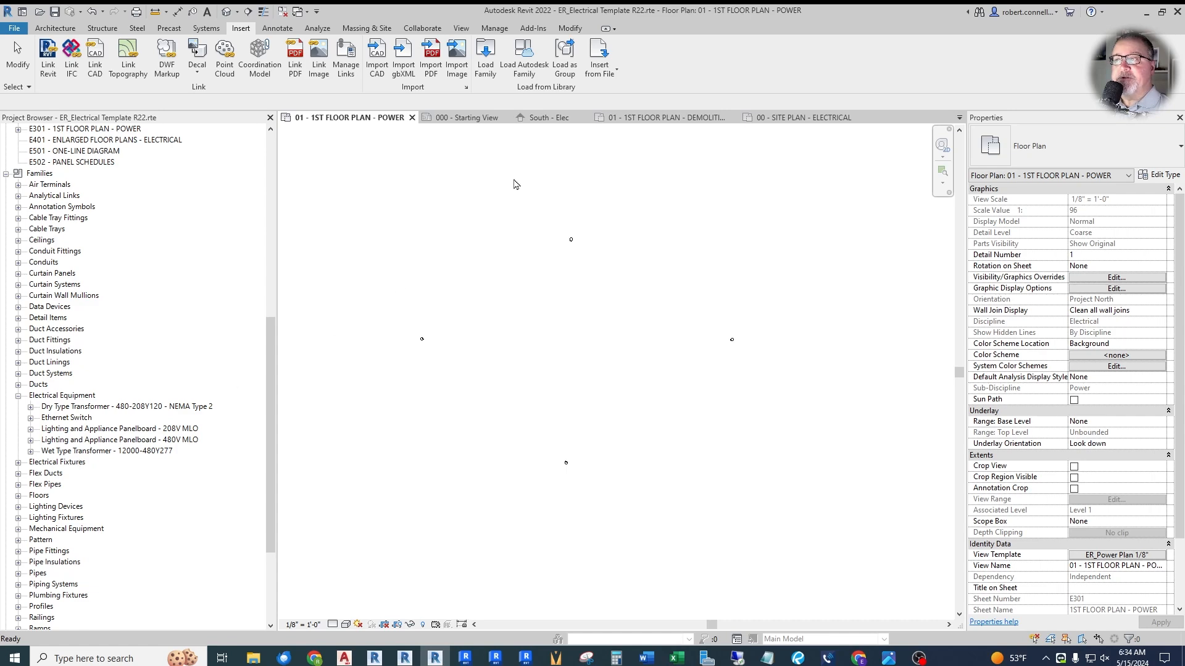
- Load the Diesel Emergency Power Generator family from the Autodesk family library
left_click(523, 59)
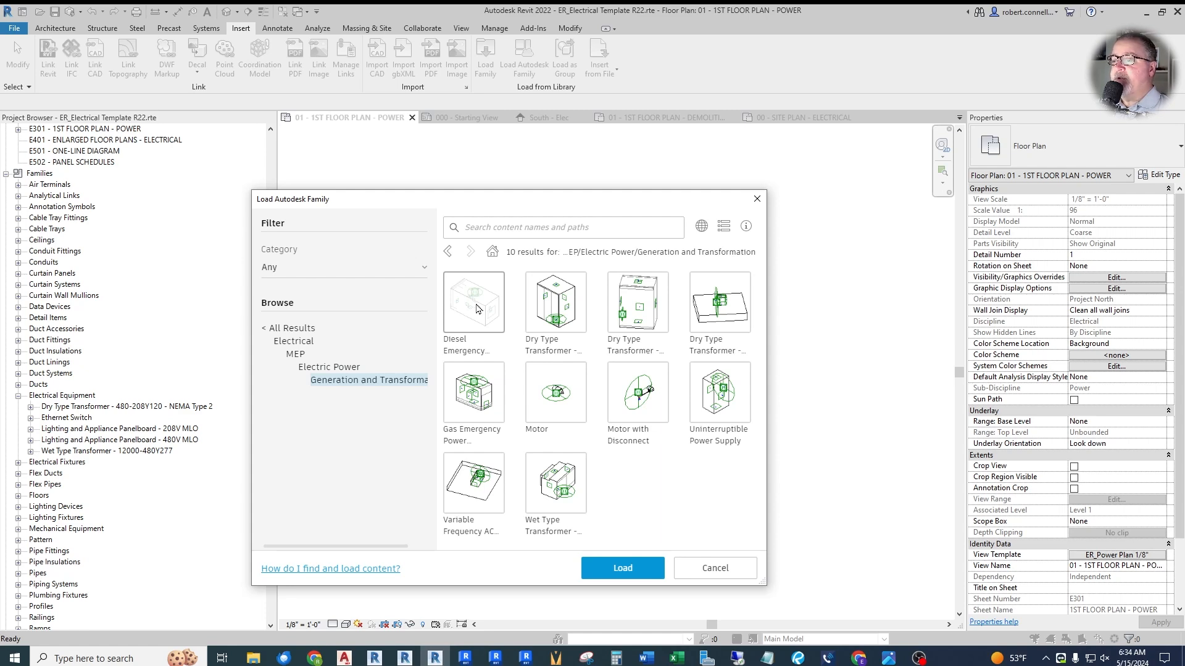
left_click(480, 308)
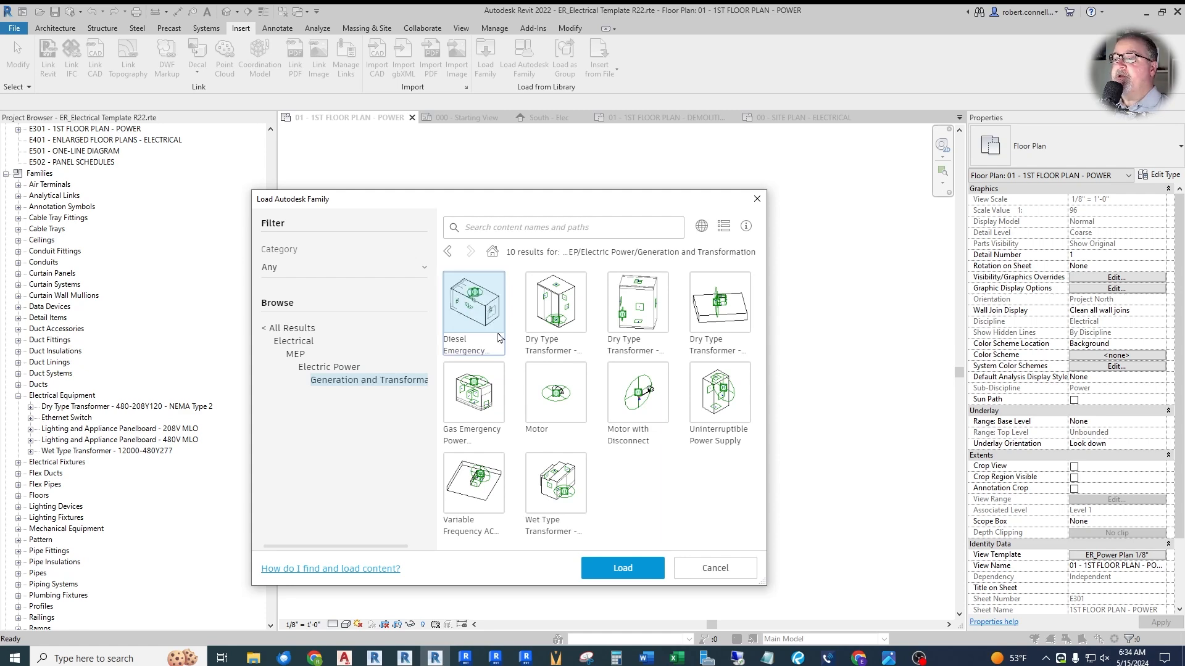
left_click(619, 568)
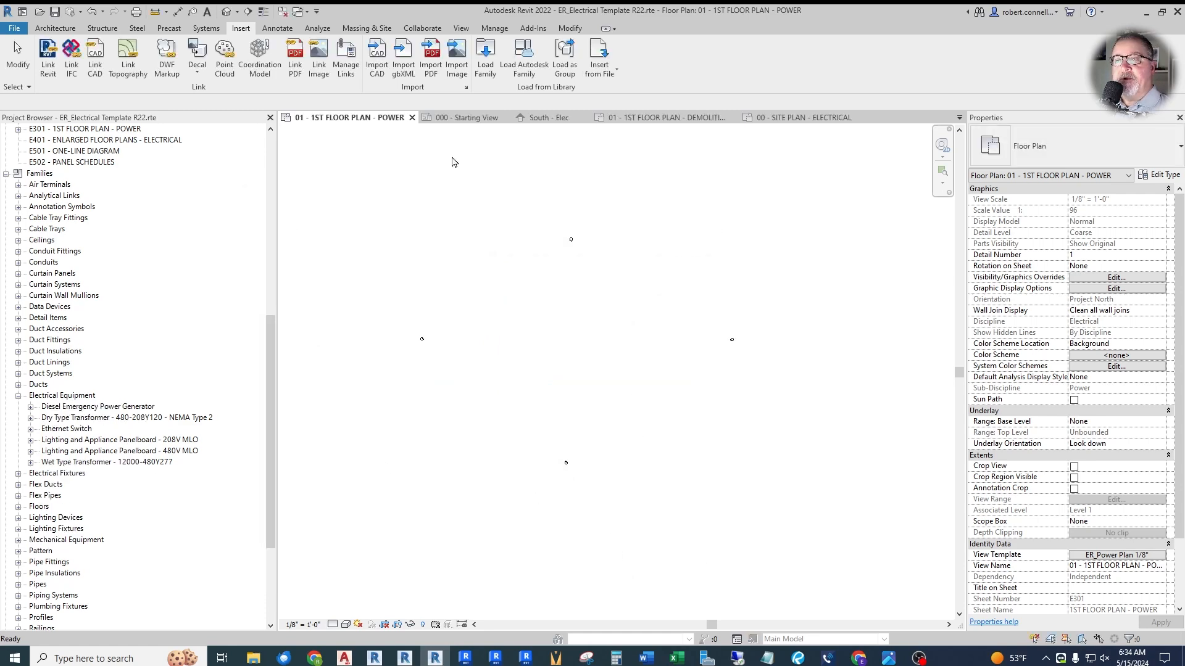
- Load the Circuit Breaker Switchboard family from the Electric Power/Distribution folder of the Autodesk library
left_click(524, 59)
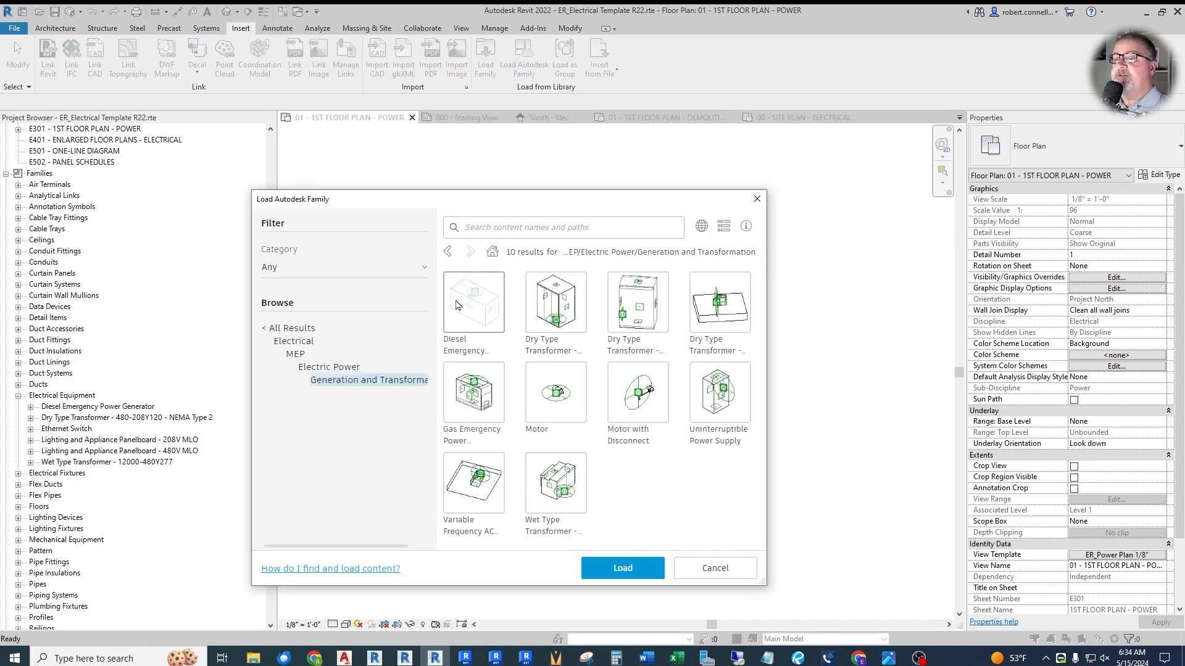
left_click(332, 369)
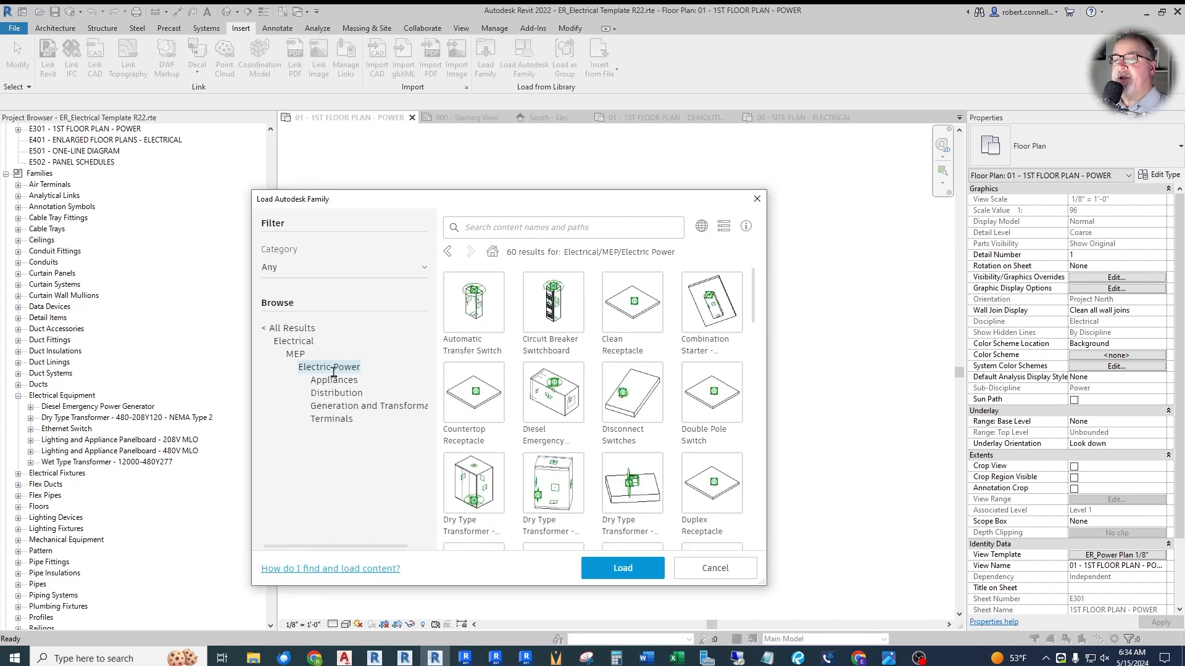
left_click(338, 395)
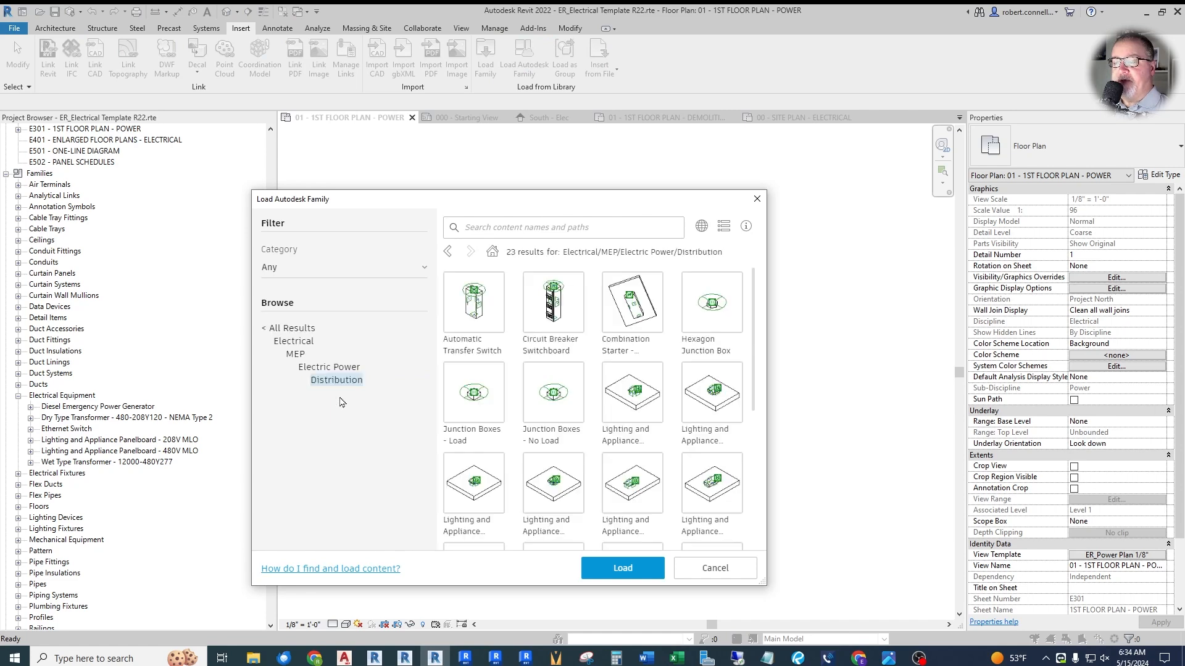
left_click(562, 310)
left_click(620, 569)
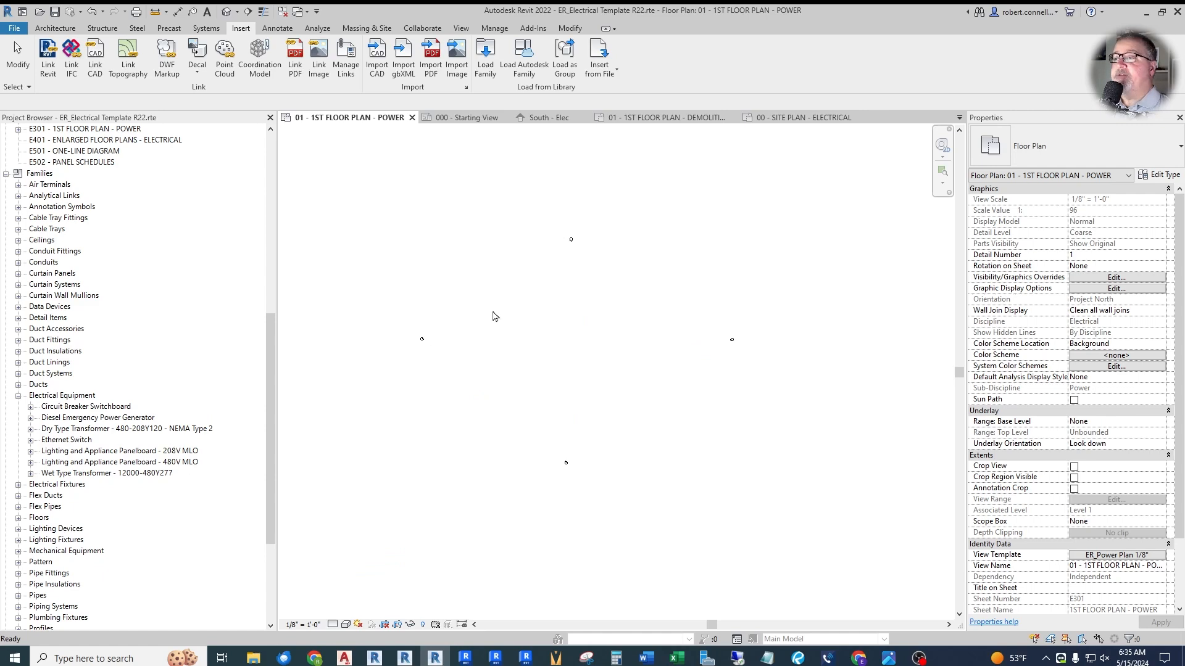
- Load the Lighting and Appliance Panelboard - 480V MLO - Surface family from the Distribution content of the Autodesk library
left_click(524, 58)
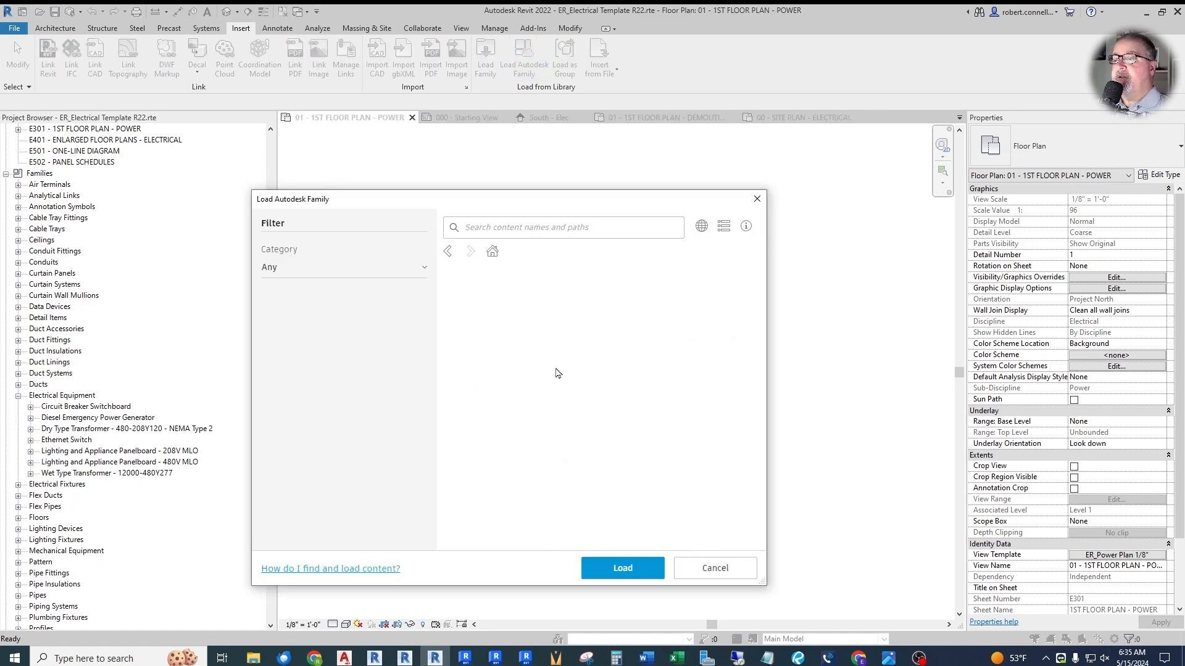
scroll(637, 386, "down", 5)
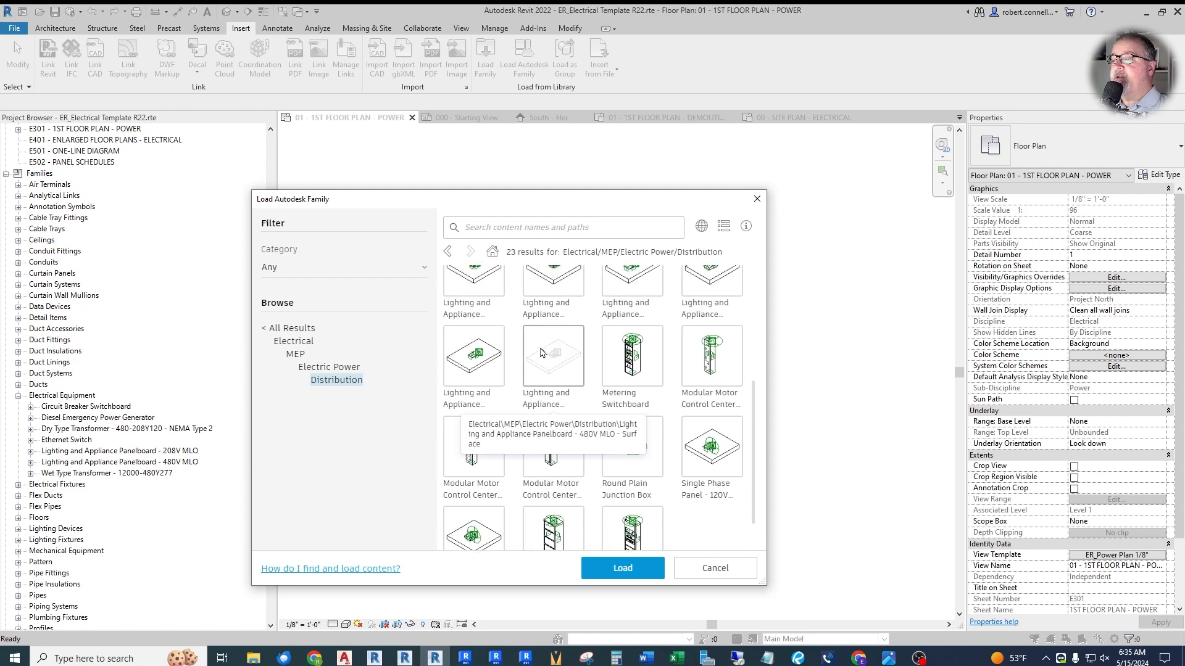
scroll(542, 352, "up", 1)
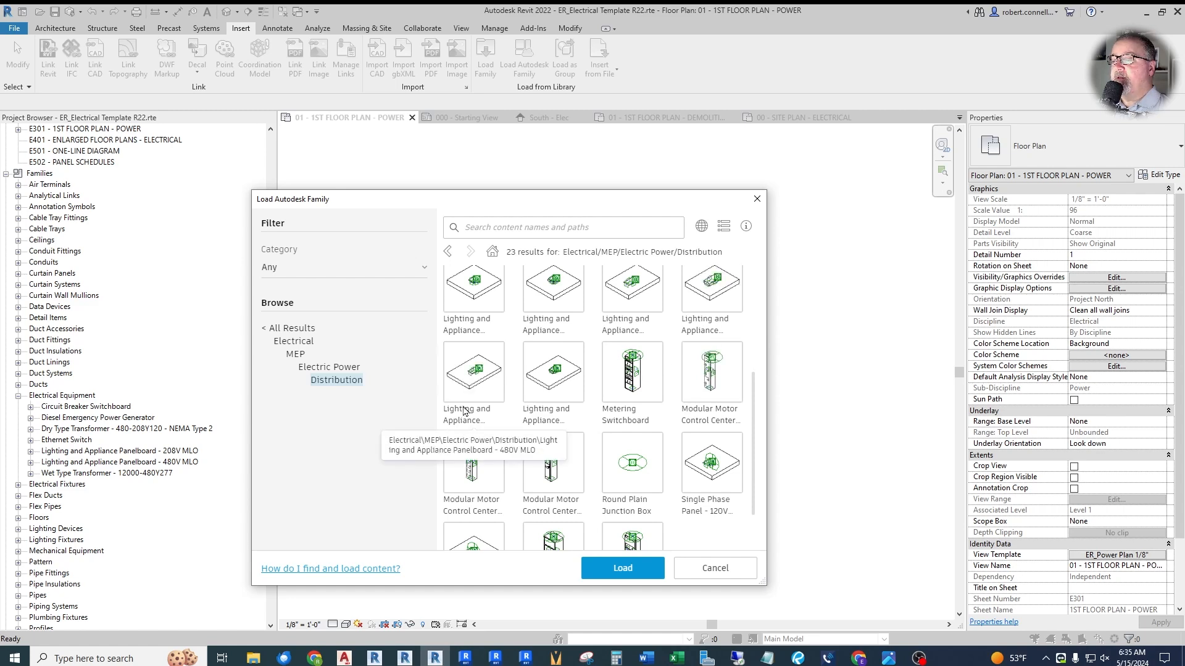
left_click(547, 413)
left_click(608, 571)
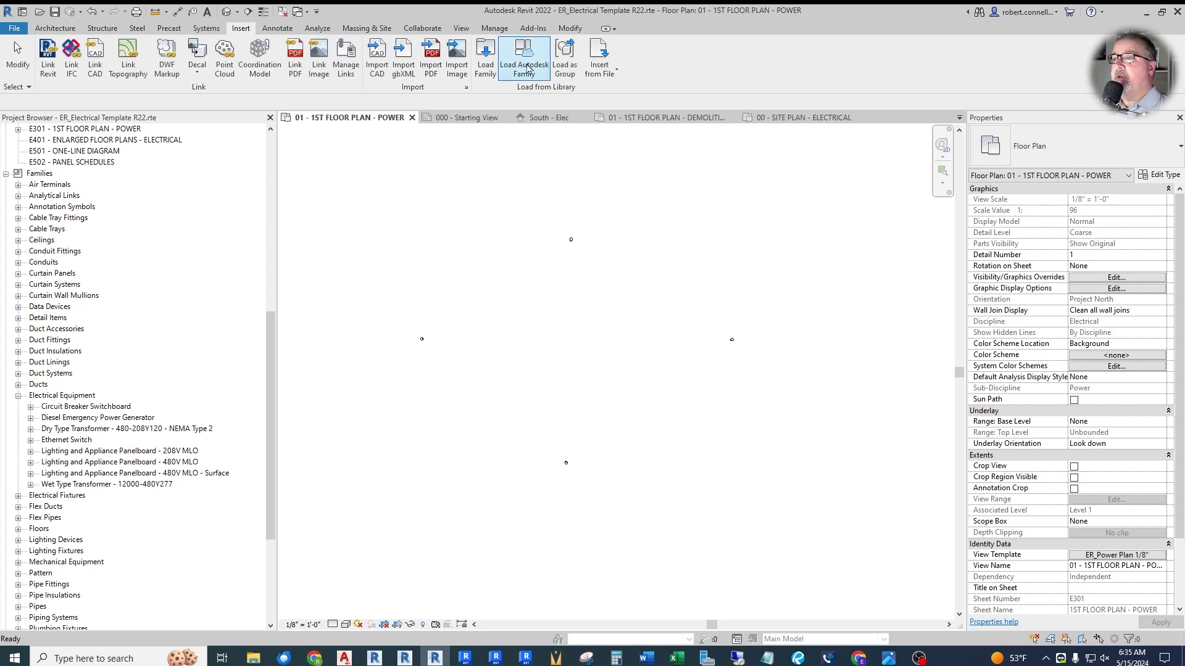
- Load the Lighting and Appliance Panelboard - 480V MCB - Surface family from the Autodesk library's Distribution content
left_click(527, 68)
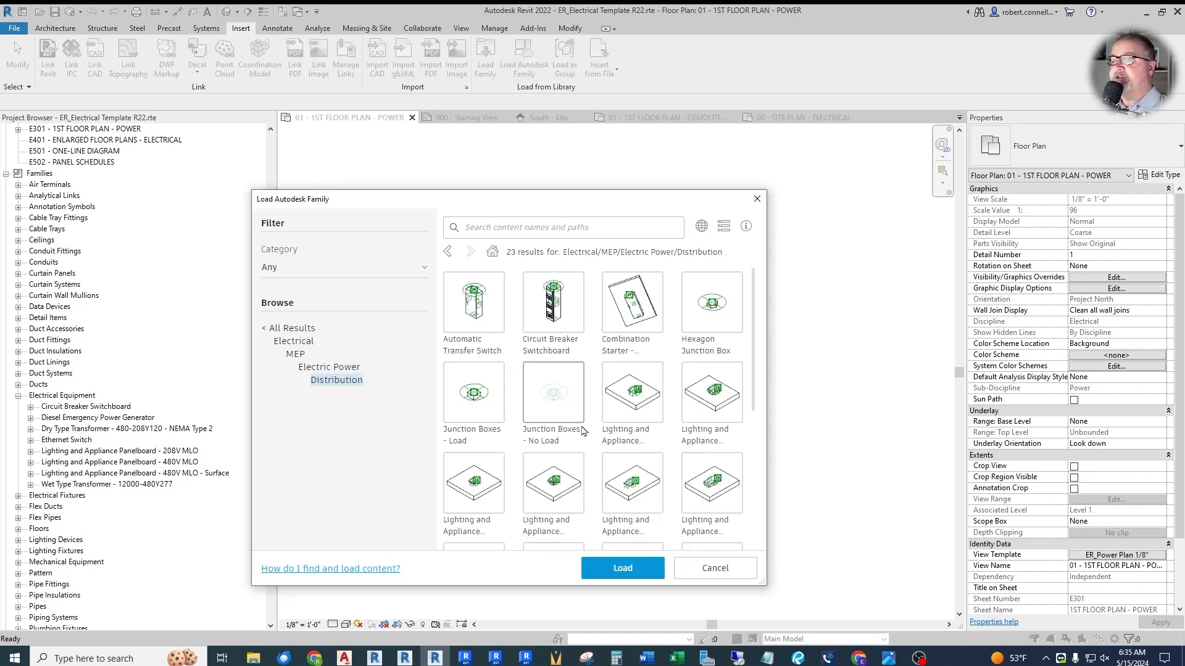
scroll(582, 436, "down", 3)
scroll(582, 437, "down", 1)
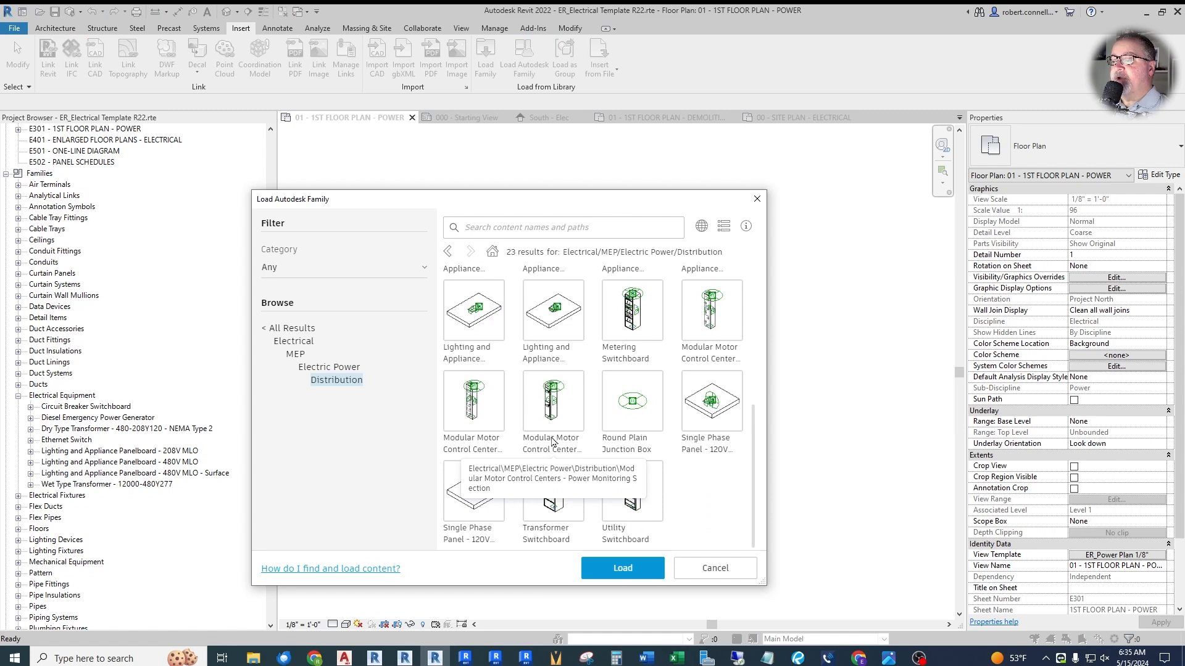
scroll(581, 277, "up", 4)
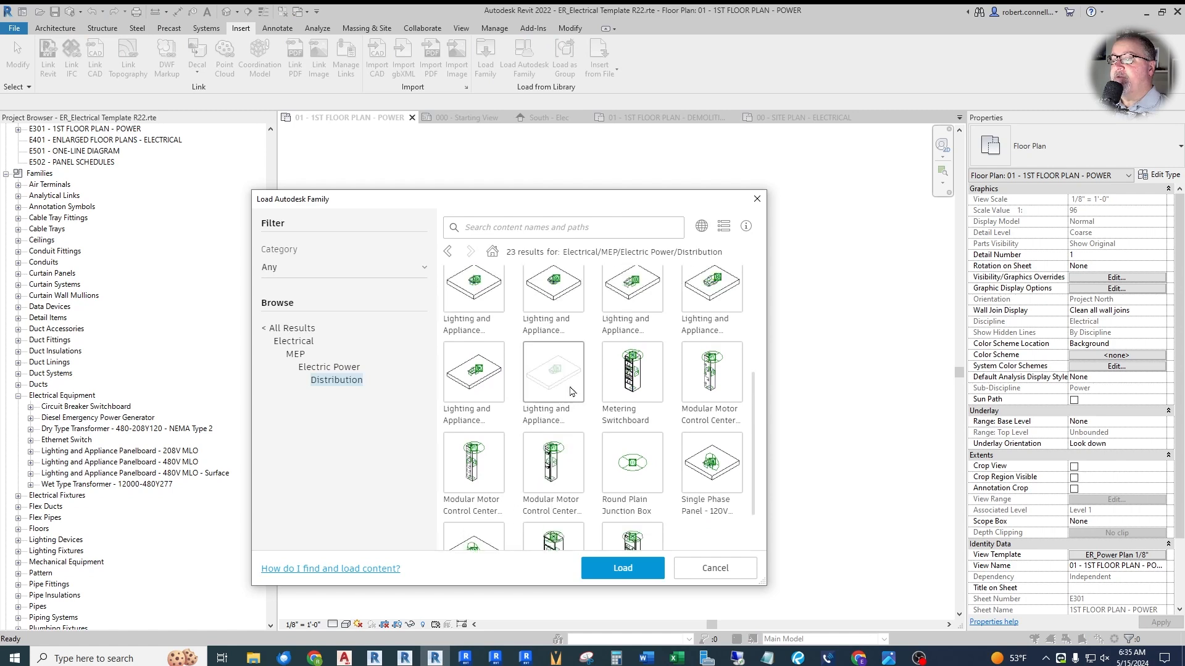
left_click(714, 325)
left_click(620, 568)
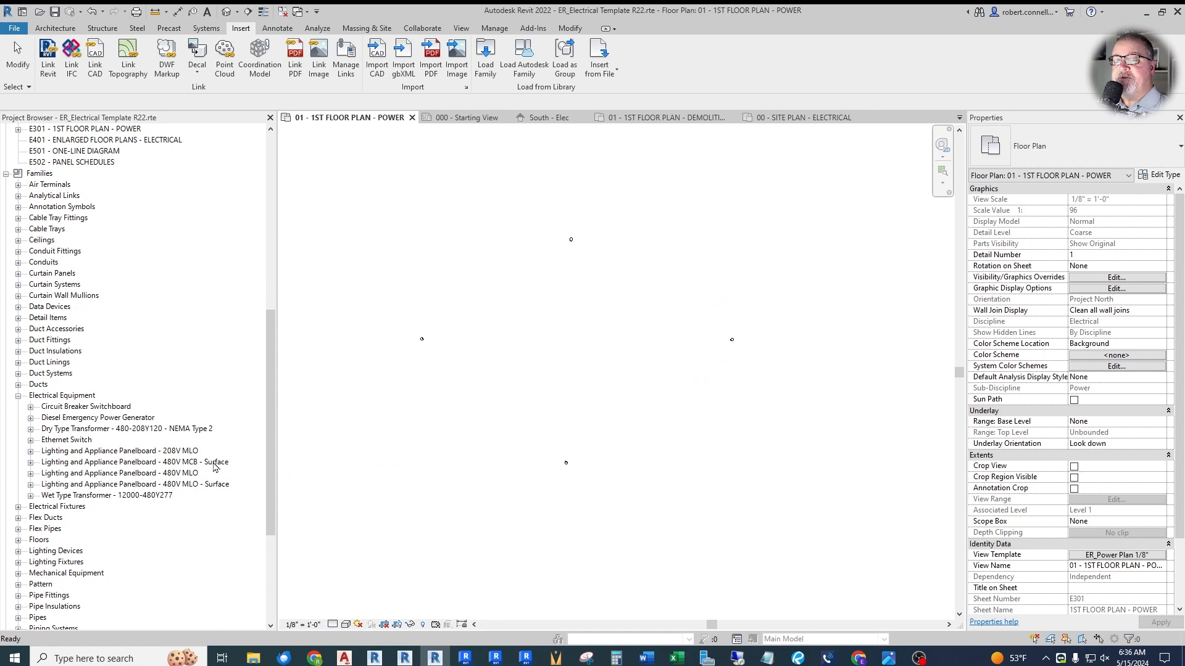
- Load the 208V Lighting and Appliance Panelboard families from the Distribution content: MLO - Surface, MCB - Surface, and MCB
left_click(524, 58)
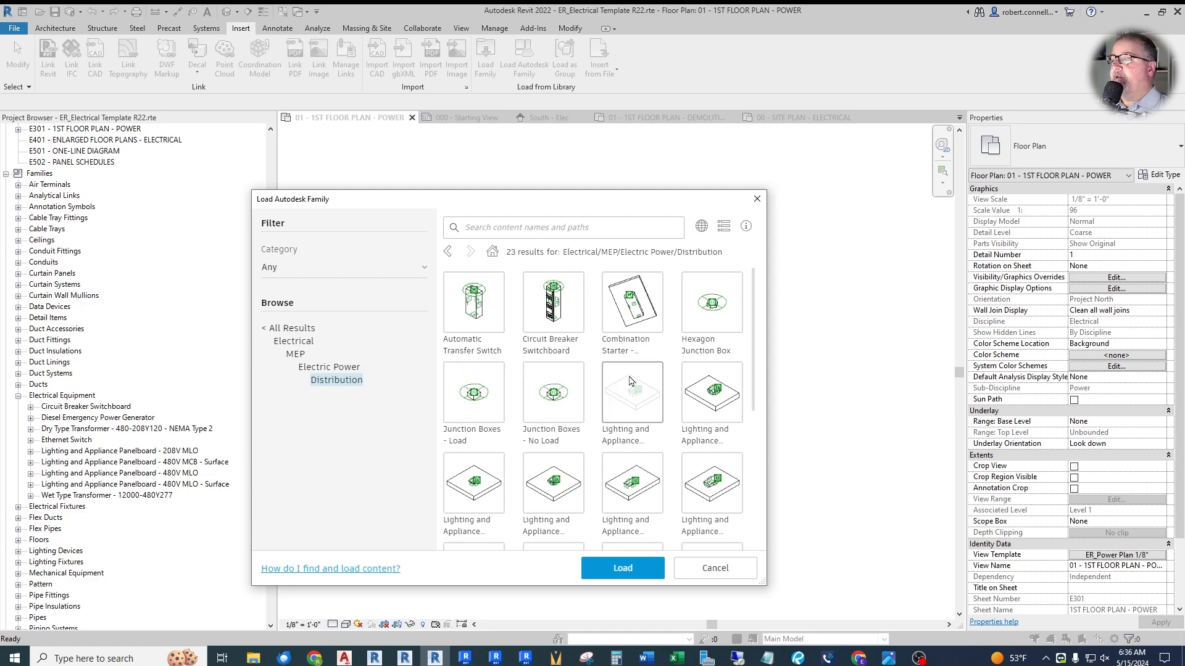
scroll(632, 379, "down", 2)
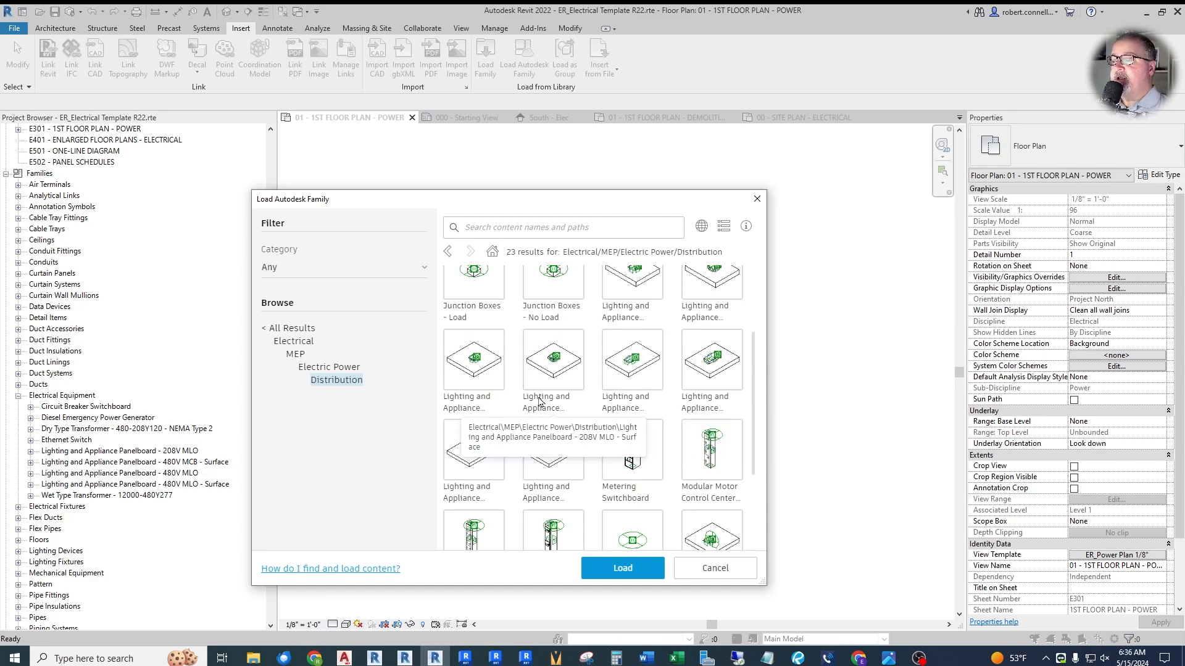
double_click(551, 370)
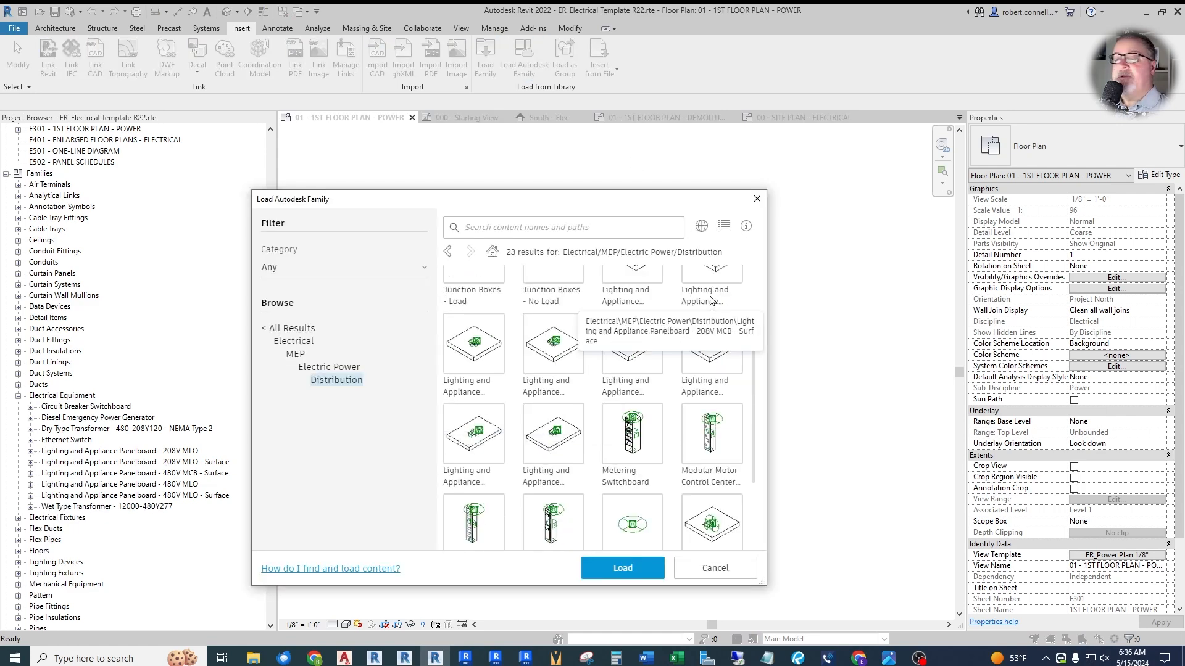
double_click(713, 301)
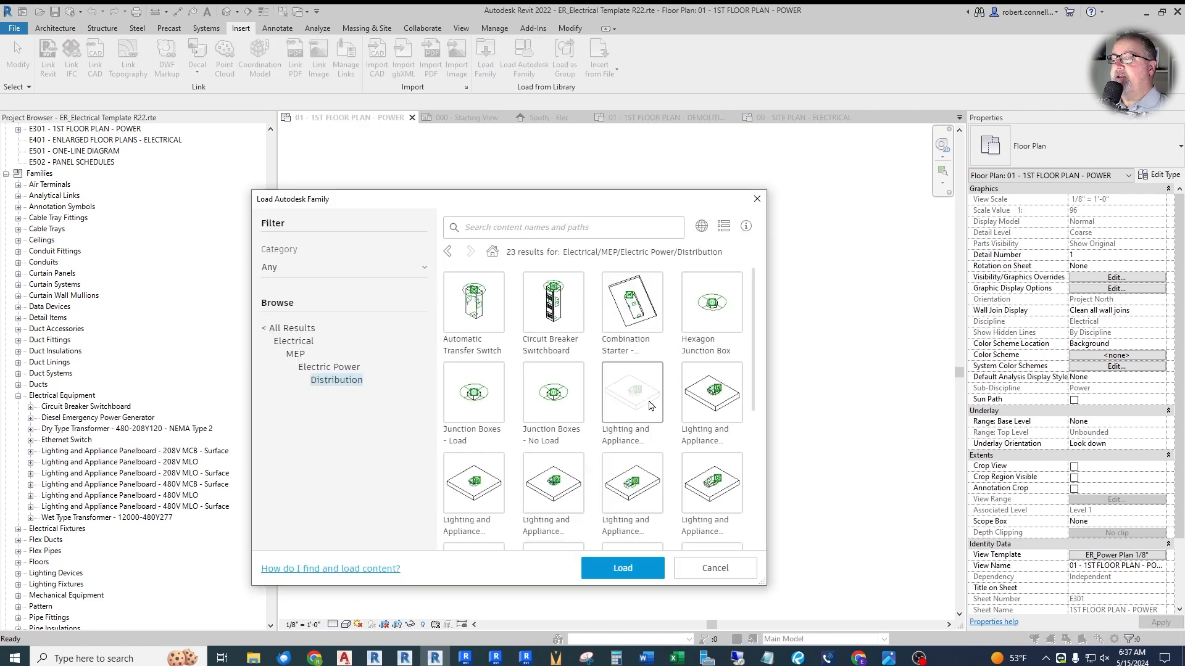
double_click(621, 434)
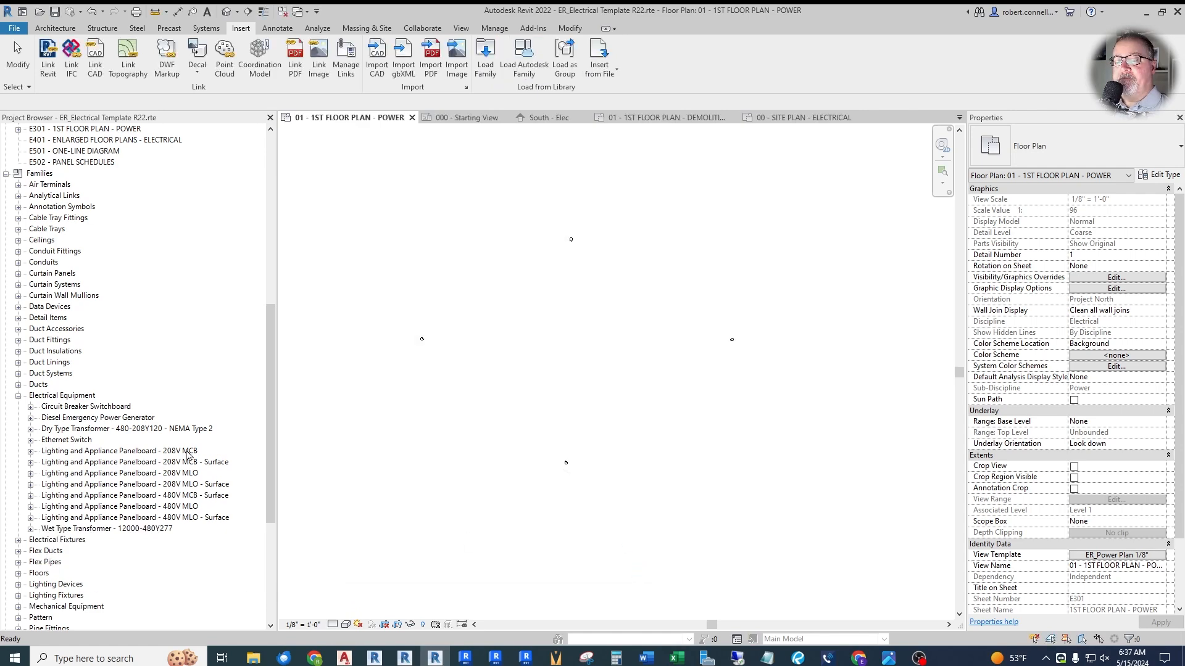
- Load the Lighting and Appliance Panelboard - 480V MCB family from the Autodesk library's Distribution content
left_click(524, 59)
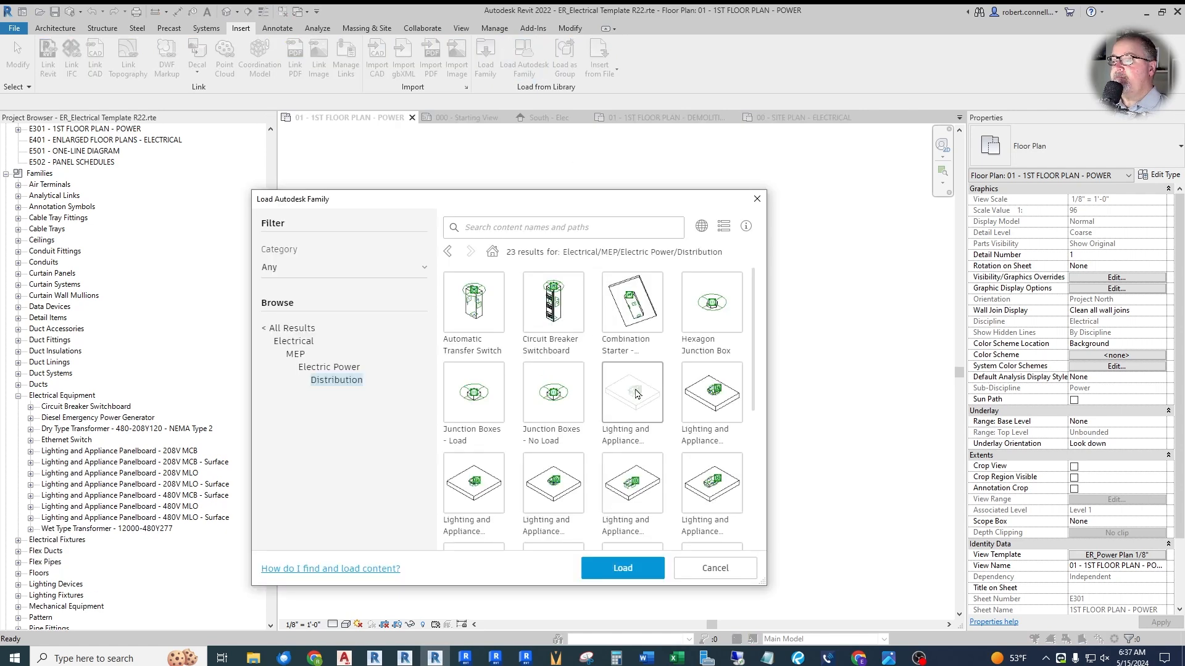
scroll(623, 382, "down", 3)
left_click(635, 400)
left_click(614, 570)
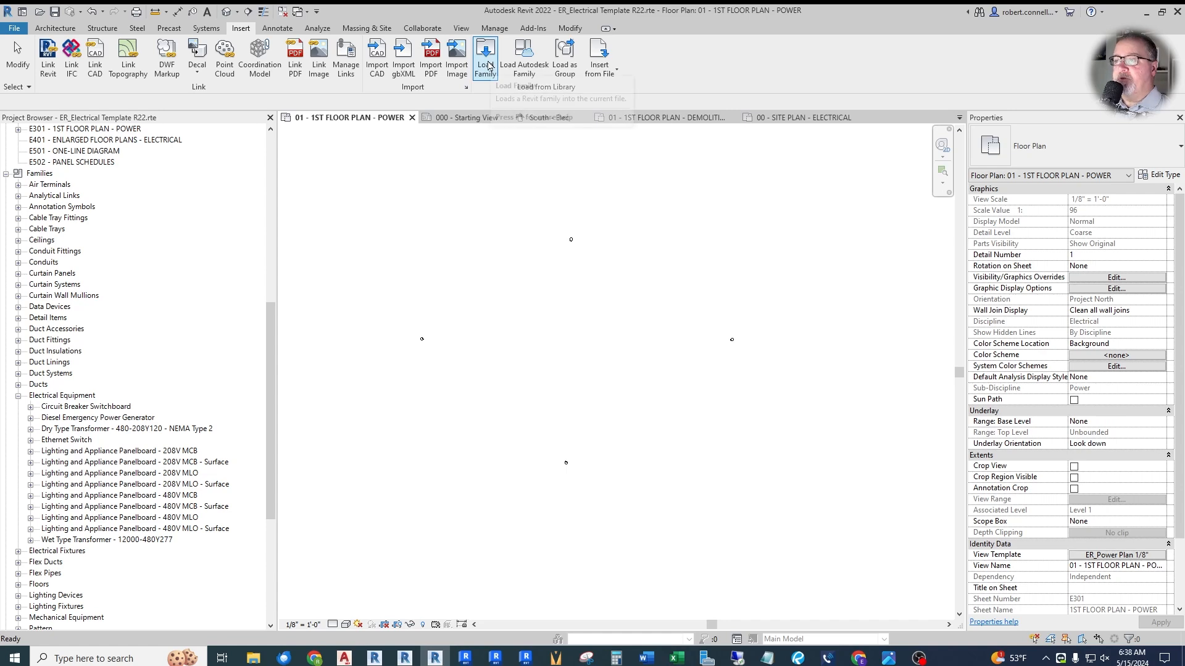
- Load the custom family file ER_Automatic Transfer Switch.rfa from the ER folder
left_click(488, 65)
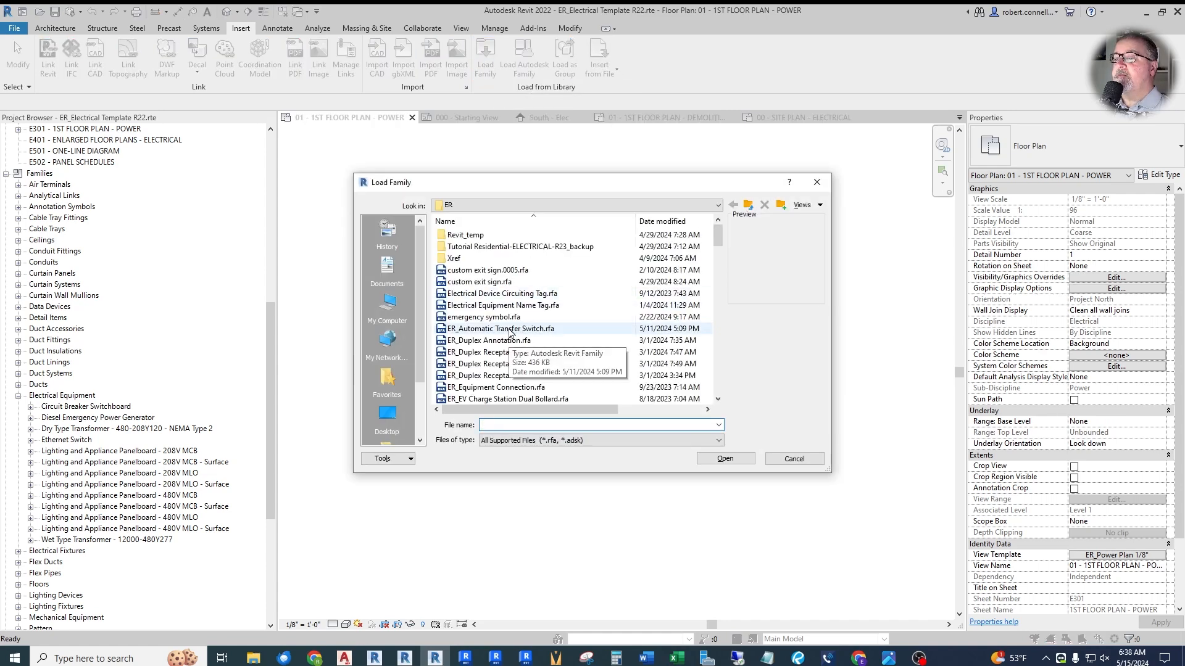
left_click(509, 331)
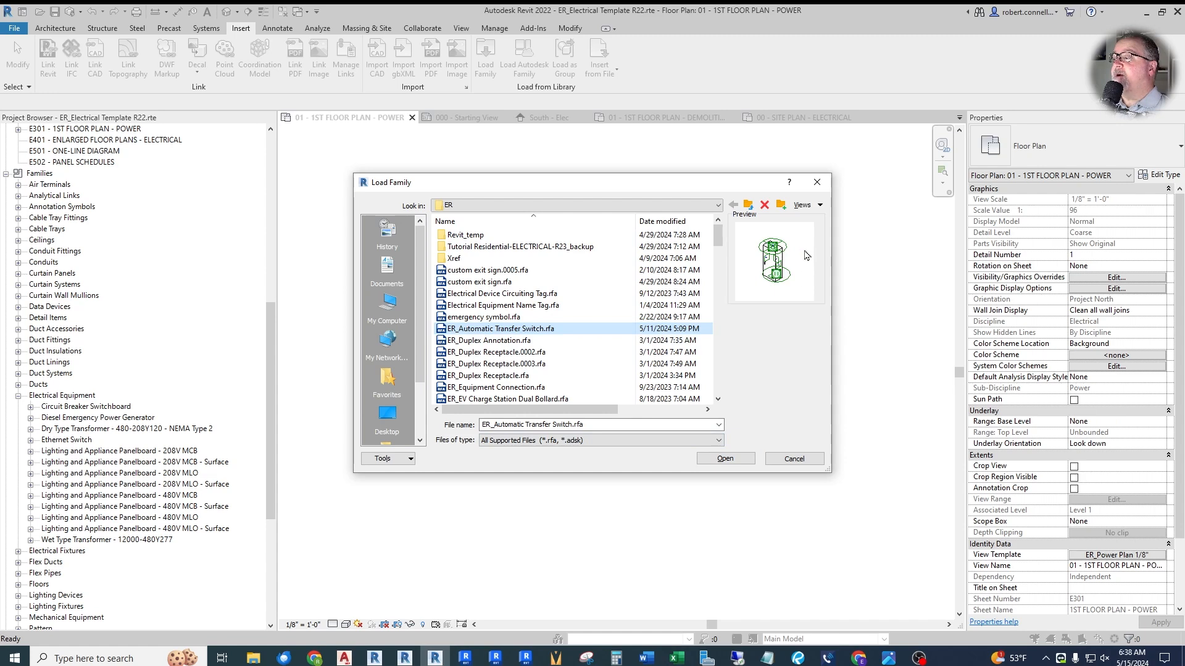
left_click(722, 459)
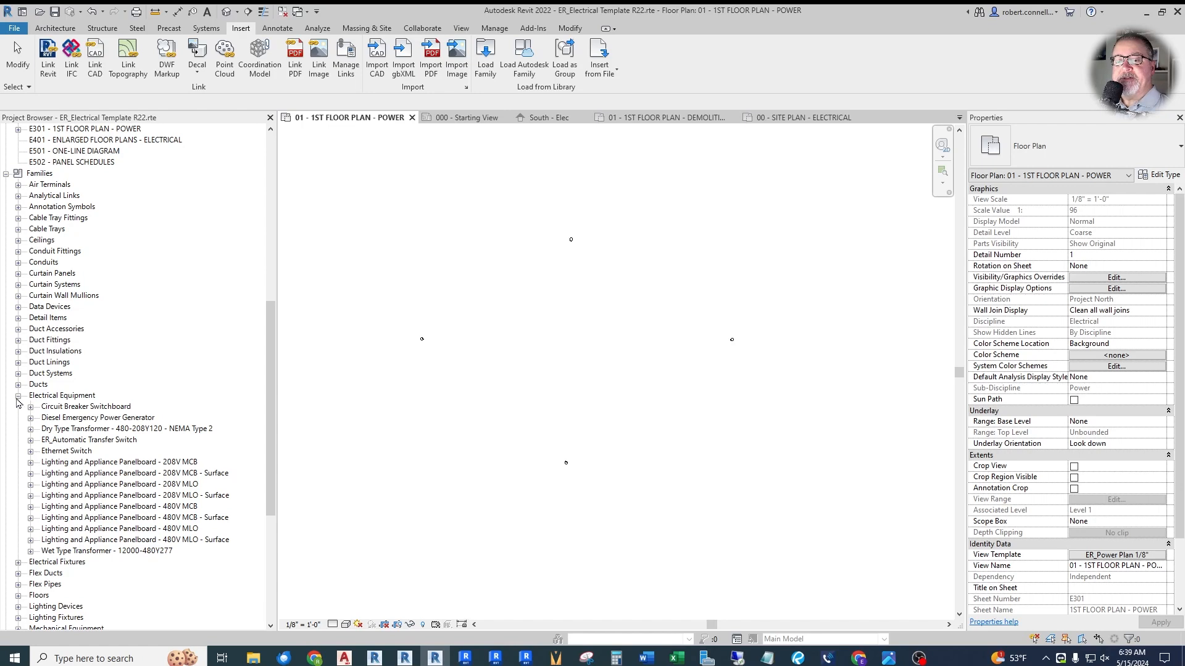
- Collapse the Electrical Equipment families and expand the Electrical Fixtures category to examine its loaded families
left_click(18, 396)
left_click(18, 407)
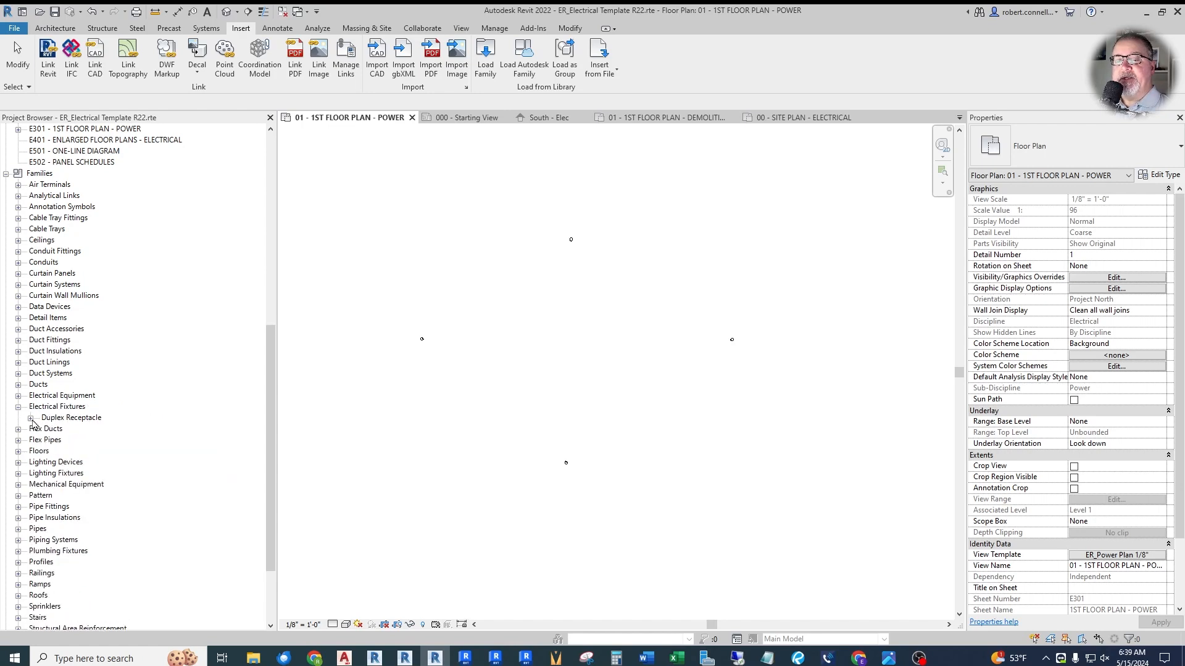
- Load the High Voltage Receptacle family from the Autodesk library's Electrical/MEP/Electric Power/Terminals content
left_click(30, 419)
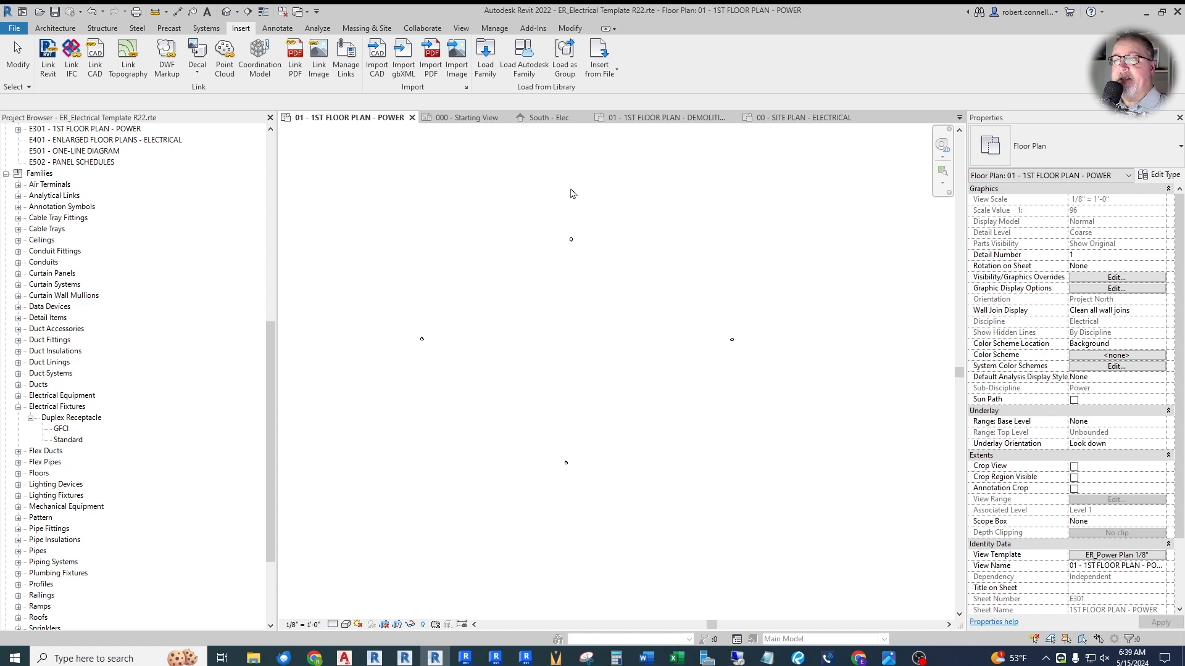
left_click(525, 58)
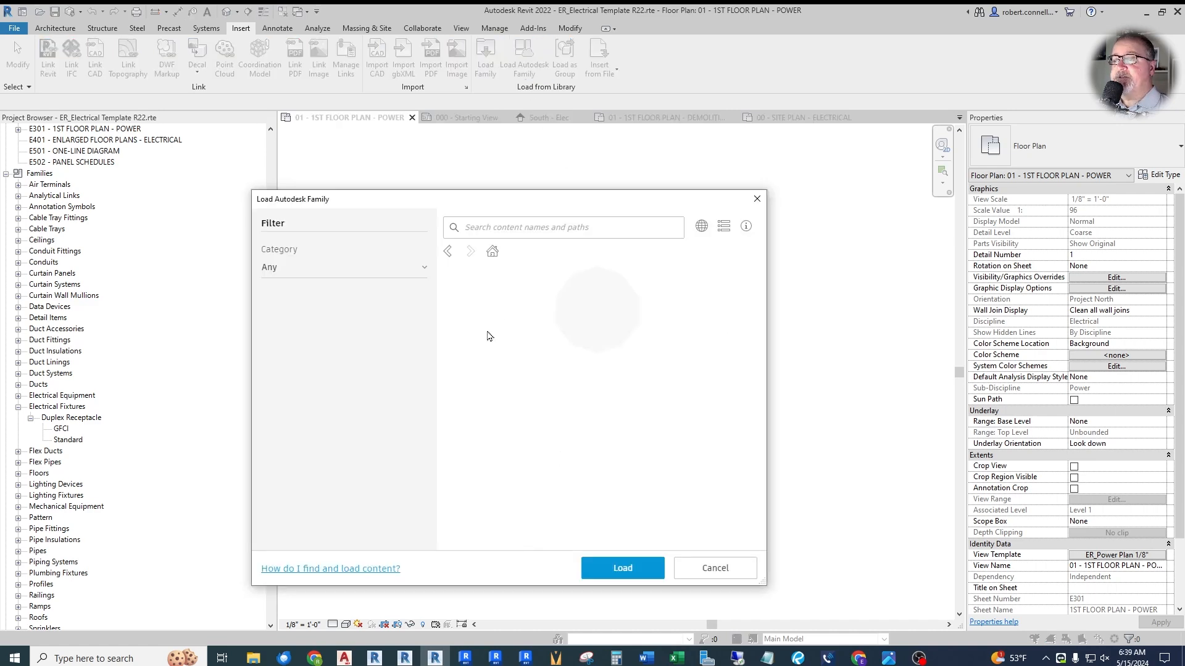
left_click(333, 368)
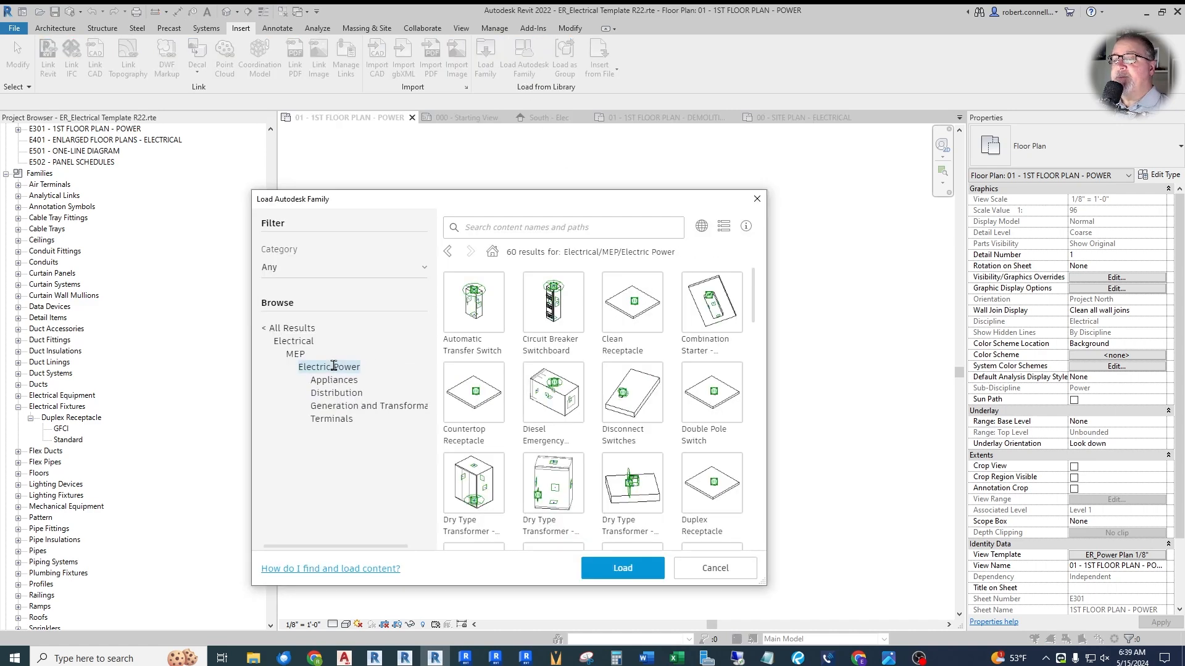
left_click(333, 419)
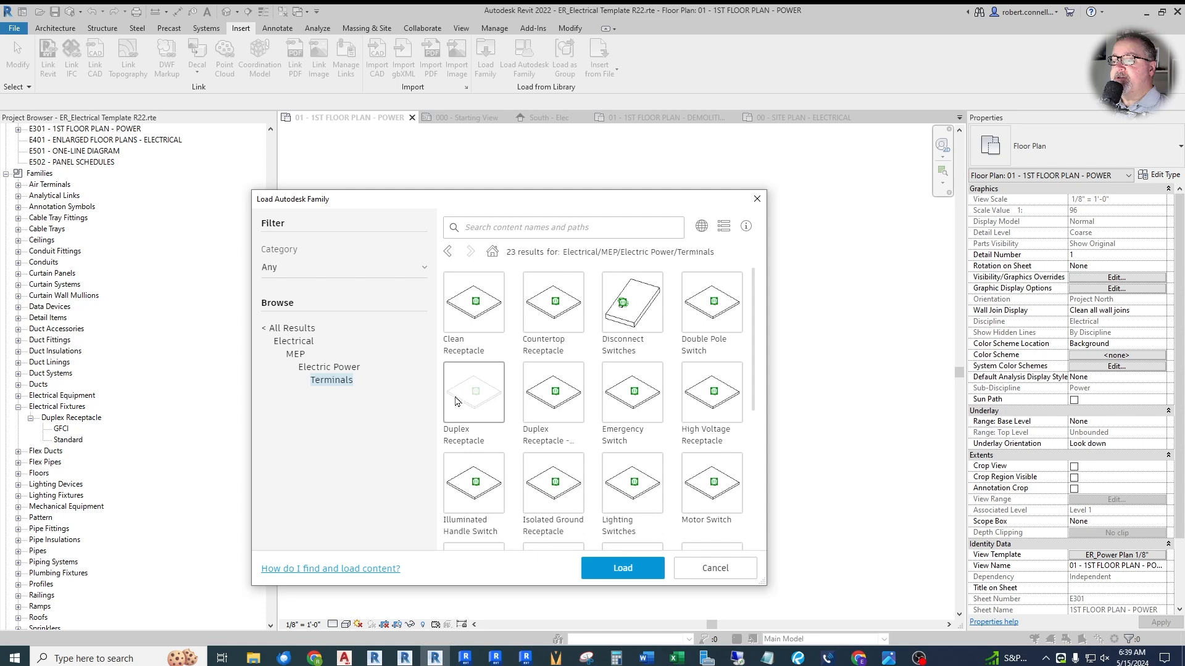
scroll(622, 411, "down", 2)
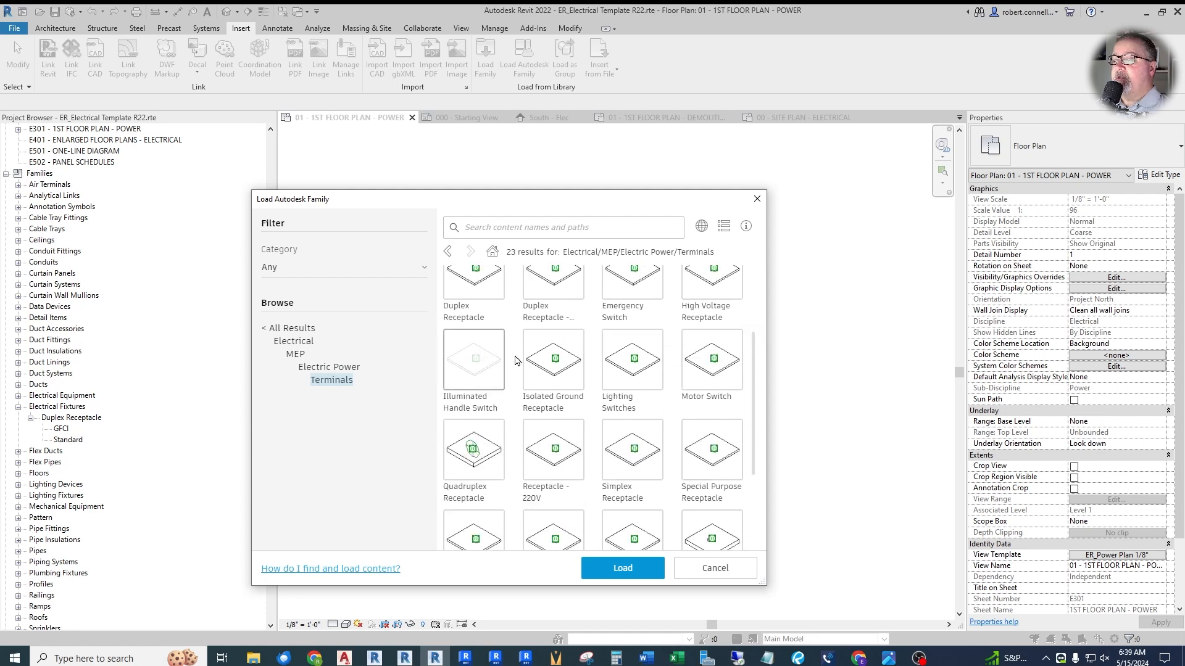
scroll(714, 340, "up", 1)
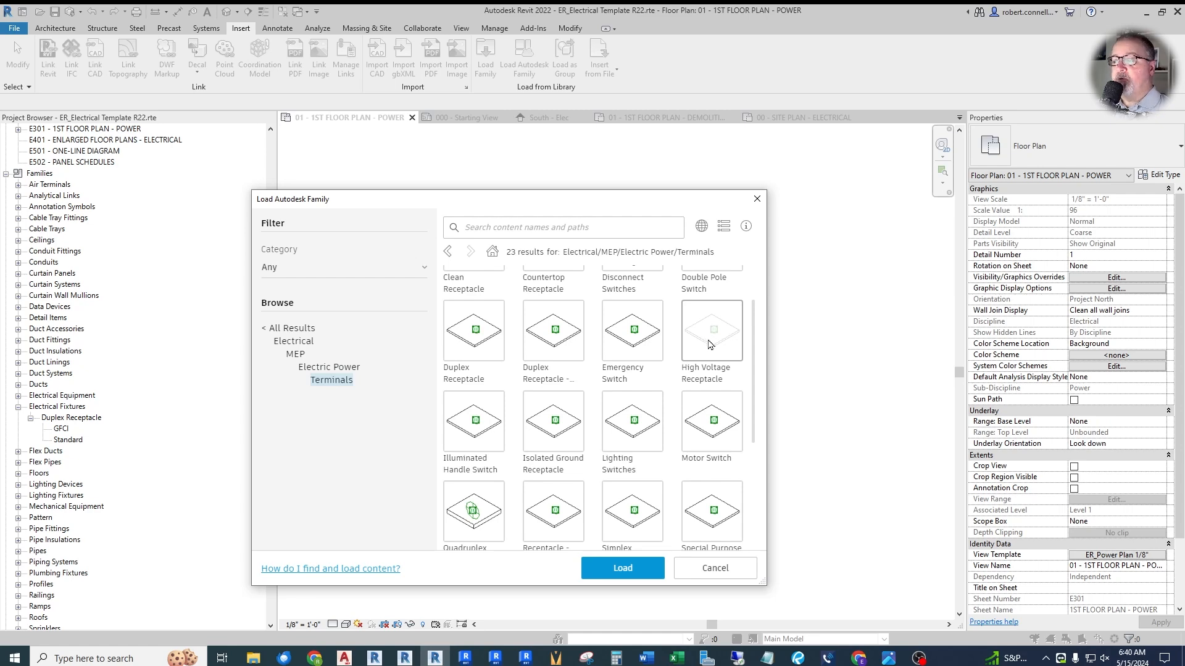
left_click(701, 334)
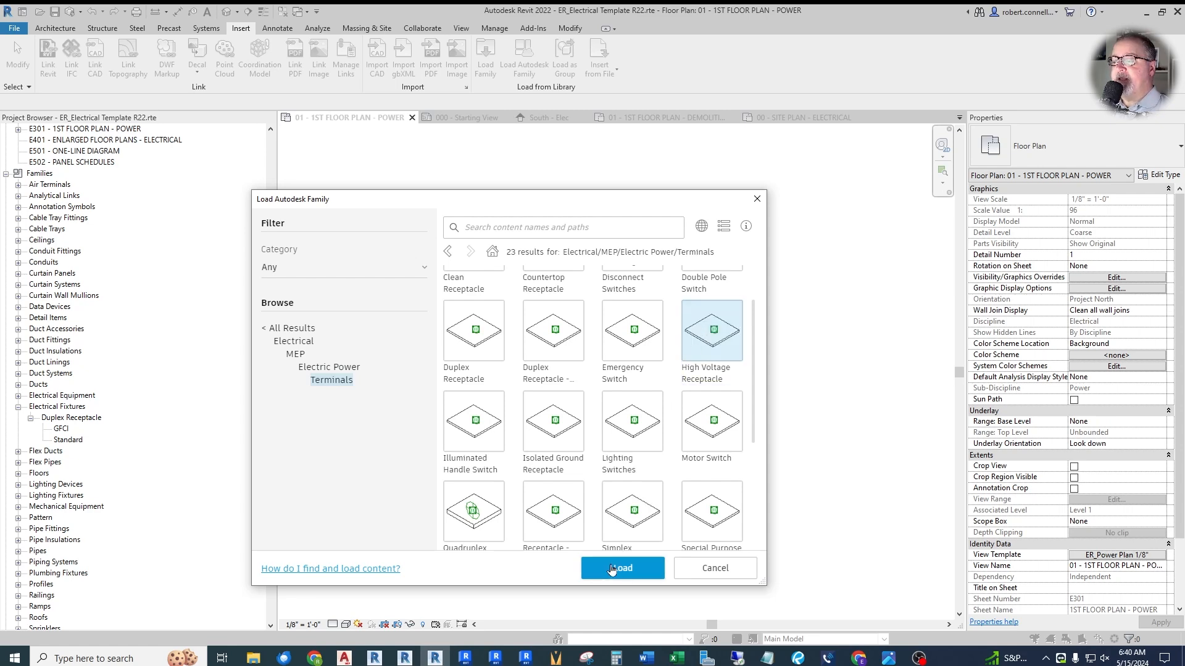
left_click(612, 568)
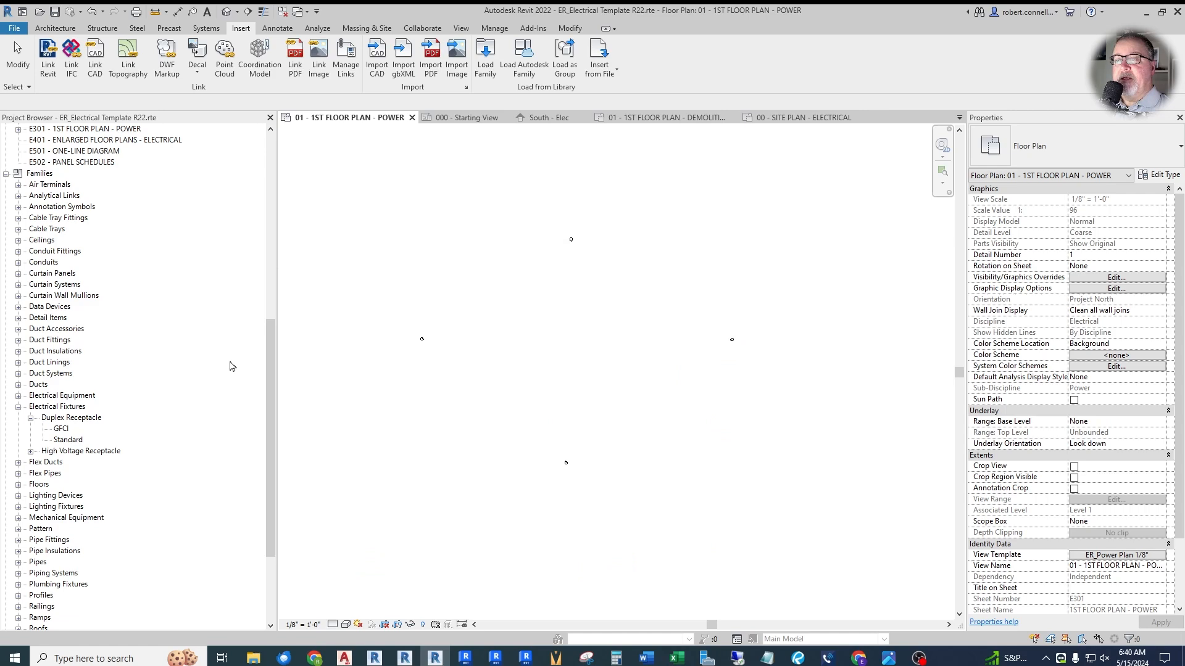
- Load the Quadruplex Receptacle family from the Autodesk library's Terminals content
left_click(524, 57)
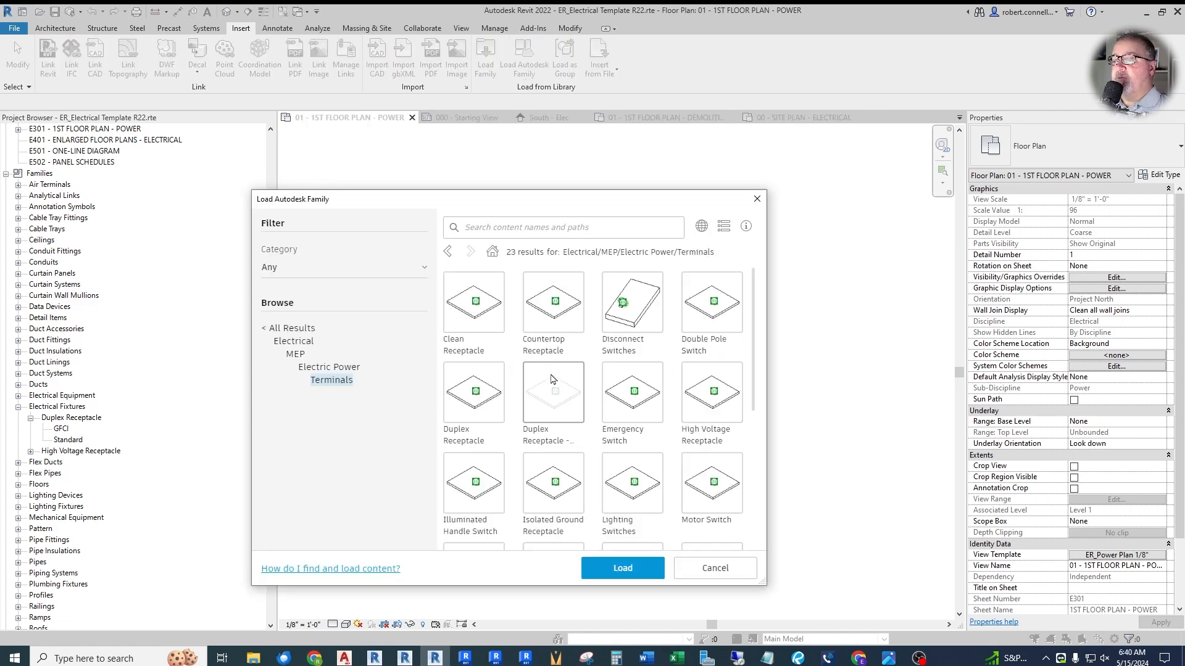
scroll(561, 397, "down", 2)
scroll(462, 400, "down", 1)
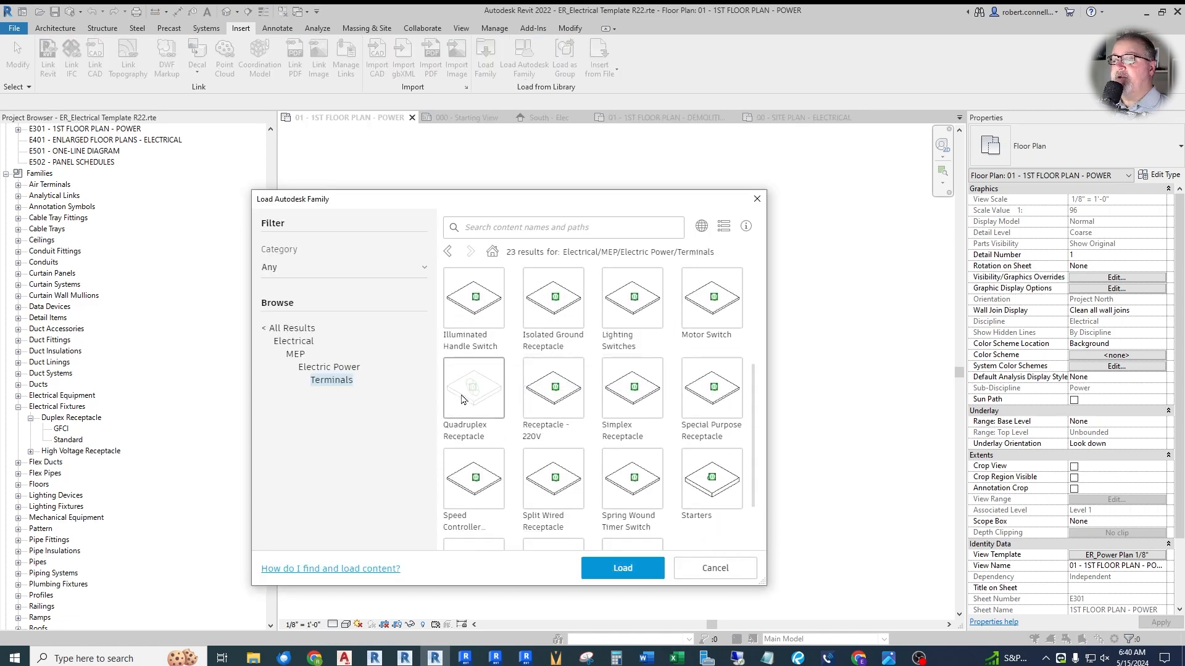
left_click(466, 389)
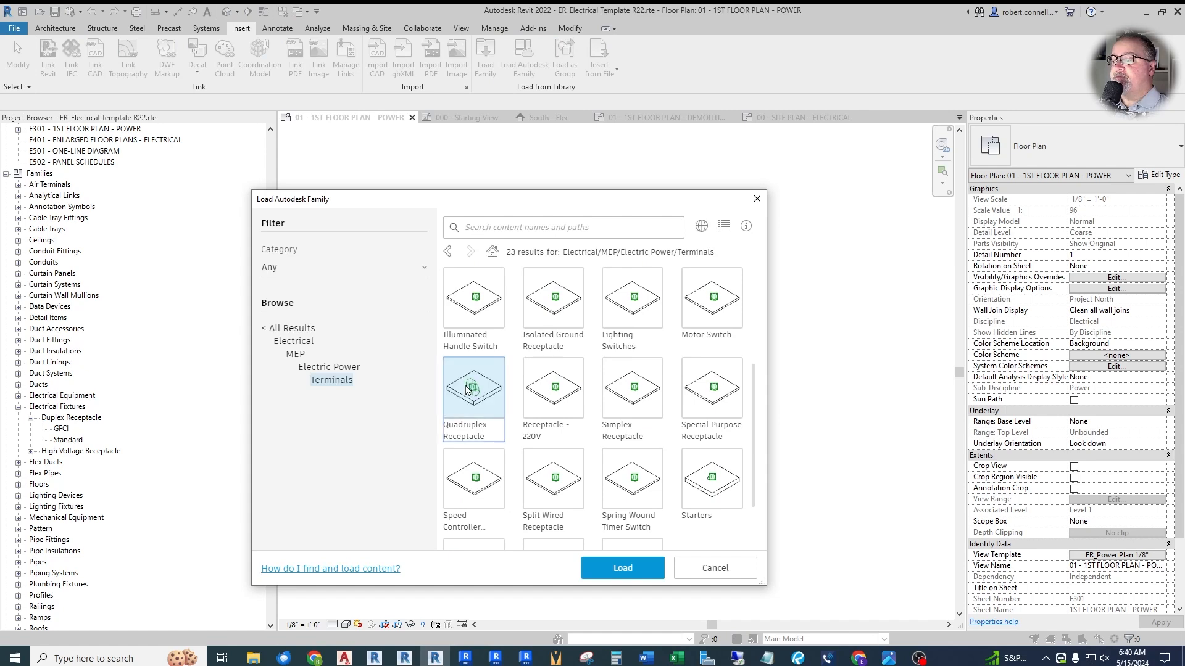
left_click(594, 569)
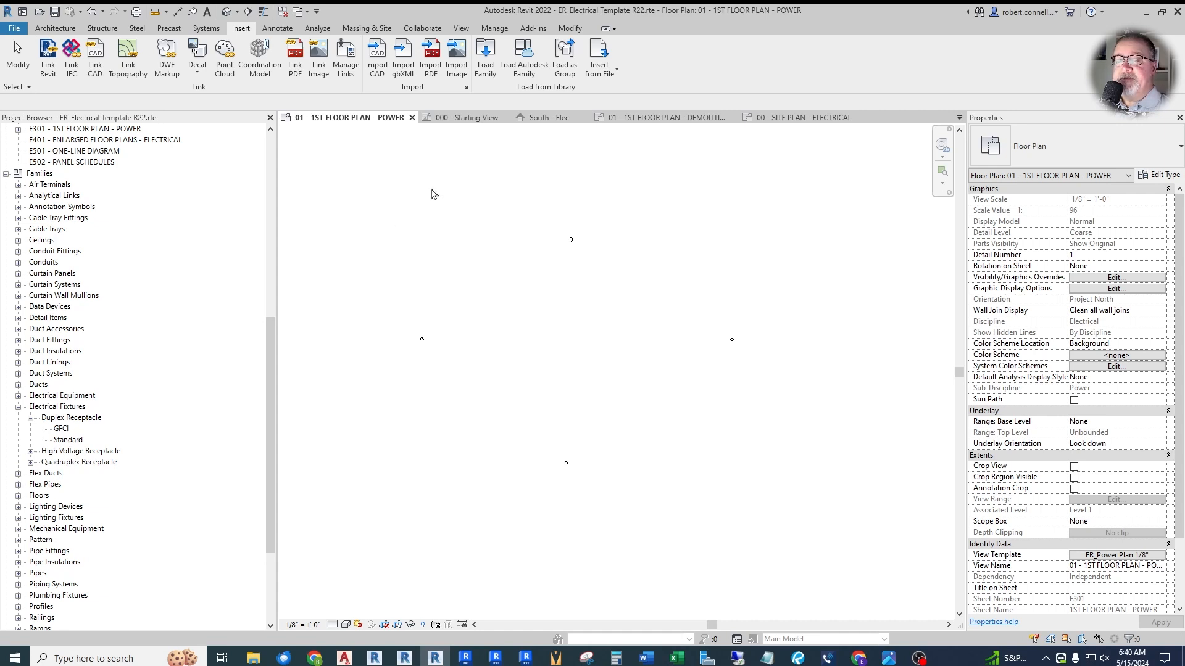
- Examine the remaining receptacle and switch families in the Autodesk library's Terminals content without loading any
left_click(523, 57)
scroll(649, 390, "down", 3)
scroll(659, 387, "down", 2)
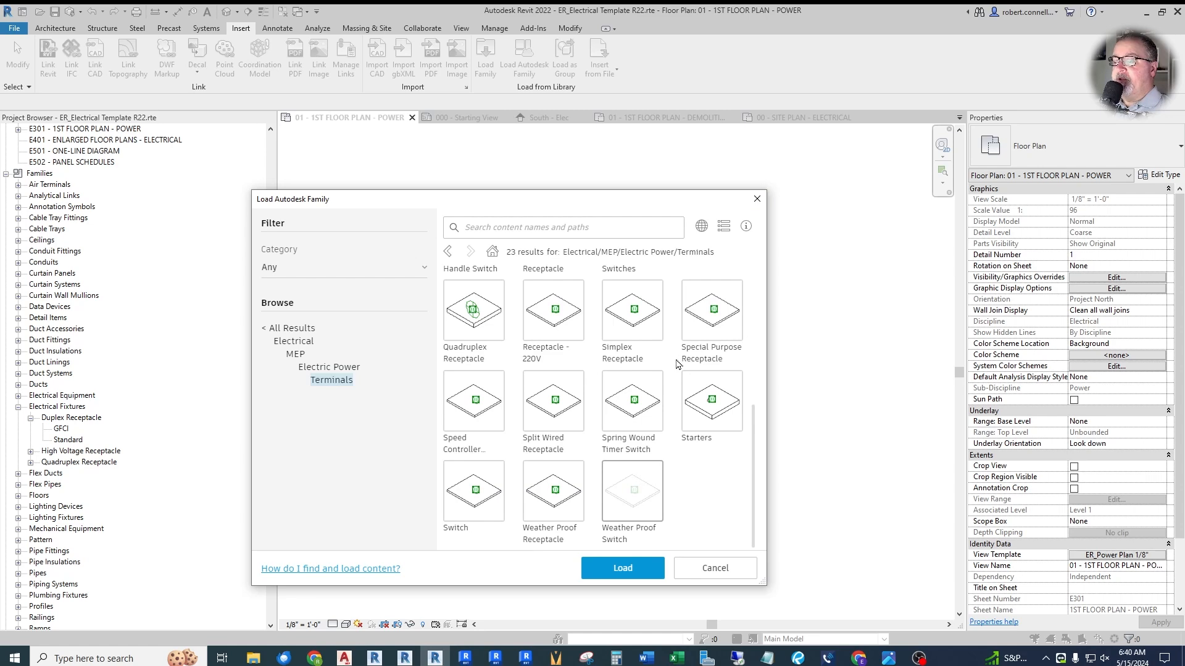
left_click(757, 200)
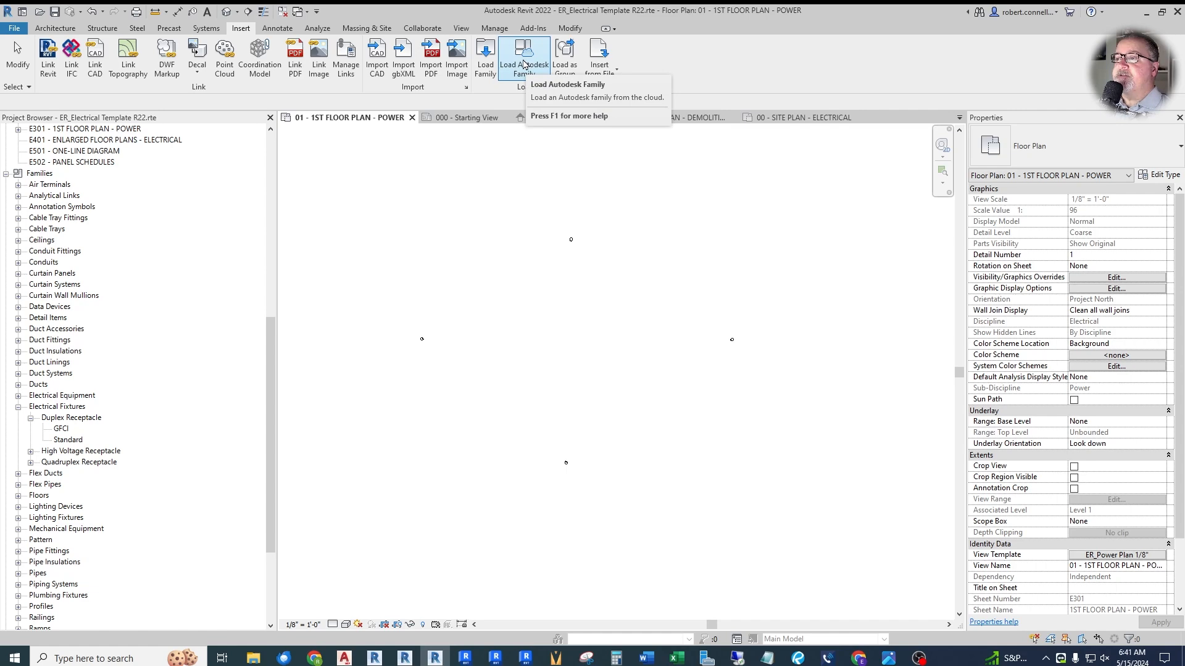
- Load the custom ER_Equipment Connection and ER_Motor Connection families and place one ER_Equipment Connection in the power plan
left_click(485, 59)
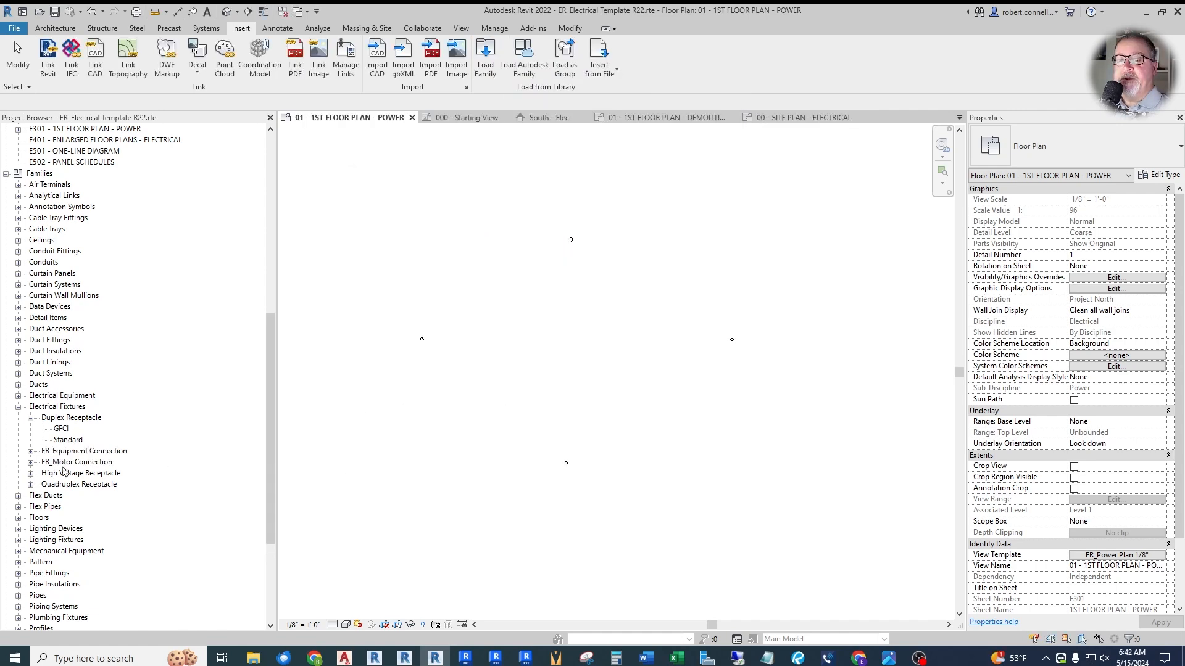
left_click(31, 453)
left_click_drag(71, 464, 548, 344)
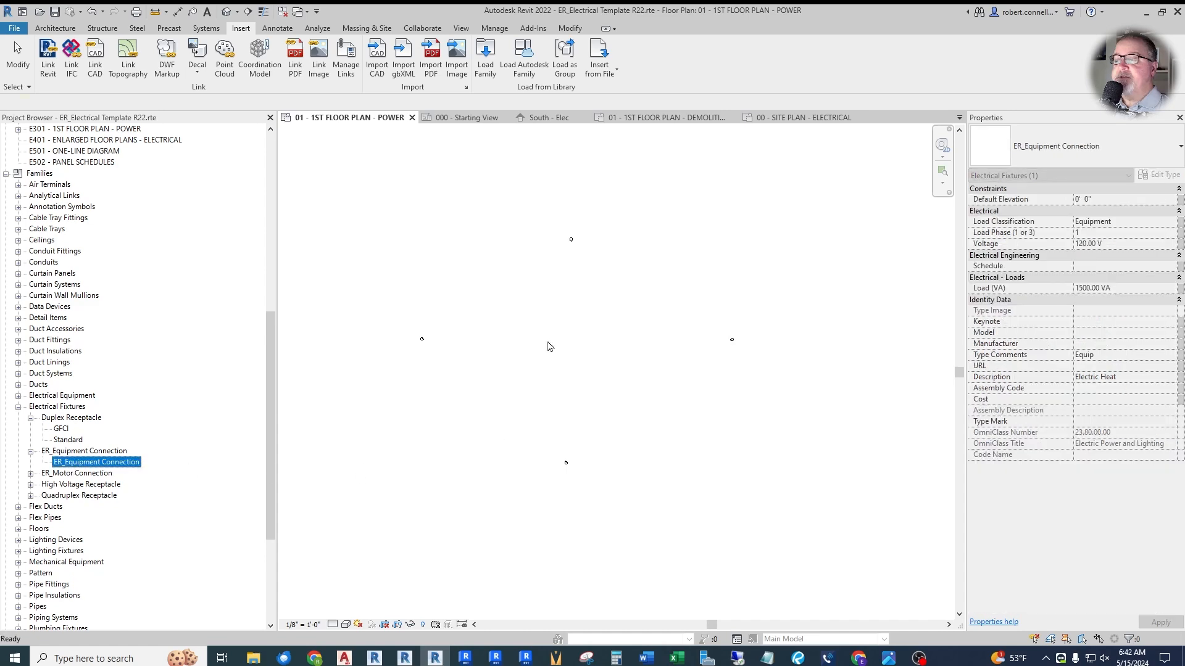
scroll(547, 340, "up", 3)
scroll(547, 340, "up", 10)
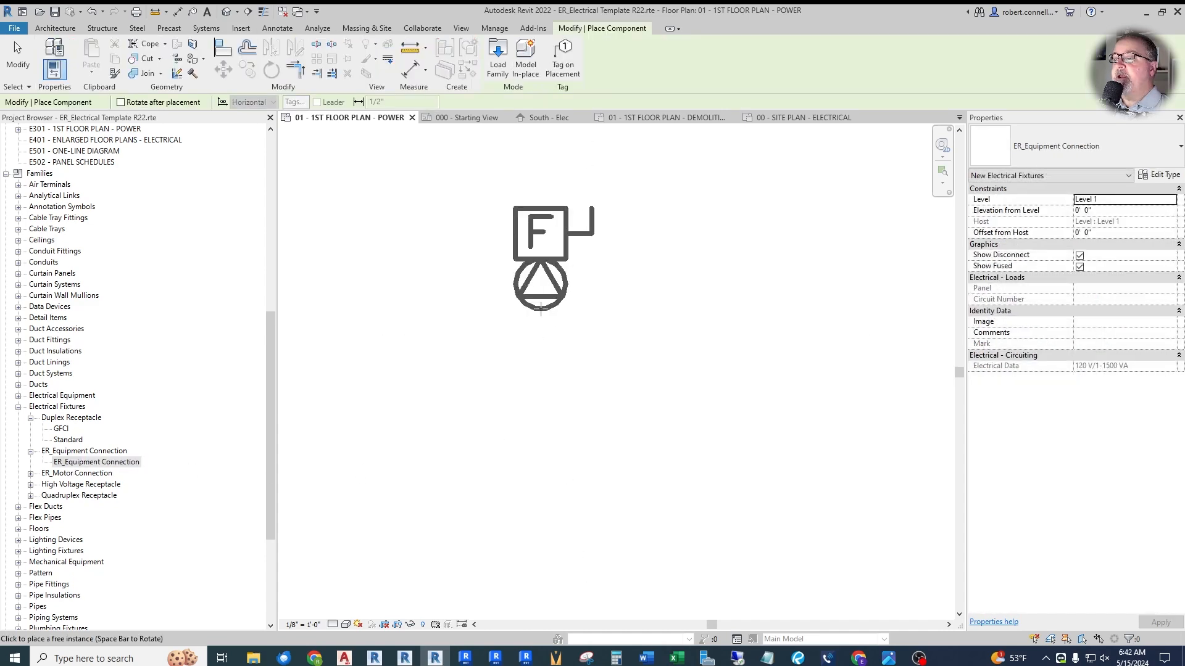
left_click(517, 333)
scroll(407, 422, "down", 2)
key("Escape")
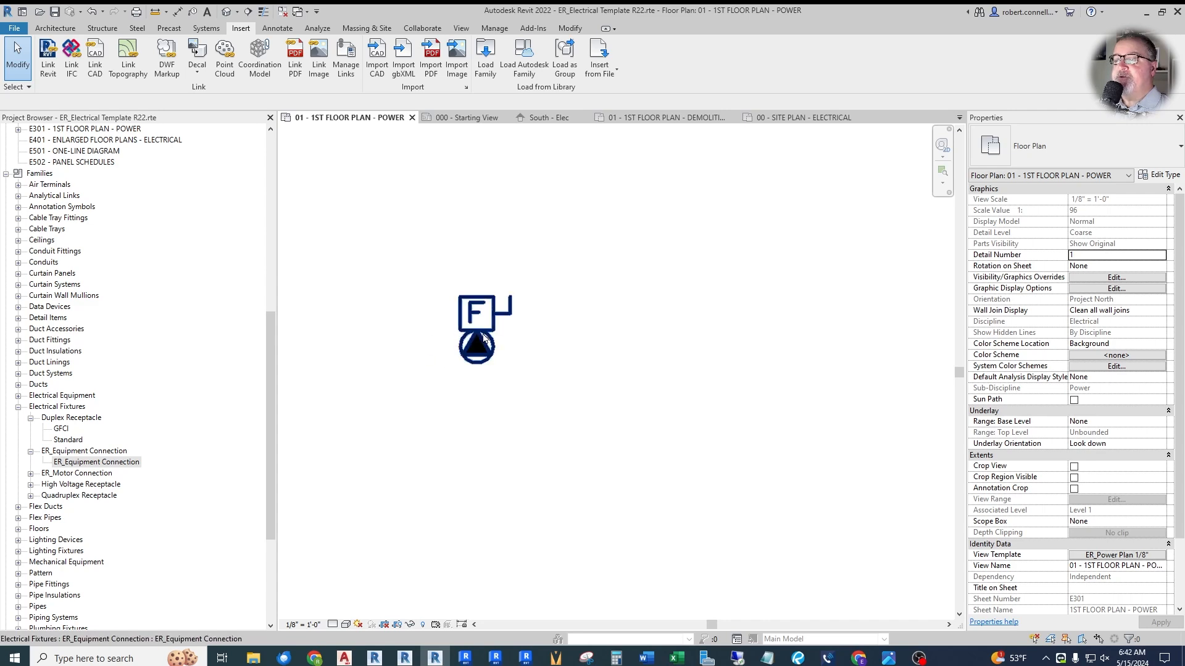
- Switch Show Fused and Show Disconnect off and back on for the placed equipment connection to test its symbol
left_click(484, 341)
left_click(1080, 266)
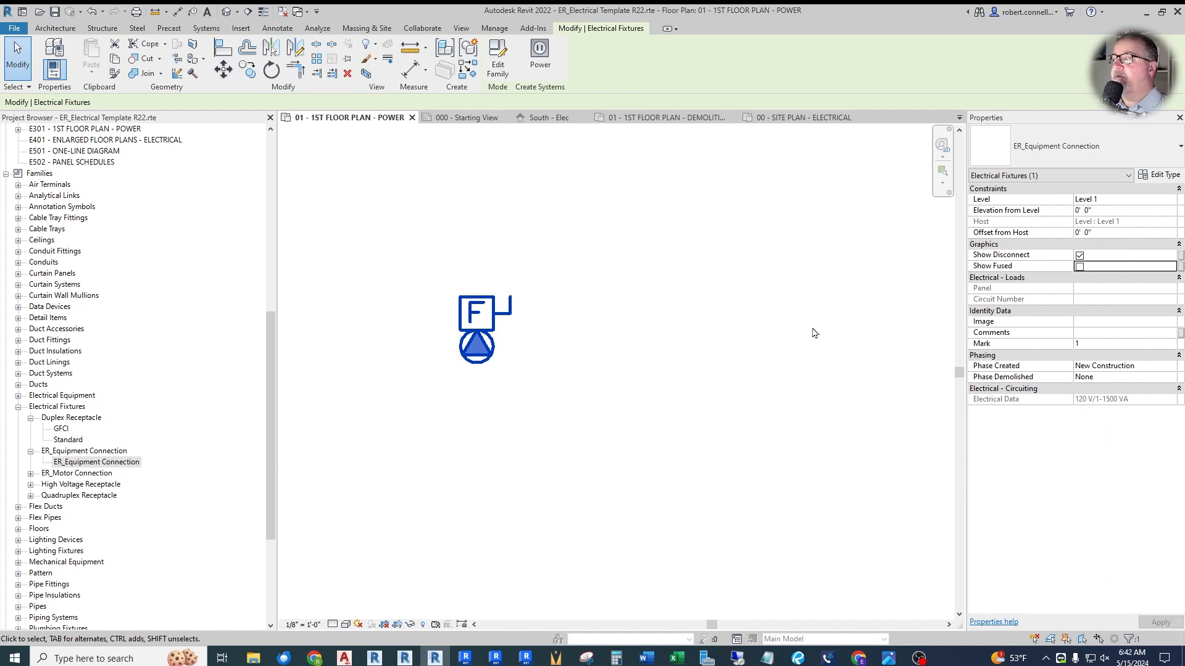
left_click(1079, 255)
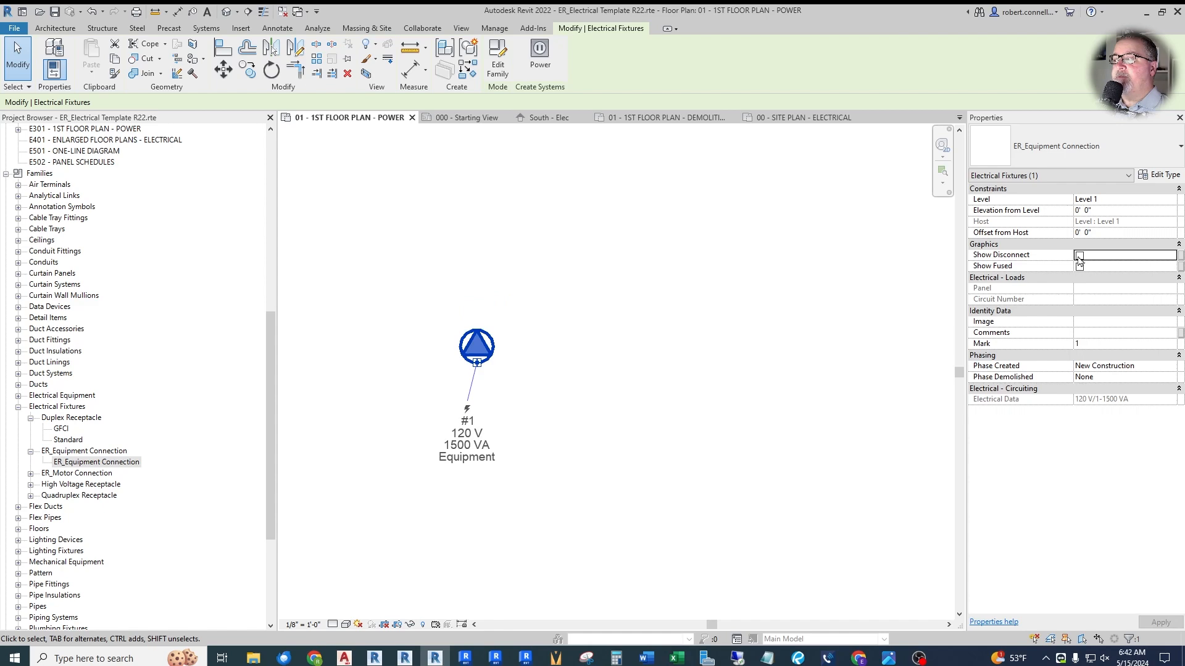
left_click(1079, 256)
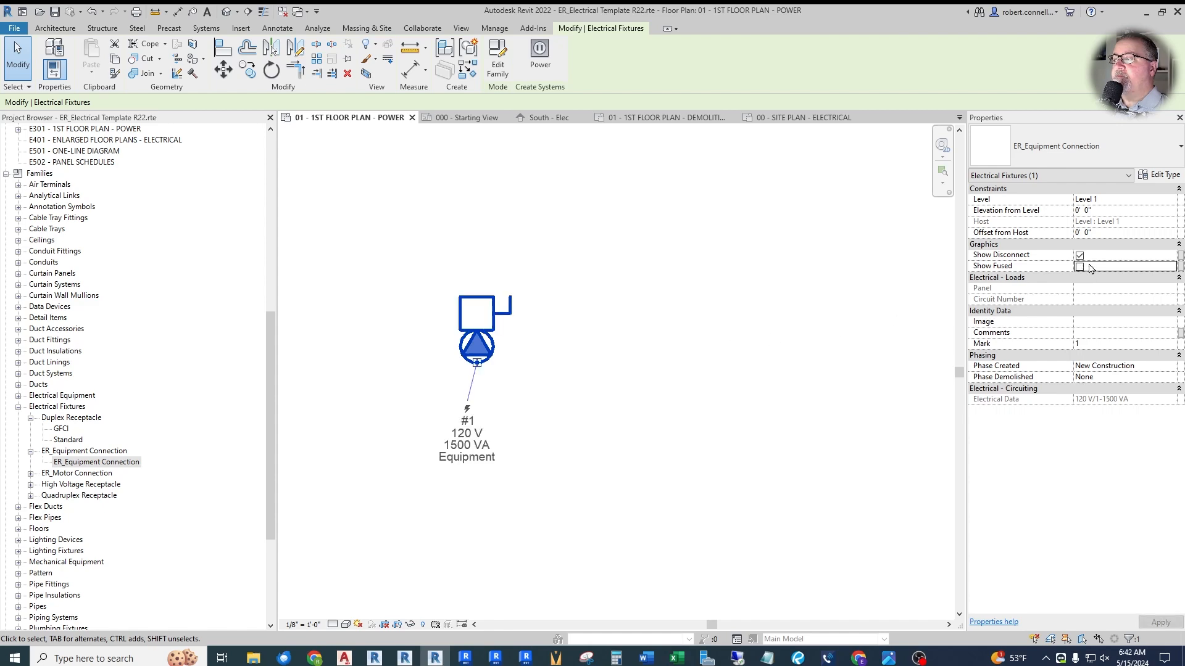
left_click(1079, 266)
left_click(409, 376)
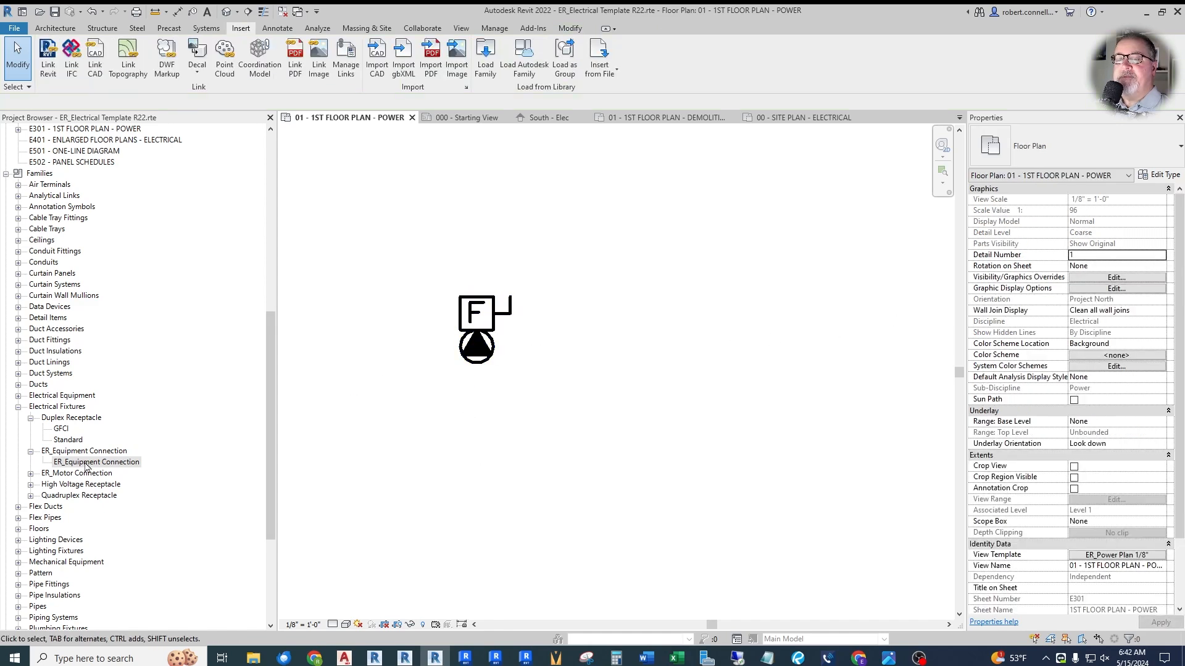
- Place an ER_Motor Connection to the right of the equipment connection and inspect its properties
left_click(30, 473)
left_click_drag(90, 483, 641, 364)
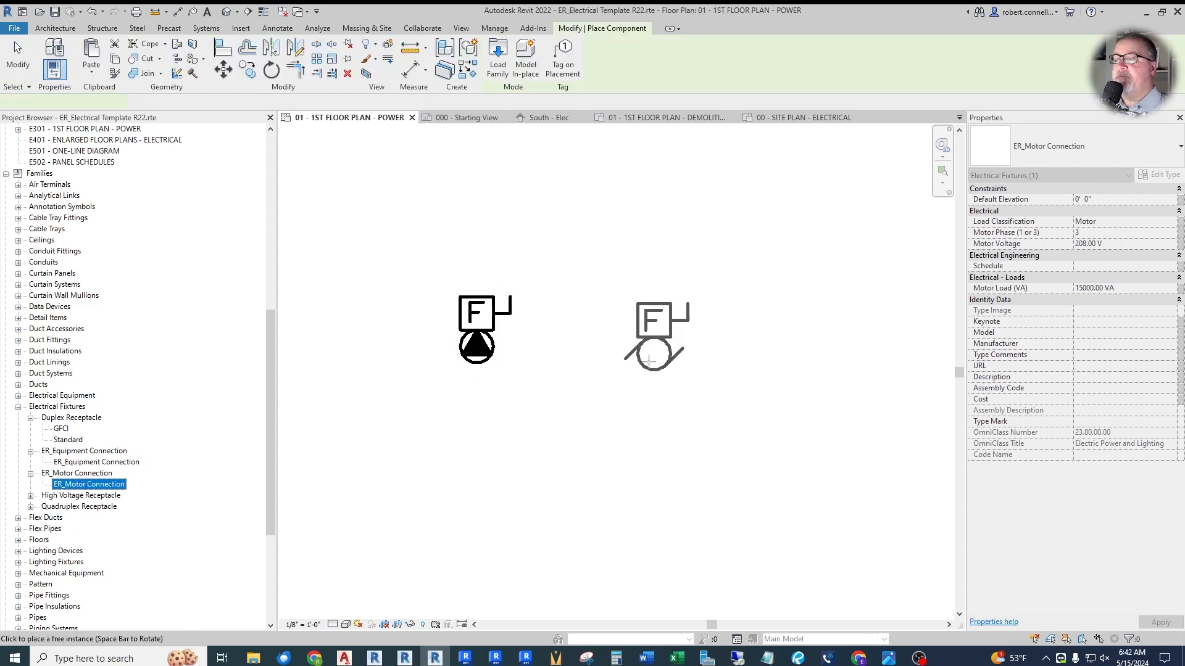
left_click(582, 364)
key("Escape")
key("Escape")
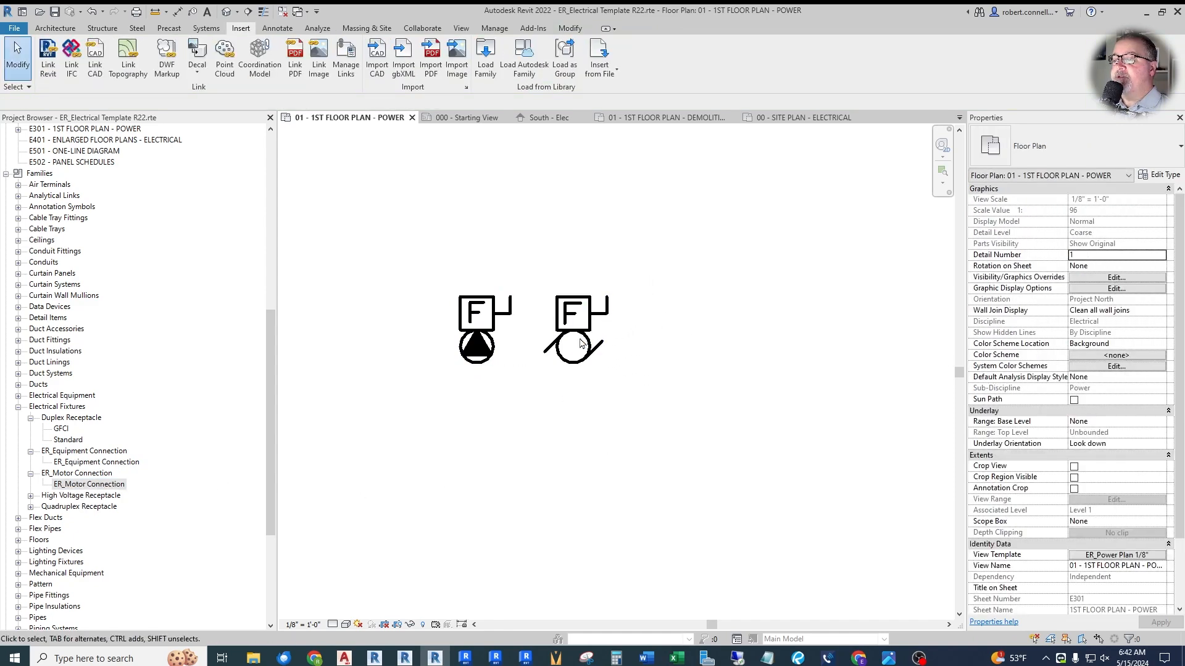
scroll(627, 343, "up", 2)
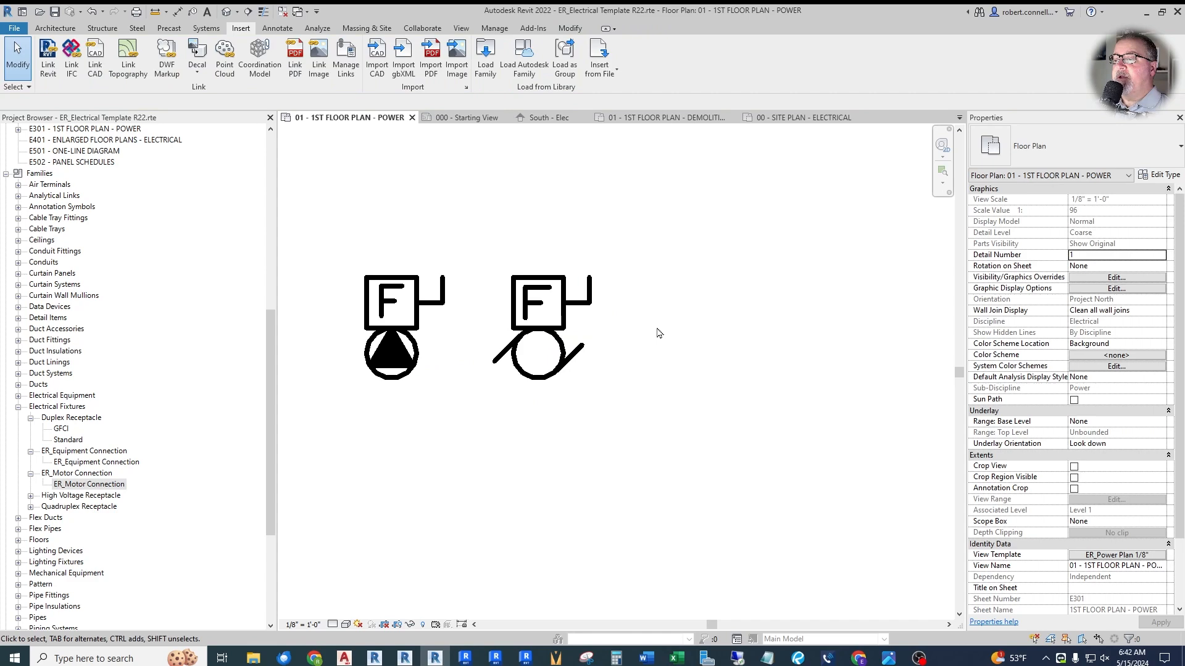
scroll(593, 324, "down", 1)
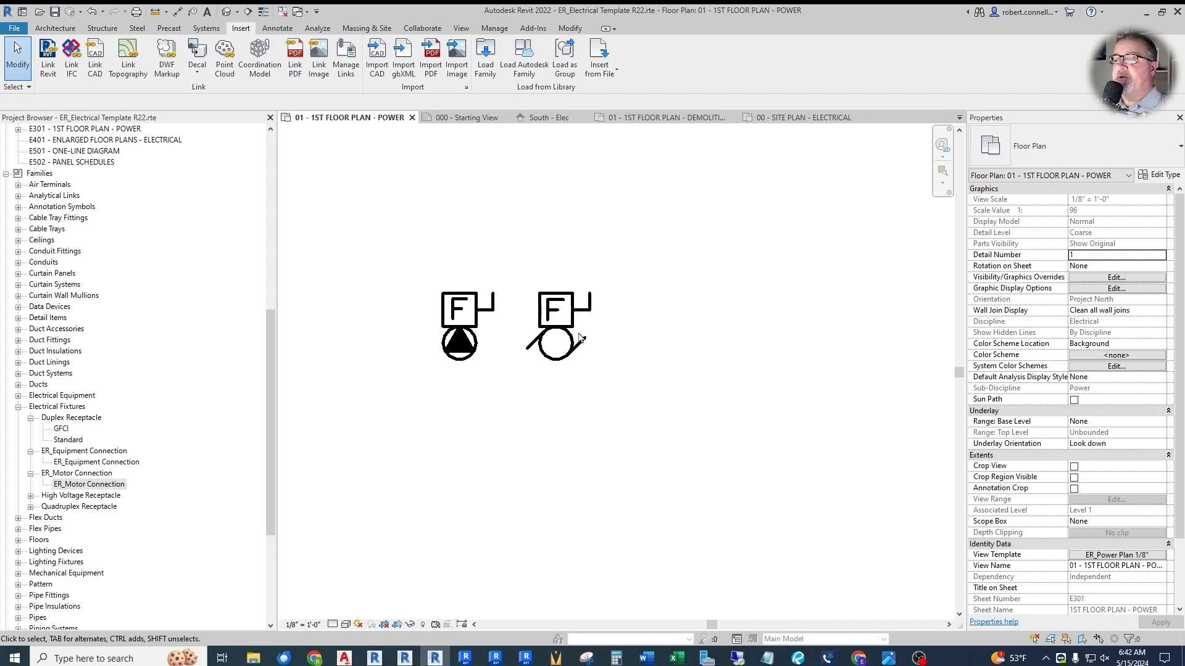
left_click(529, 348)
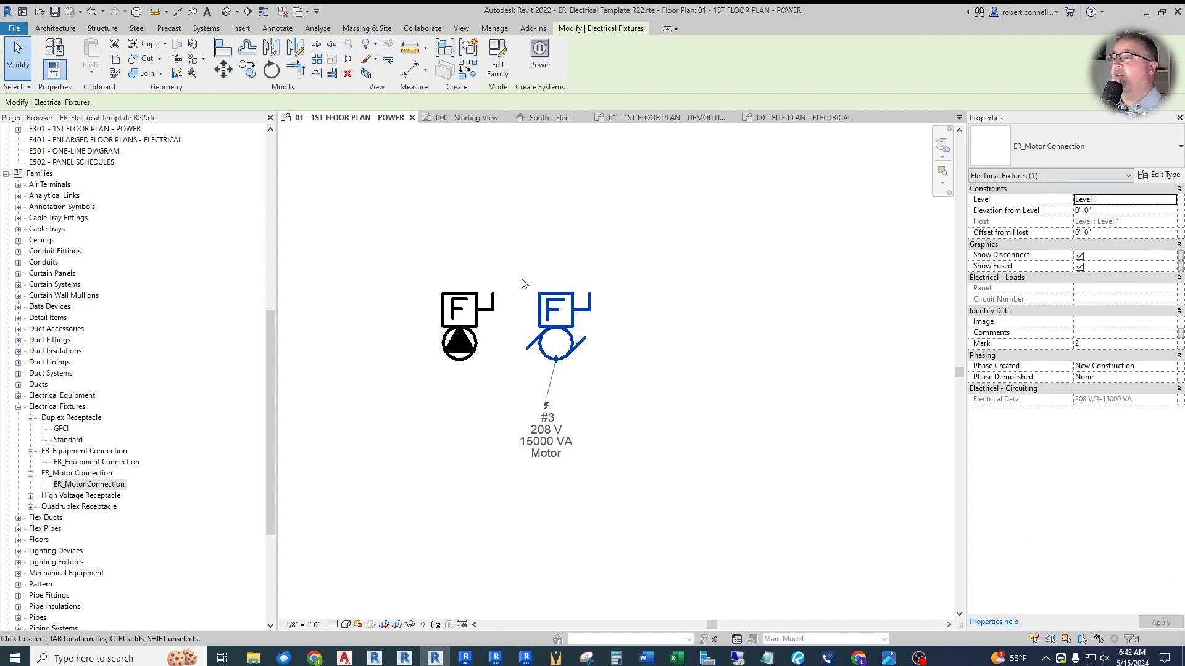
left_click(522, 281)
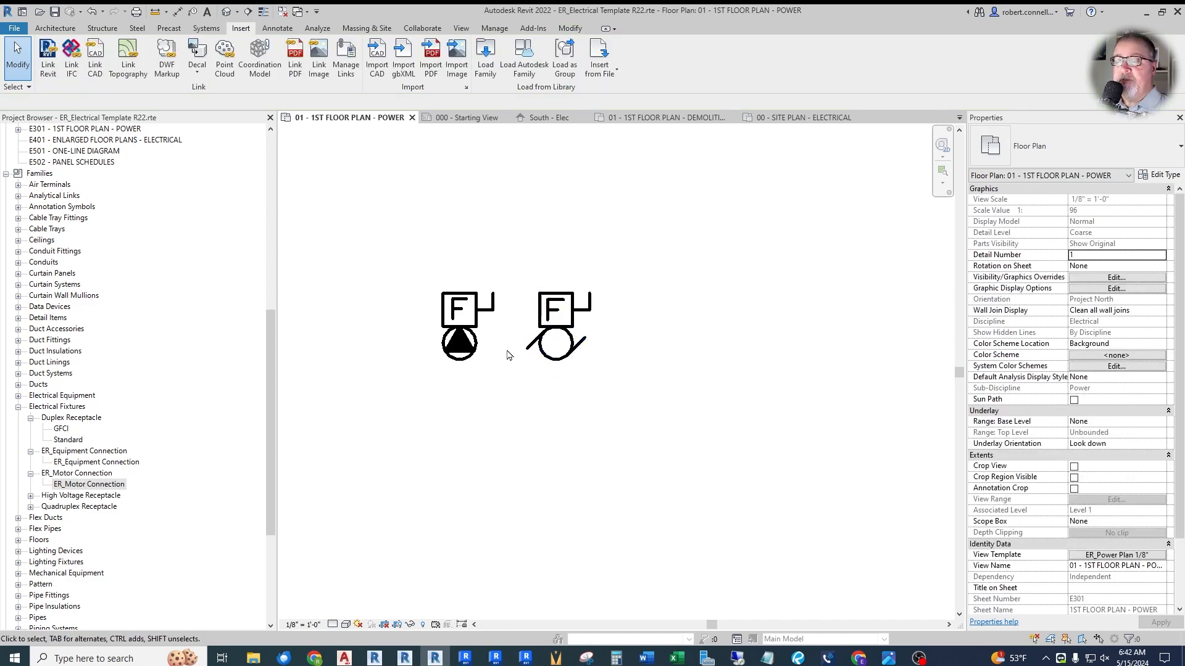
scroll(515, 350, "down", 3)
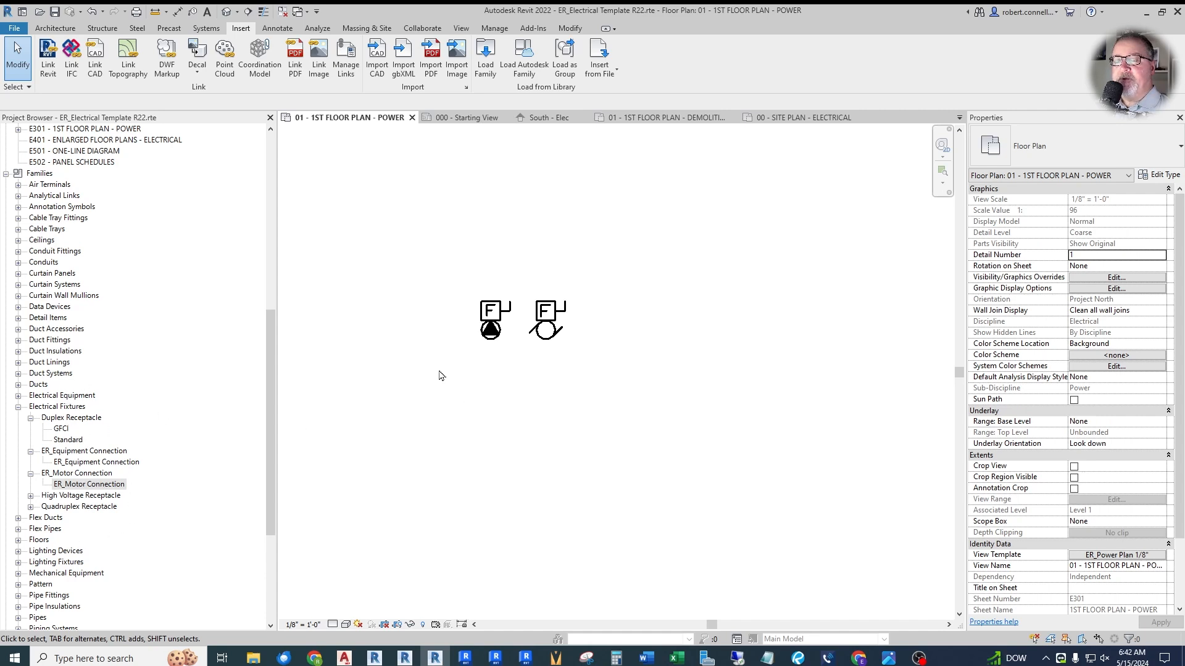
- Draw a horizontal Generic - 8" wall about 7'-1" long to the right of the motor connection
left_click(100, 497)
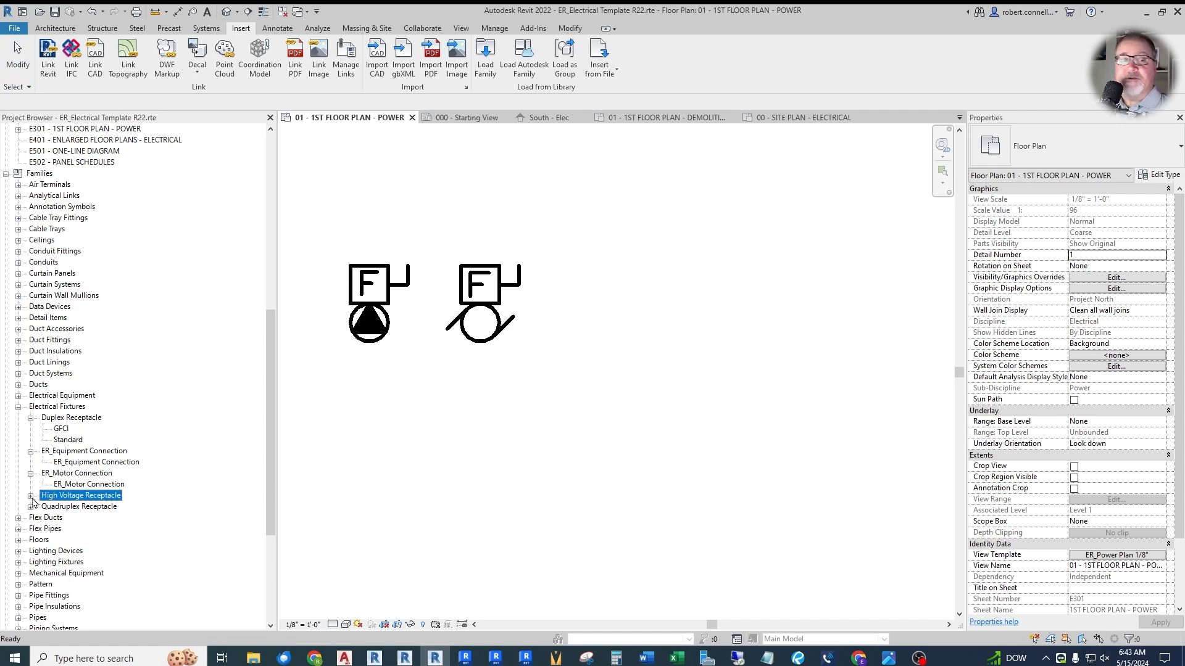
scroll(444, 426, "down", 3)
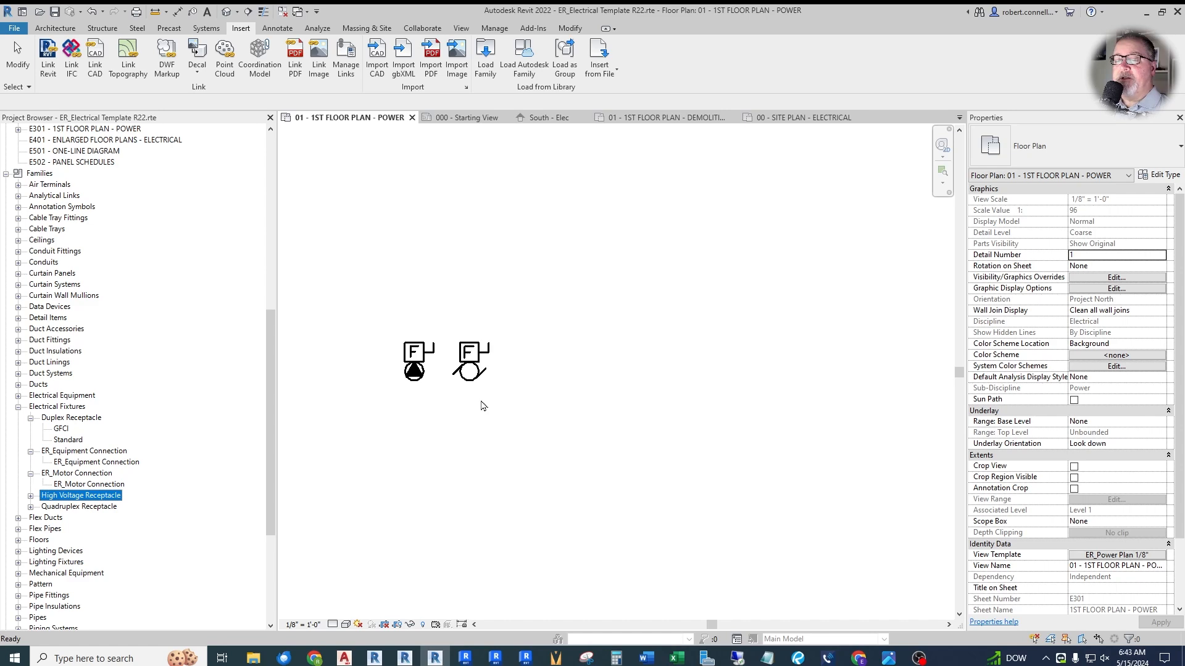
left_click(54, 28)
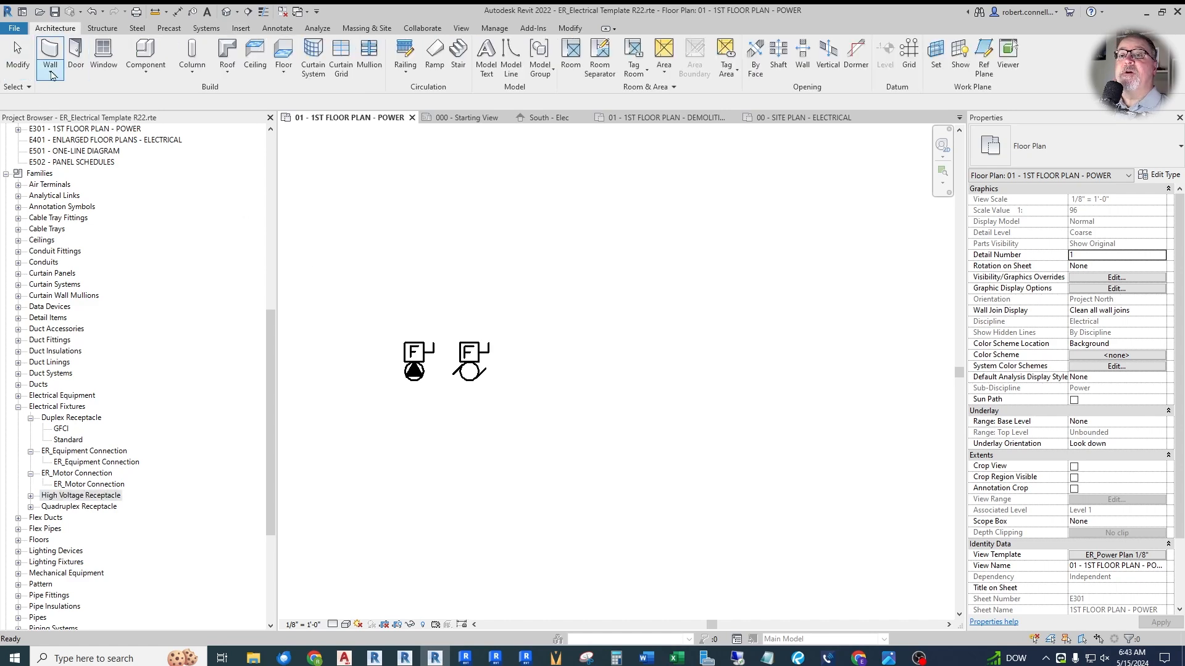
left_click(524, 346)
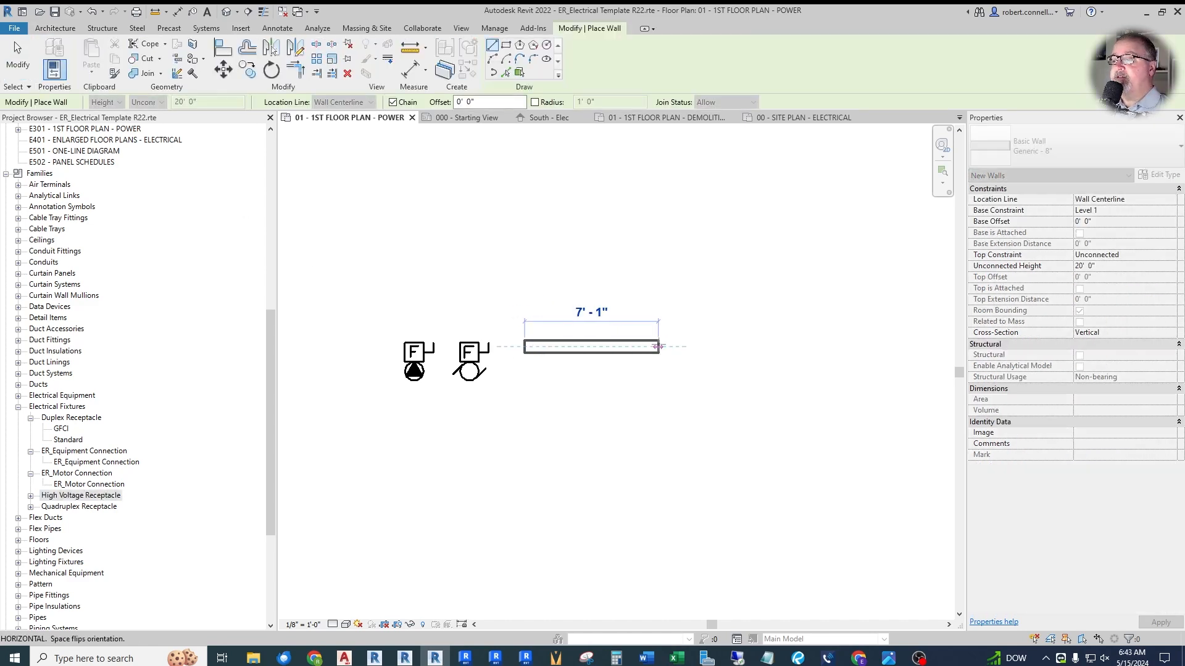
left_click(658, 344)
key("Escape")
key("Escape")
scroll(604, 361, "up", 3)
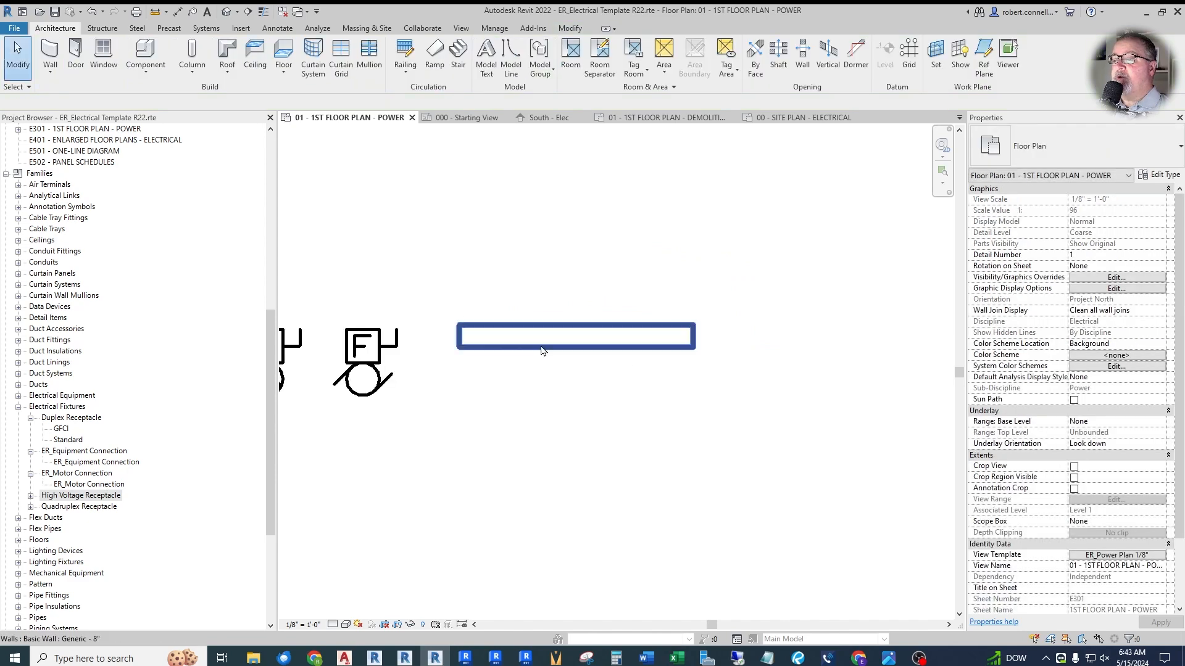
- Place a High Voltage Receptacle of type Standard on the lower face of the horizontal test wall
left_click(29, 496)
left_click_drag(67, 506, 550, 389)
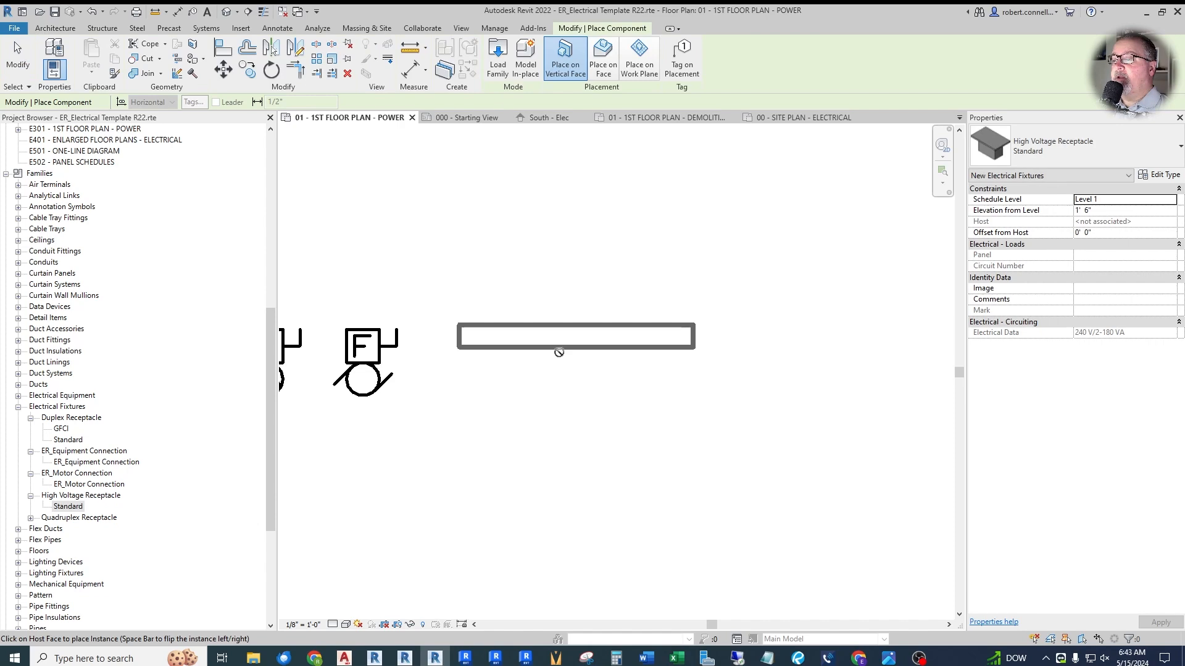
left_click(557, 352)
key("Escape")
key("Escape")
scroll(588, 366, "up", 3)
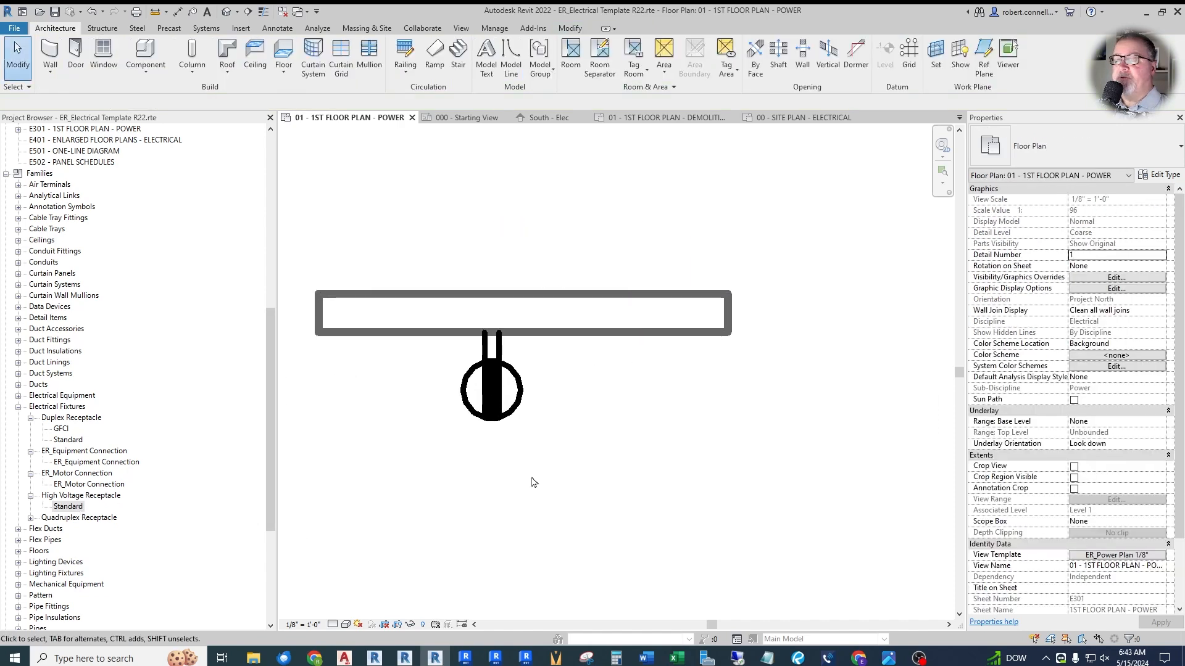
- Inspect the placed high voltage receptacle's instance and type properties, leaving them unedited
left_click(515, 429)
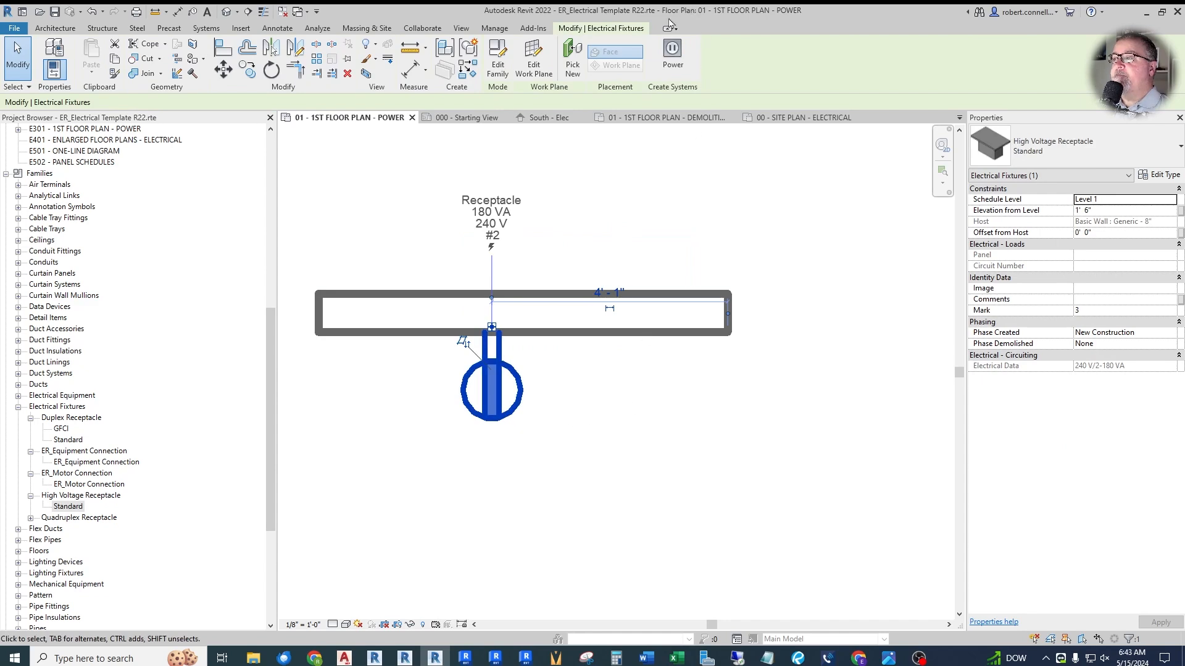
left_click(1161, 176)
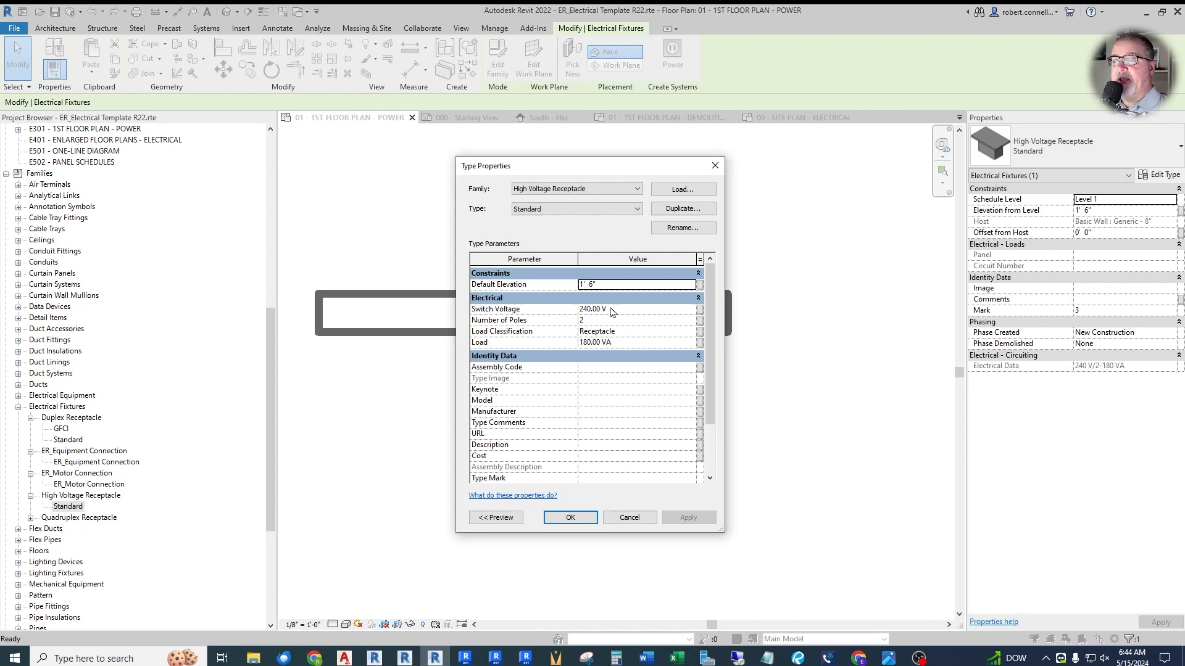
left_click(629, 517)
left_click(620, 439)
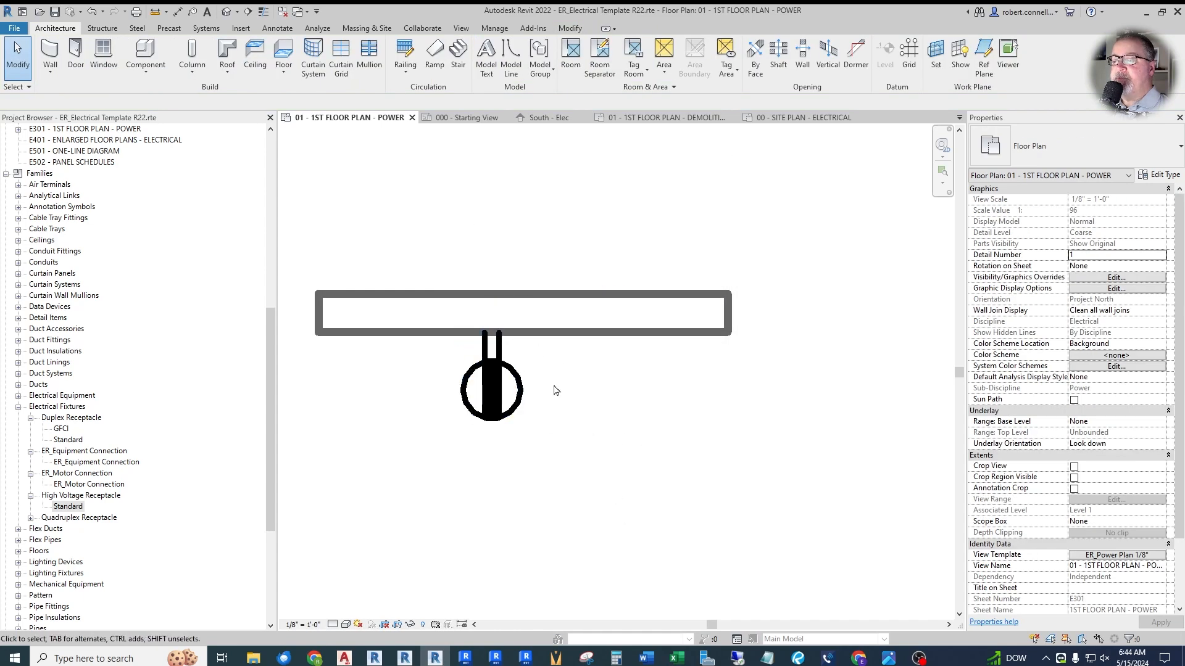
left_click(492, 388)
left_click(572, 404)
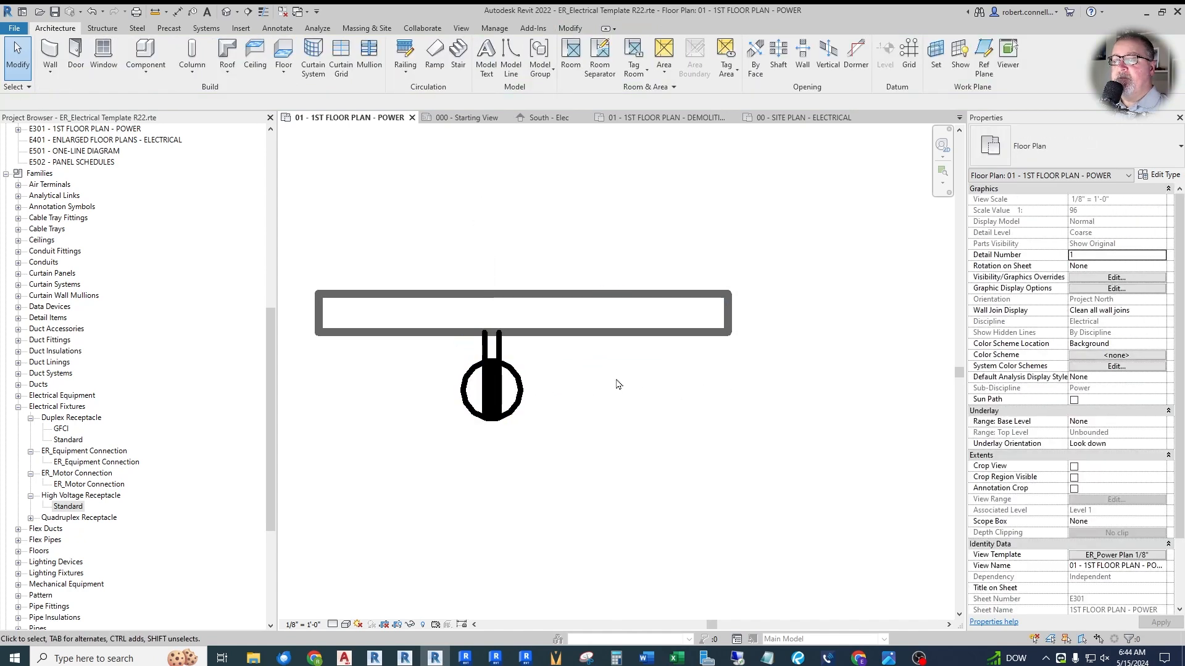
- Delete the three test electrical fixtures and the test wall from the power plan
scroll(614, 370, "down", 3)
scroll(590, 405, "down", 3)
scroll(556, 410, "up", 2)
scroll(671, 420, "down", 1)
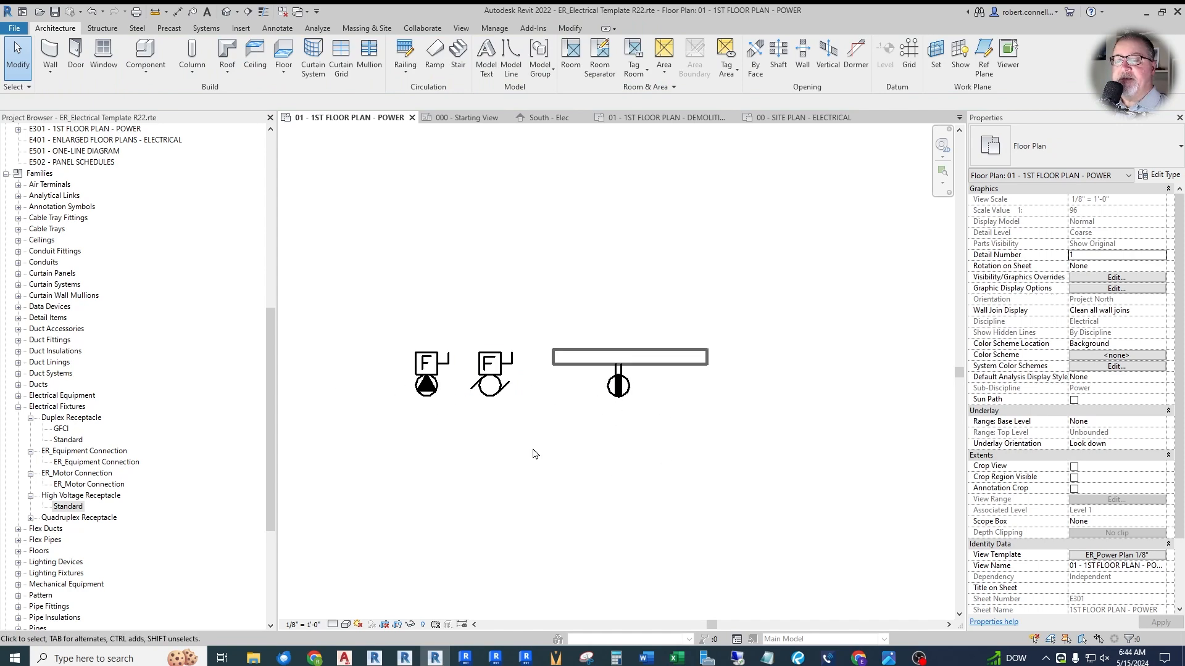
left_click_drag(747, 460, 312, 304)
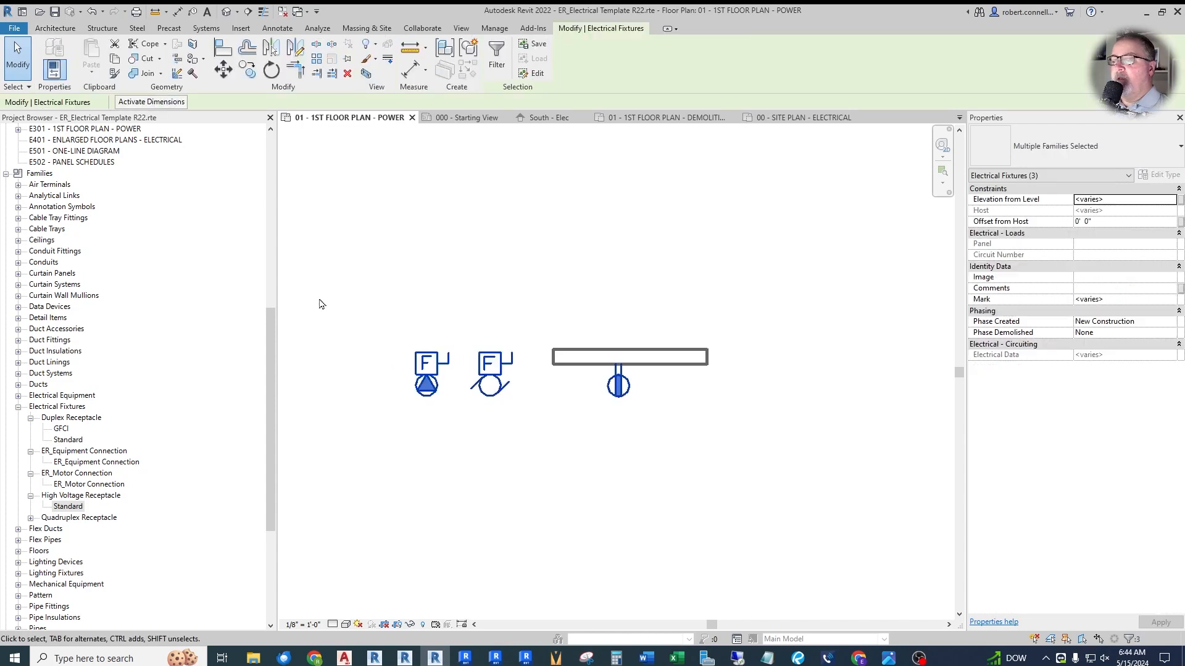
key("Delete")
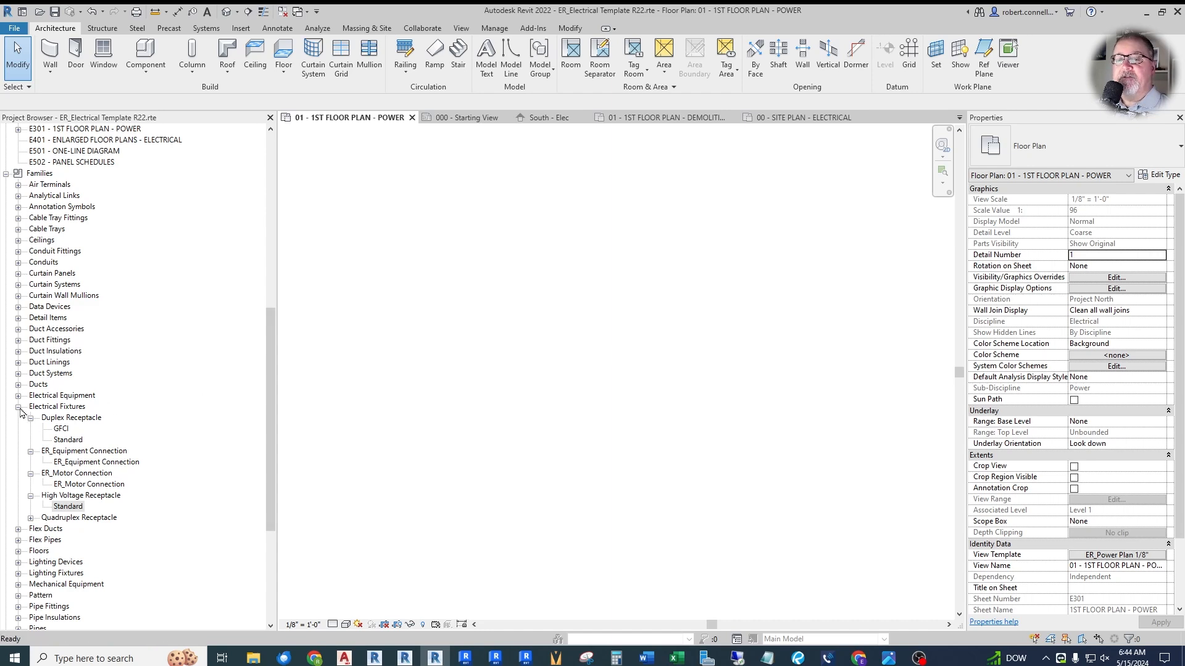
- Collapse the Electrical Fixtures families and expand Lighting Fixtures to review the loaded light families
left_click(19, 407)
scroll(185, 421, "down", 2)
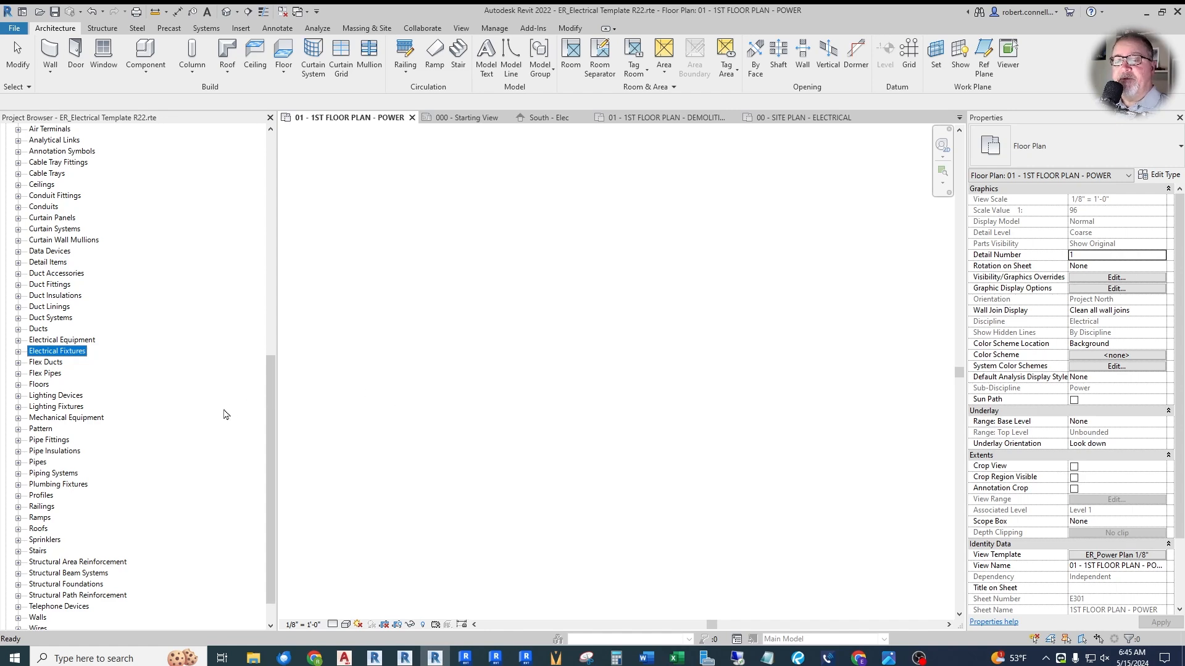
scroll(231, 410, "down", 1)
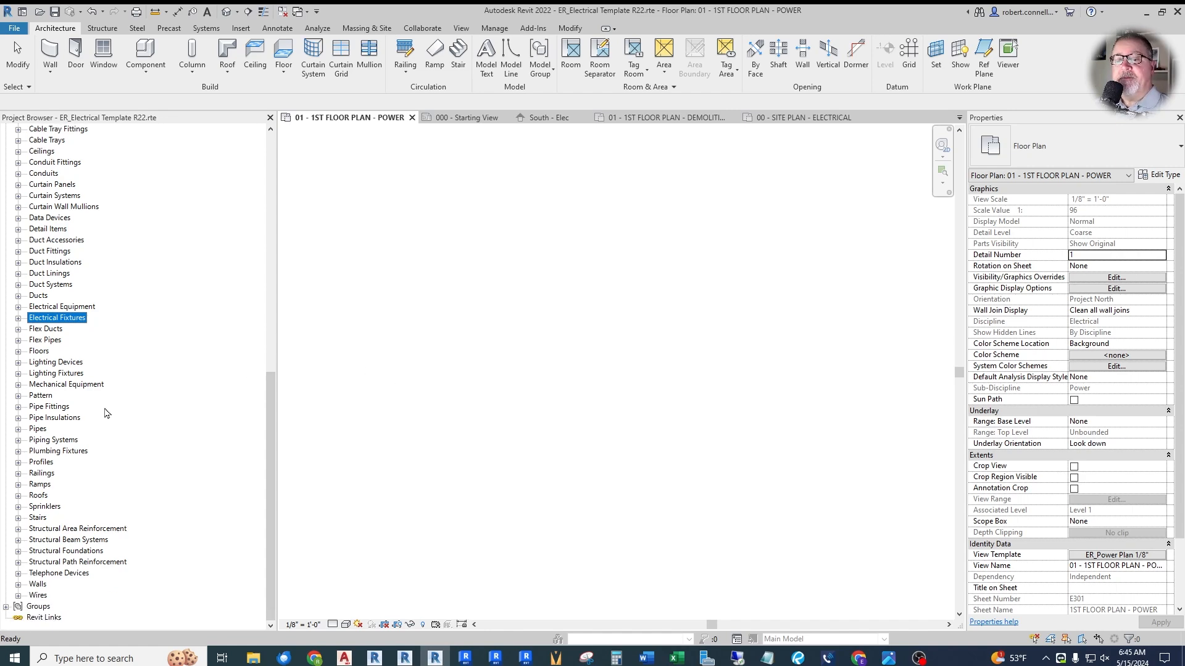
left_click(18, 374)
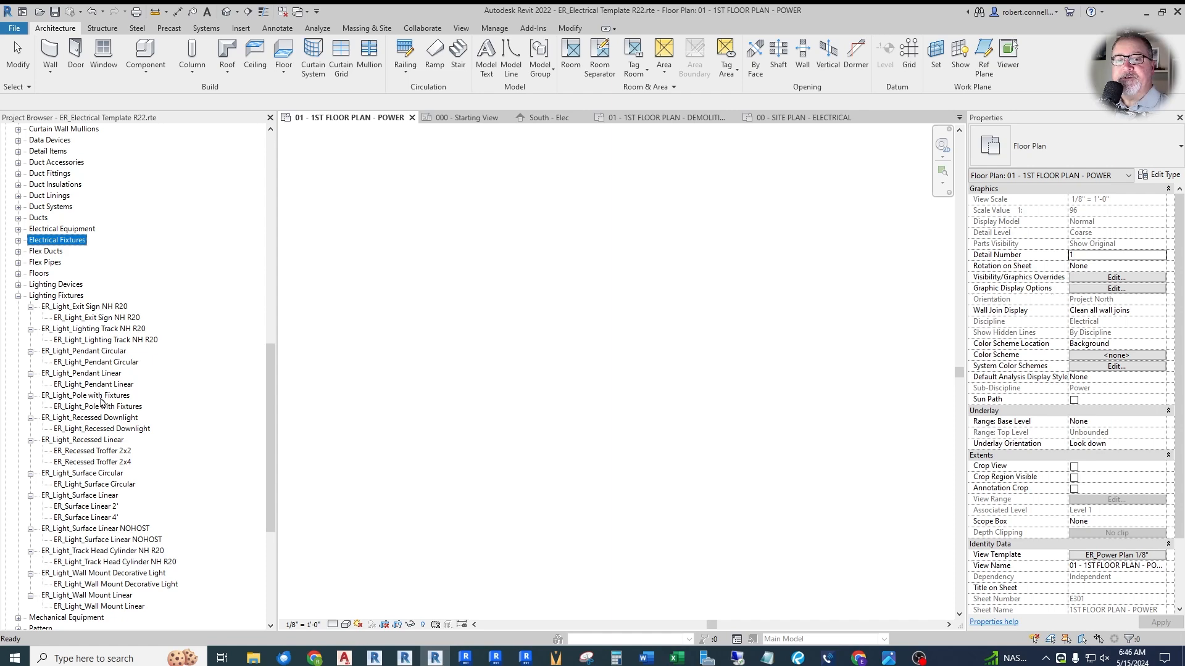
- Open the 3D Elec view and delete the farther of the two pole lights
double_click(99, 406)
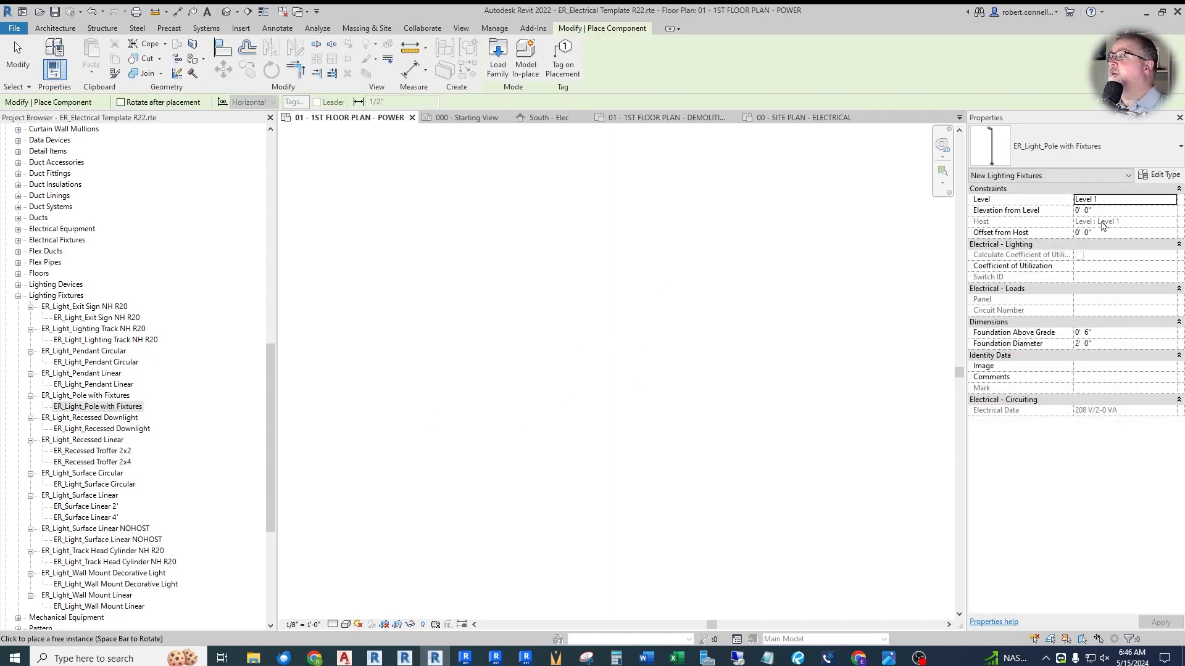
left_click_drag(272, 387, 264, 175)
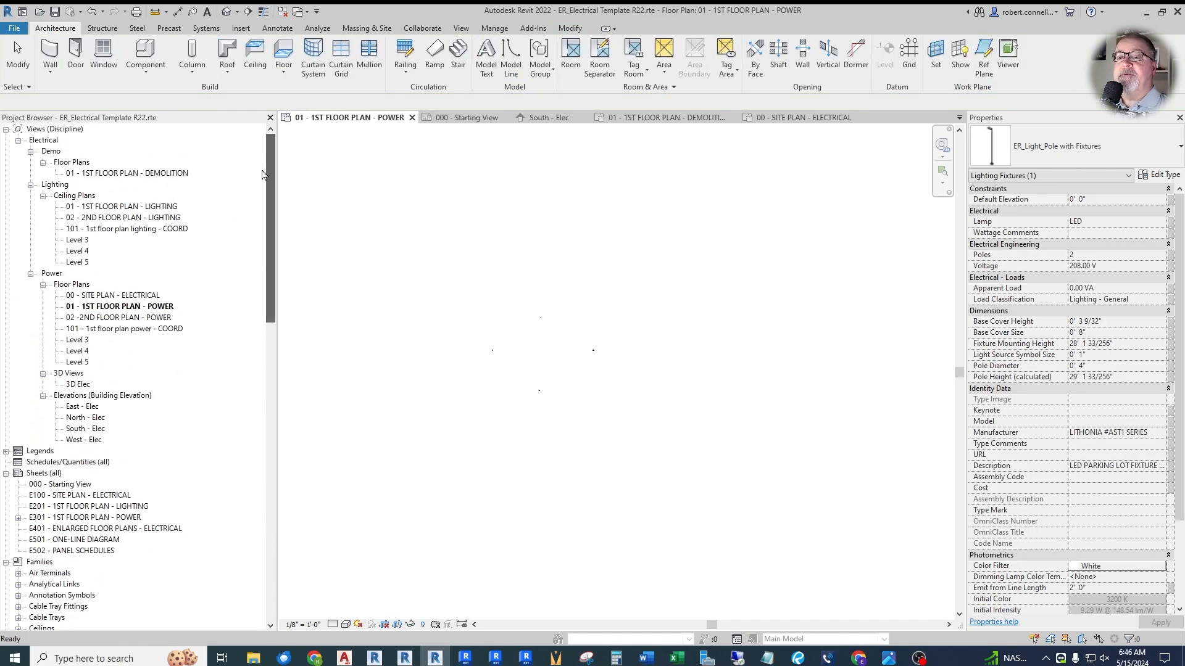
double_click(82, 385)
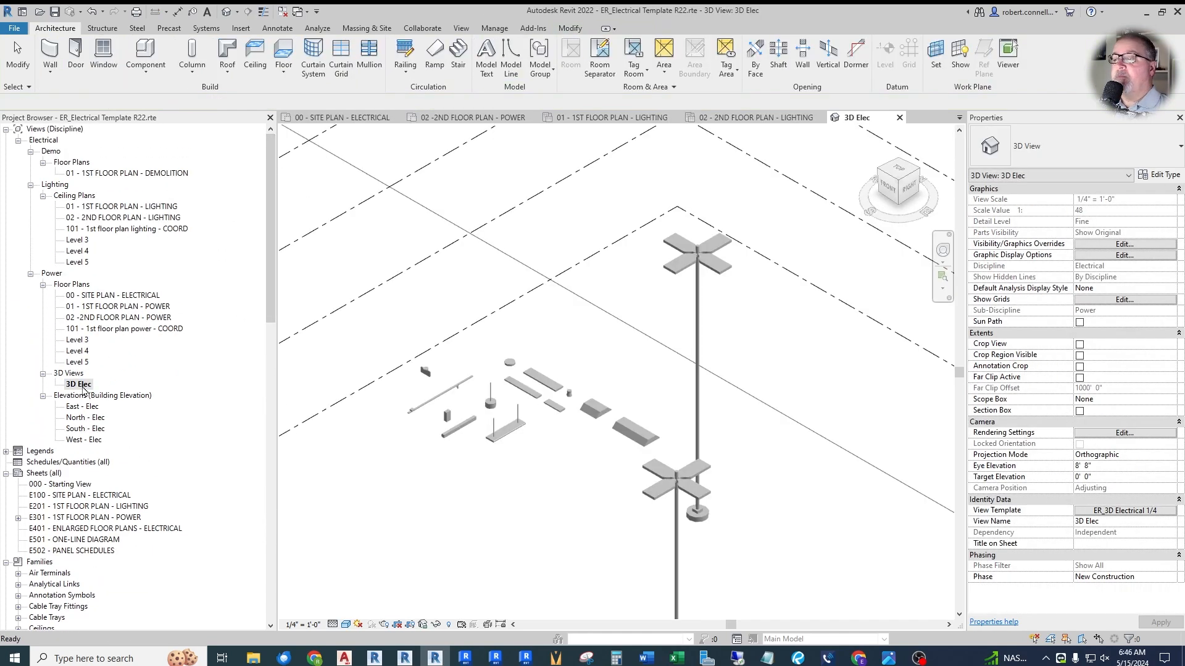
scroll(467, 360, "down", 2)
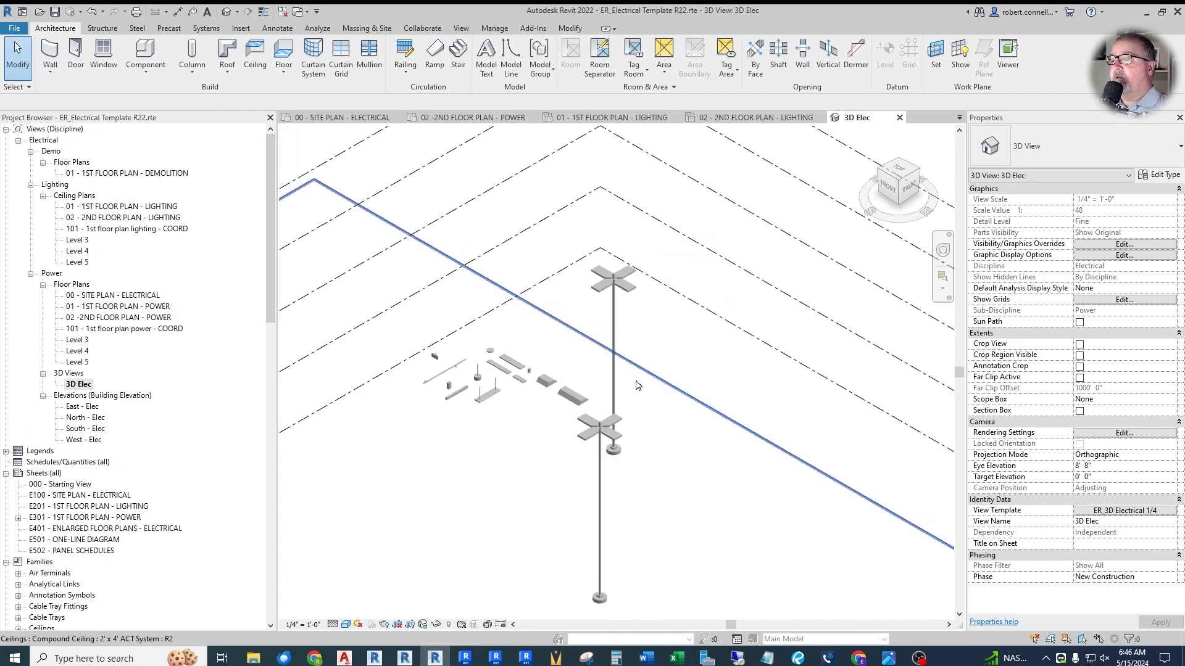
left_click(613, 340)
key("Escape")
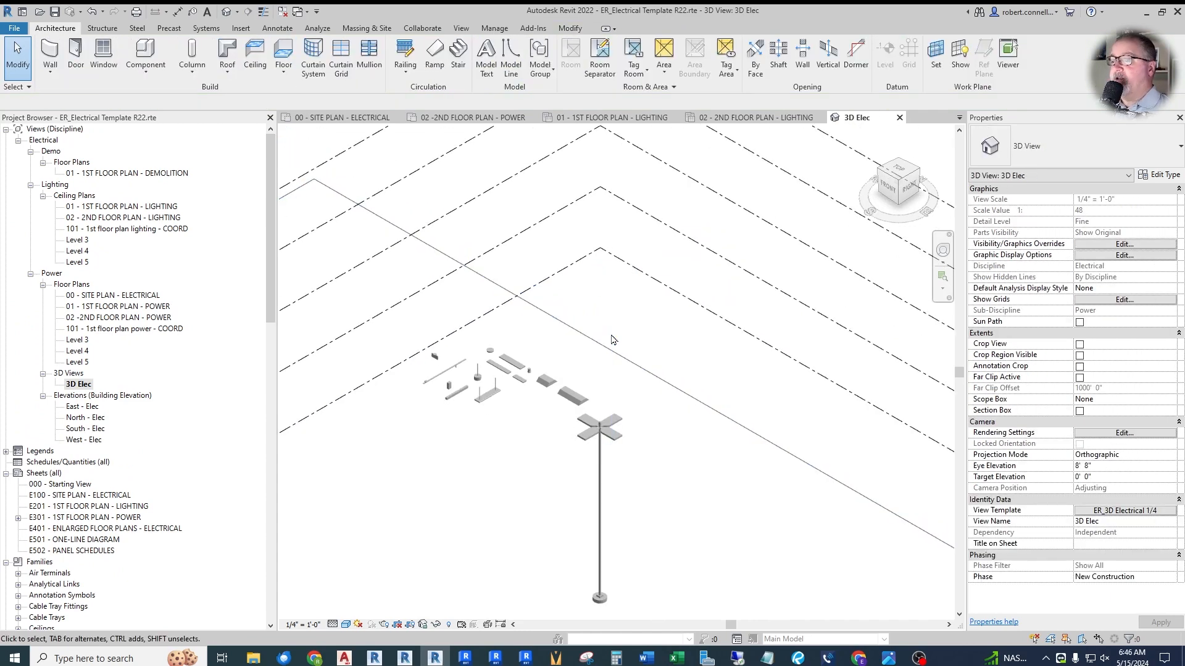
- Turn off Fixture #2, Fixture #3 and Fixture #4 in the type properties of the remaining ER_Light_Pole with Fixtures
scroll(606, 501, "up", 3)
scroll(607, 502, "down", 3)
scroll(580, 520, "up", 4)
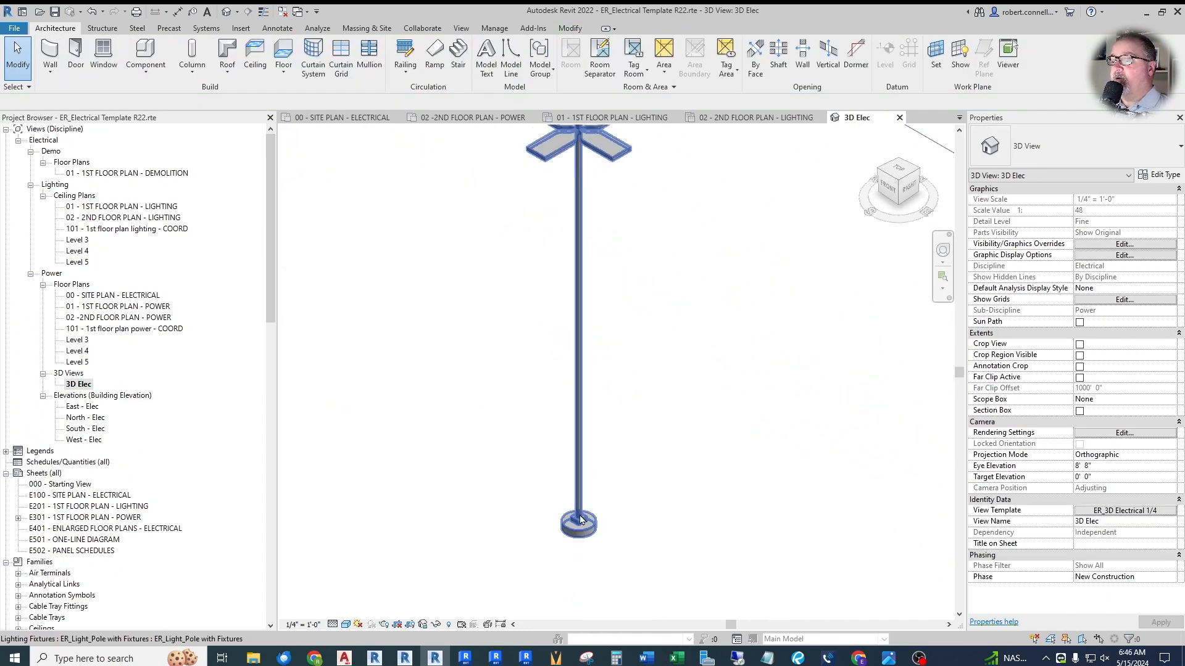
scroll(580, 517, "down", 2)
scroll(575, 213, "up", 3)
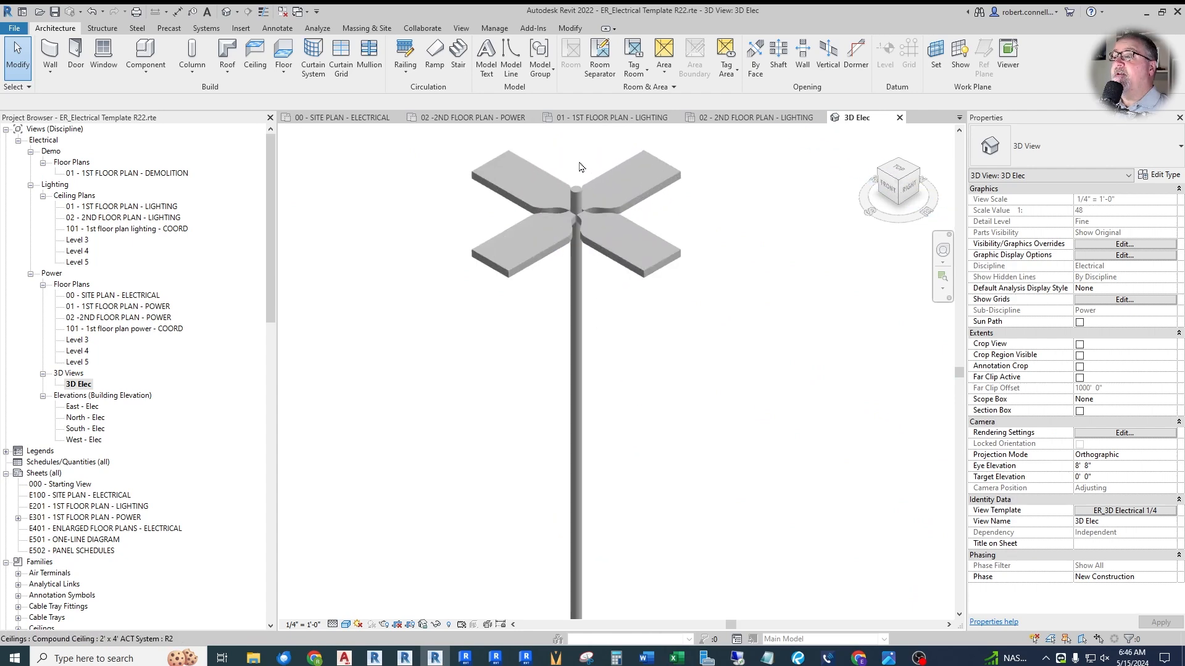
left_click(576, 213)
scroll(575, 323, "down", 1)
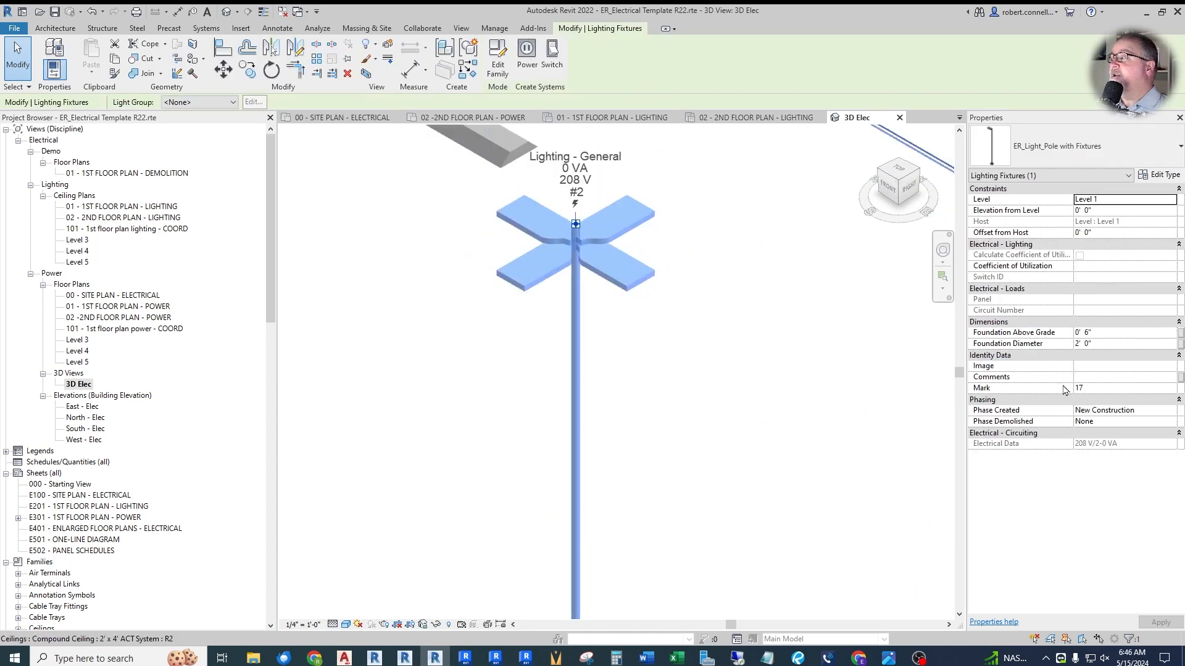
left_click(1163, 178)
scroll(644, 452, "down", 5)
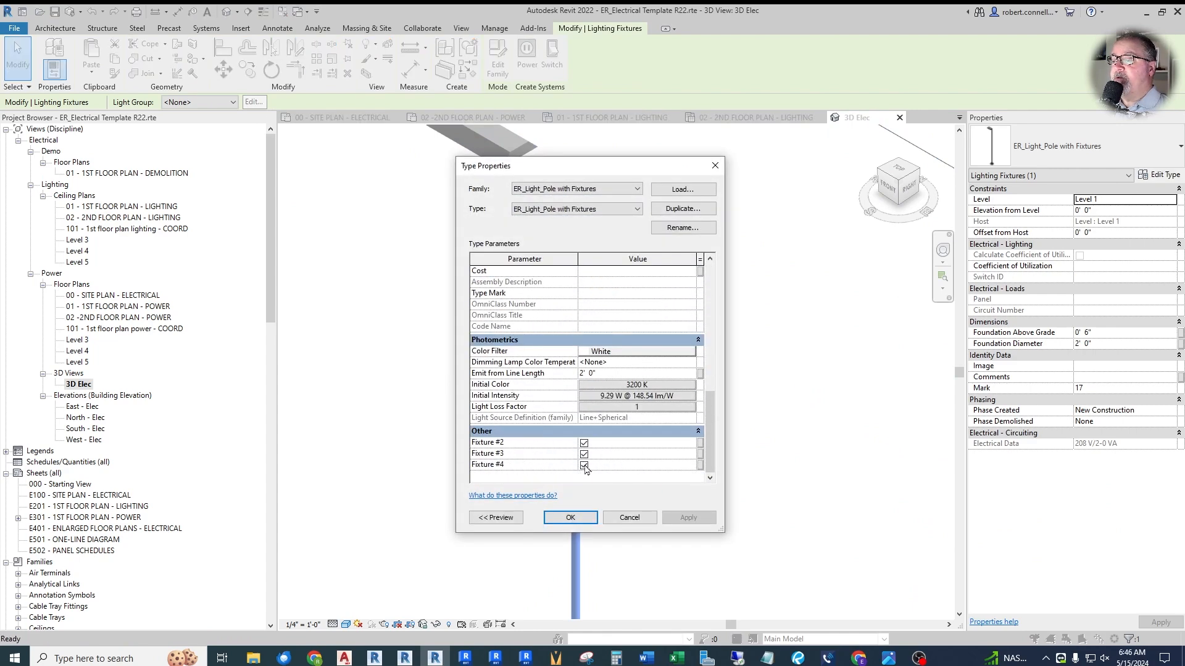
left_click(583, 465)
left_click(584, 454)
left_click(584, 444)
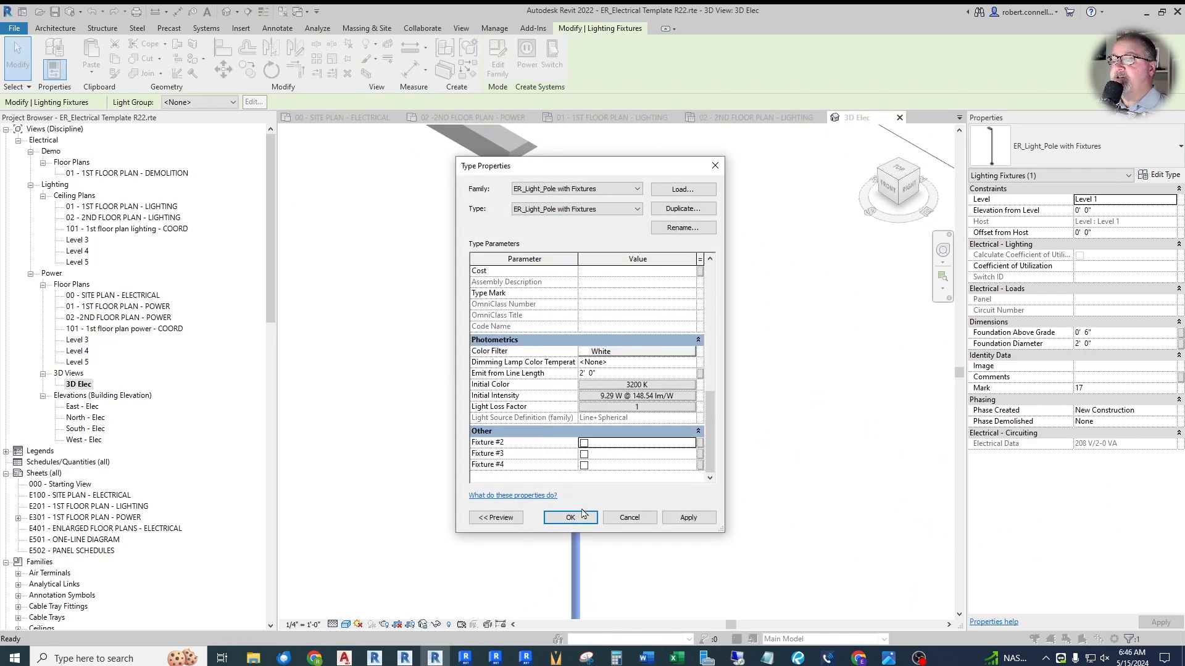
left_click(585, 514)
key("Escape")
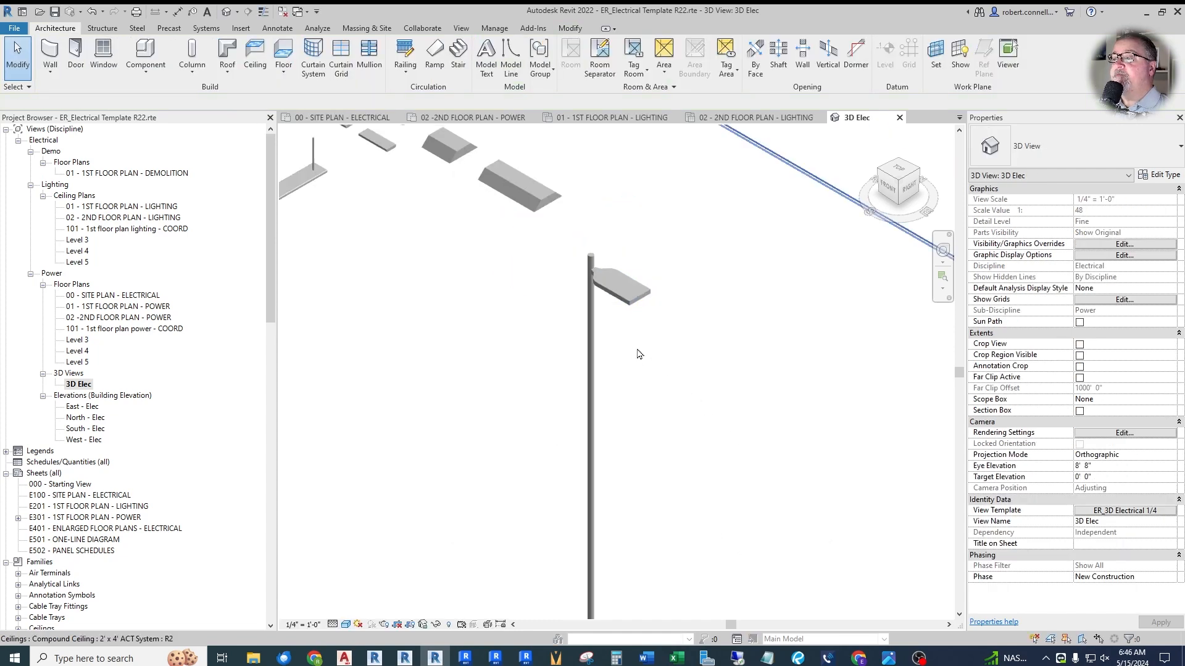
- Rotate the pole light in 90-degree steps until its single fixture head points toward the front of the model
left_click(608, 290)
key("space")
key("space")
key("space")
key("Escape")
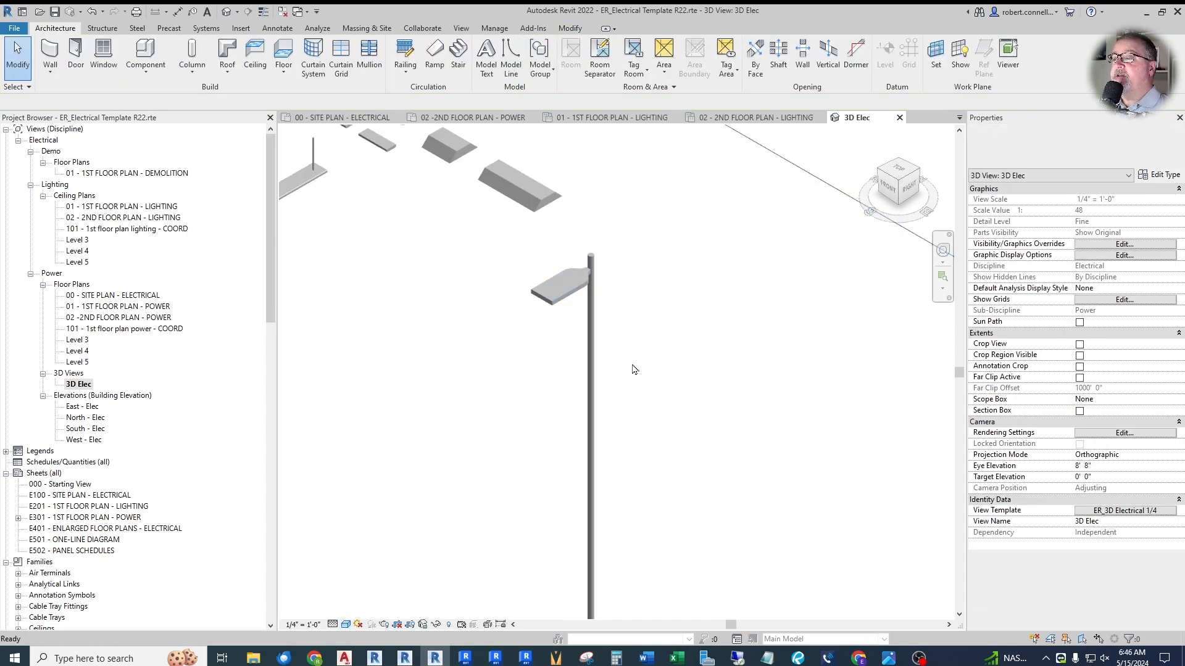
- Examine the placed light fixtures up close, checking the ER_Light_Track Head Cylinder mounted on the lighting track
scroll(611, 346, "down", 2)
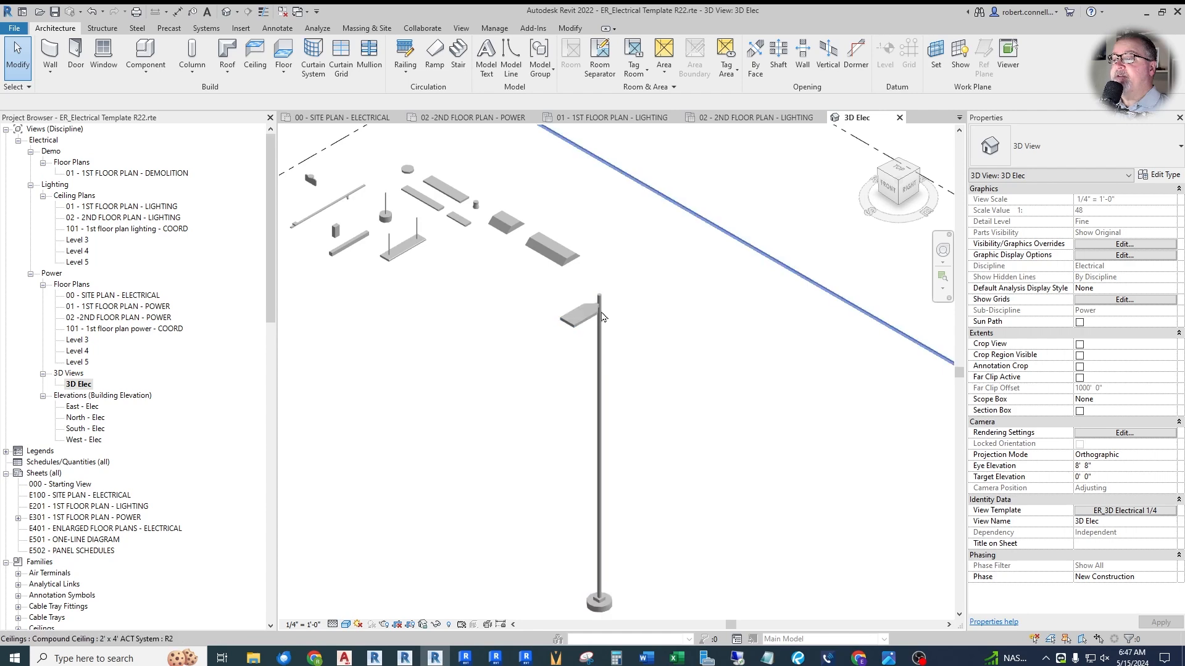
scroll(654, 392, "down", 3)
scroll(487, 238, "up", 4)
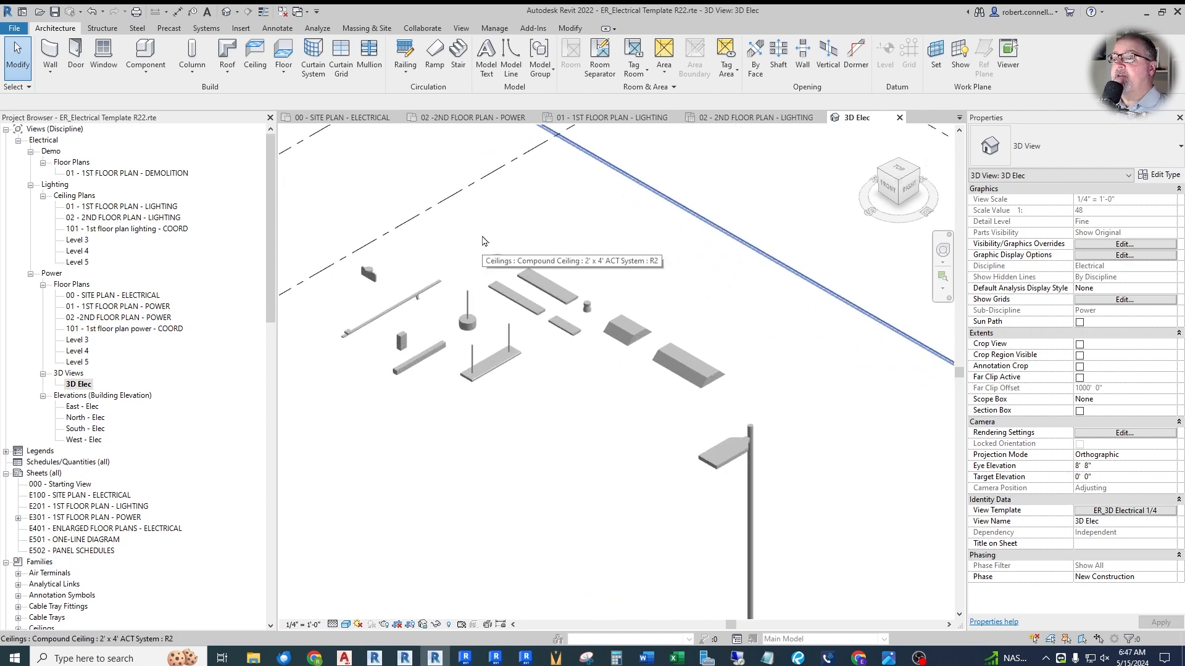
scroll(426, 280, "up", 2)
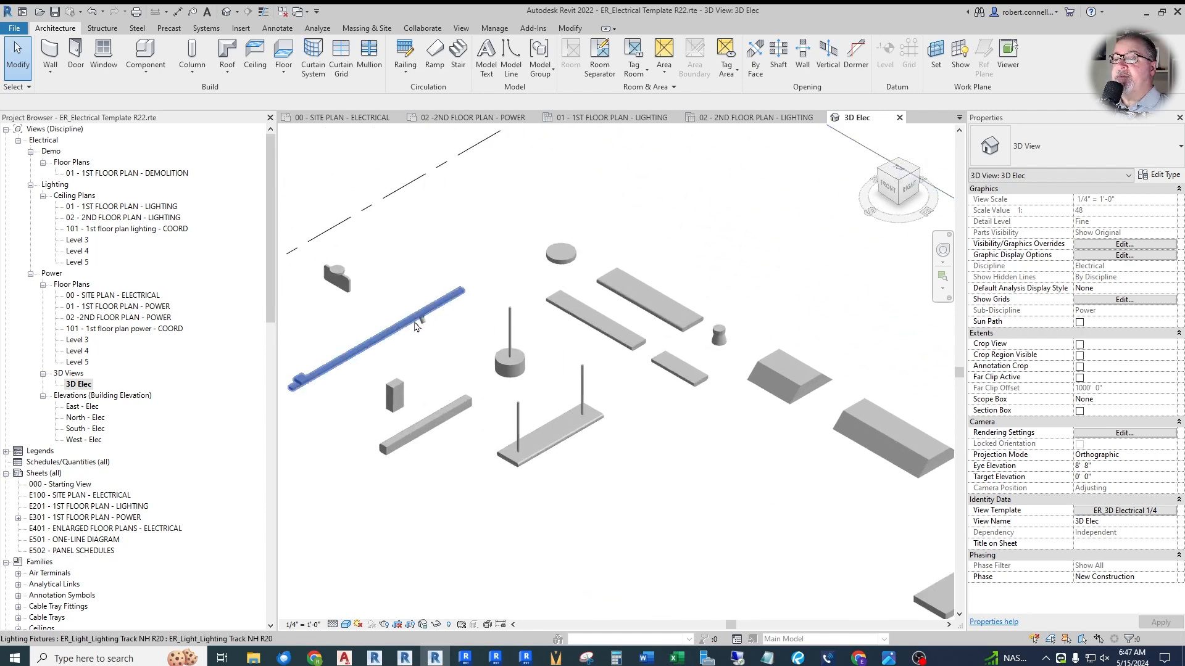
scroll(415, 327, "up", 4)
left_click(462, 330)
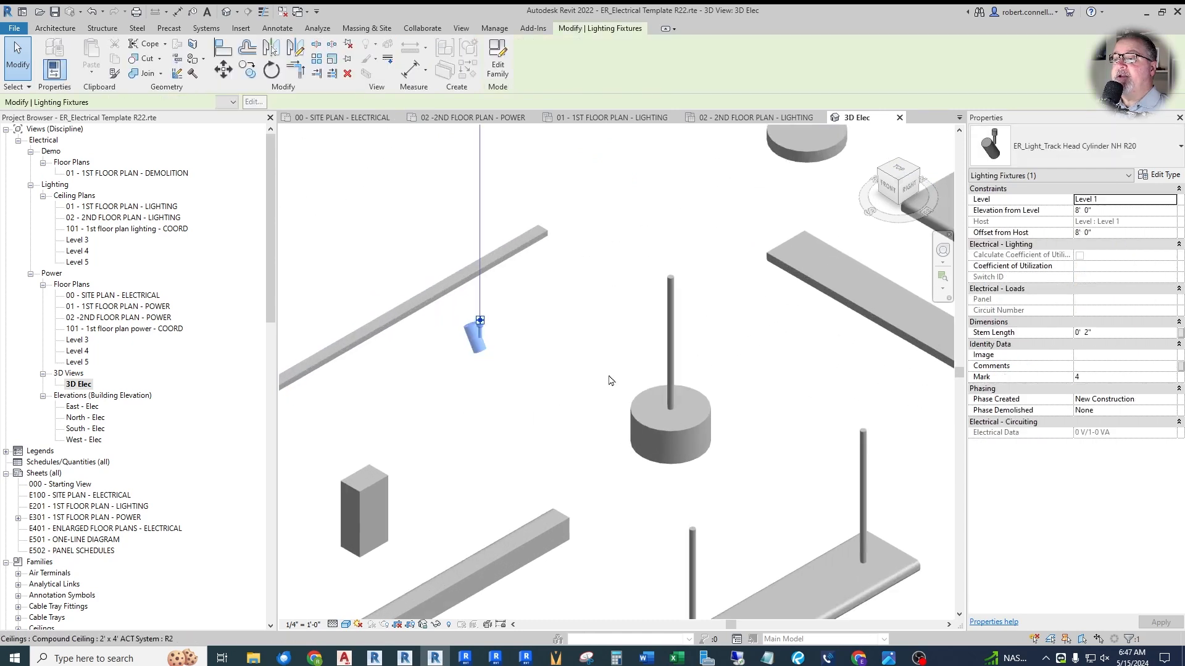
scroll(476, 342, "up", 3)
key("Escape")
scroll(469, 296, "down", 6)
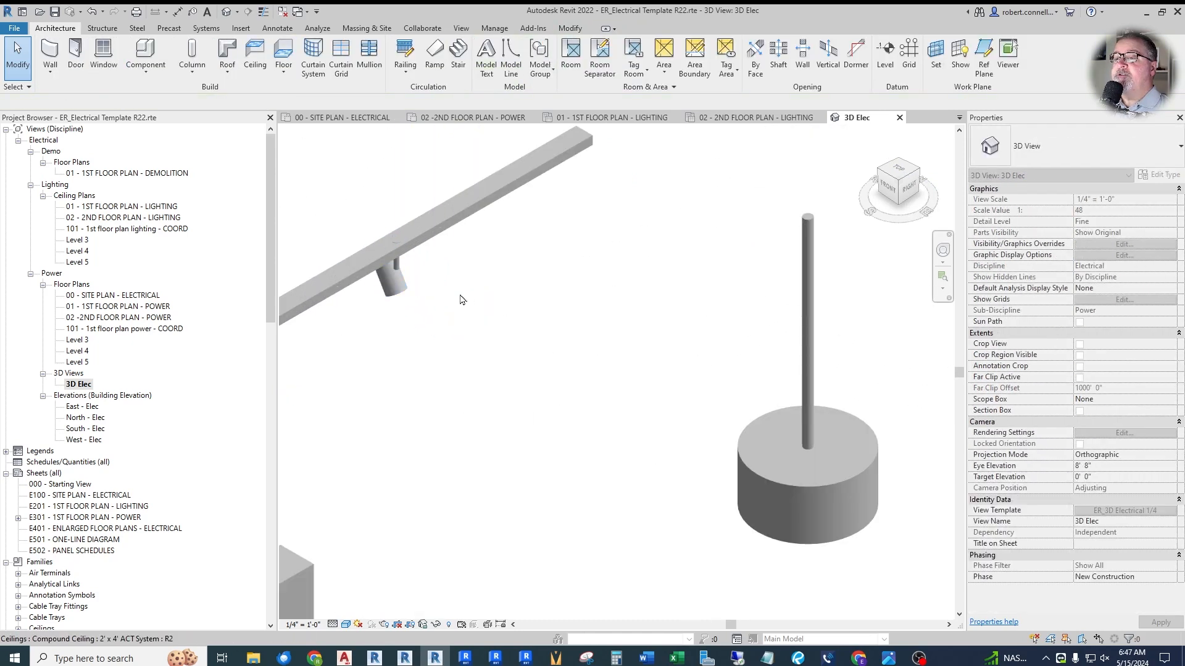
scroll(501, 366, "down", 2)
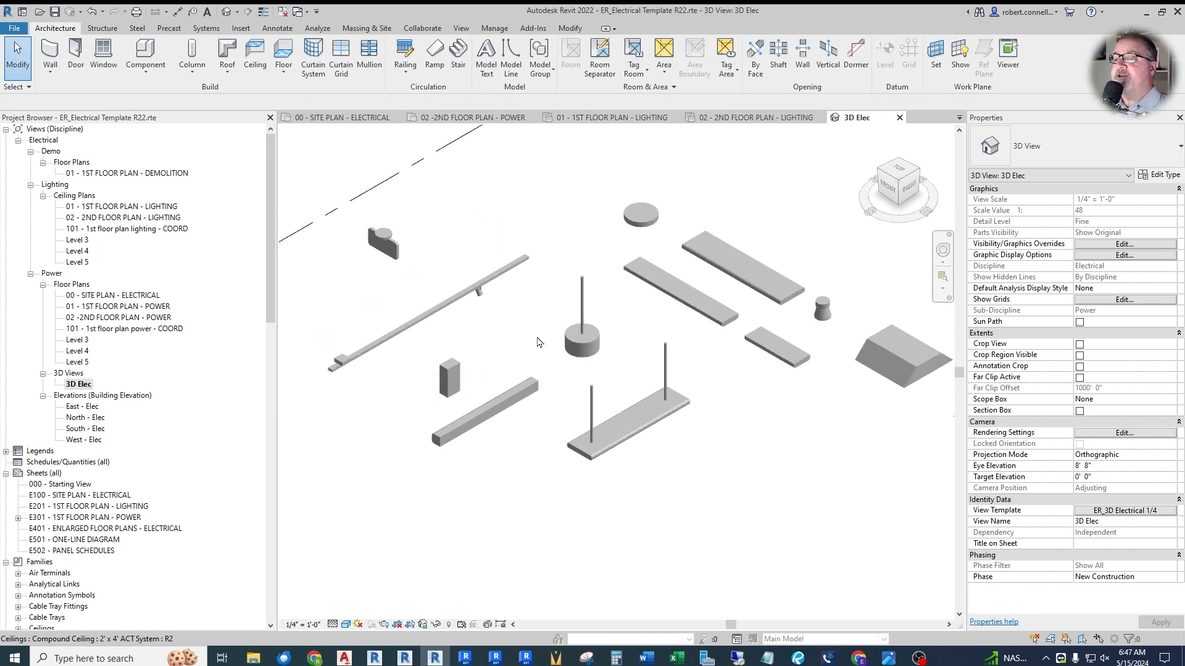
- Move the box-shaped wall light and the wall mount linear light a short distance away from the pendant lights
left_click(498, 344)
left_click_drag(497, 341, 427, 380)
key("Escape")
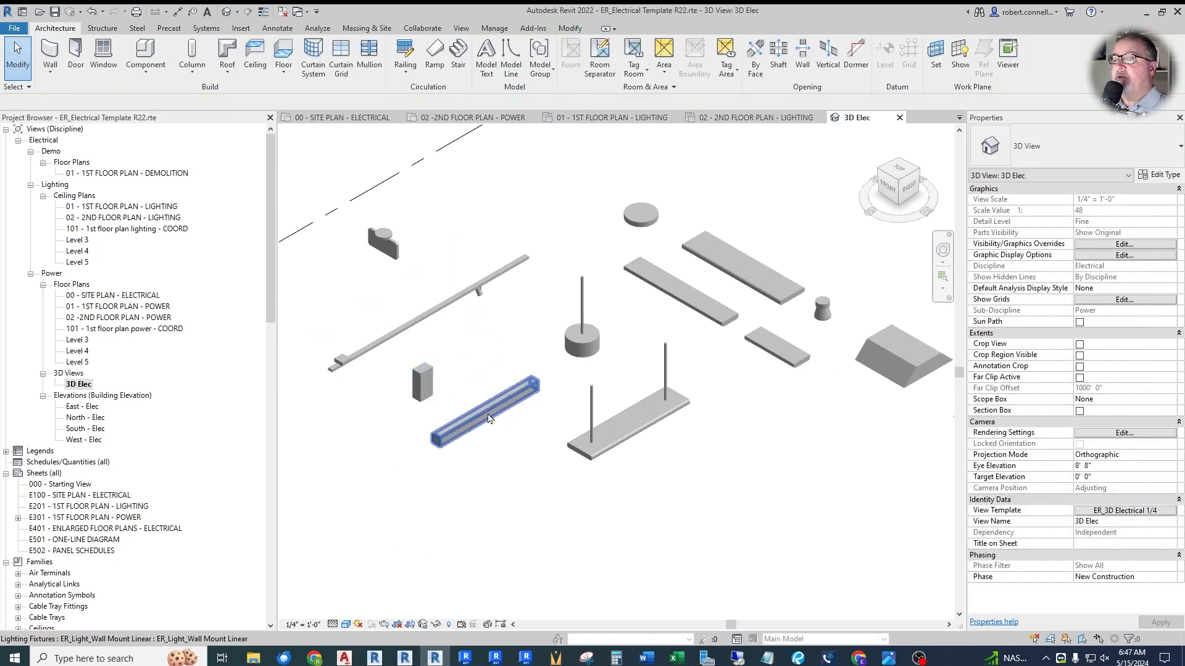
left_click(494, 430)
left_click_drag(494, 430, 444, 460)
key("Escape")
- Rotate the exit sign so its EXIT lettering faces the front of the model
scroll(385, 250, "up", 5)
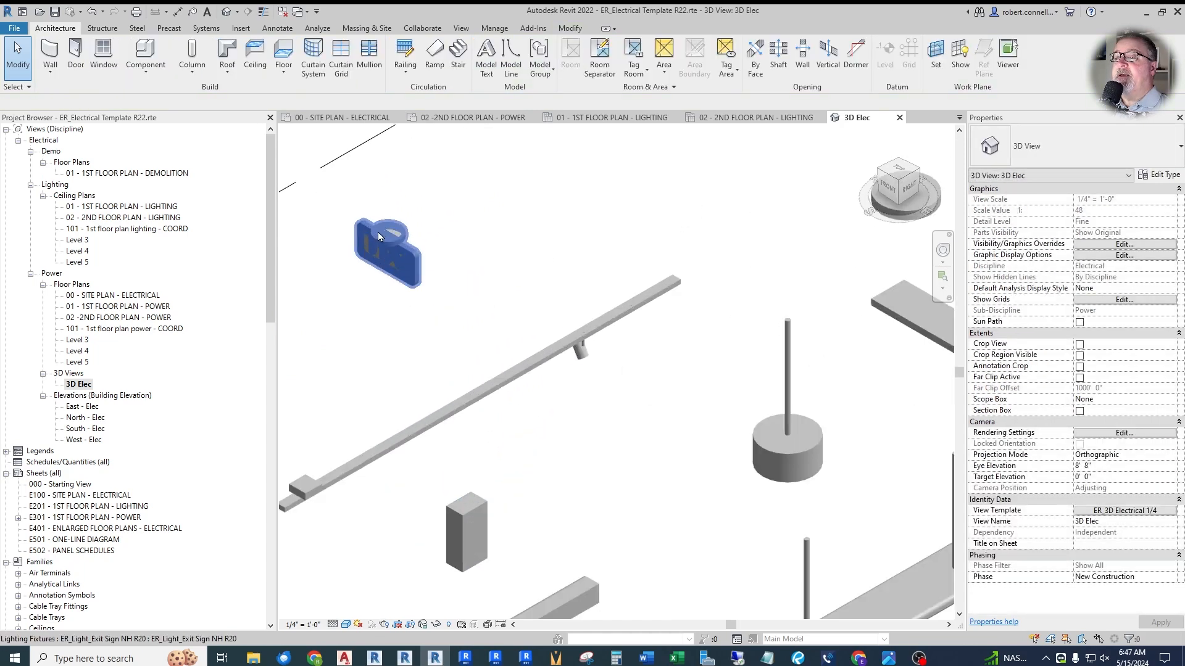
left_click(378, 339)
scroll(579, 235, "down", 2)
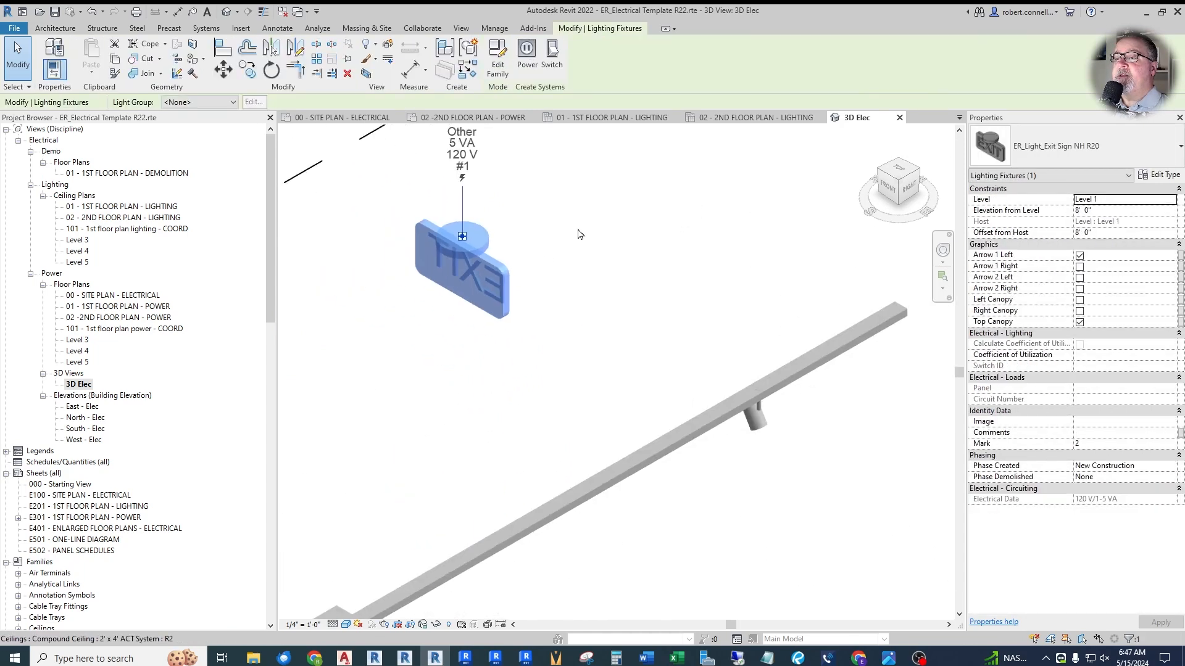
key("space")
key("space")
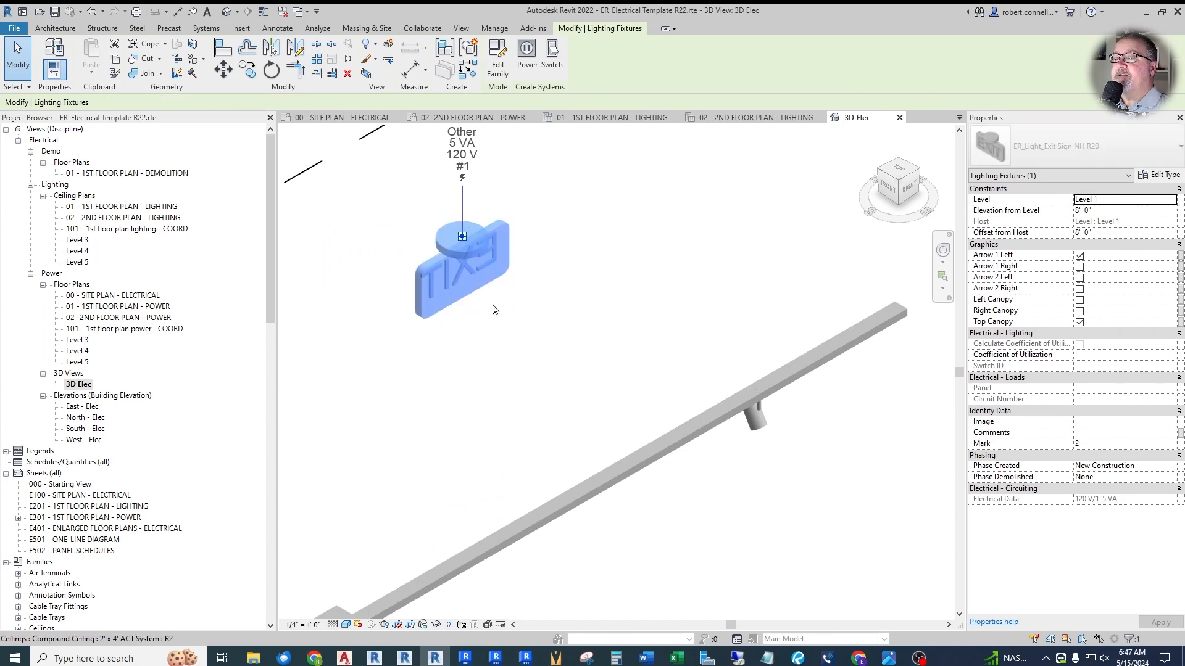
left_click(602, 344)
scroll(350, 277, "down", 3)
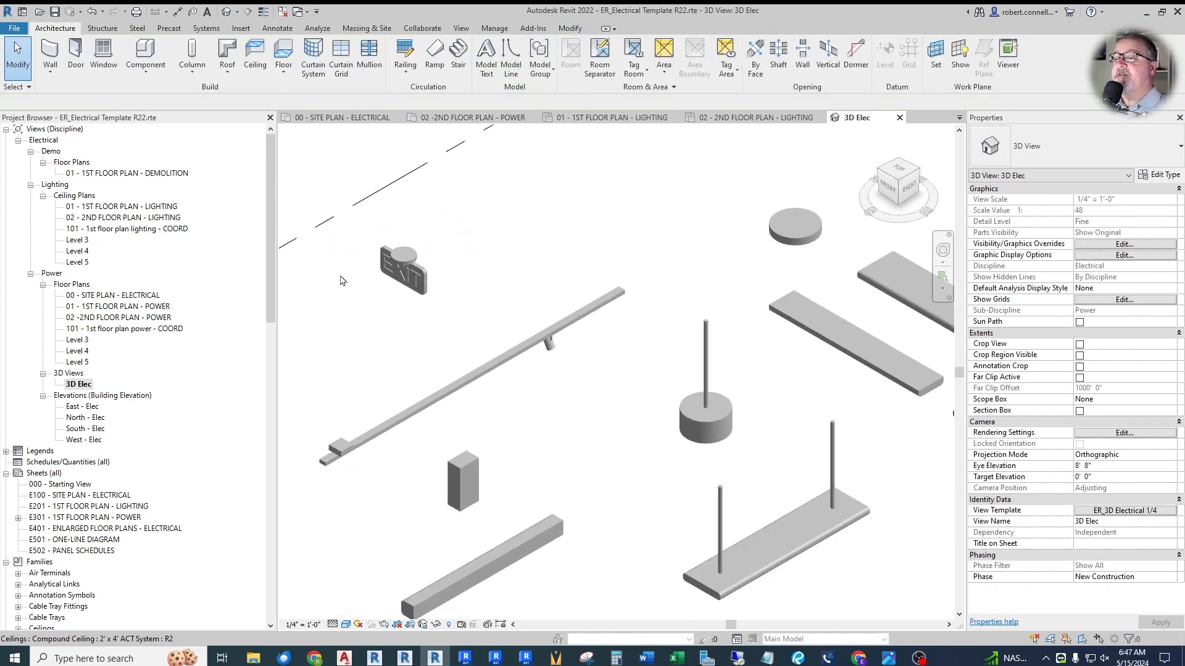
- Review the placed light fixtures in the 3D view and compare them with the loaded Lighting Fixtures families in the project browser
scroll(406, 300, "down", 2)
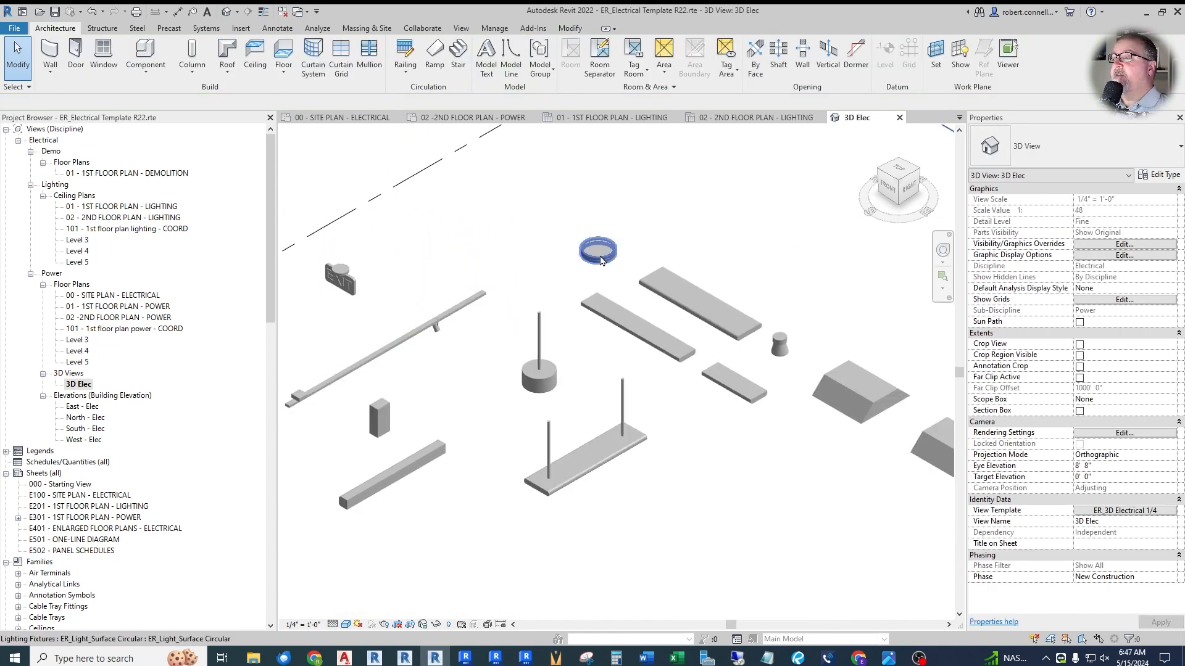
scroll(623, 253, "up", 2)
scroll(579, 257, "down", 2)
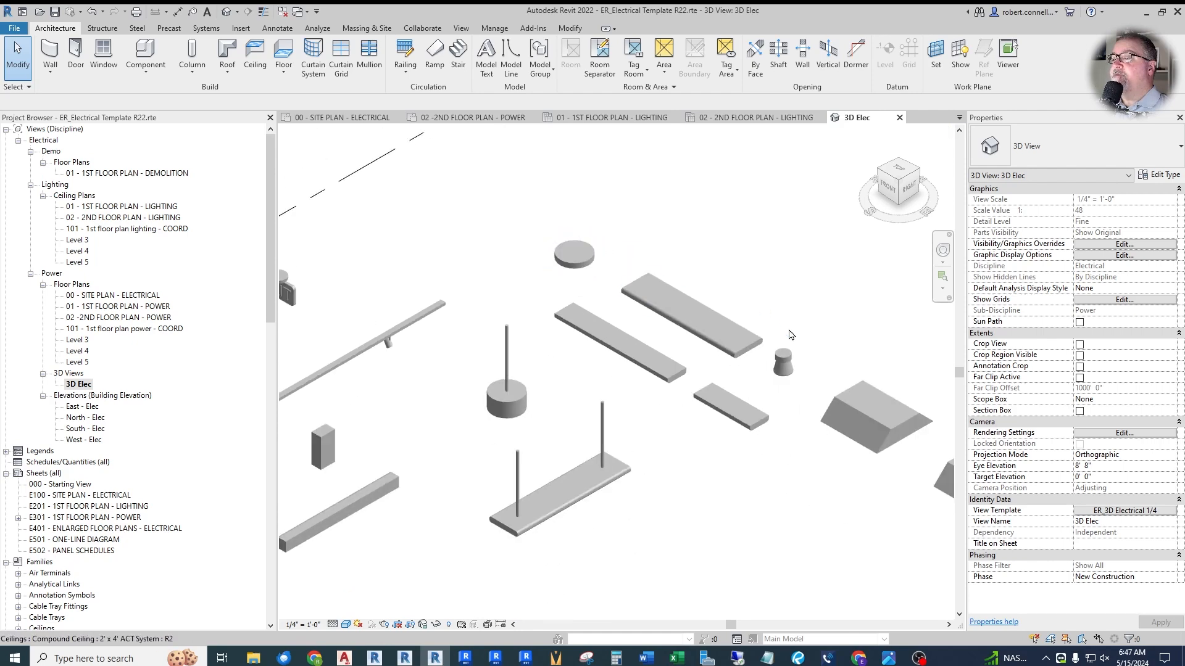
scroll(795, 345, "up", 2)
scroll(531, 357, "down", 4)
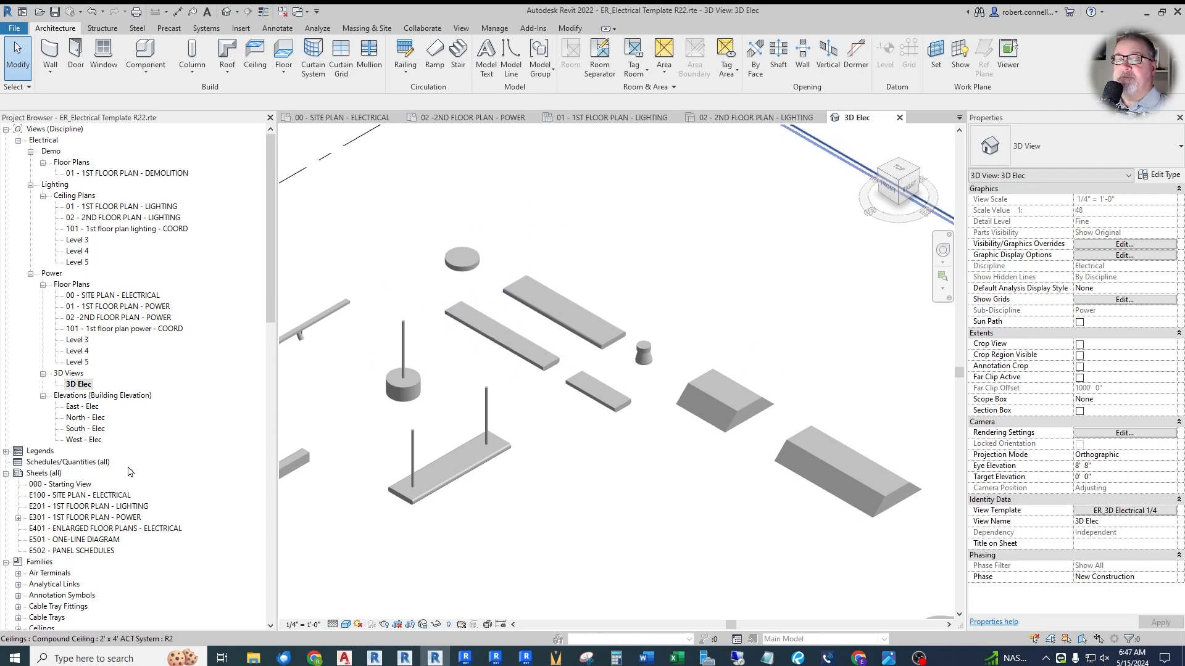
scroll(131, 471, "down", 3)
left_click_drag(271, 331, 276, 568)
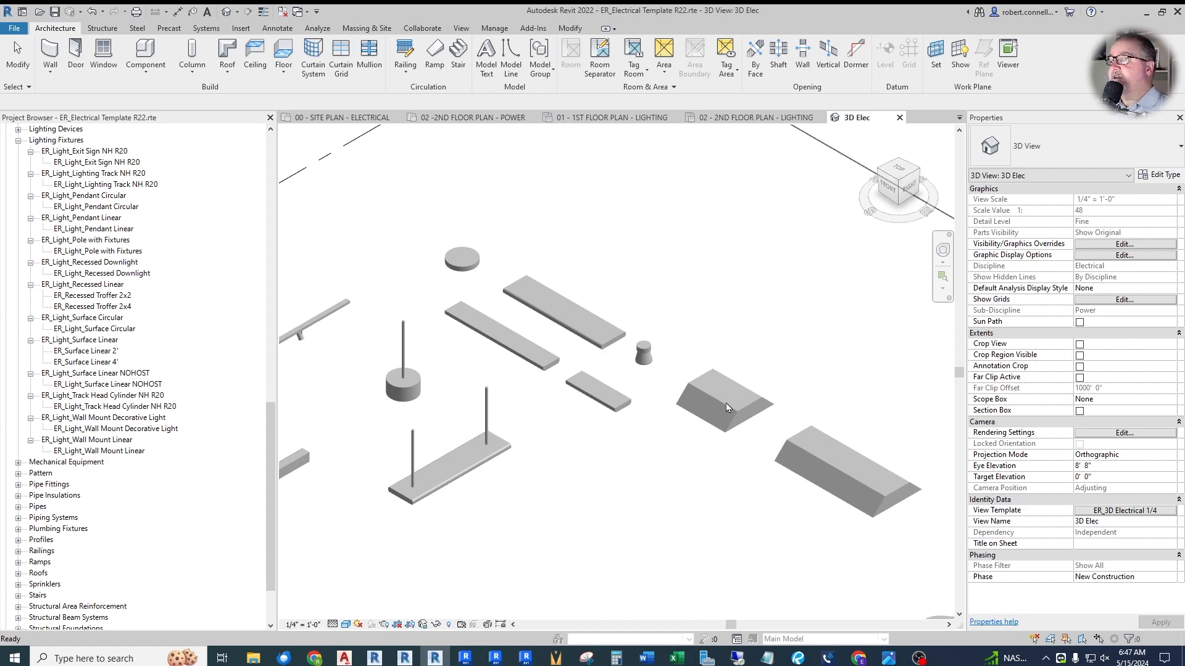
- Examine the ER_Recessed Troffer 2x4 with its properties and the recessed downlight up close in the 3D view
scroll(728, 409, "down", 2)
scroll(736, 454, "up", 3)
left_click(741, 459)
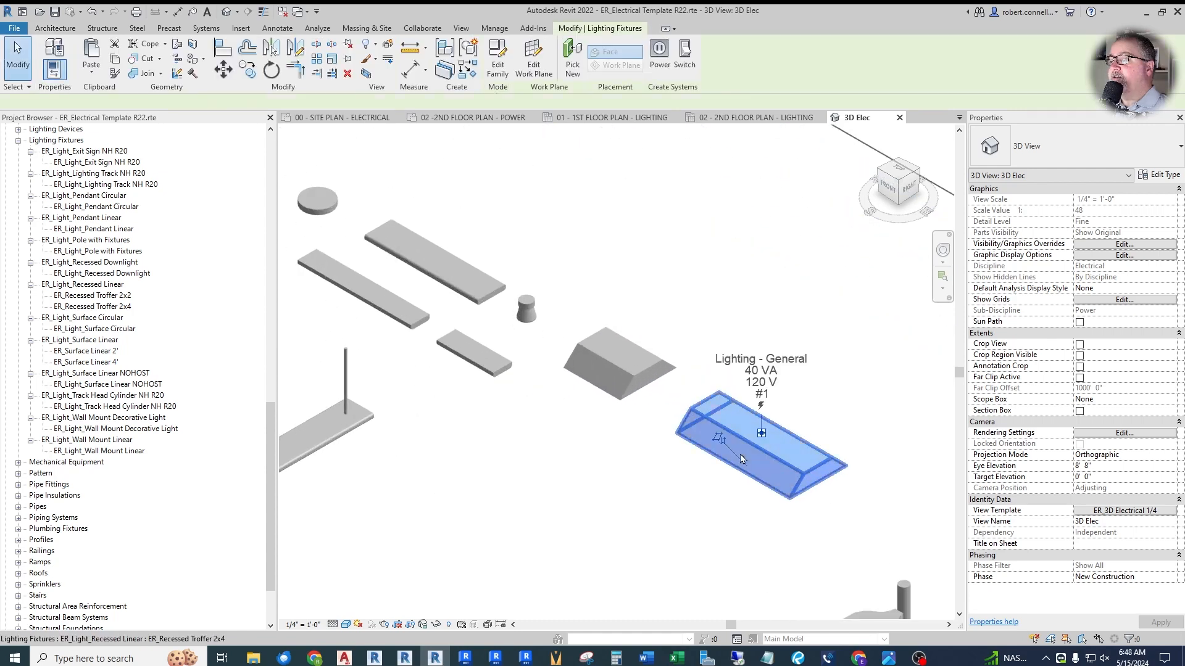
scroll(741, 456, "down", 2)
scroll(732, 450, "up", 2)
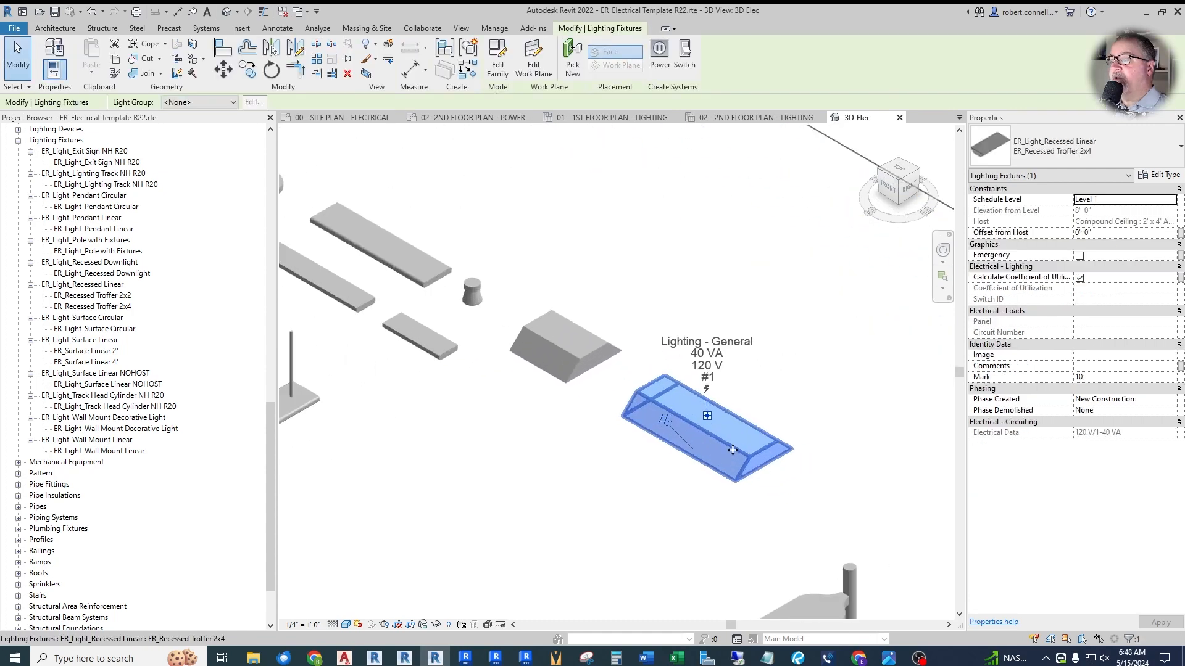
scroll(733, 450, "down", 2)
scroll(627, 343, "up", 3)
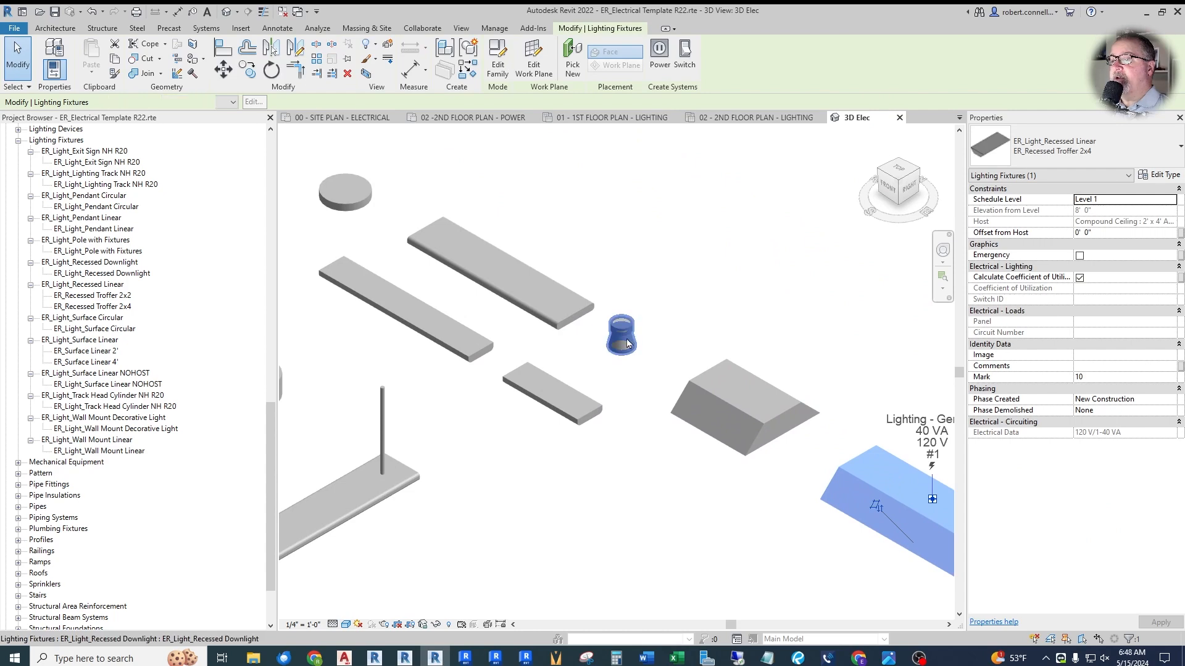
scroll(627, 343, "down", 4)
key("Escape")
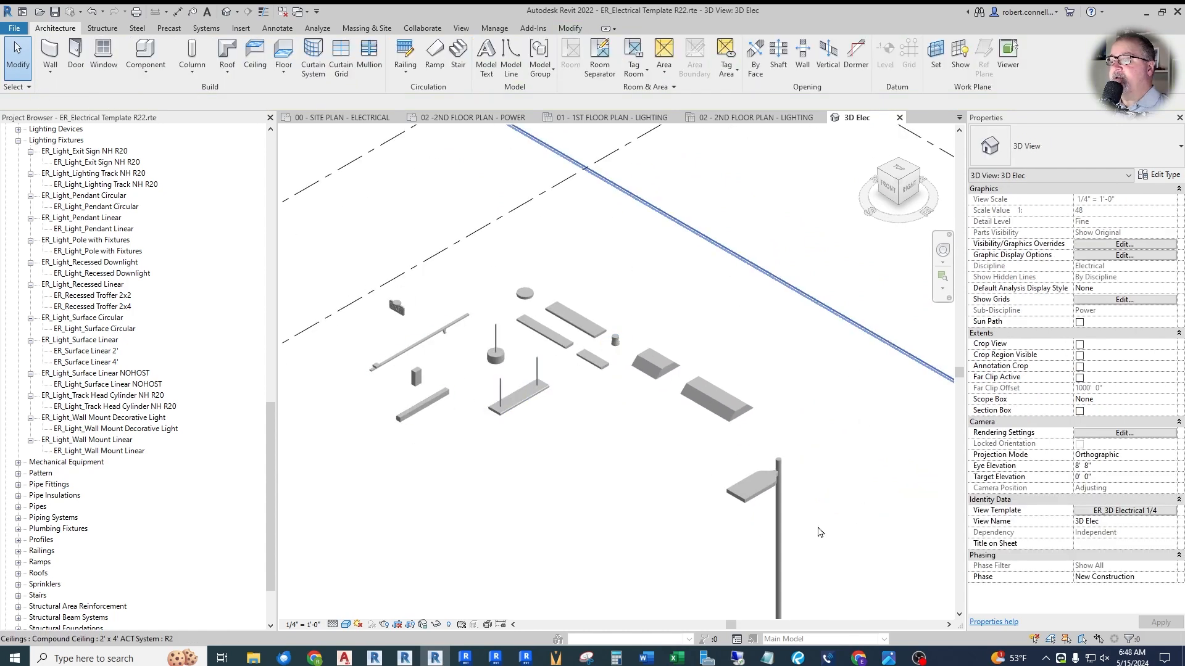
- Look over the whole group of fixtures in 3D and check the lighting track's properties
scroll(471, 345, "up", 2)
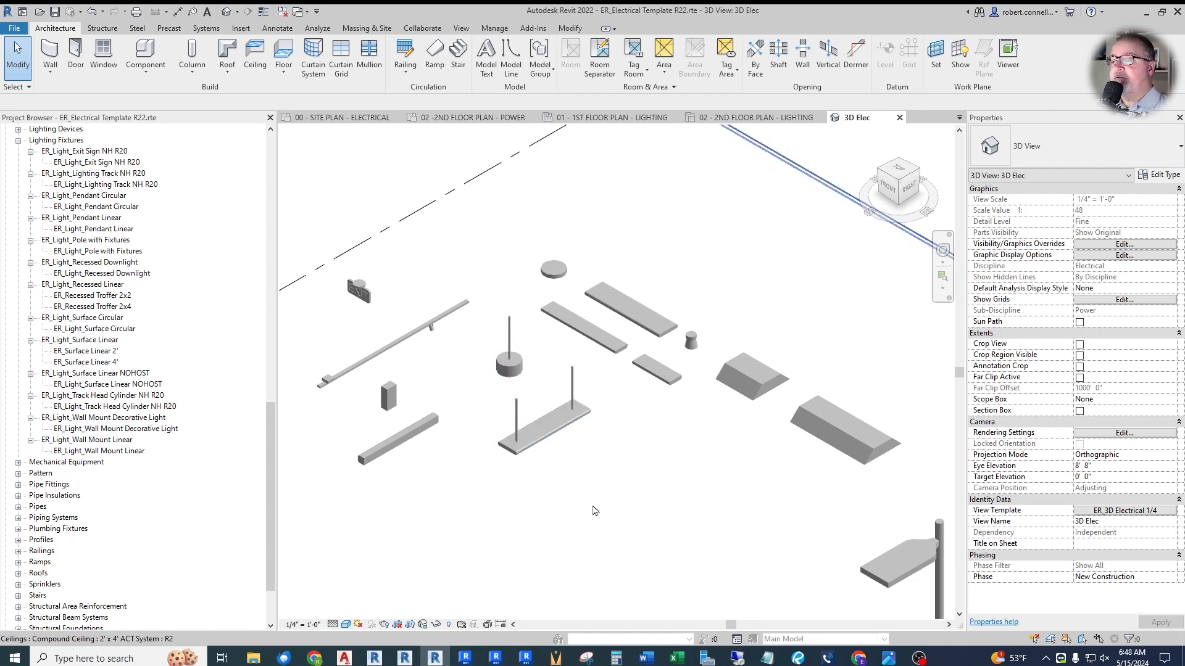
scroll(468, 374, "down", 3)
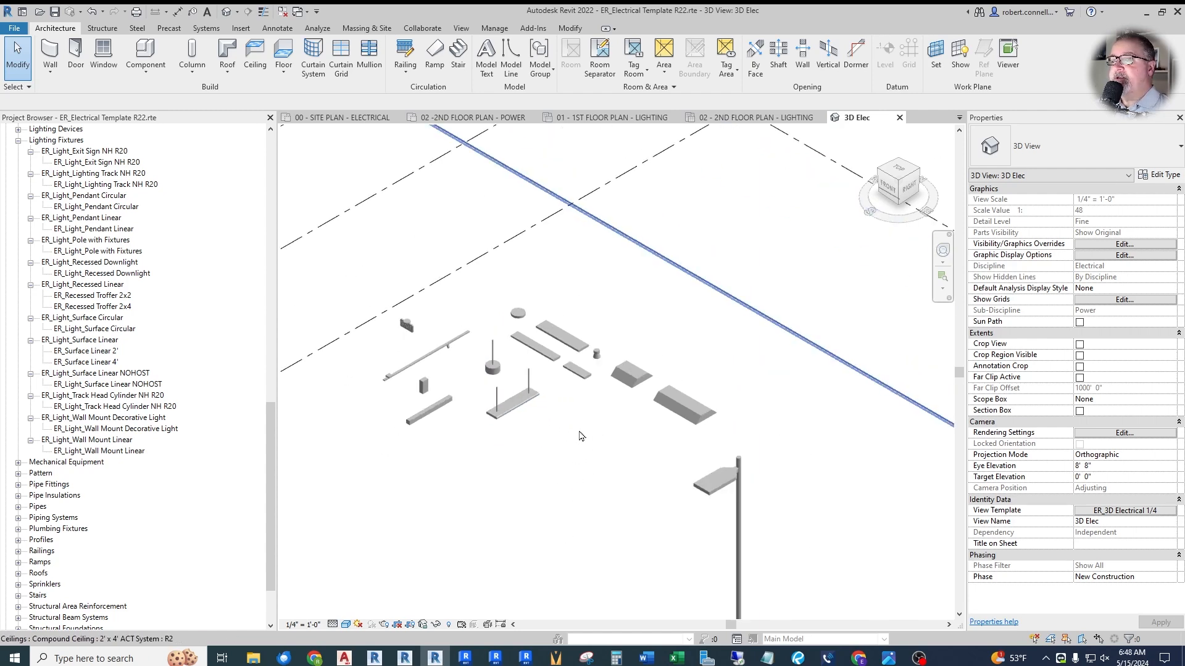
scroll(562, 426, "up", 3)
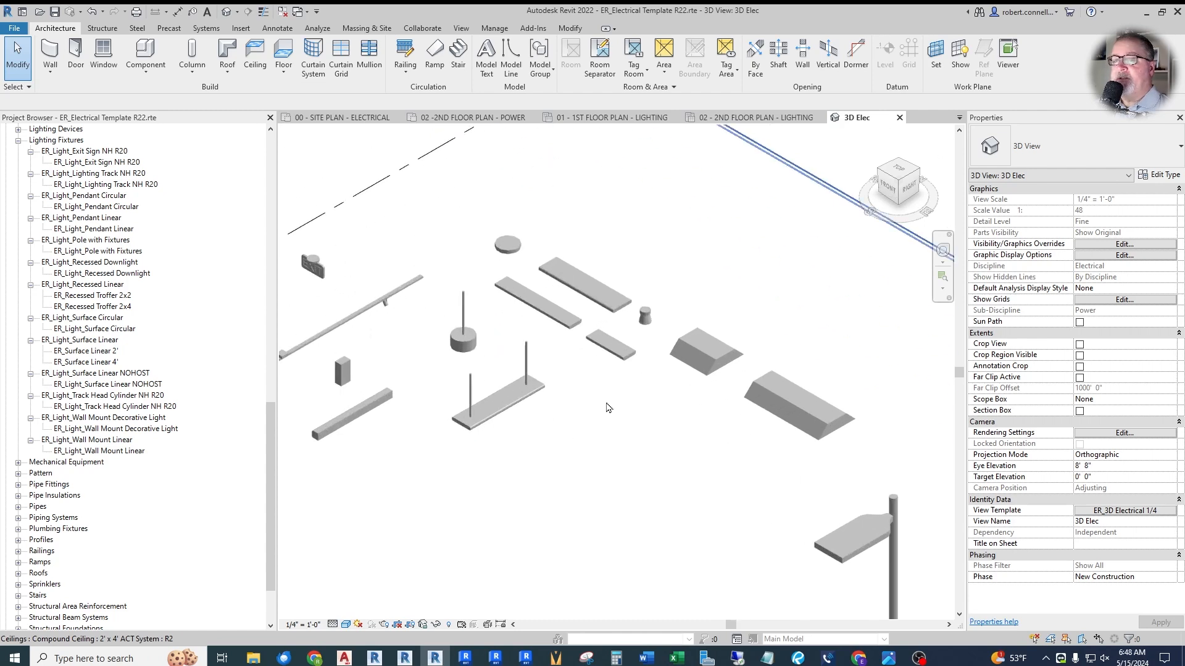
scroll(565, 467, "down", 2)
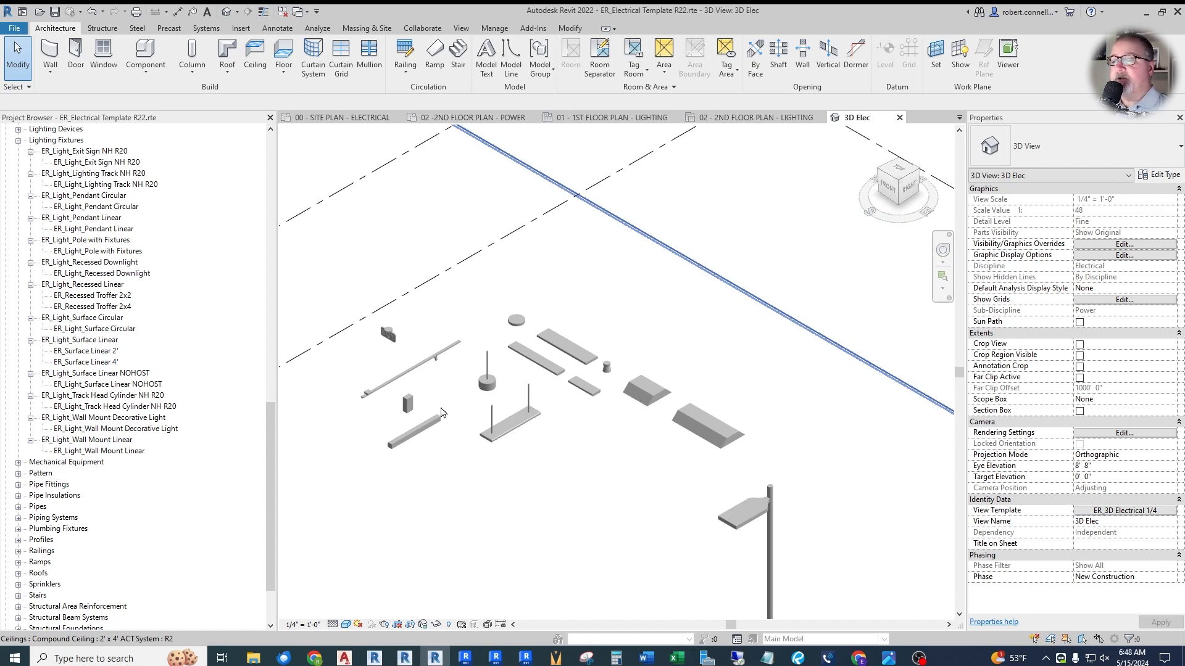
scroll(441, 413, "up", 2)
left_click(377, 357)
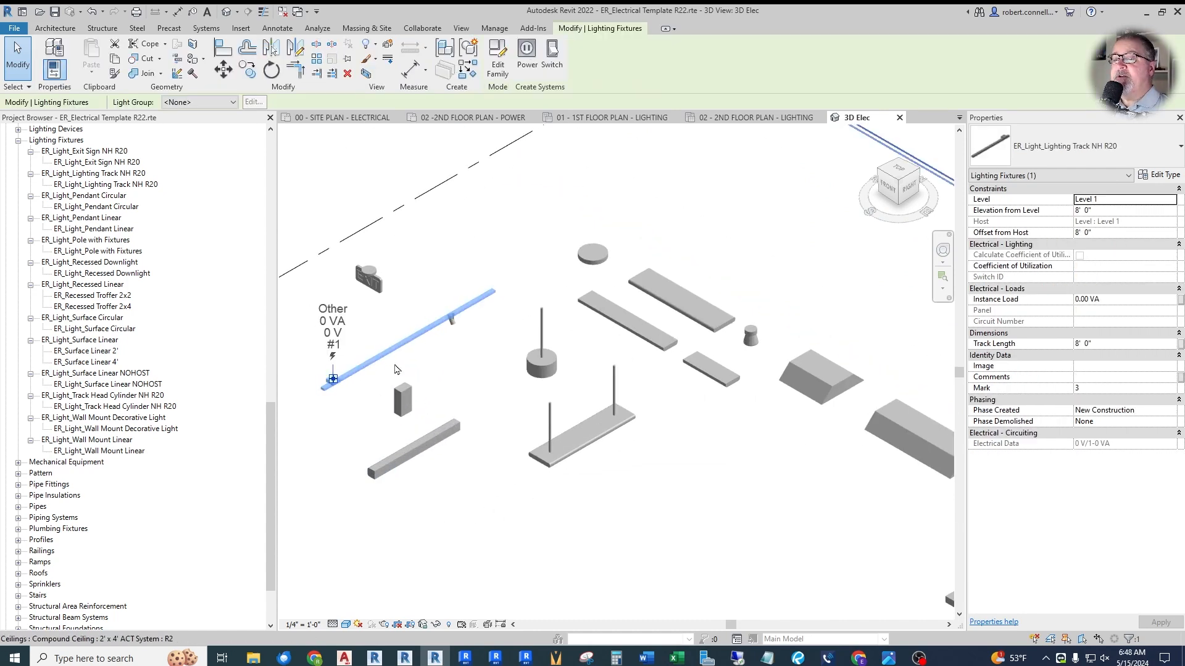
left_click(451, 358)
scroll(433, 321, "down", 3)
- Open the 01 - 1ST FLOOR PLAN - LIGHTING ceiling plan and examine the track head on the lighting track
left_click_drag(269, 417, 259, 133)
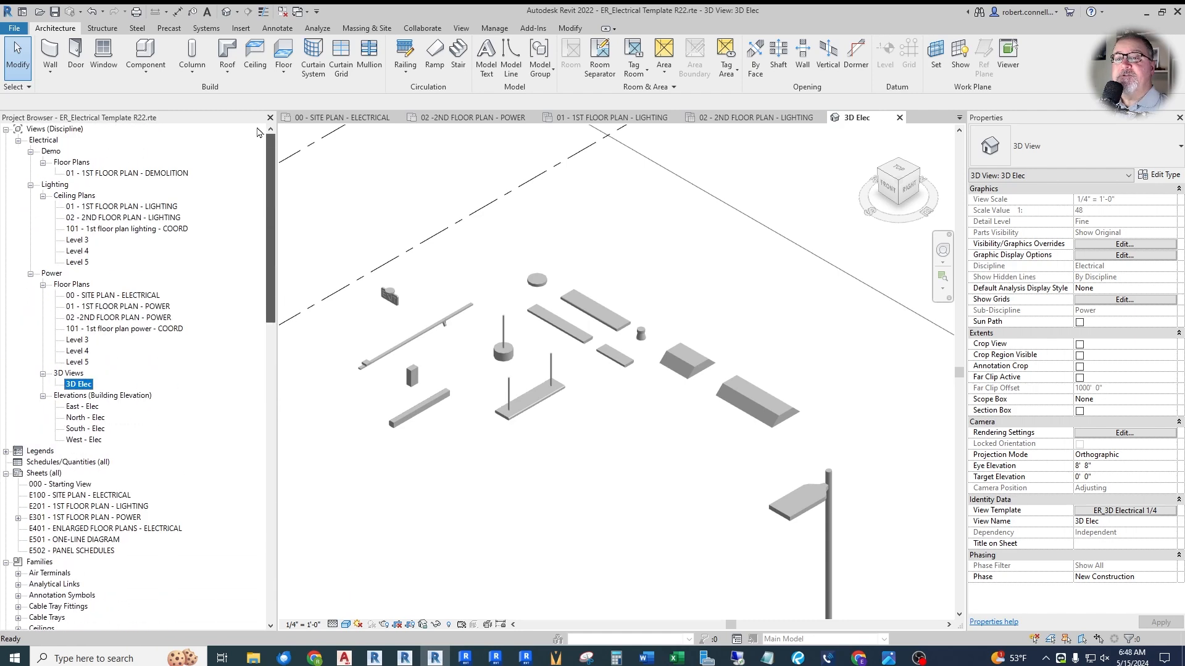
double_click(125, 208)
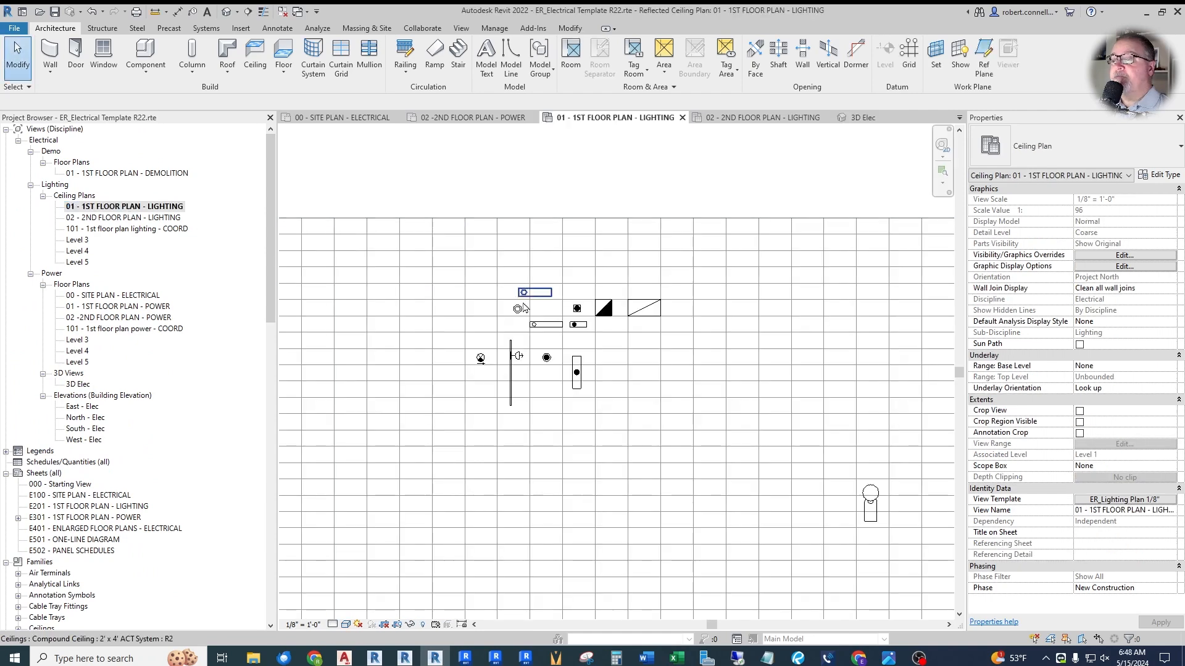
left_click(497, 432)
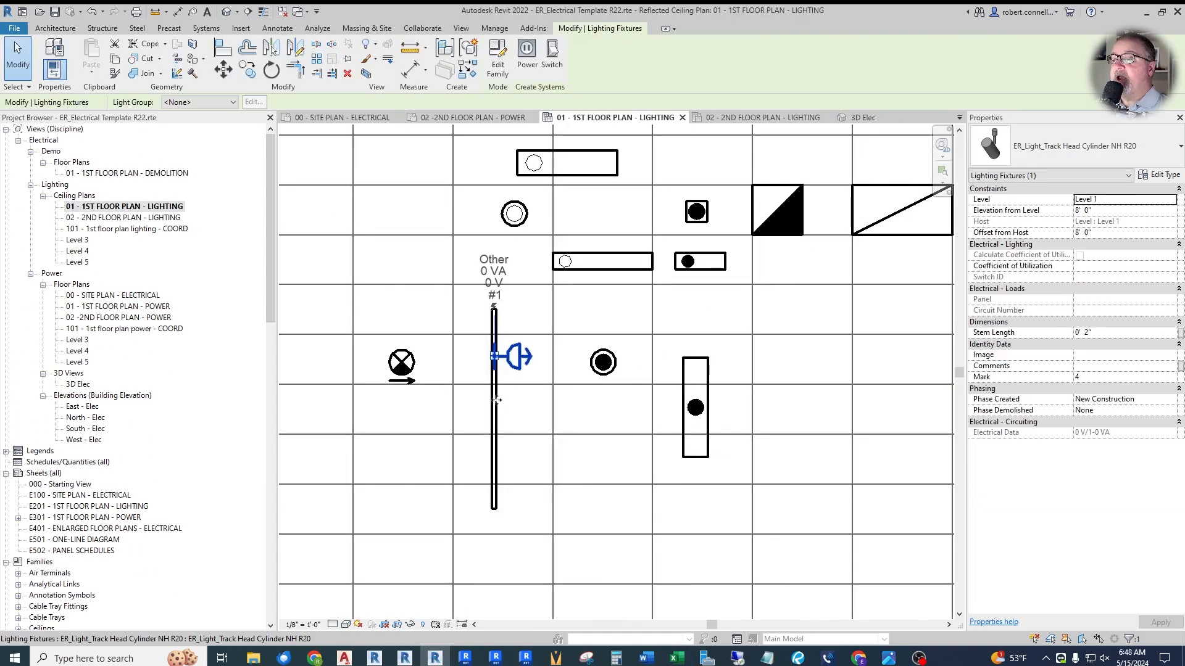
key("Escape")
- Stretch the lower end of the lighting track downward in plan to a track length of about 13'
left_click(500, 456)
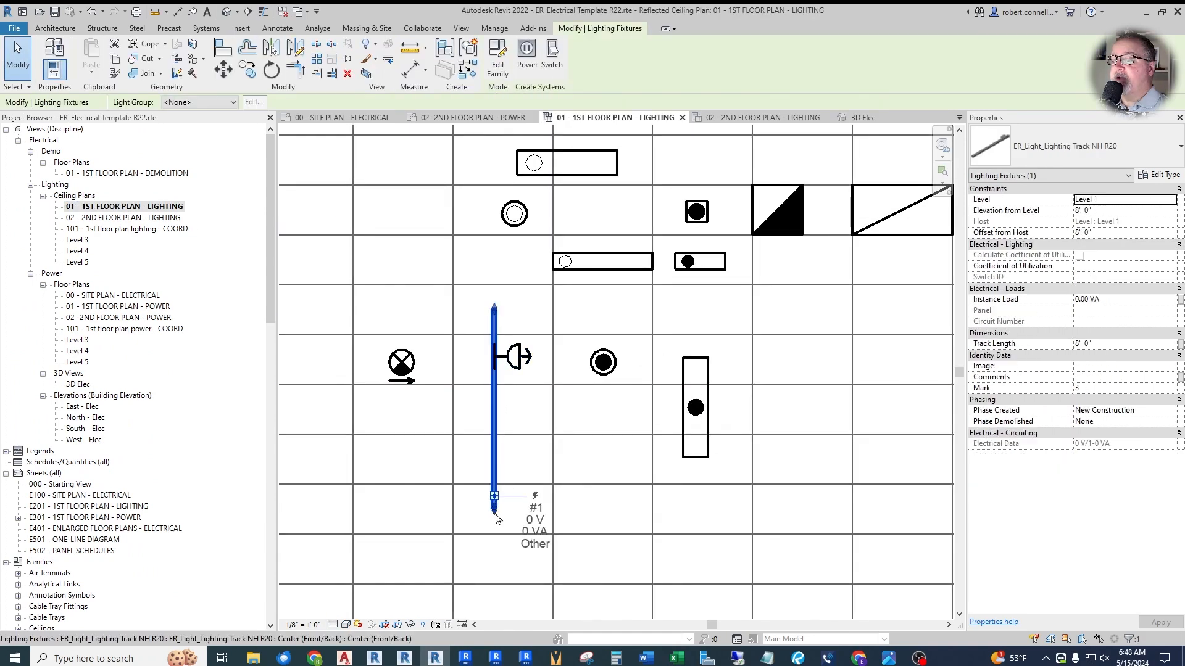
scroll(490, 518, "up", 3)
mouse_move(506, 494)
left_mouse_down()
mouse_move(508, 547)
mouse_move(509, 517)
left_mouse_up()
scroll(536, 247, "down", 3)
left_click_drag(538, 353, 537, 494)
scroll(445, 456, "down", 3)
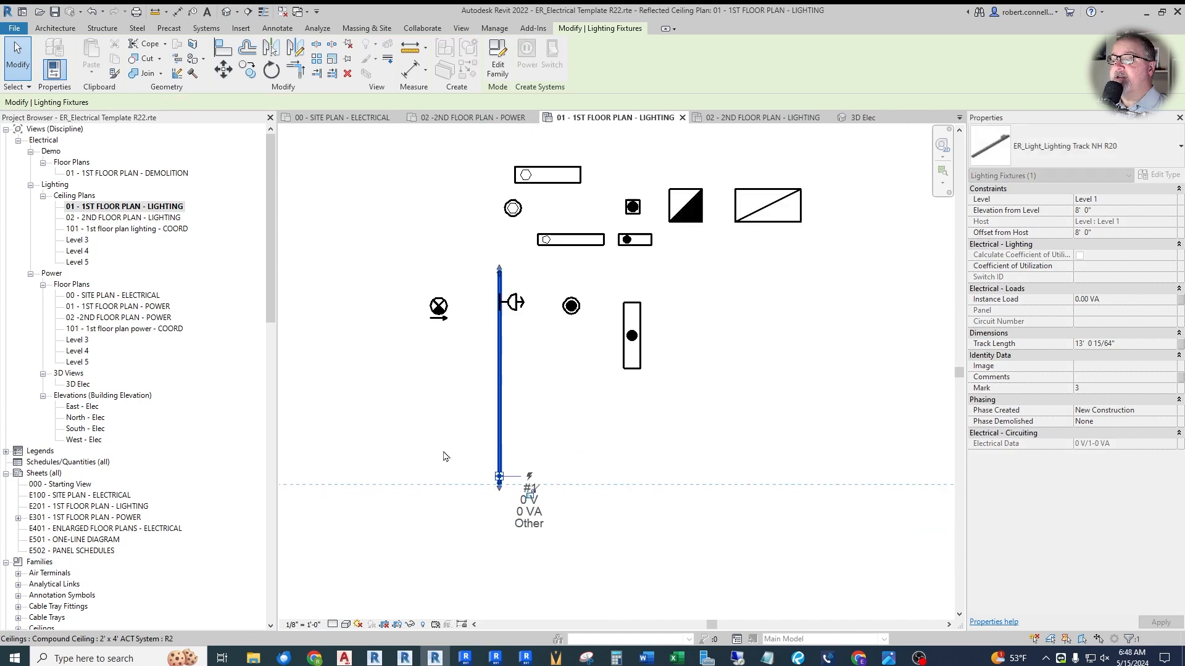
- Set the lighting track's Track Length to 12'
left_click(1127, 348)
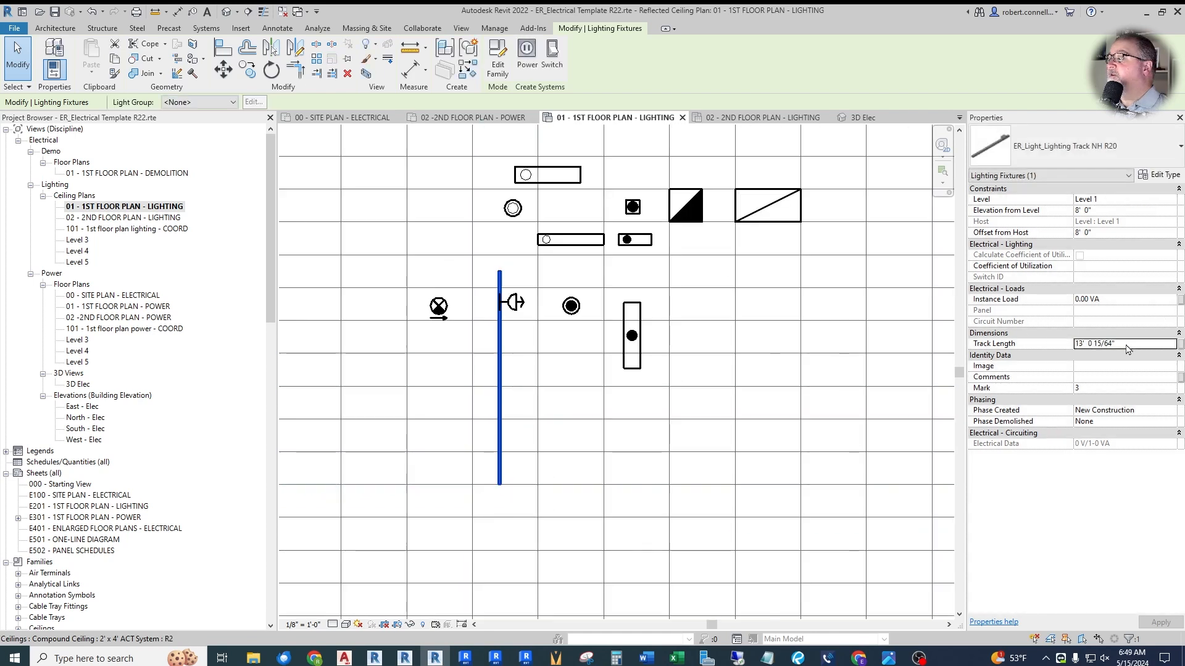
type("12")
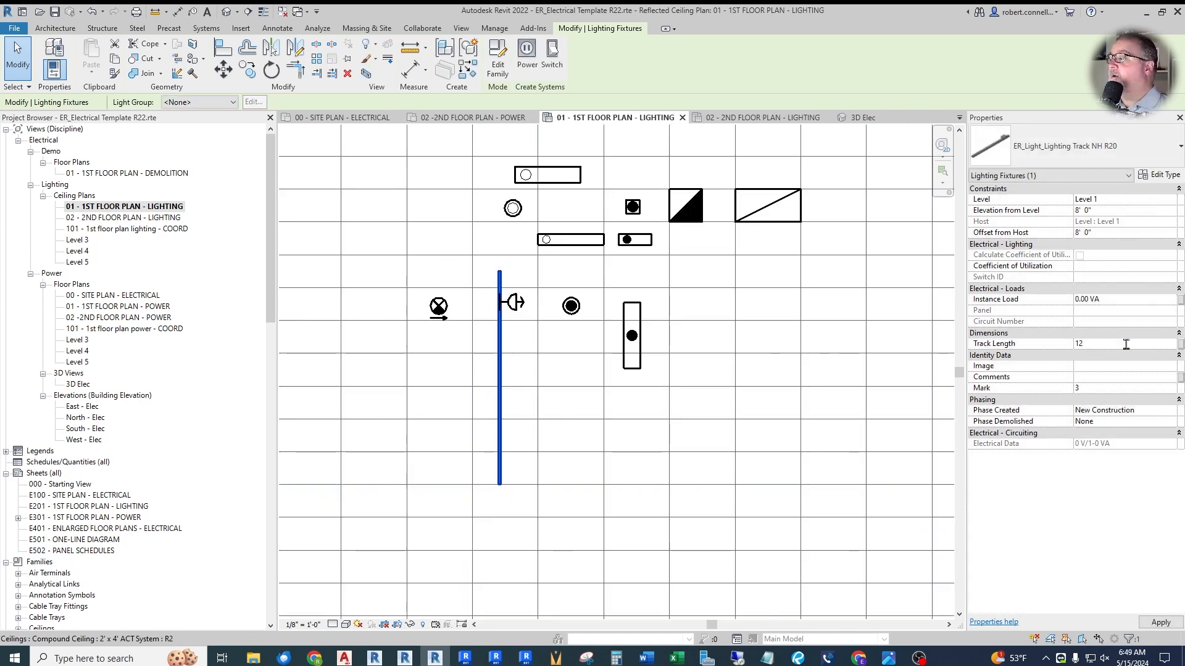
left_click(640, 401)
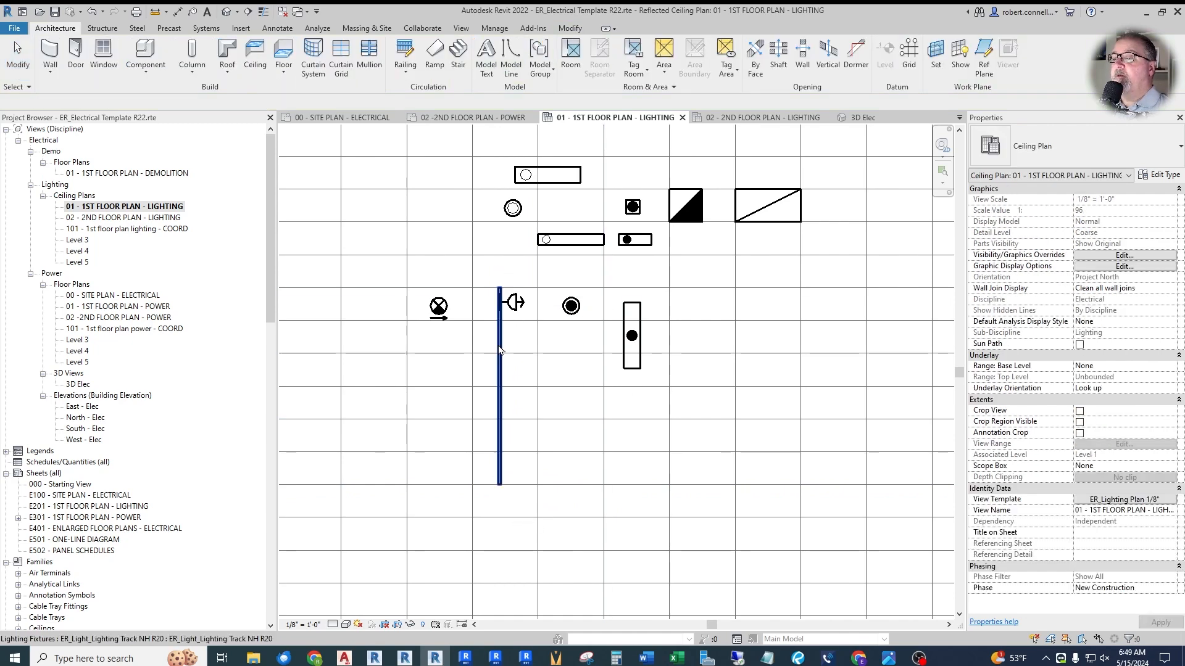
- Move the cylinder track head a short distance down along the lighting track
scroll(503, 346, "up", 5)
left_click(522, 246)
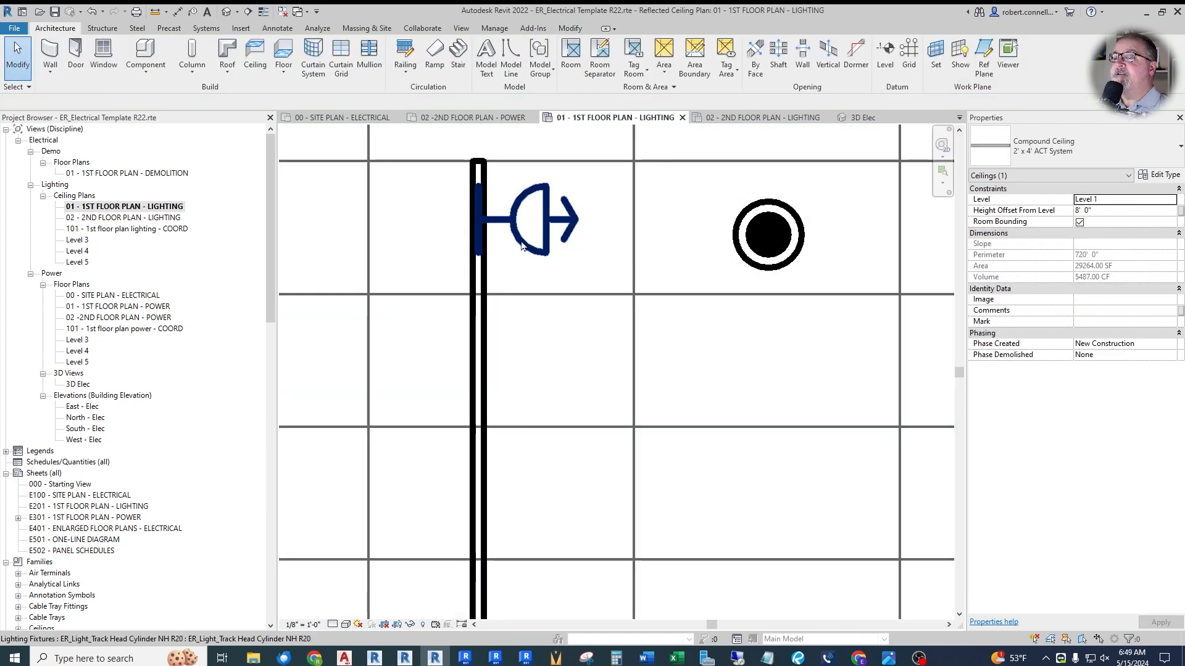
left_click_drag(521, 245, 507, 355, "ctrl")
key("Escape")
scroll(536, 355, "down", 6)
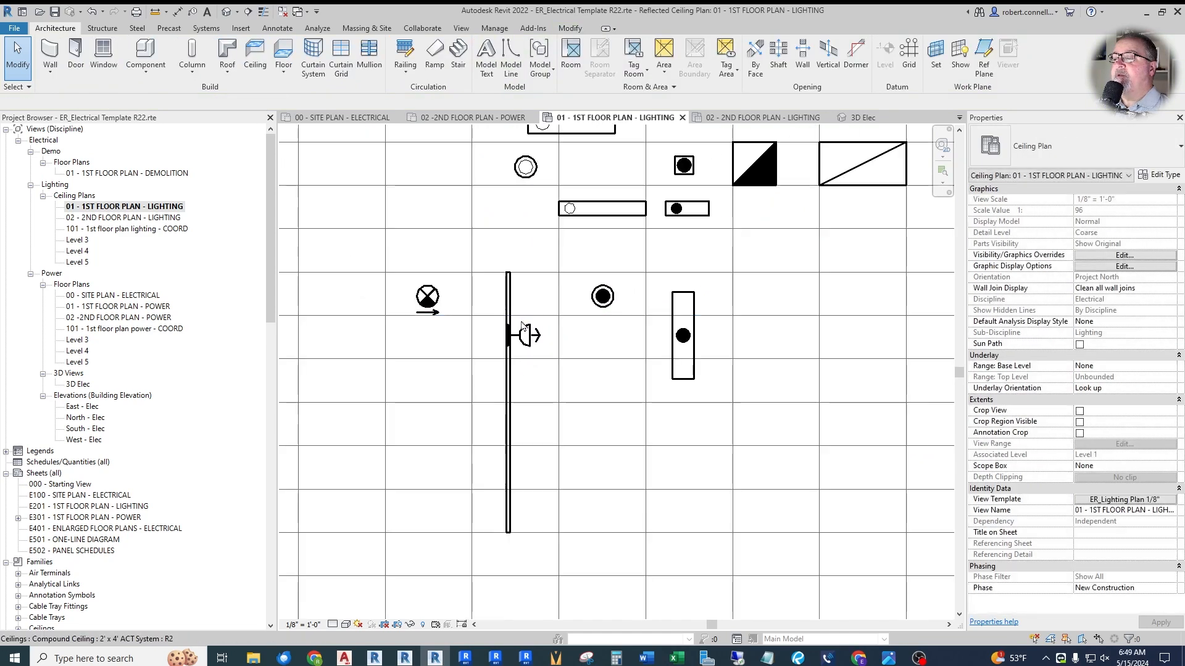
scroll(551, 263, "up", 3)
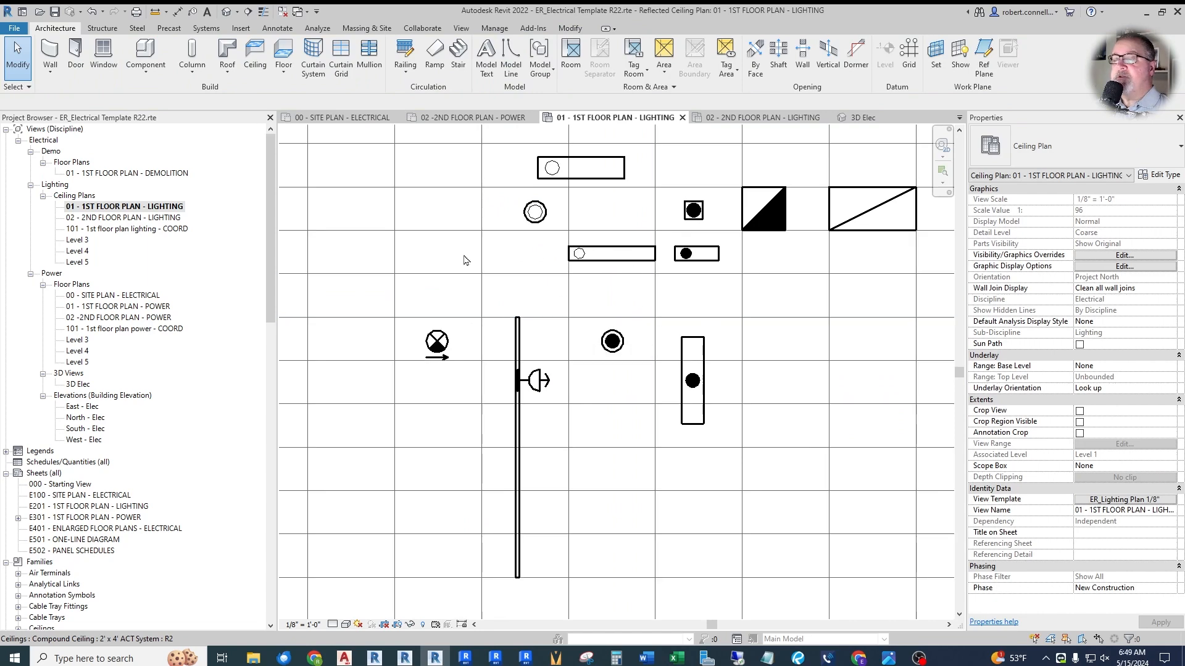
- Test the Emergency option on the ER_Light_Surface Linear NOHOST fixture by turning it on and back off
scroll(646, 273, "down", 1)
scroll(773, 178, "up", 3)
scroll(522, 216, "down", 3)
scroll(491, 173, "up", 4)
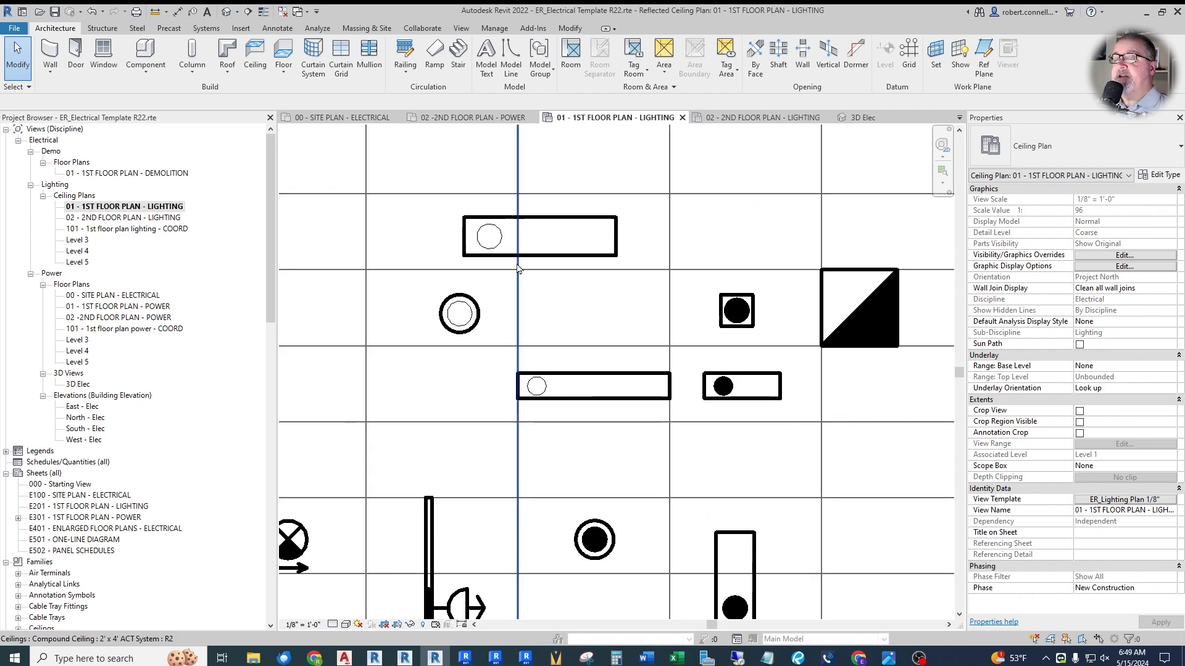
left_click(557, 224)
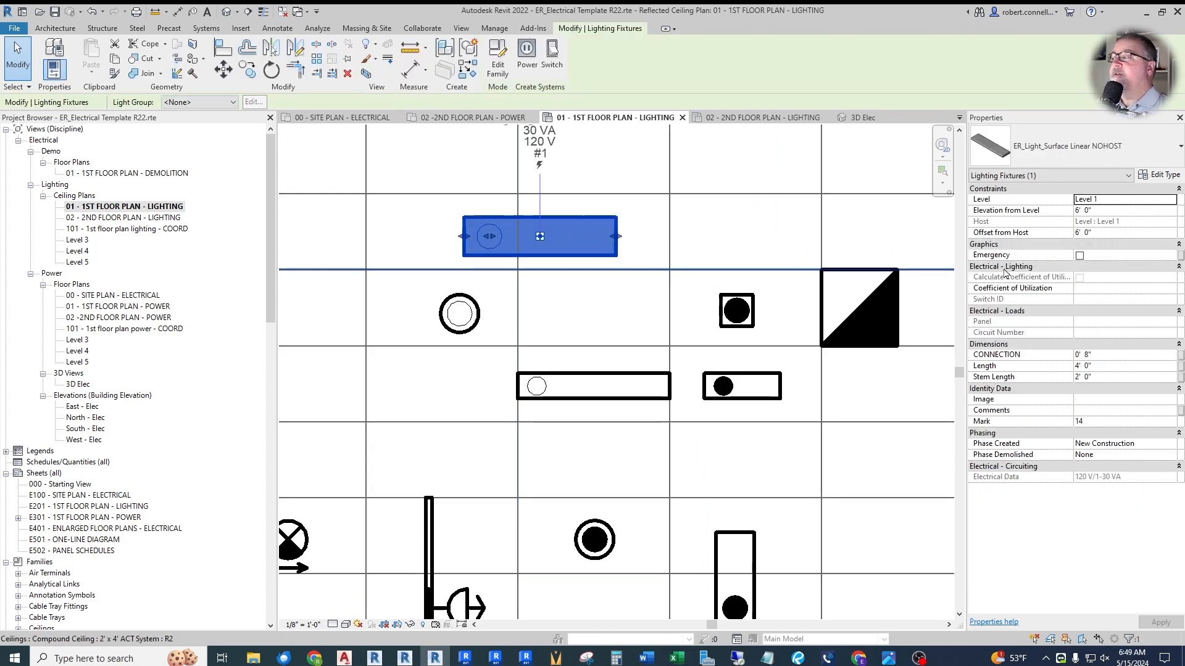
left_click(1079, 255)
left_click(488, 330)
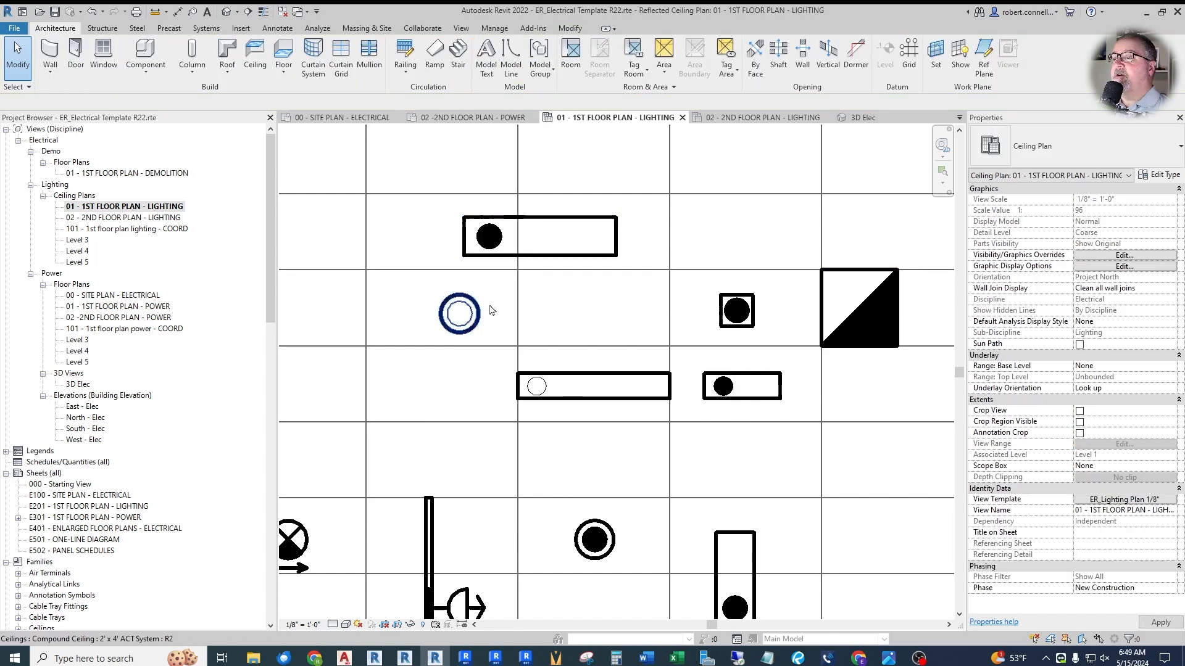
left_click(494, 254)
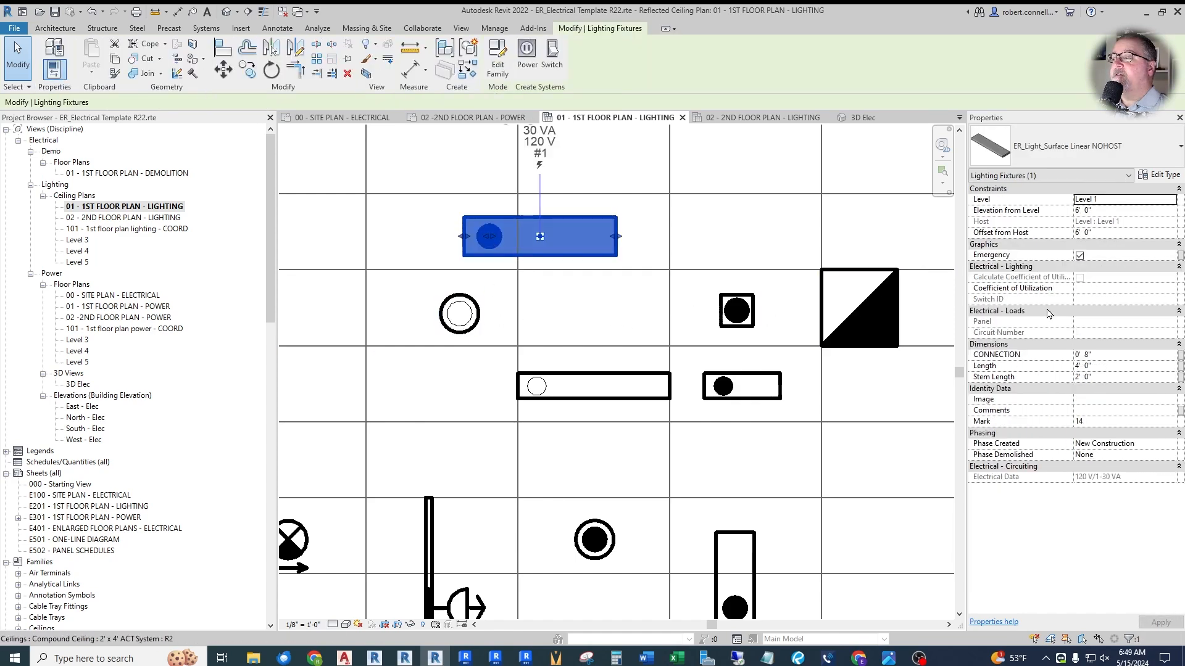
left_click(1079, 255)
- Turn off the Emergency option for the ER_Recessed Troffer 2x2 fixture
left_click(869, 312)
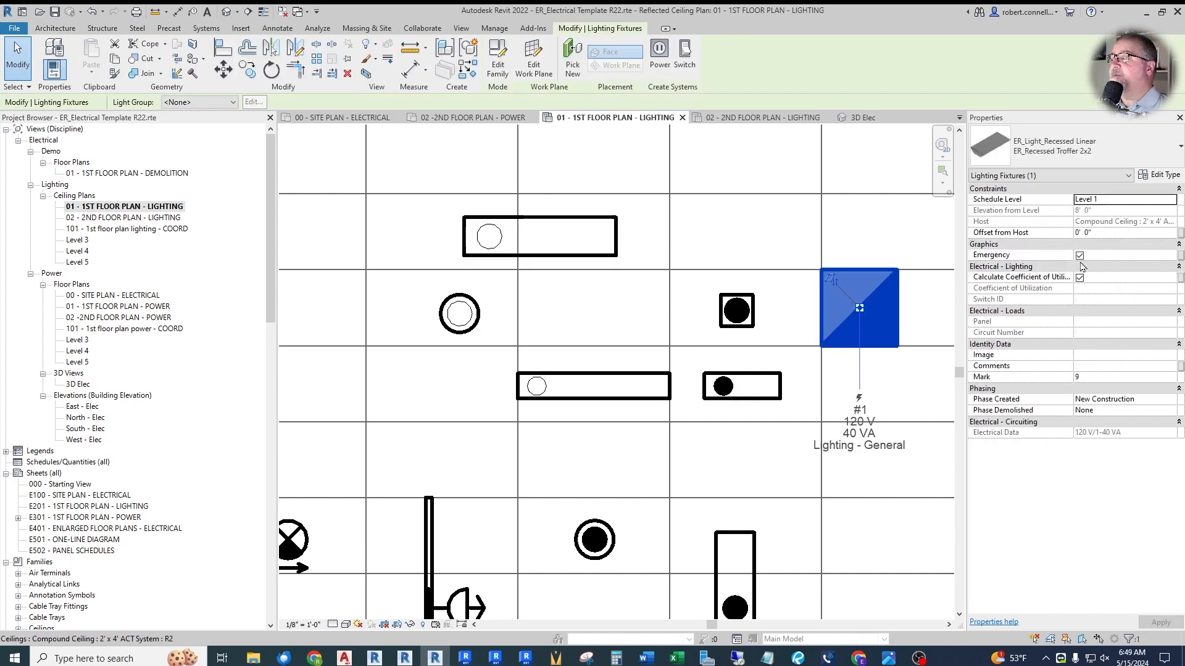
left_click(1080, 255)
left_click(629, 335)
scroll(535, 311, "down", 3)
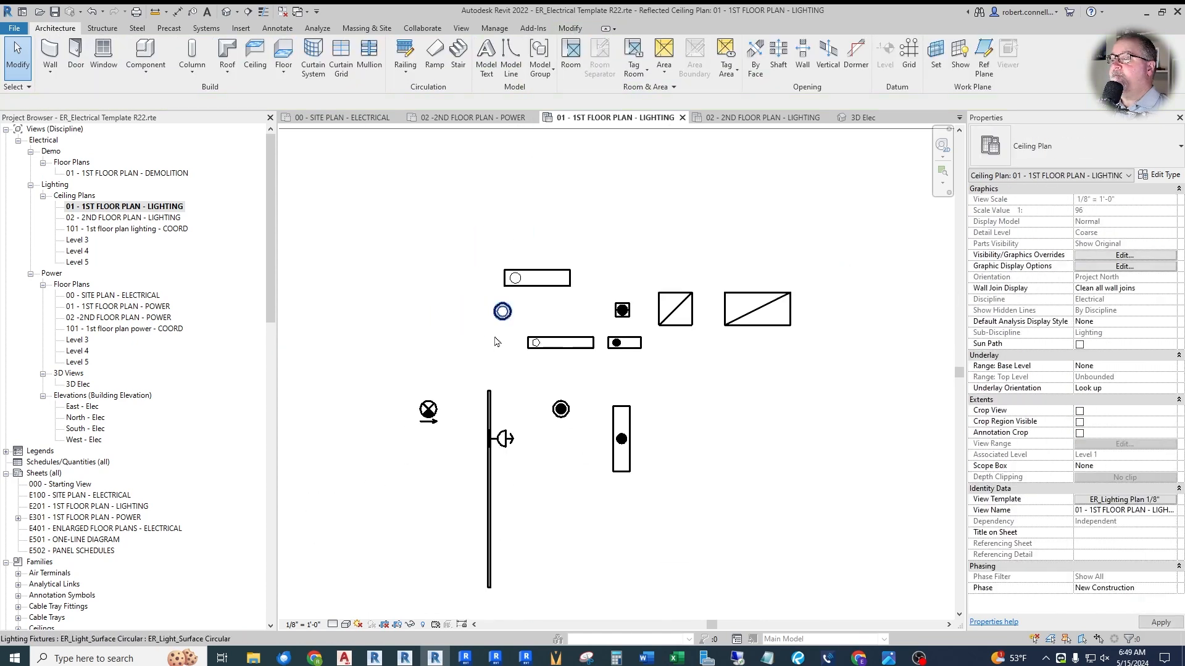
- Turn off Arrow 1 Left and turn on Arrow 1 Right for the exit sign
scroll(439, 303, "down", 4)
scroll(473, 380, "up", 5)
scroll(515, 418, "down", 2)
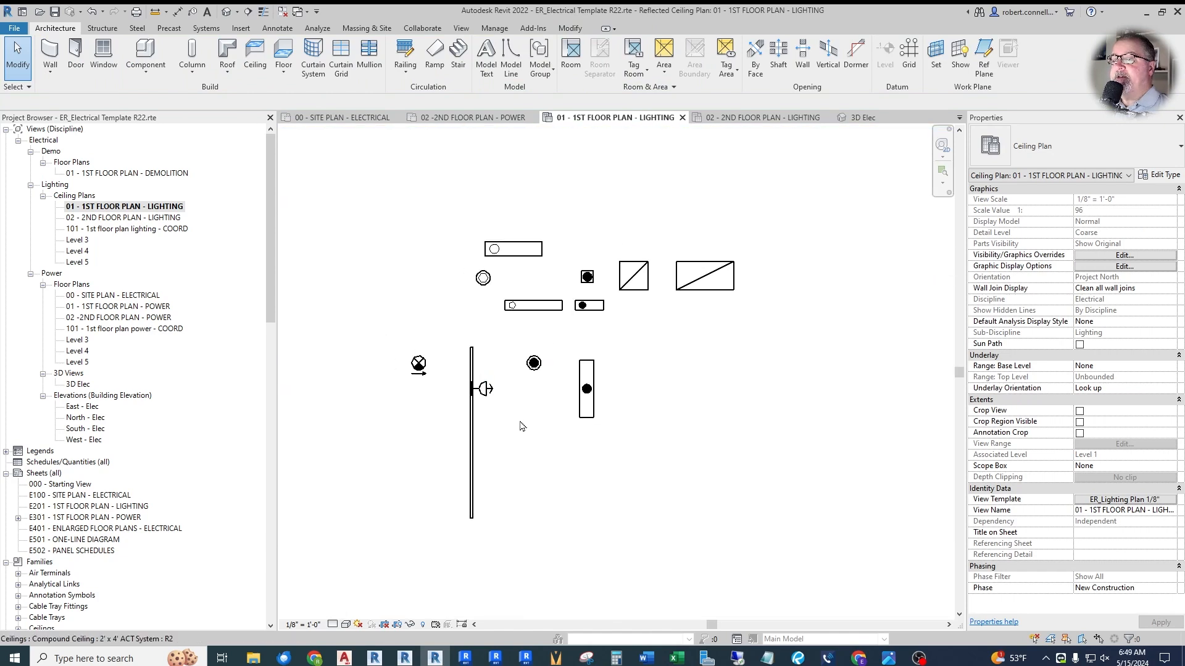
scroll(428, 415, "up", 1)
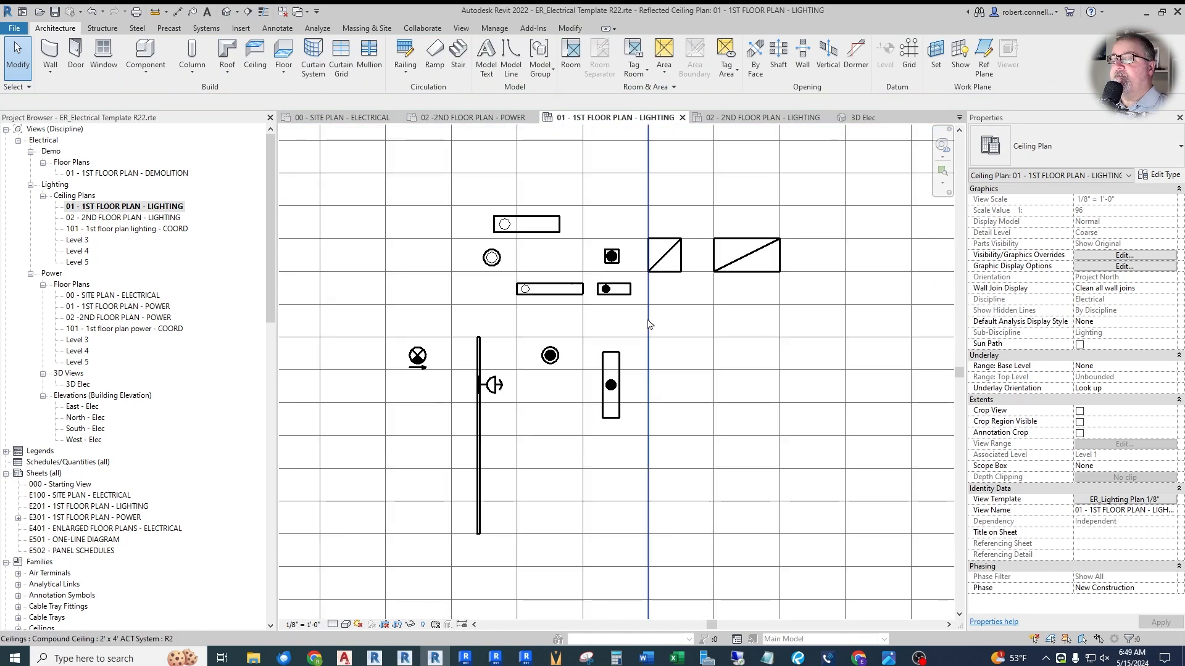
scroll(474, 357, "up", 3)
left_click(359, 353)
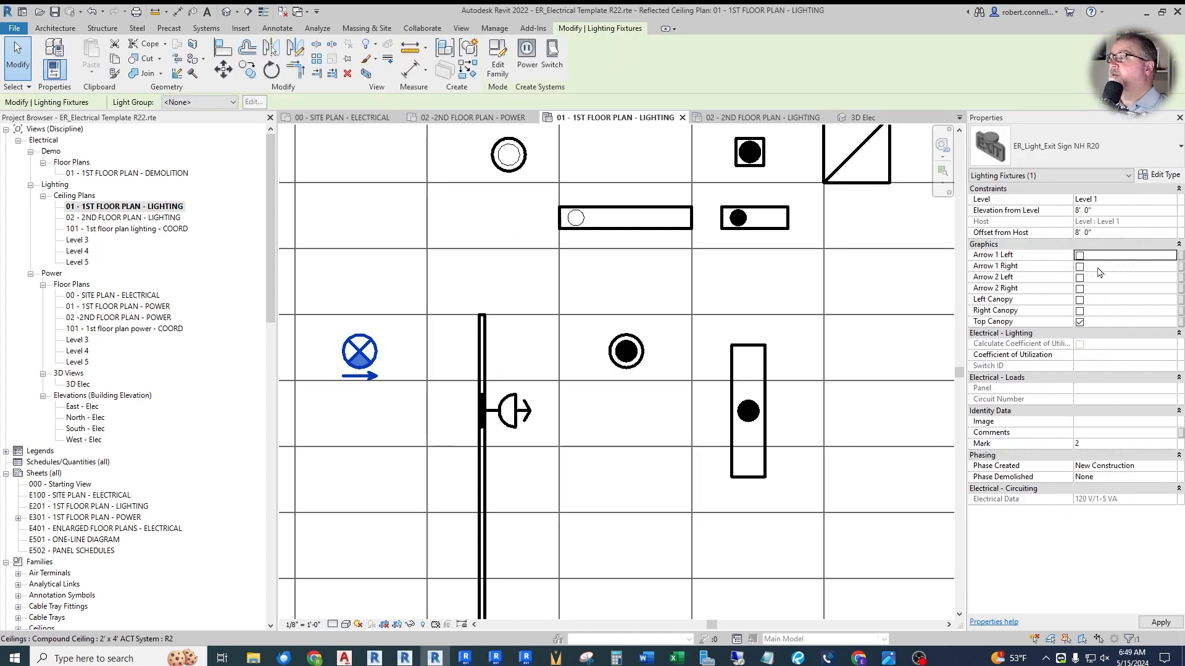
left_click(1079, 267)
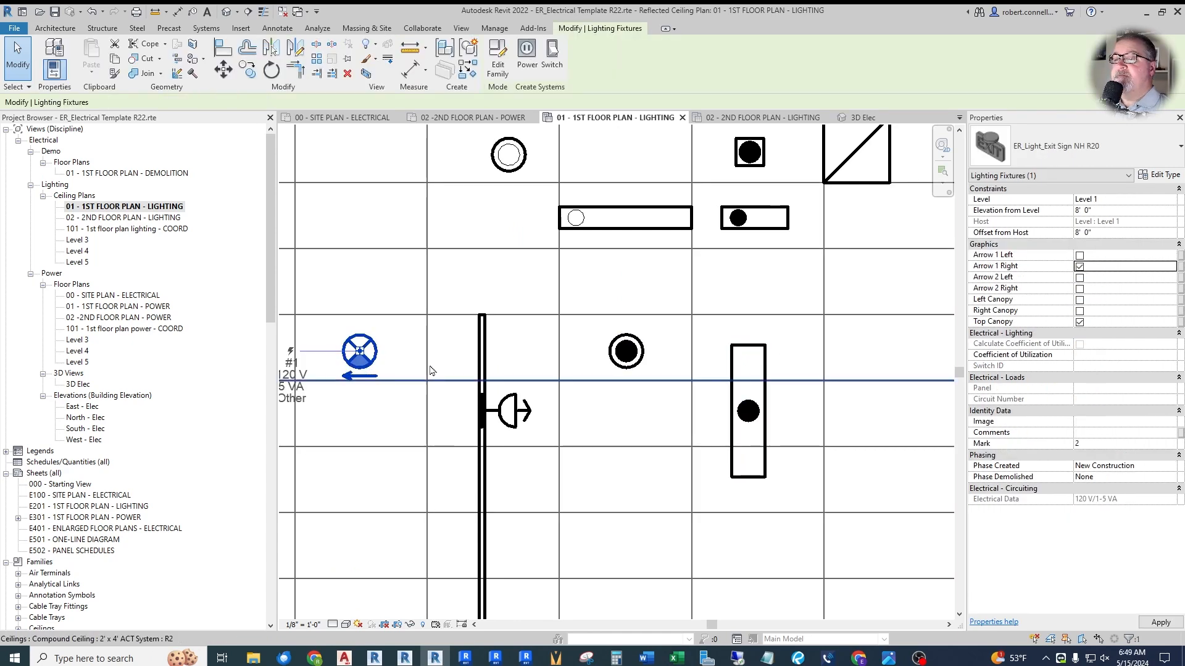
key("Escape")
- Move the pole light close to the other fixtures, to the right of the linear pendant
scroll(430, 370, "down", 2)
scroll(345, 374, "down", 2)
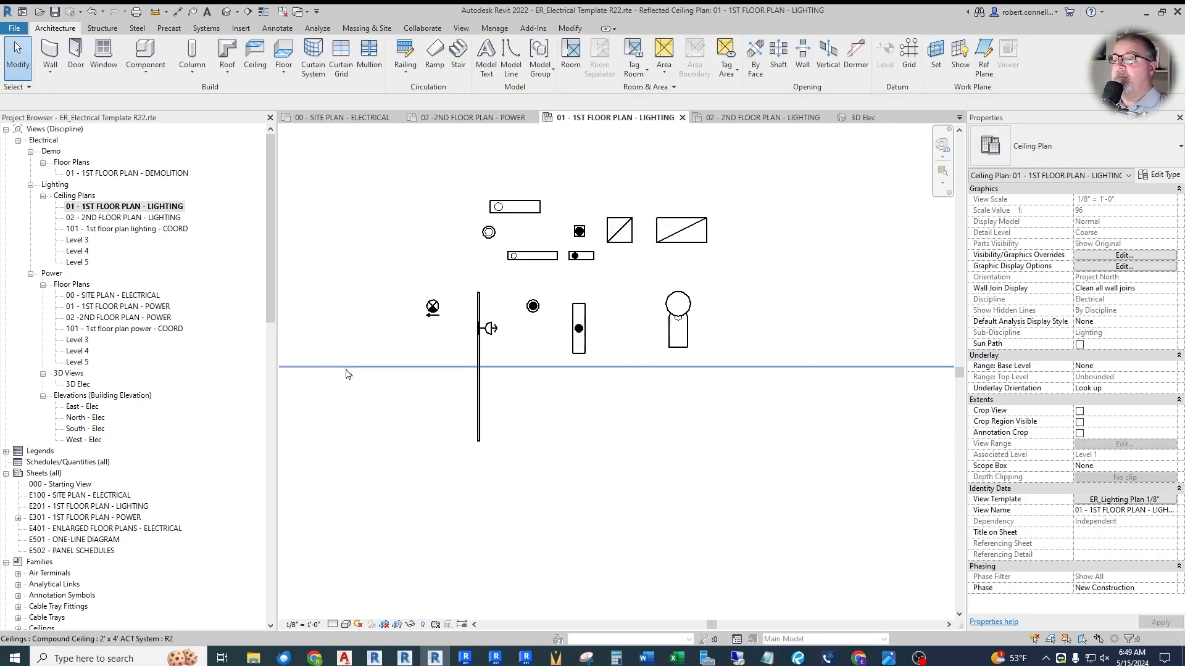
- Collapse the Sheets branch in the project browser and expand the Annotation Symbols families down to the ER_Tag families
scroll(346, 374, "up", 1)
scroll(381, 384, "down", 1)
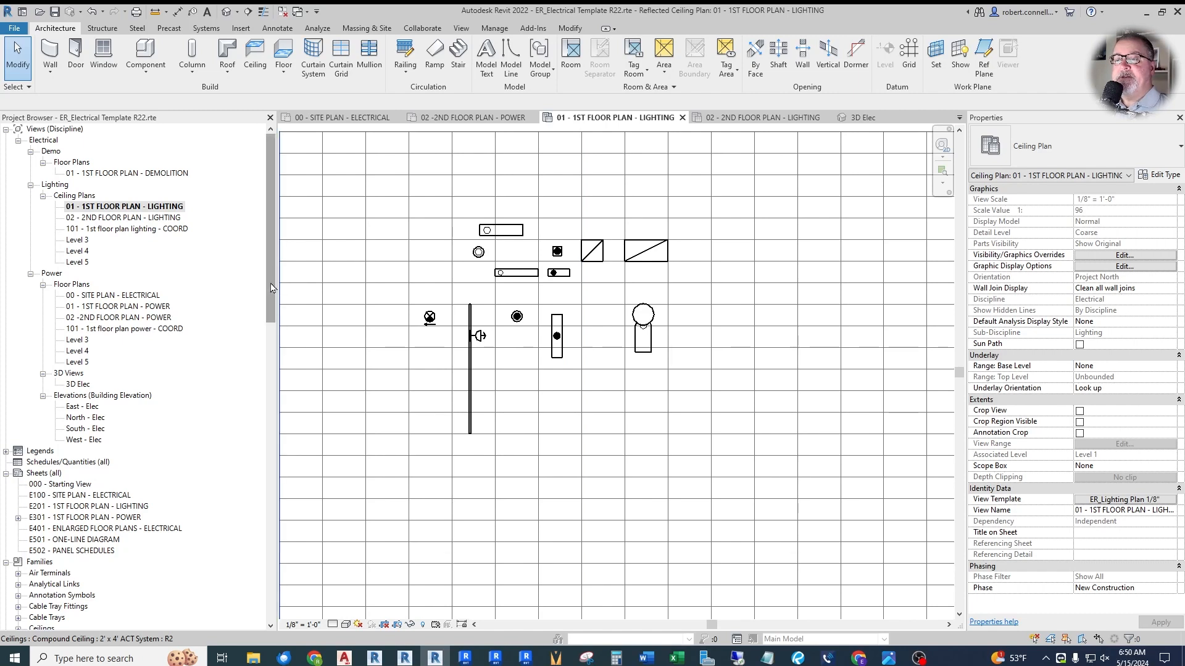
left_click_drag(270, 281, 277, 485)
left_click(16, 319)
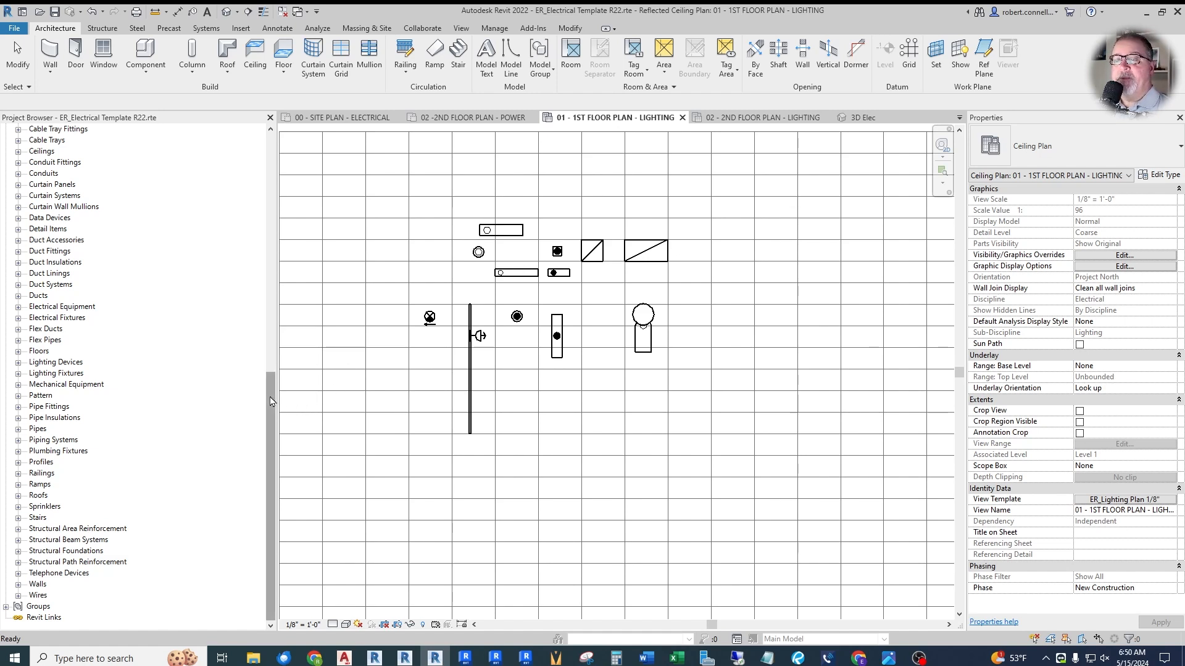
left_click_drag(272, 401, 269, 236)
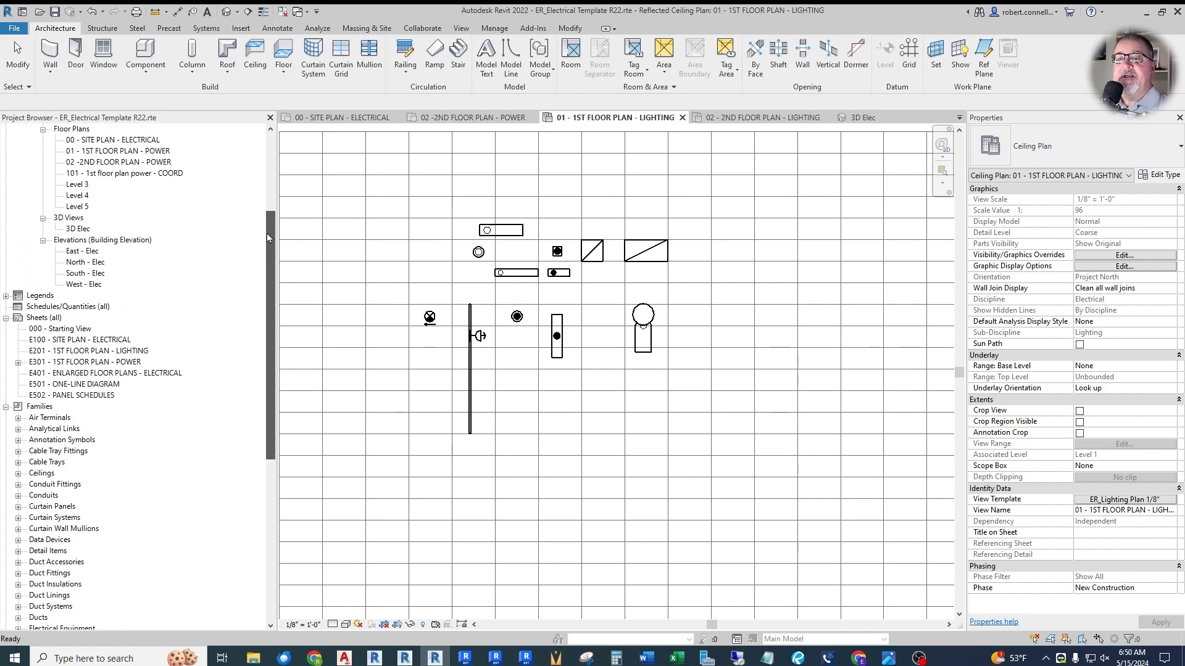
left_click(6, 319)
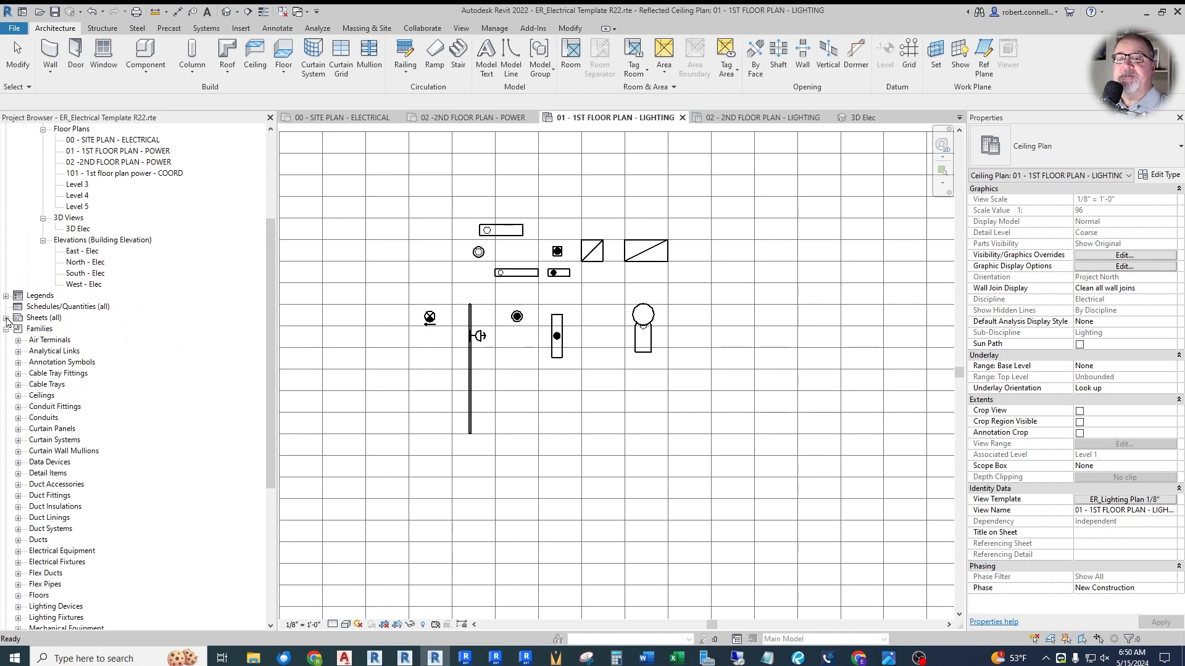
left_click(18, 362)
scroll(109, 347, "down", 4)
left_click_drag(271, 328, 266, 461)
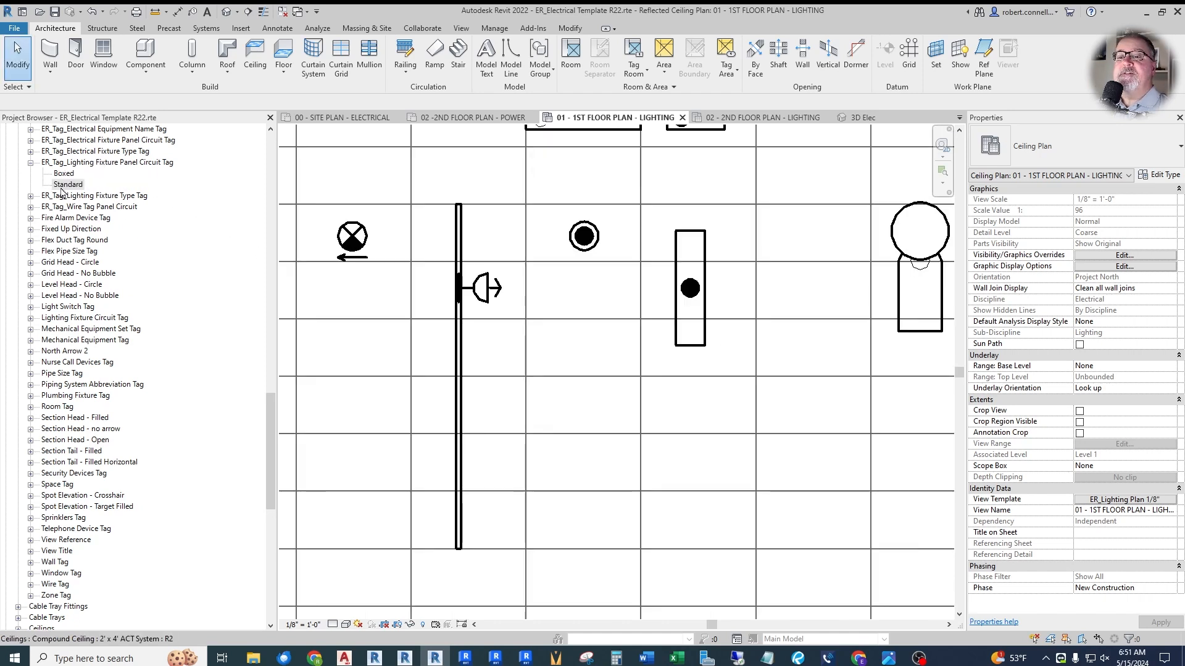
- Tag the vertical linear pendant with the Standard type of ER_Tag_Lighting Fixture Panel Circuit Tag, placing the tag just beside the fixture
left_click_drag(71, 184, 578, 399)
left_click(683, 299)
left_click_drag(691, 309, 722, 299)
key("Escape")
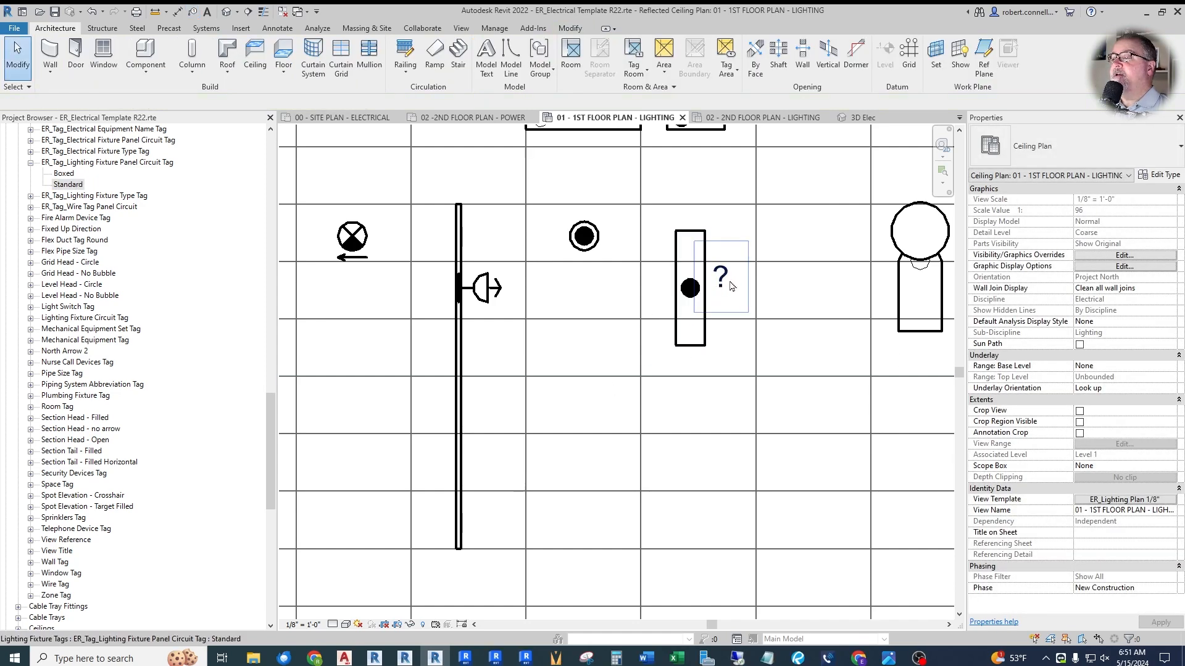
- Expand the ER_Tag_Electrical Fixture Type Tag family to list its tag types
scroll(88, 211, "up", 3)
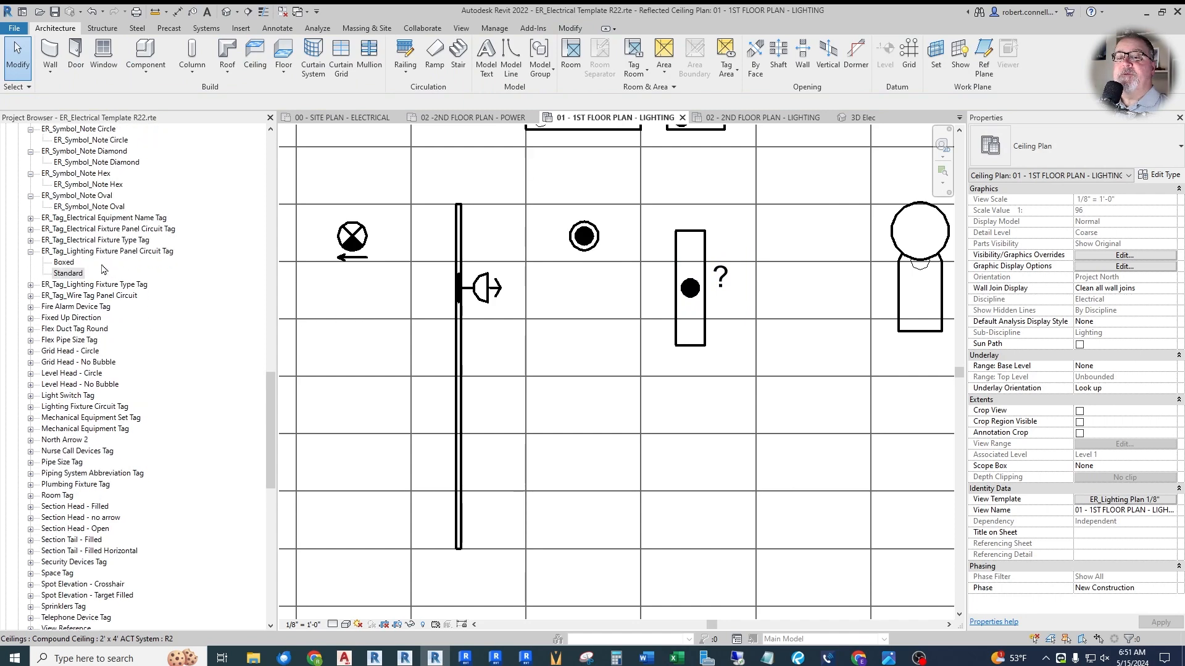
scroll(86, 266, "down", 1)
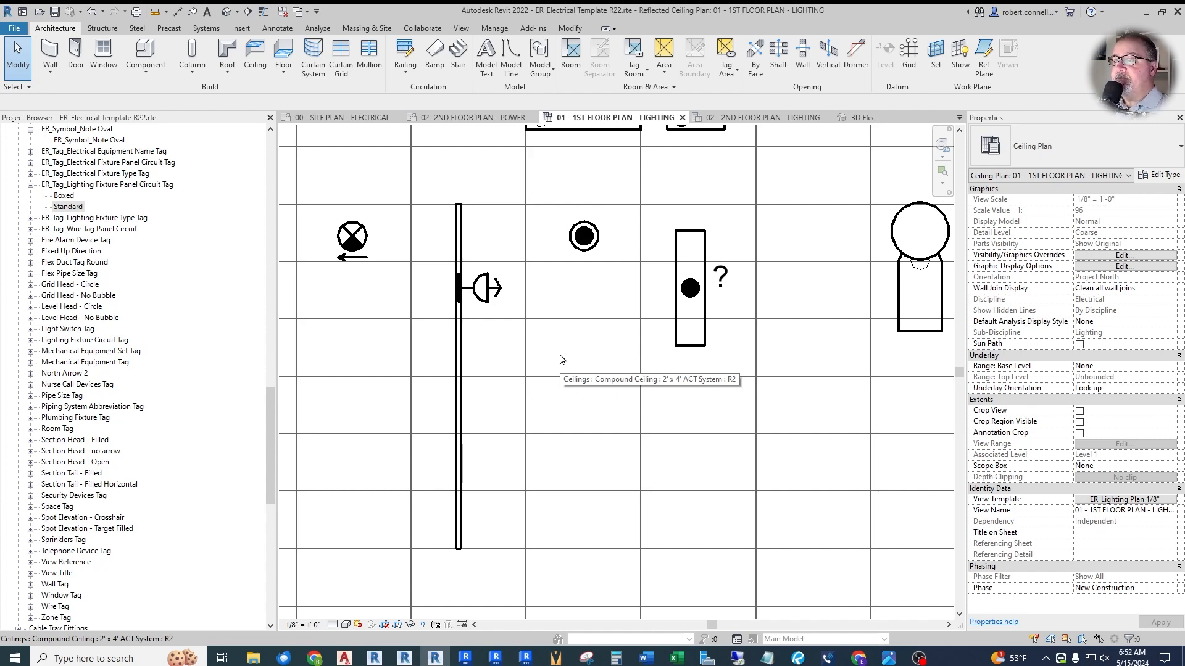
scroll(97, 203, "up", 1)
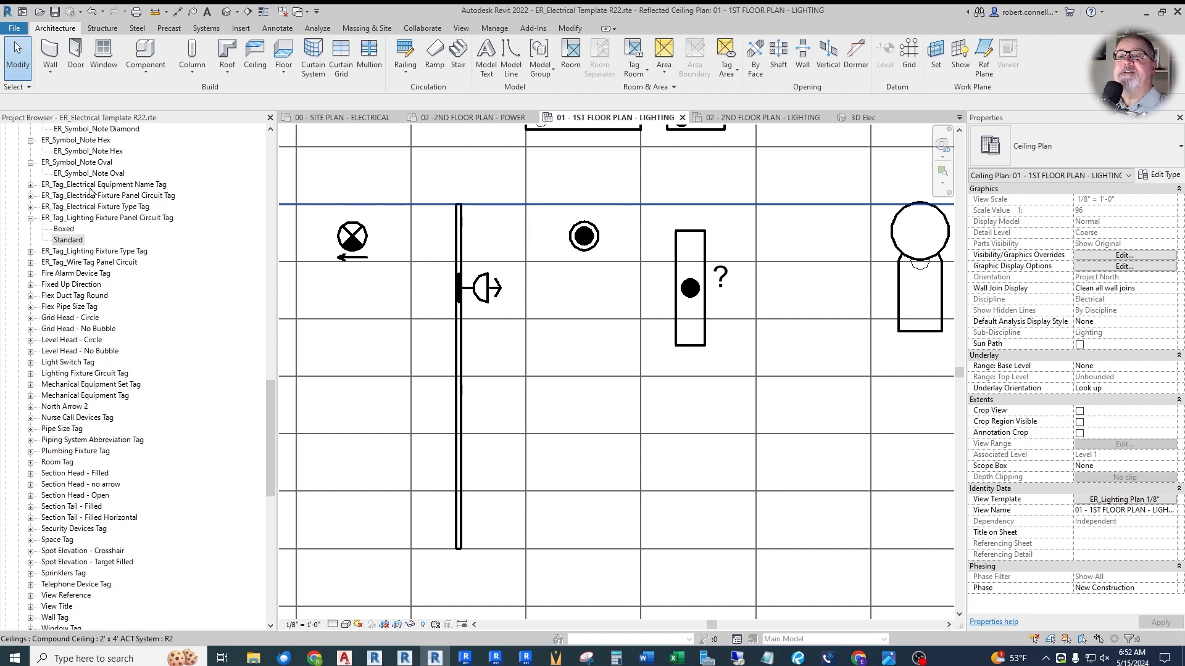
left_click(120, 208)
scroll(133, 185, "up", 1)
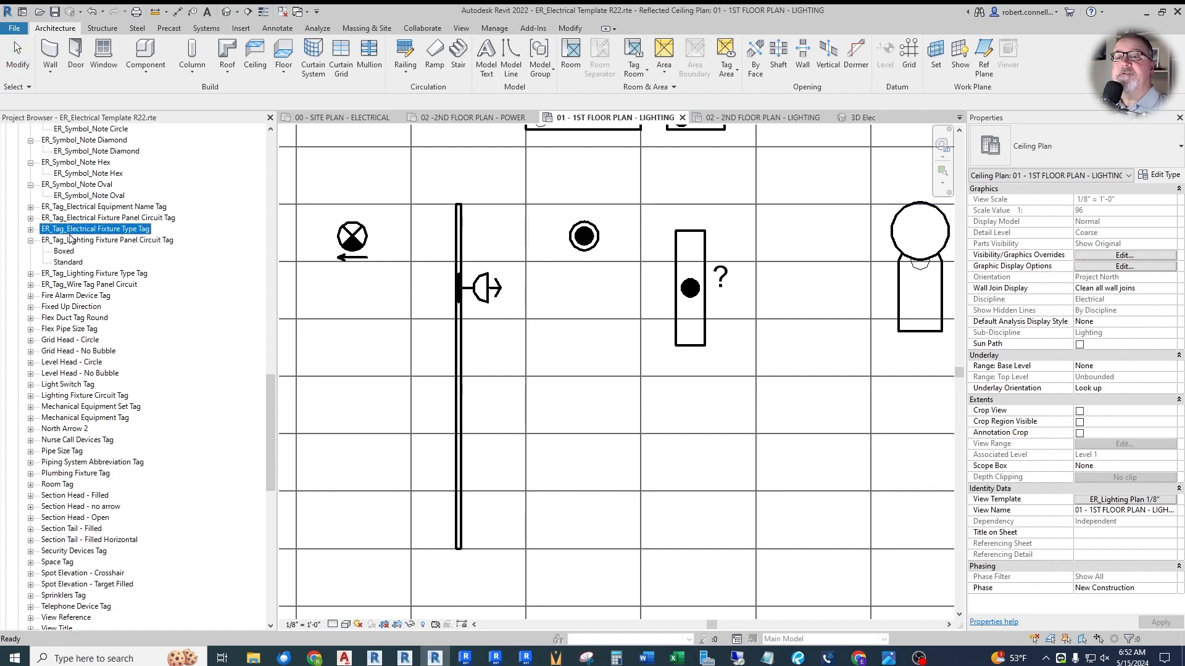
left_click(30, 229)
scroll(432, 185, "down", 3)
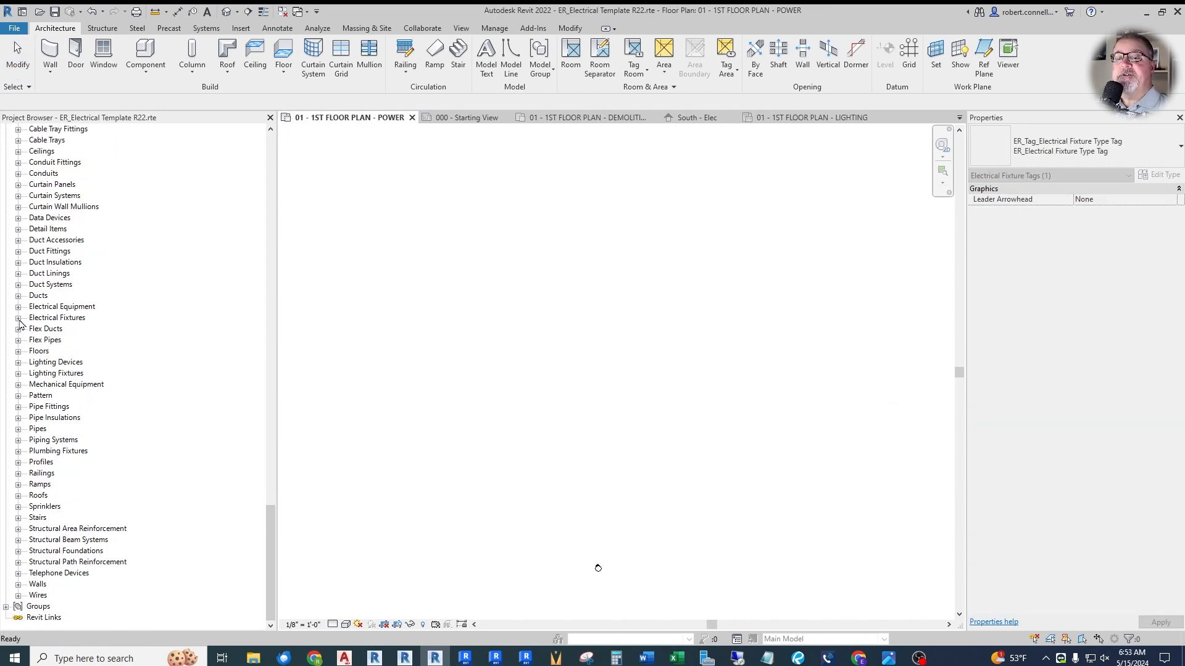
- Place an ER_Motor Connection electrical fixture in the 01 - 1ST FLOOR PLAN - POWER view
left_click(18, 319)
left_click_drag(77, 398, 529, 343)
left_click(527, 336)
key("Escape")
key("Escape")
- Set the Type Mark of the ER_Motor Connection type to EF-1
left_click(531, 320)
left_click(1160, 175)
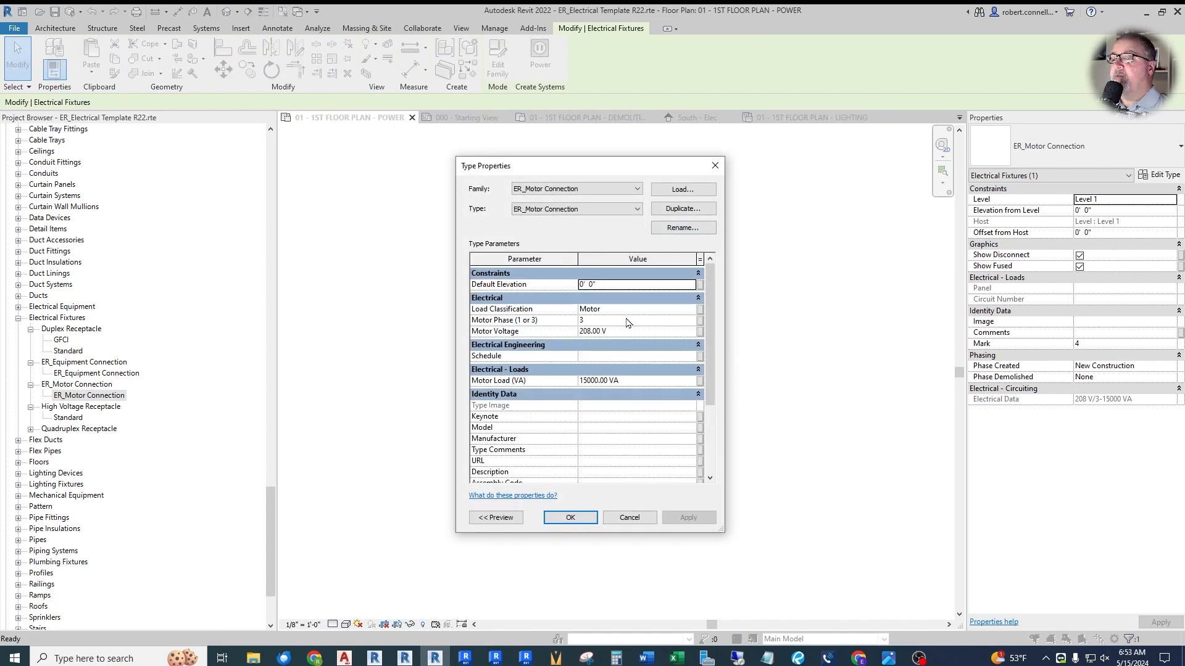
scroll(627, 323, "down", 3)
left_click(589, 430)
type("EF-1")
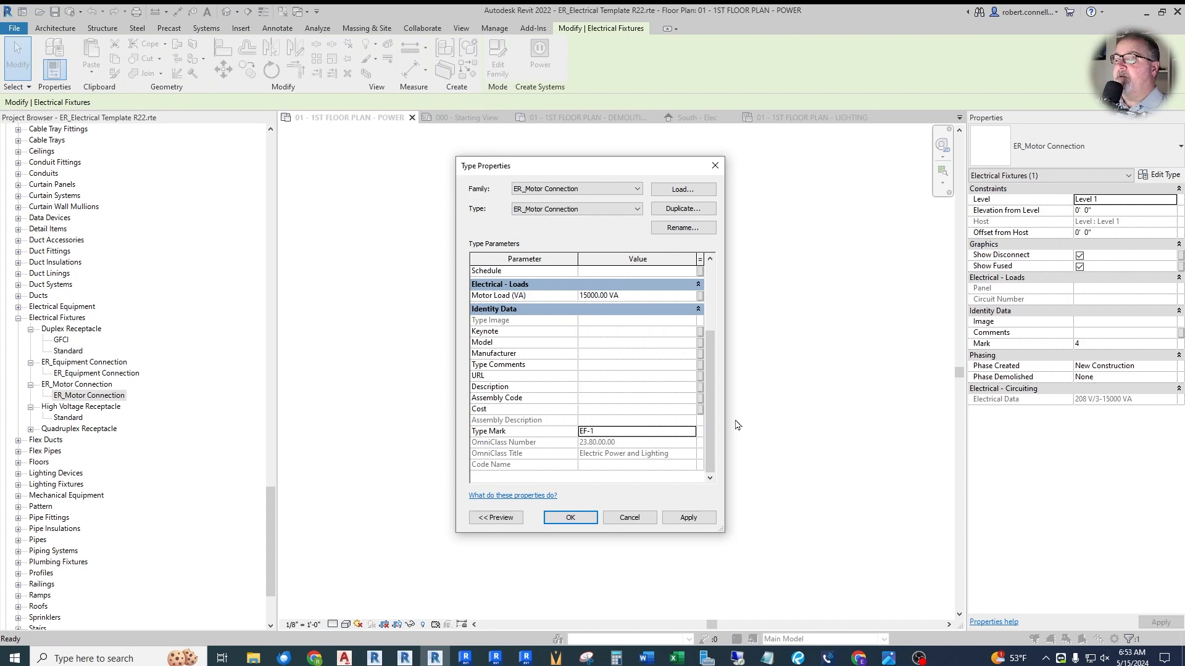
left_click(567, 520)
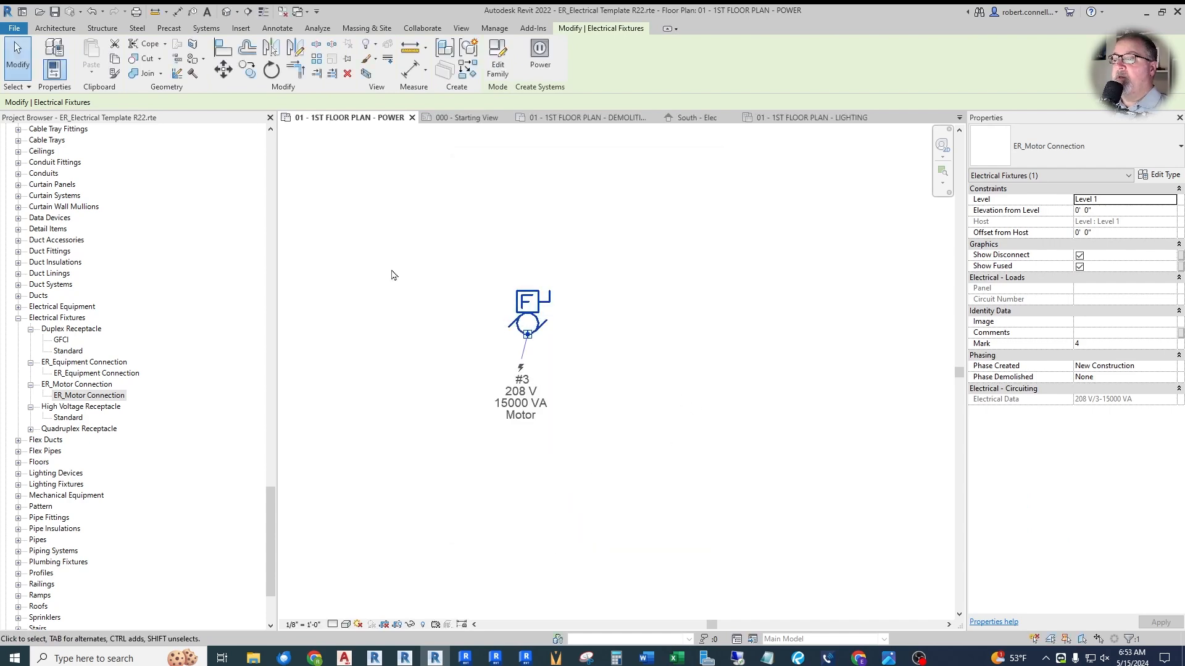
- Tag the motor connection with ER_Electrical Fixture Type Tag, placed to its left, and turn on the tag's leader
left_click(336, 347)
mouse_move(270, 510)
left_mouse_down()
mouse_move(281, 331)
mouse_move(278, 380)
left_mouse_up()
left_click_drag(99, 245, 408, 313)
left_click(521, 314)
left_click(520, 311)
key("Escape")
left_click(408, 301)
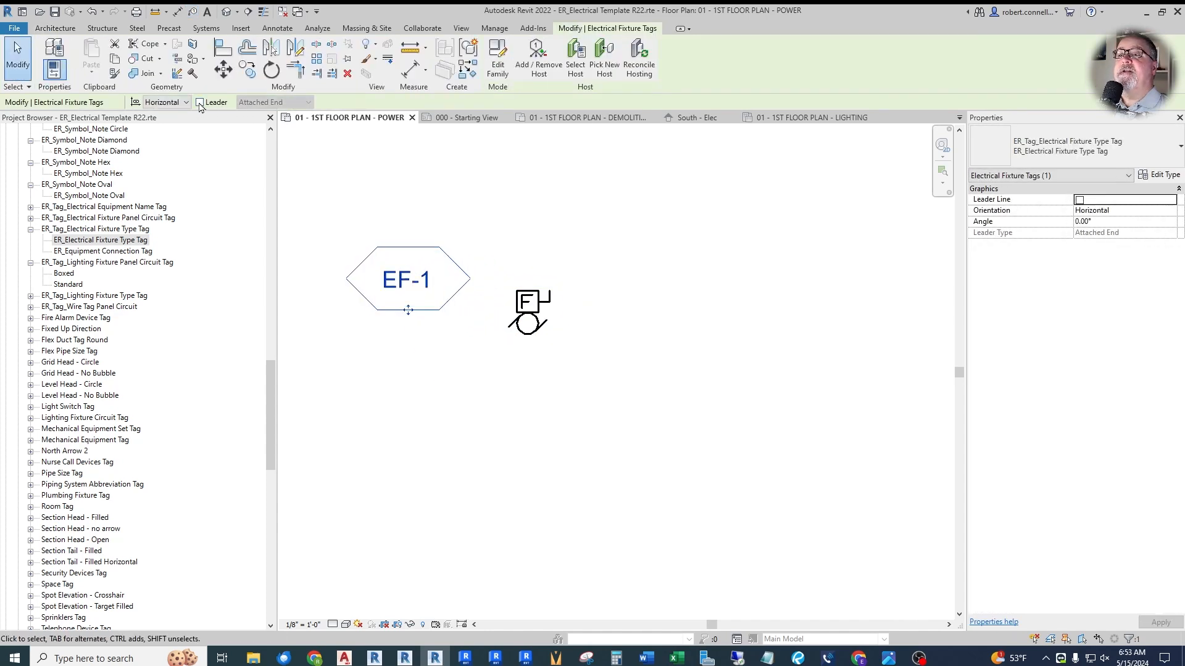
left_click(413, 182)
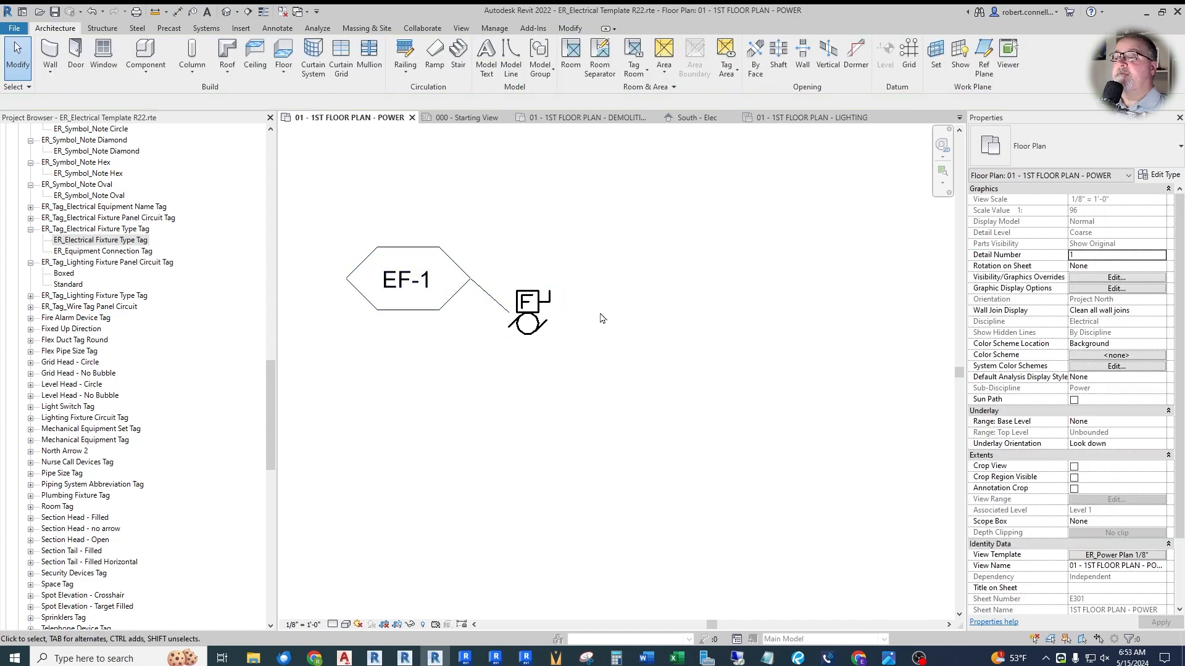
- Set the Leader Arrowhead of the ER_Electrical Fixture Type Tag type to Arrow Filled 15 Degree
left_click(483, 296)
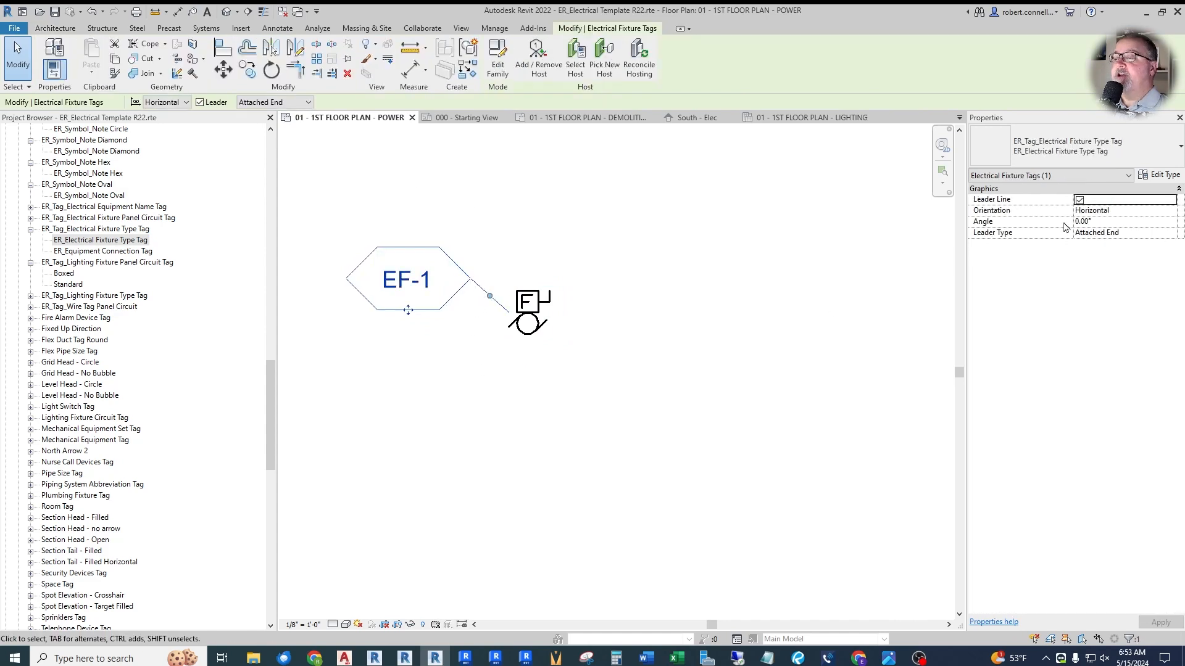
left_click(1166, 176)
left_click(700, 285)
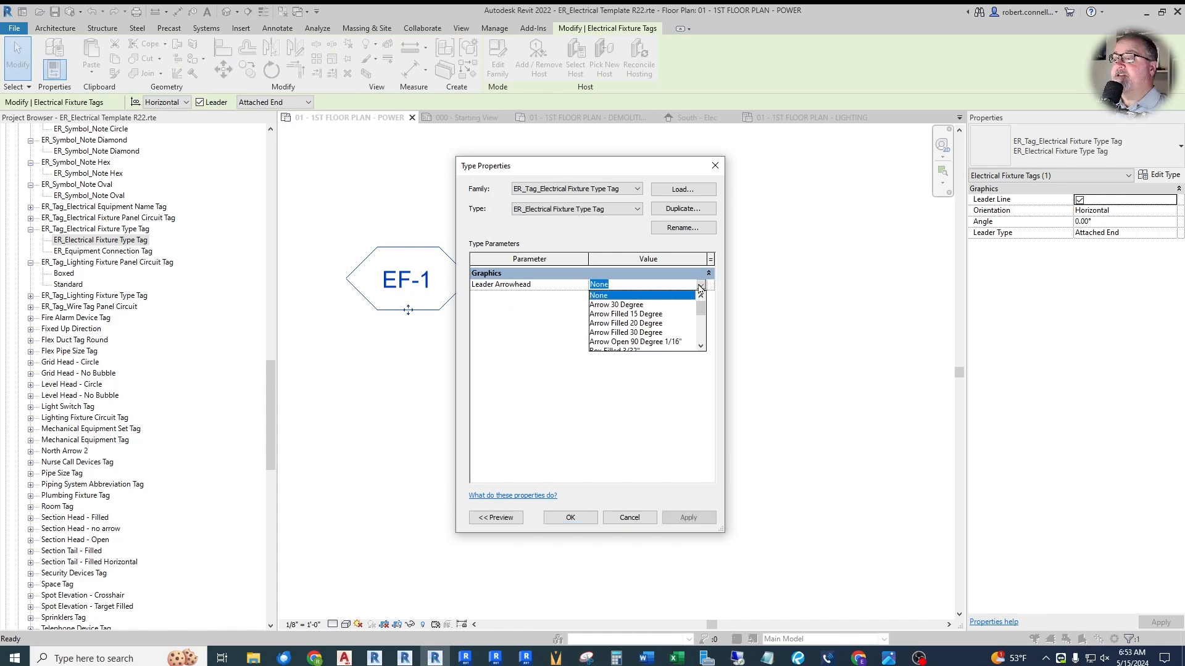
left_click(618, 314)
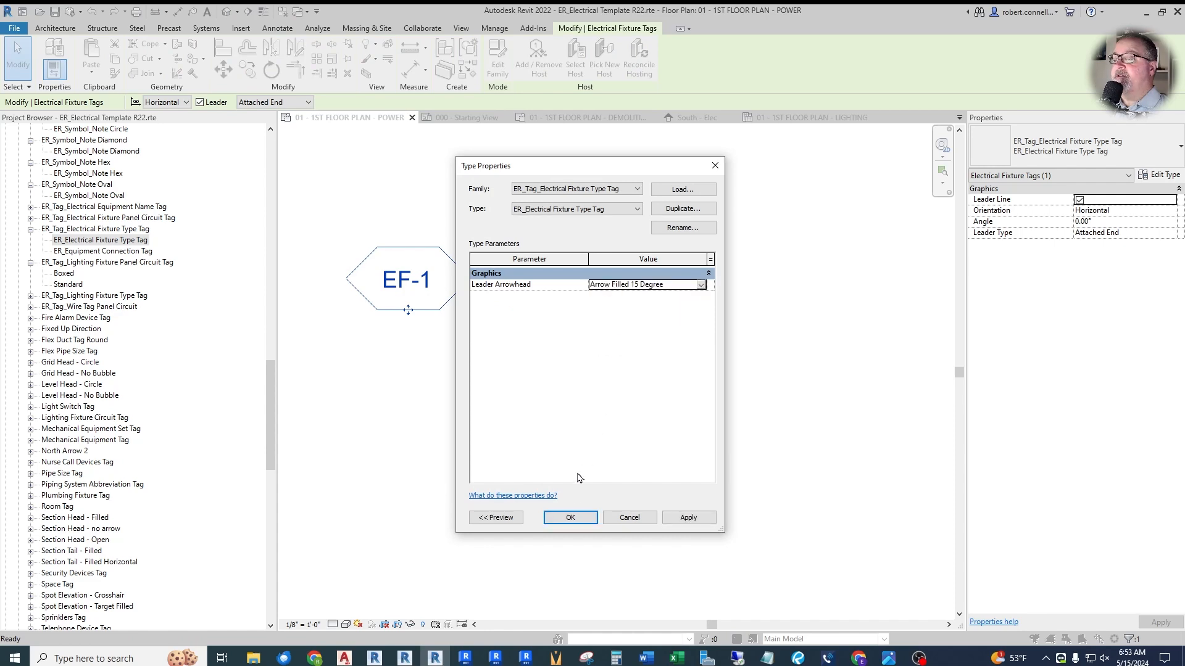
left_click(570, 517)
left_click(459, 427)
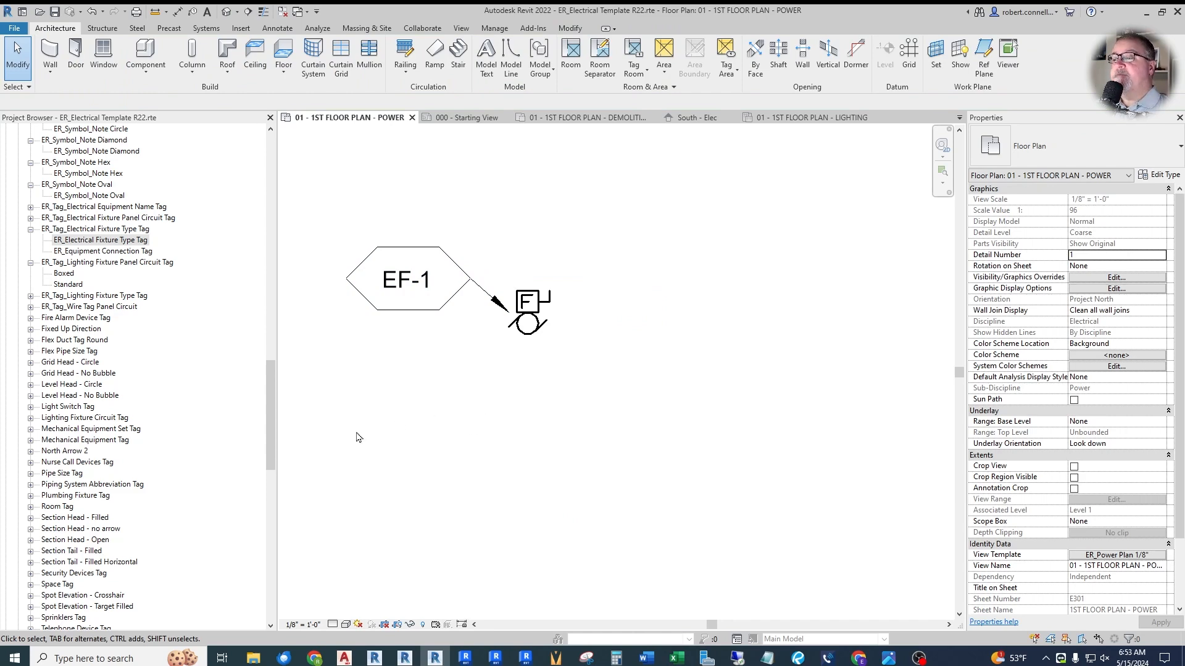
- Place an ER_Symbol_Note Box symbol above the motor connection and set its label to 1
scroll(115, 258, "up", 4)
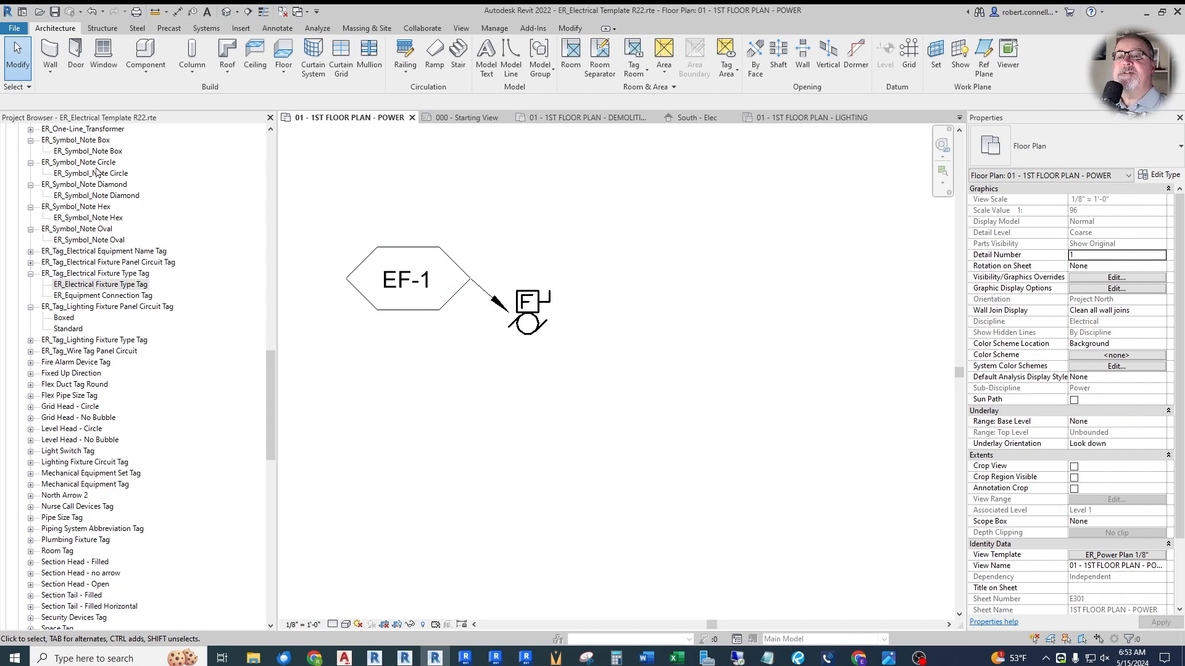
left_click_drag(88, 152, 539, 237)
left_click(538, 230)
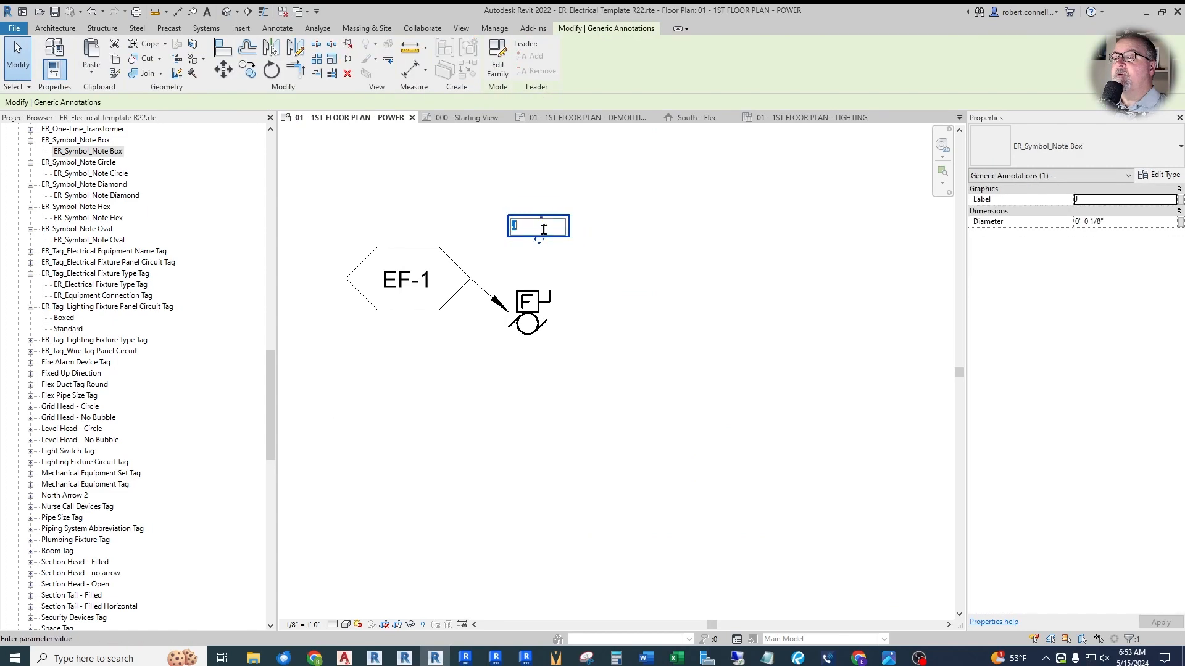
type("1")
key("Return")
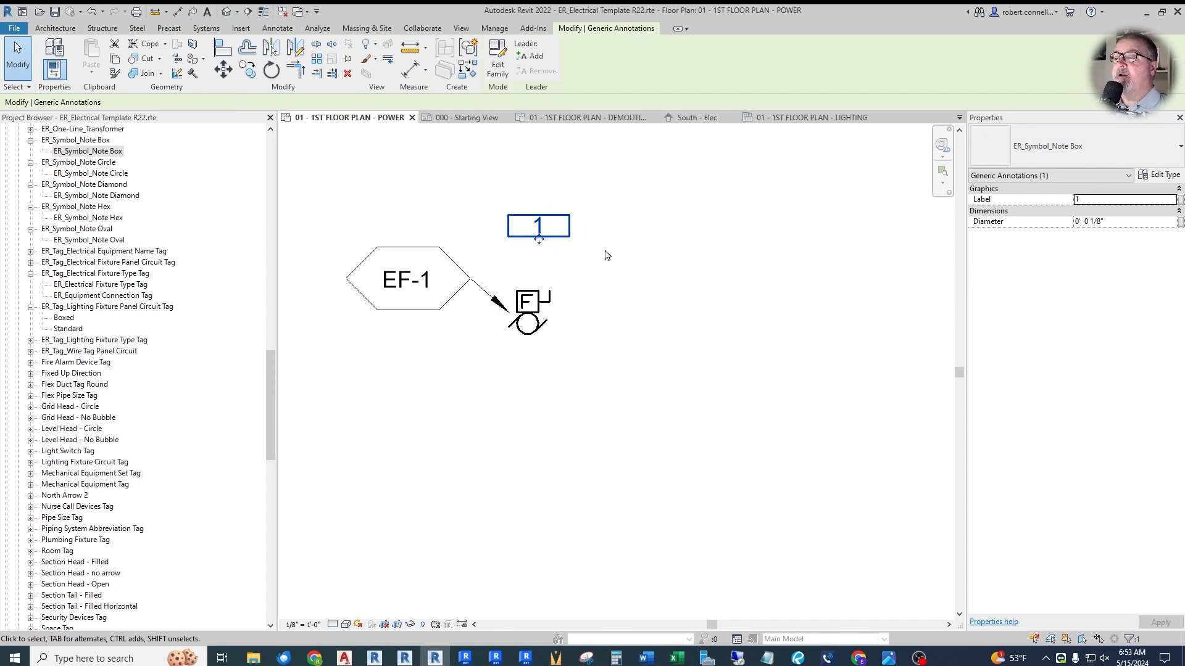
left_click(433, 437)
- Place one ER_Symbol_Note Circle and one ER_Symbol_Note Diamond to the right of the note box
left_click_drag(93, 175, 630, 251)
left_click(629, 253)
left_click_drag(96, 195, 680, 247)
left_click(683, 223)
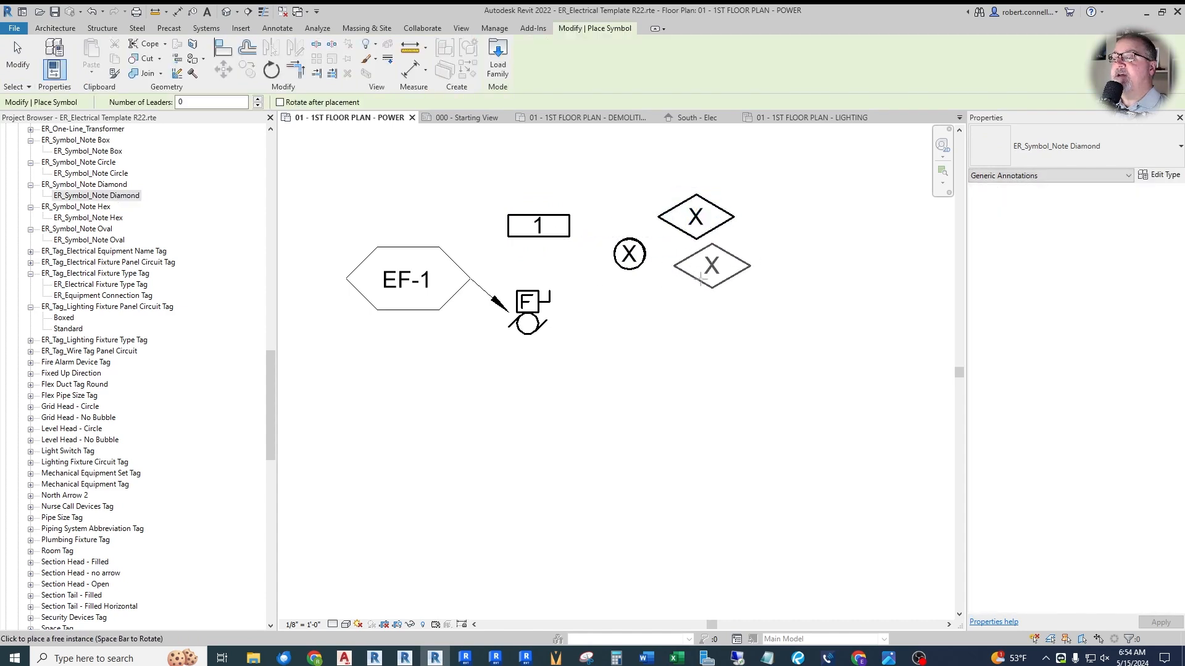
key("Escape")
- Place one ER_Symbol_Note Hex below the circle note and one ER_Symbol_Note Oval below the diamond note
left_click_drag(88, 217, 635, 344)
left_click(630, 309)
key("Escape")
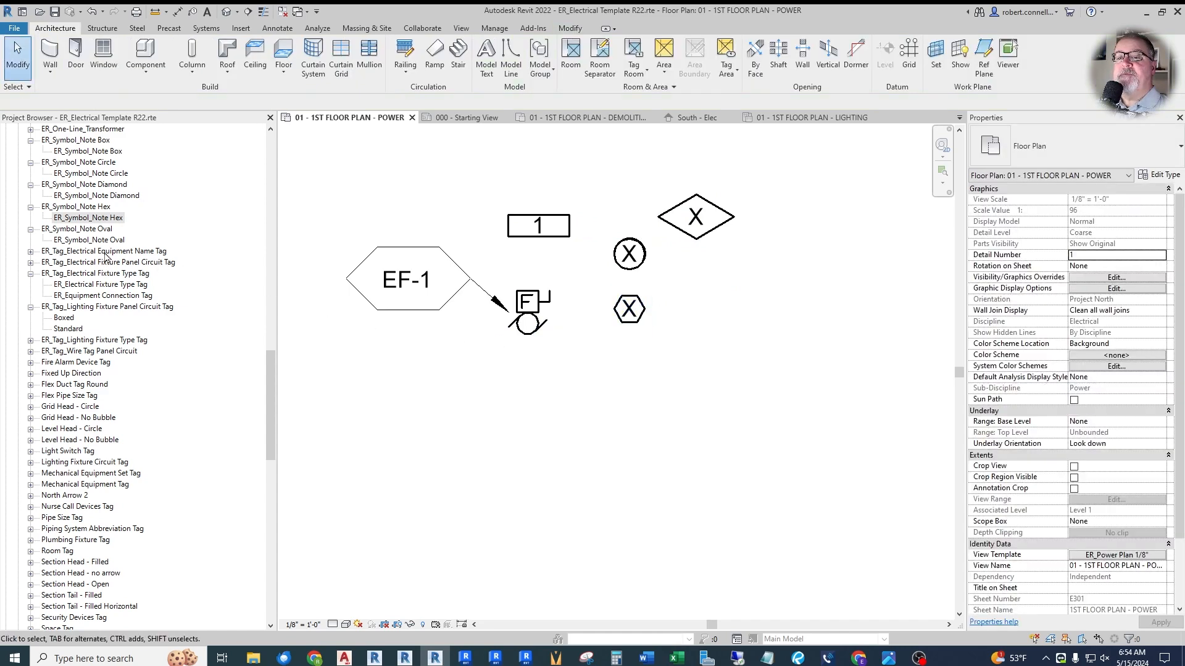
left_click_drag(90, 241, 727, 291)
left_click(703, 286)
key("Escape")
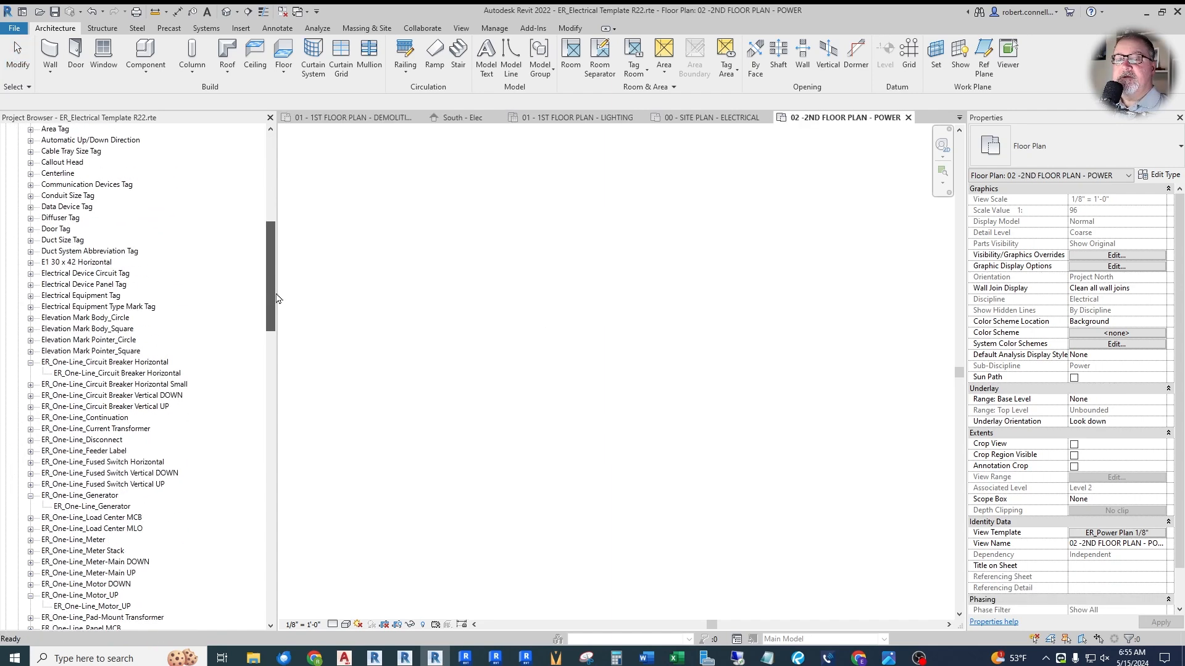
- Create a new drafting view named One-Line Diagram
left_click_drag(270, 345, 269, 339)
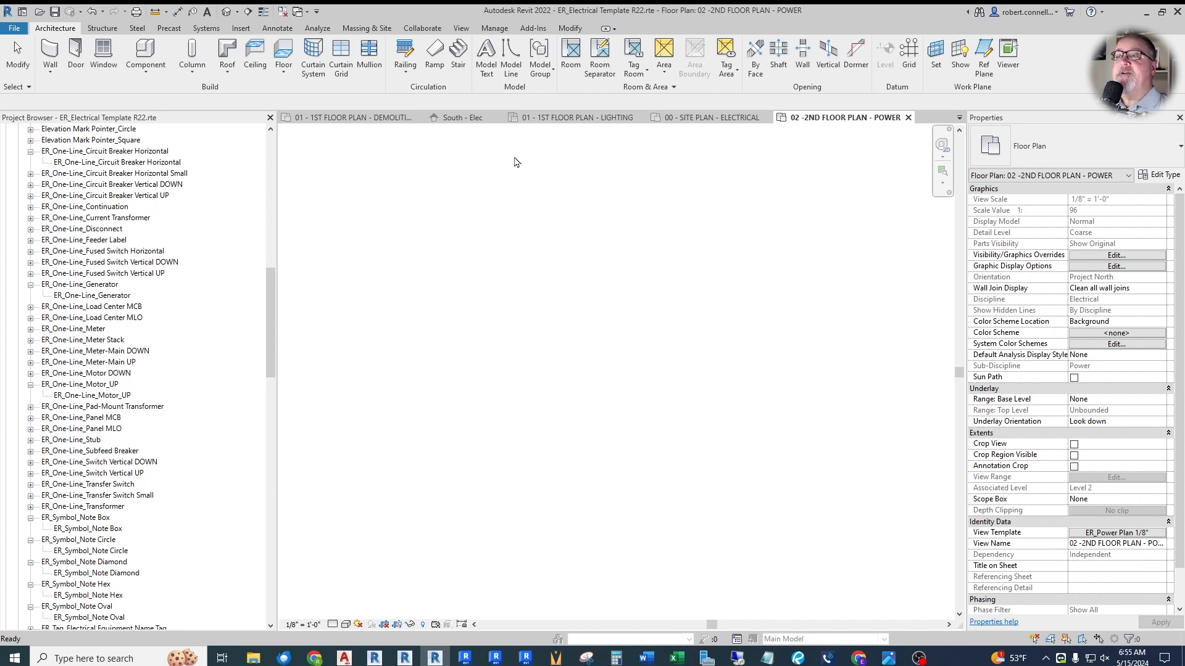
left_click(461, 29)
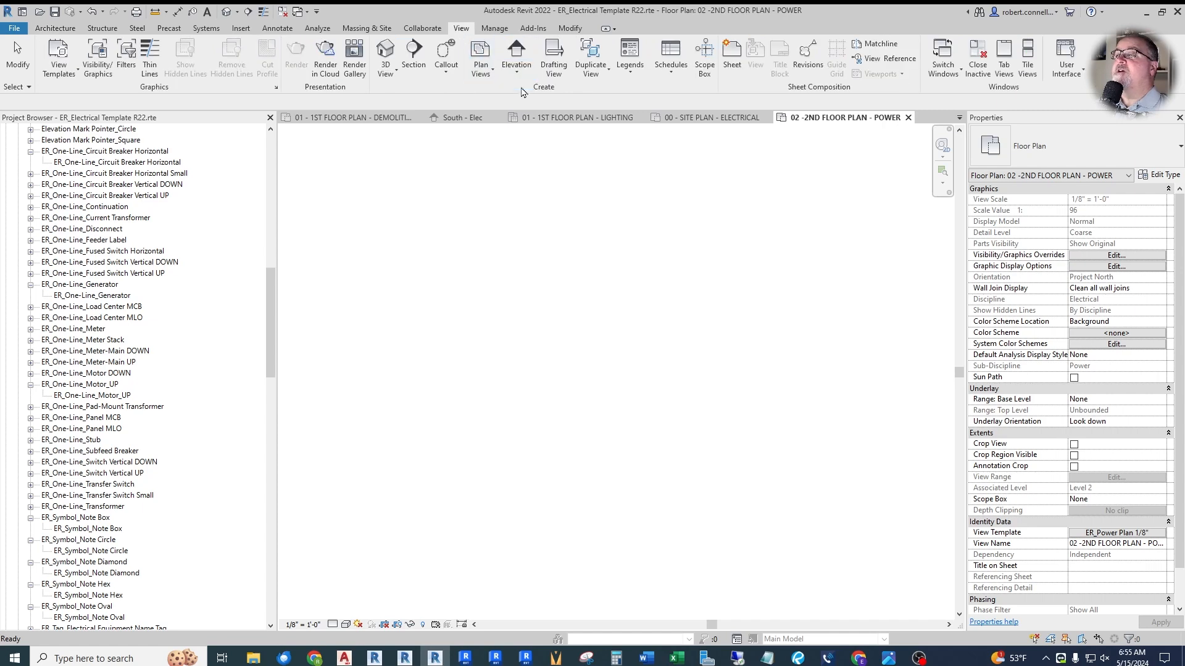
left_click(553, 59)
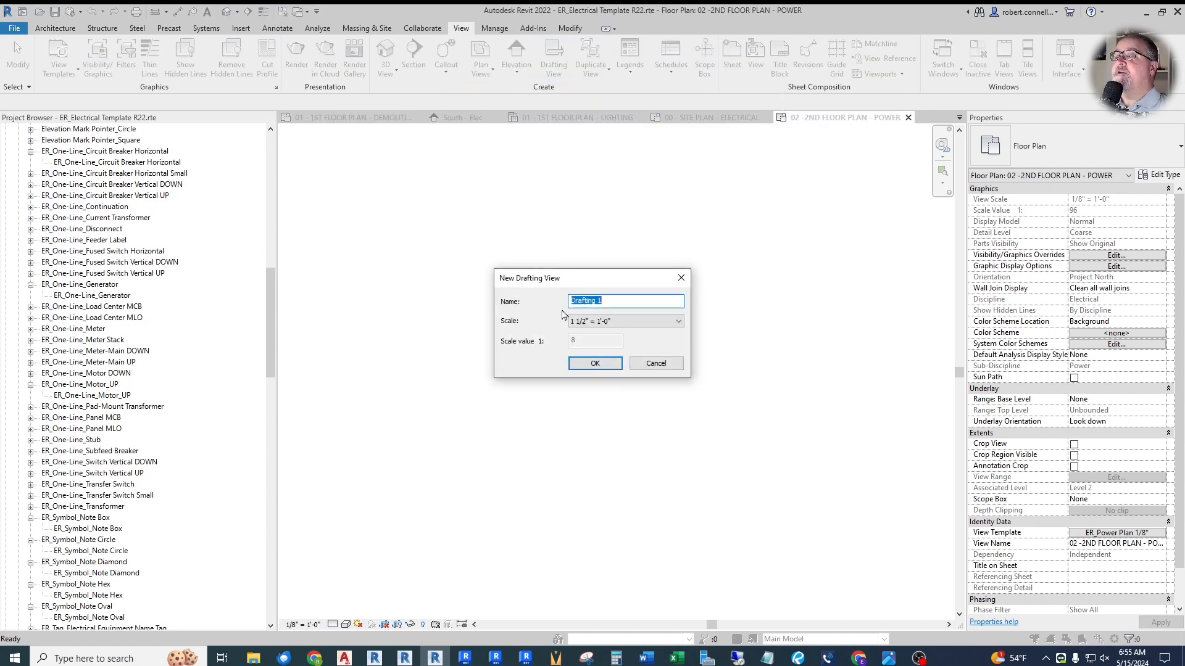
type("One-Lin")
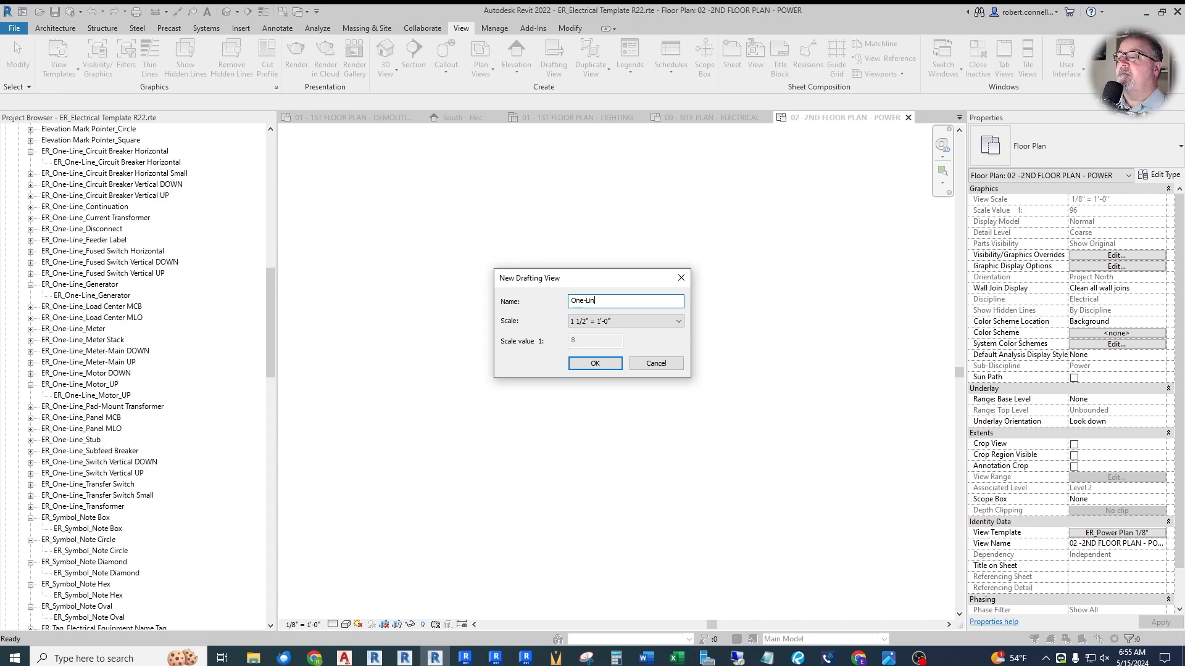
type("e Diagram")
key("Return")
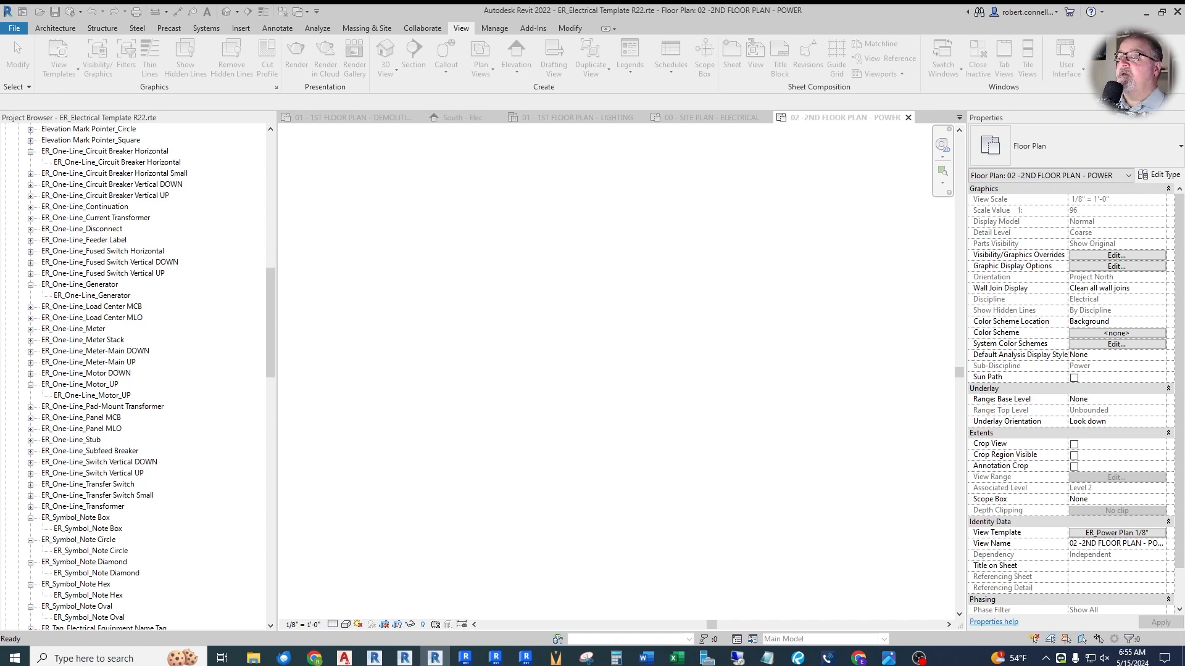
- Place an ER_One-Line_Generator symbol in the One-Line Diagram drafting view
left_click_drag(80, 297, 679, 317)
left_click(586, 288)
key("Escape")
key("Escape")
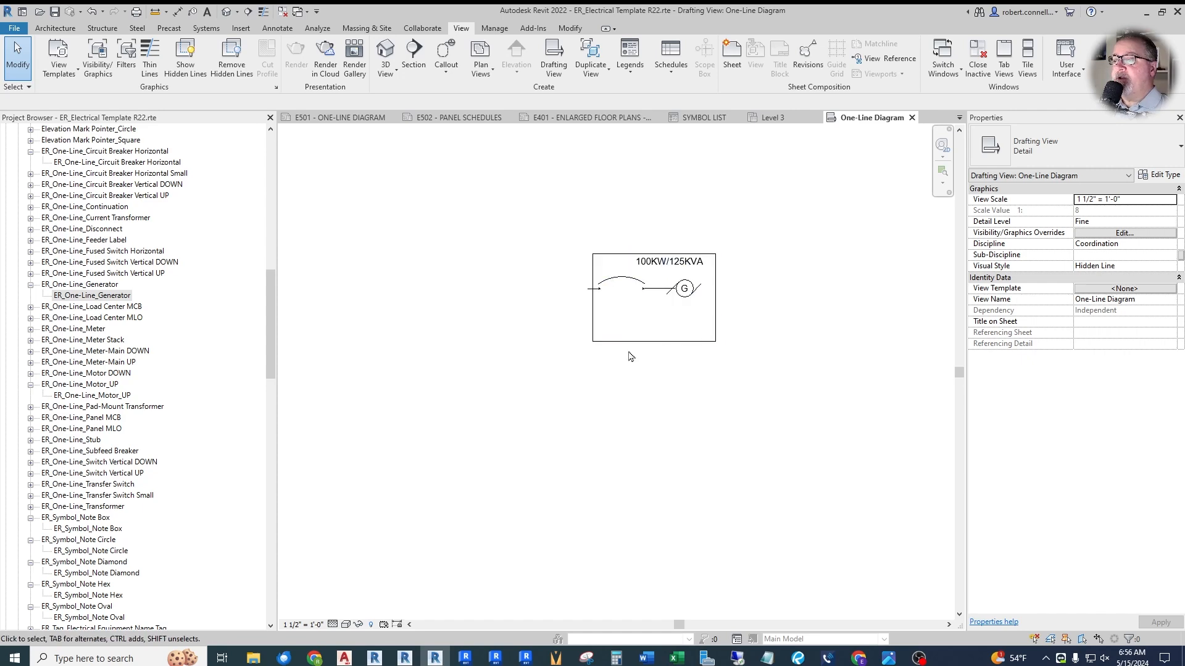
- Turn on the EXISTING option for the one-line generator symbol and reselect the symbol to show its properties
left_click(658, 295)
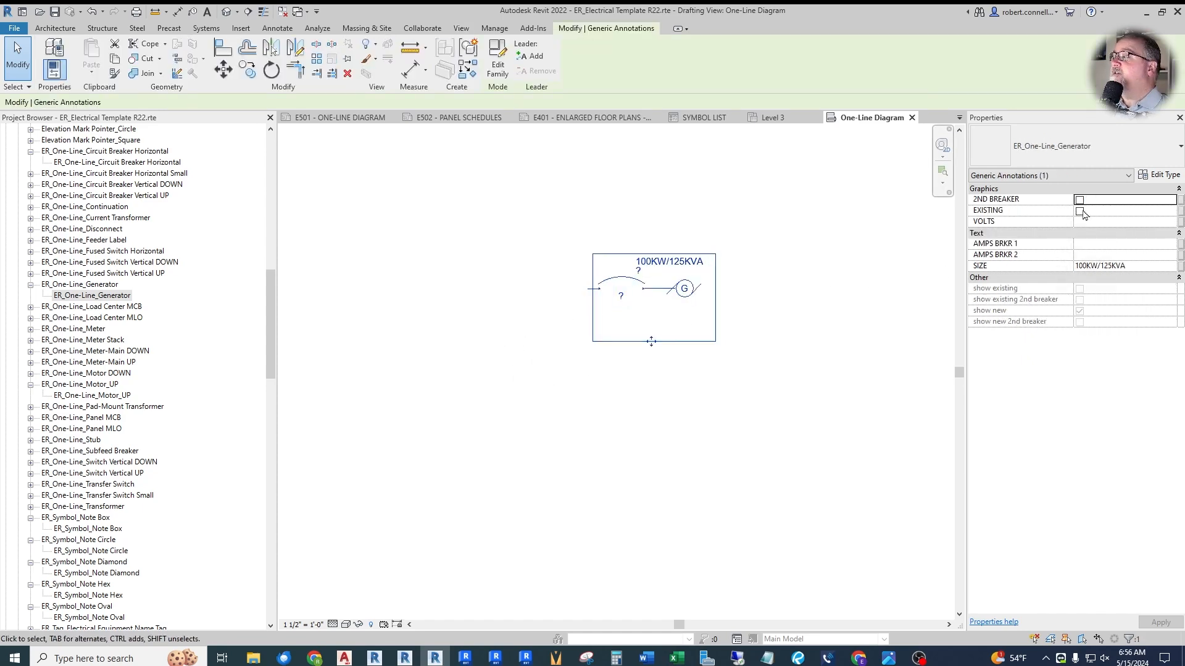
left_click(743, 417)
scroll(709, 290, "up", 3)
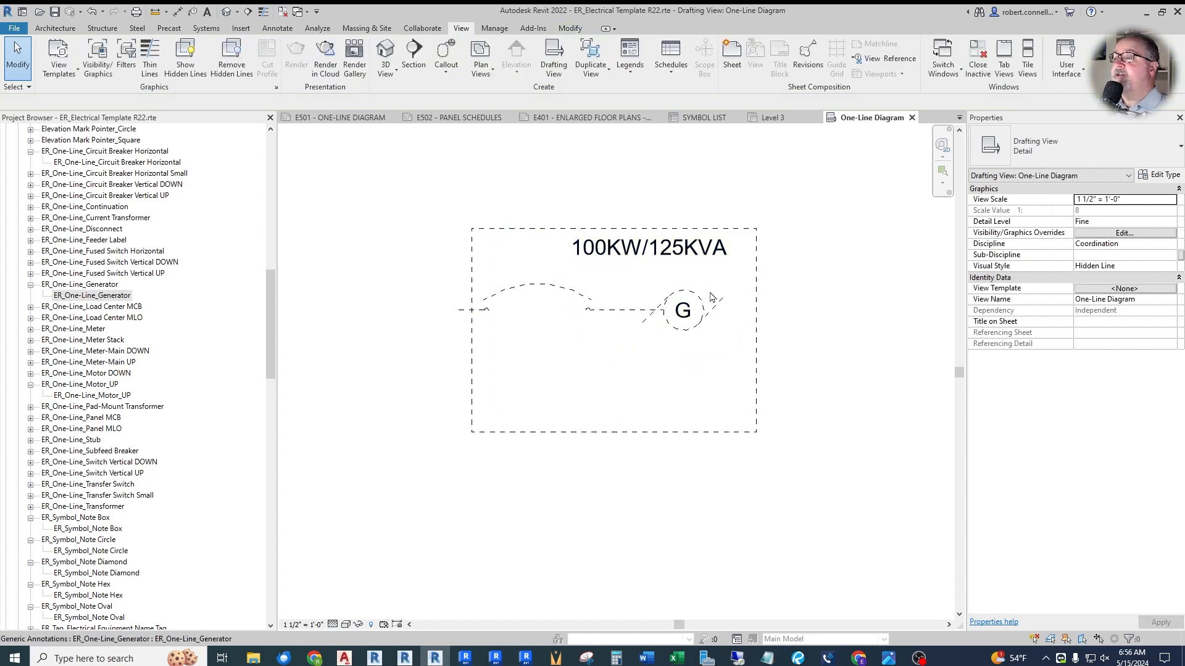
scroll(596, 328, "down", 2)
left_click(596, 315)
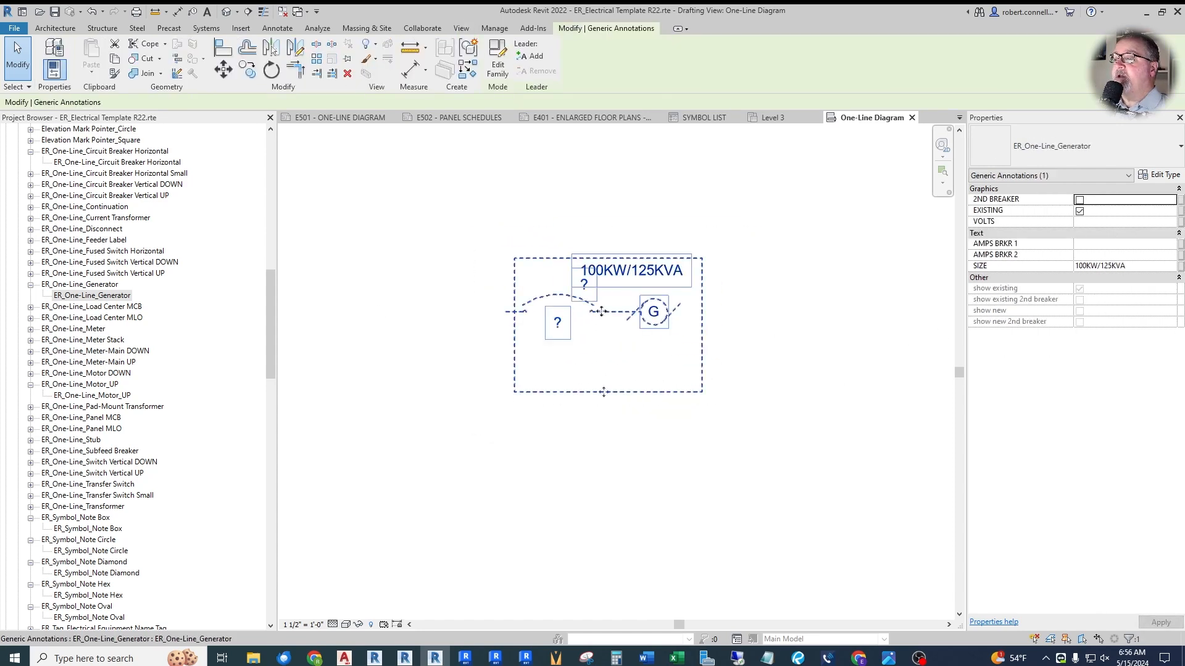
- Turn on the 2ND BREAKER option for the one-line generator symbol and deselect it
left_click(1079, 200)
left_click(446, 532)
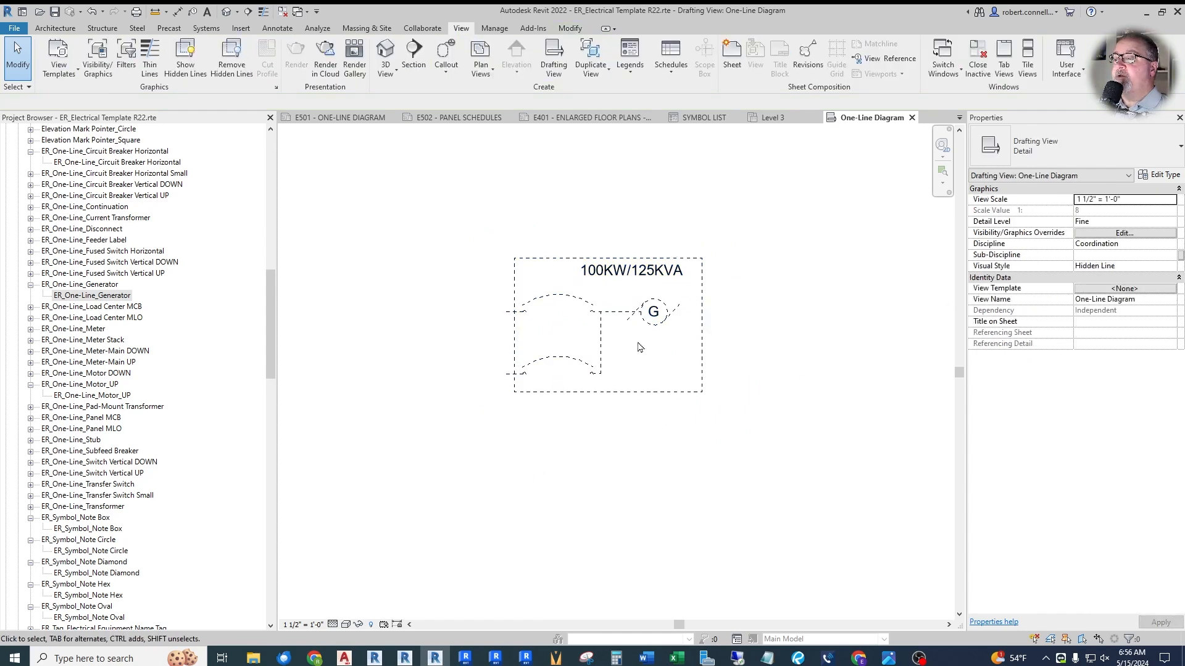
left_click(640, 312)
left_click(633, 356)
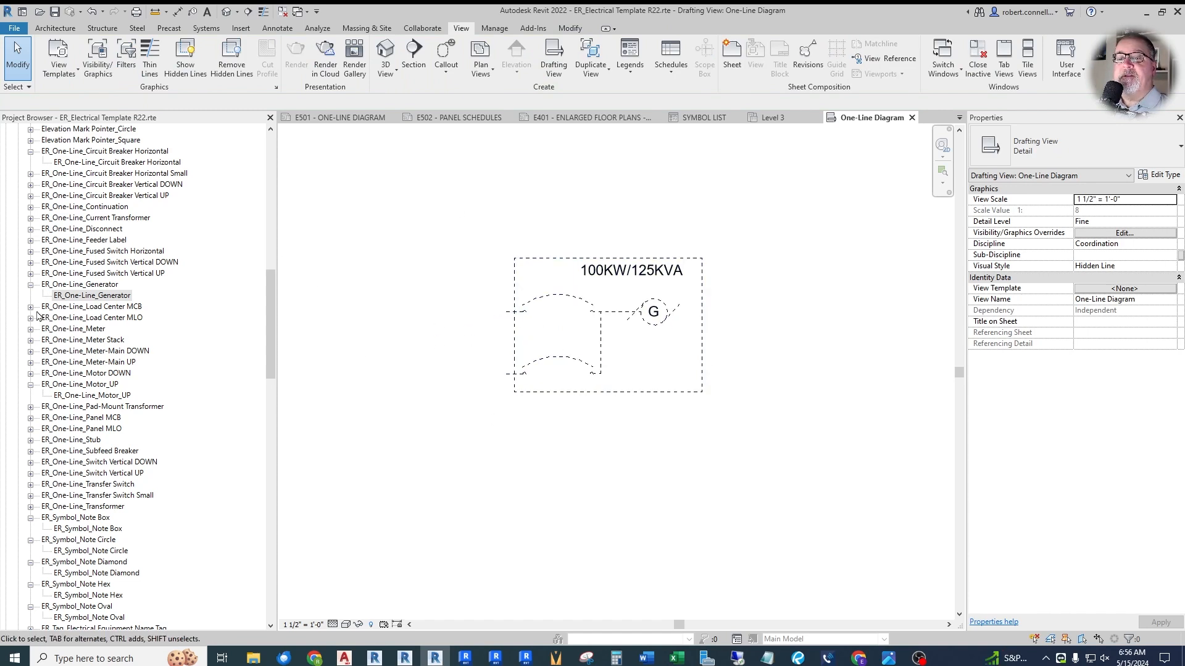
- Place one ER_One-Line_Load Center MCB symbol to the left of the generator symbol
left_click(30, 307)
left_click(93, 318)
left_click_drag(93, 318, 488, 339)
left_click(407, 332)
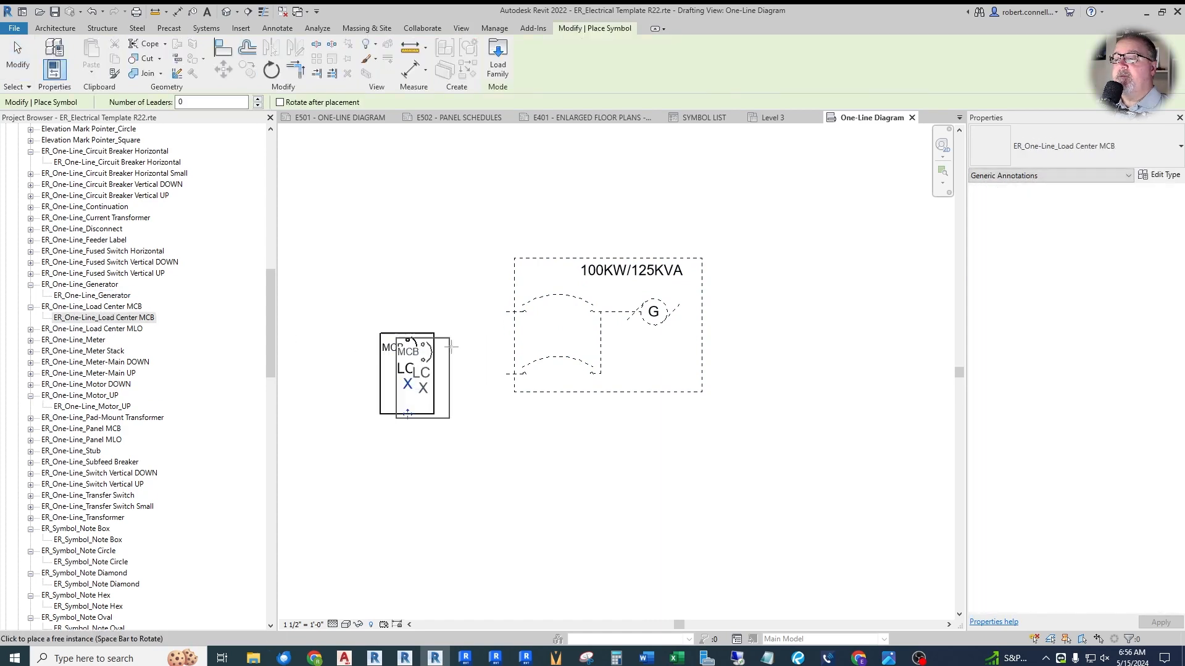
key("Escape")
- Set the load center symbol's name to U101
left_click(409, 393)
left_click(409, 392)
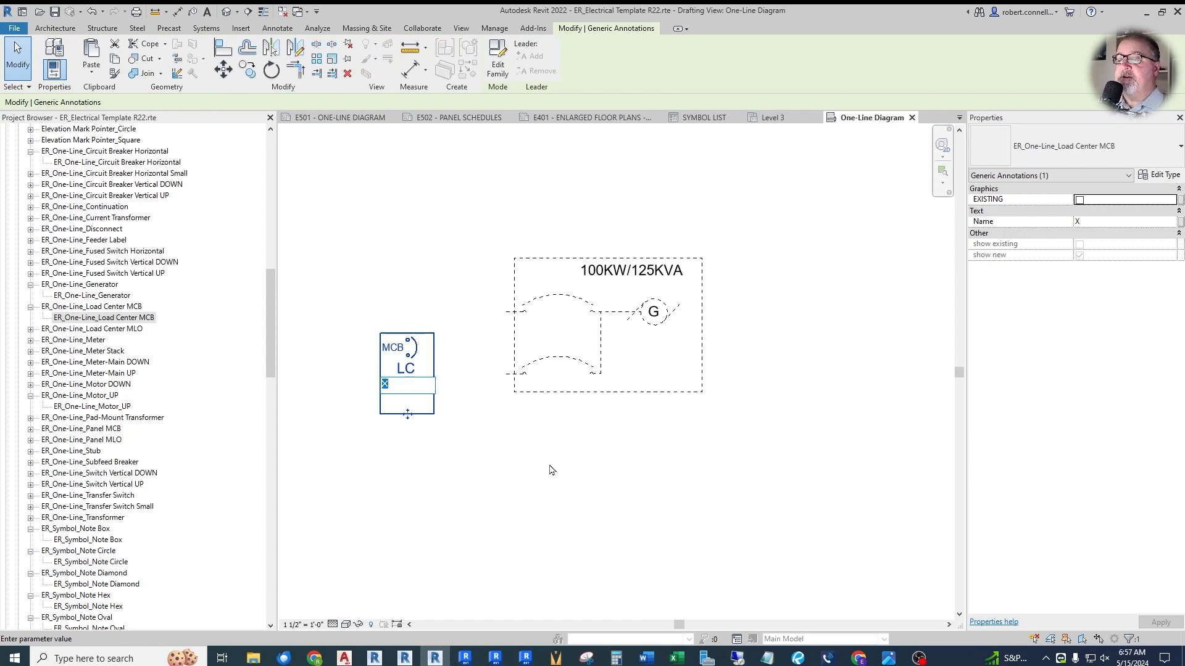
type("u10")
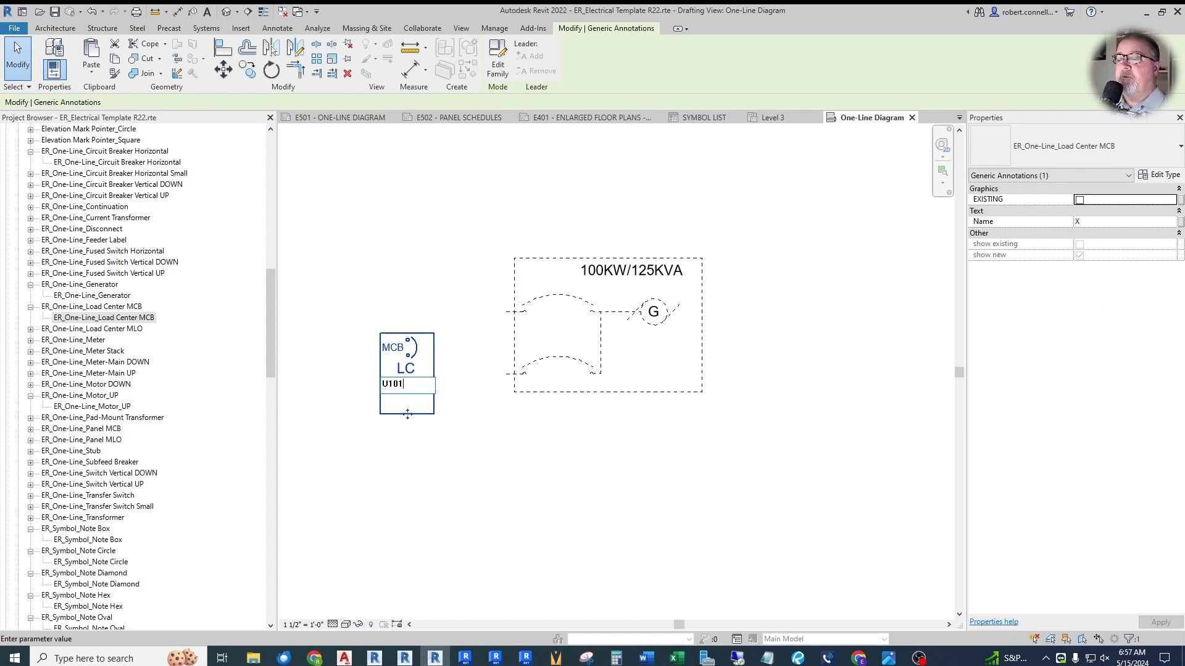
type("1")
left_click(549, 470)
left_click(549, 470)
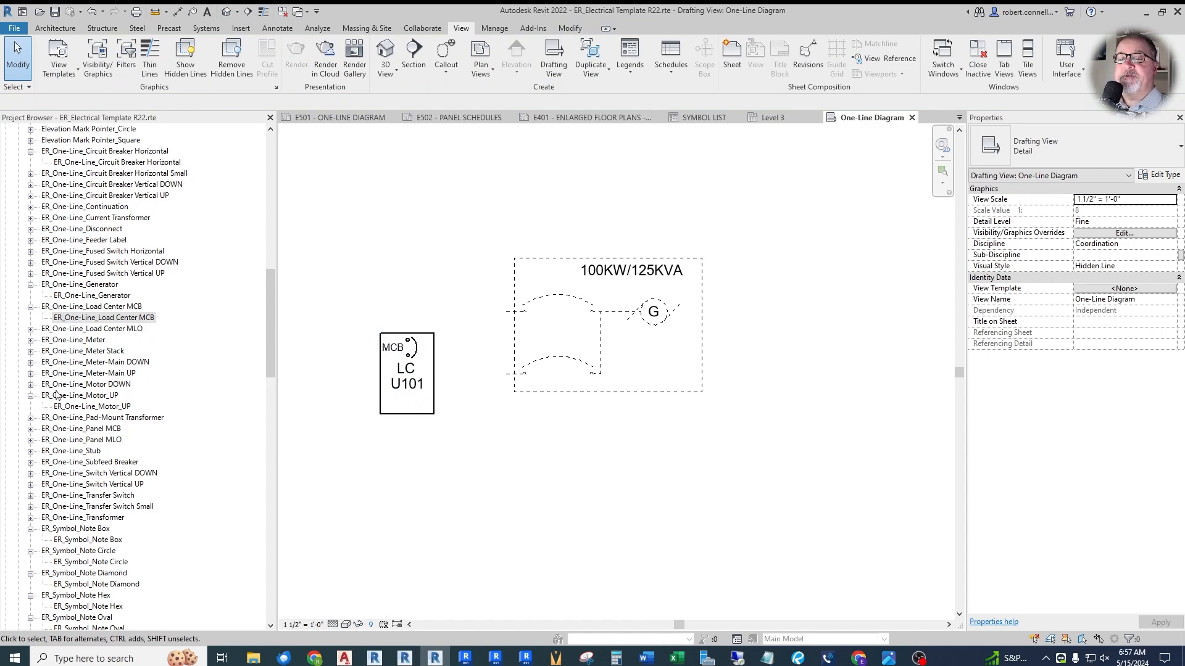
- Place one ER_One-Line_Motor DOWN symbol below the load center and generator symbols
left_click(31, 385)
left_click_drag(83, 395, 504, 453)
scroll(505, 454, "up", 2)
left_click(504, 453)
key("Escape")
key("Escape")
scroll(573, 405, "down", 2)
scroll(548, 441, "up", 2)
- Fill in the motor symbol's three text lines, from top to bottom, with ELEV 1, 480V-3PH and 55A
left_click(544, 455)
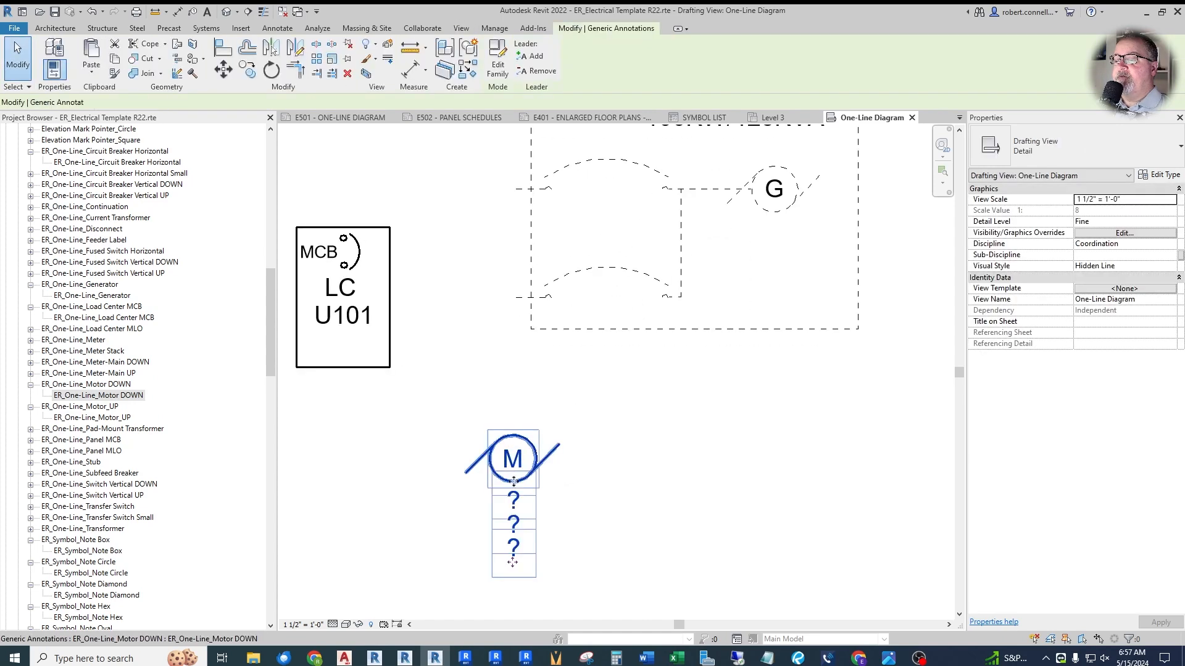
left_click(532, 503)
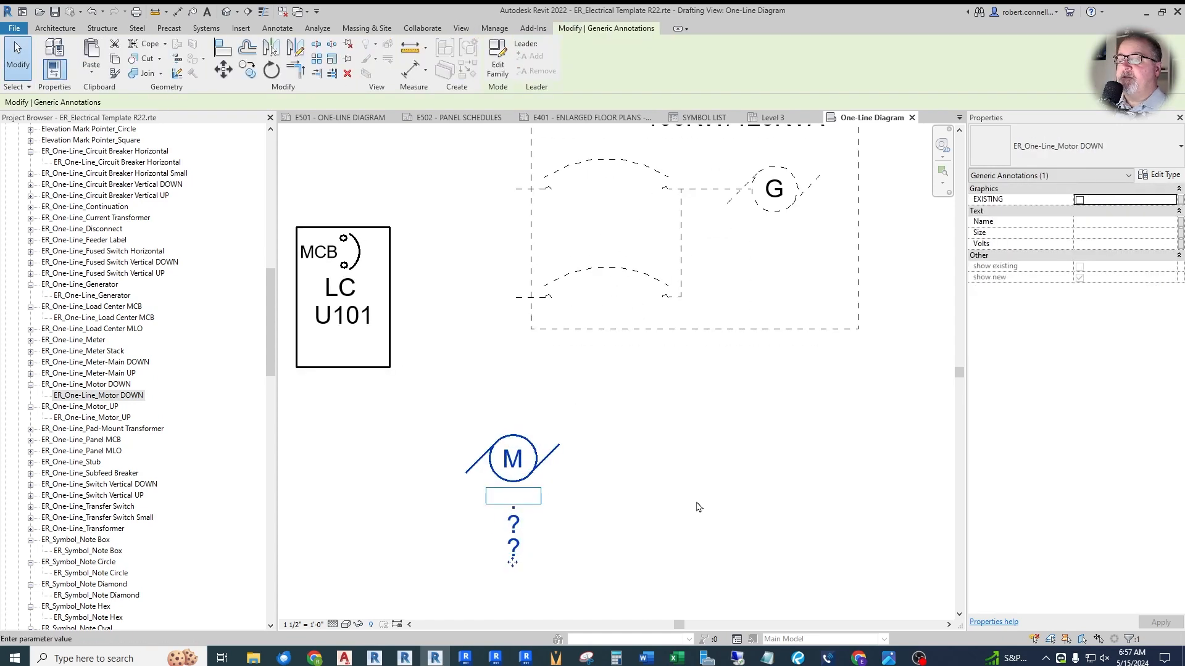
type("ELEV 1")
key("Return")
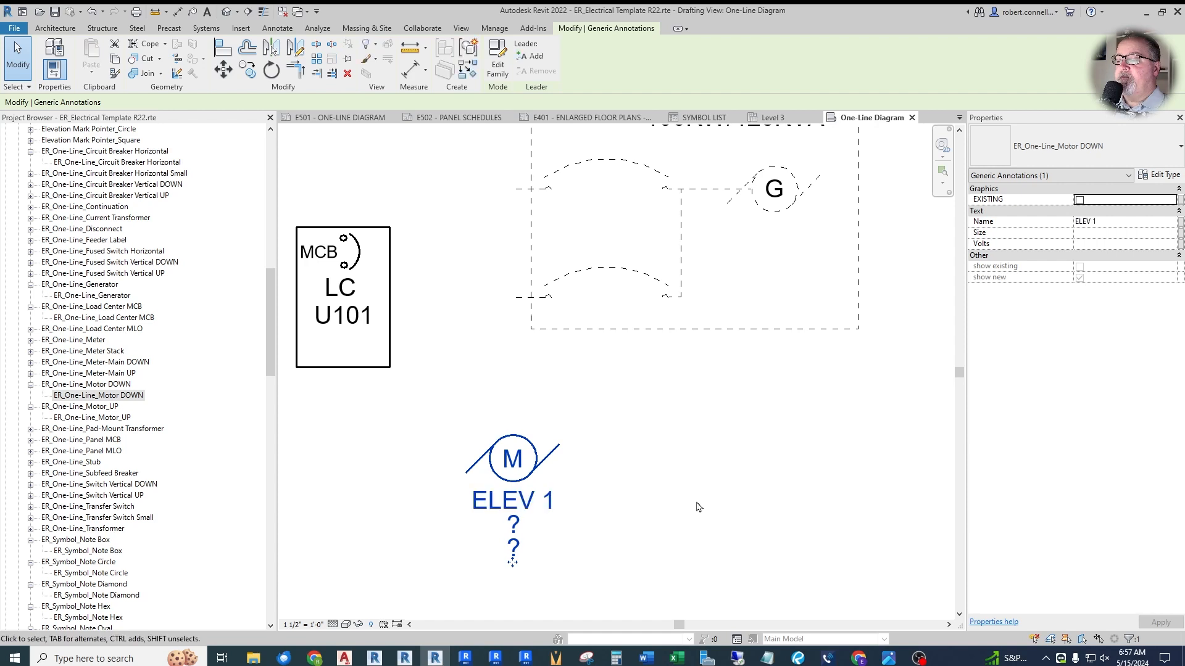
left_click(501, 526)
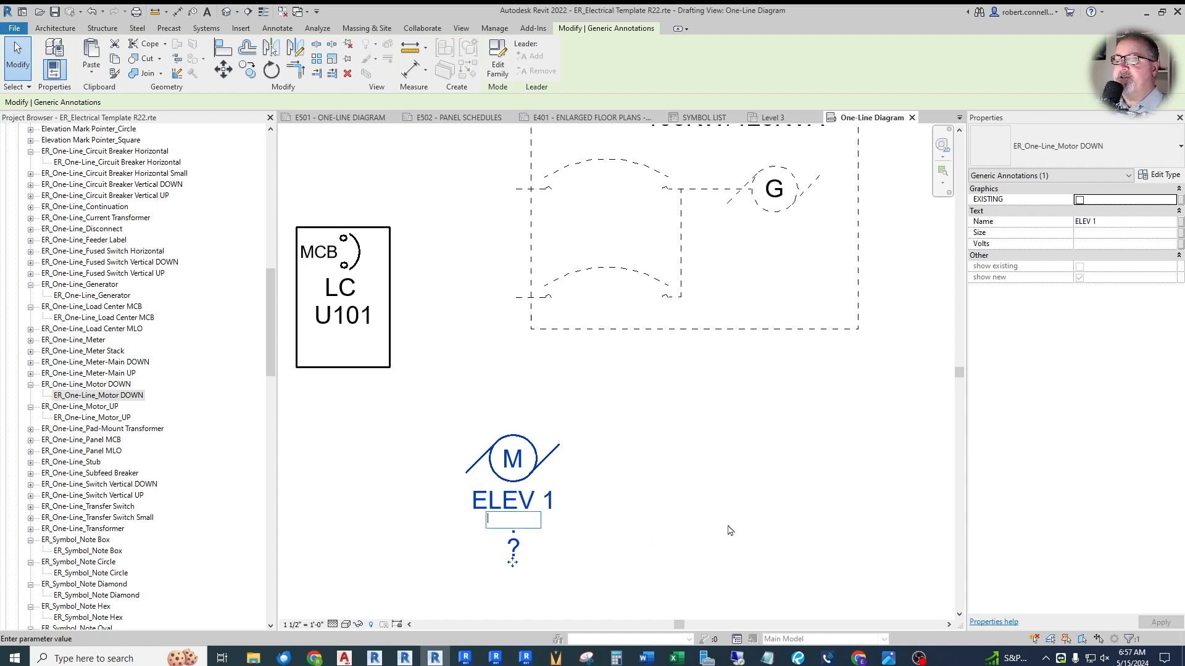
type("40")
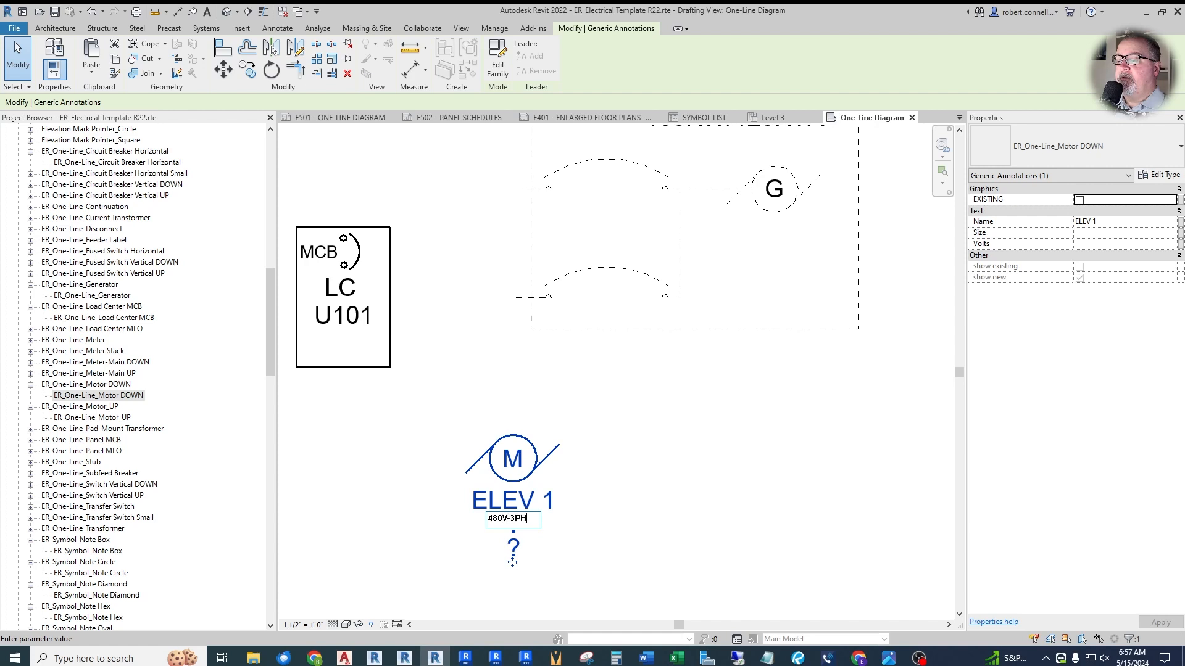
left_click(748, 524)
left_click(513, 552)
type("5")
left_click(780, 515)
left_click(780, 515)
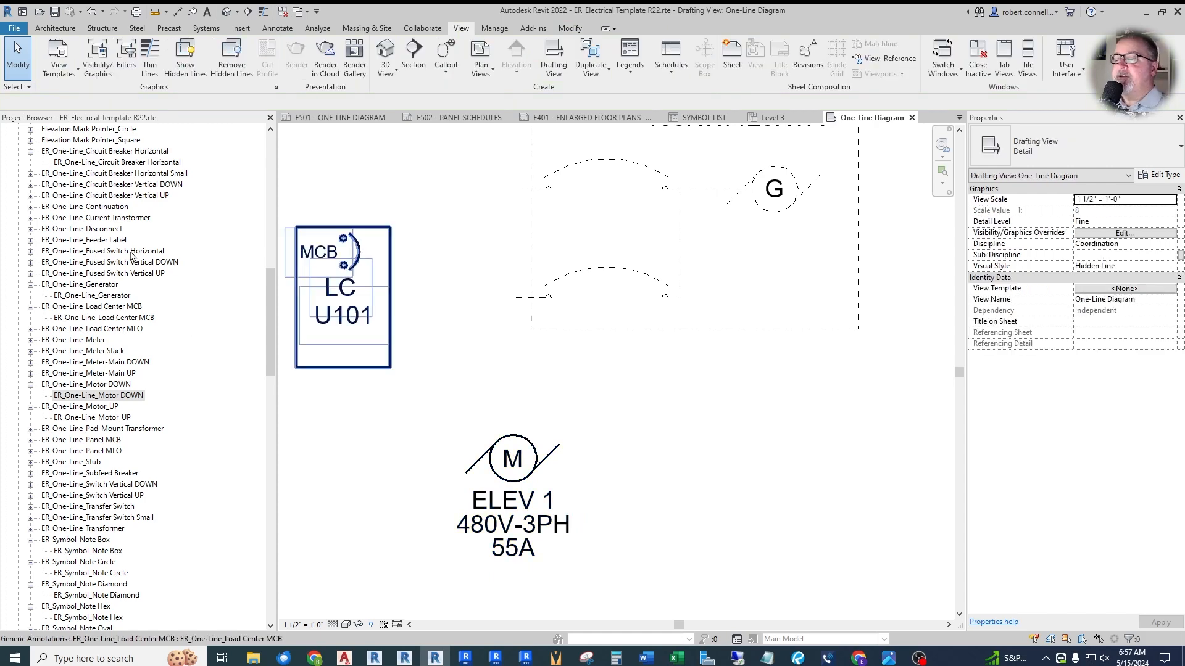
- Turn on the EXISTING option for the U101 load center symbol and deselect it
scroll(126, 257, "down", 1)
scroll(601, 404, "down", 3)
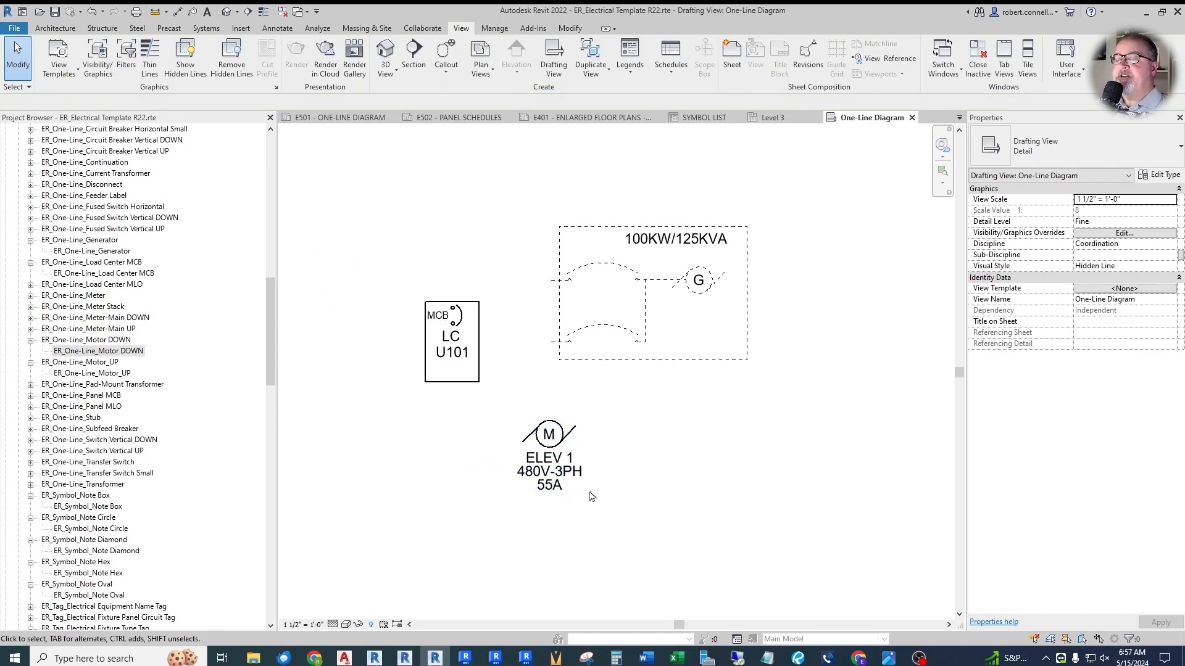
left_click(452, 345)
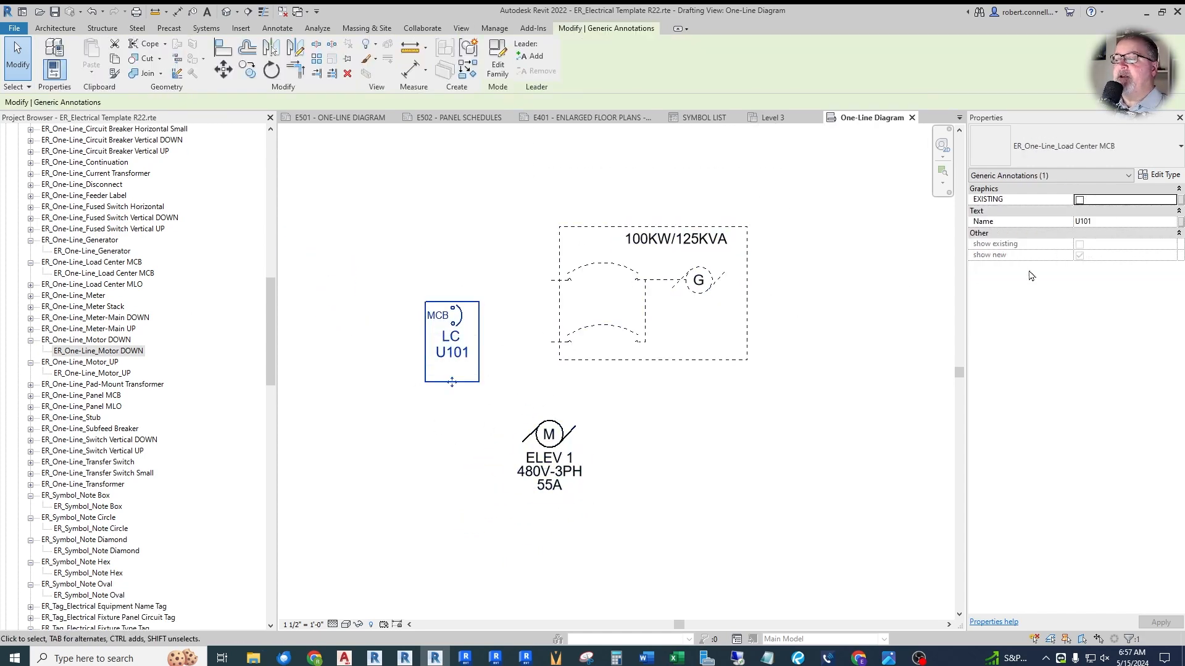
left_click(706, 398)
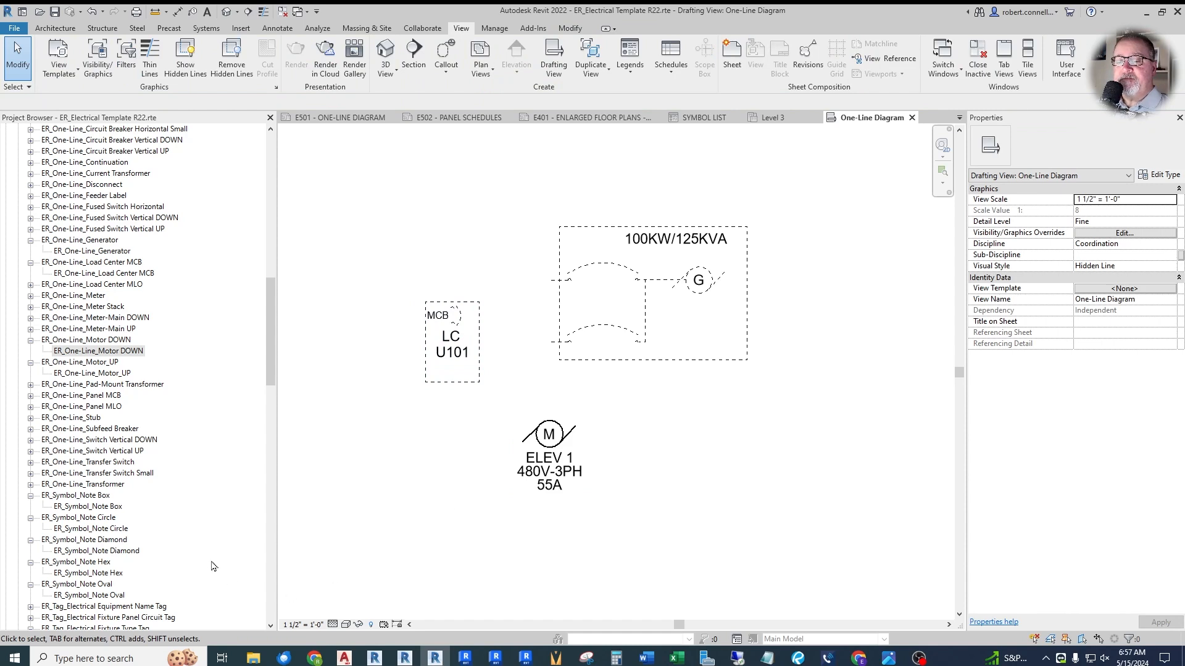
scroll(206, 525, "up", 1)
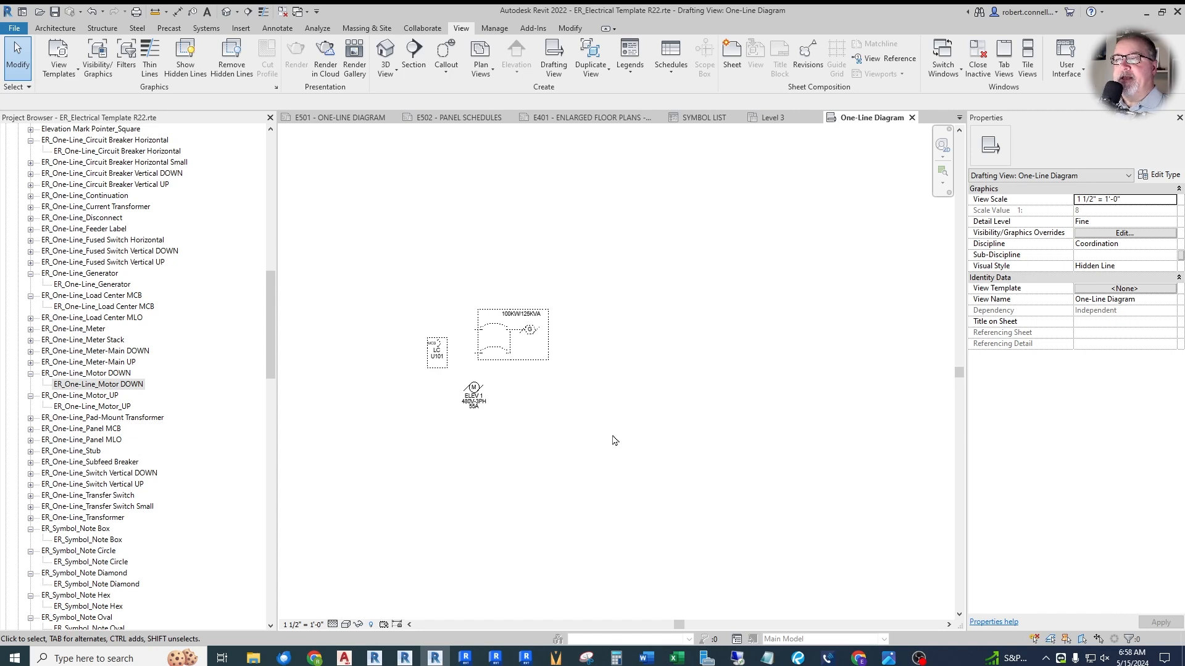
left_click(635, 60)
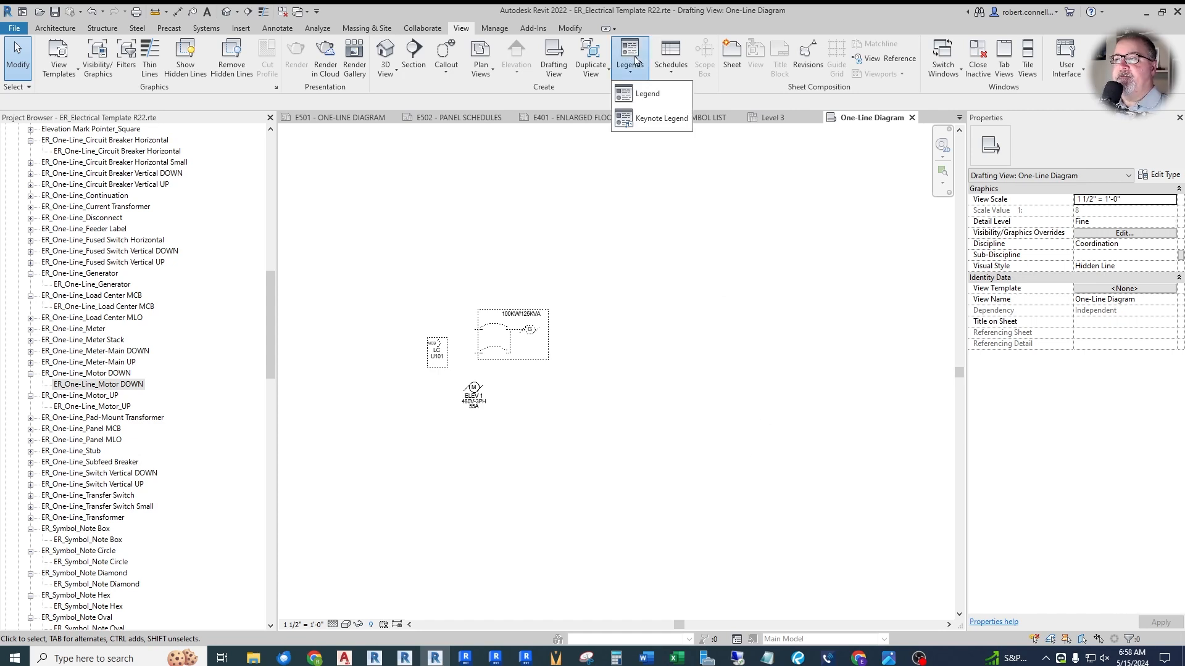
left_click(643, 94)
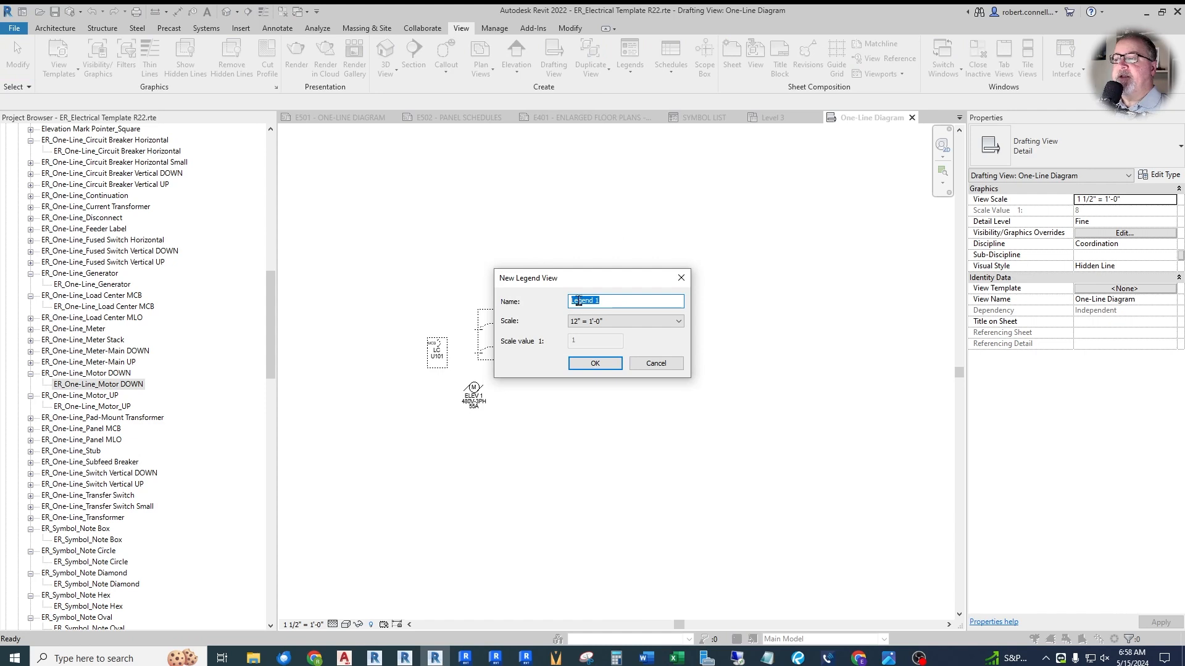
left_click(656, 363)
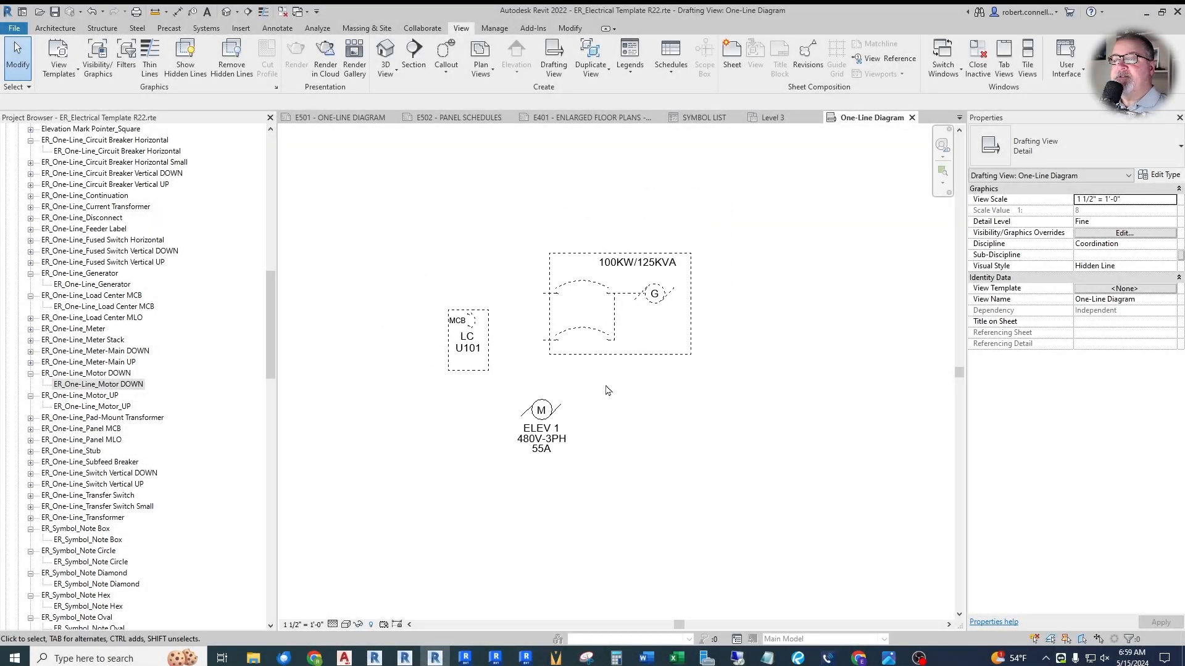
scroll(606, 390, "down", 1)
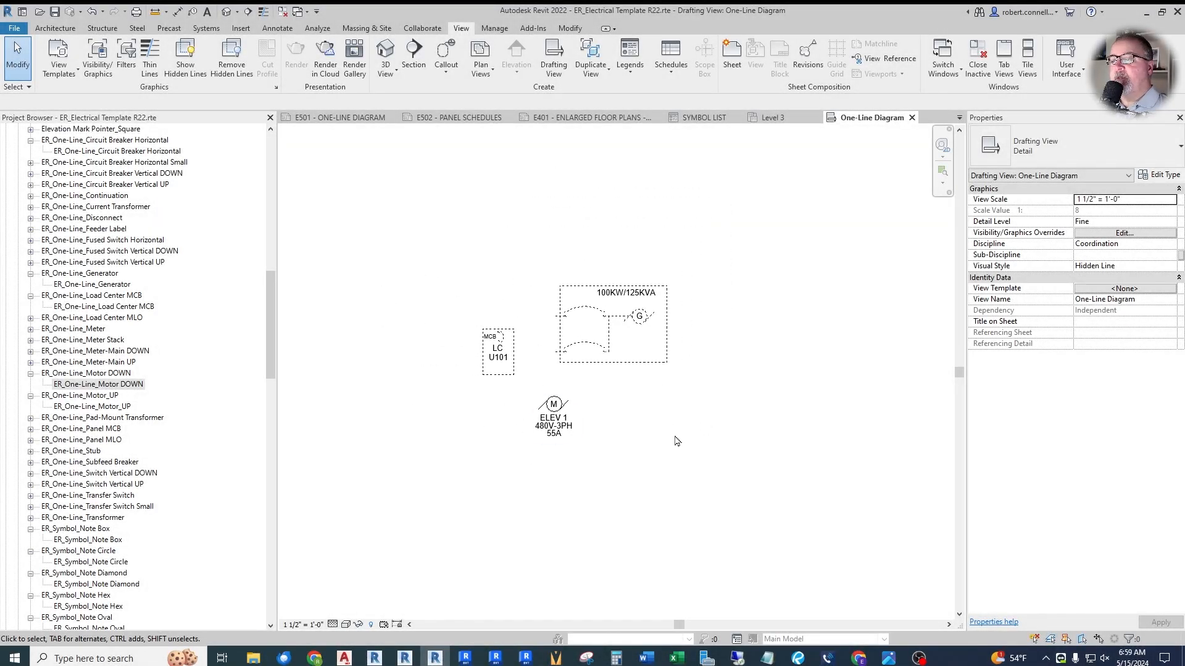
scroll(671, 418, "up", 2)
scroll(461, 376, "down", 1)
scroll(469, 370, "down", 1)
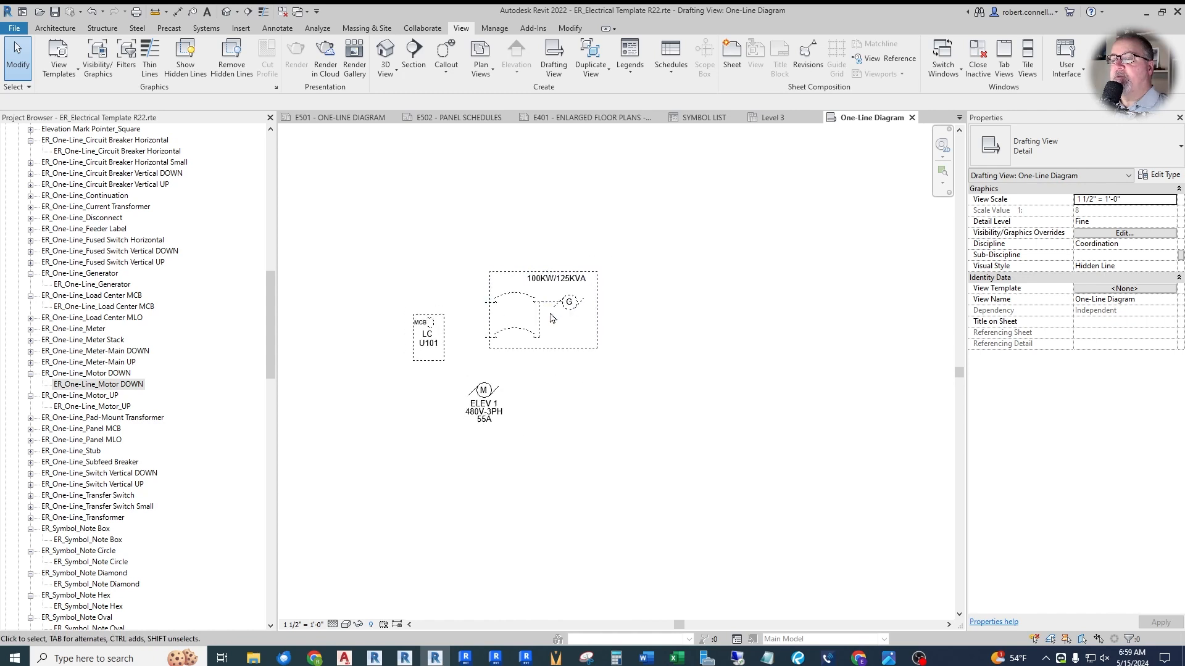
scroll(543, 337, "down", 1)
scroll(493, 371, "up", 3)
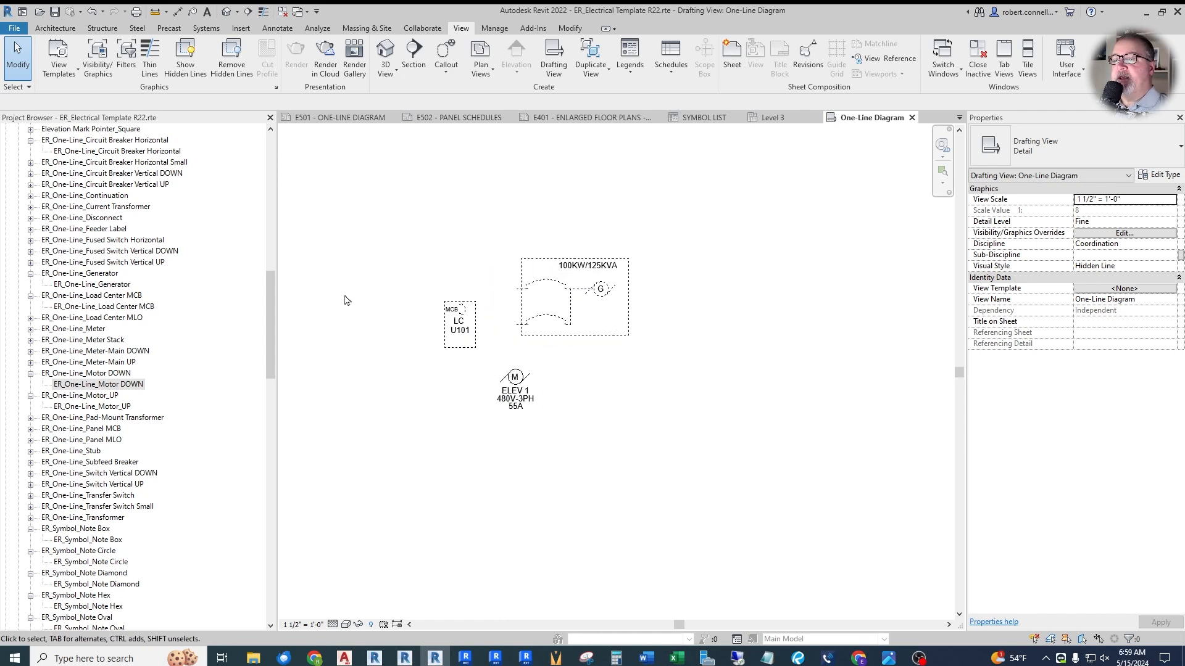
- Place one ER_Symbol_Note Oval symbol in the empty area above and to the right of the generator symbol
scroll(409, 377, "down", 4)
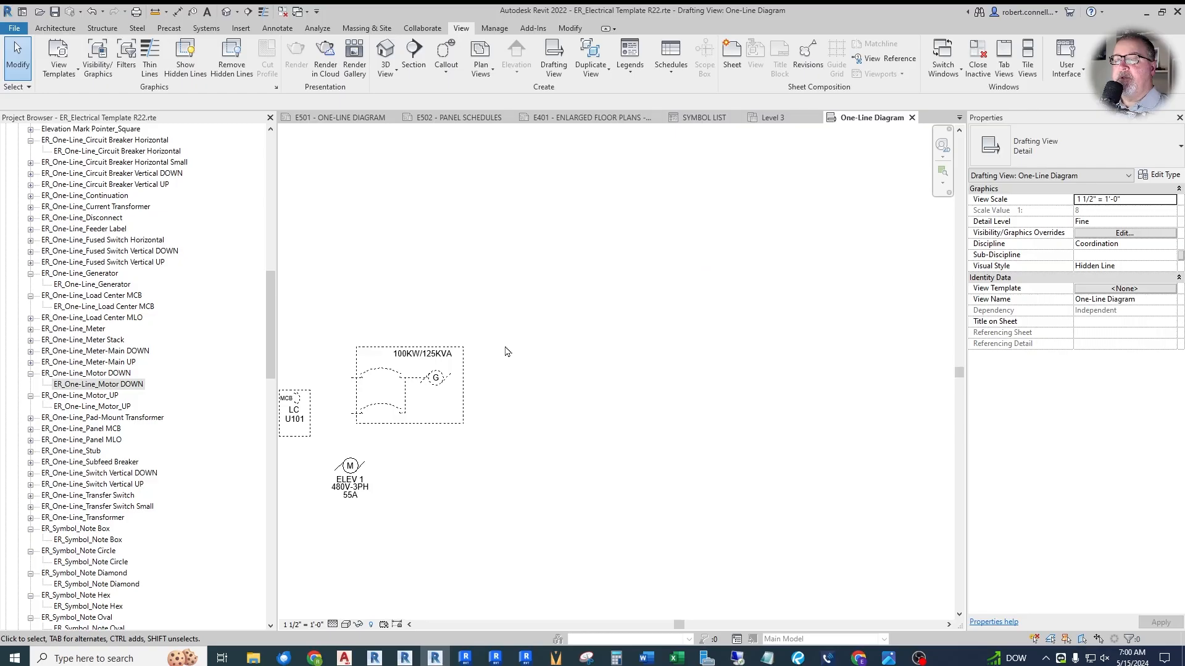
scroll(545, 303, "down", 2)
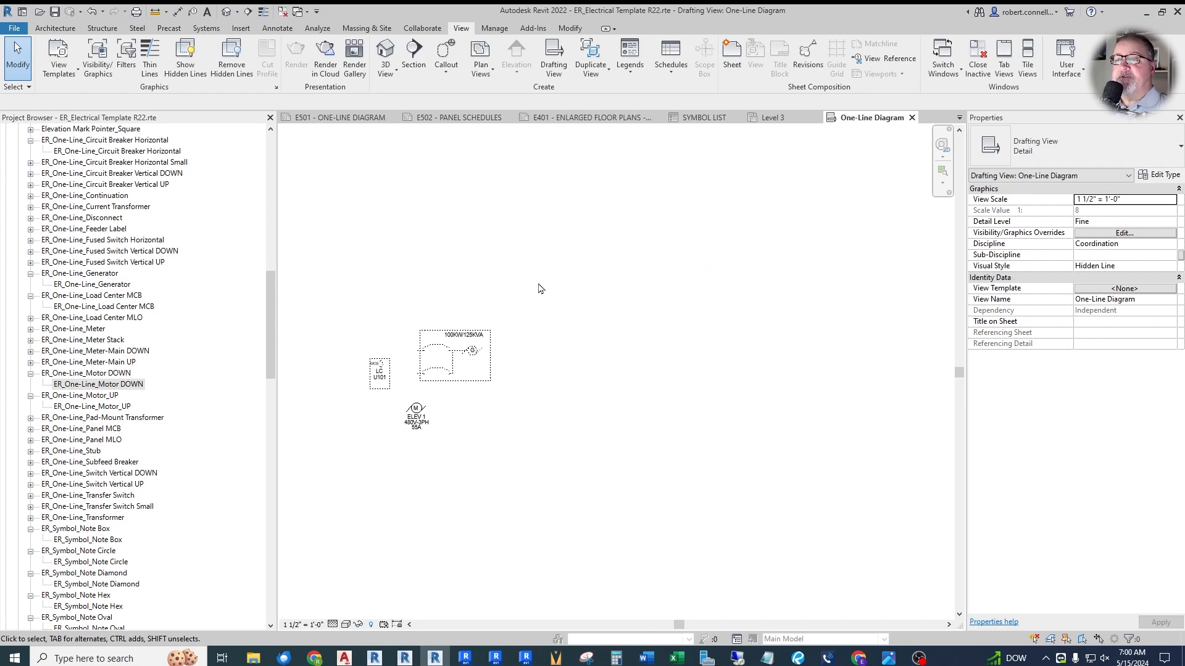
scroll(475, 260, "up", 1)
scroll(492, 320, "down", 1)
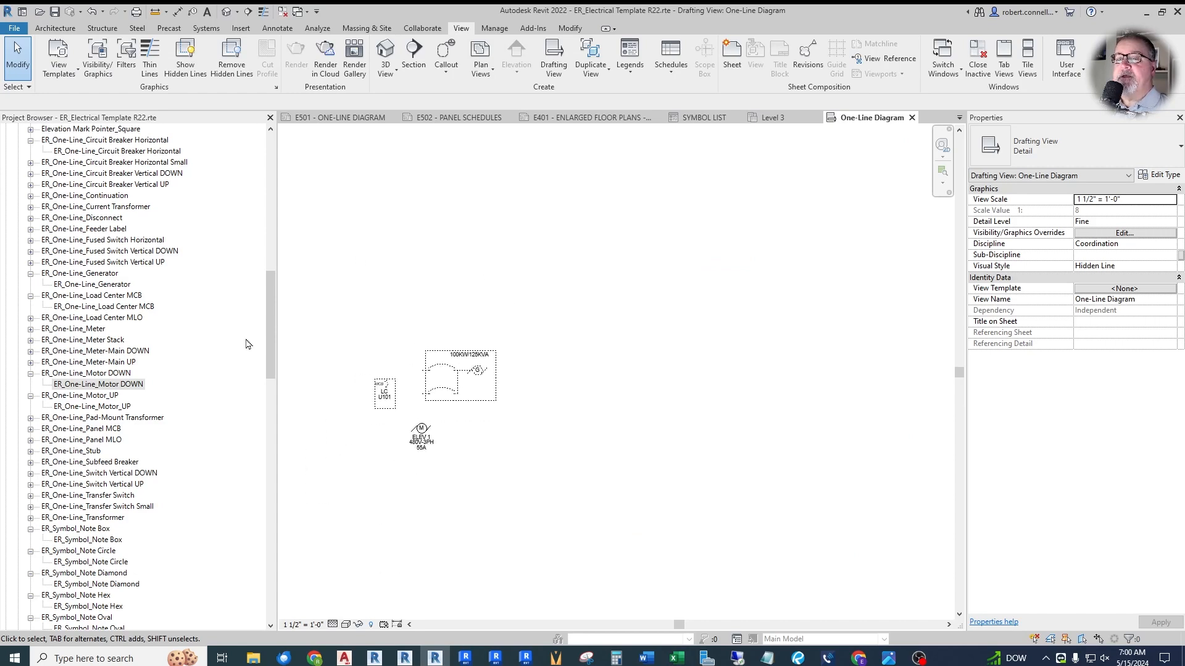
left_click_drag(270, 324, 272, 364)
left_click_drag(89, 439, 576, 270)
scroll(549, 265, "up", 3)
left_click(549, 265)
key("Escape")
- Set the oval note symbol's label to 200-4
left_click(525, 269)
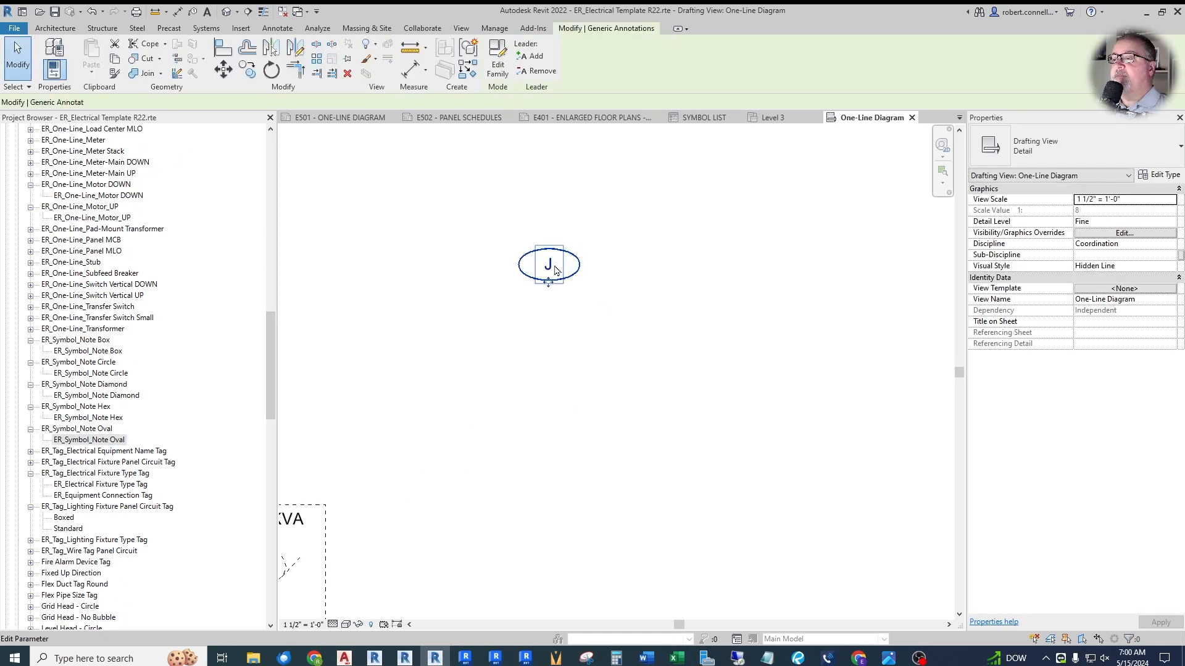
left_click(550, 267)
type("200-4")
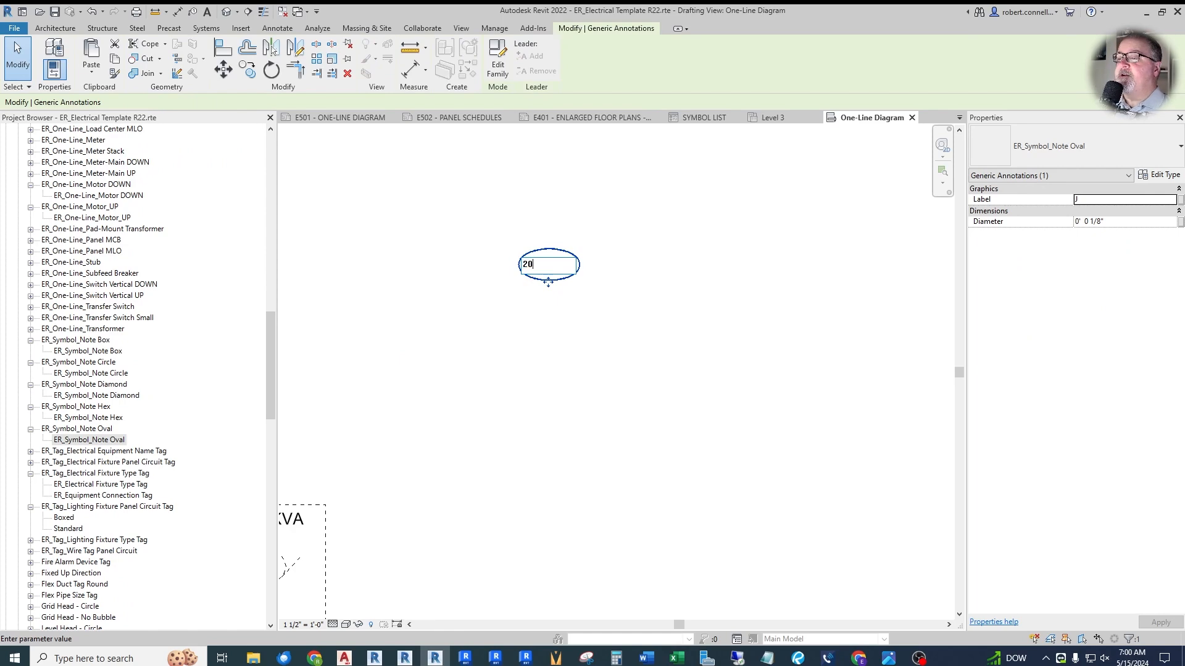
left_click(704, 269)
scroll(370, 284, "down", 2)
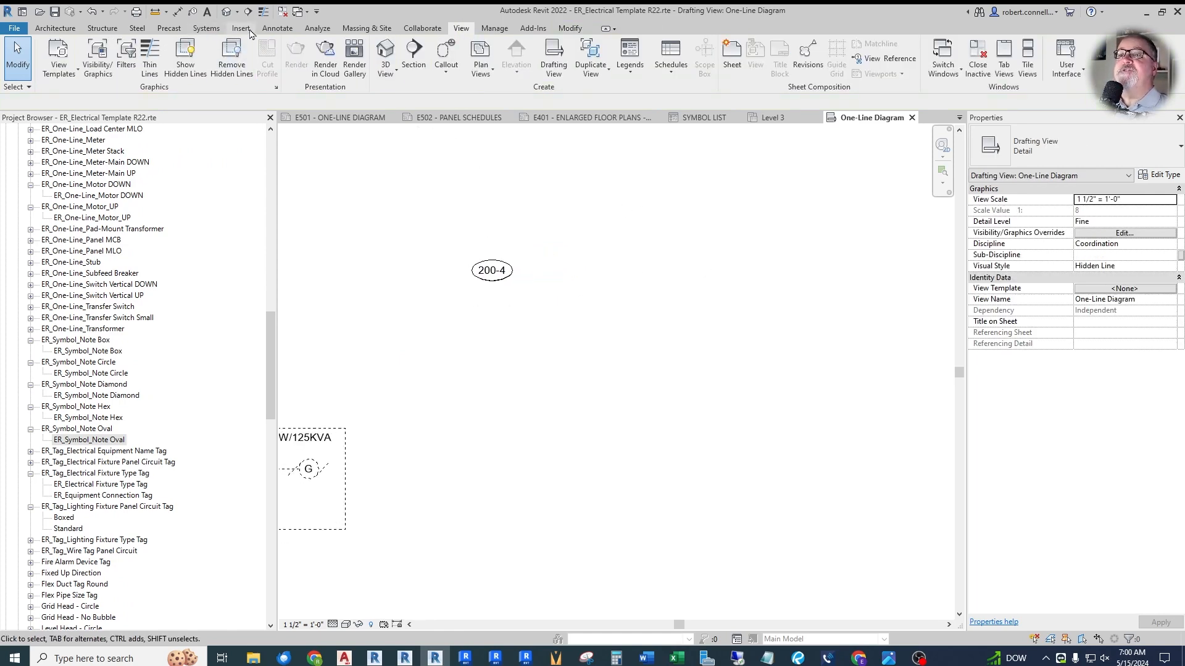
- Draw a detail-line rectangle about 2' 7 3/4" wide in Medium Lines, enclosing the 200-4 oval in its upper-left corner
left_click(277, 28)
left_click(313, 59)
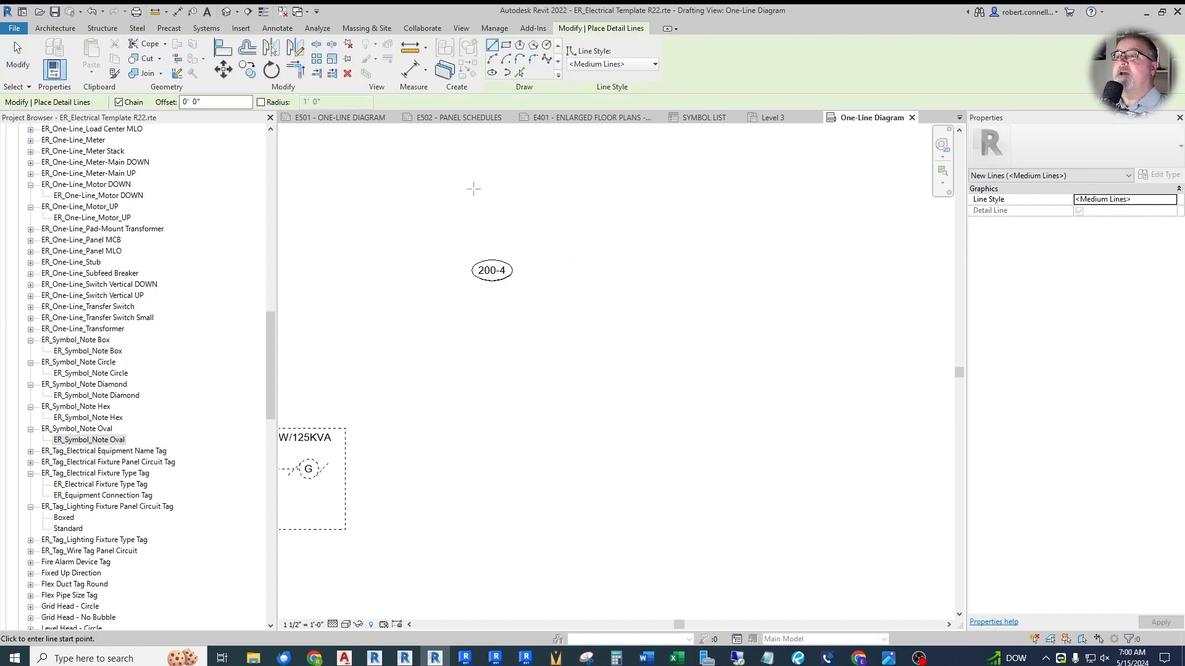
left_click(506, 44)
left_click(462, 251)
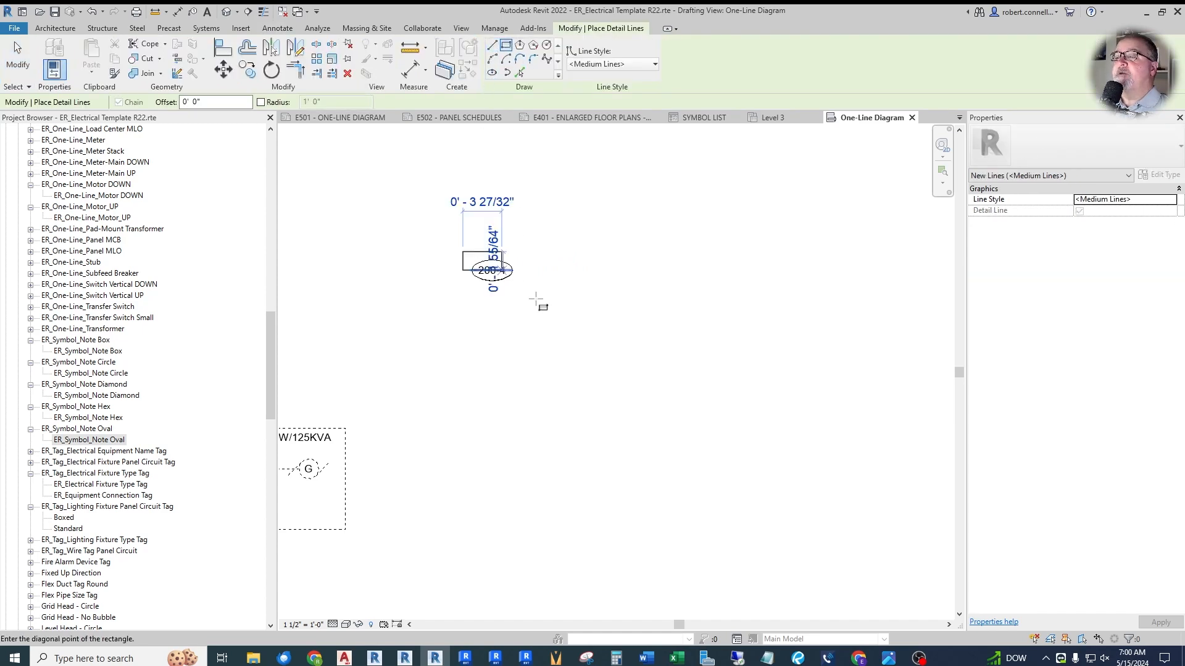
left_click(783, 401)
key("Escape")
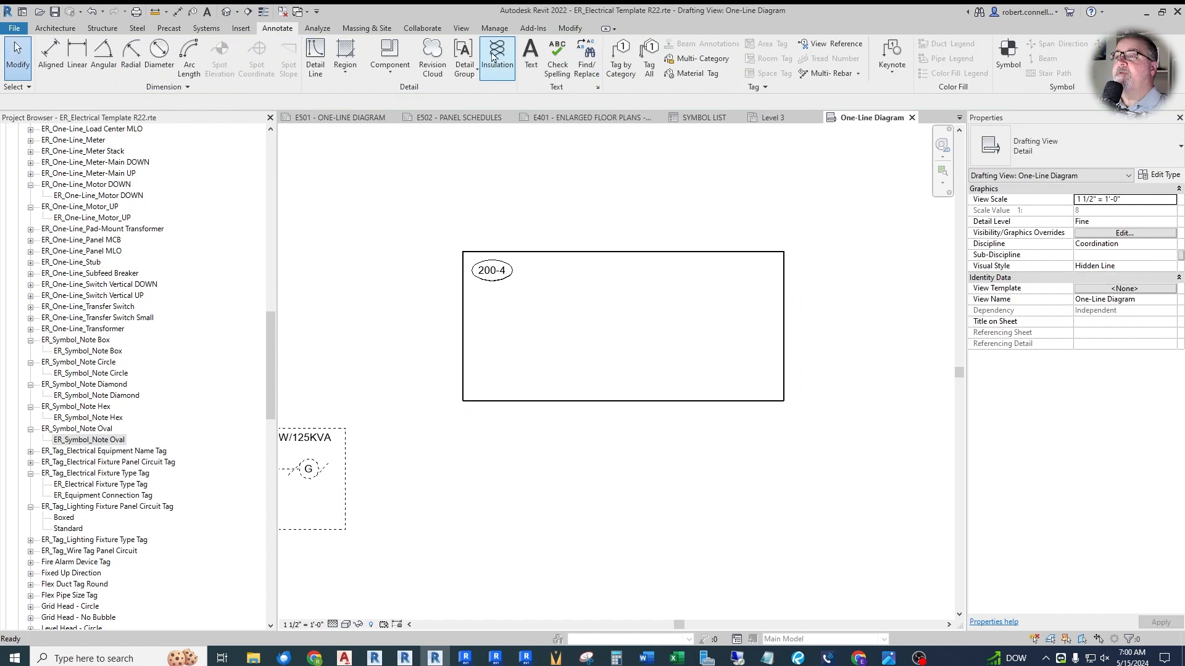
- Divide the rectangle with a full-width detail line below the 200-4 oval and a full-height one about 5 3/4" from its left edge
left_click(315, 58)
left_click(494, 47)
left_click(463, 287)
left_click(784, 287)
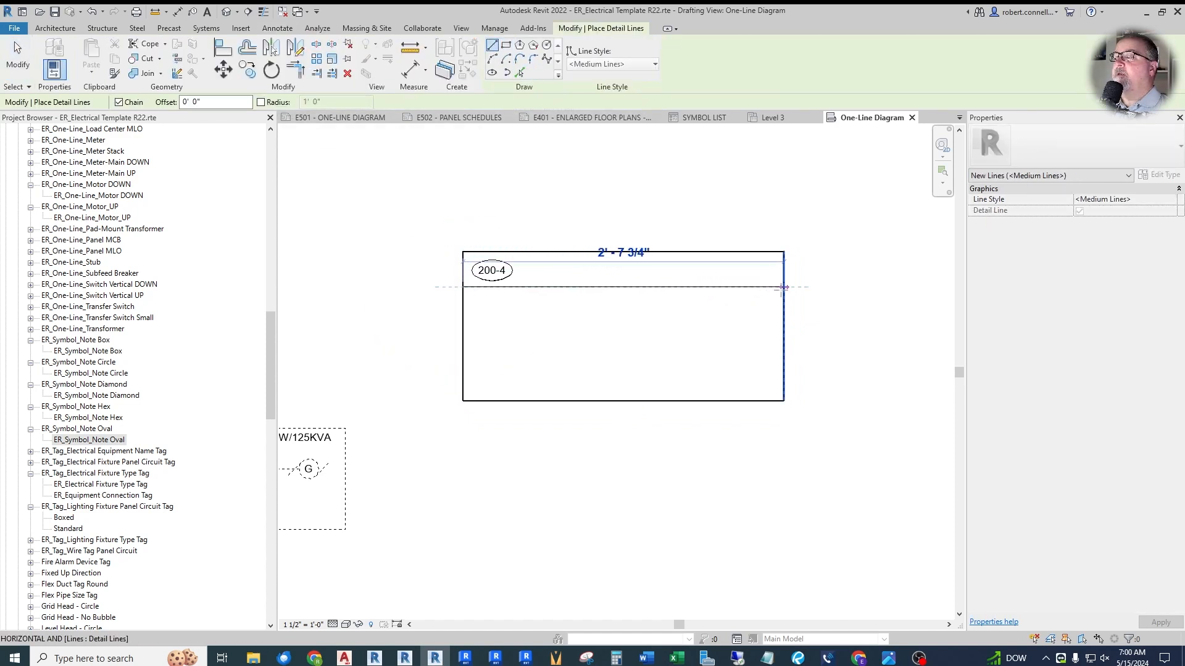
key("Escape")
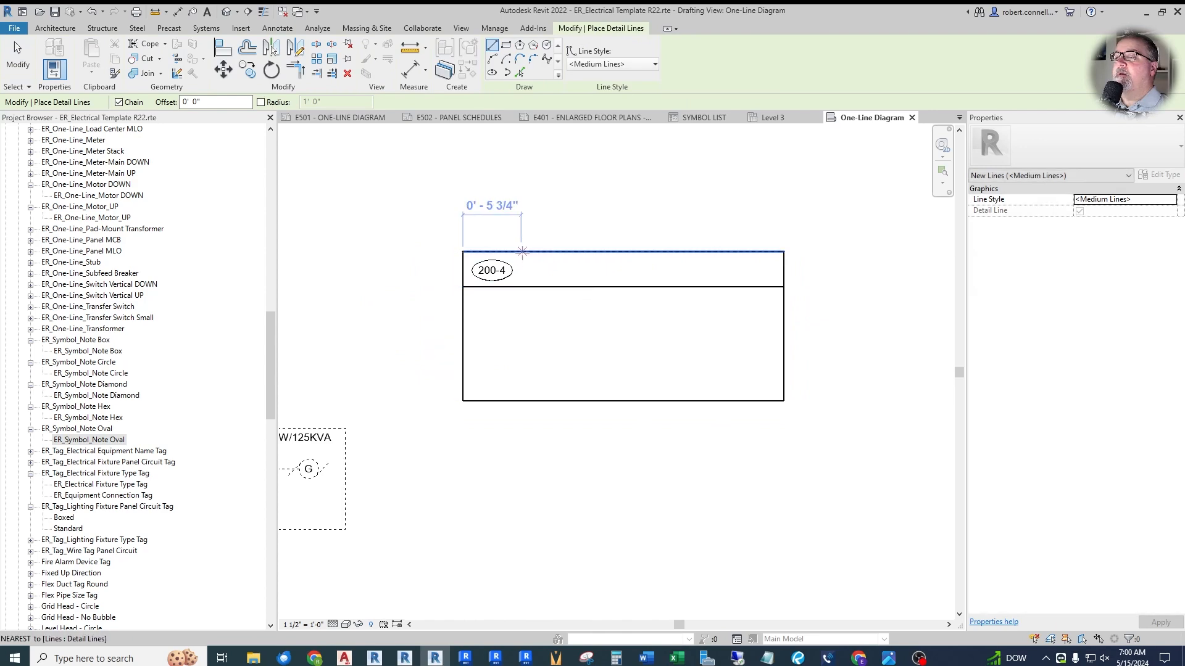
left_click(521, 251)
left_click(521, 401)
key("Escape")
key("Escape")
- Add the text 2"C in the 3/32" Arial type to the table's top row, in the cell beside the 200-4 oval
scroll(575, 232, "up", 2)
left_click(530, 55)
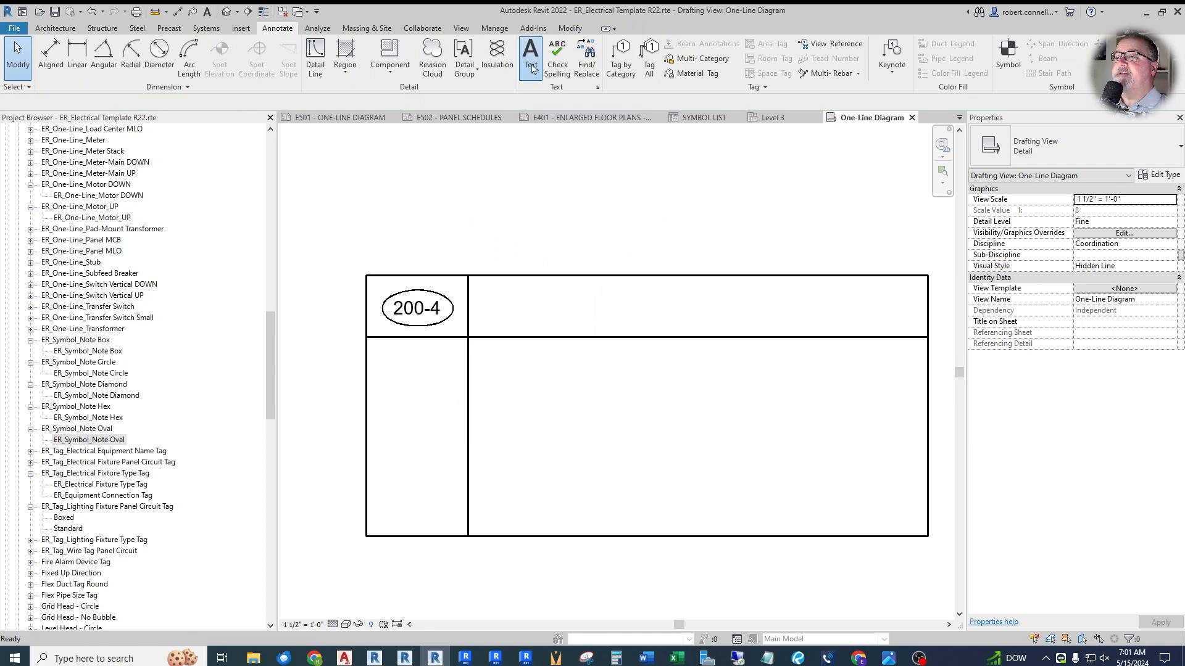
left_click(1074, 145)
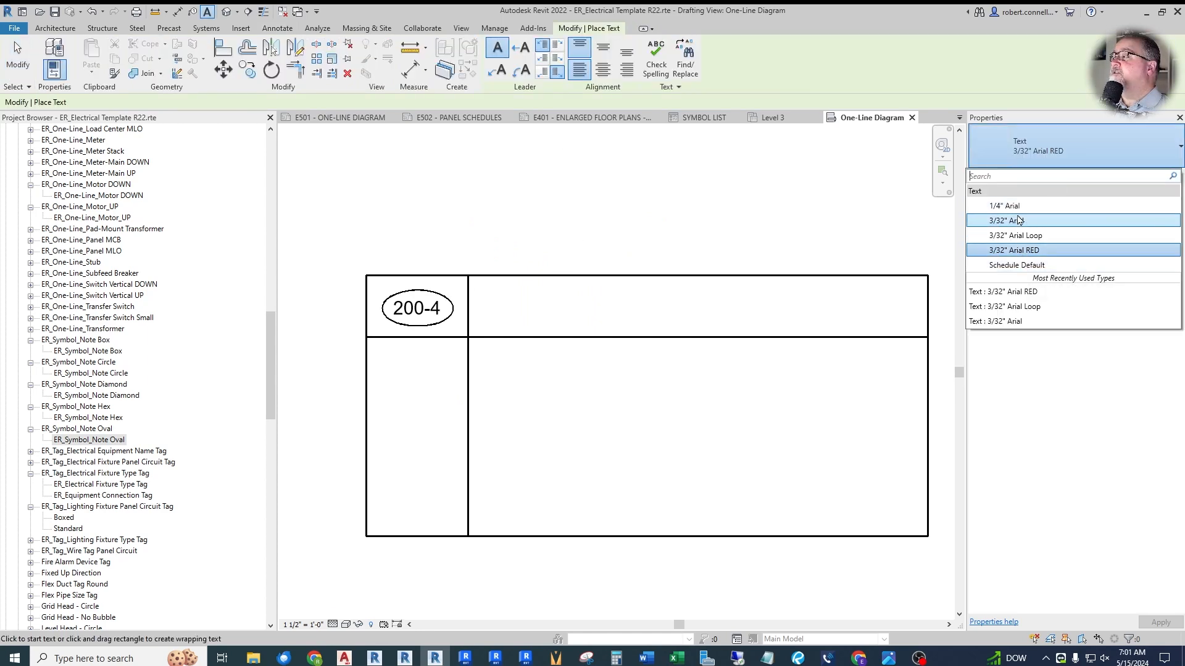
left_click(1015, 220)
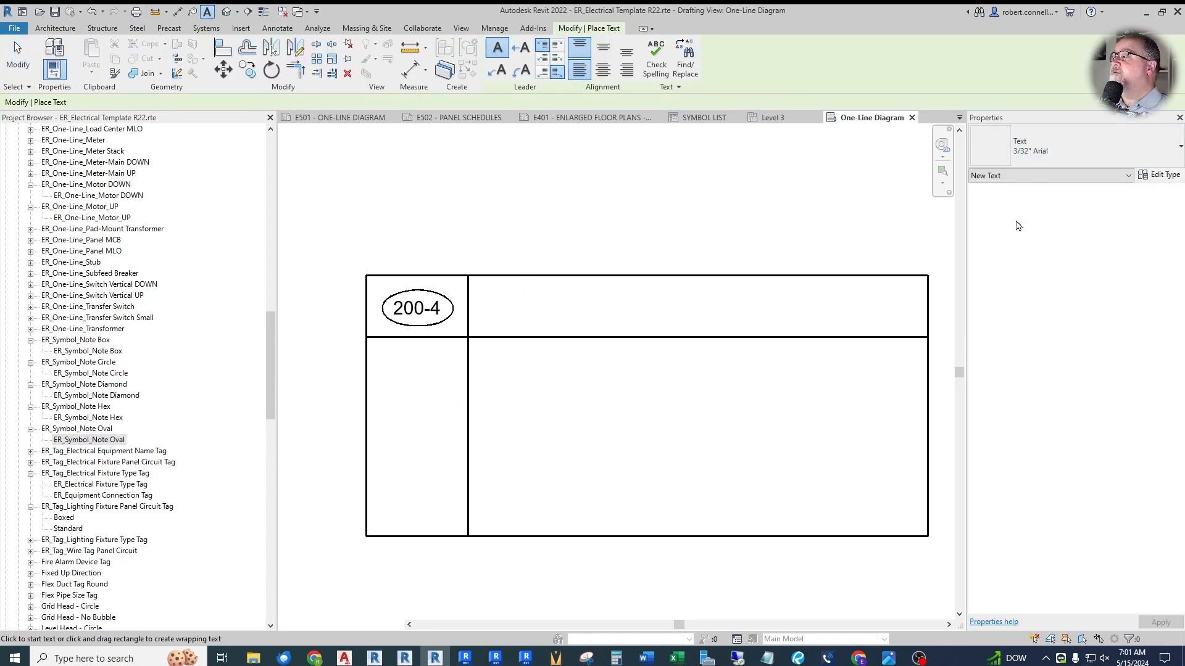
left_click(489, 291)
type("2\"C")
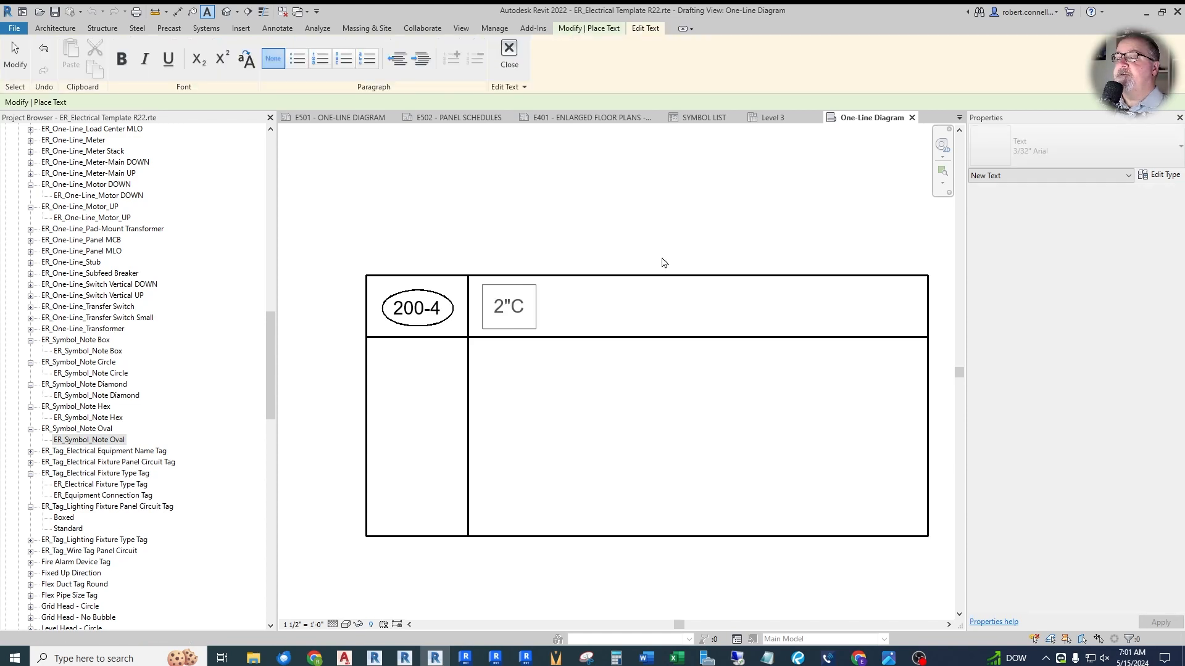
scroll(663, 263, "up", 1)
left_click(664, 232)
scroll(664, 232, "down", 2)
key("Escape")
key("Escape")
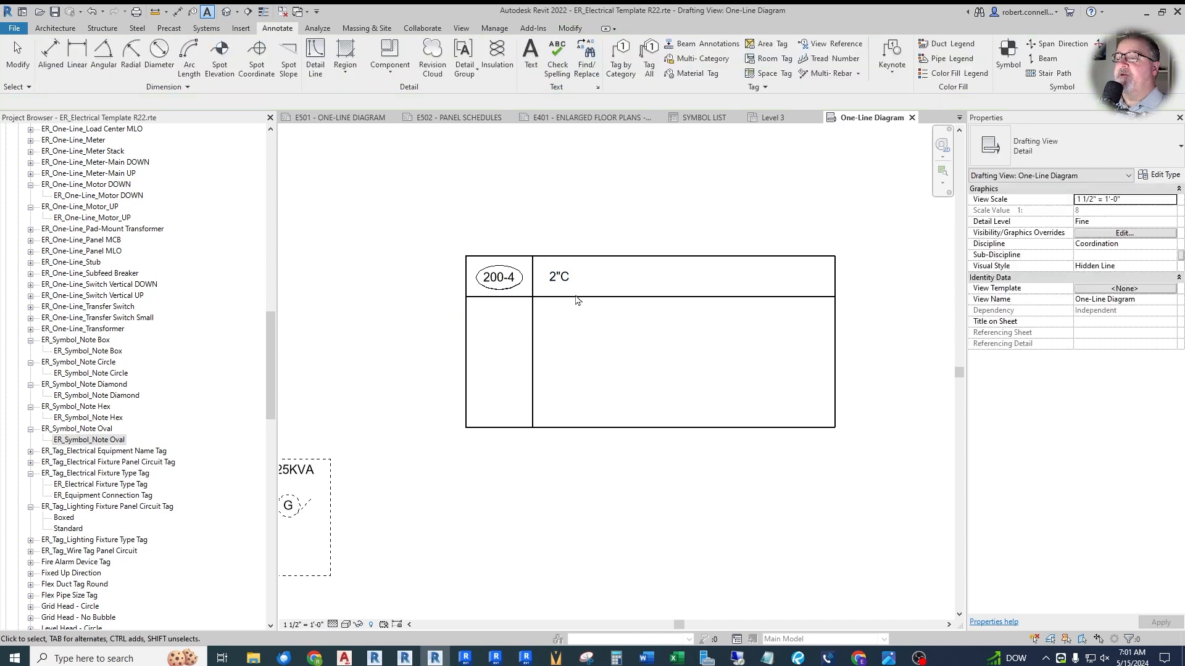
- Copy the table's vertical divider line to just right of the 2"C text to form a third column
left_click(533, 327)
left_click(248, 70)
left_click(533, 257)
left_click(582, 256)
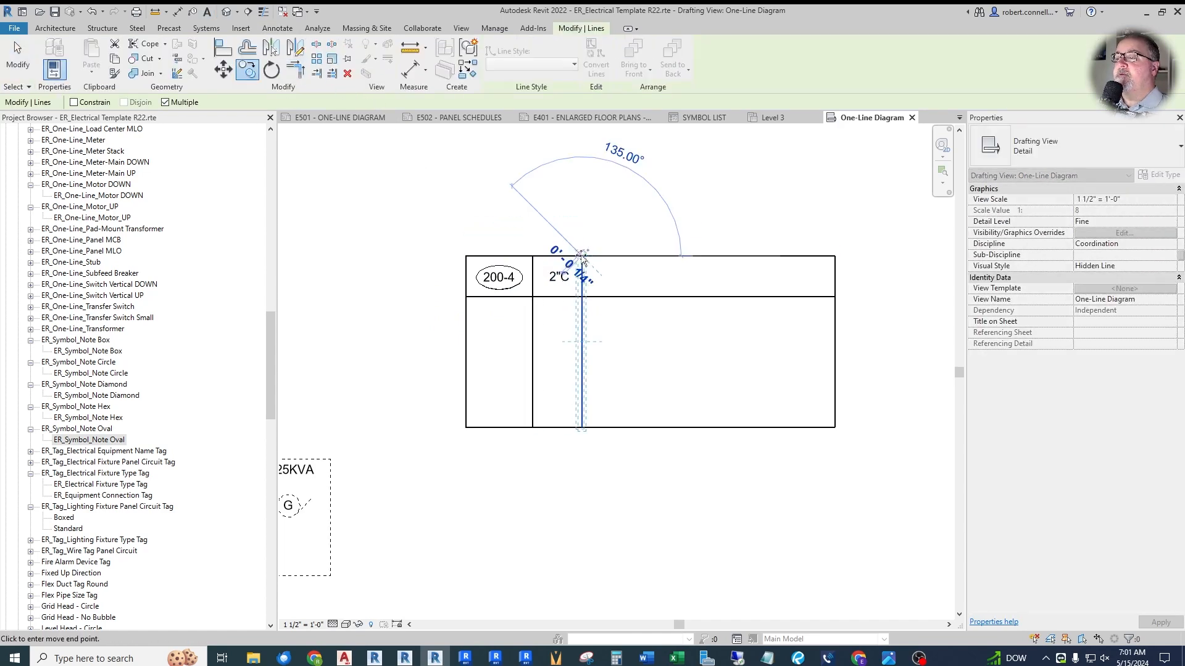
key("Escape")
key("Escape")
- Add the text (4) #3/0 to the third column of the table's top row
scroll(631, 214, "up", 2)
left_click(531, 56)
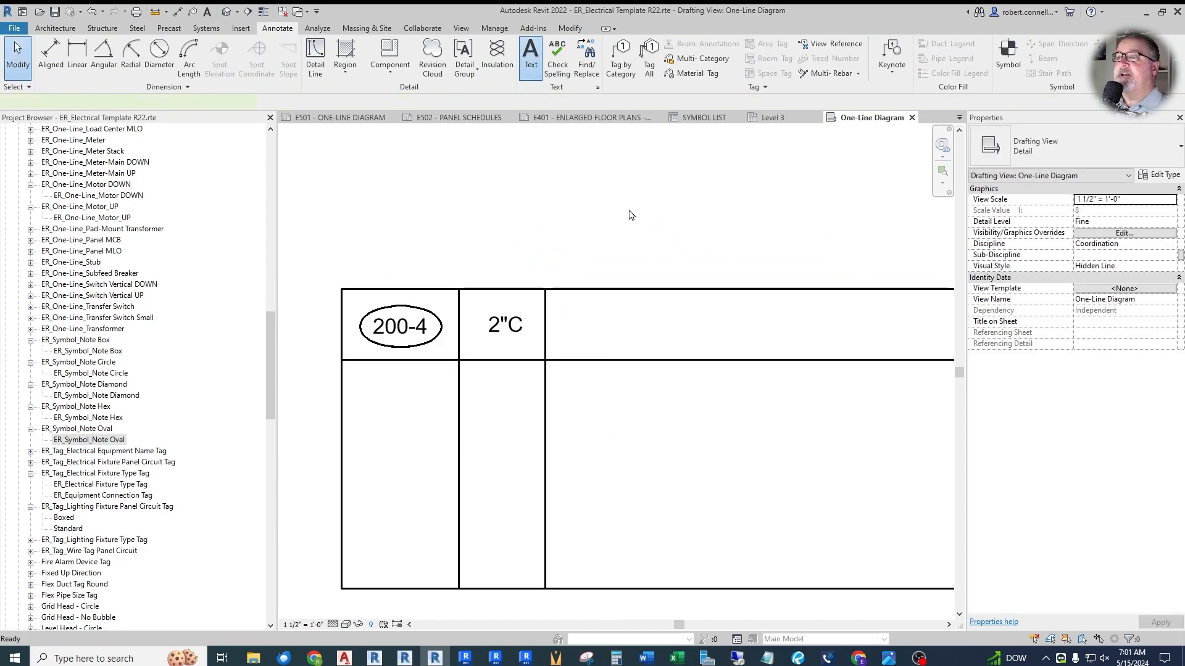
left_click(568, 314)
type("(E")
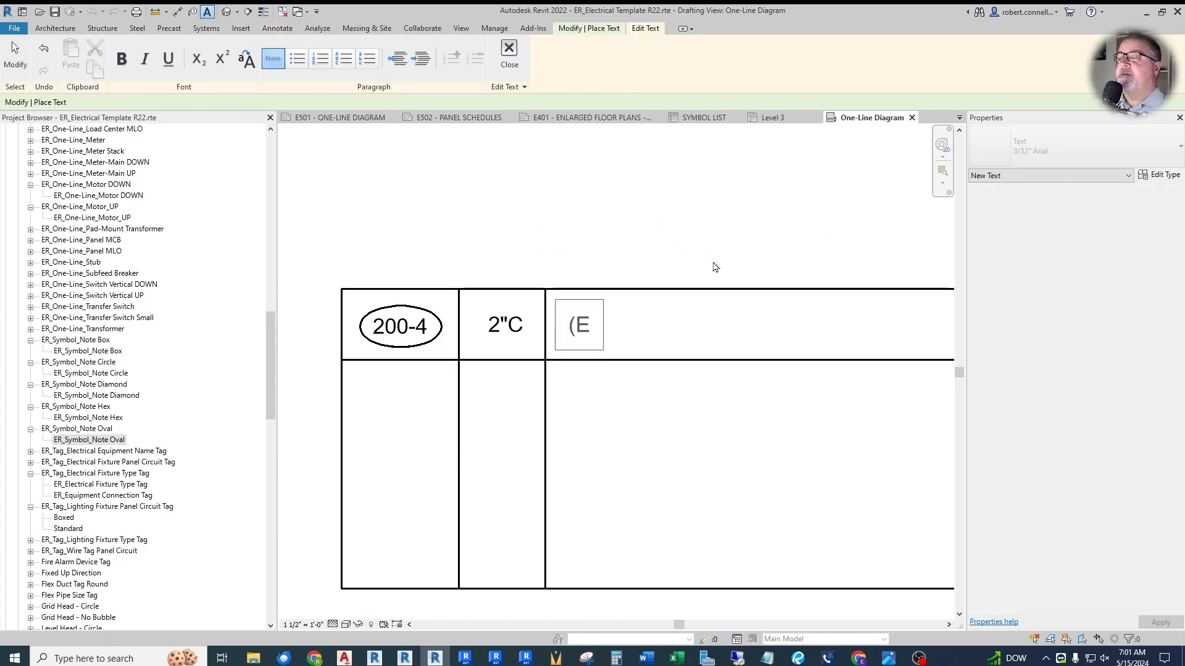
key("BackSpace")
type("4) #")
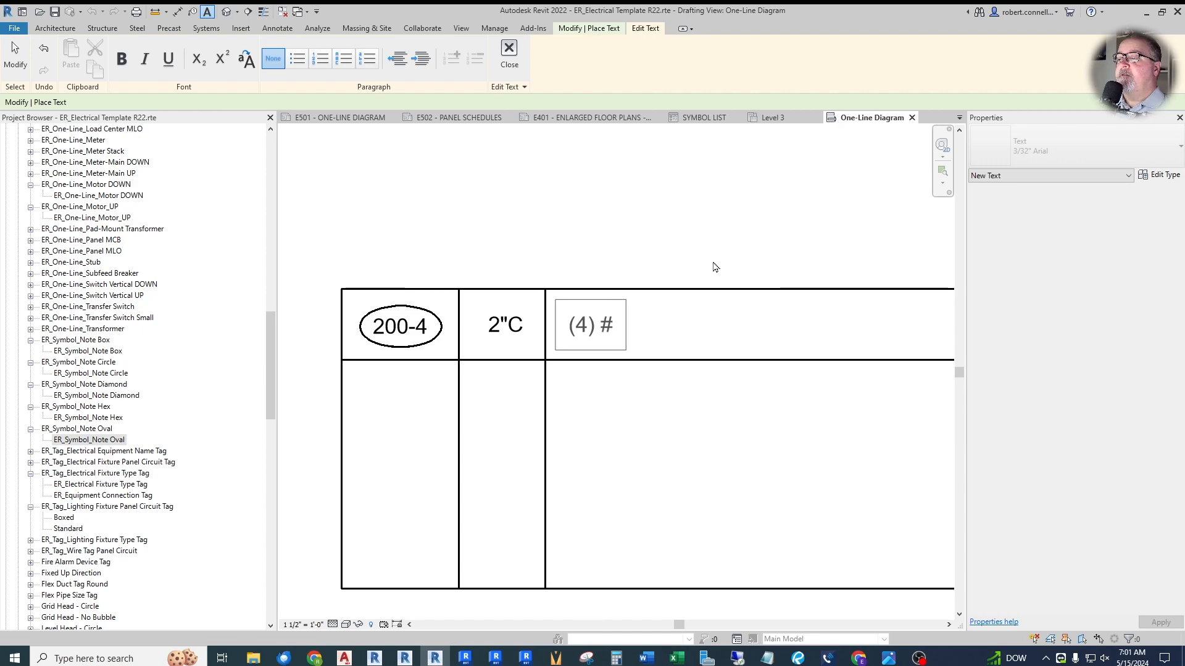
type("3/0")
left_click(710, 265)
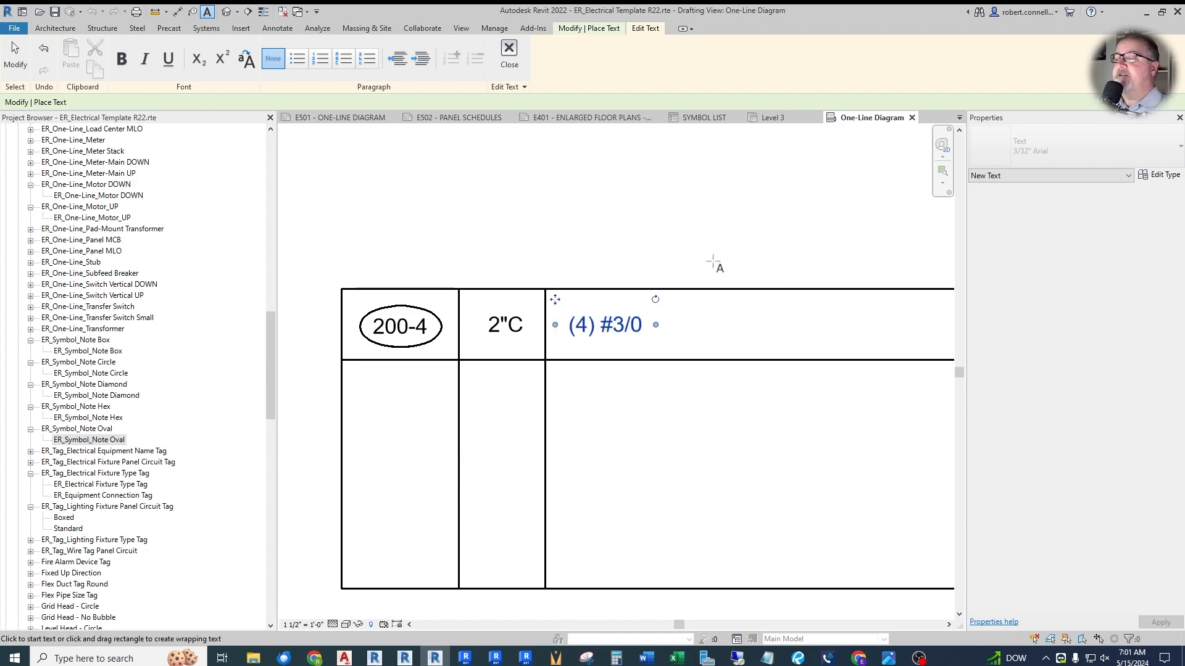
key("Escape")
scroll(712, 272, "down", 2)
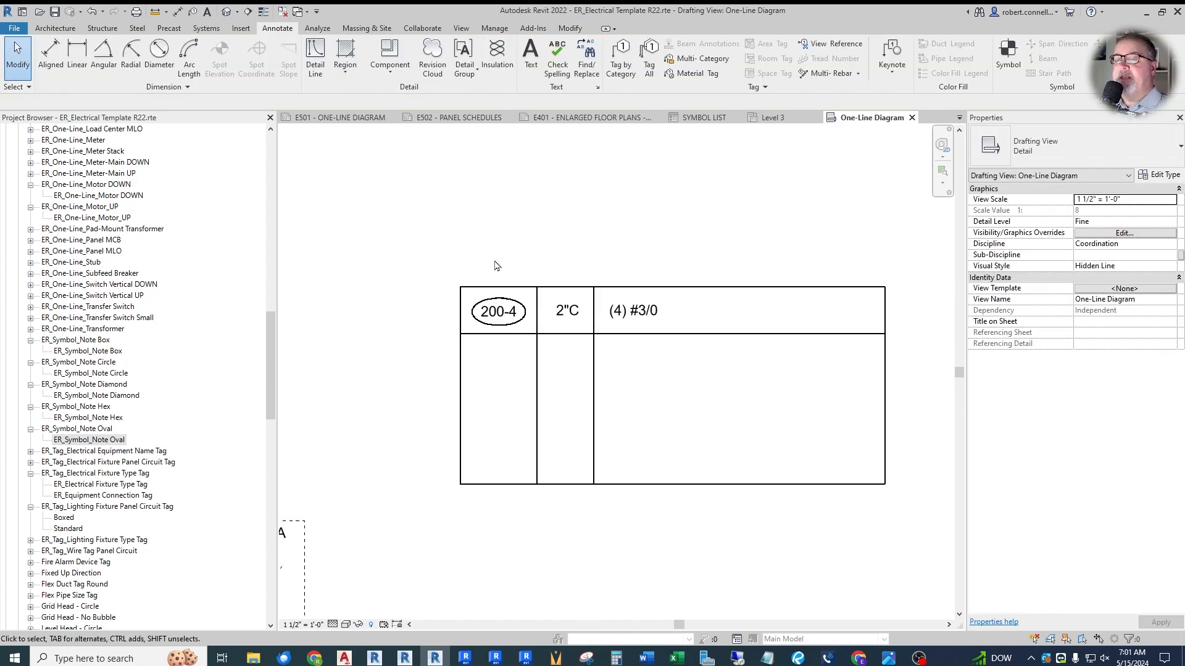
scroll(441, 261, "down", 1)
scroll(469, 260, "down", 5)
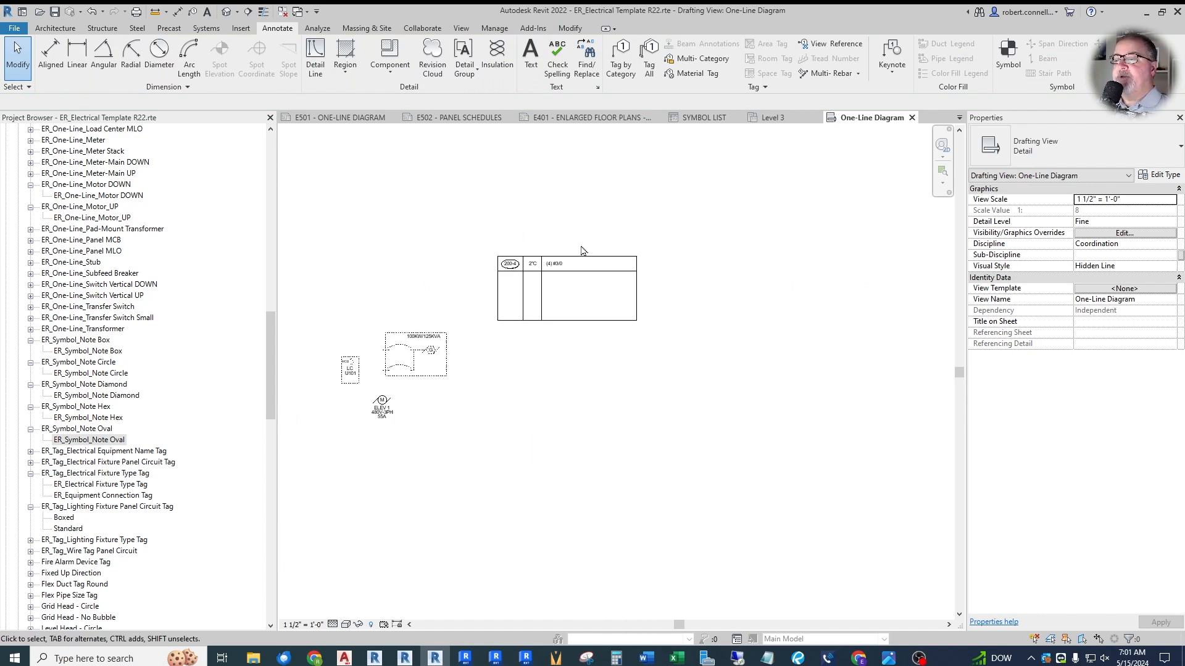
scroll(494, 296, "up", 6)
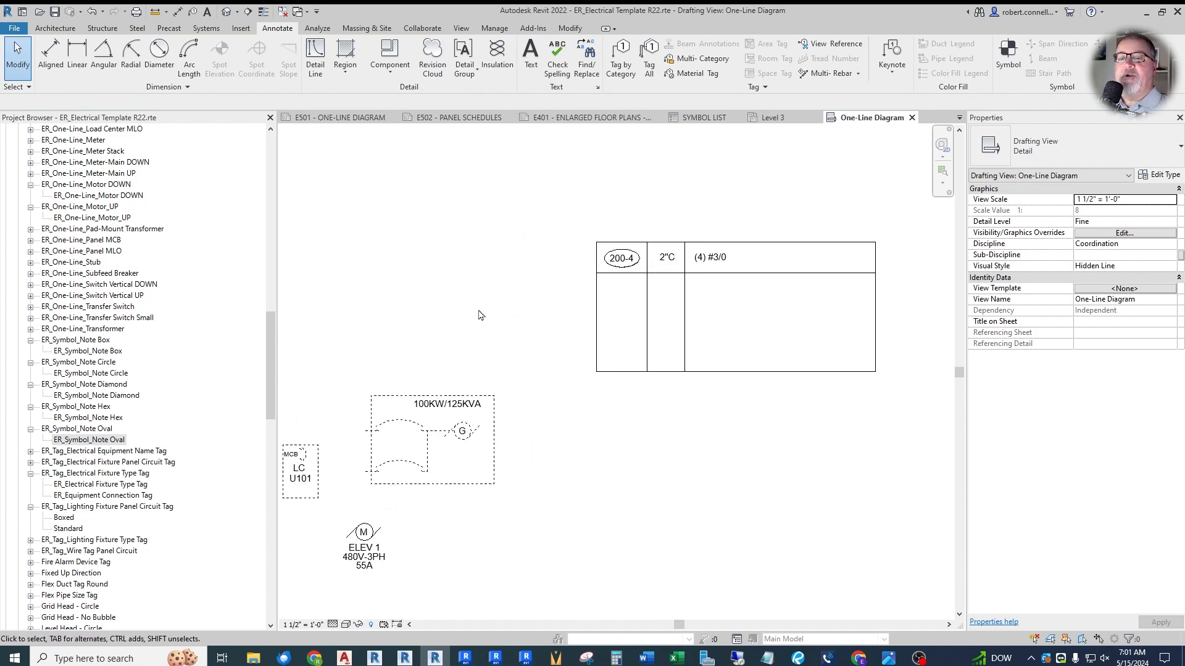
scroll(421, 313, "down", 2)
- Select the Schedules/Quantities category in the project browser and start Insert Views from File to choose a source file
left_click_drag(271, 350, 267, 218)
left_click(11, 263)
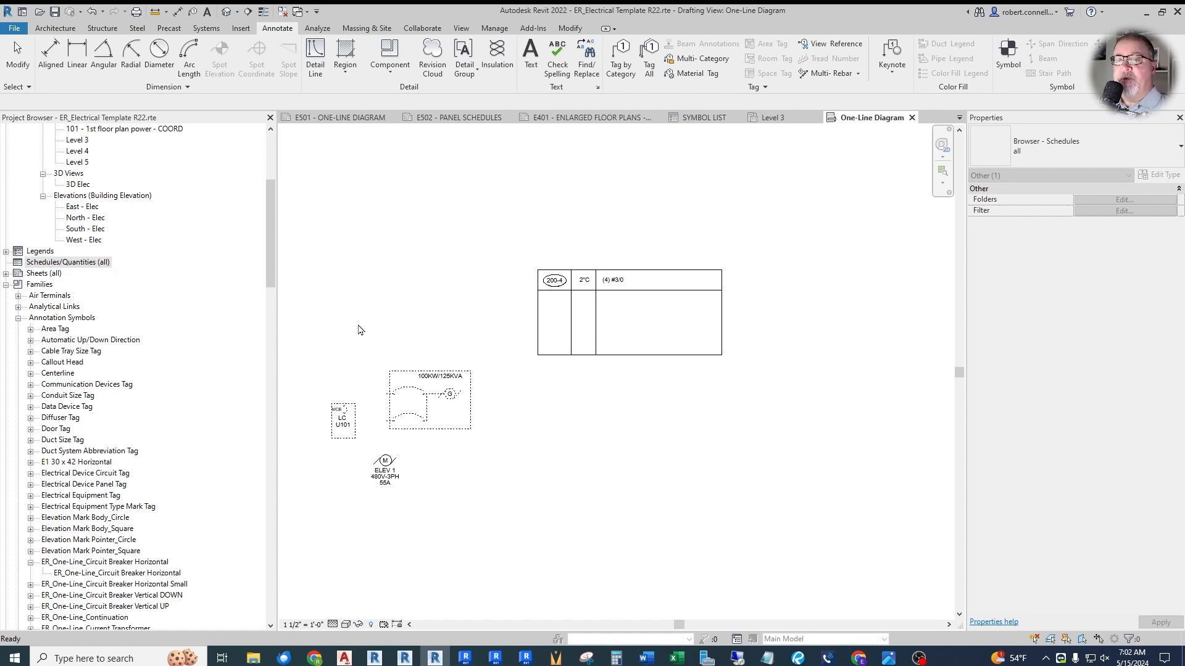
left_click(241, 28)
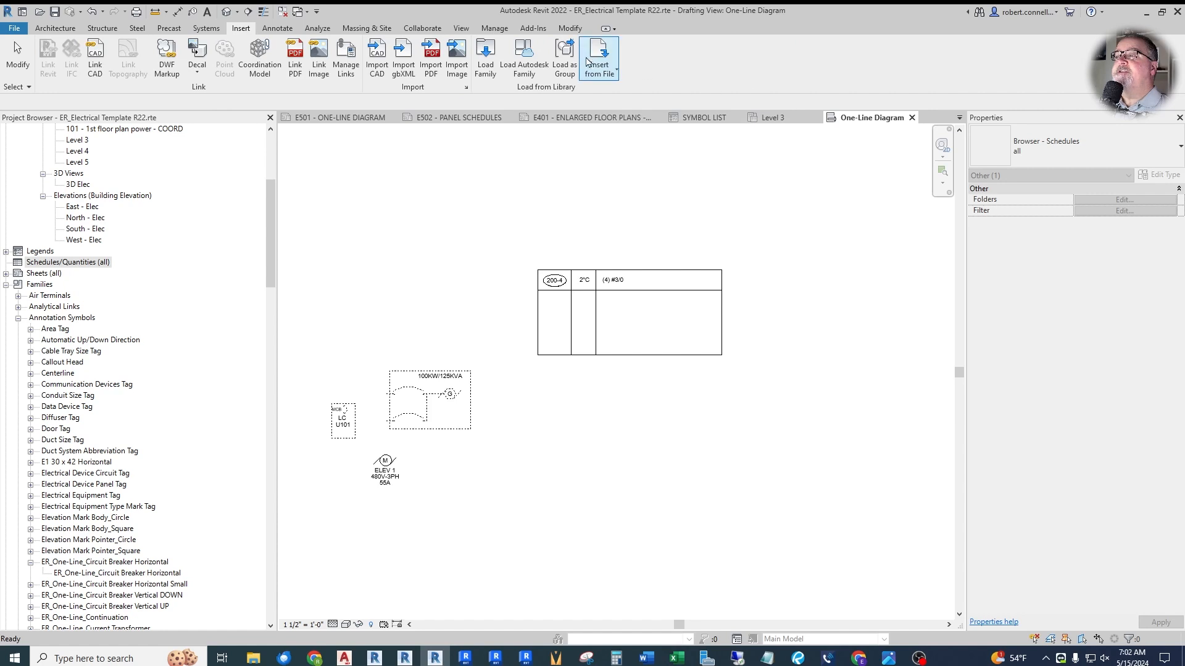
left_click(606, 57)
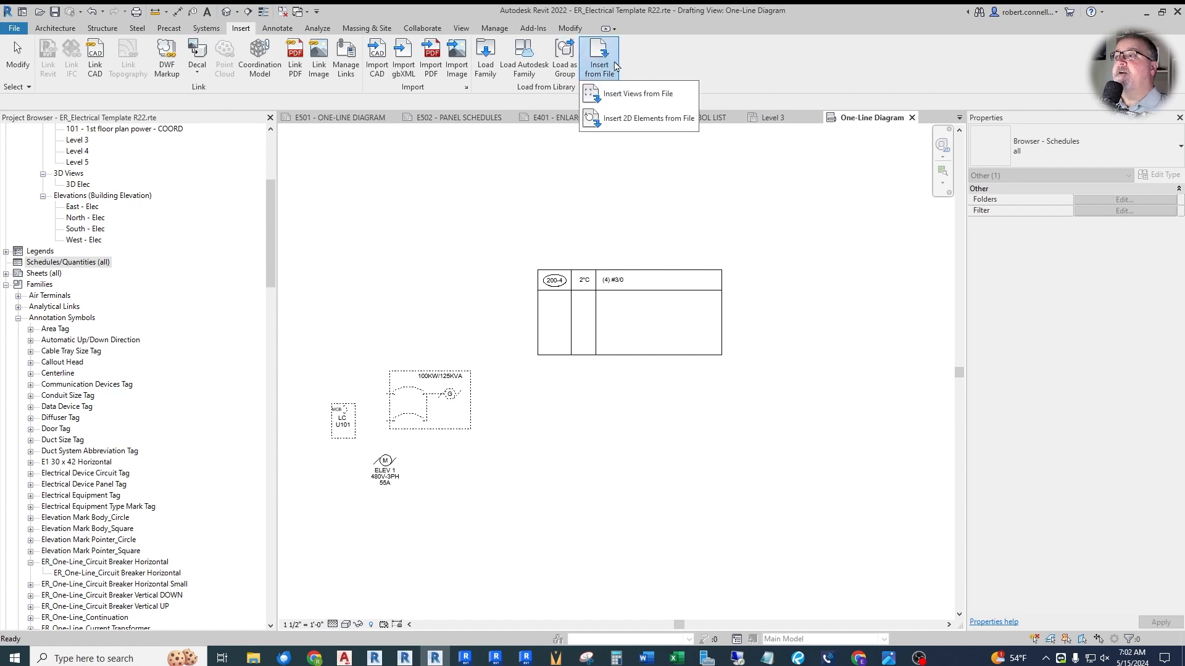
left_click(635, 93)
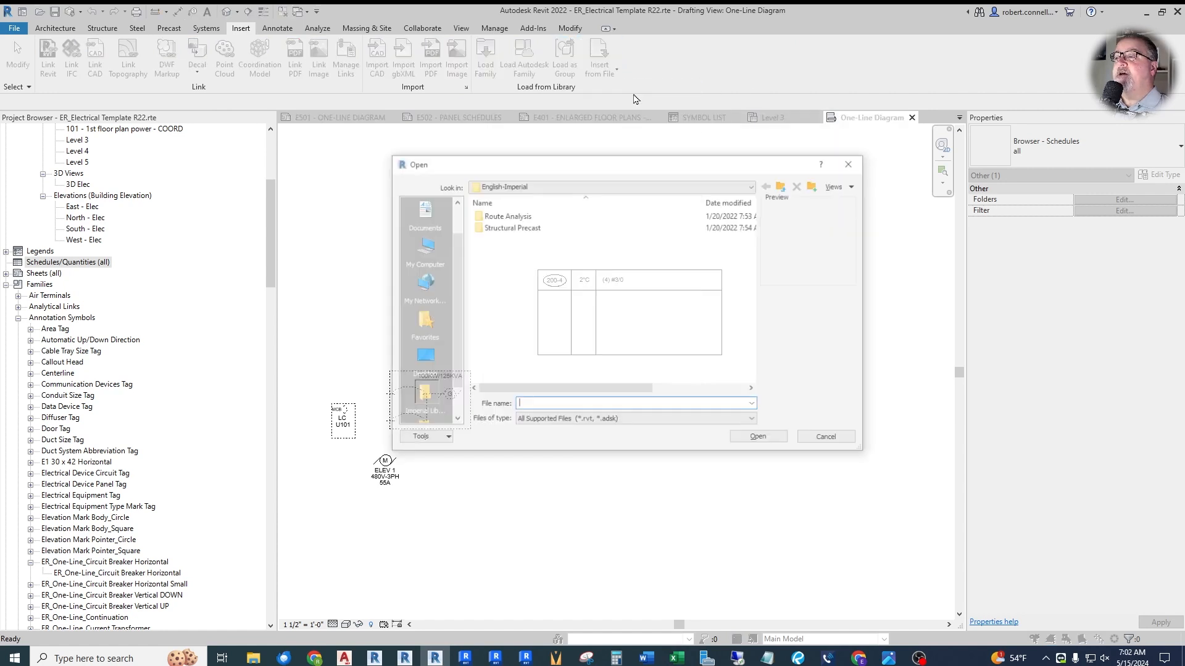